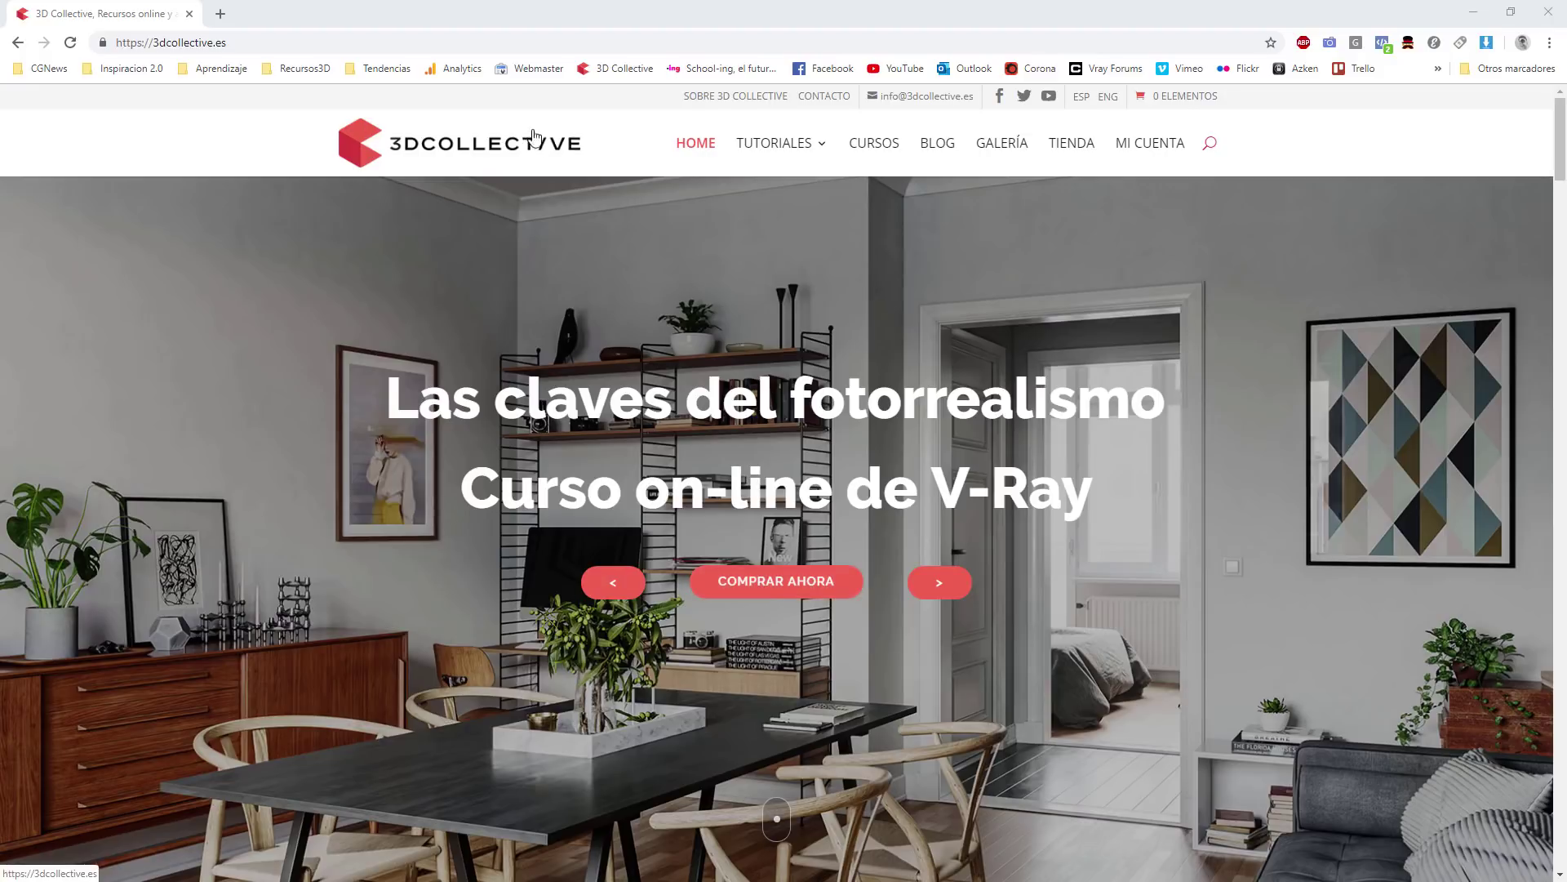
Open the page of the course Las Claves del Fotorrealismo en V-Ray and go to its module list
click(878, 153)
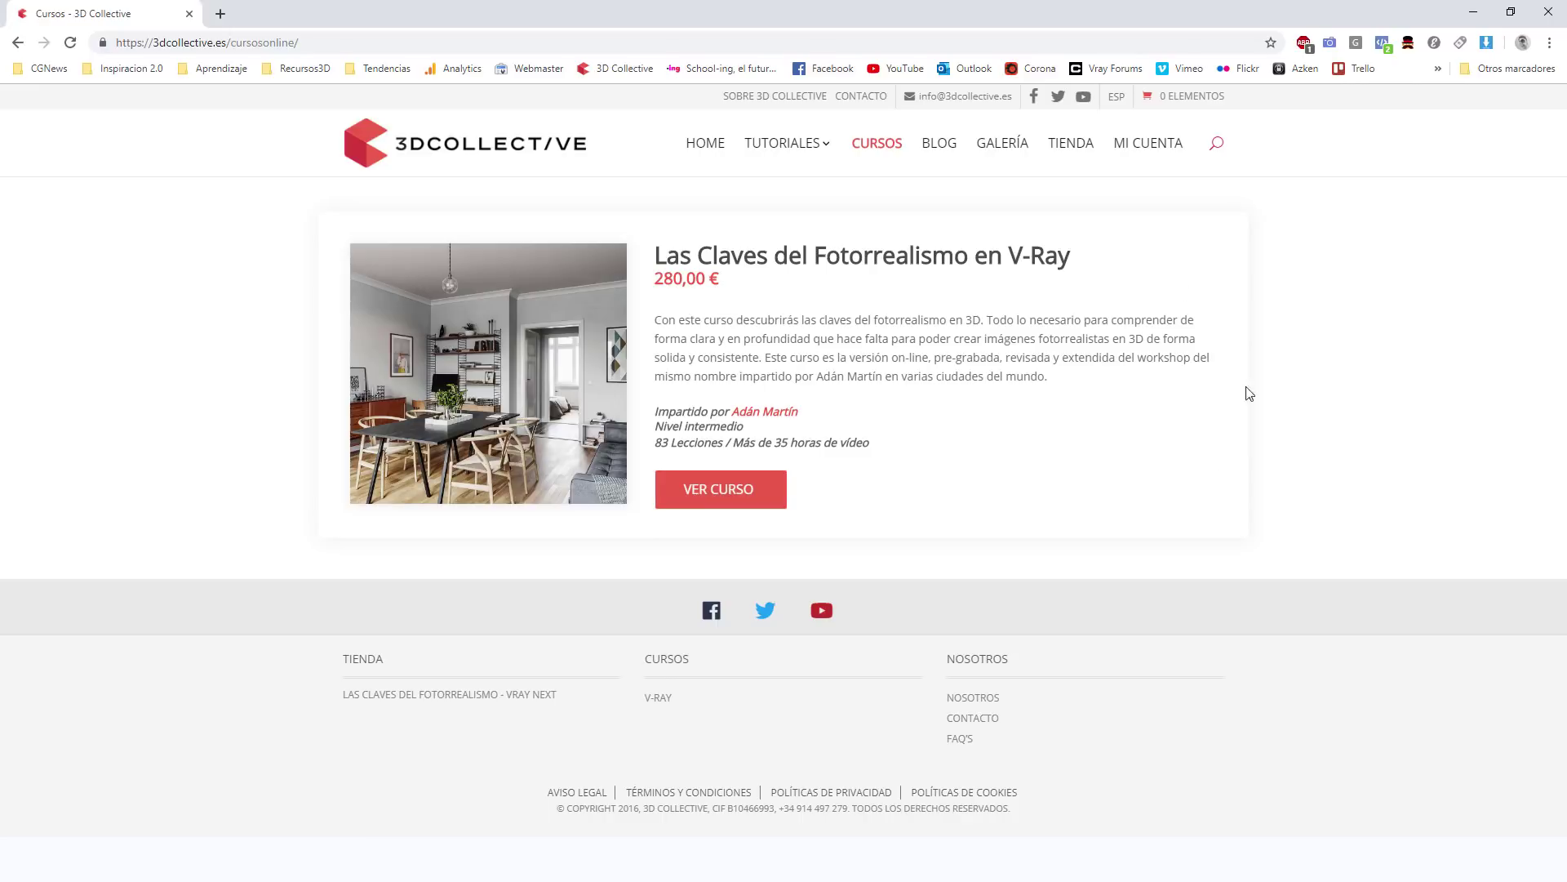
click(524, 452)
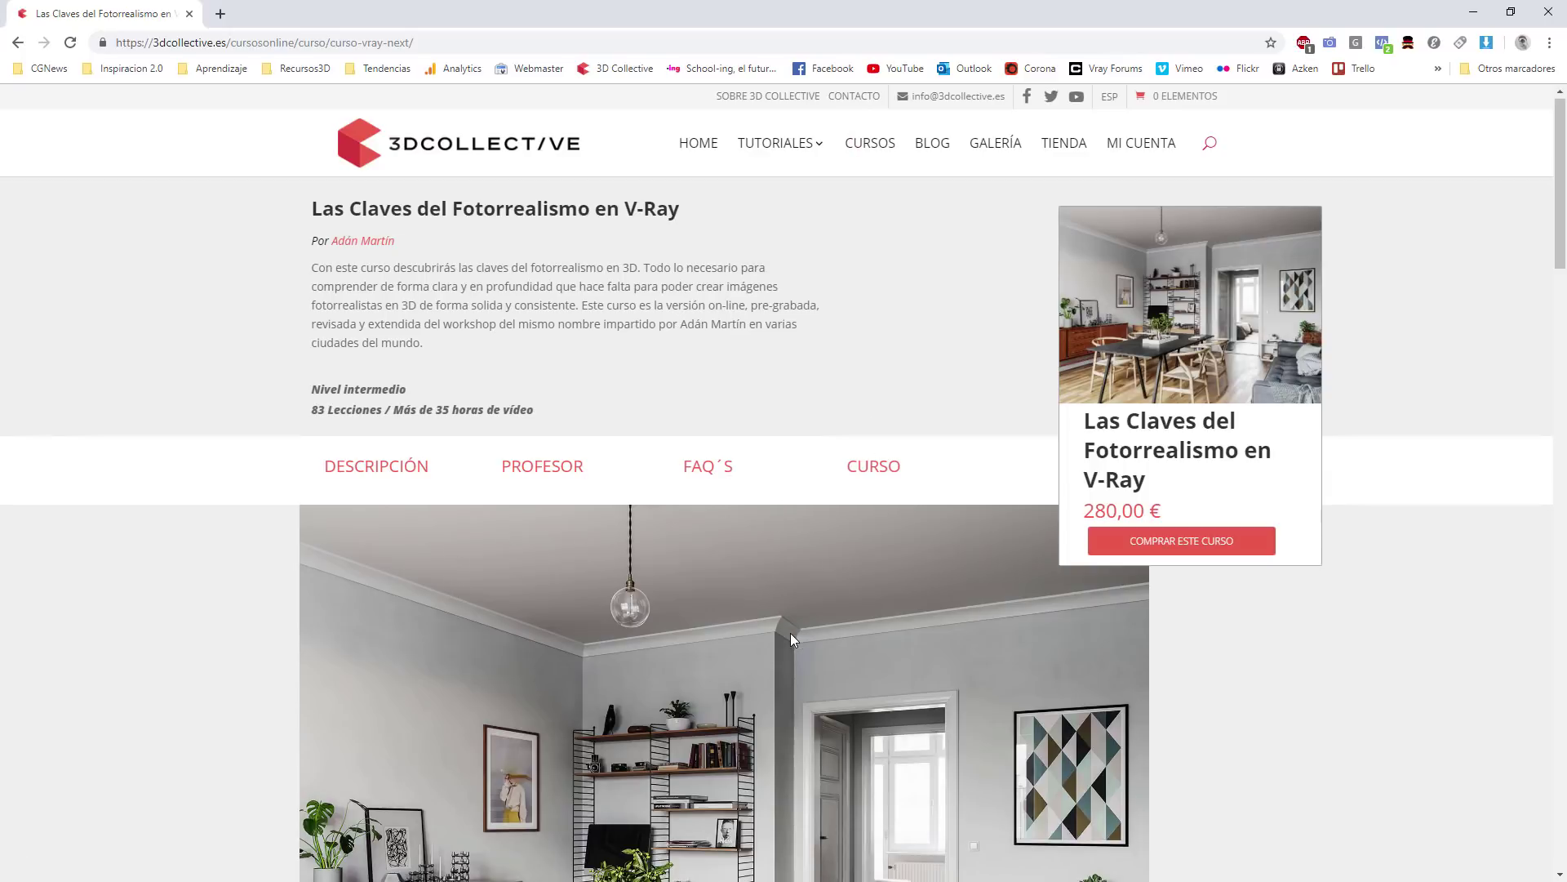
scroll(791, 634, down, 7)
scroll(790, 634, down, 20)
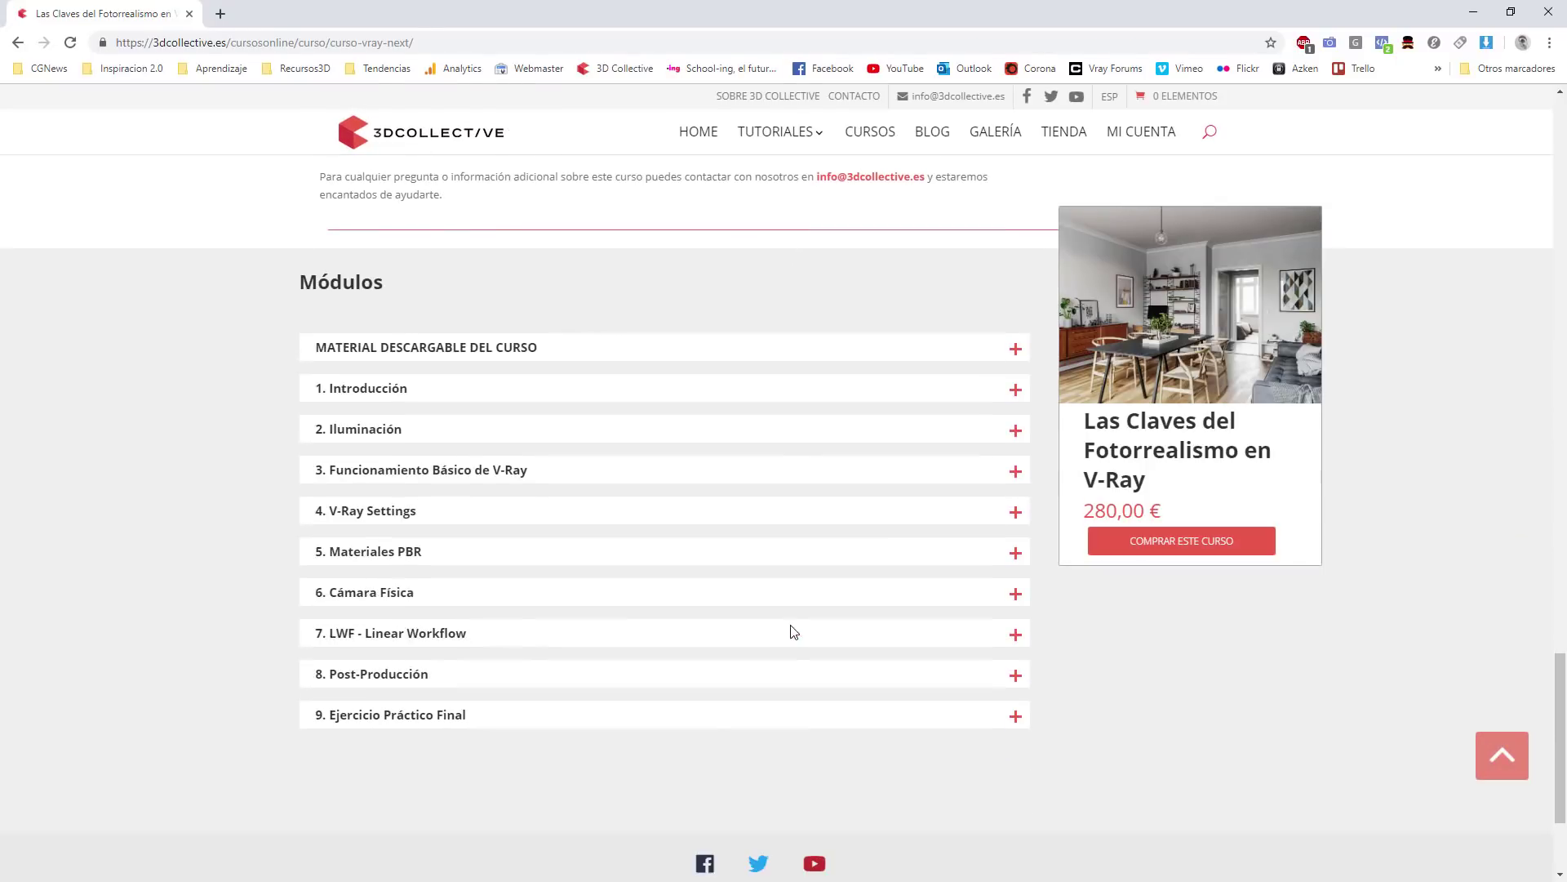
scroll(792, 624, up, 1)
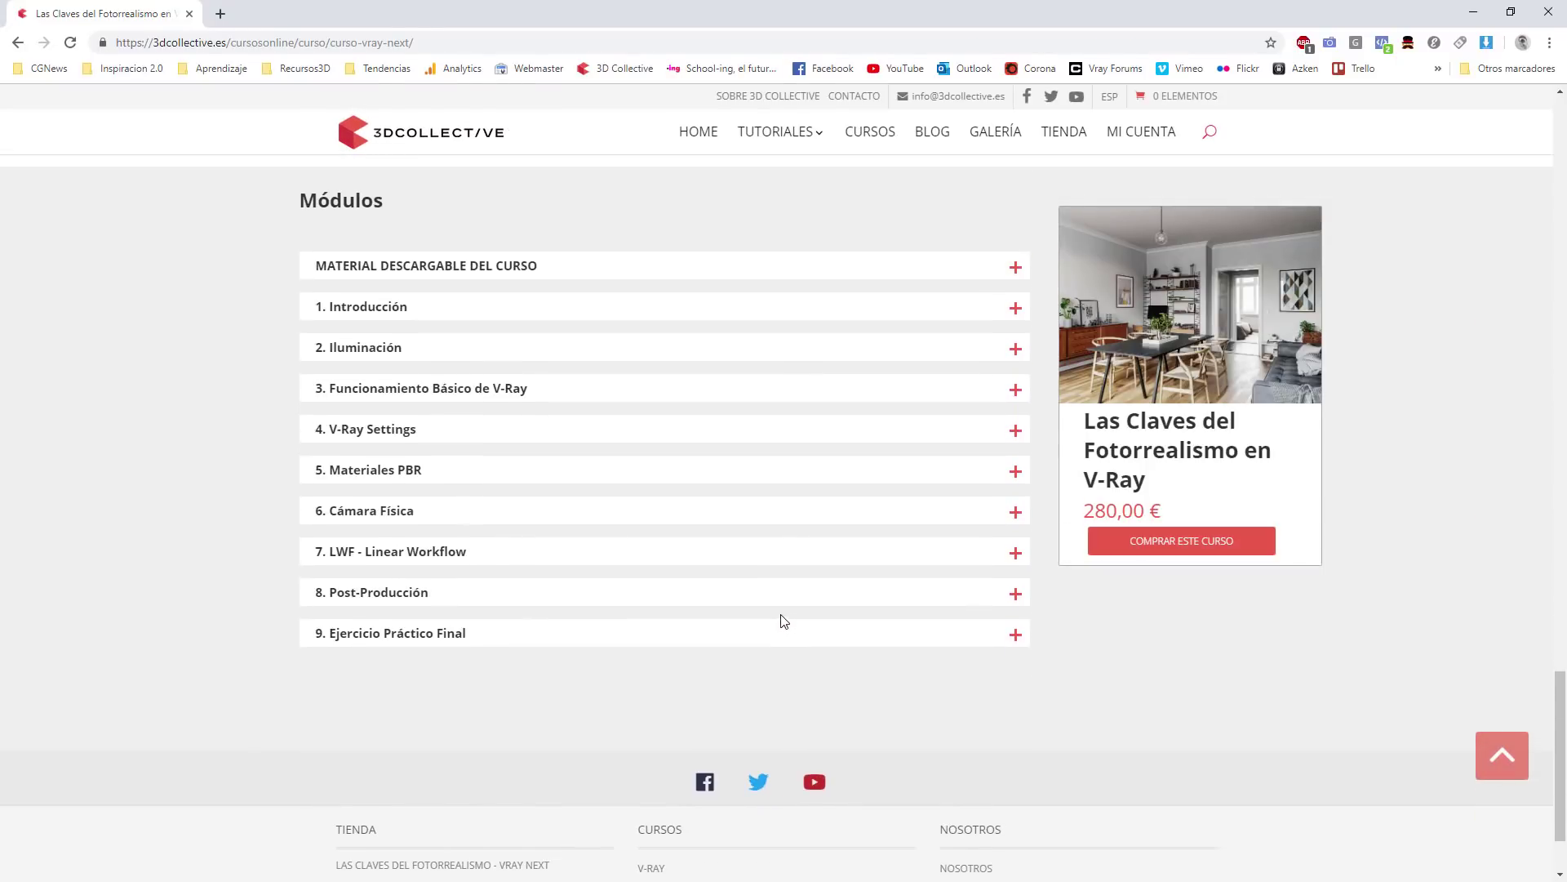
Expand the Iluminación and Introducción modules and look through their lessons, including preview lesson 2.3
click(1014, 351)
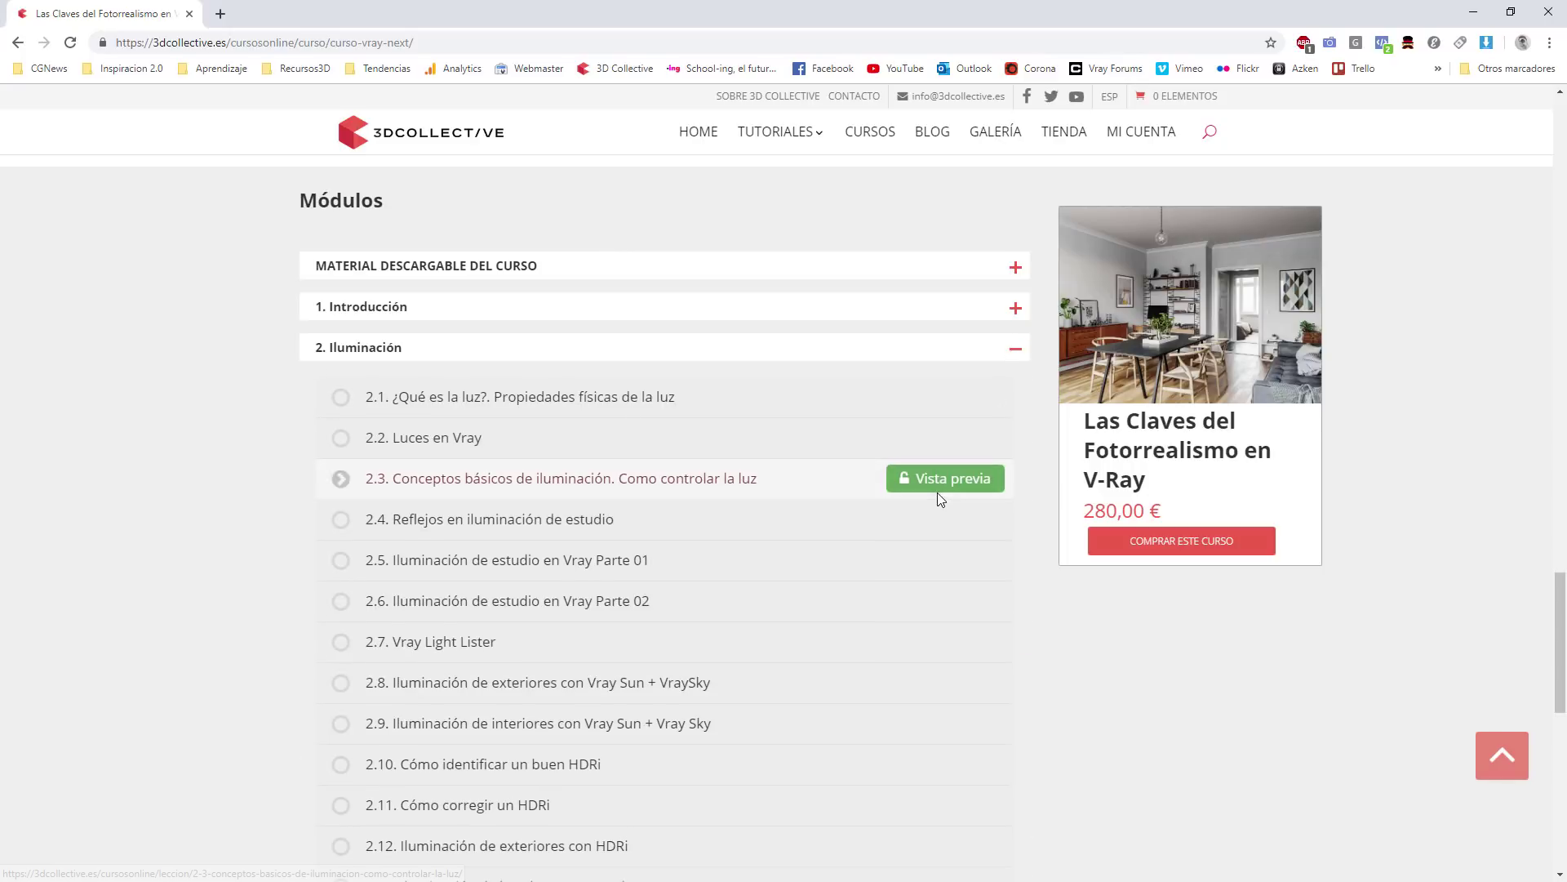
click(1013, 315)
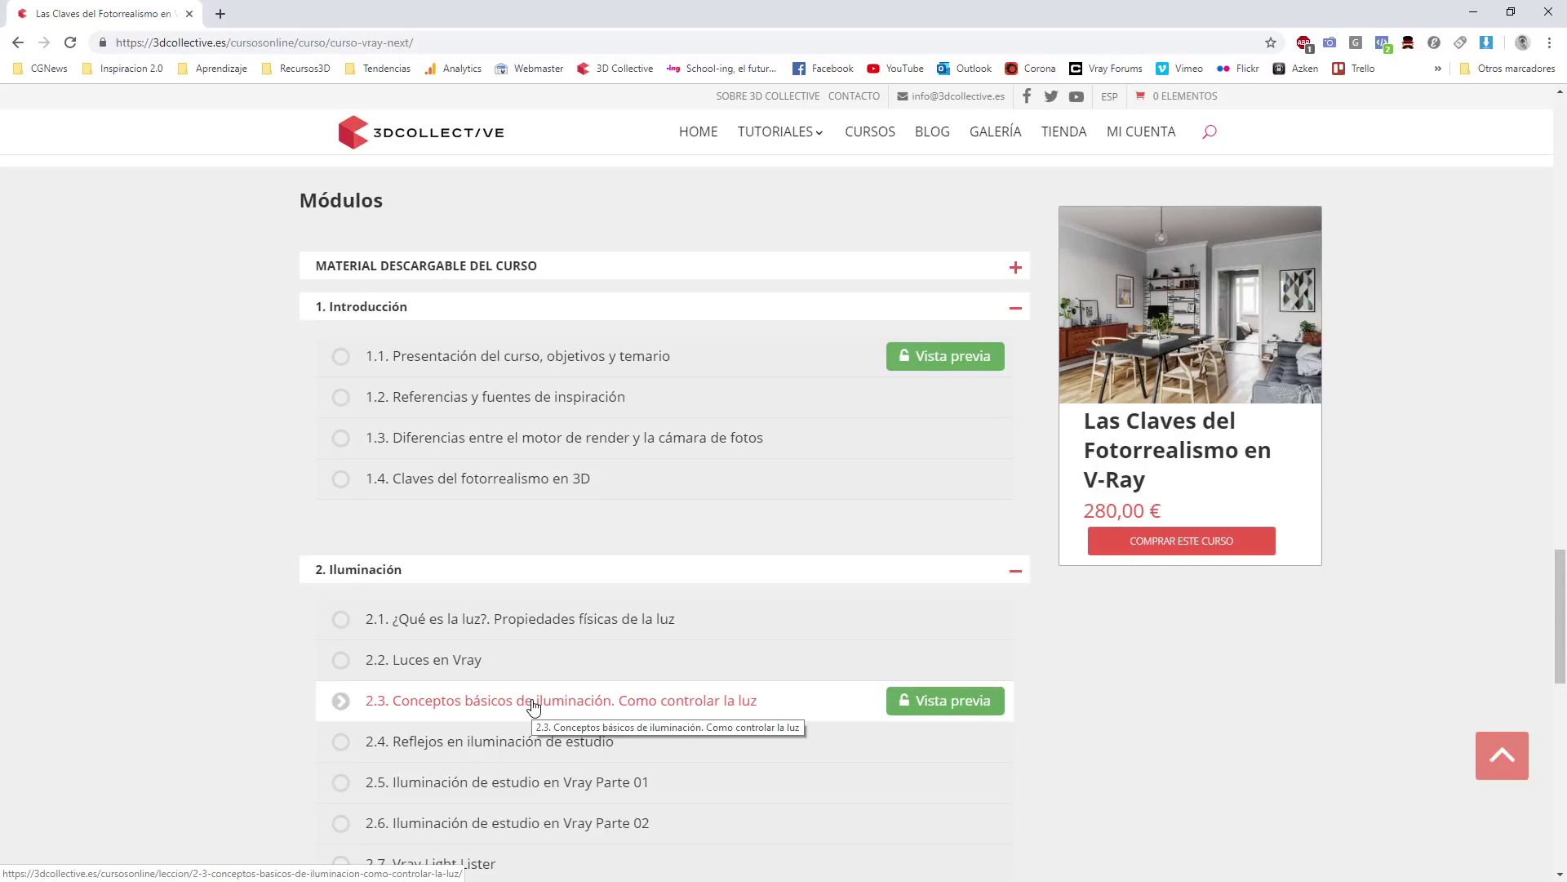
scroll(535, 707, down, 1)
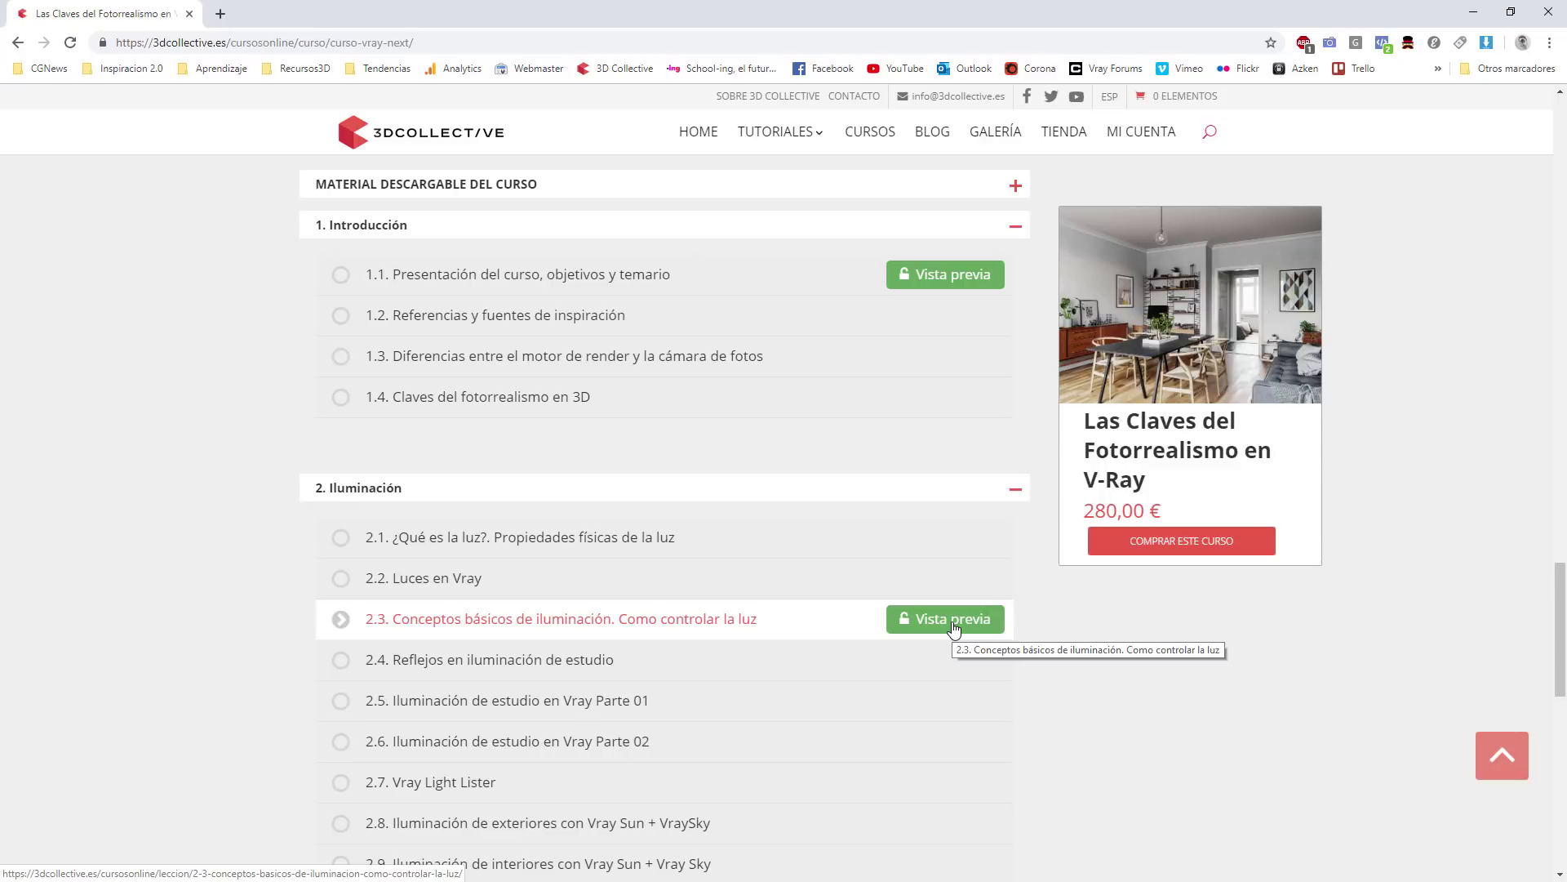
scroll(882, 605, down, 3)
scroll(819, 588, up, 4)
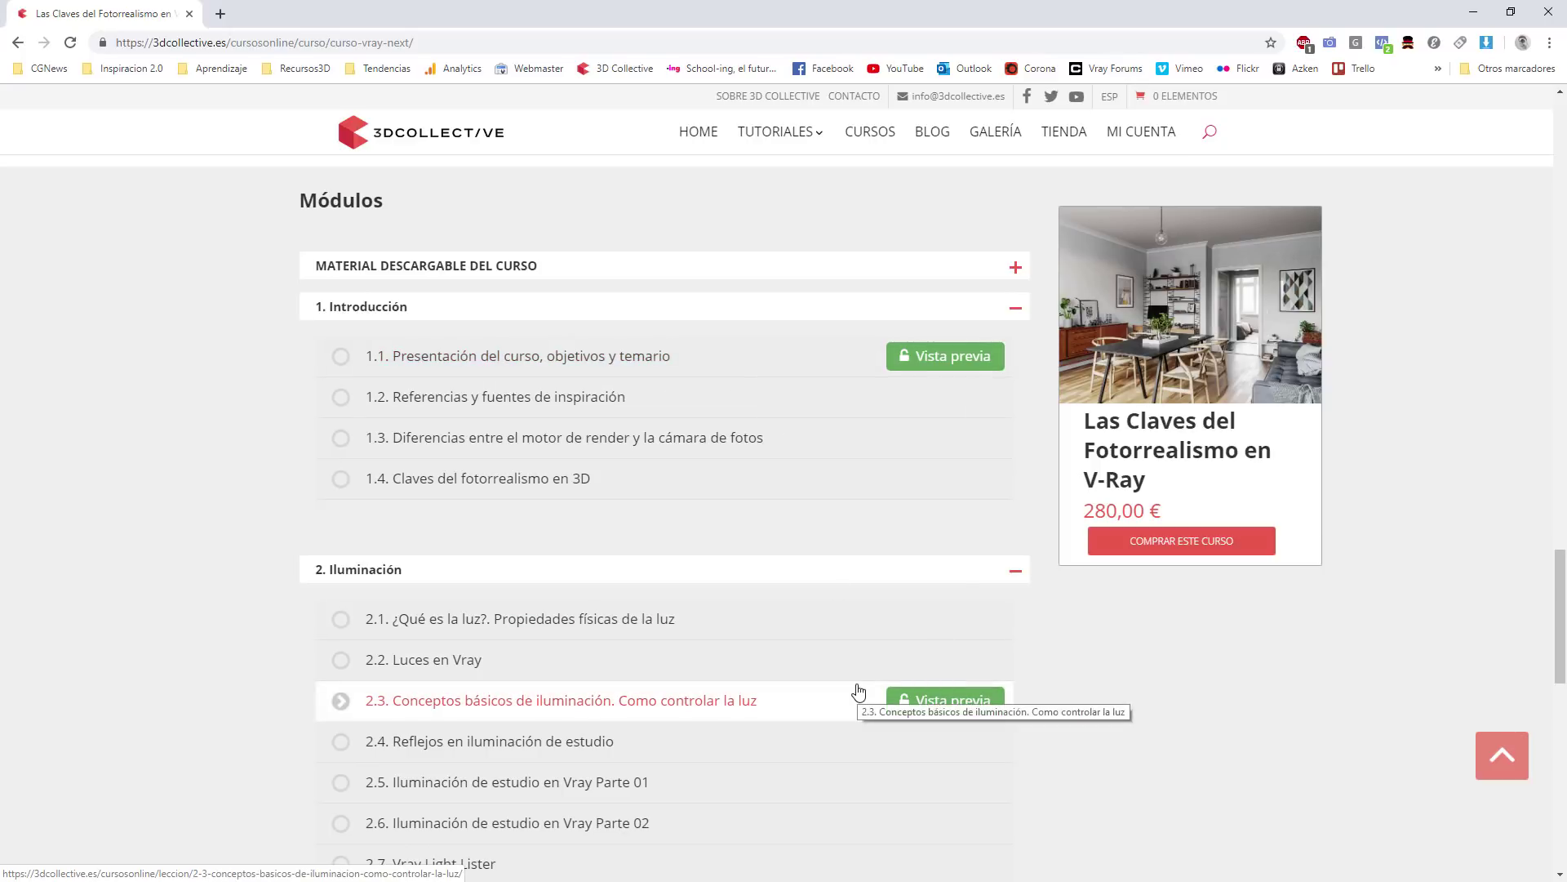
scroll(698, 703, down, 1)
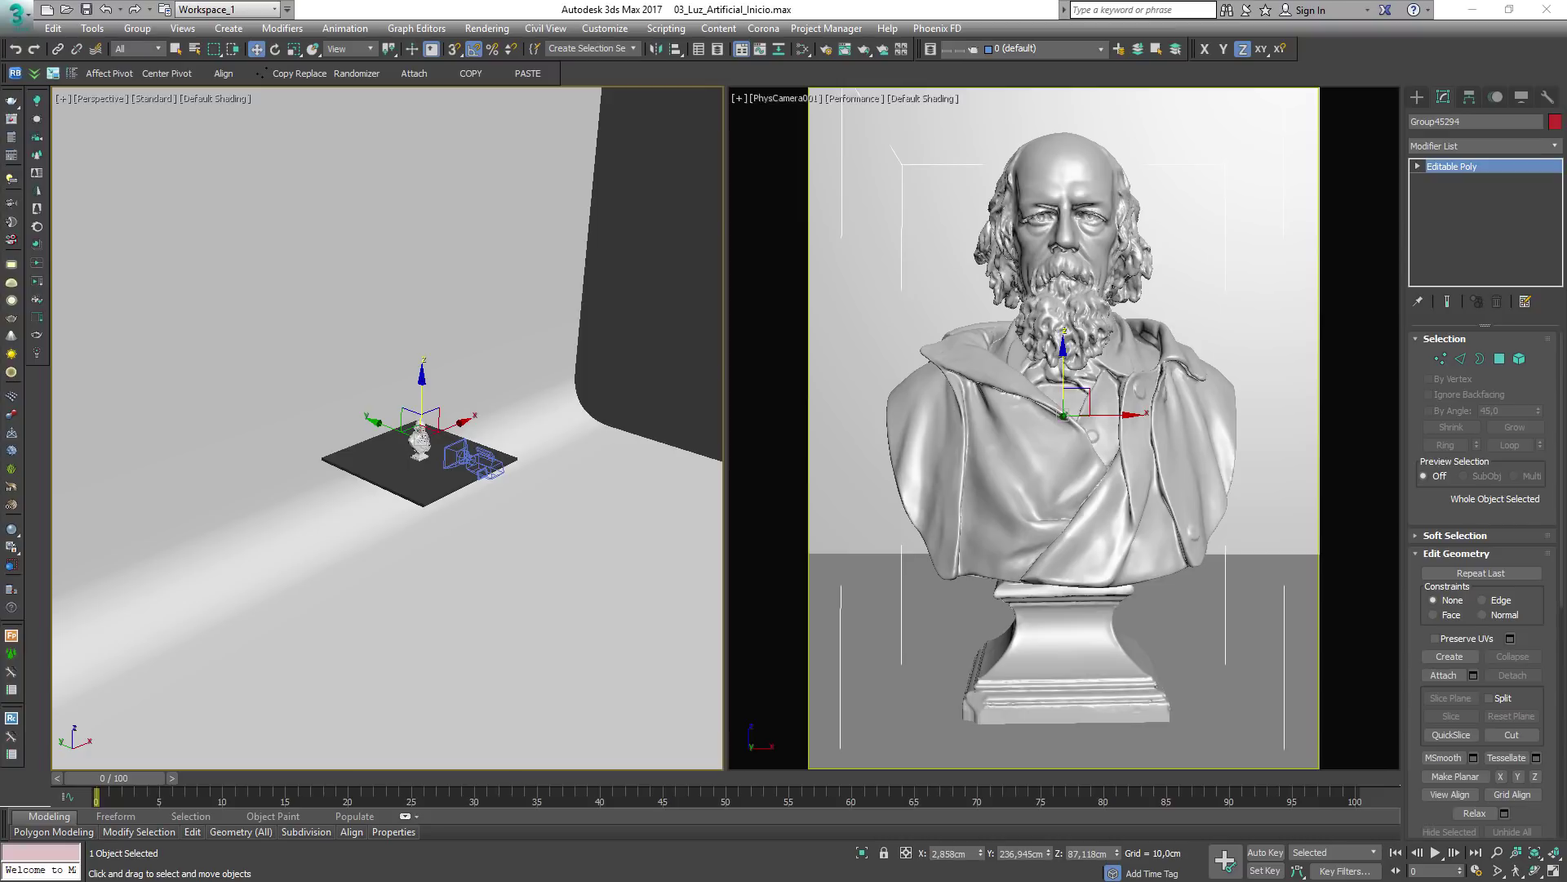
Switch to the 3ds Max scene and examine the curved backdrop, the dark base slab, the bust and the camera from several angles
scroll(482, 417, up, 4)
middle_drag(482, 417, 535, 477)
alt+middle_drag(535, 477, 479, 466)
scroll(526, 440, down, 5)
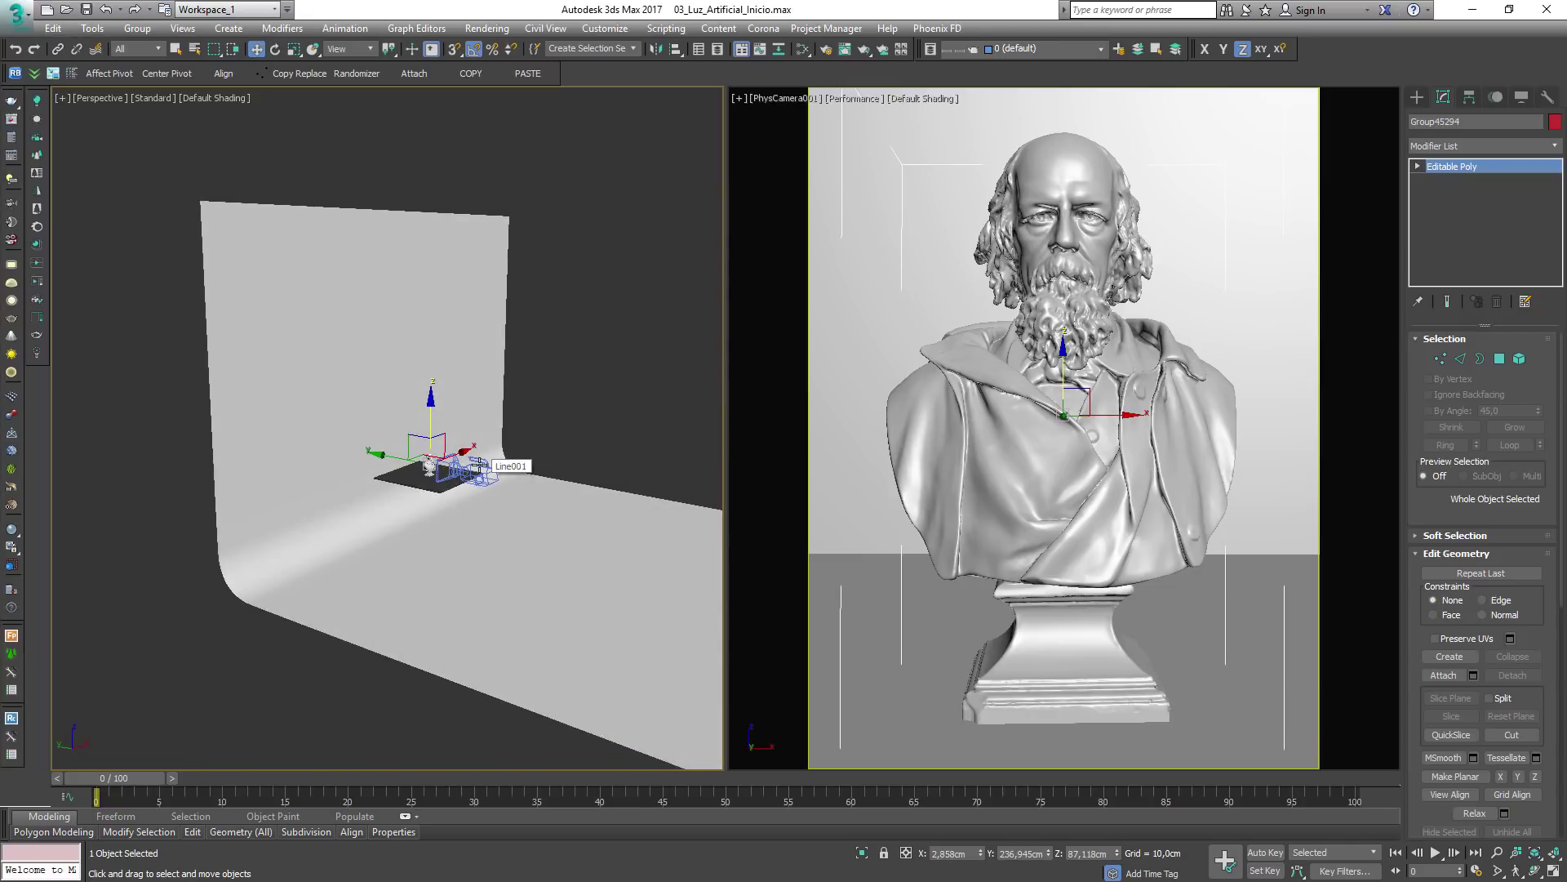
click(364, 357)
alt+middle_drag(333, 436, 294, 414)
click(400, 482)
alt+middle_drag(473, 494, 476, 493)
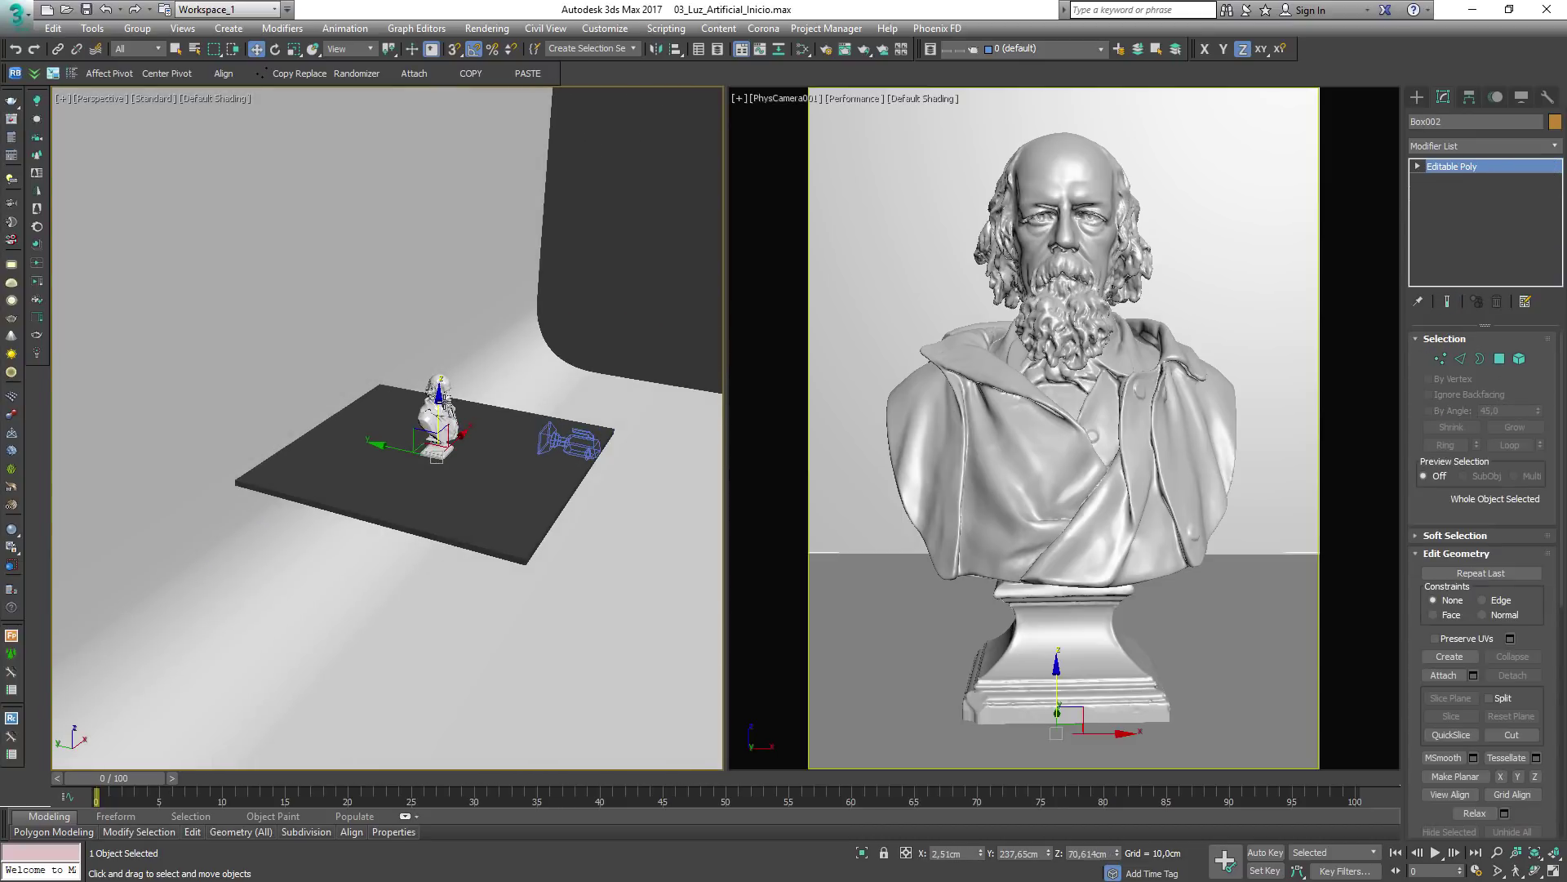
click(445, 402)
scroll(445, 403, up, 5)
mouse_move(484, 428)
alt+middle_down()
mouse_move(510, 424)
mouse_move(479, 453)
alt+middle_up()
scroll(517, 423, down, 5)
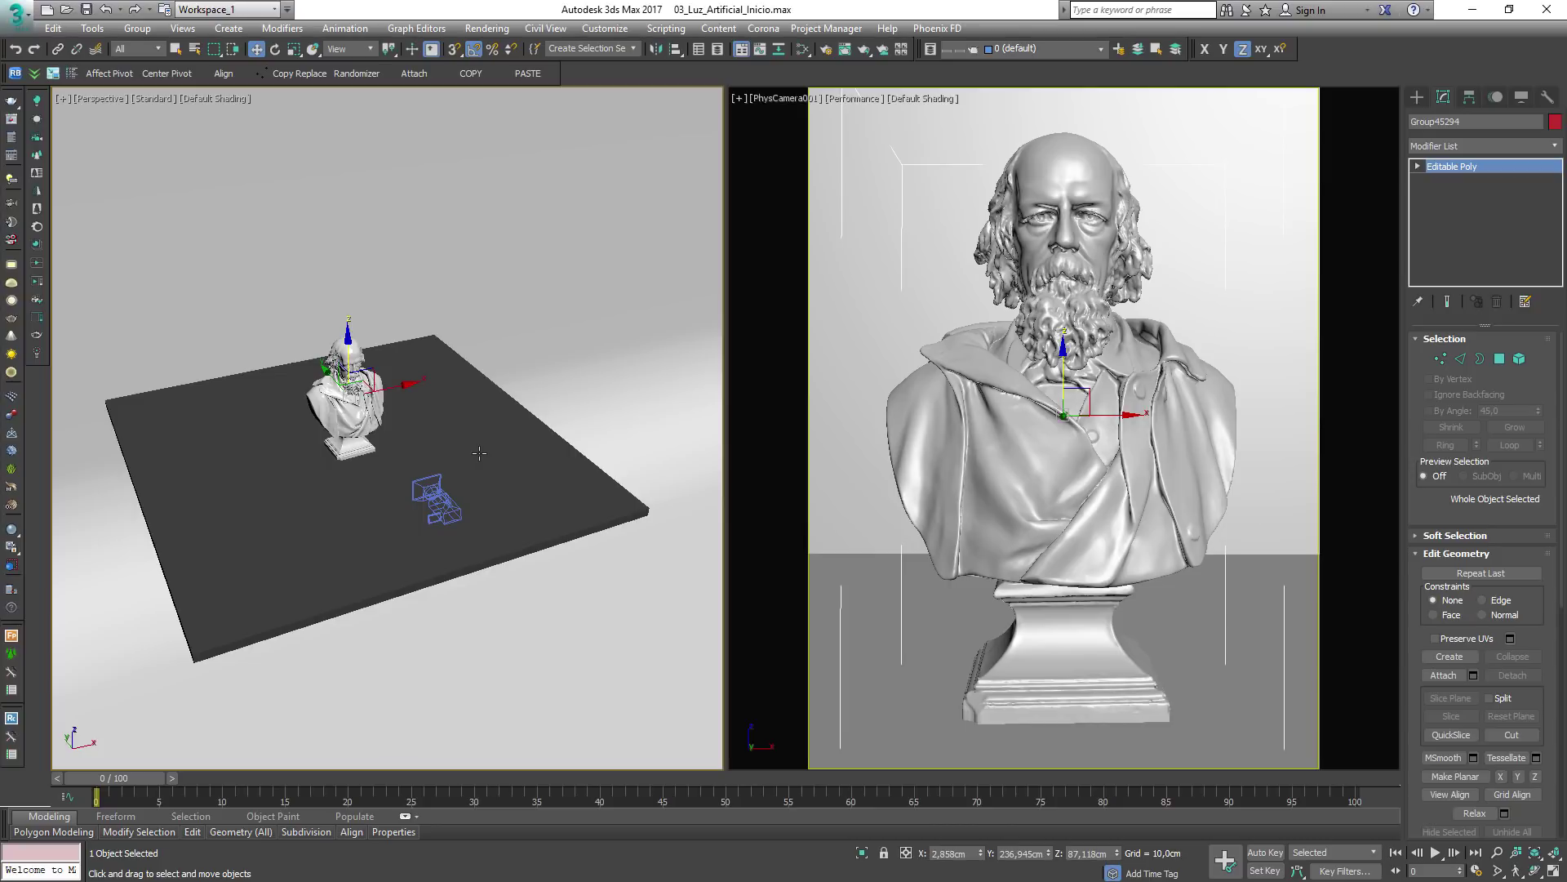
middle_drag(501, 477, 483, 479)
Create a plane VRayLight in the wireframe top view, diagonally in front of the bust, with half-length about 9.9 cm and half-width about 10.5 cm
key(t)
key(z)
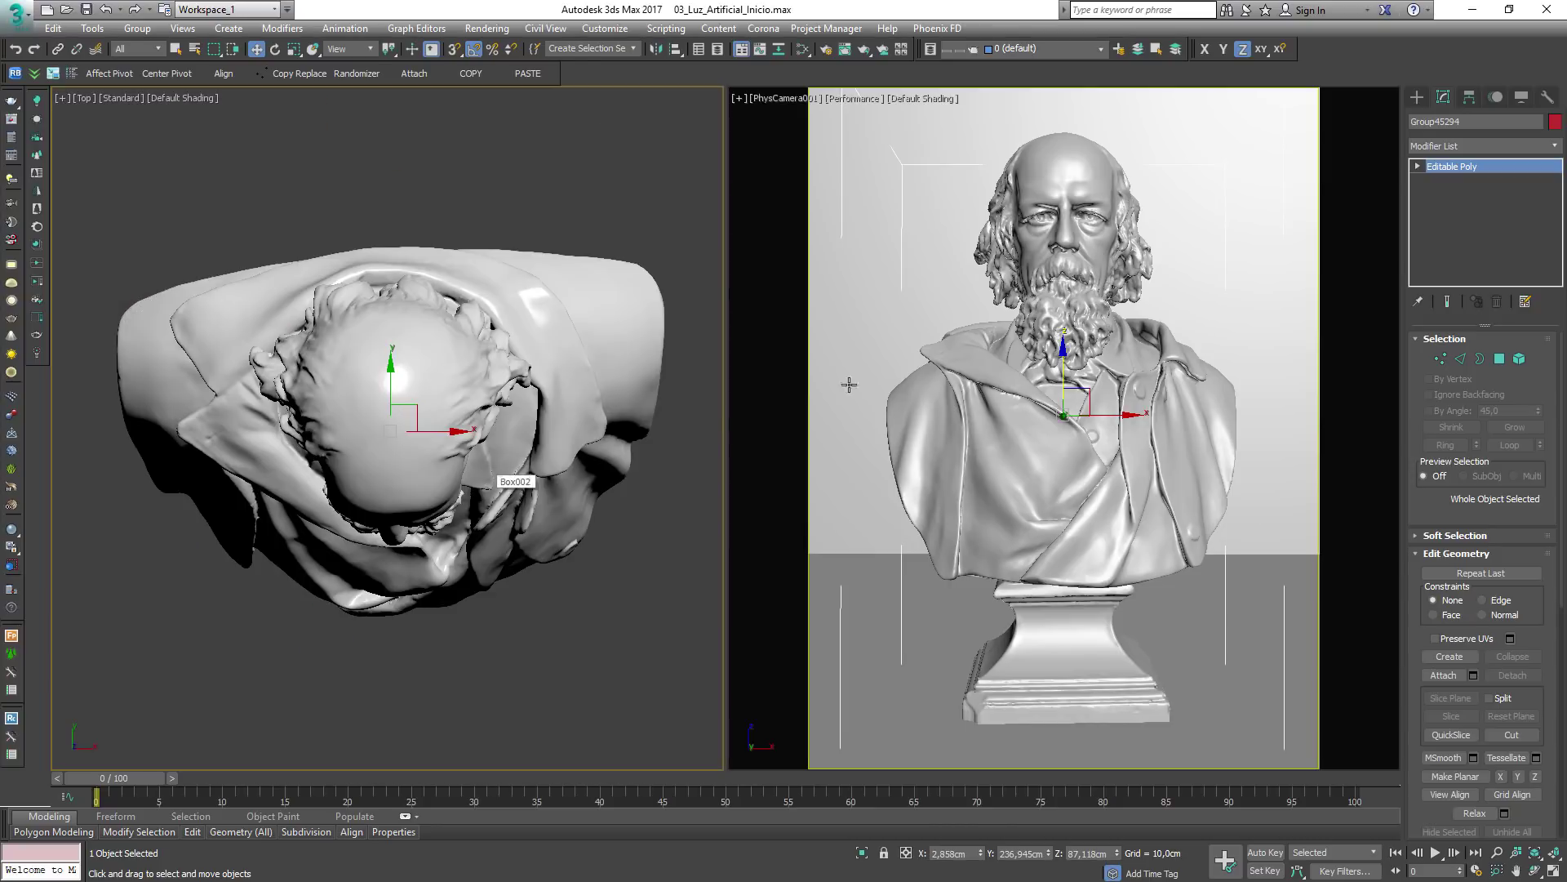
scroll(429, 389, down, 5)
scroll(429, 388, down, 5)
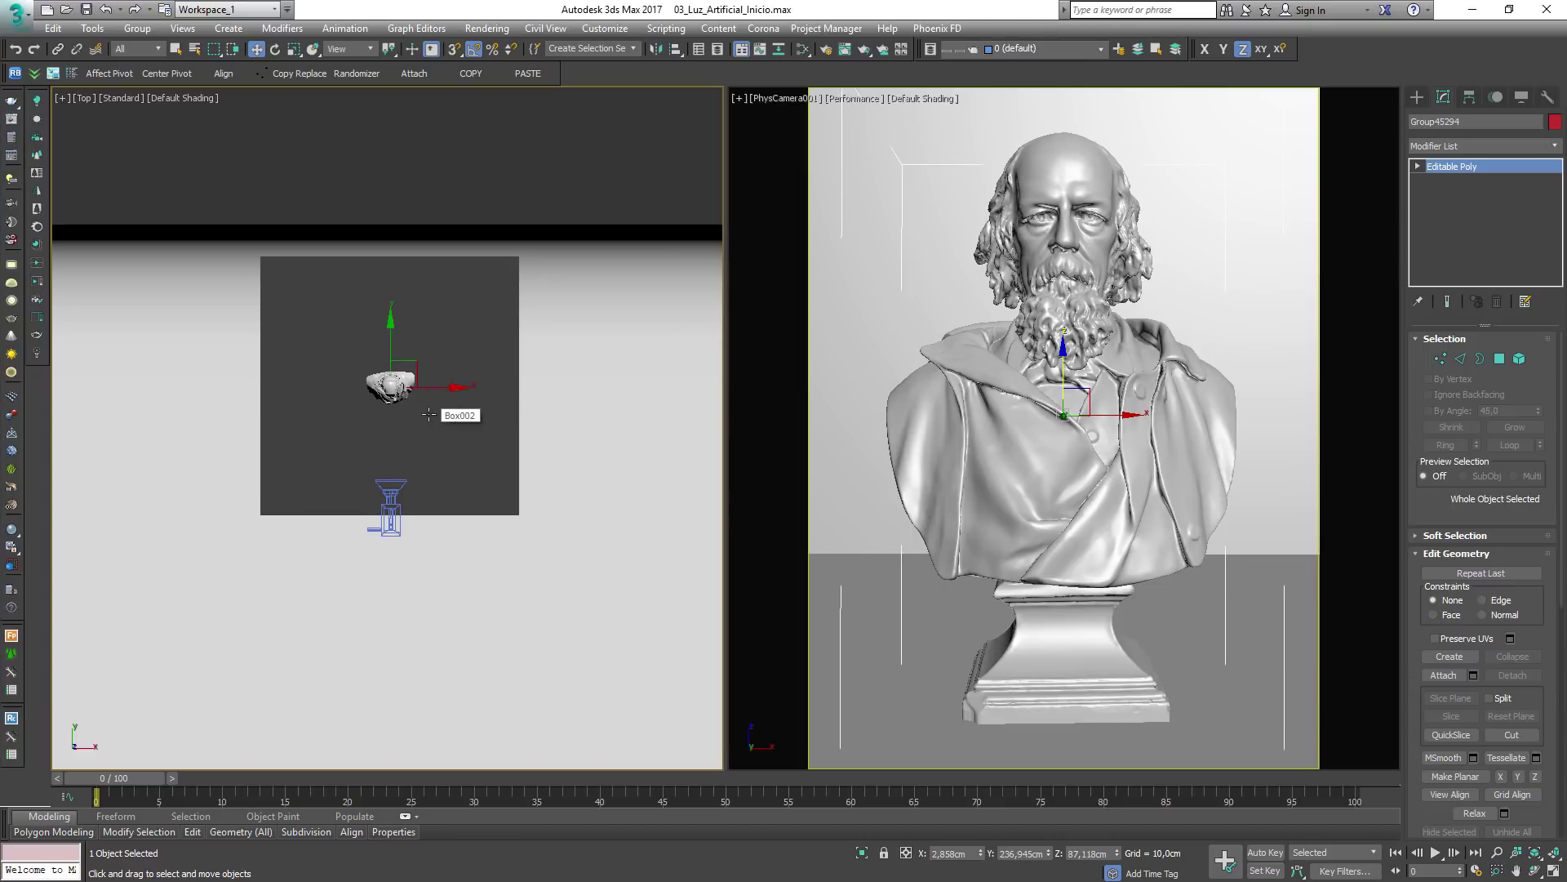
click(1417, 97)
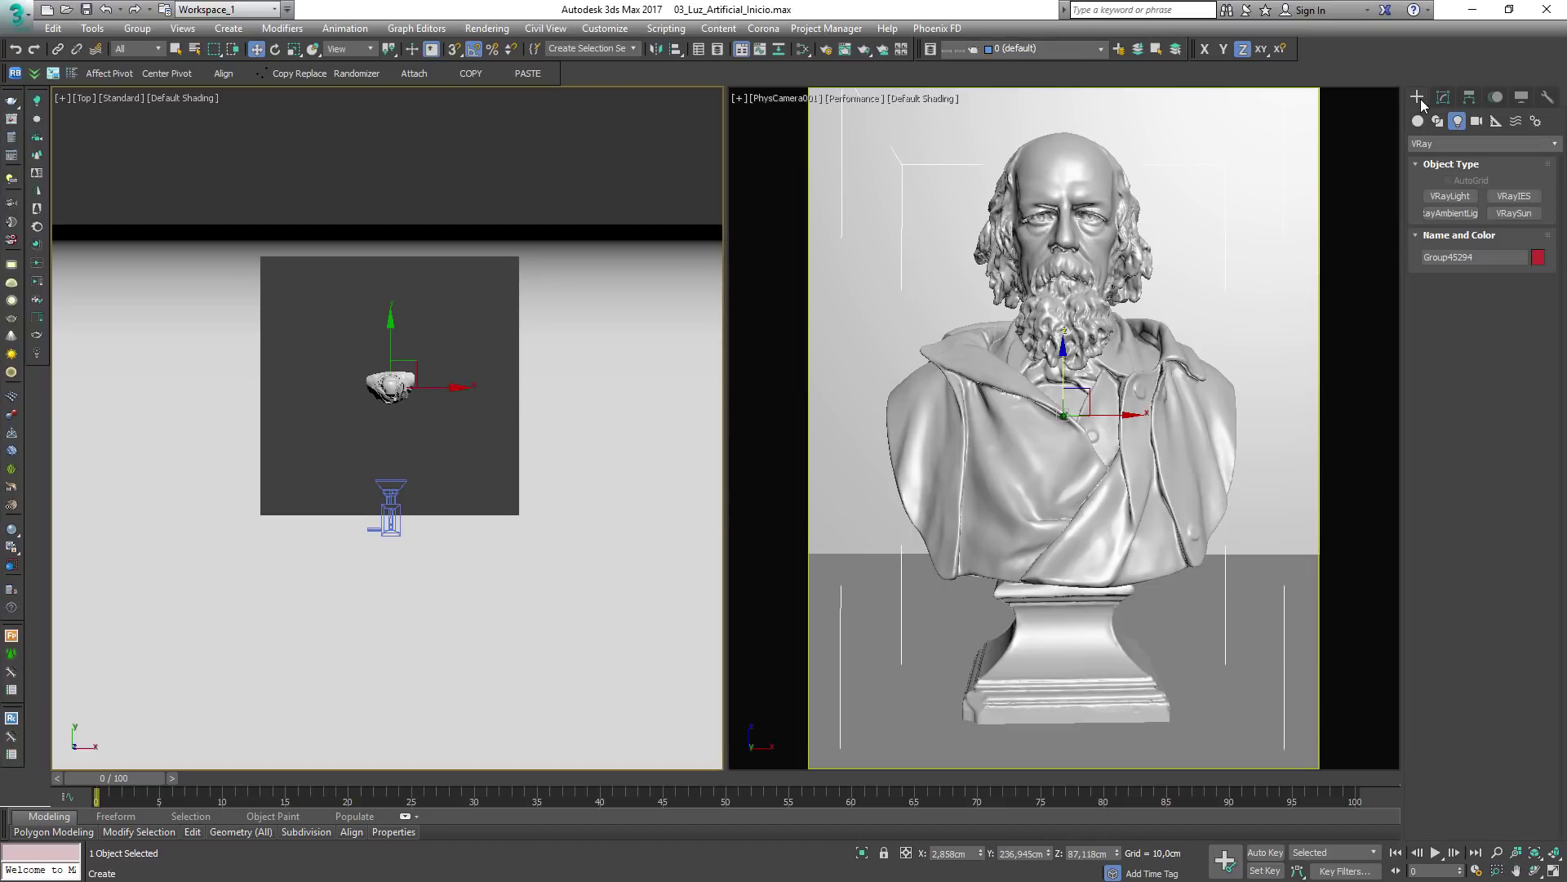
click(1450, 197)
key(F3)
scroll(530, 413, up, 3)
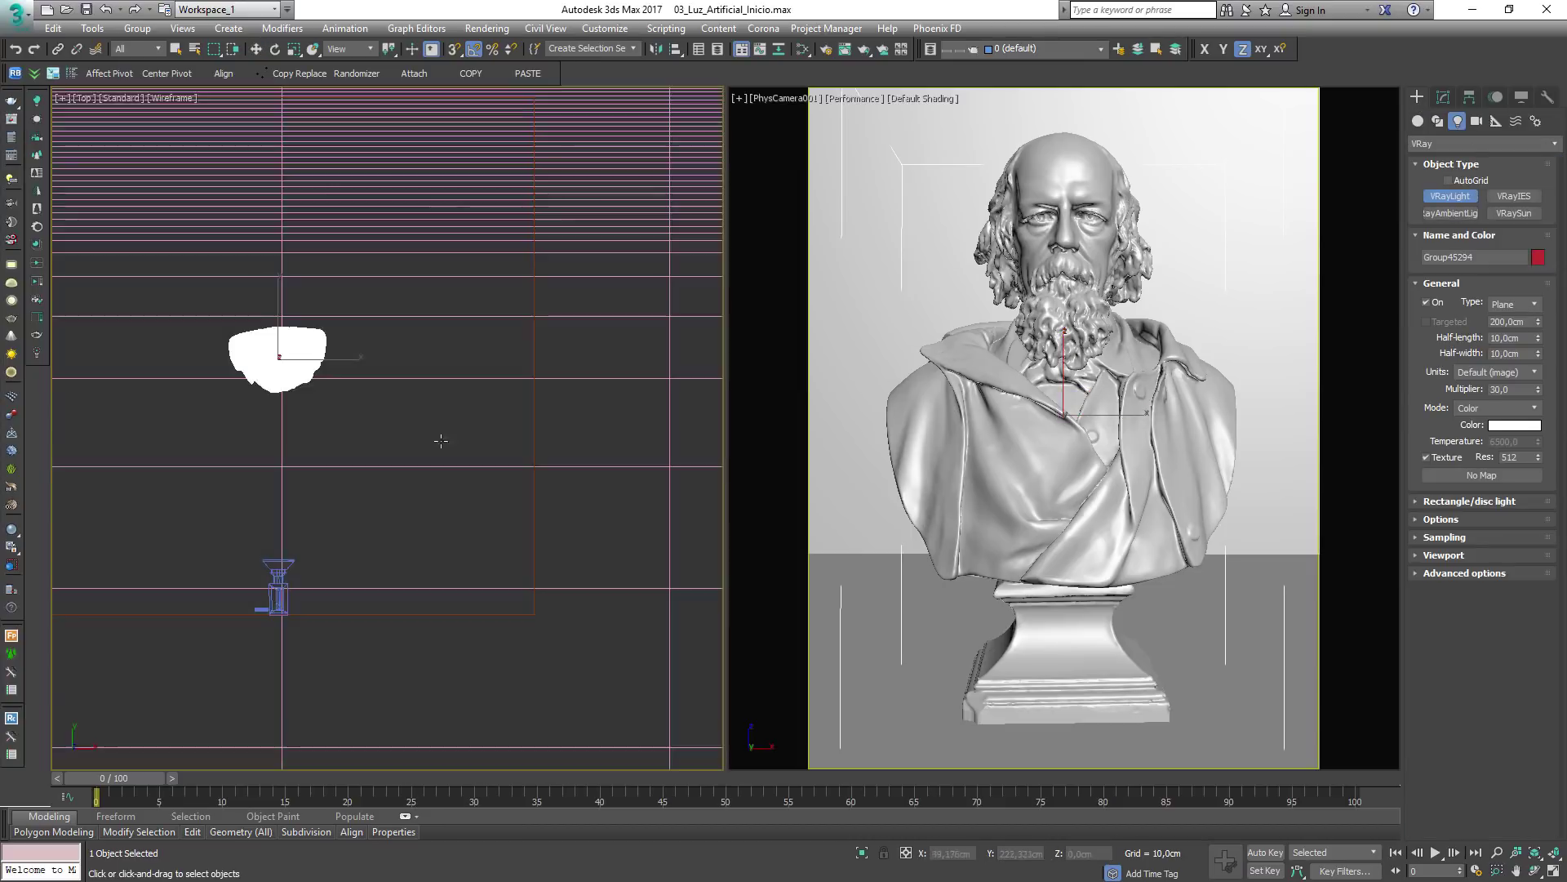
drag(414, 407, 516, 516)
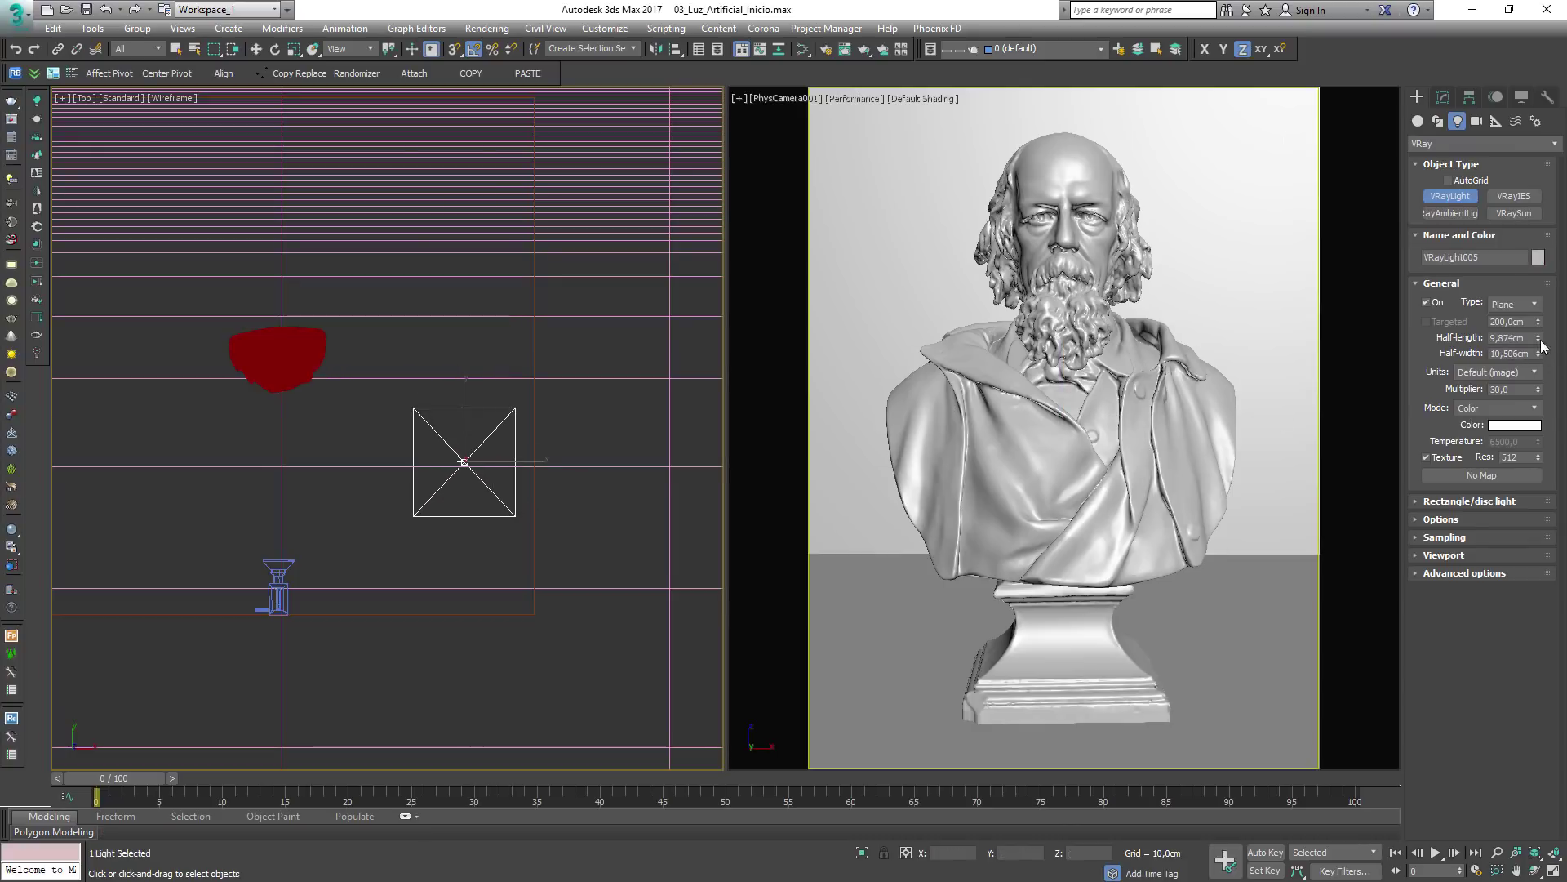
Set the plane light's half-length and half-width to 10 cm each
drag(1527, 339, 1306, 343)
text(10)
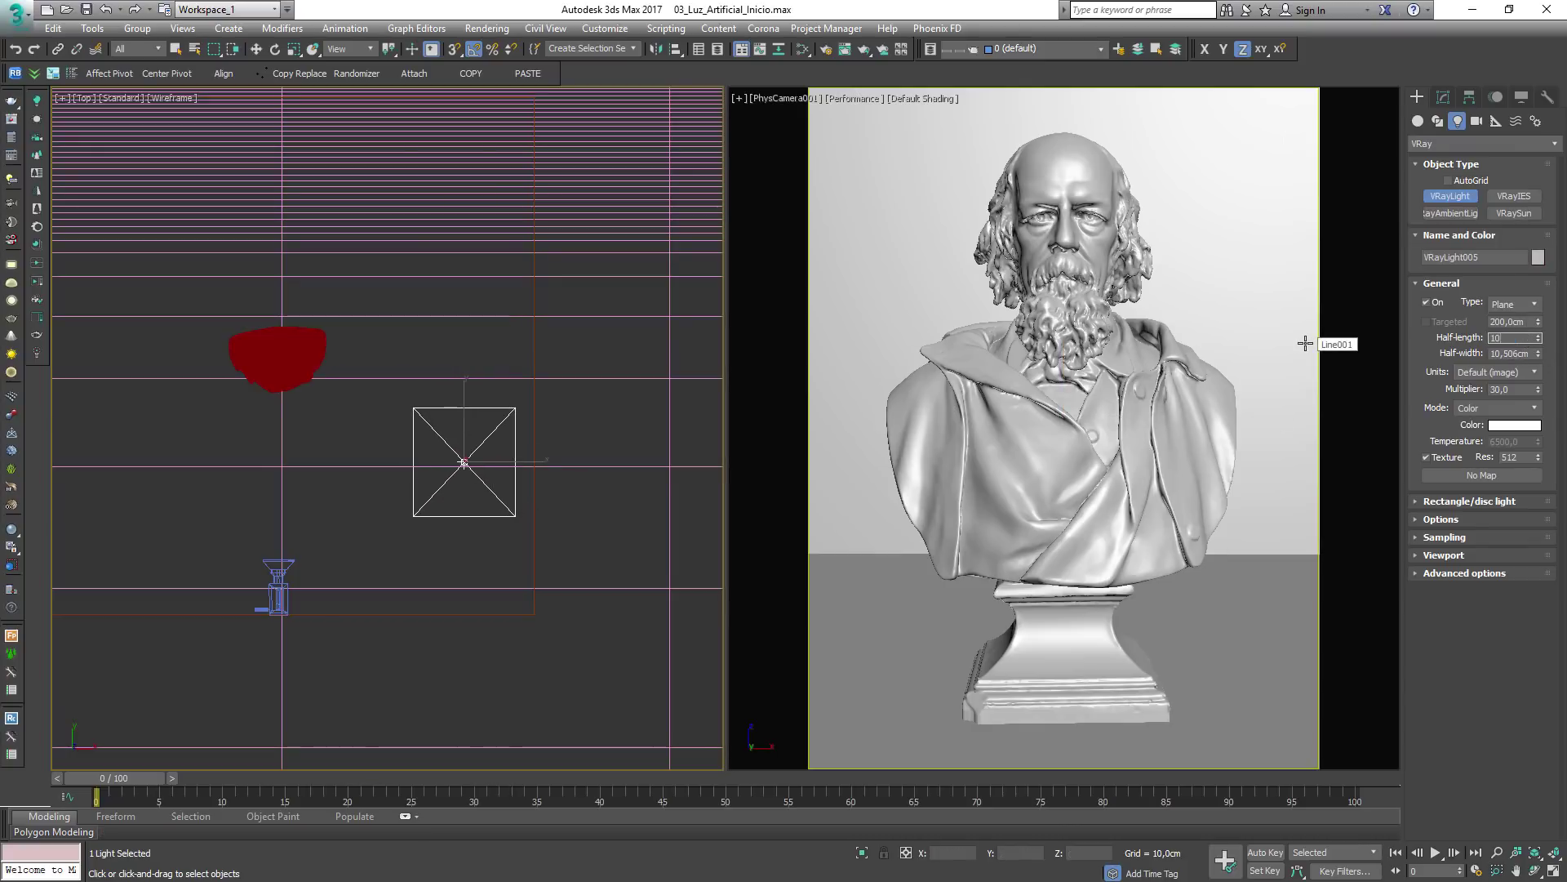
key(Tab)
text(10)
text(w)
scroll(352, 479, up, 2)
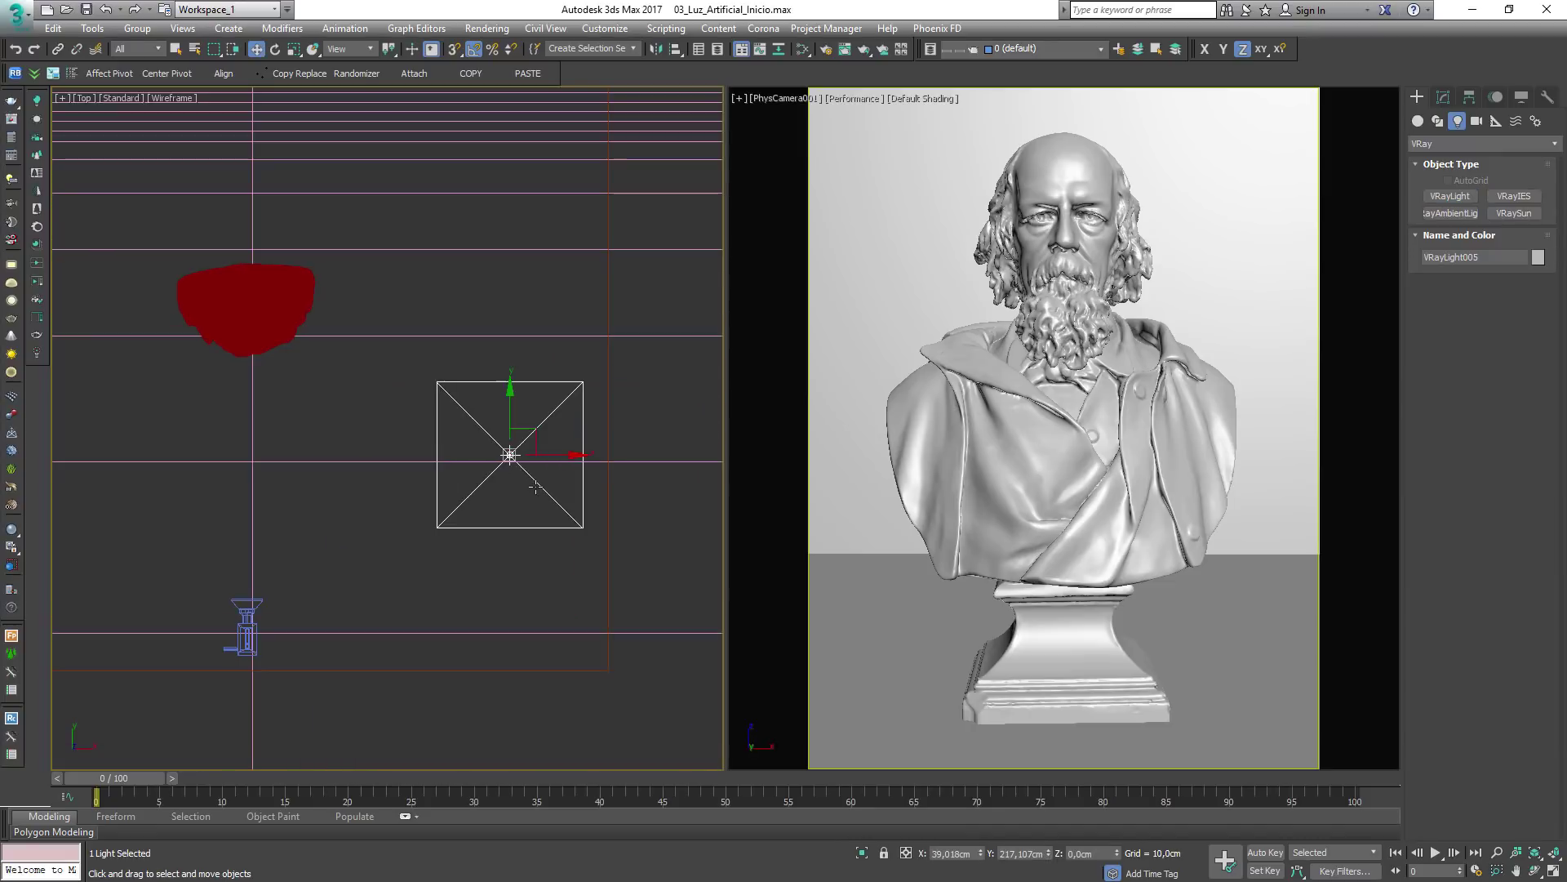
Rotate the plane light upright, turn it about 45 degrees towards the bust and tilt it downwards
scroll(454, 563, down, 2)
key(e)
drag(525, 467, 586, 502)
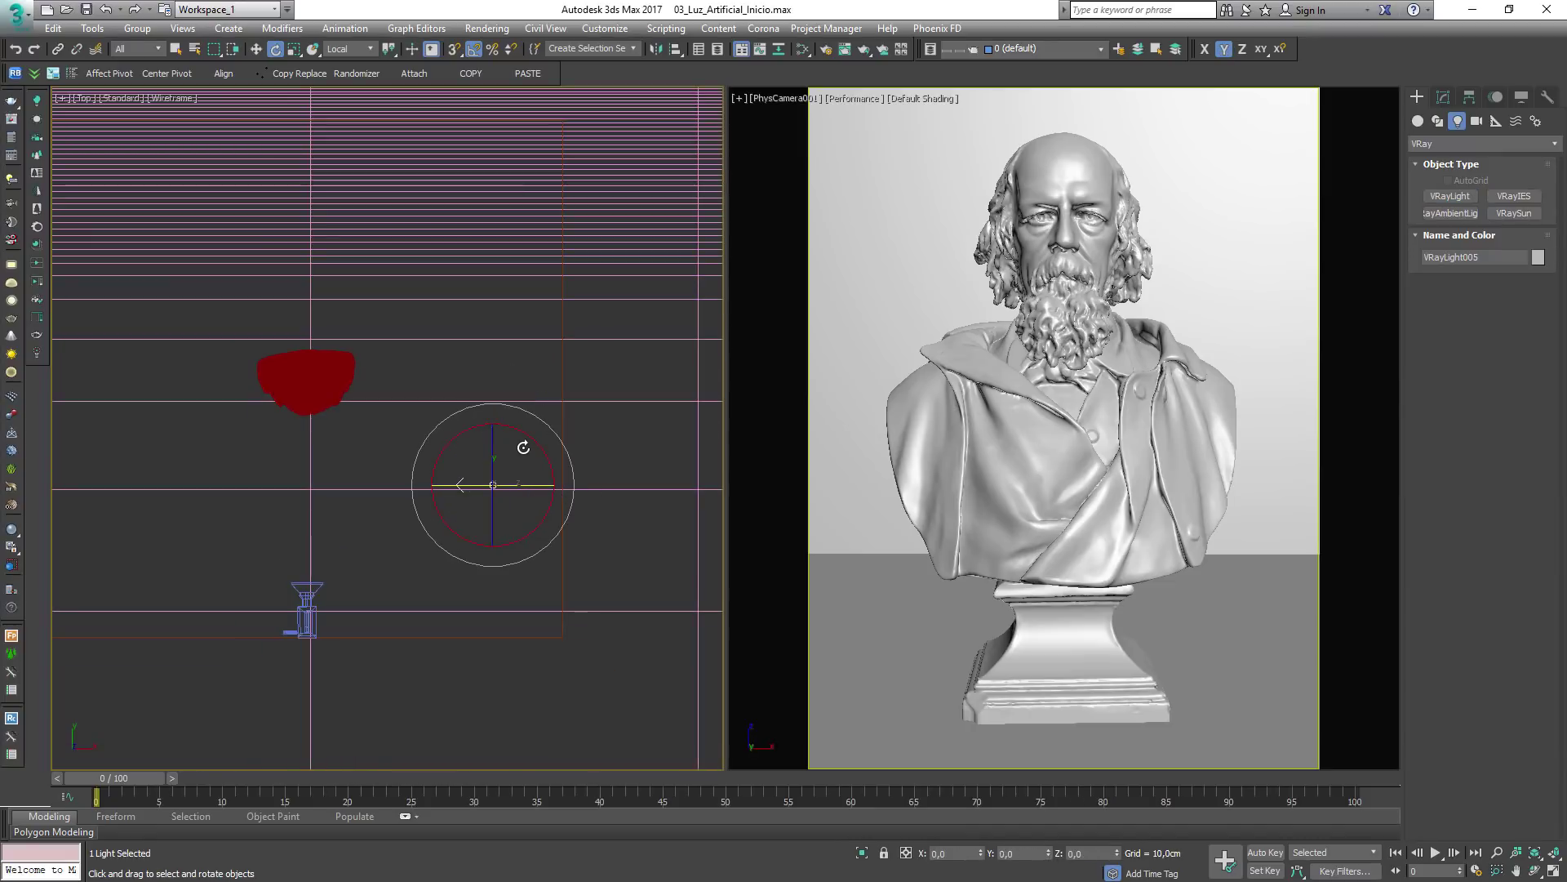
mouse_move(521, 430)
mouse_down()
mouse_move(555, 446)
mouse_move(540, 445)
mouse_up()
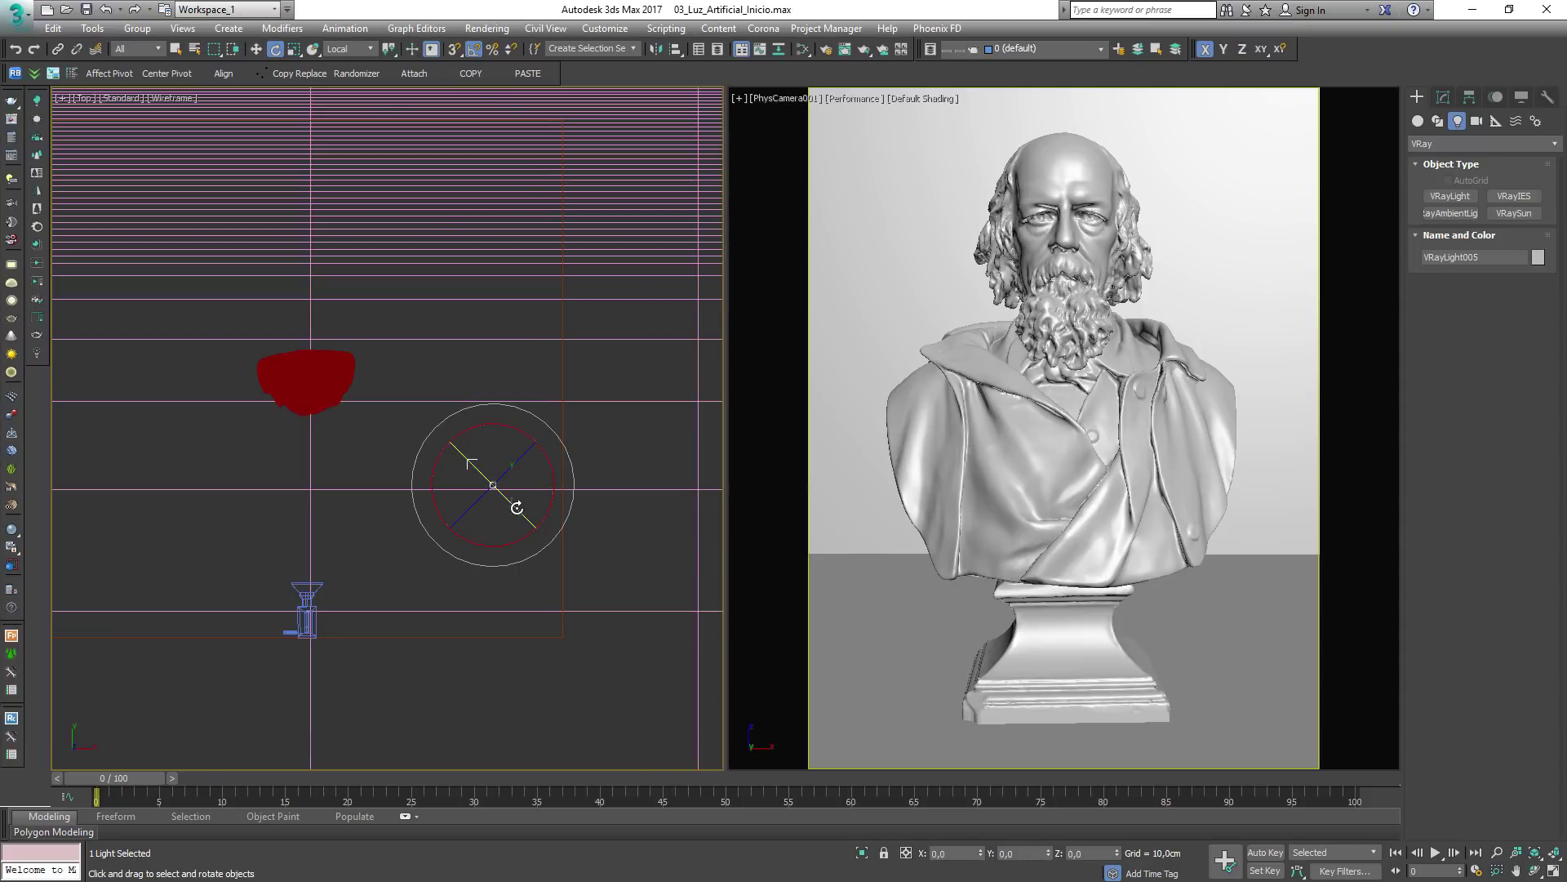
drag(511, 507, 517, 103)
Raise the plane light above the bust in the front view, to a height of about 114 cm
key(w)
key(f)
middle_drag(518, 102, 480, 290)
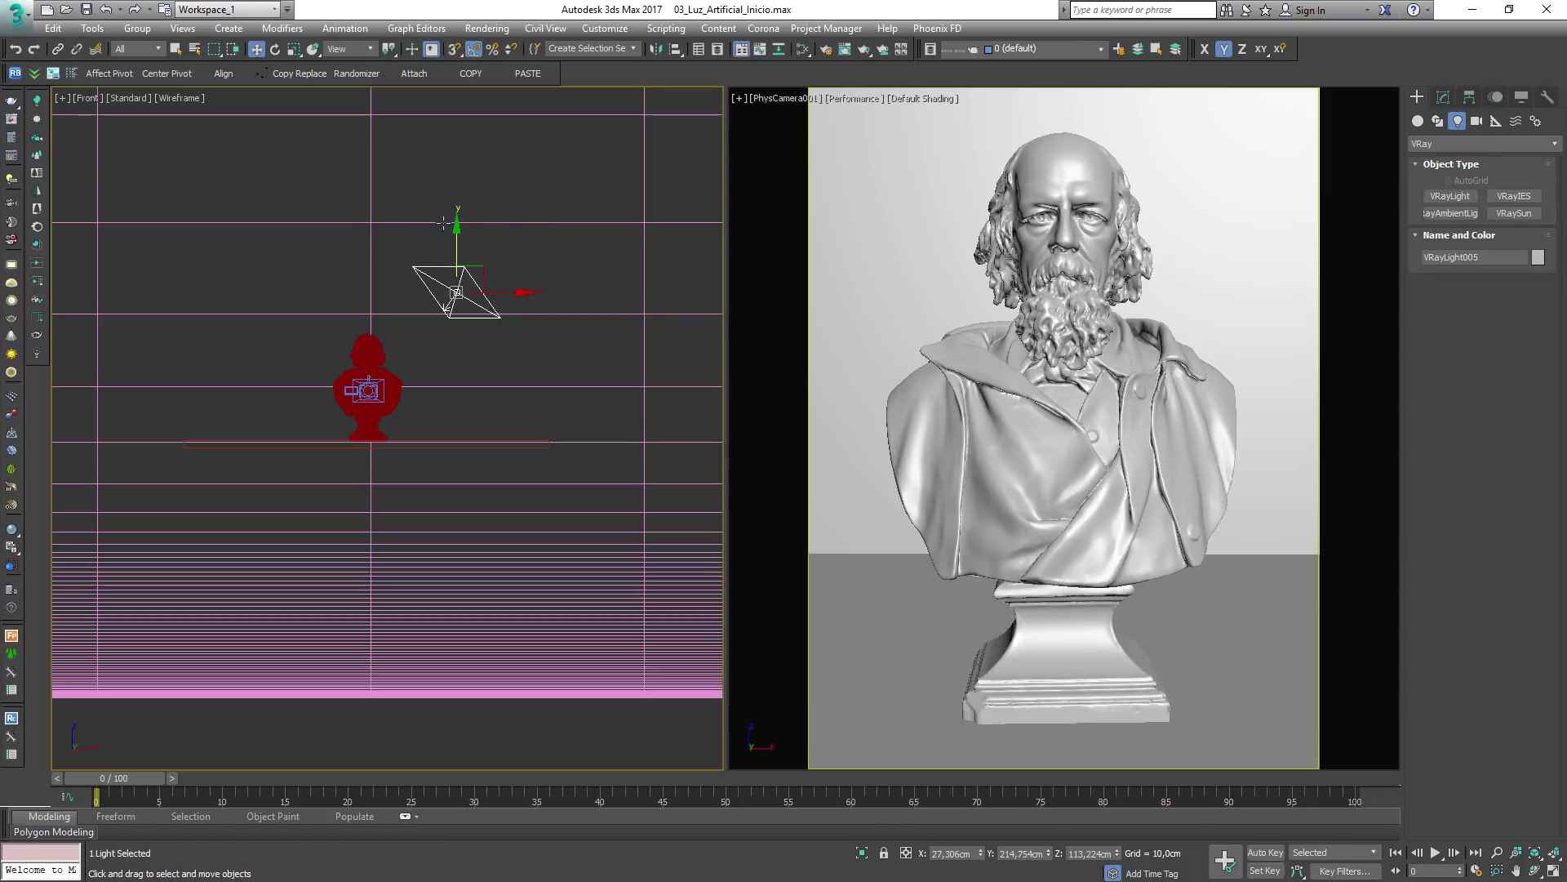
drag(460, 234, 461, 232)
mouse_move(493, 266)
alt+middle_down()
mouse_move(354, 338)
mouse_move(620, 315)
mouse_move(588, 318)
alt+middle_up()
key(F3)
Set the reference coordinate system to Local and shift the plane light along its own axis
click(350, 49)
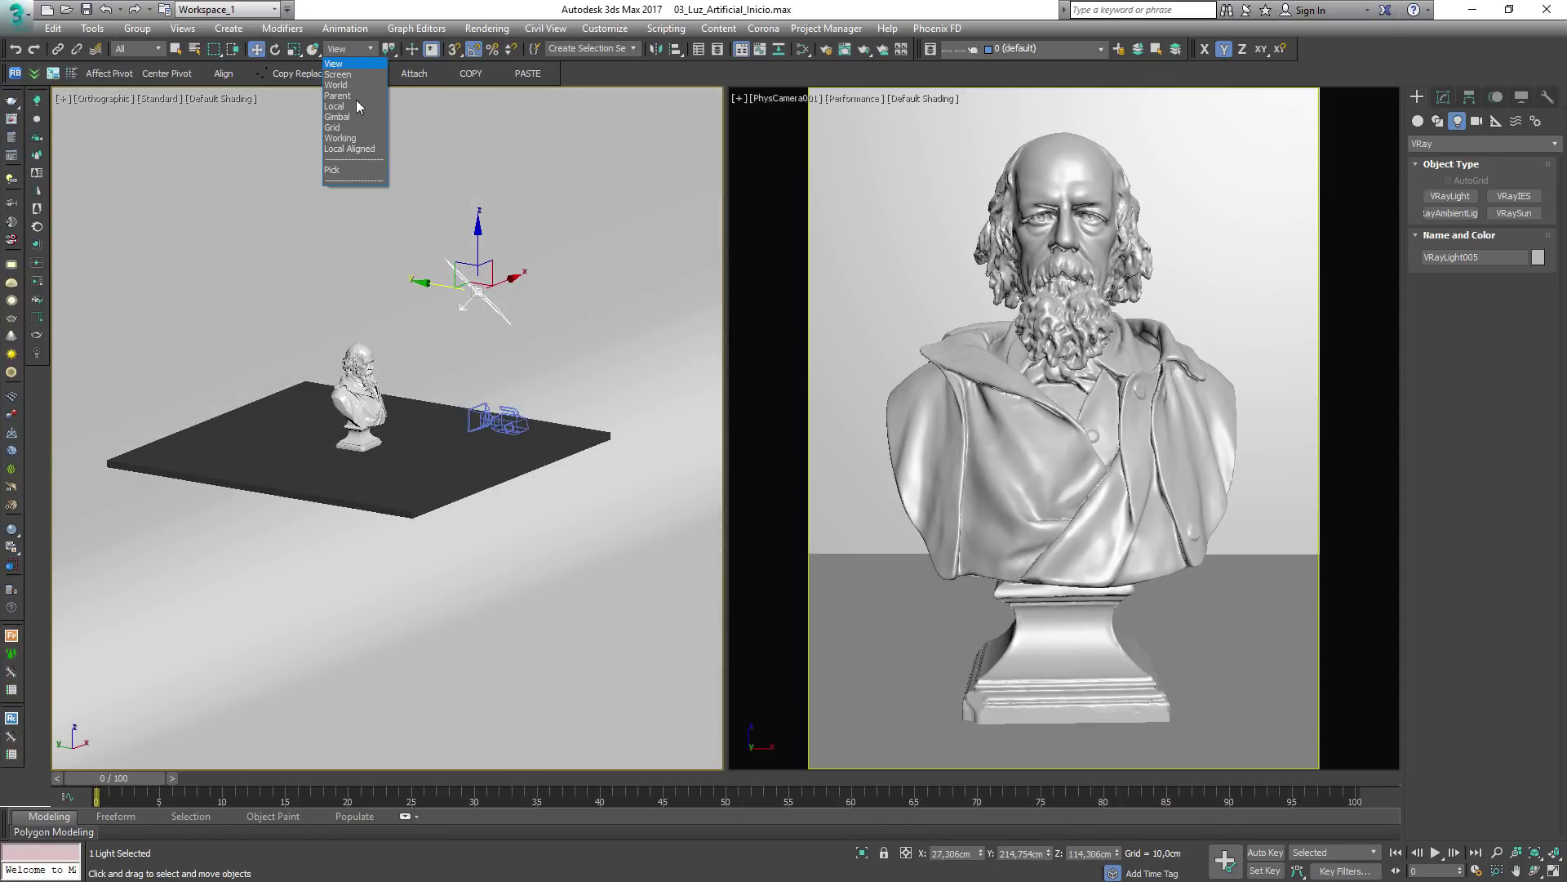
click(351, 107)
mouse_move(458, 294)
alt+middle_down()
mouse_move(523, 269)
mouse_move(460, 291)
alt+middle_up()
mouse_move(460, 292)
mouse_down()
mouse_move(427, 303)
mouse_move(436, 293)
mouse_up()
Start an interactive V-Ray render of the camera view in the frame buffer
click(1041, 193)
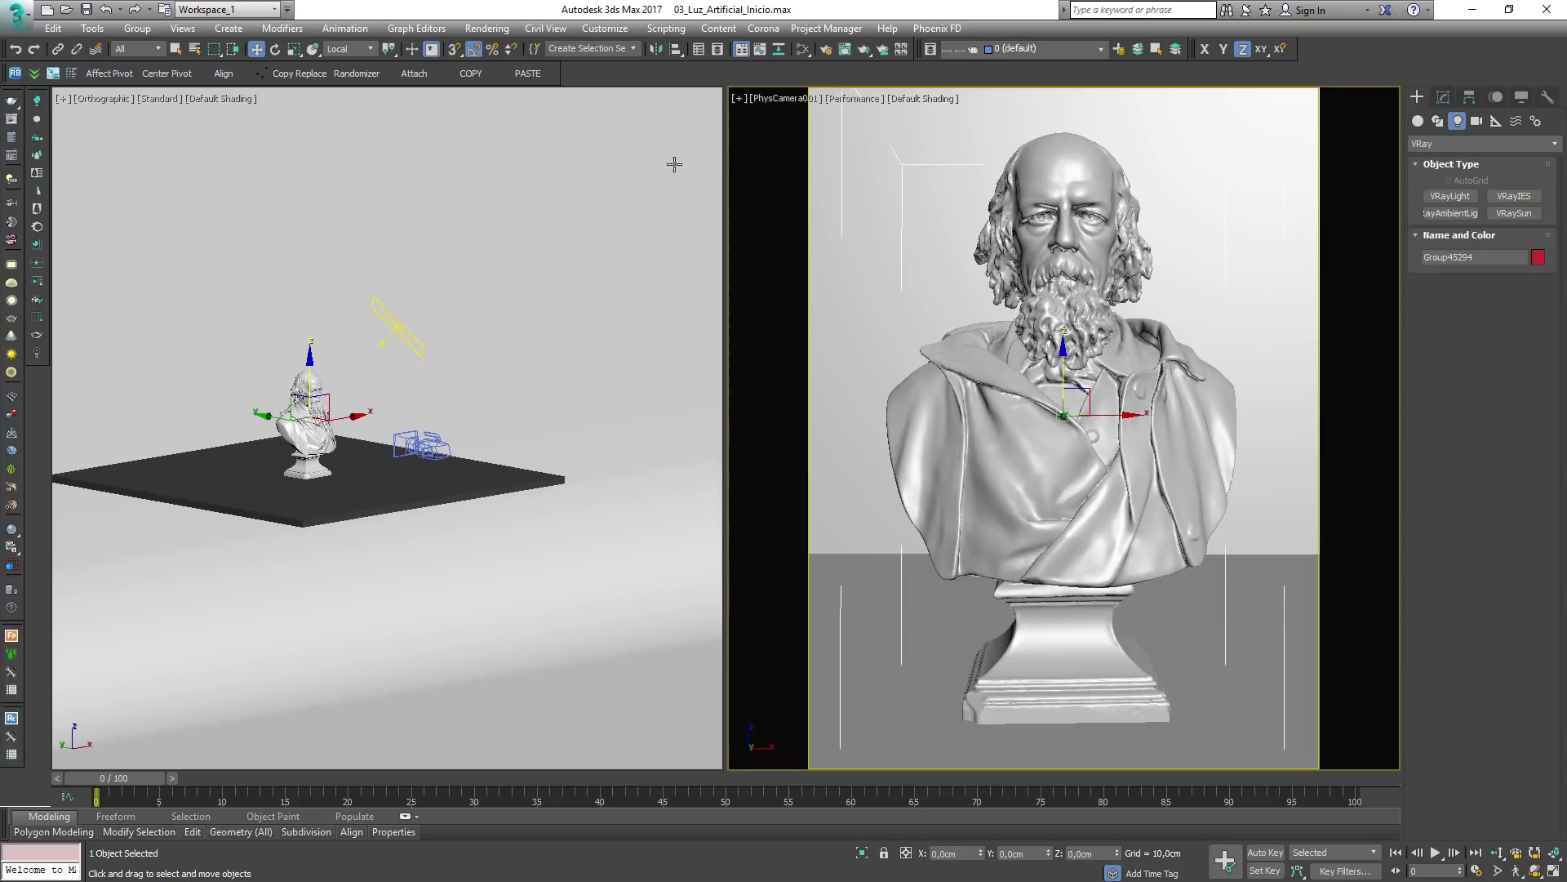
click(13, 137)
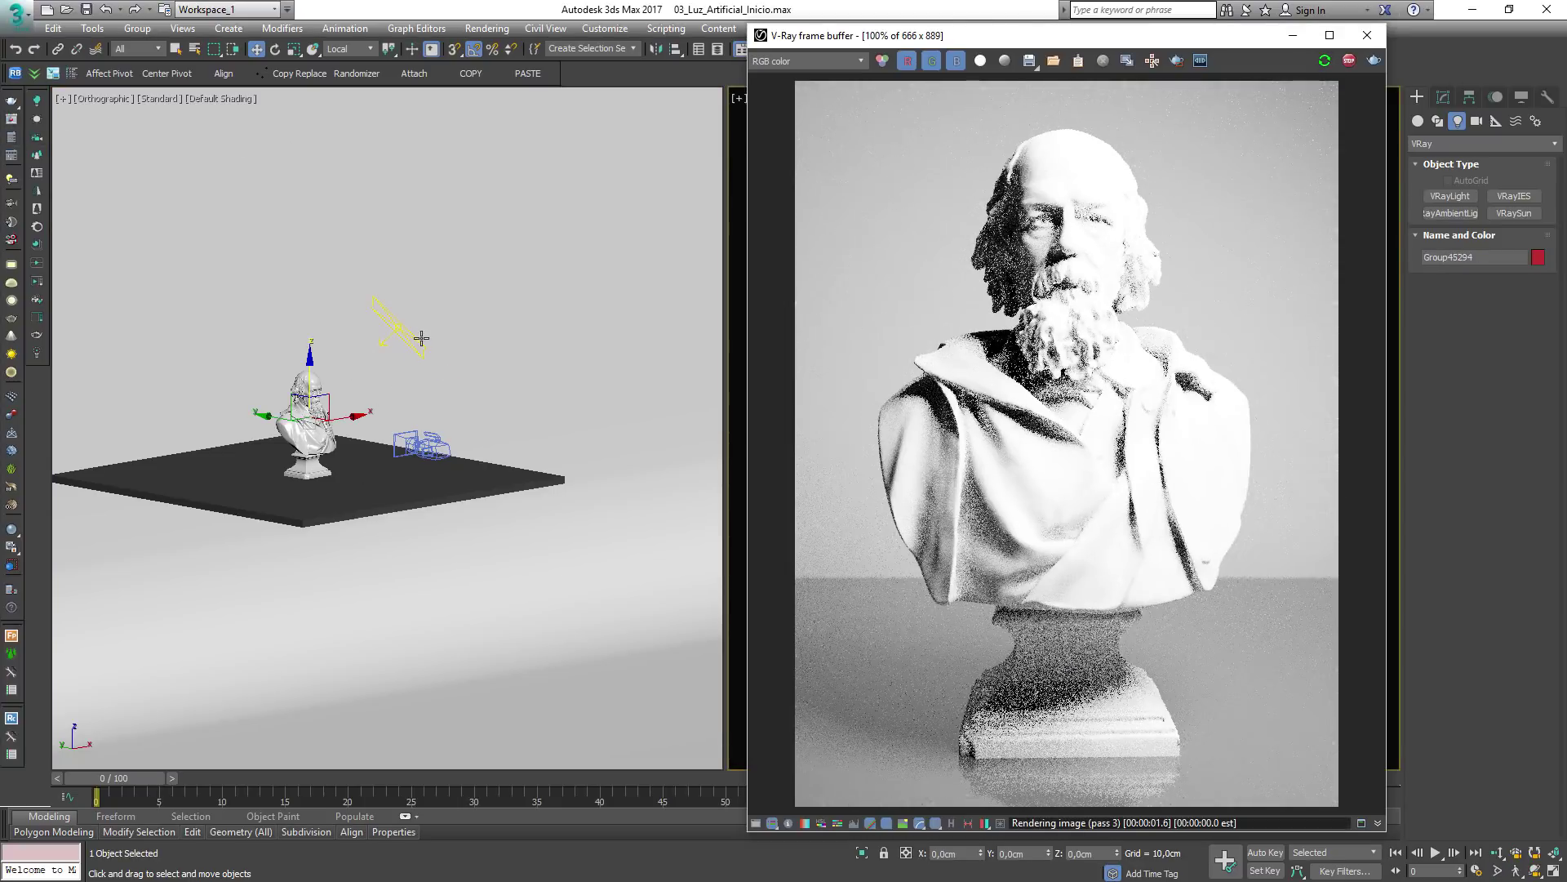
Set the plane light's units to Luminous power (lm) and its multiplier to 500
click(395, 327)
click(395, 327)
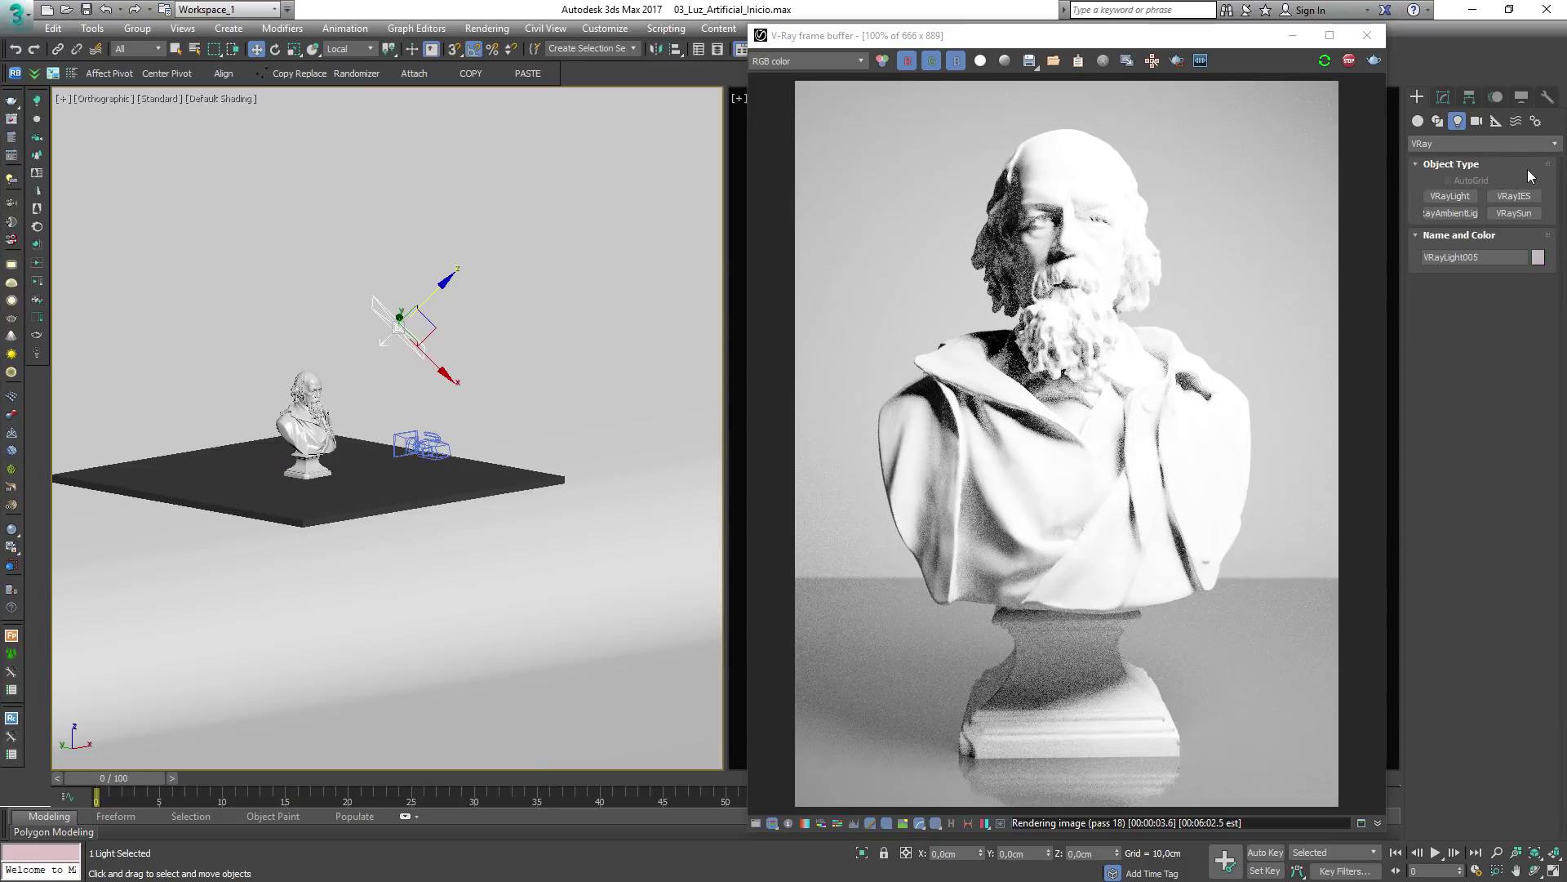
click(1441, 97)
click(1510, 428)
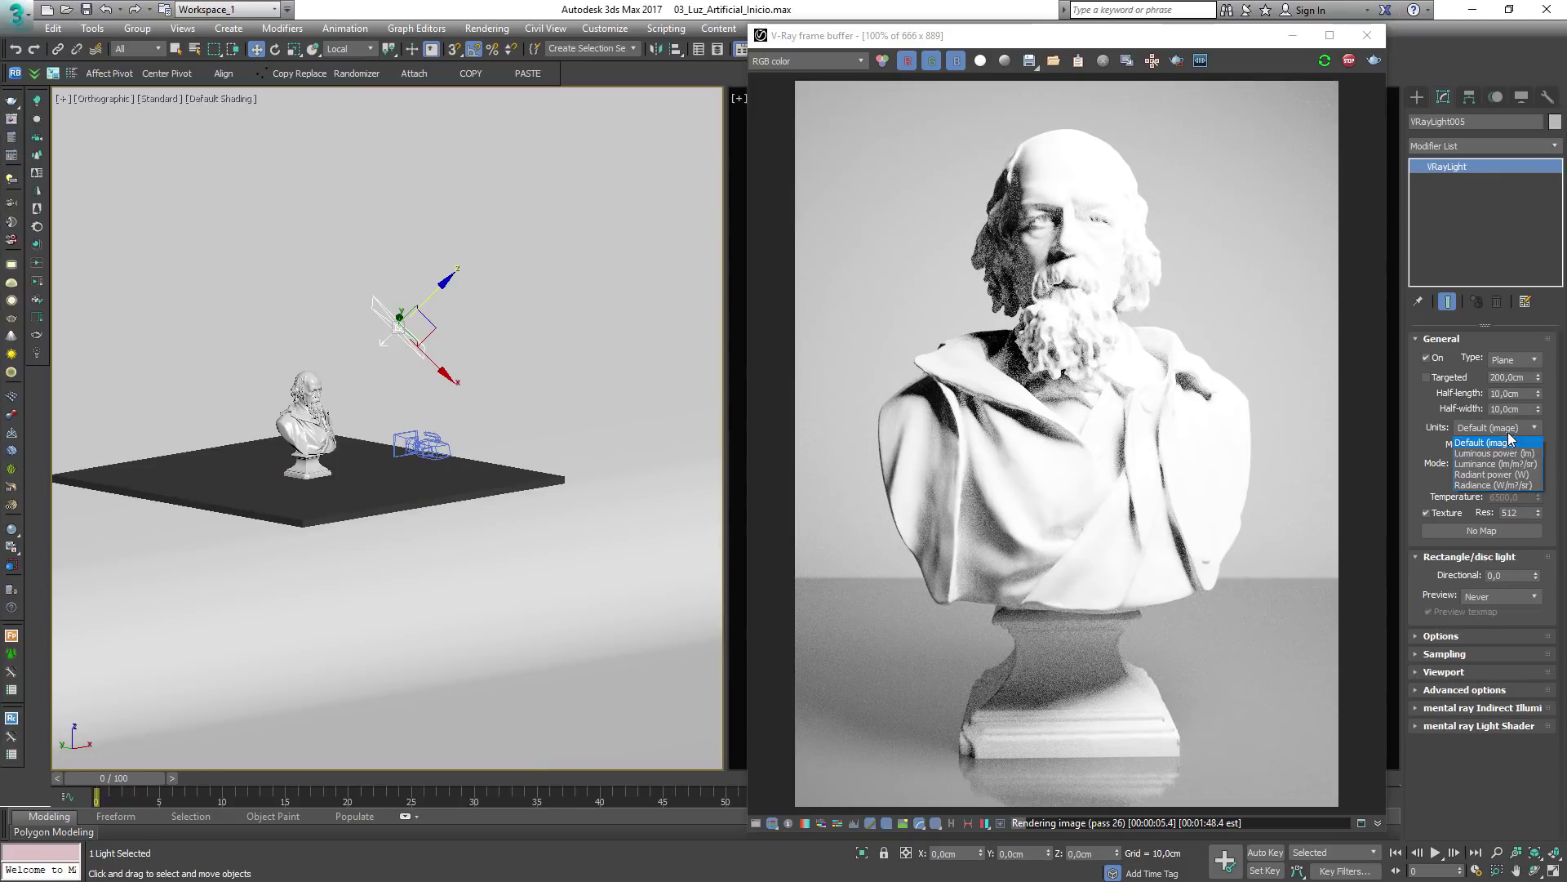
click(1515, 454)
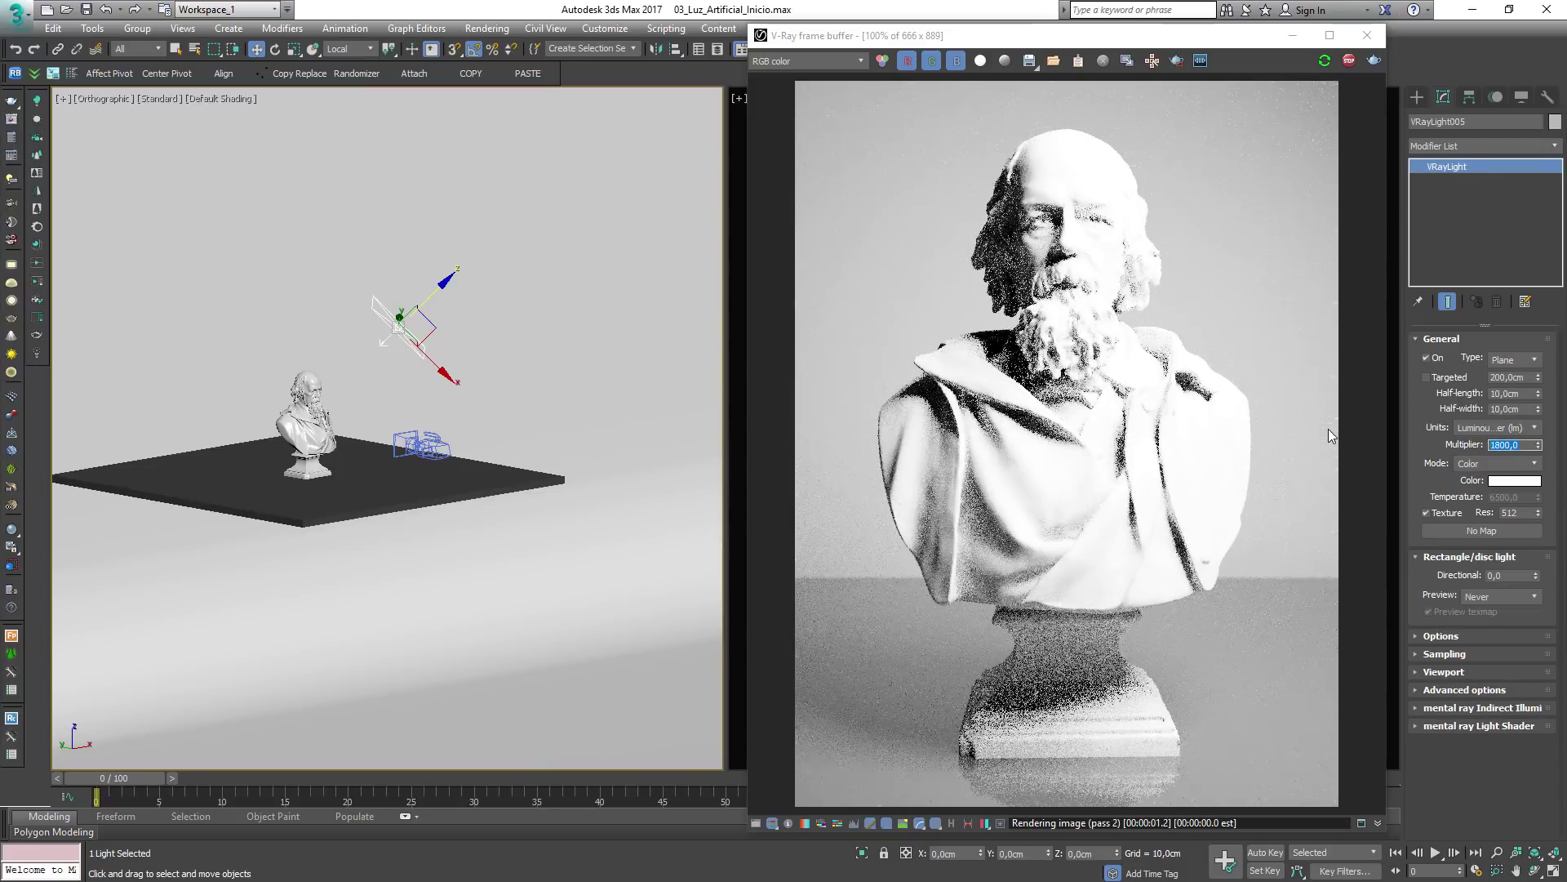
text(500)
key(Return)
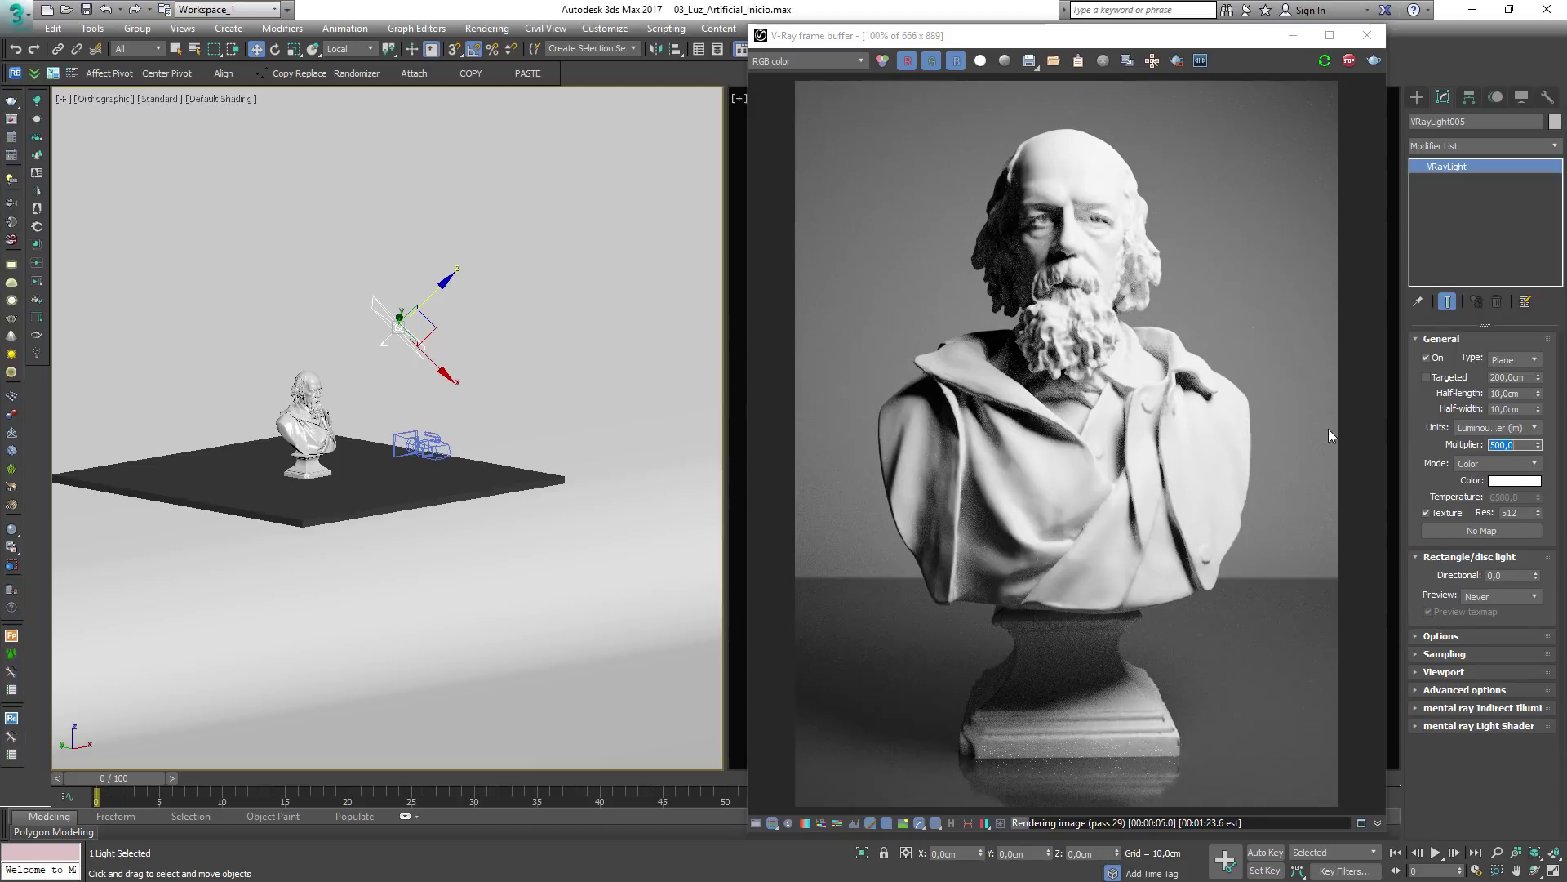
Move the light, bust, base slab and camera together far away from the backdrop wall, using the View coordinate system
scroll(509, 493, down, 3)
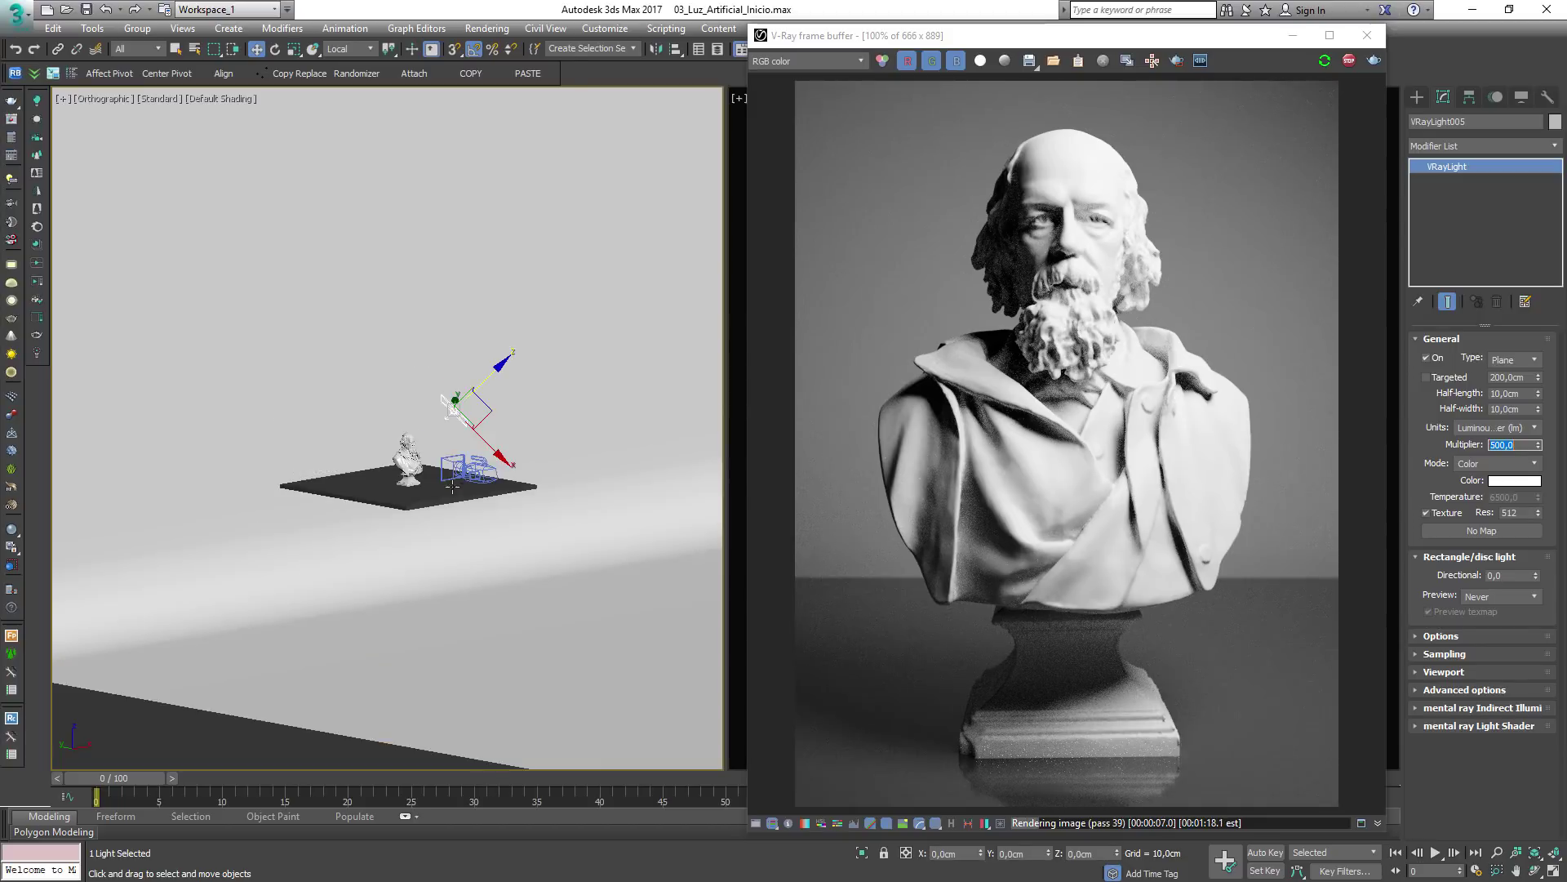
alt+middle_drag(510, 494, 292, 407)
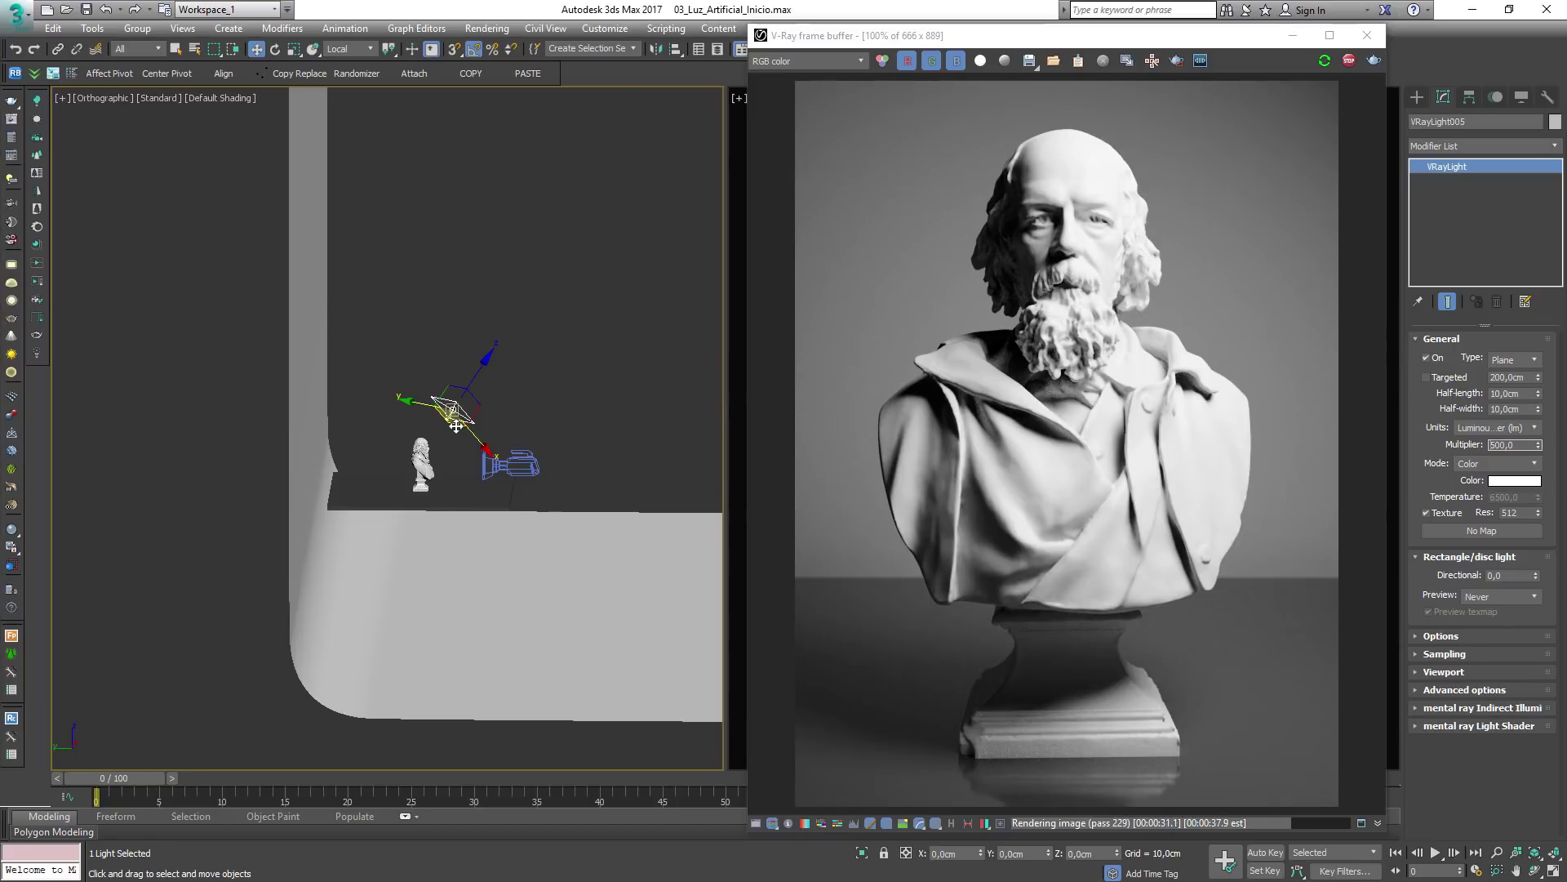
alt+middle_drag(455, 425, 320, 396)
key(ctrl+a)
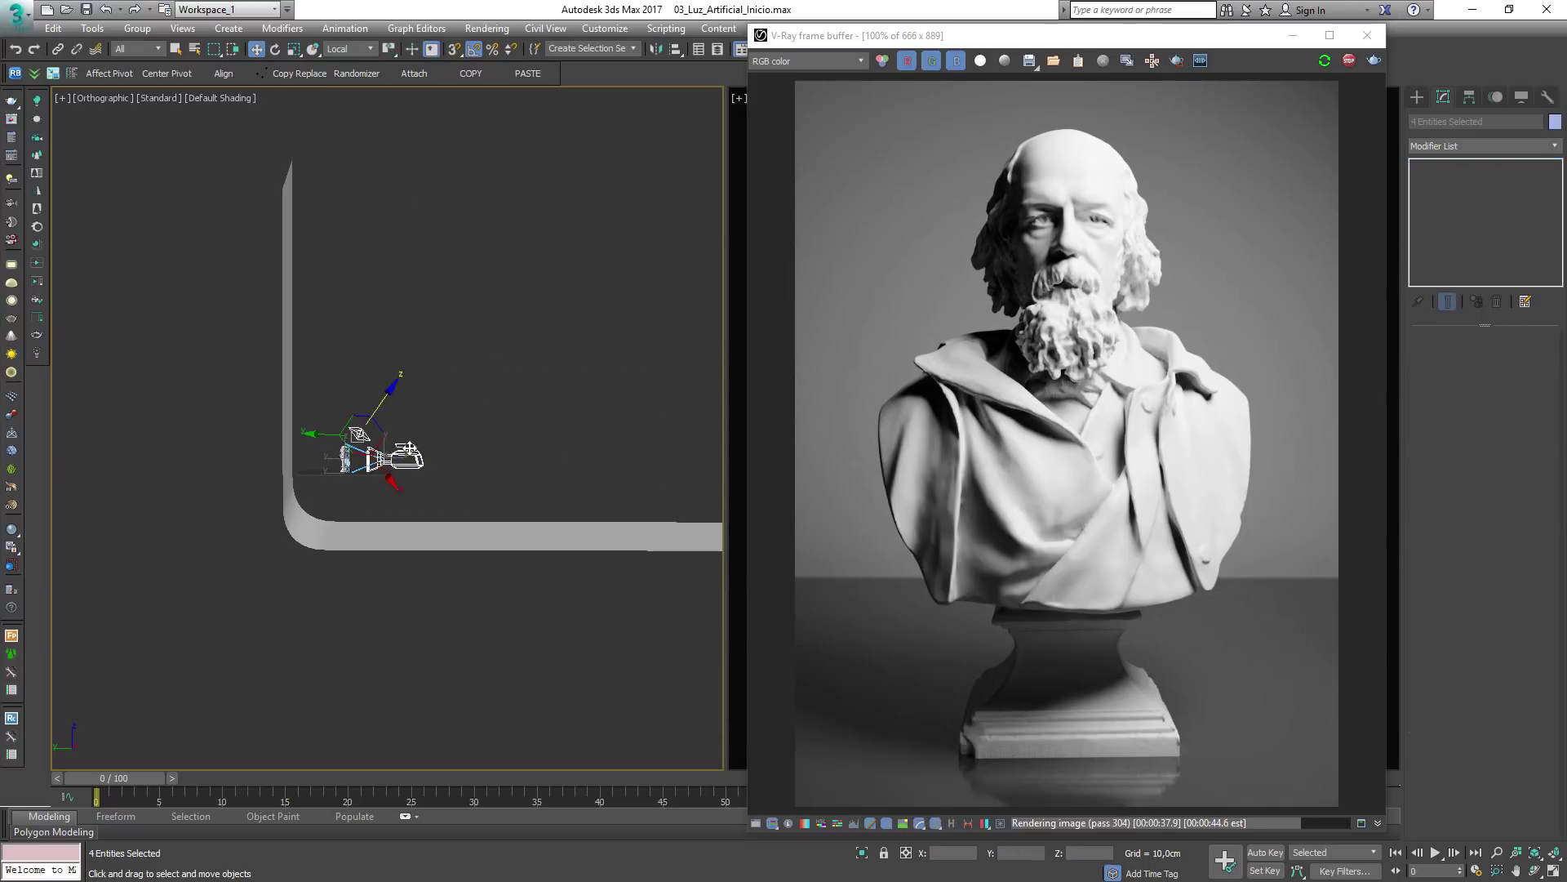
click(334, 47)
click(343, 63)
drag(358, 478, 668, 477)
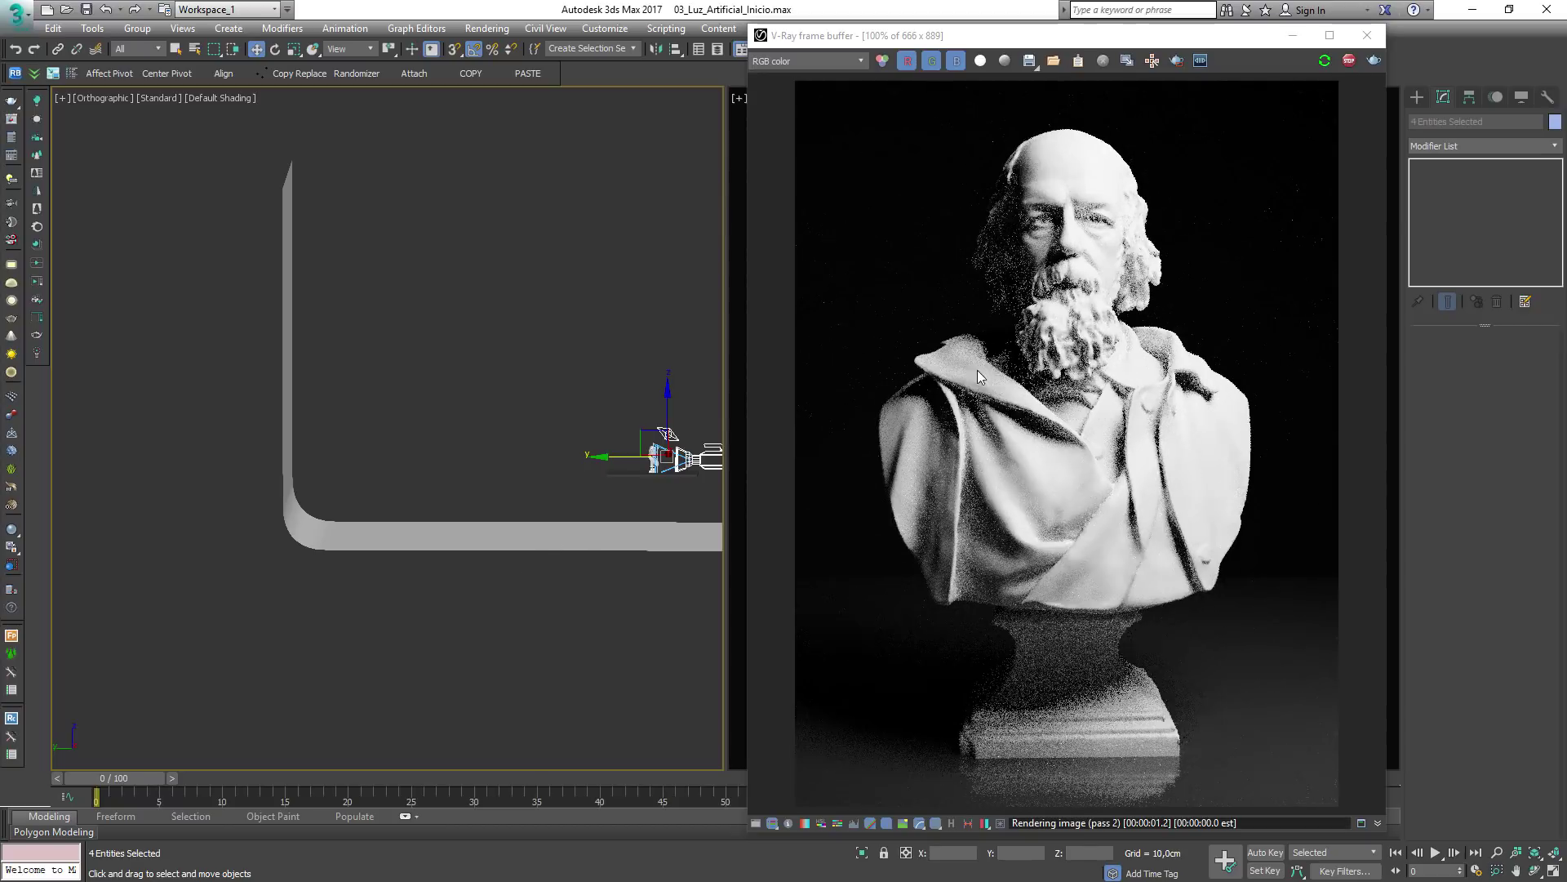
alt+middle_drag(571, 448, 448, 465)
key(ctrl+d)
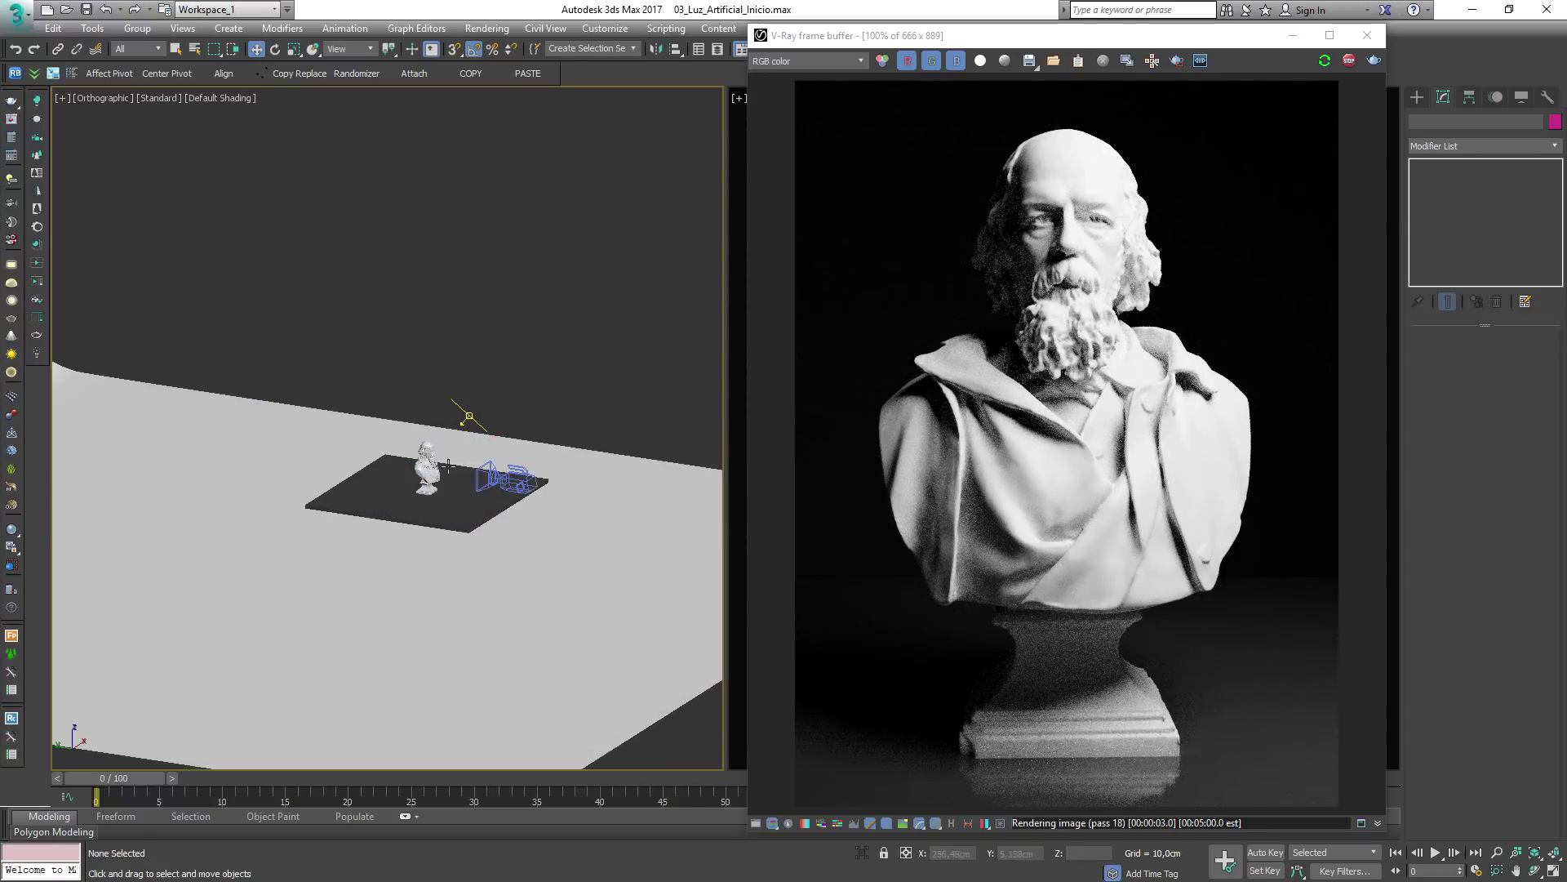
Select the plane light and examine its placement relative to the bust, base slab, camera and backdrop from several angles
scroll(469, 412, up, 2)
click(459, 427)
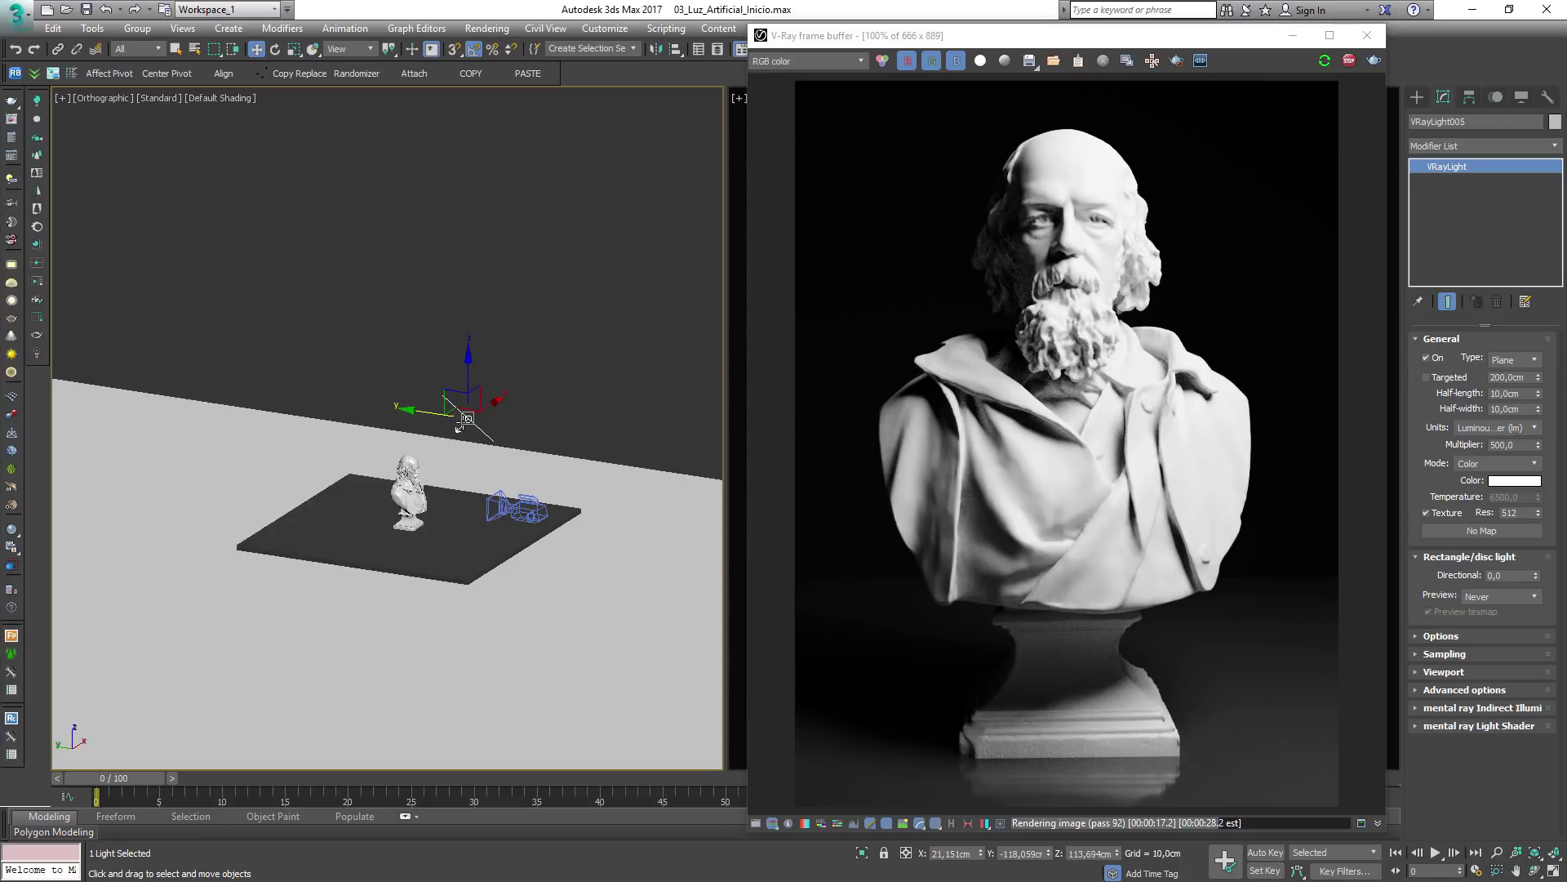
alt+middle_drag(460, 426, 469, 464)
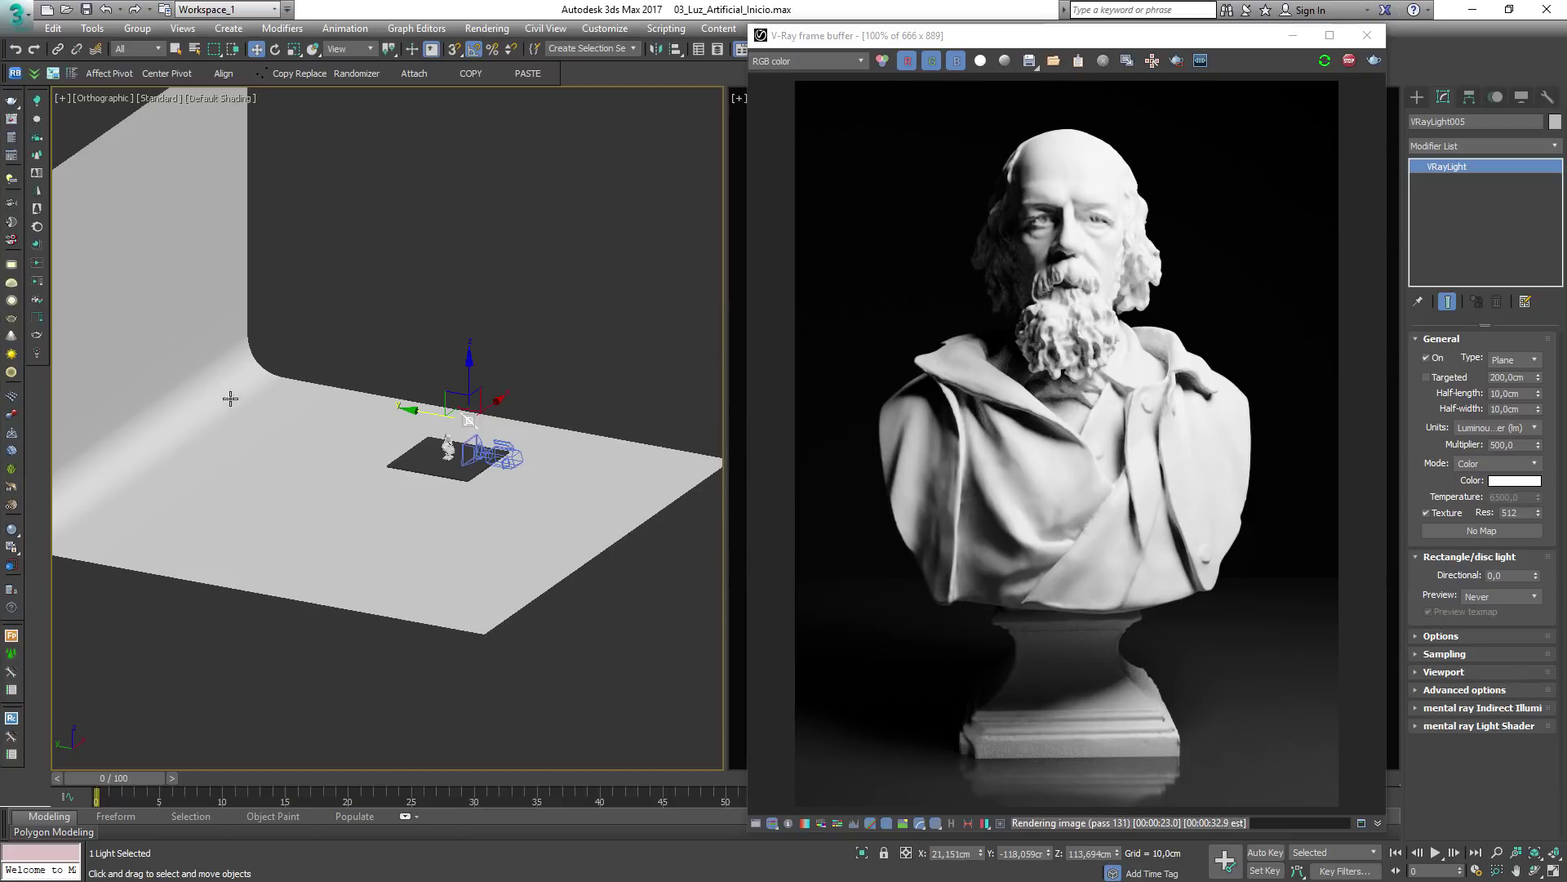
scroll(231, 399, up, 3)
alt+middle_drag(718, 465, 500, 423)
alt+middle_drag(500, 423, 527, 483)
scroll(526, 413, up, 3)
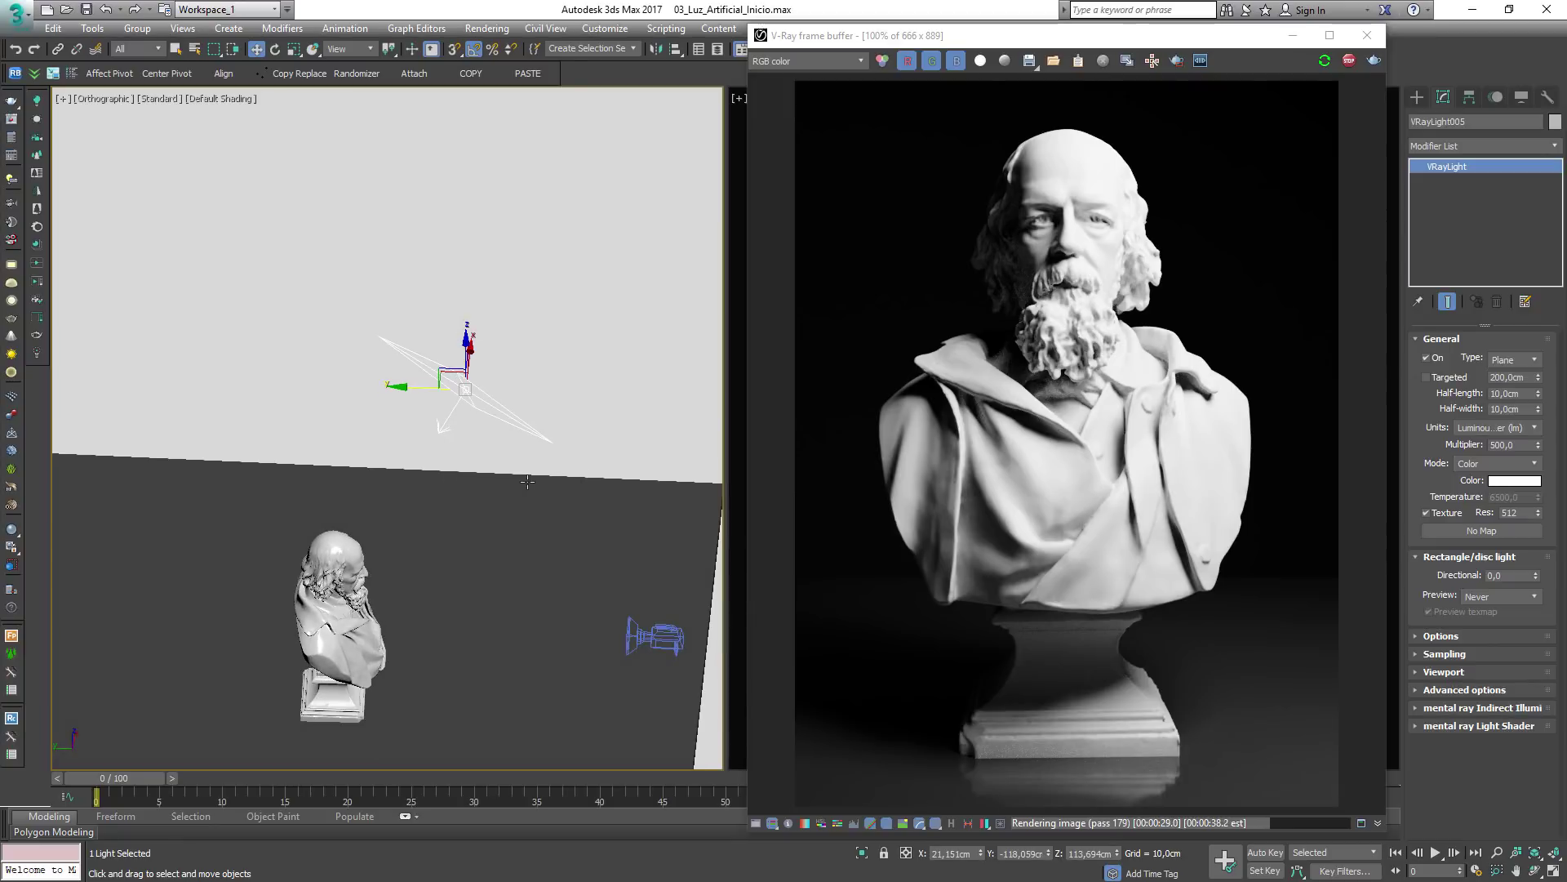
click(1510, 556)
click(1510, 557)
alt+middle_drag(677, 436, 476, 477)
alt+drag(476, 477, 517, 471)
scroll(518, 471, up, 1)
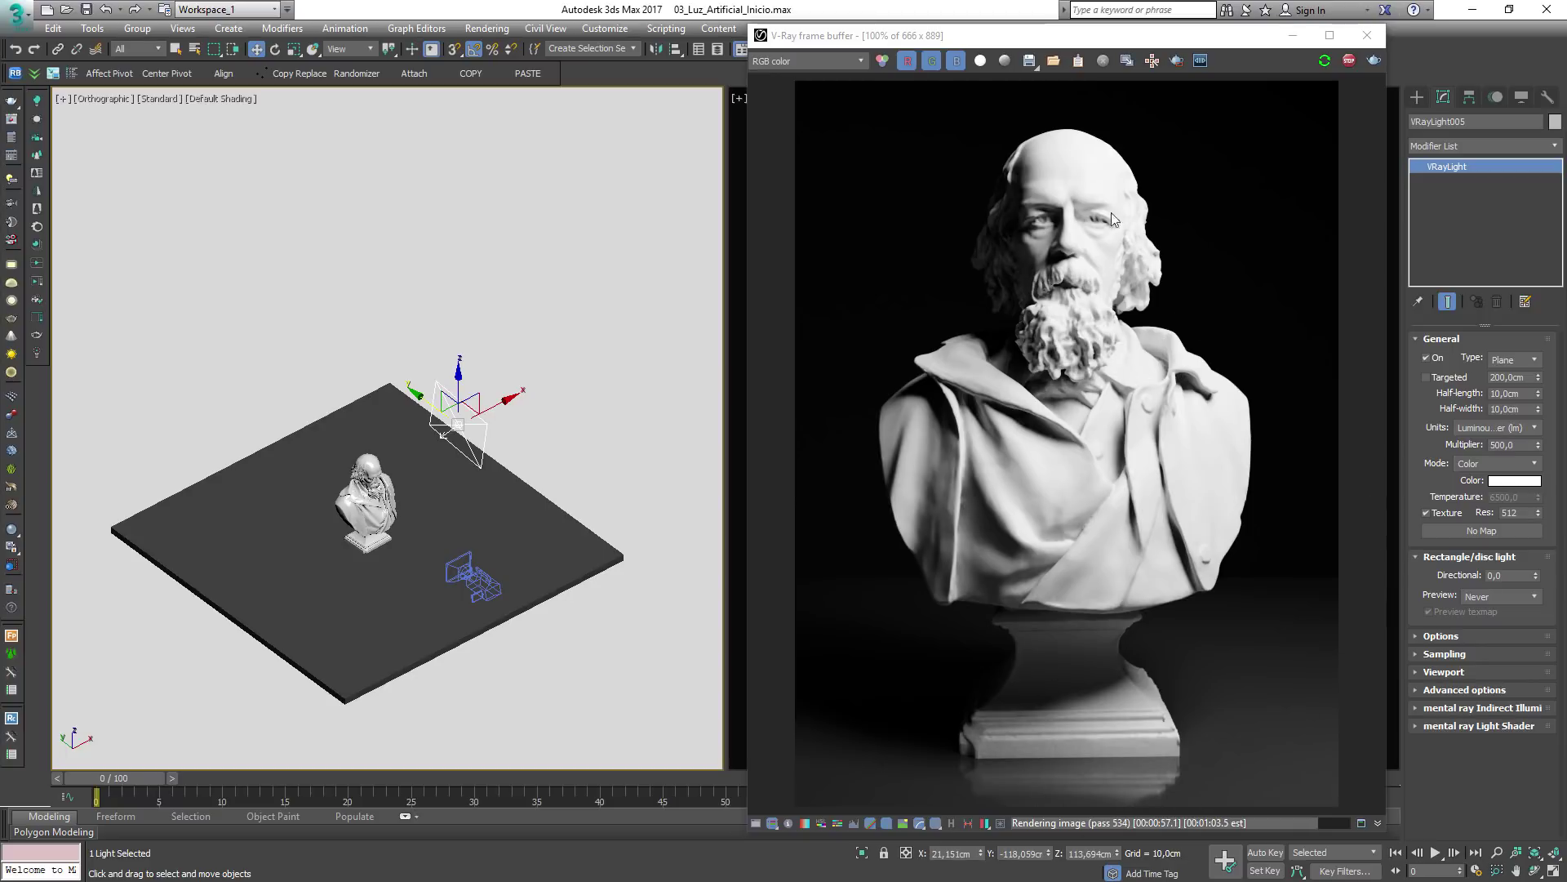
alt+middle_drag(525, 474, 551, 445)
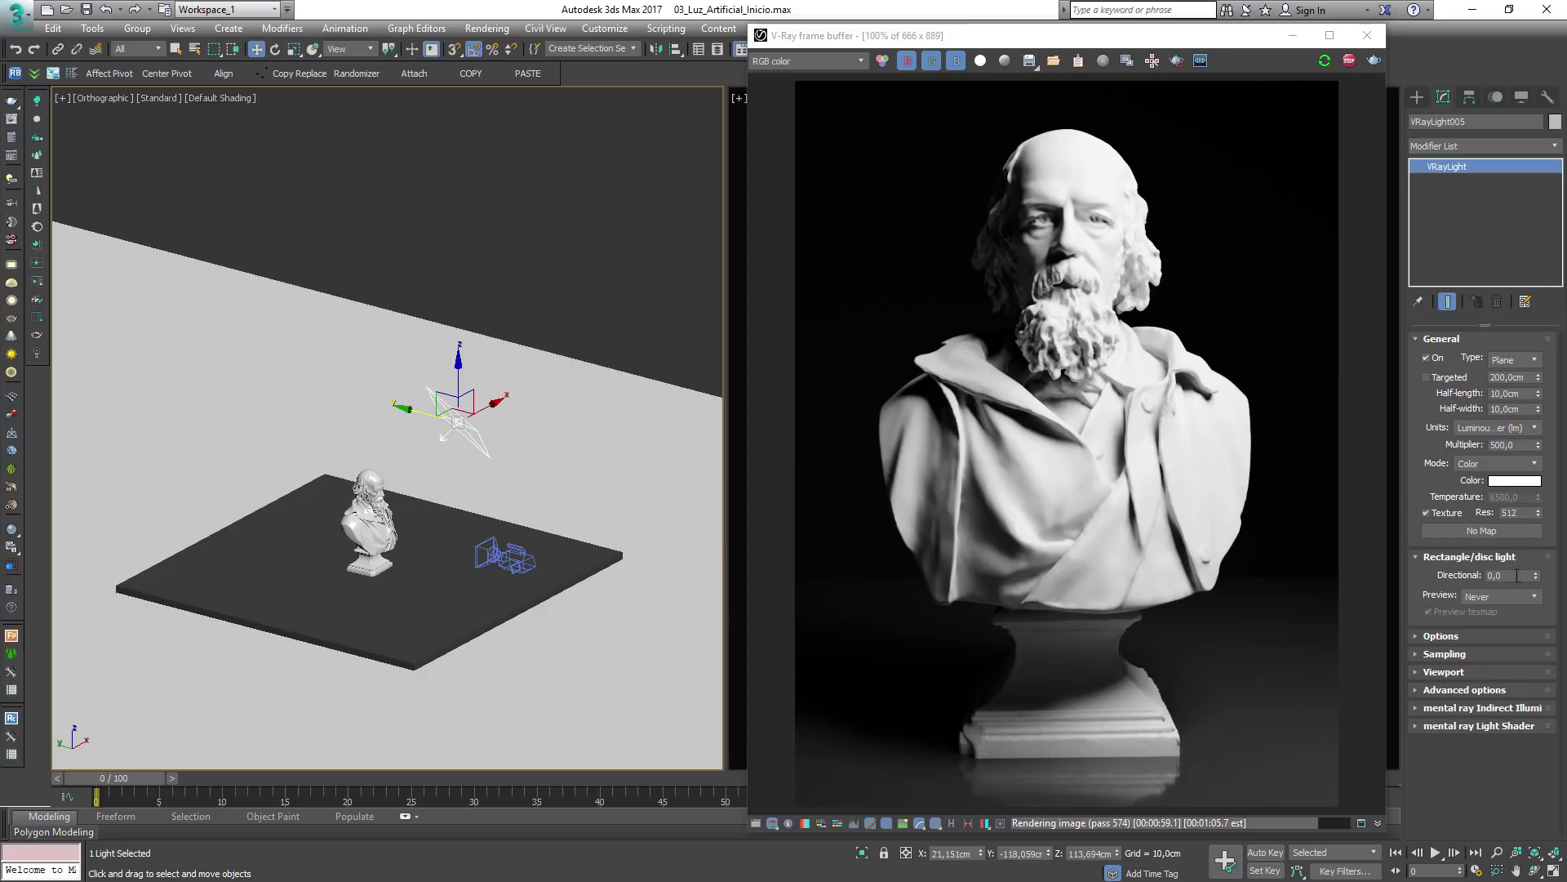
alt+middle_drag(441, 458, 420, 462)
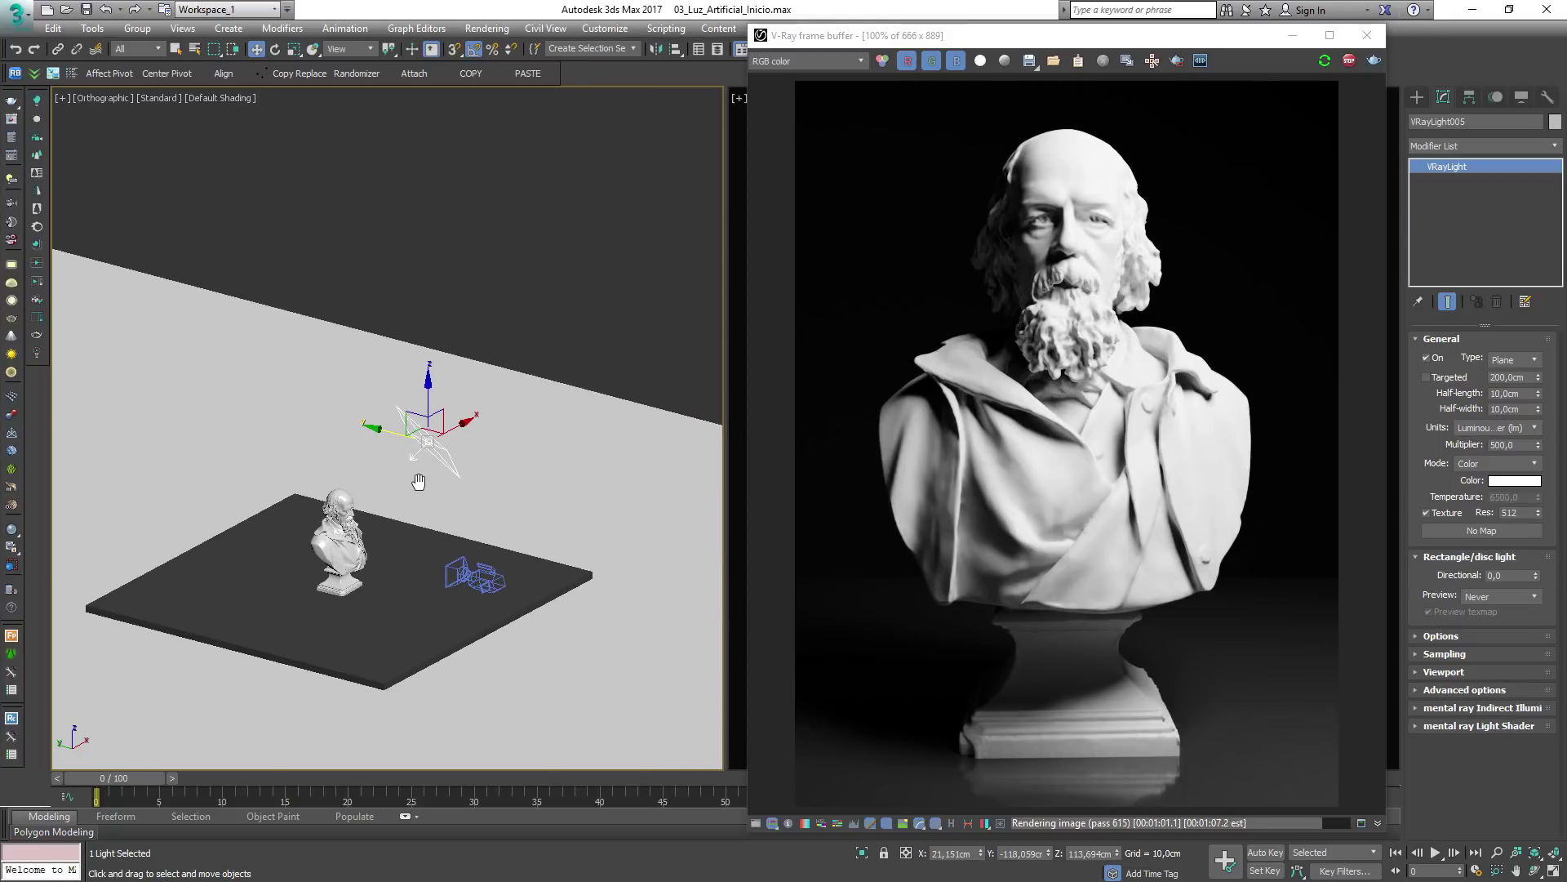
Create a thin box about 50 cm long, 1 cm wide and 48 cm high beside the bust, crossing beneath the plane light in the top view
key(t)
key(z)
scroll(419, 481, down, 4)
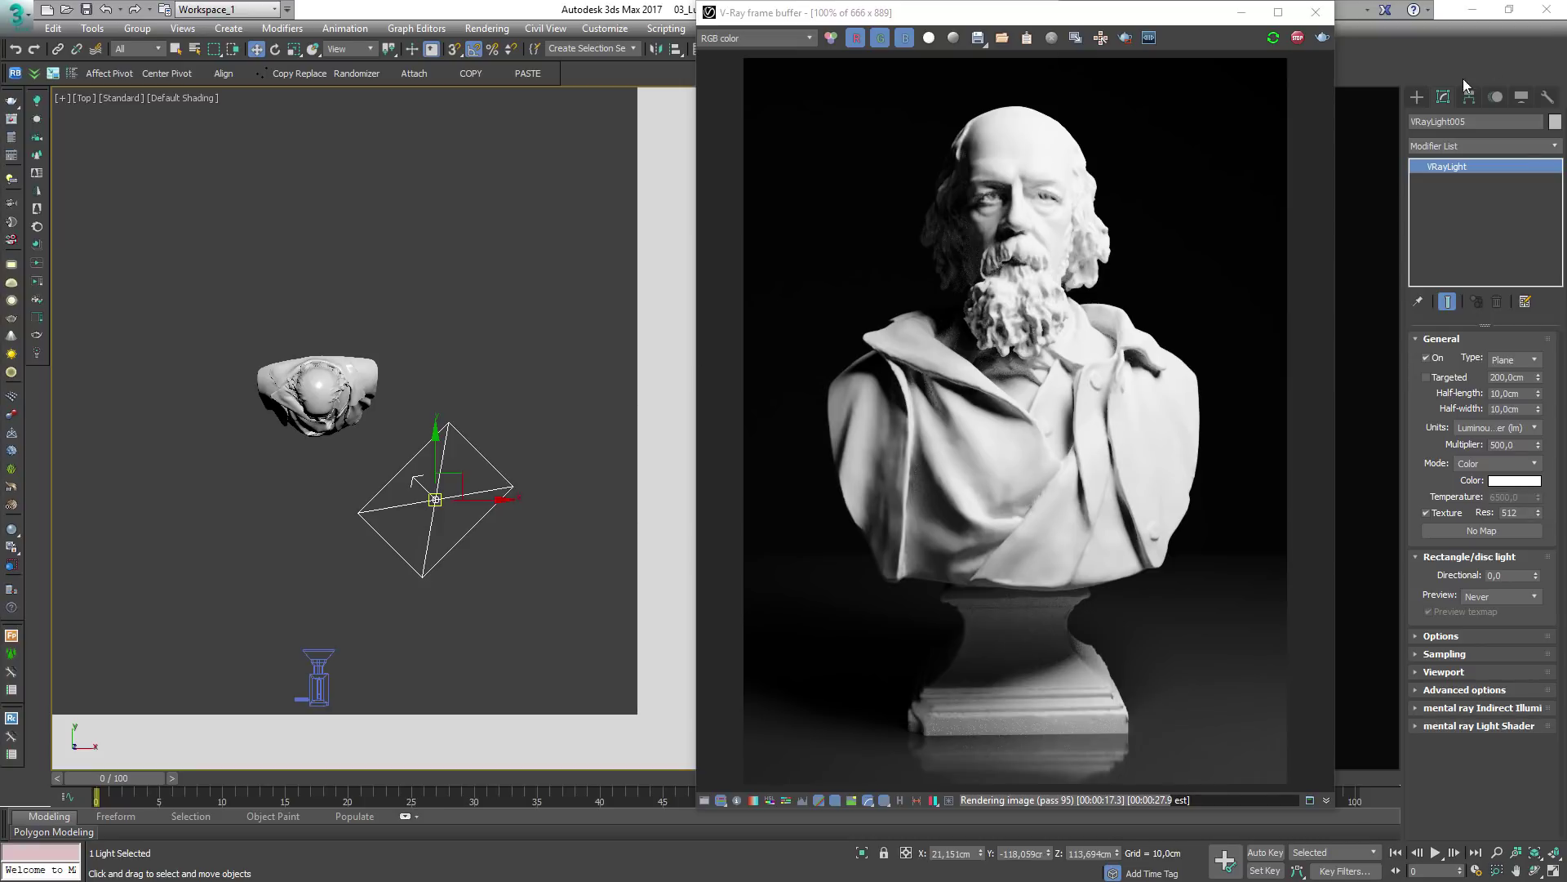
click(1417, 96)
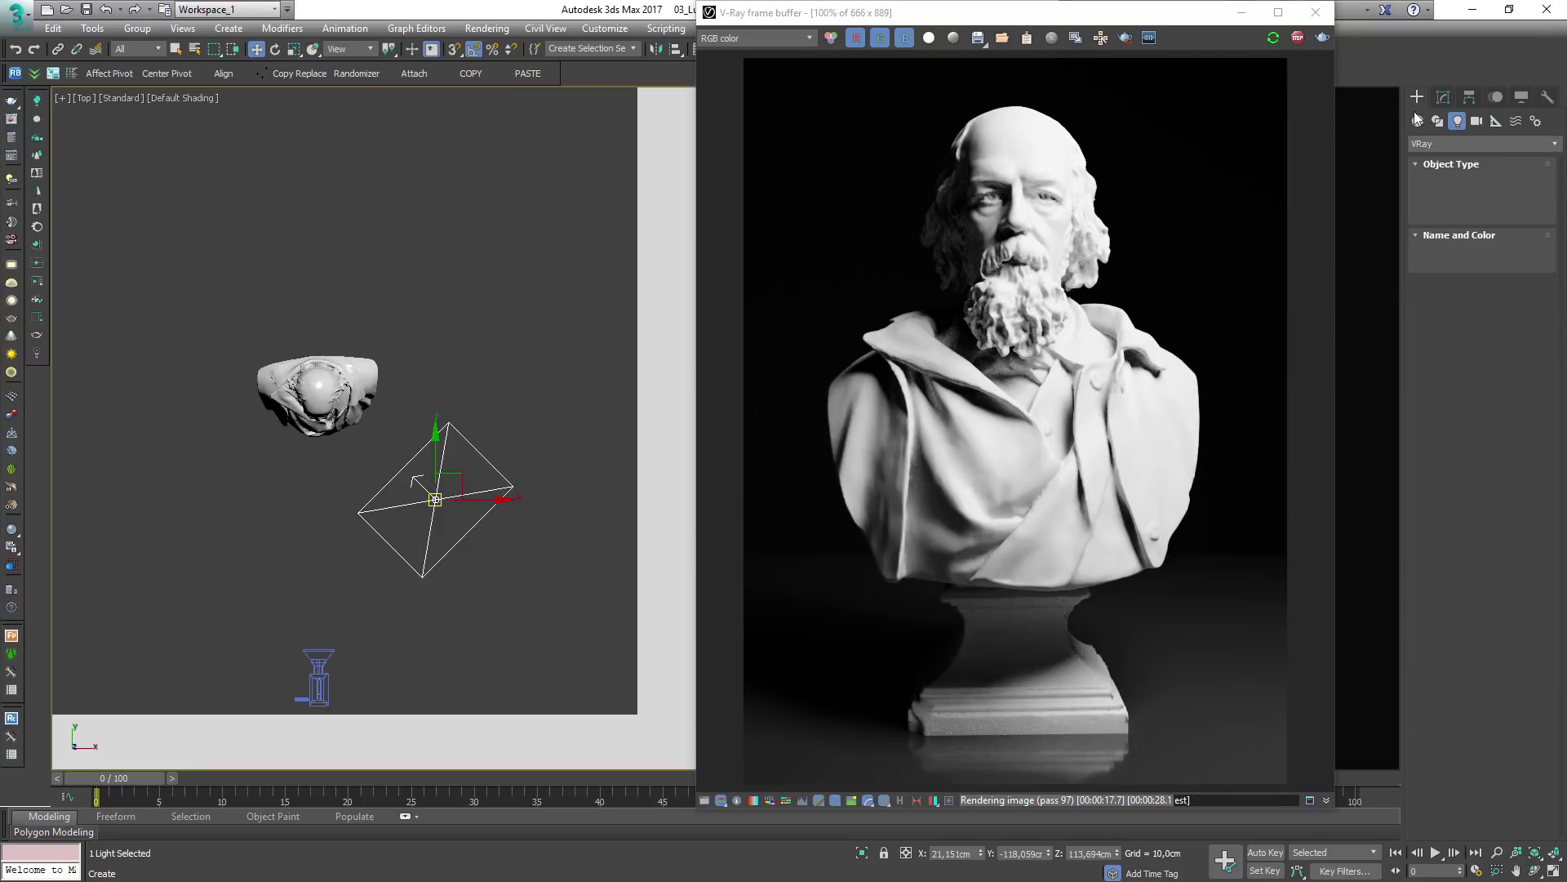
click(1418, 120)
click(1450, 196)
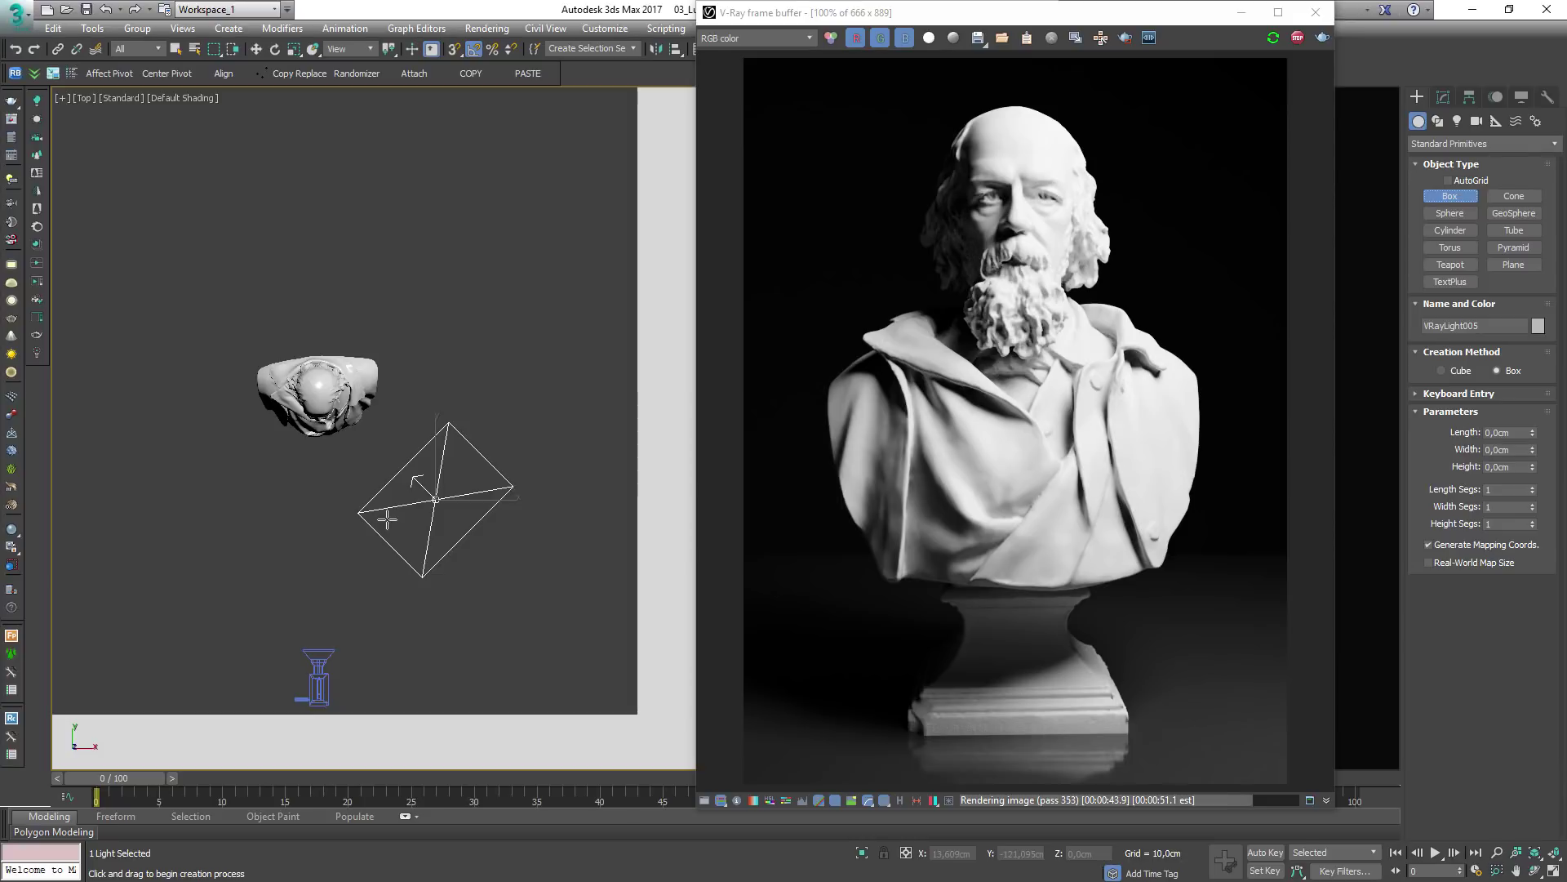
drag(432, 305, 438, 622)
key(F3)
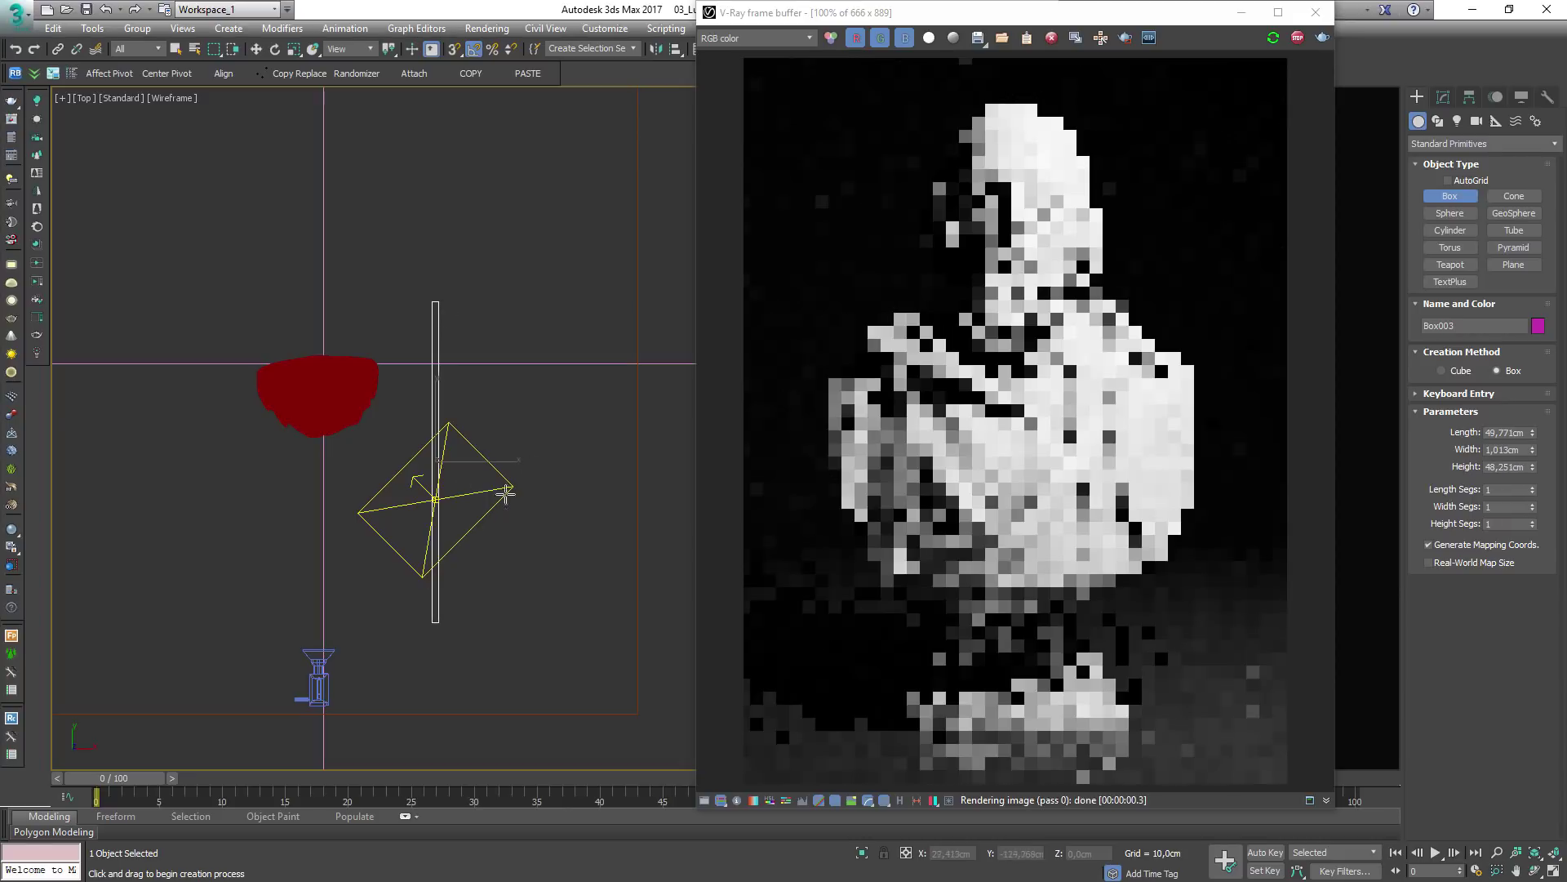
Assign the black V-Ray material, Material #139, to the thin box and close the material editor
key(m)
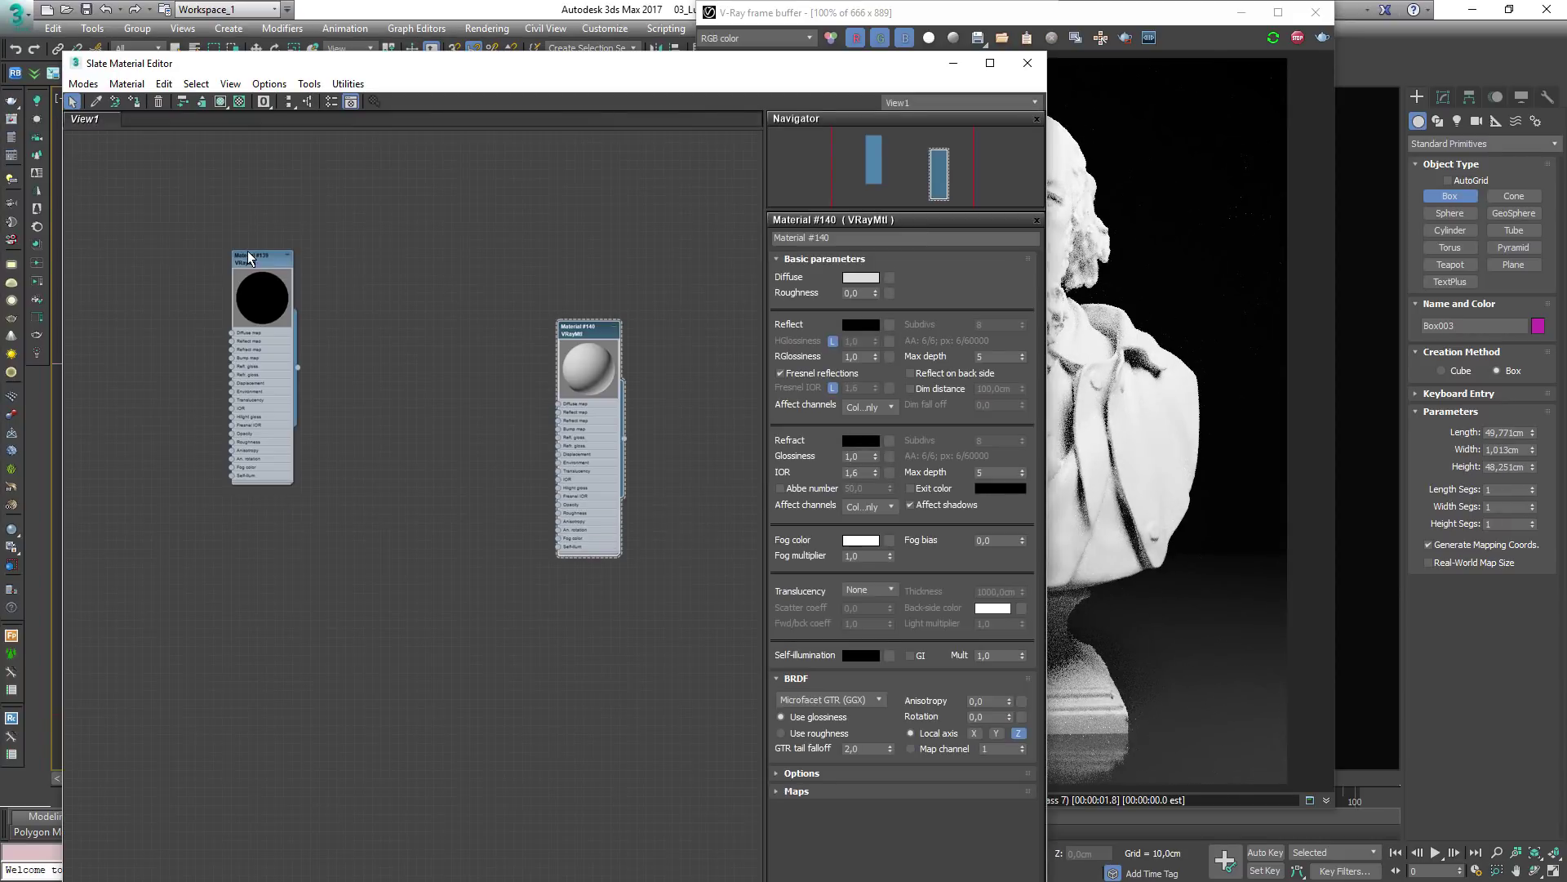
drag(249, 257, 480, 312)
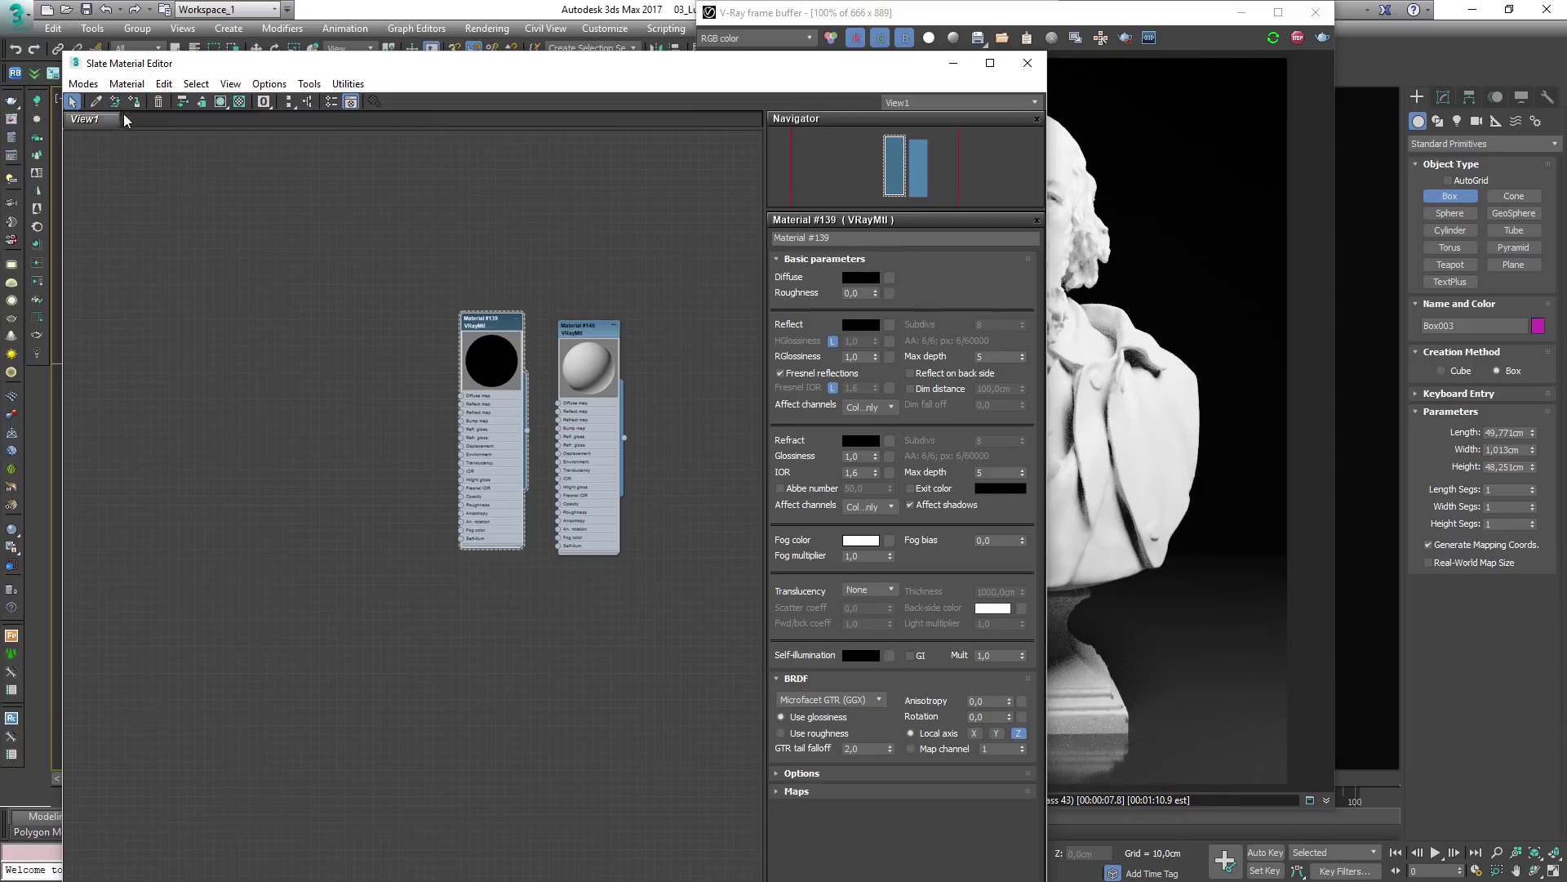
click(142, 103)
click(1028, 63)
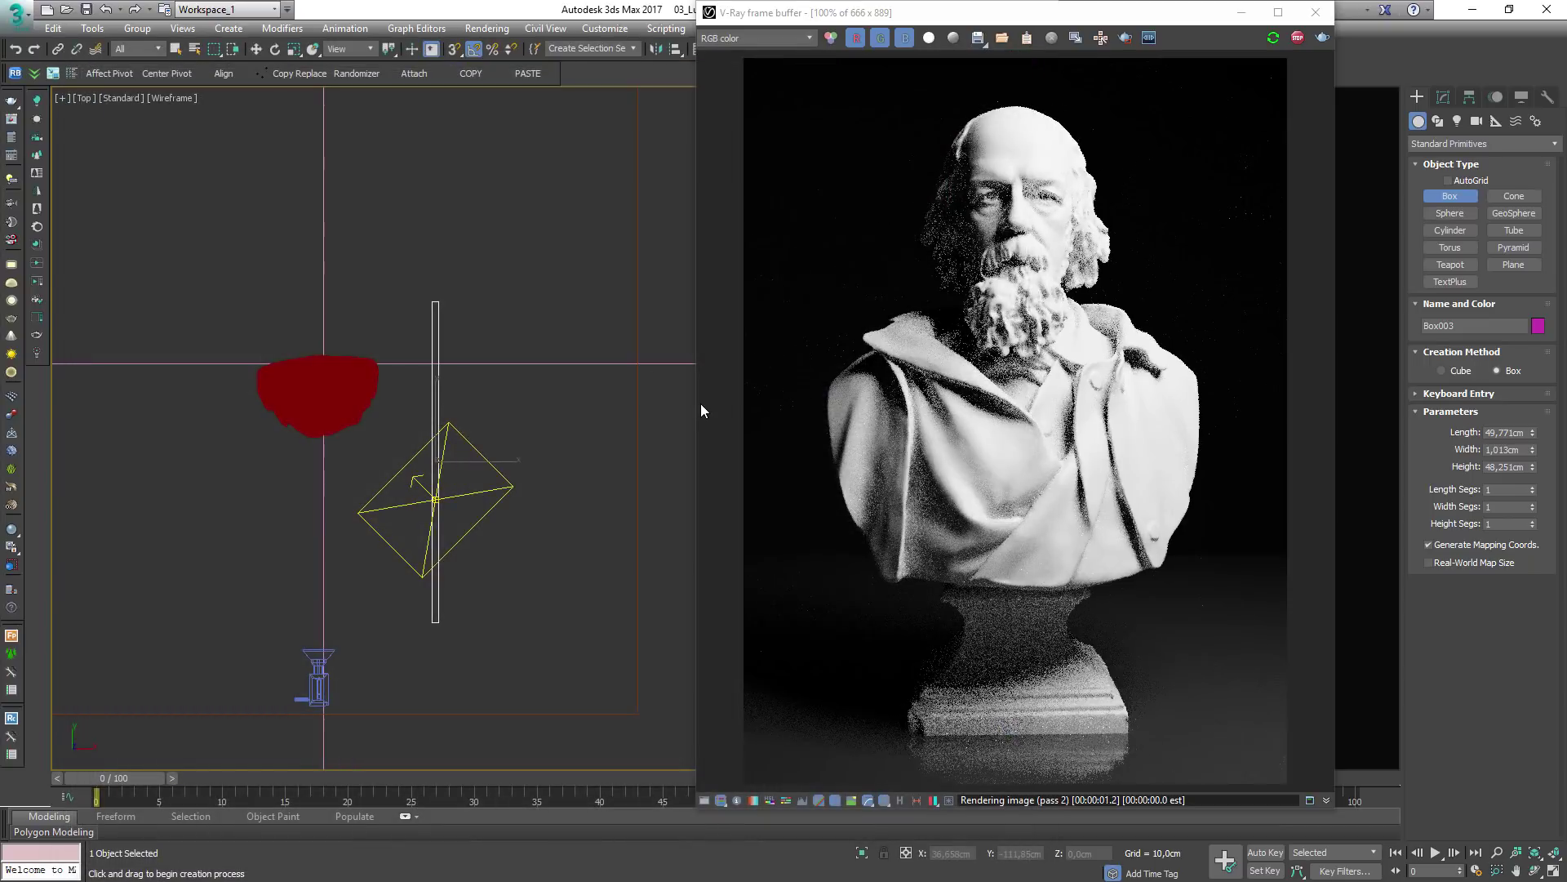
Raise the black panel about 57 cm in the front view so its upper edge sits just below the light
middle_drag(436, 531, 419, 536)
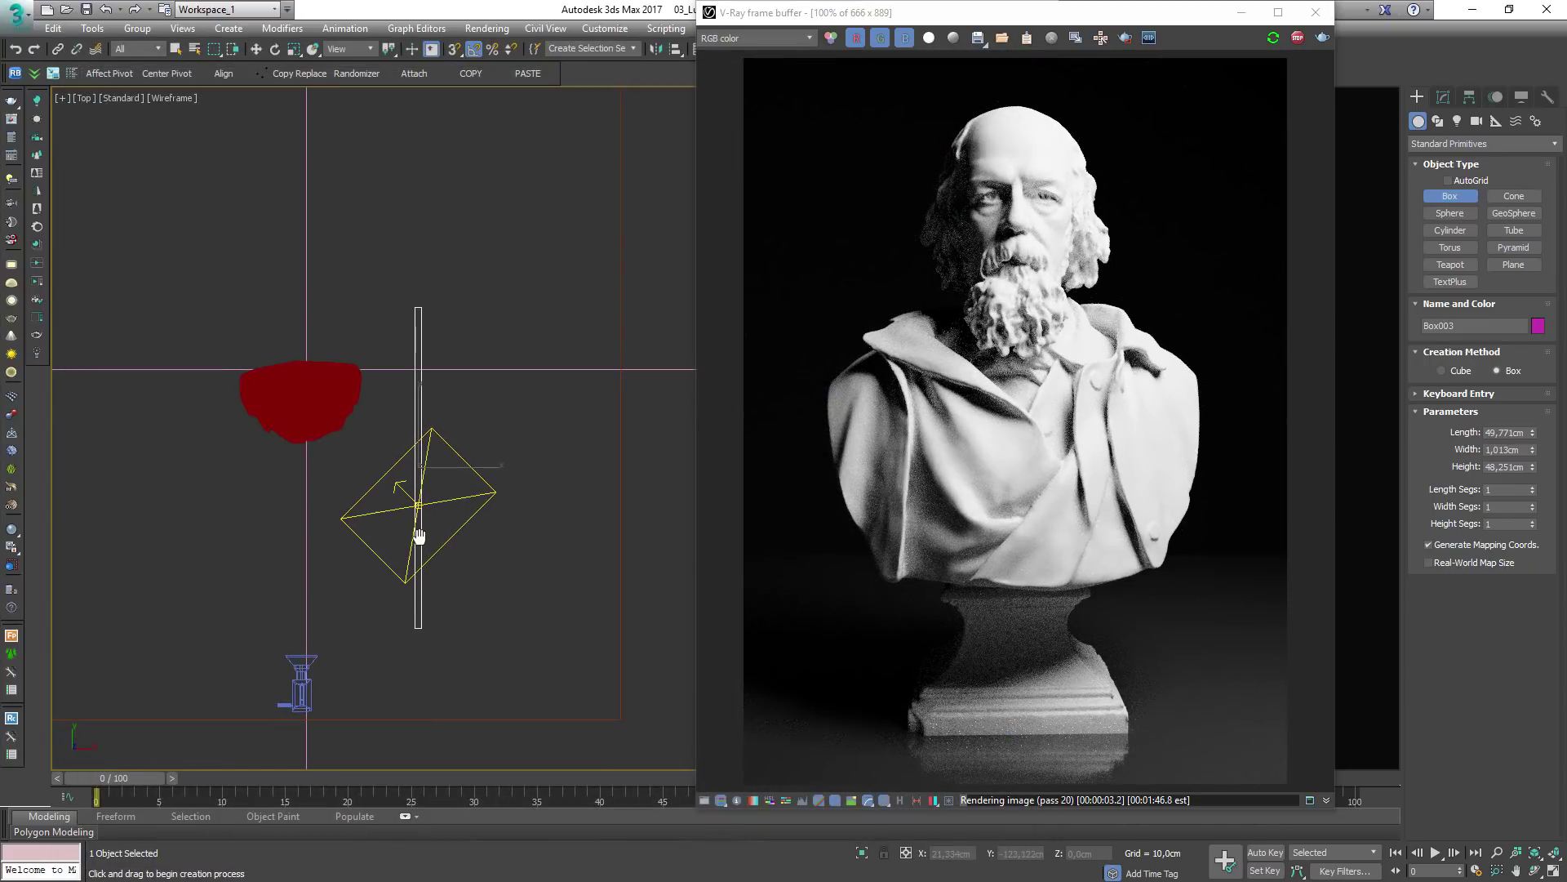
key(f)
scroll(420, 535, down, 4)
middle_drag(485, 416, 445, 507)
key(w)
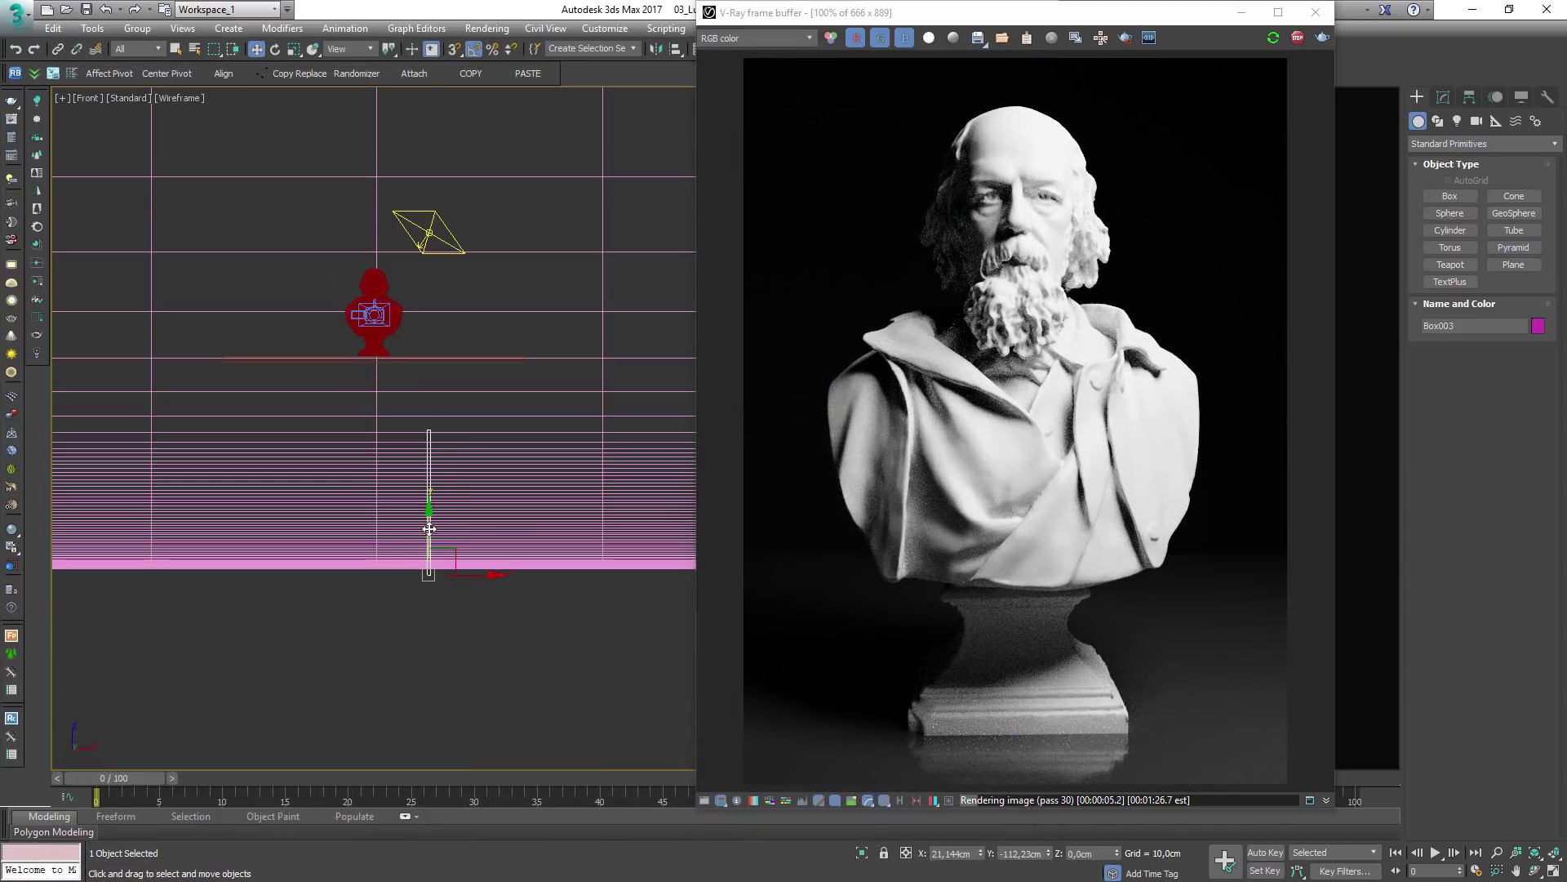
drag(430, 525, 458, 358)
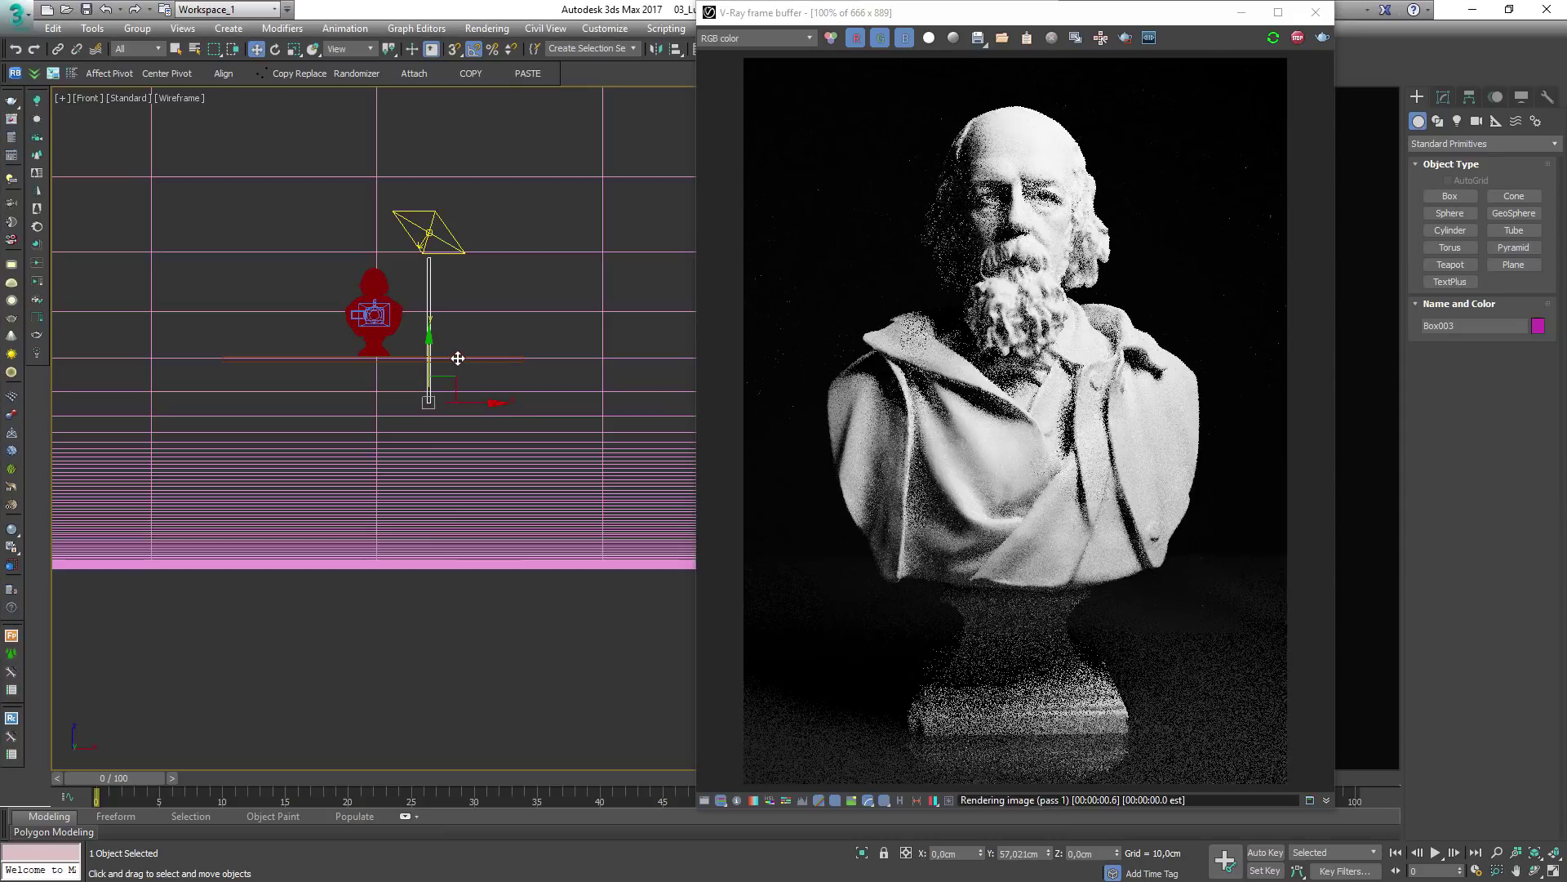
Rotate the black panel clockwise in the top view so it stands diagonally between the light and the bust
key(t)
scroll(479, 429, down, 3)
key(e)
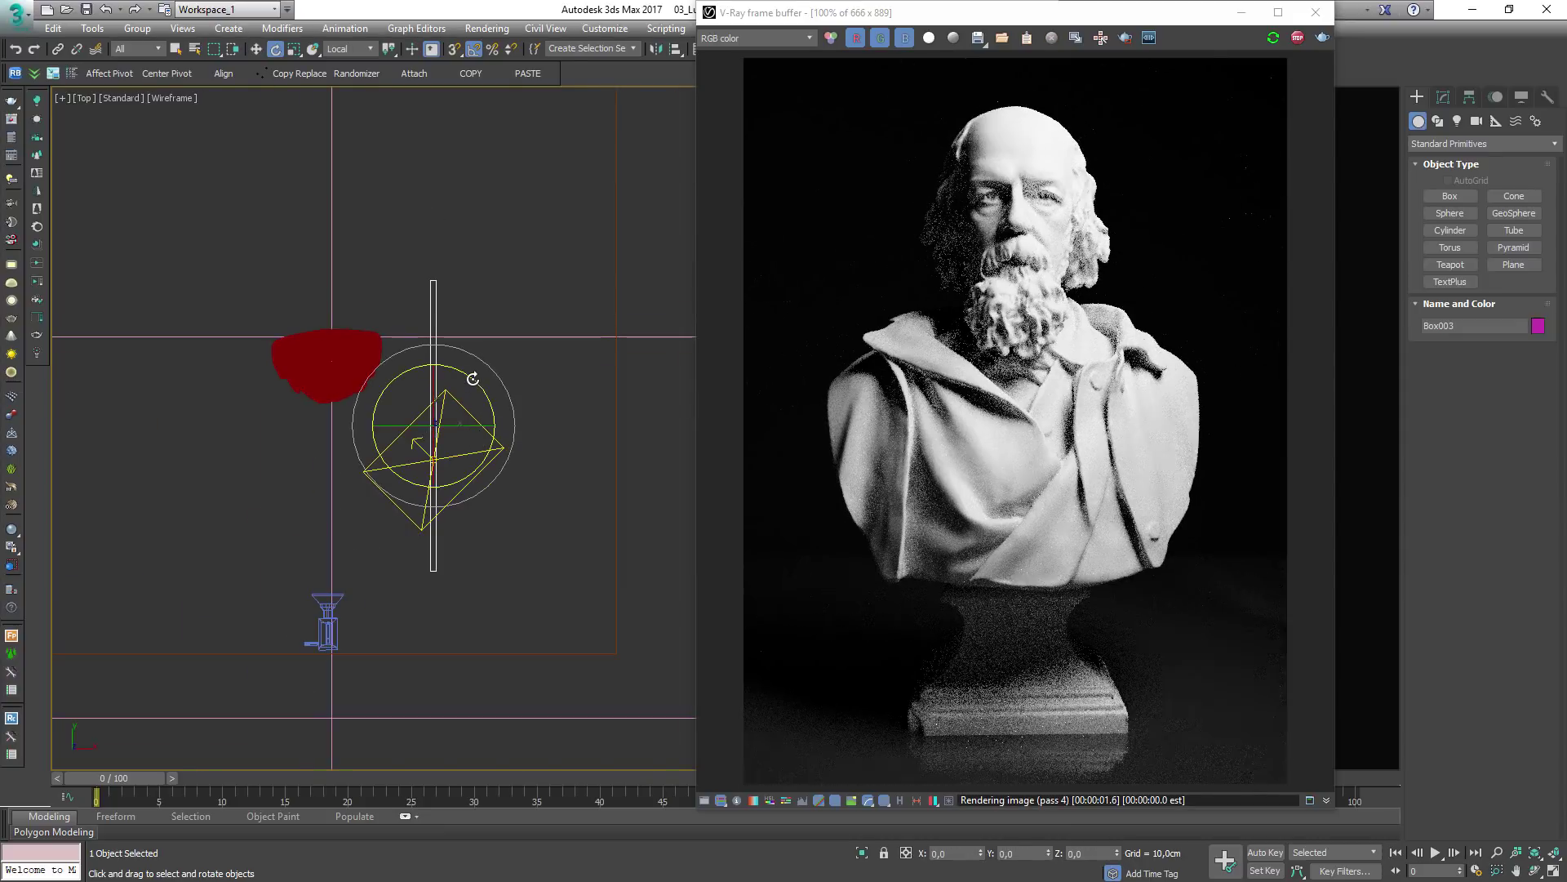
drag(477, 377, 472, 432)
key(w)
key(e)
key(w)
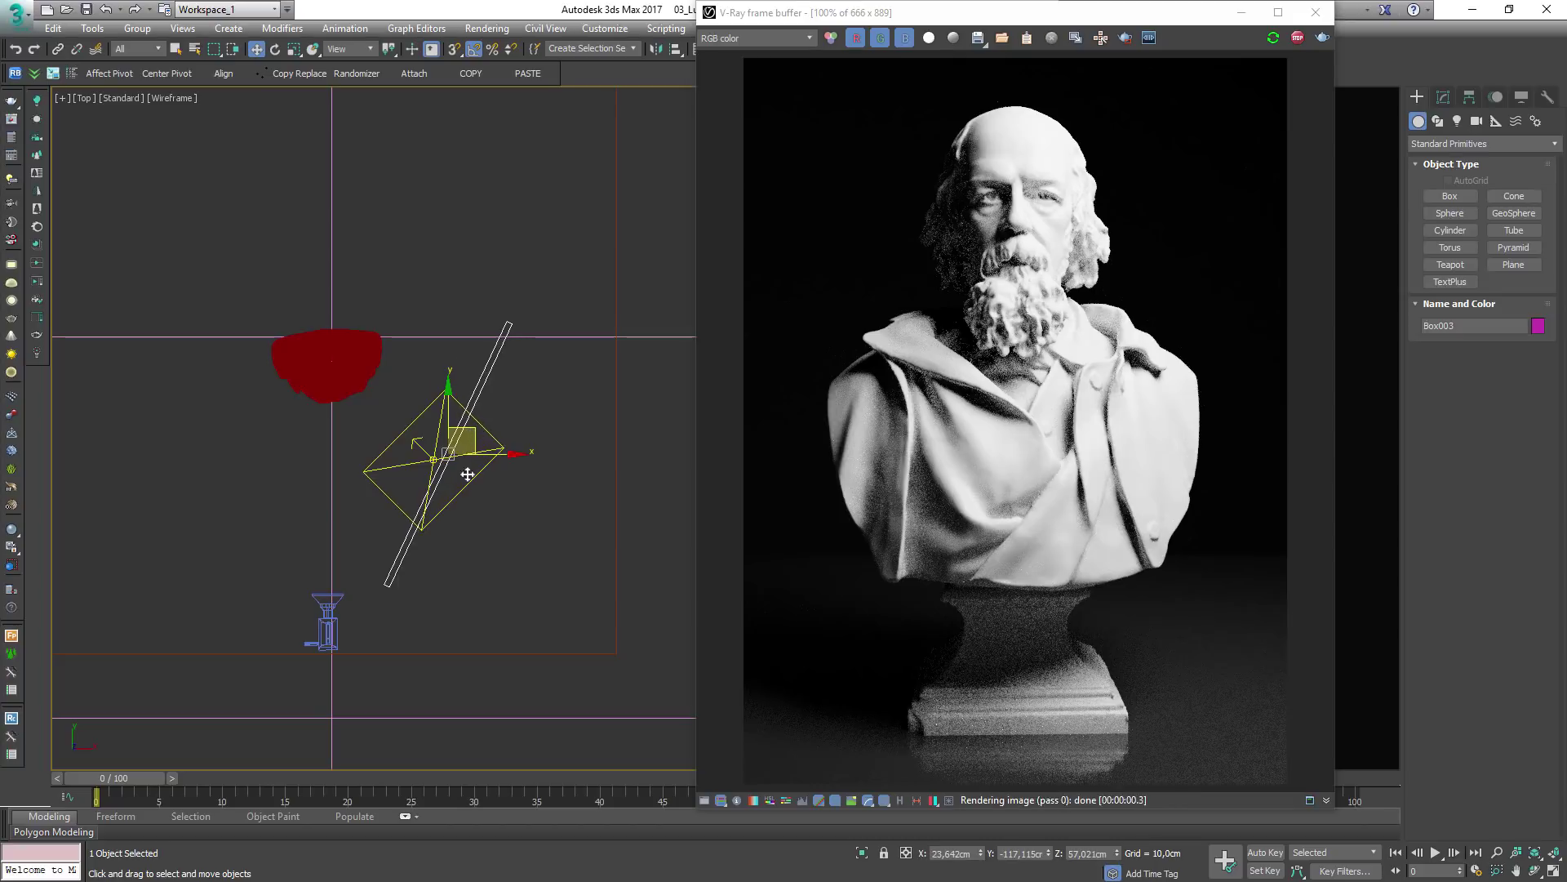
Shift the black panel slightly toward the bust and raise it to a Z position of about 61.4 cm
mouse_move(466, 471)
alt+middle_down()
mouse_move(531, 413)
mouse_move(500, 395)
alt+middle_up()
key(F3)
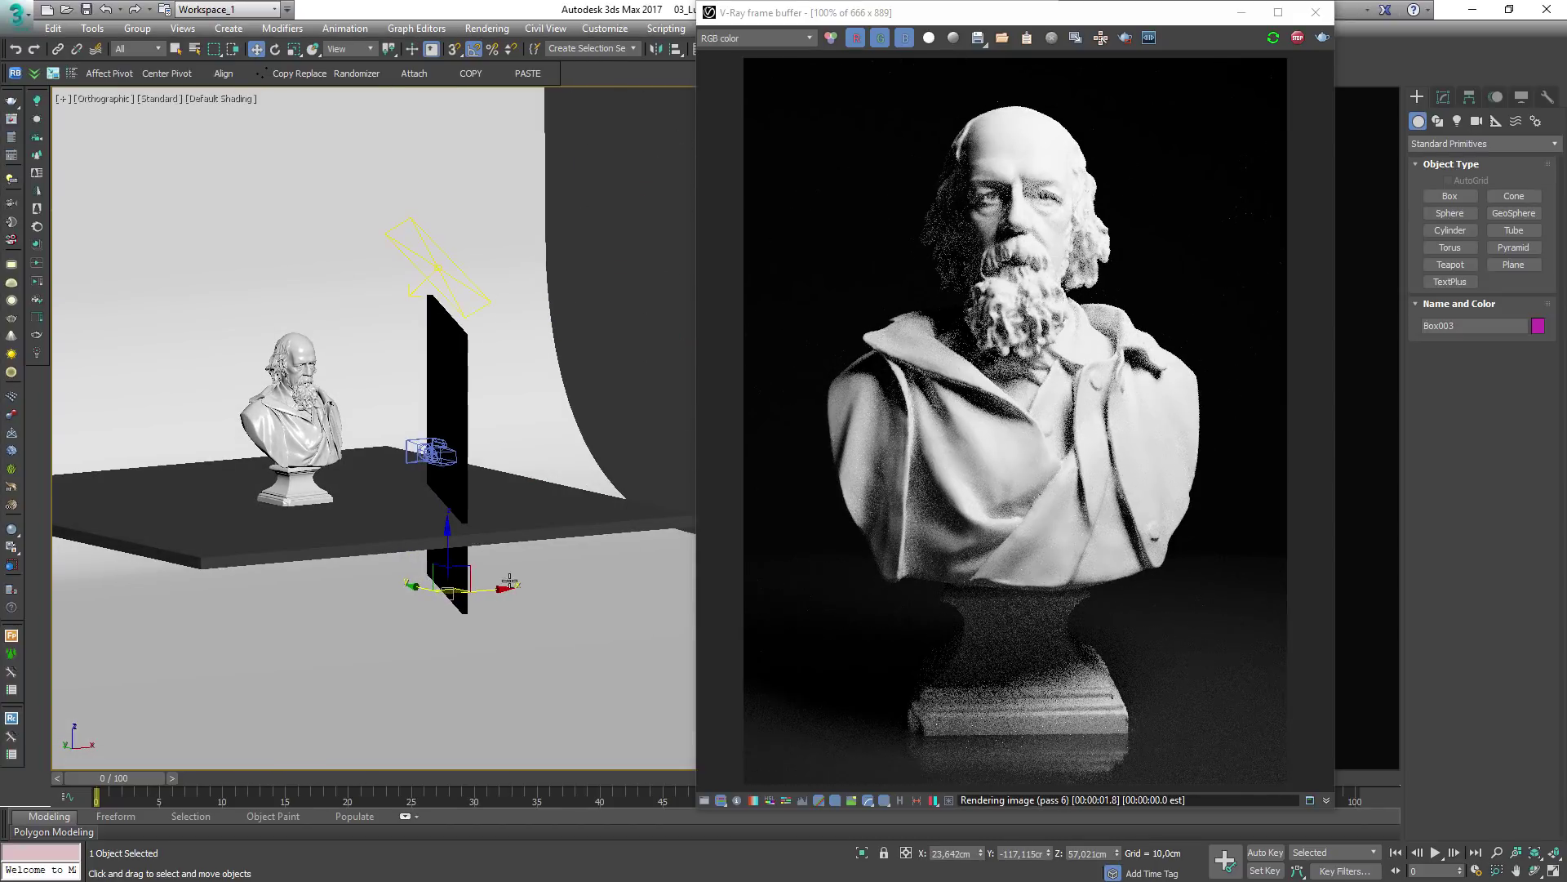
drag(498, 590, 491, 590)
drag(444, 542, 448, 517)
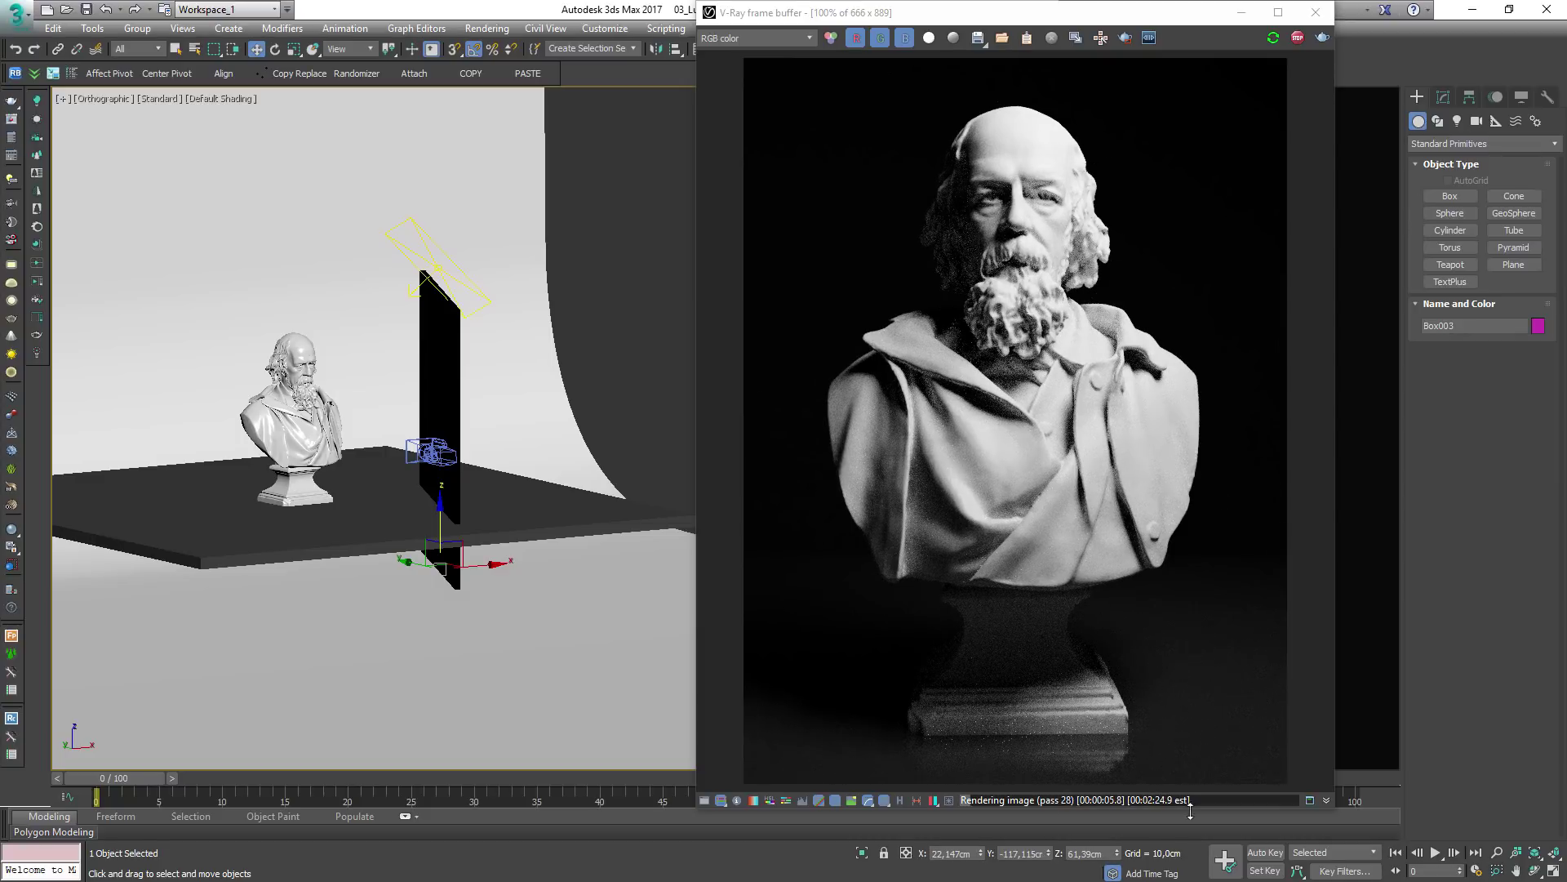
Tilt the black panel slightly toward the bust and raise it to a Z position of about 62.7 cm
alt+middle_drag(516, 397, 517, 519)
key(t)
key(z)
key(e)
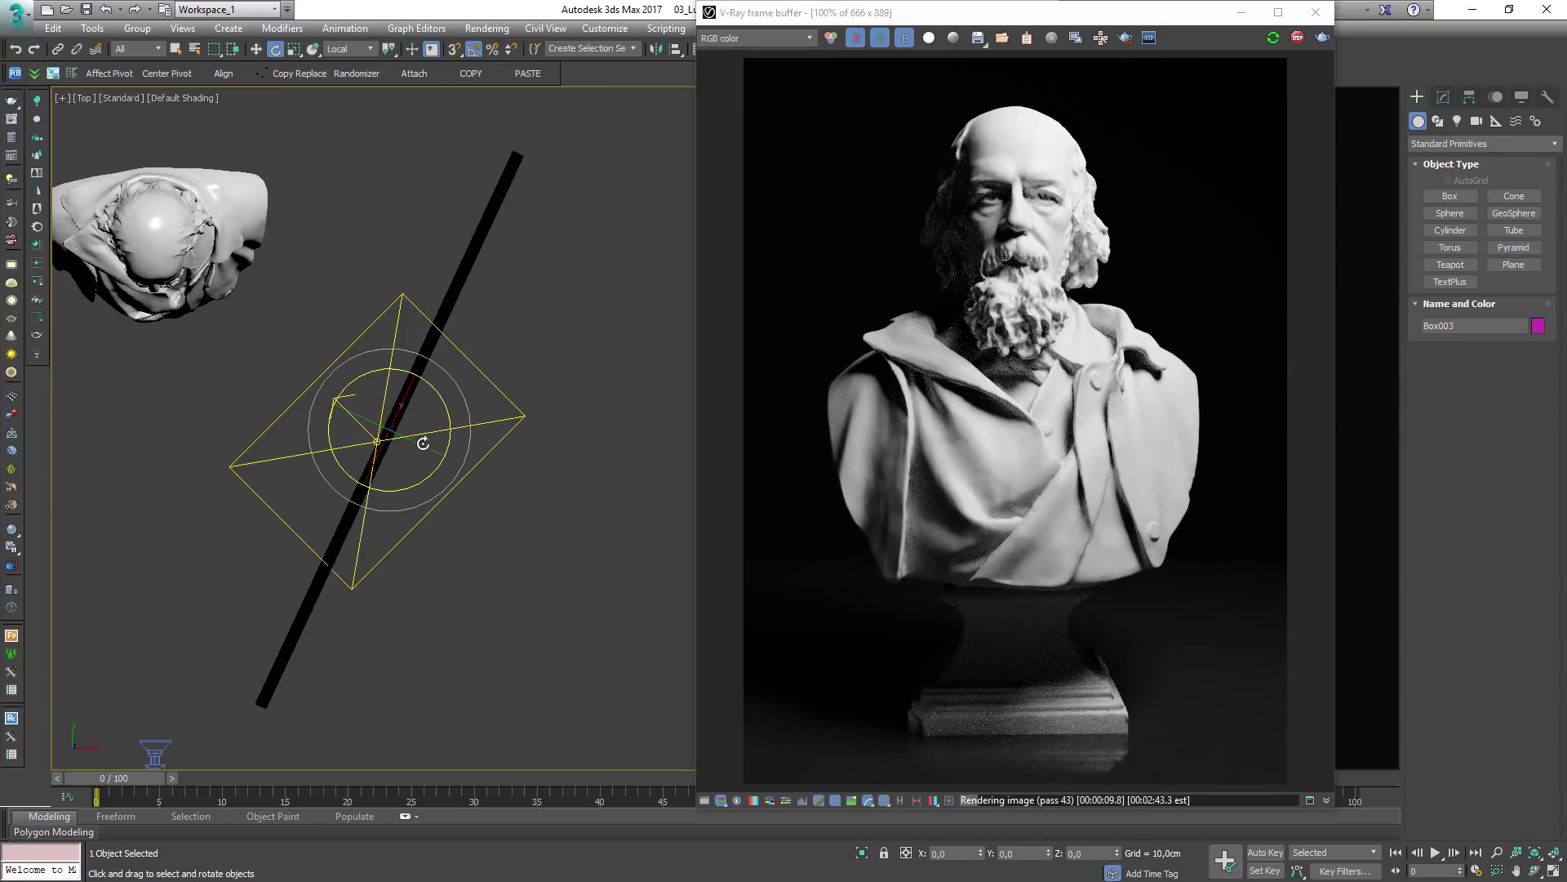
drag(426, 447, 421, 445)
alt+middle_drag(421, 445, 444, 514)
key(w)
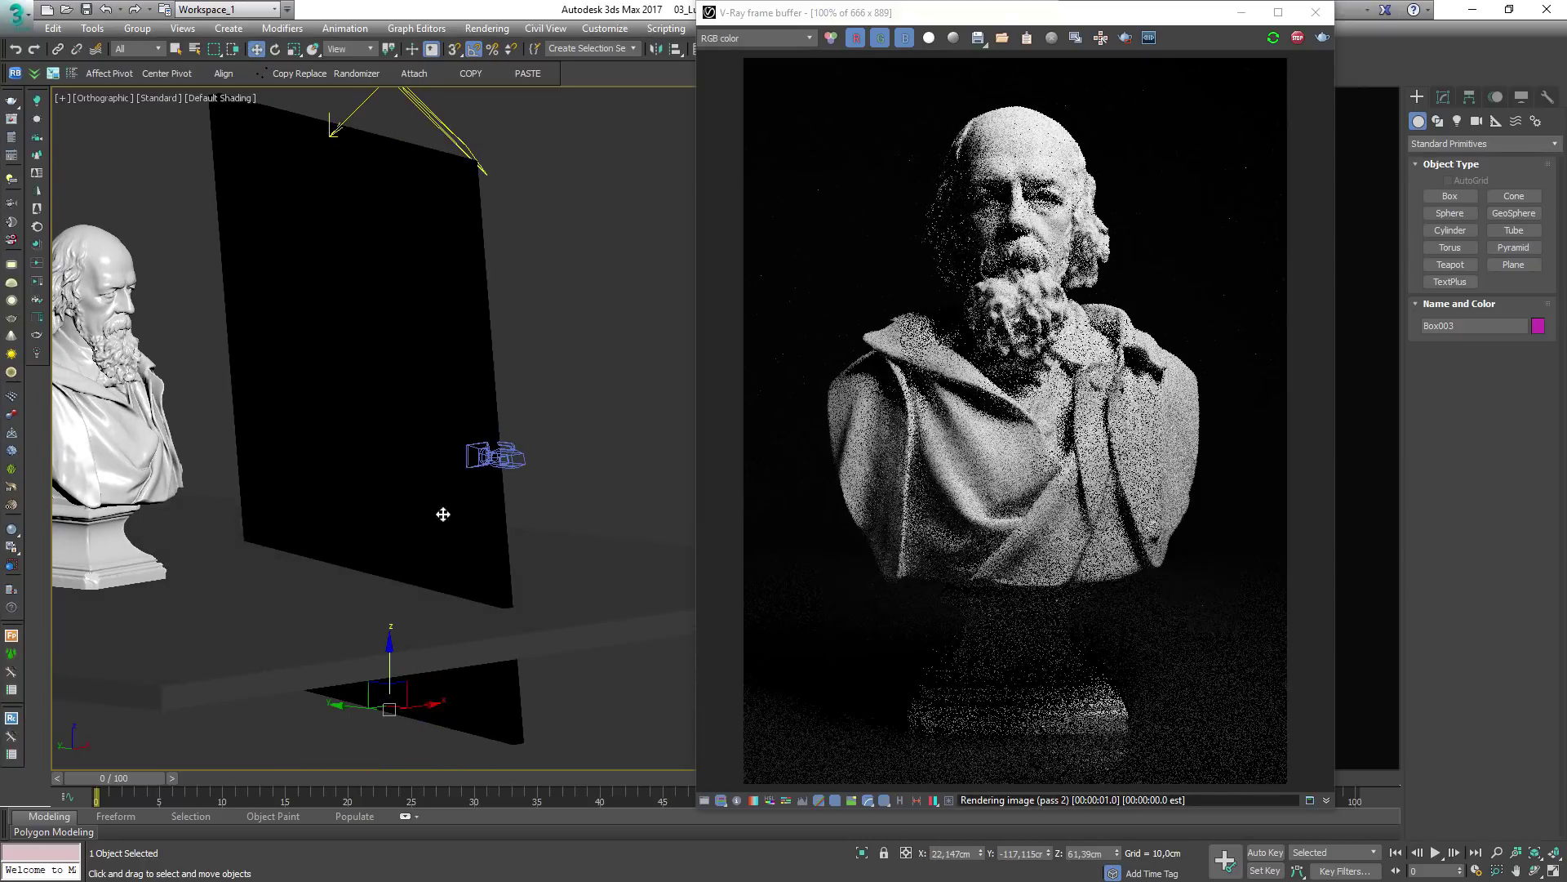
drag(390, 659, 389, 646)
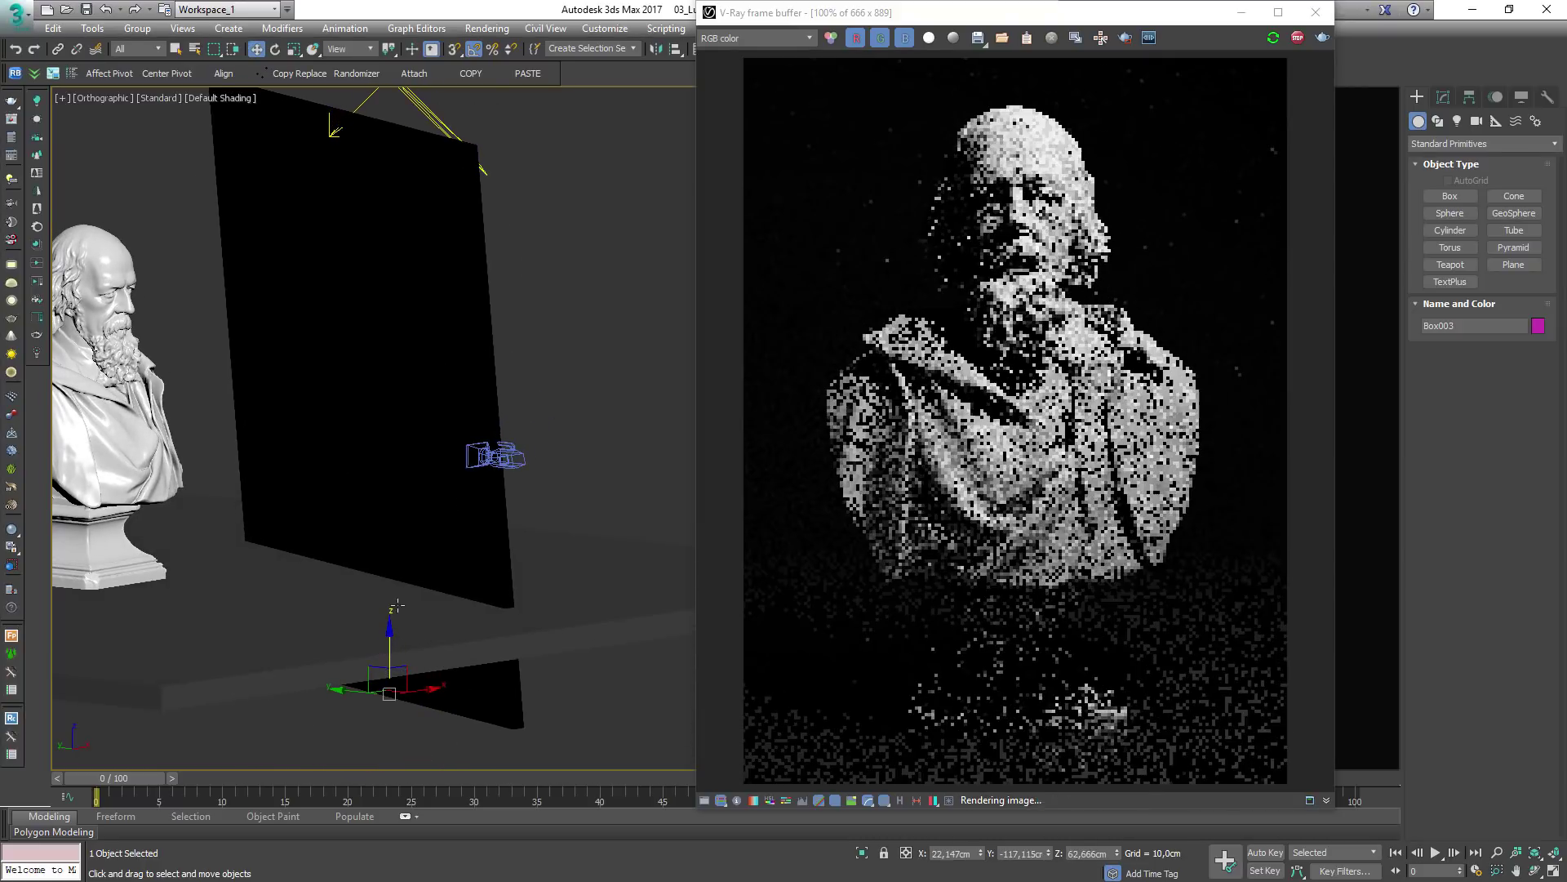
Turn off Visible to Camera in the black panel's object properties
scroll(471, 445, down, 3)
alt+middle_drag(471, 445, 478, 510)
alt+middle_drag(648, 461, 682, 453)
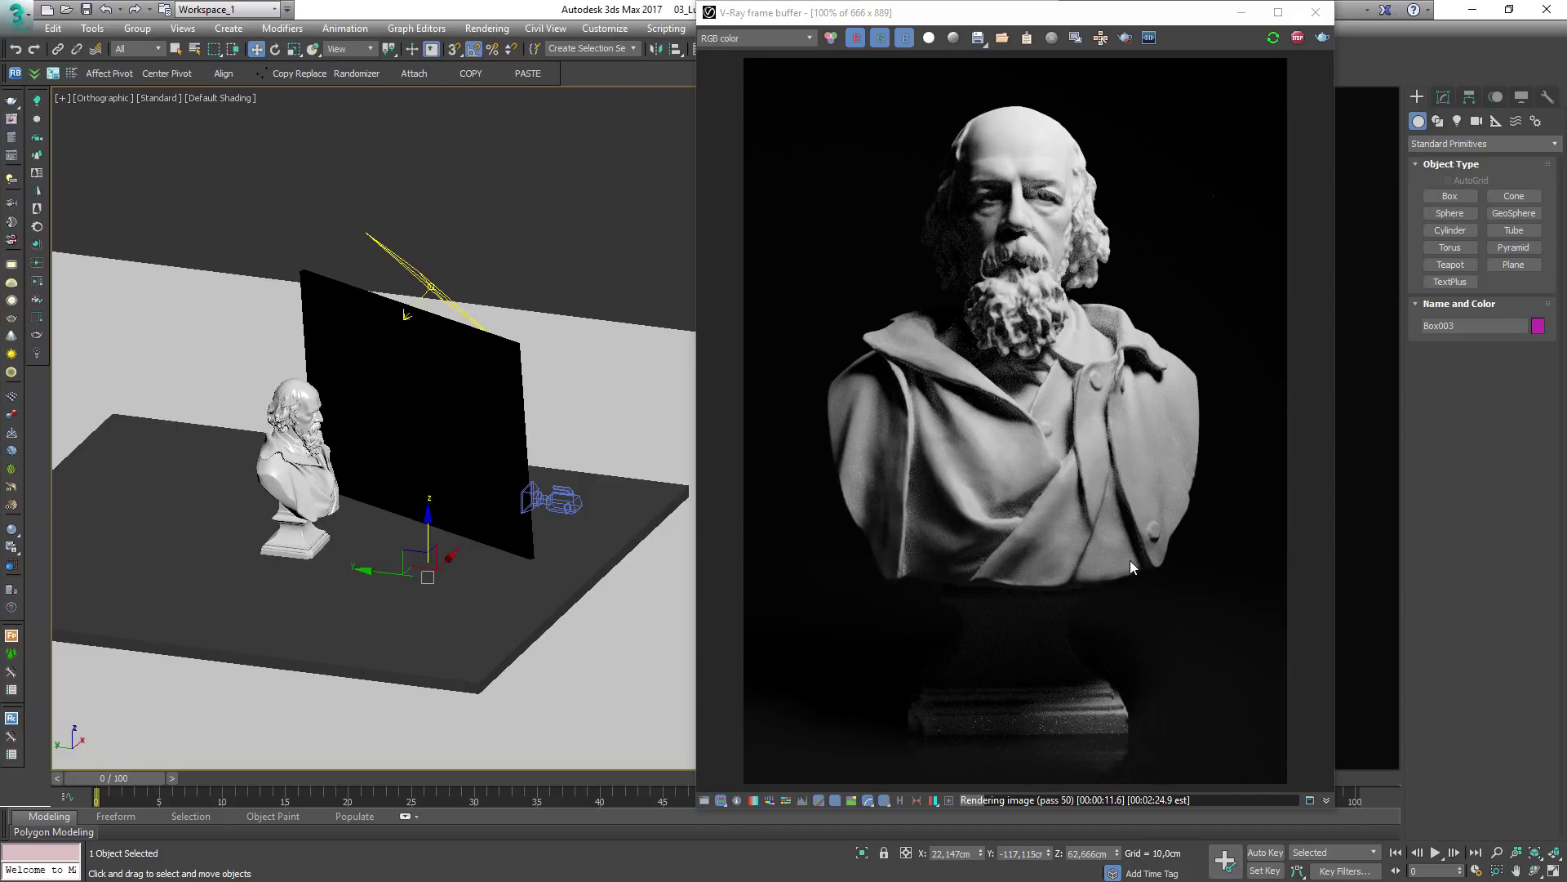
alt+middle_drag(544, 391, 471, 378)
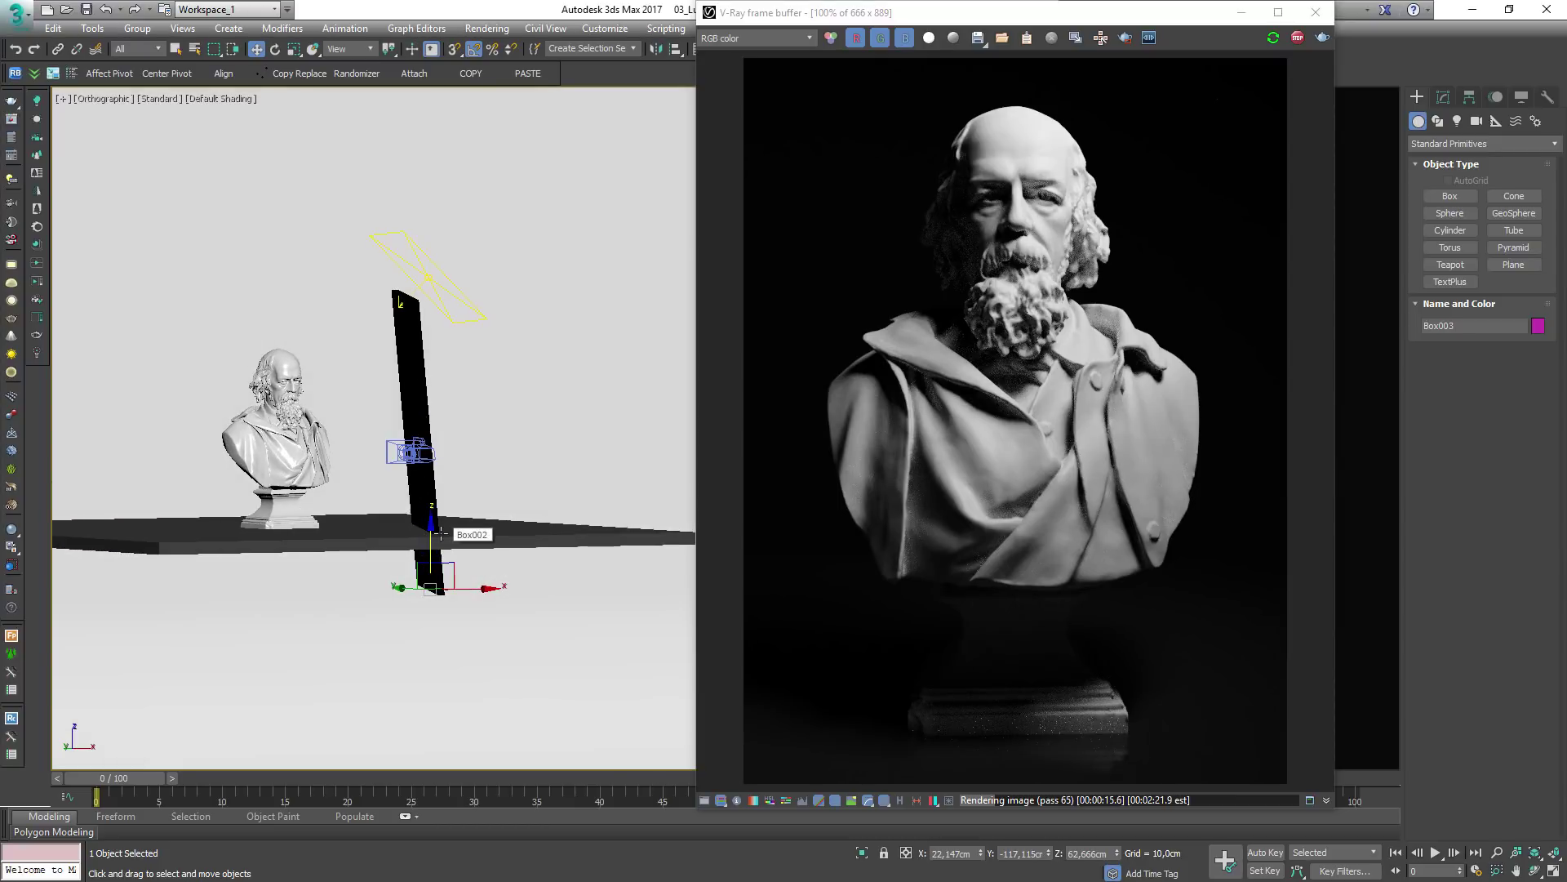
right_click(434, 464)
click(547, 580)
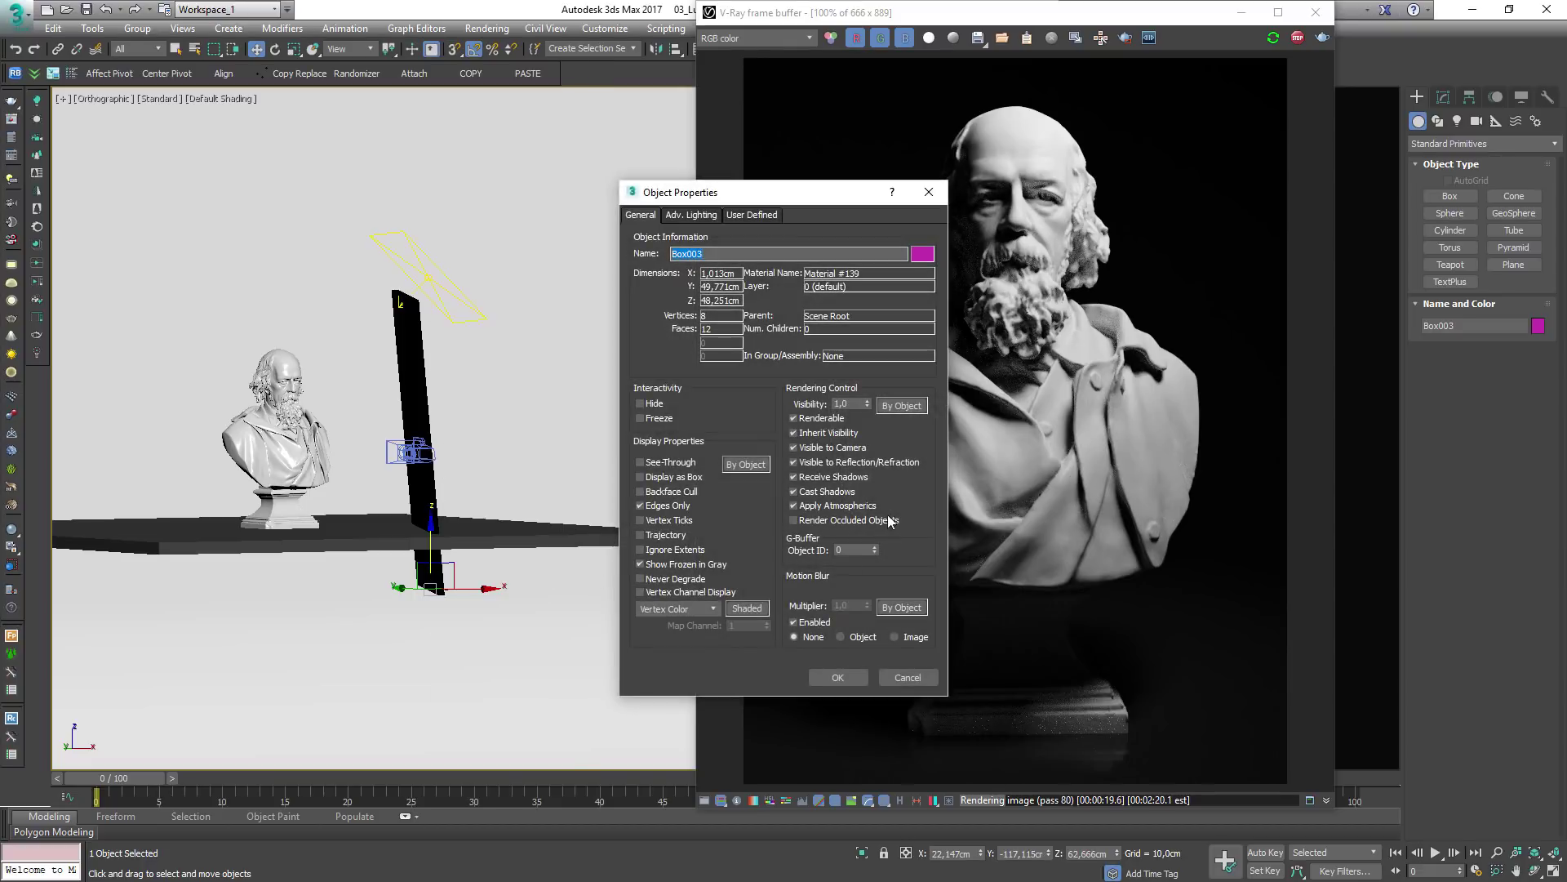
click(822, 447)
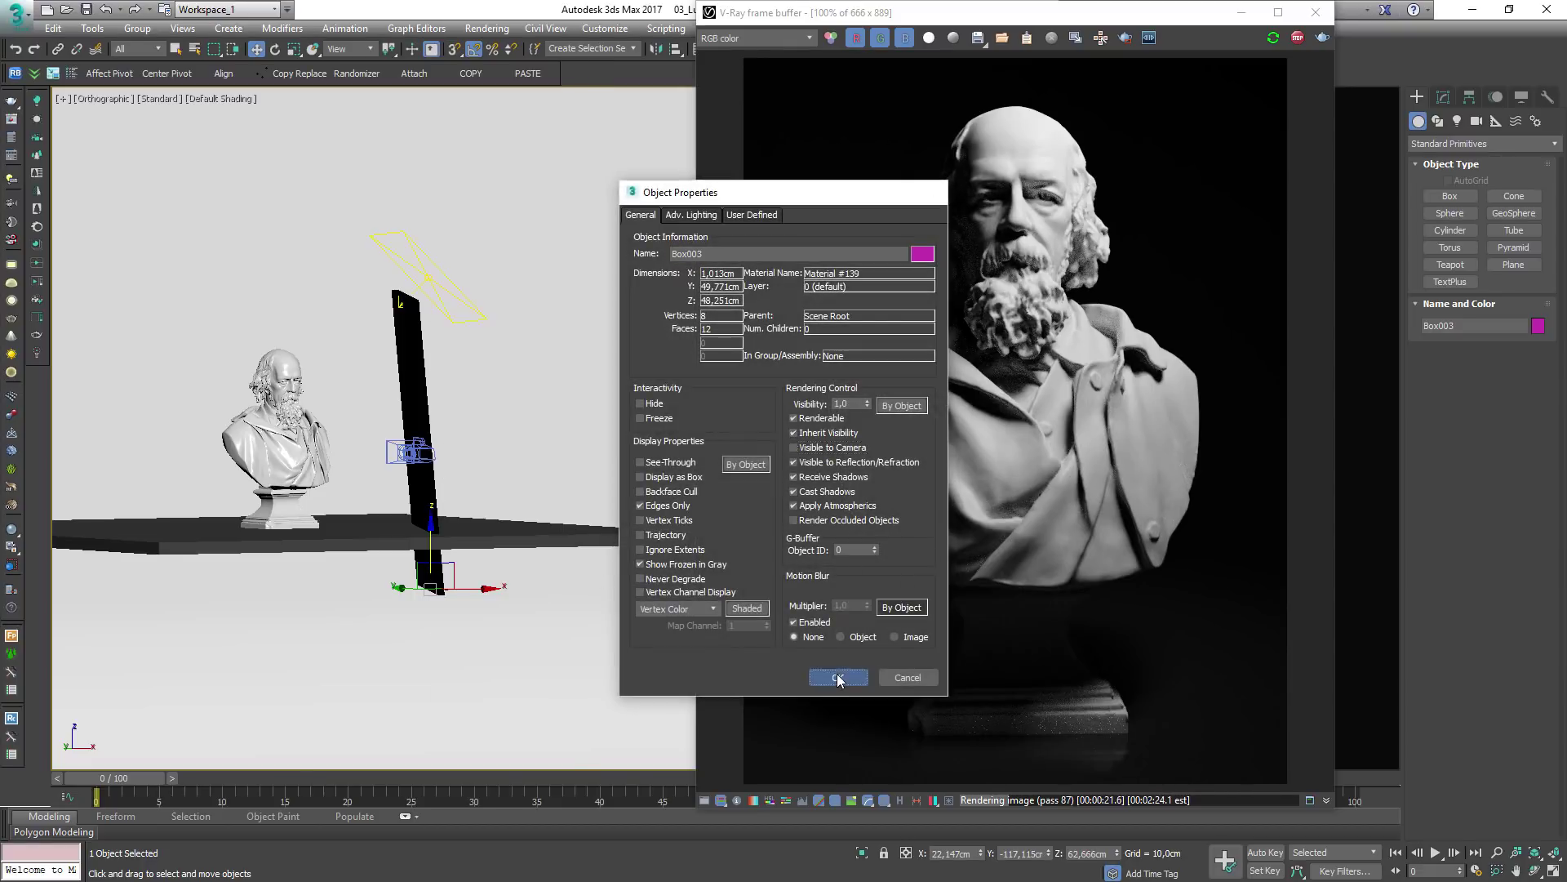
click(832, 679)
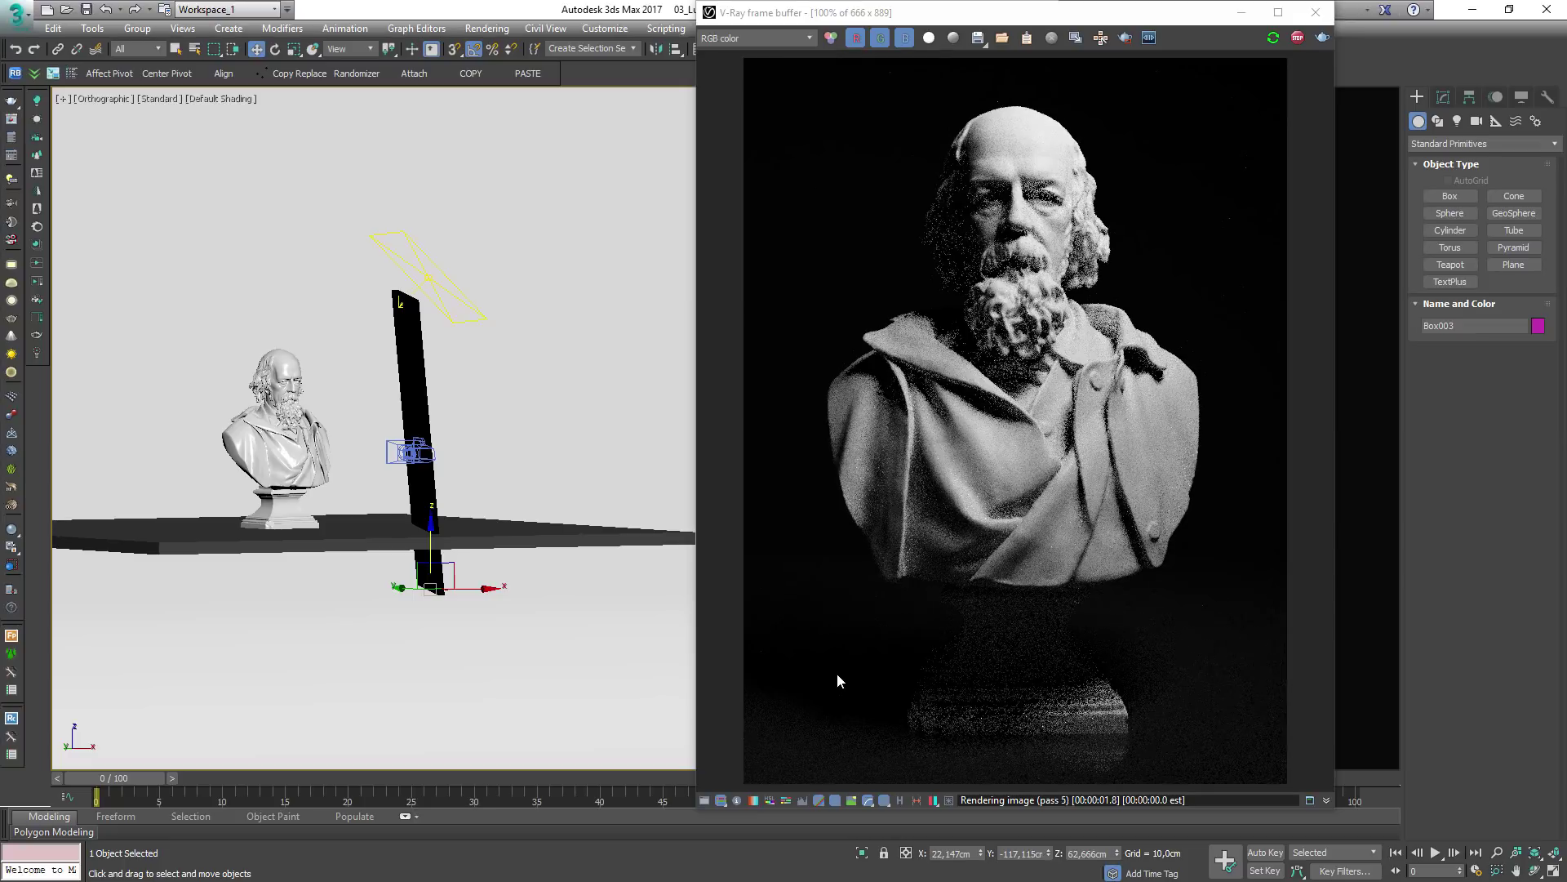
Tilt the black panel a further 25 degrees about its local Y axis, leaning it over the bust
alt+middle_drag(356, 419, 418, 421)
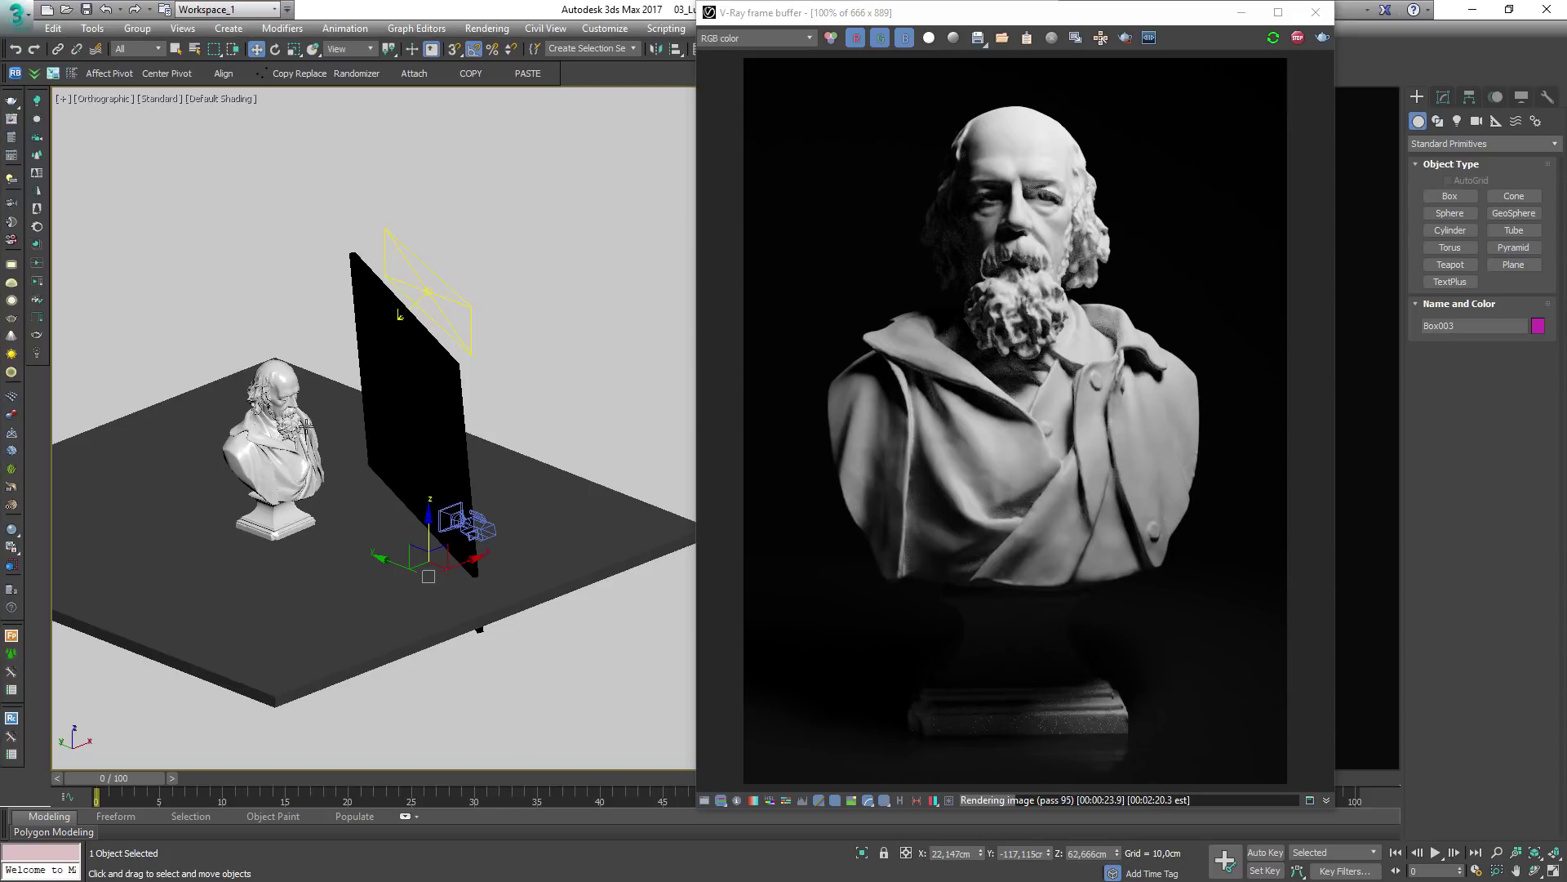
key(t)
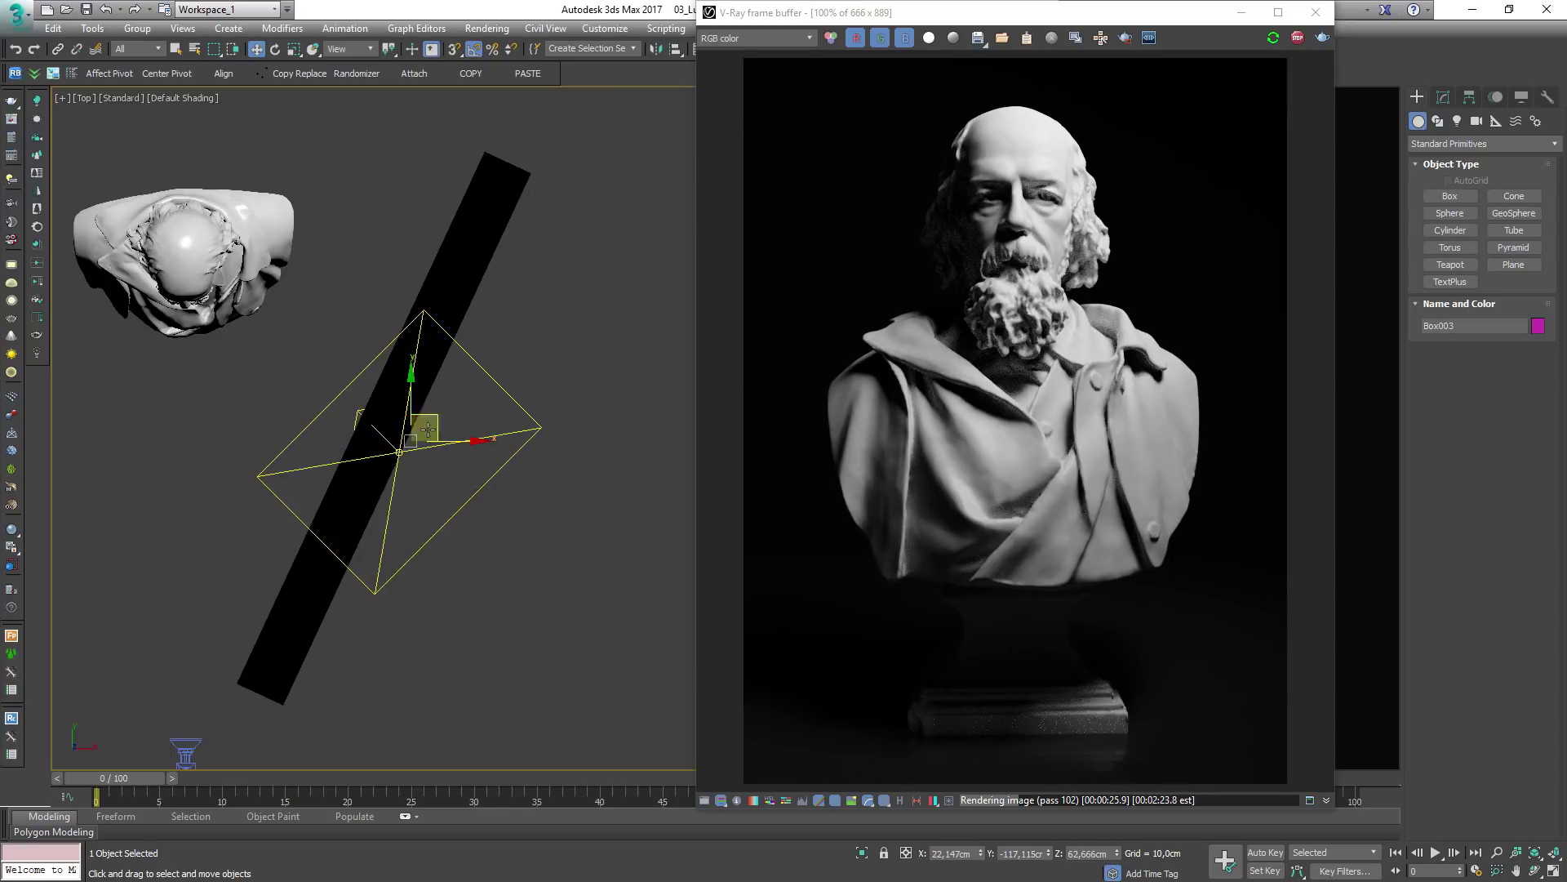
key(e)
drag(447, 457, 428, 449)
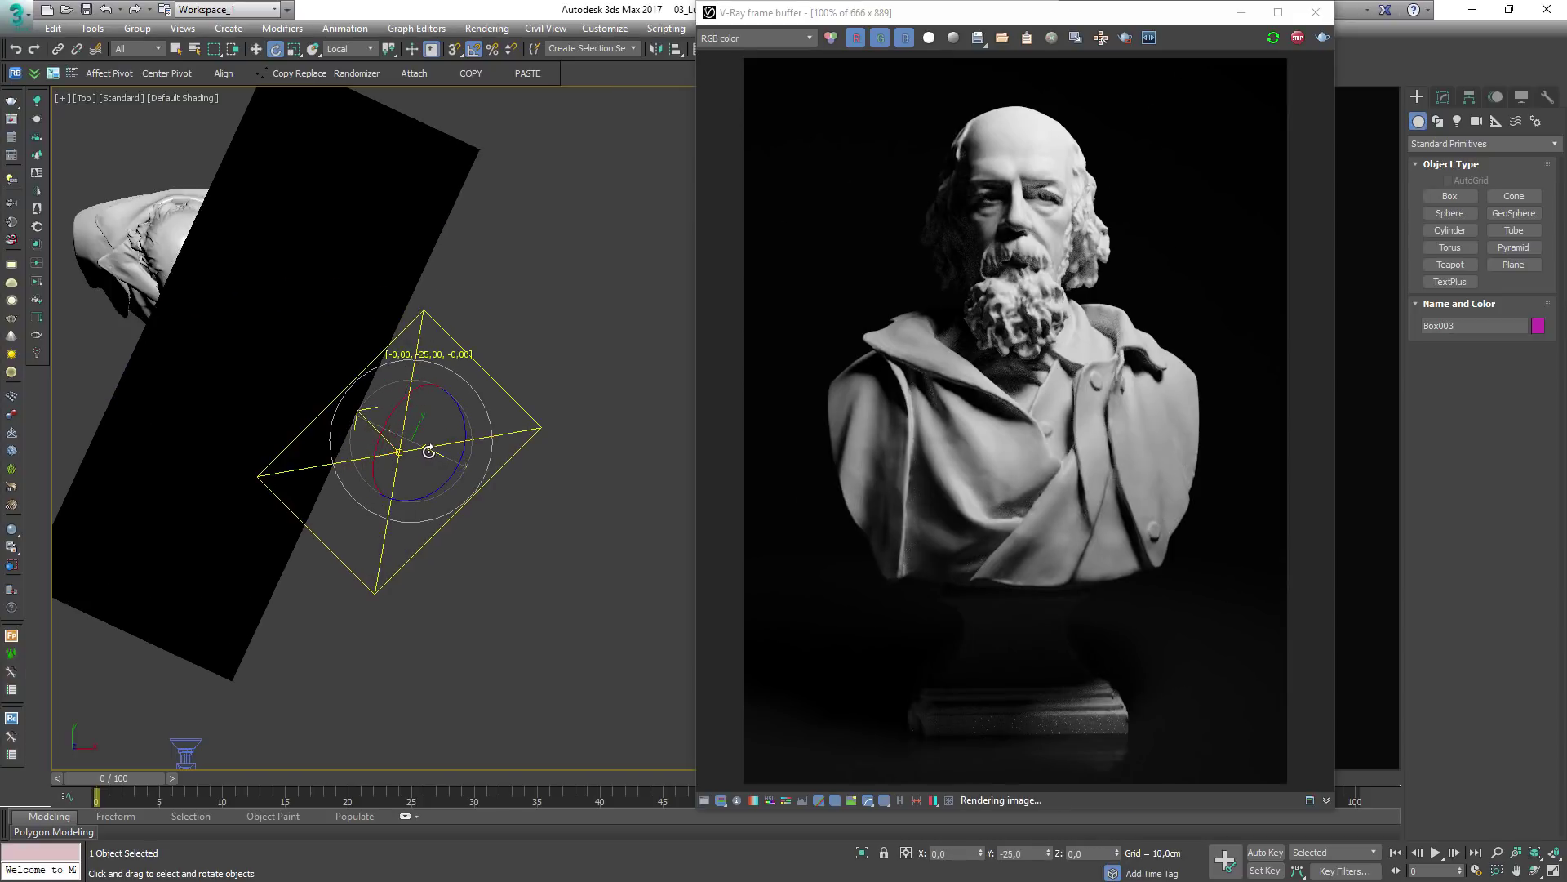
alt+middle_drag(427, 449, 359, 245)
Using the Local coordinate system, shift the tilted panel along its X axis away from the bust, then about 2.4 cm back
scroll(400, 339, down, 3)
key(w)
click(353, 50)
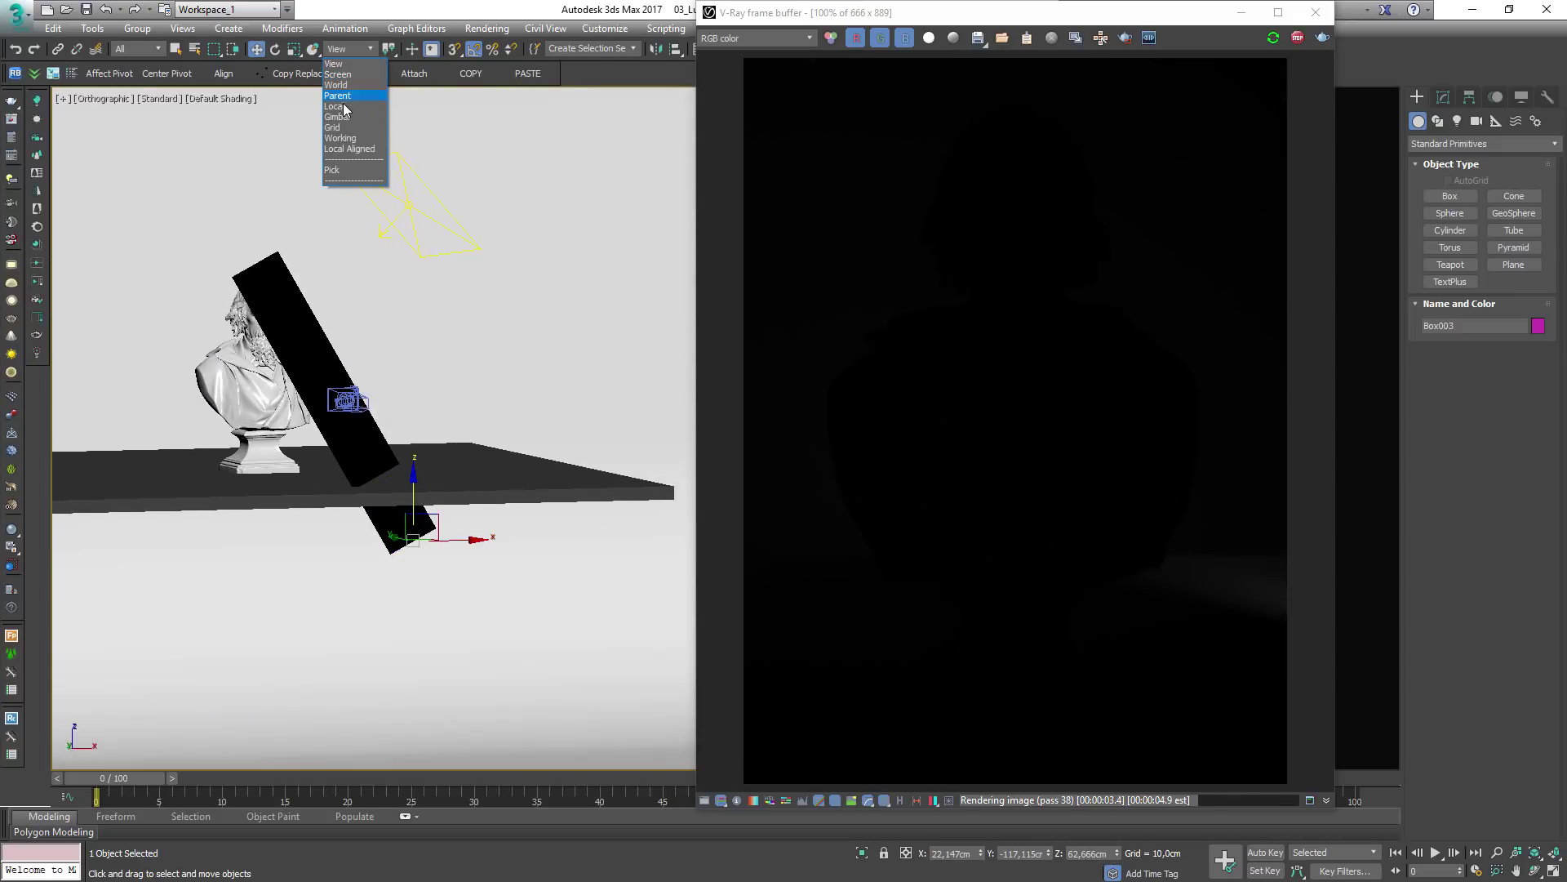
click(343, 102)
mouse_move(450, 509)
mouse_down()
mouse_move(494, 522)
mouse_move(469, 509)
mouse_up()
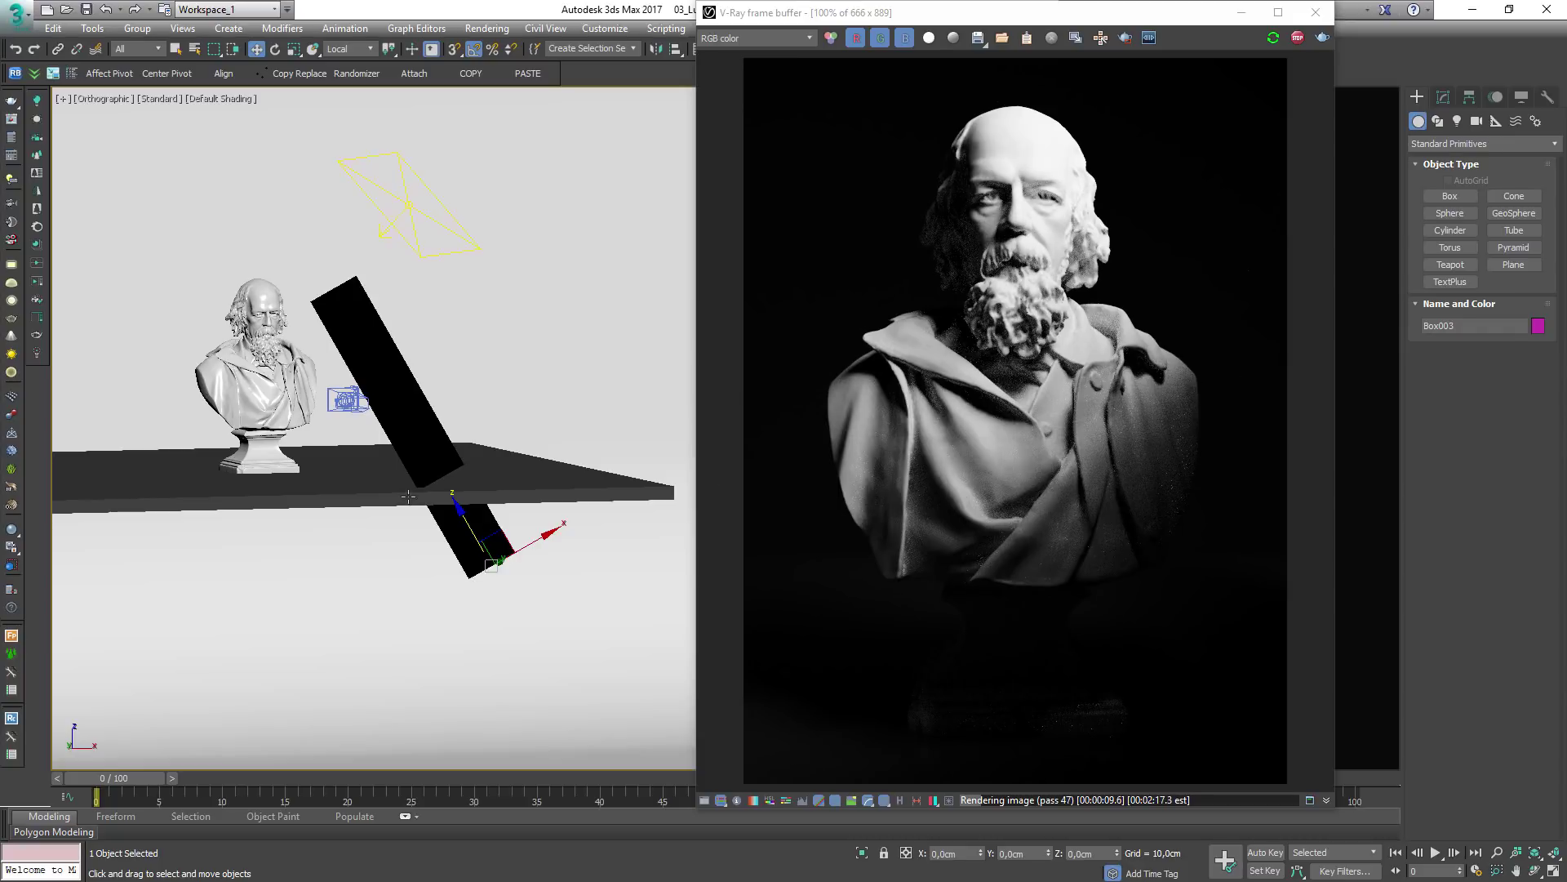
drag(543, 532, 527, 545)
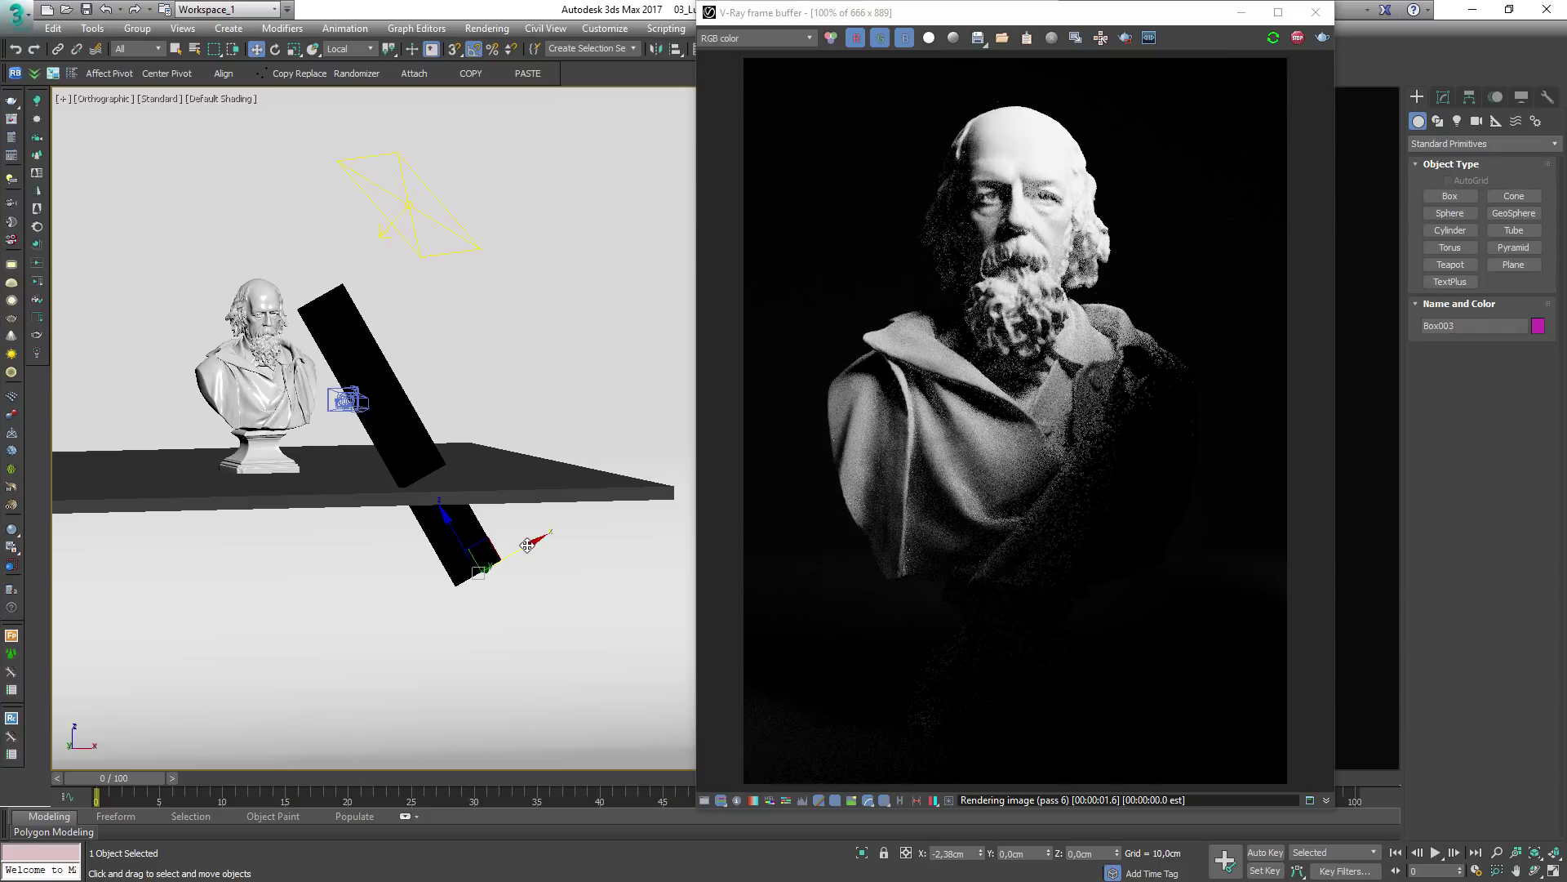
click(537, 542)
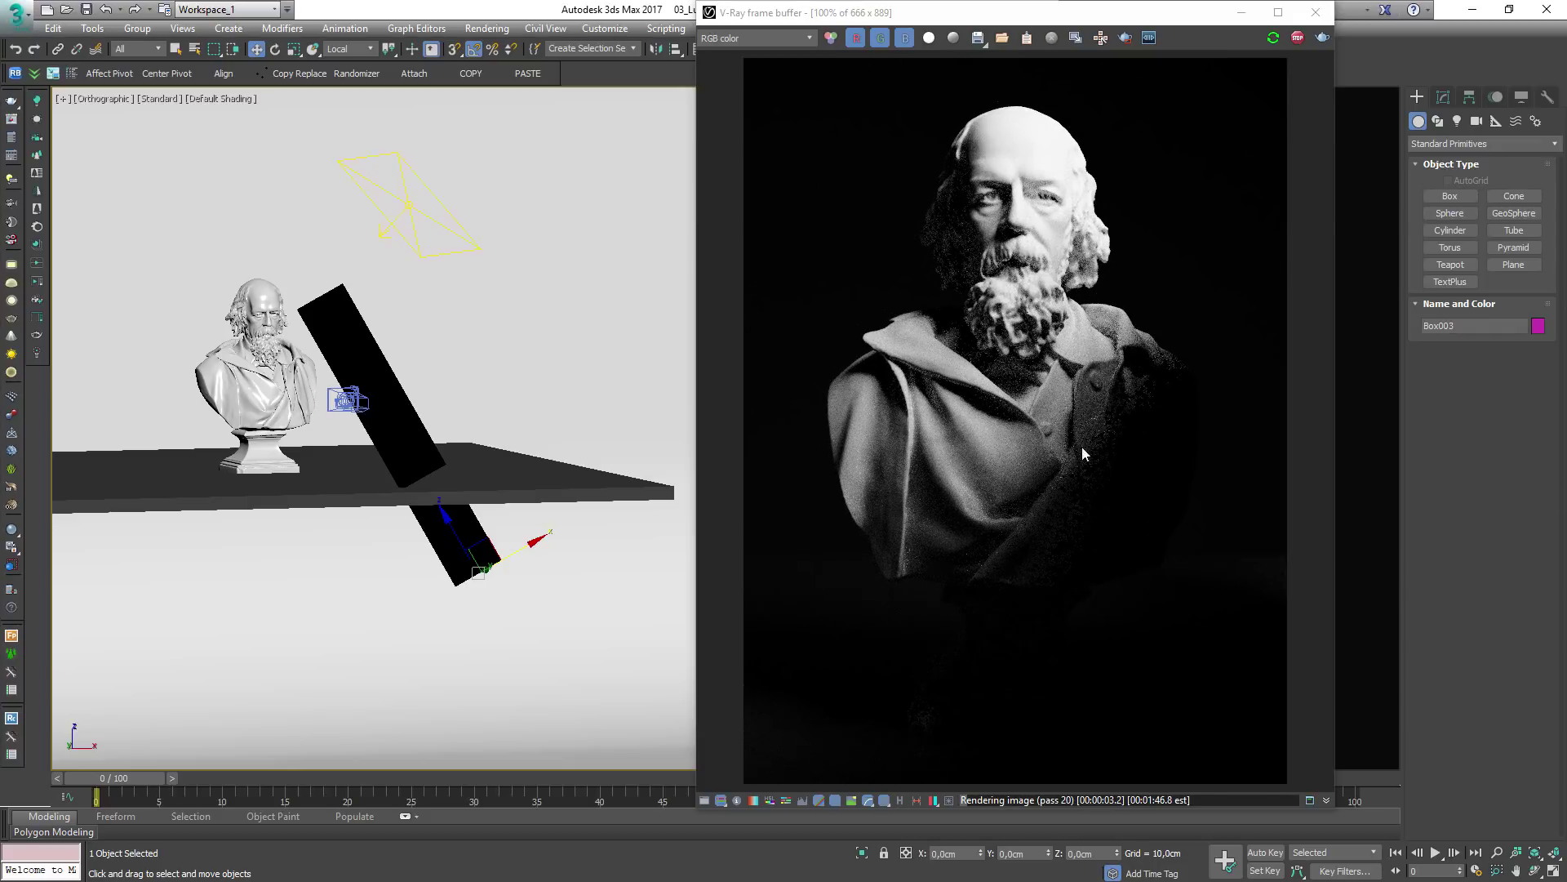
Slide the black panel along its local X axis away from the bust, then readjust it slightly along its local Z and X axes
alt+middle_drag(483, 384, 479, 412)
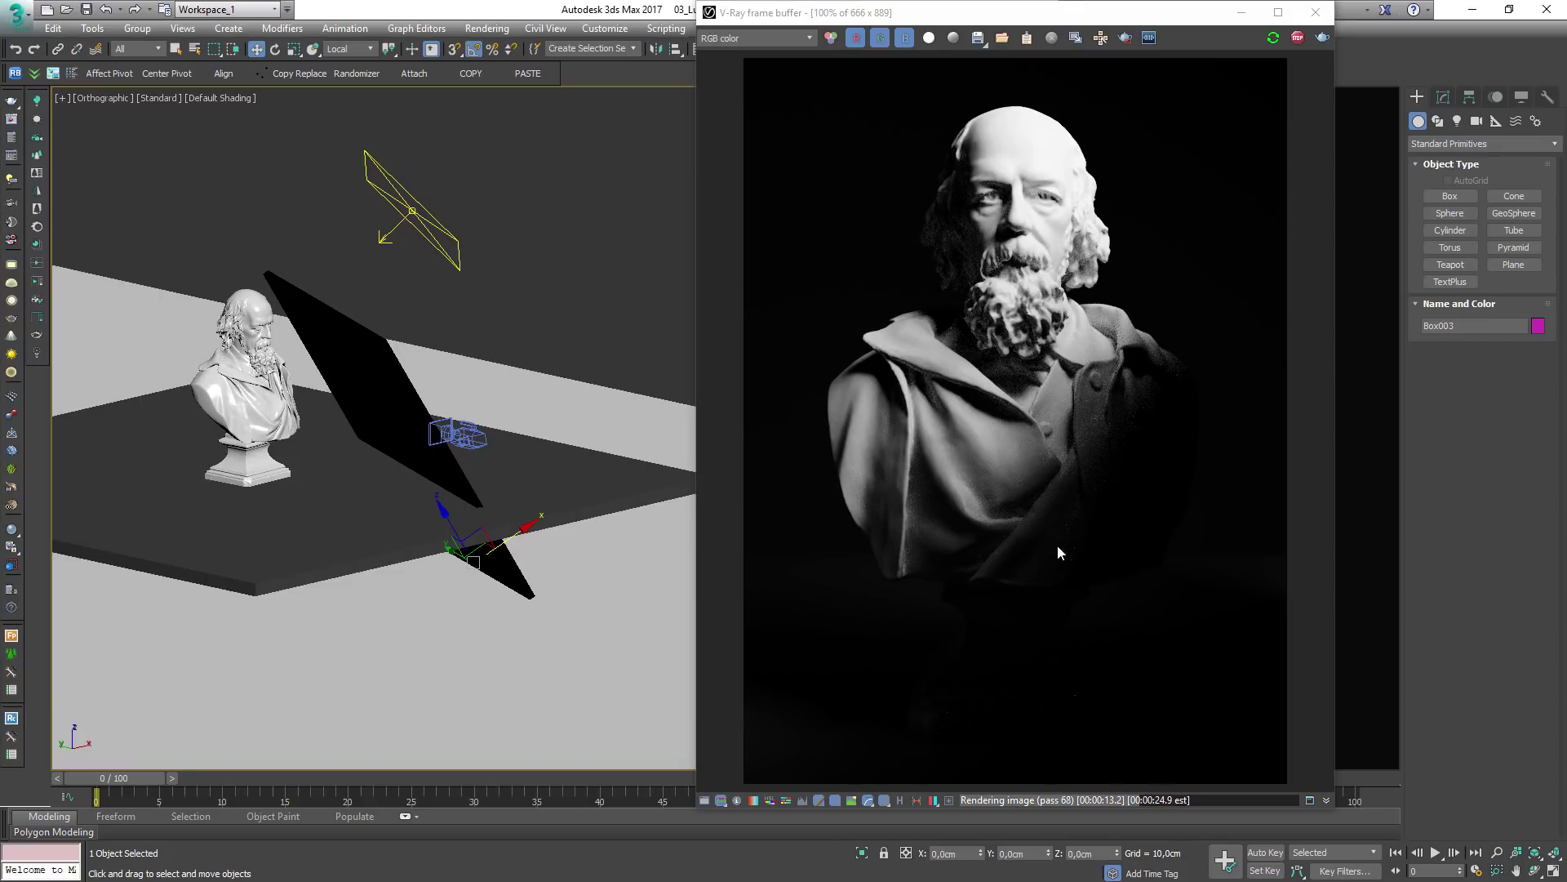
alt+middle_drag(399, 454, 359, 417)
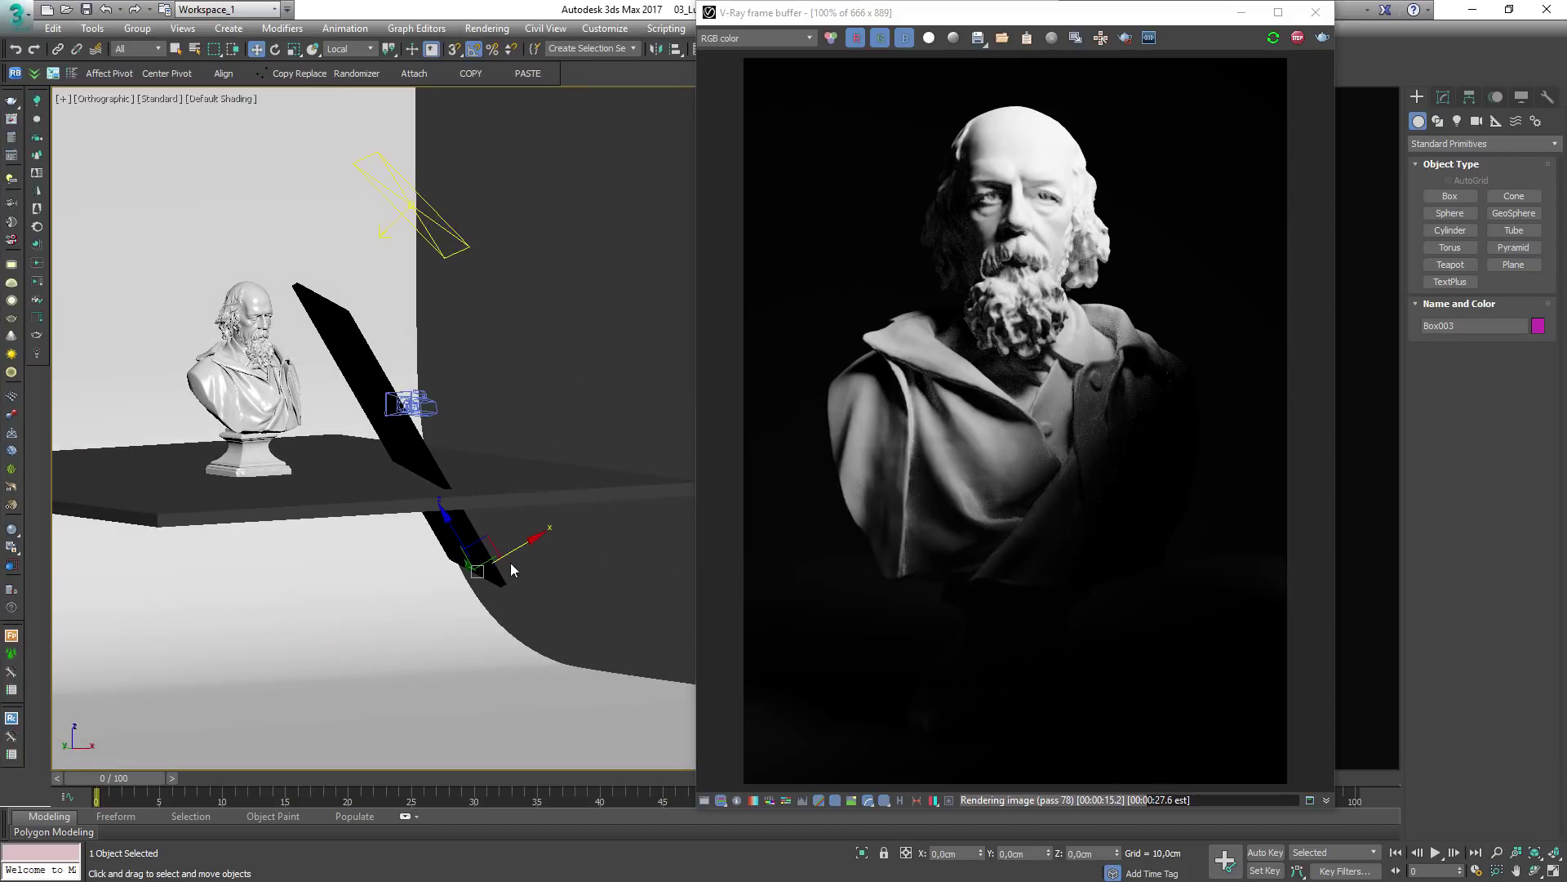
drag(515, 552, 594, 516)
alt+middle_drag(549, 512, 560, 514)
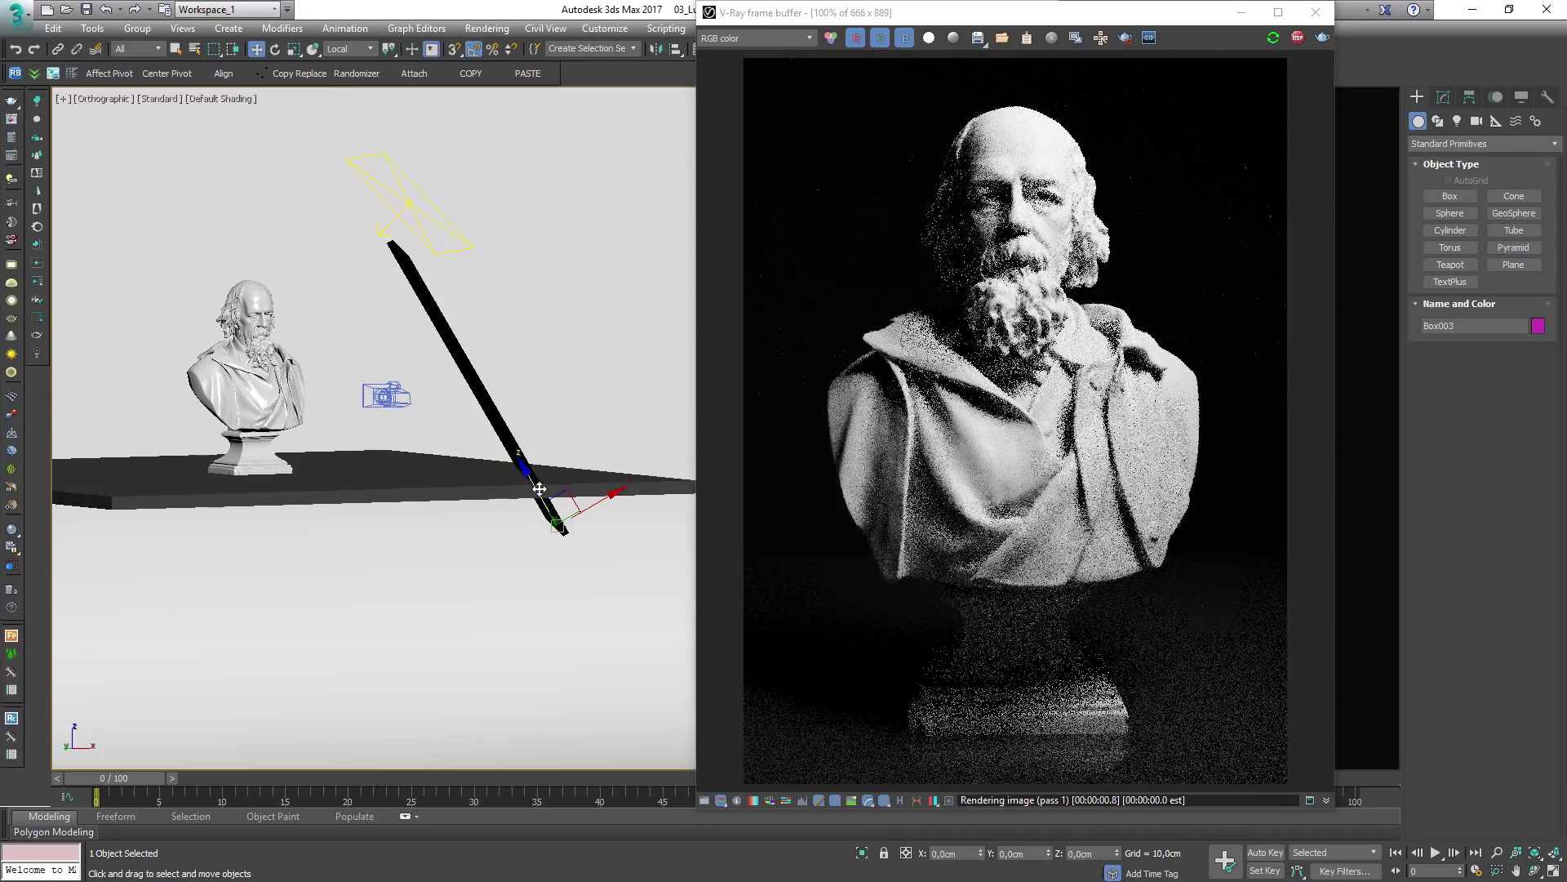
drag(541, 489, 529, 471)
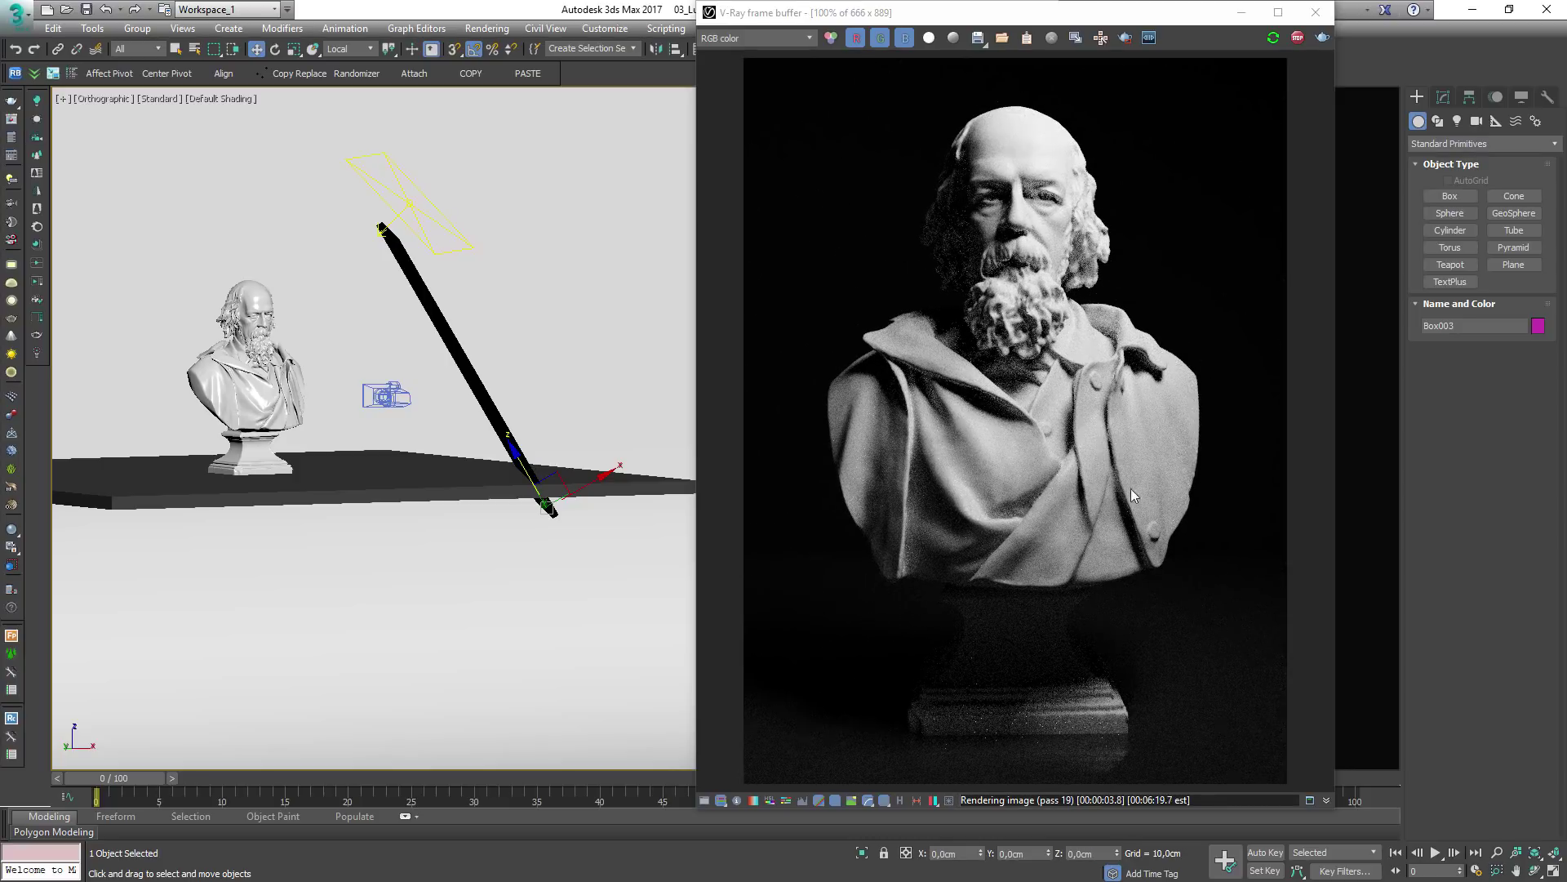
drag(590, 485, 559, 493)
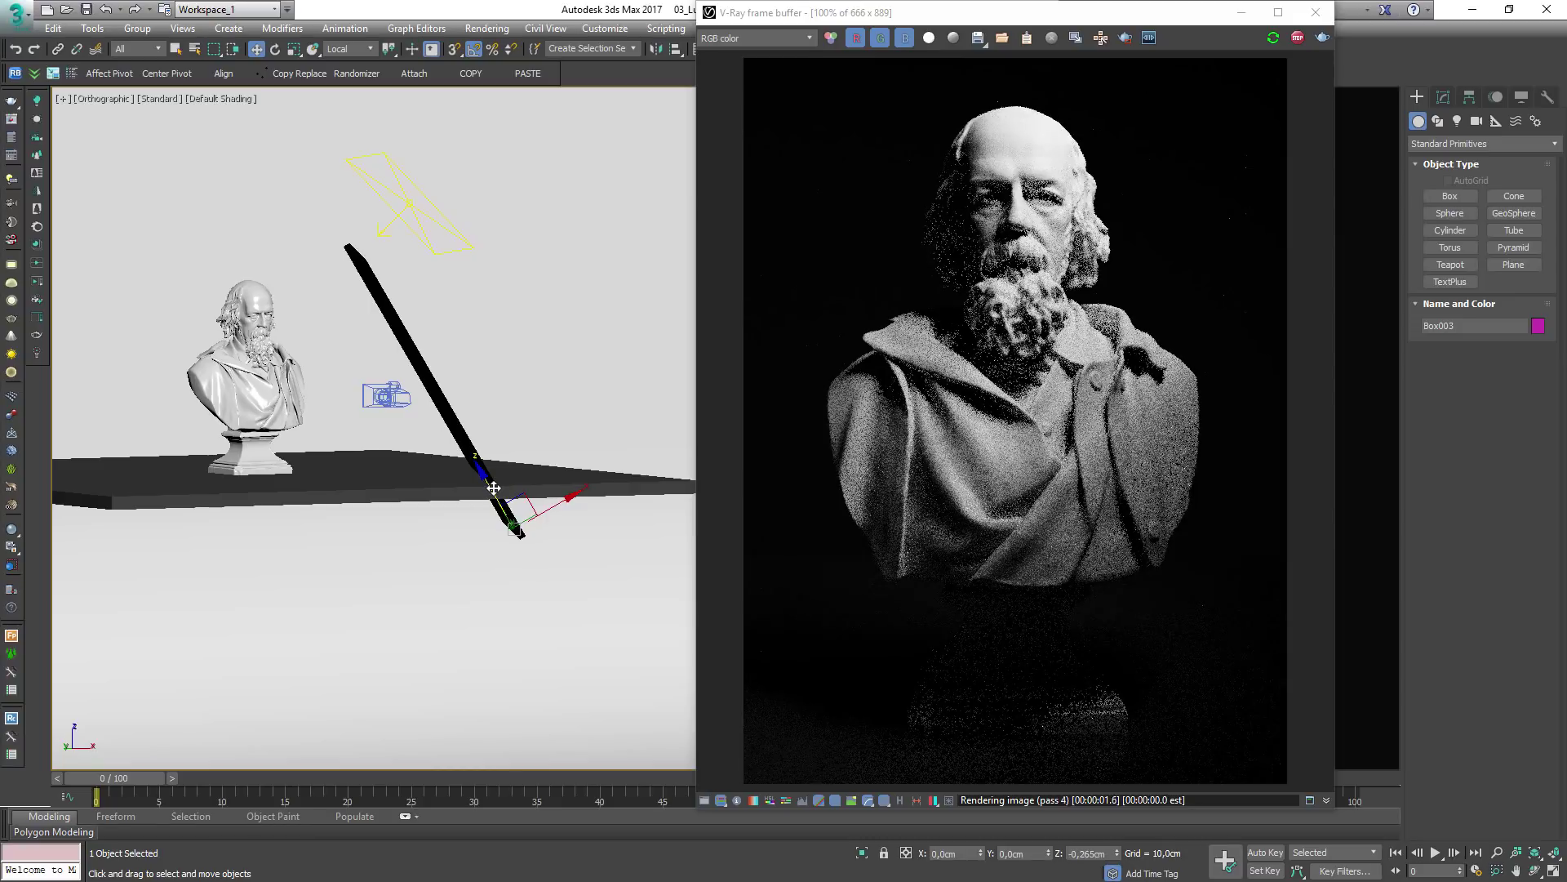
alt+middle_drag(624, 507, 604, 457)
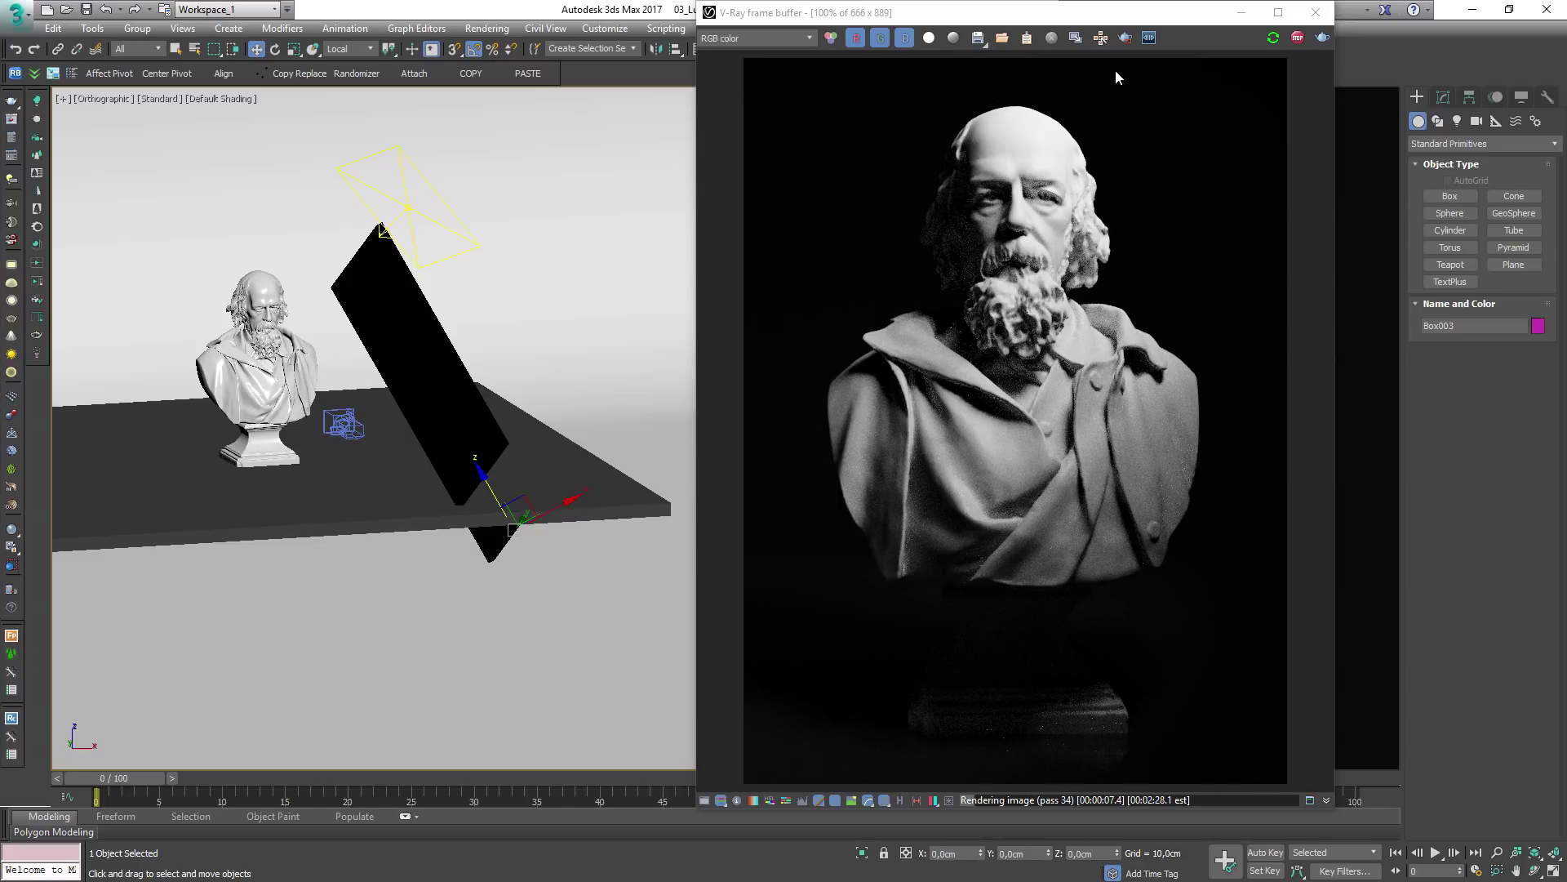
alt+middle_drag(391, 386, 456, 383)
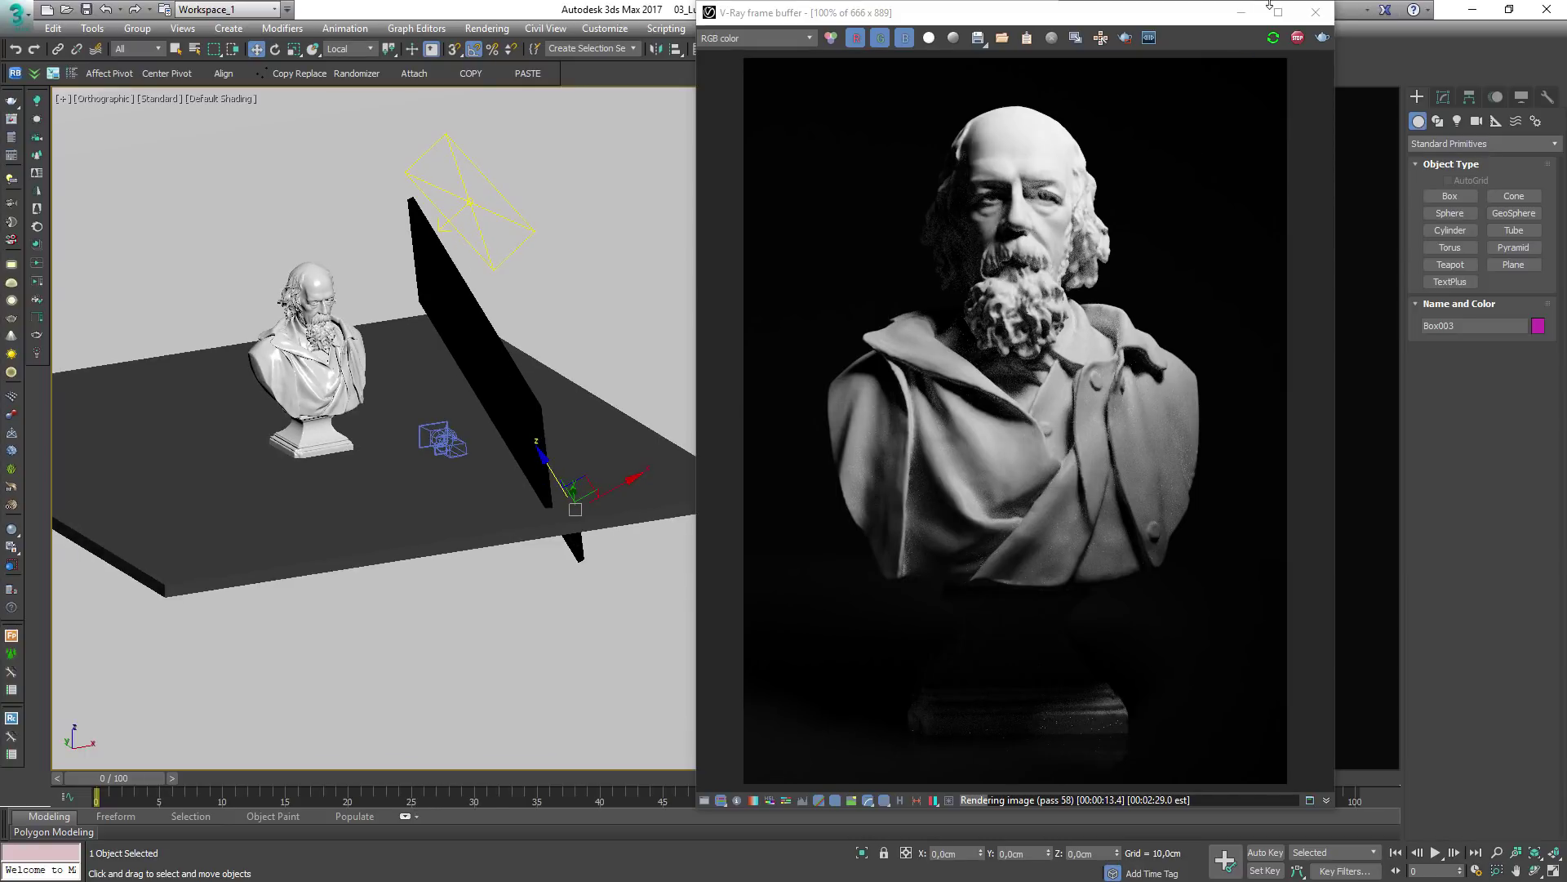
Move the V-Ray frame buffer aside to expose more of the viewport and open its render history
drag(1169, 6, 1246, 18)
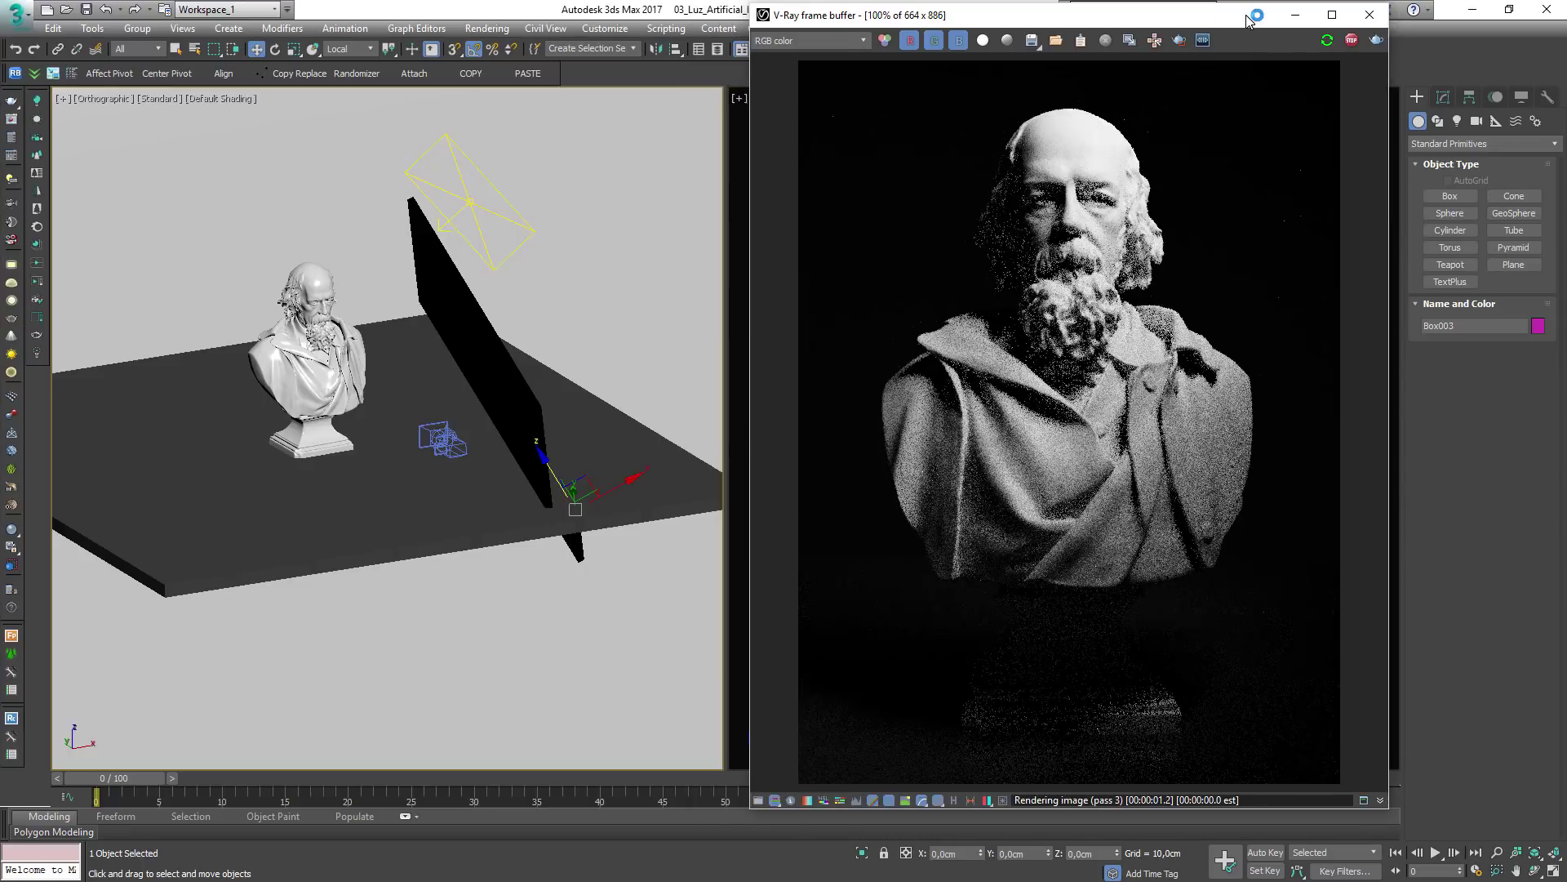
alt+middle_drag(181, 386, 349, 365)
scroll(214, 377, down, 5)
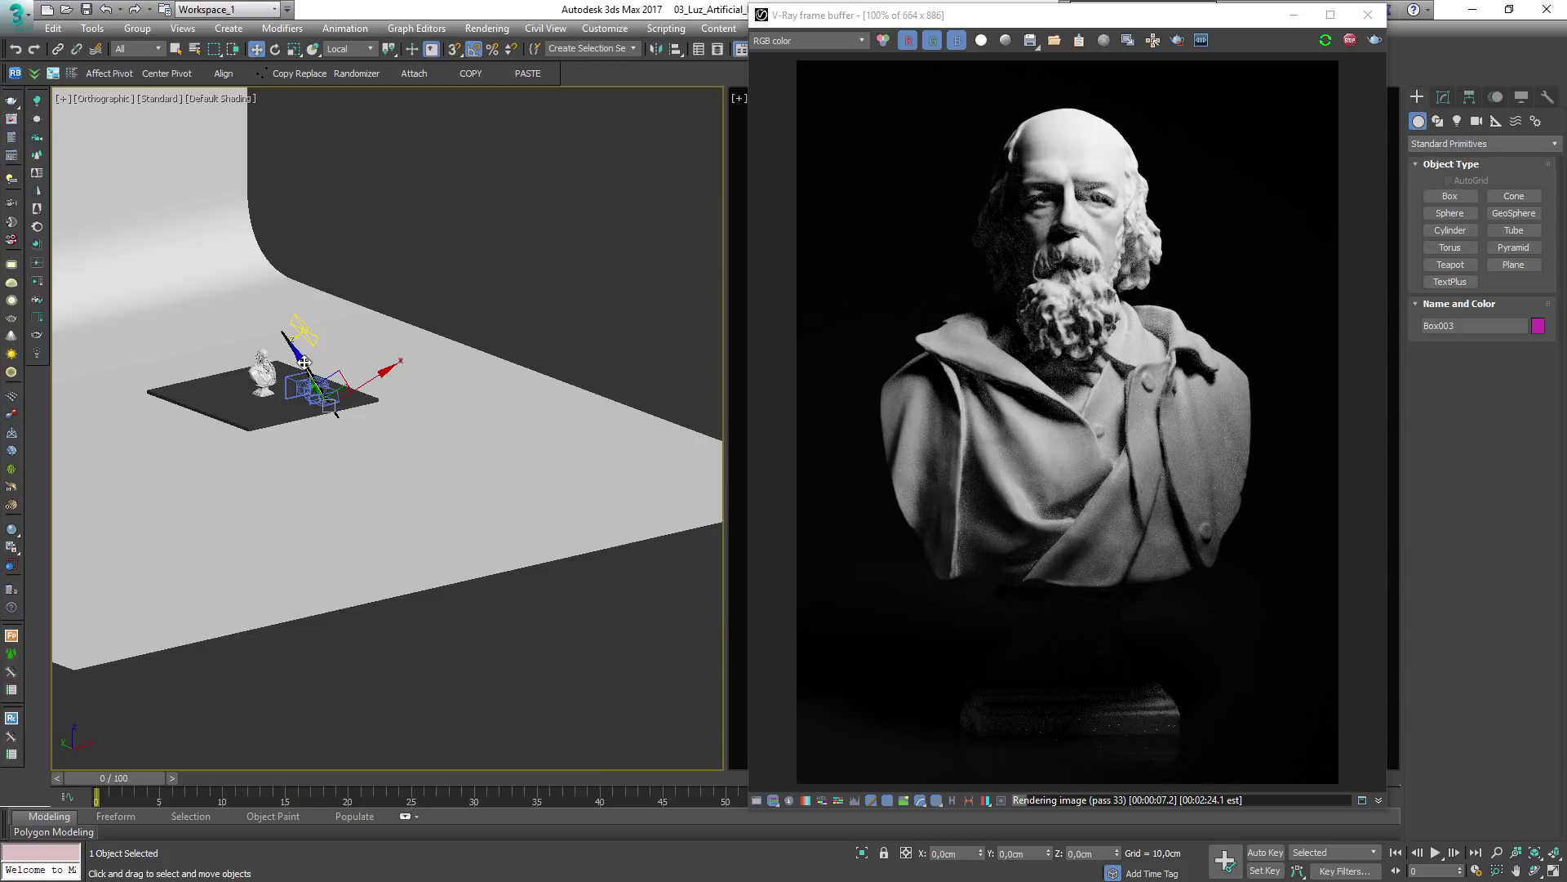
scroll(302, 361, up, 2)
click(949, 802)
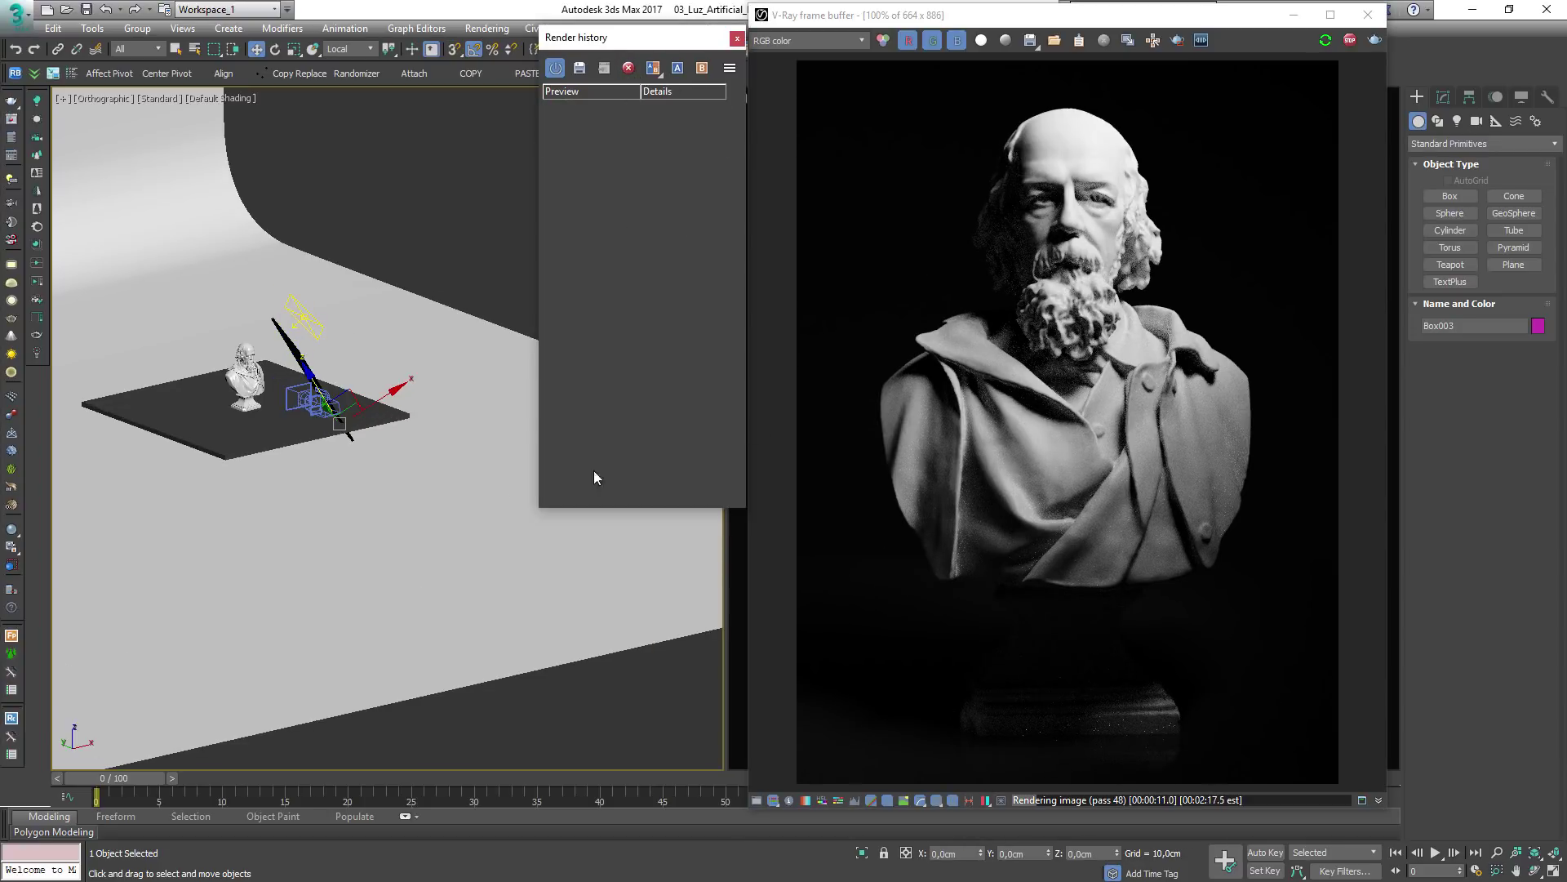
Hide the black panel, save the unblocked render to the render history, and unhide the panel again
right_click(303, 354)
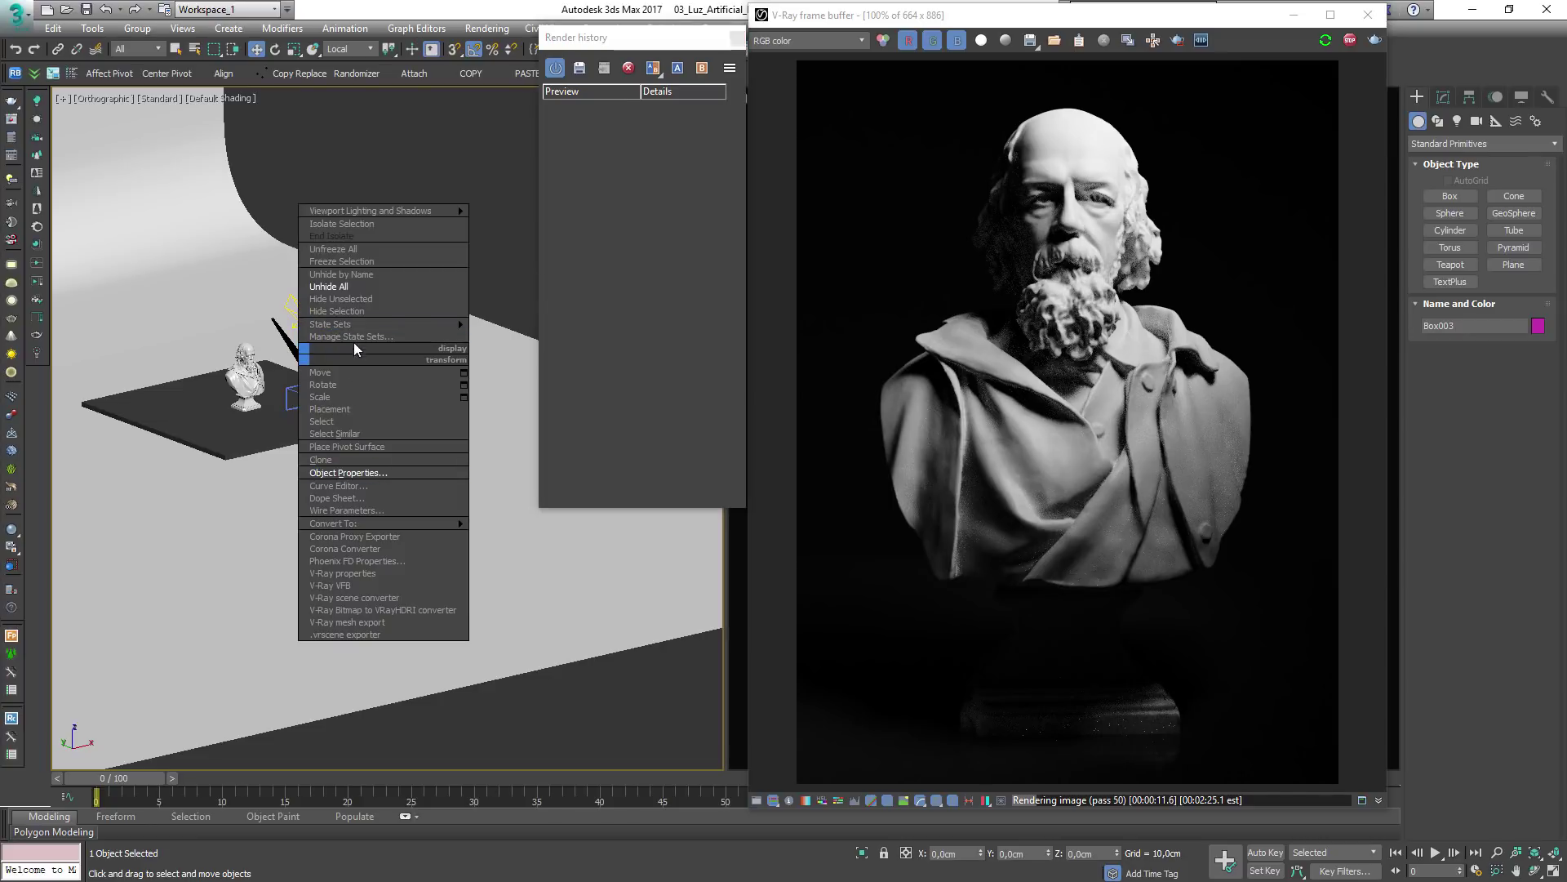
click(359, 311)
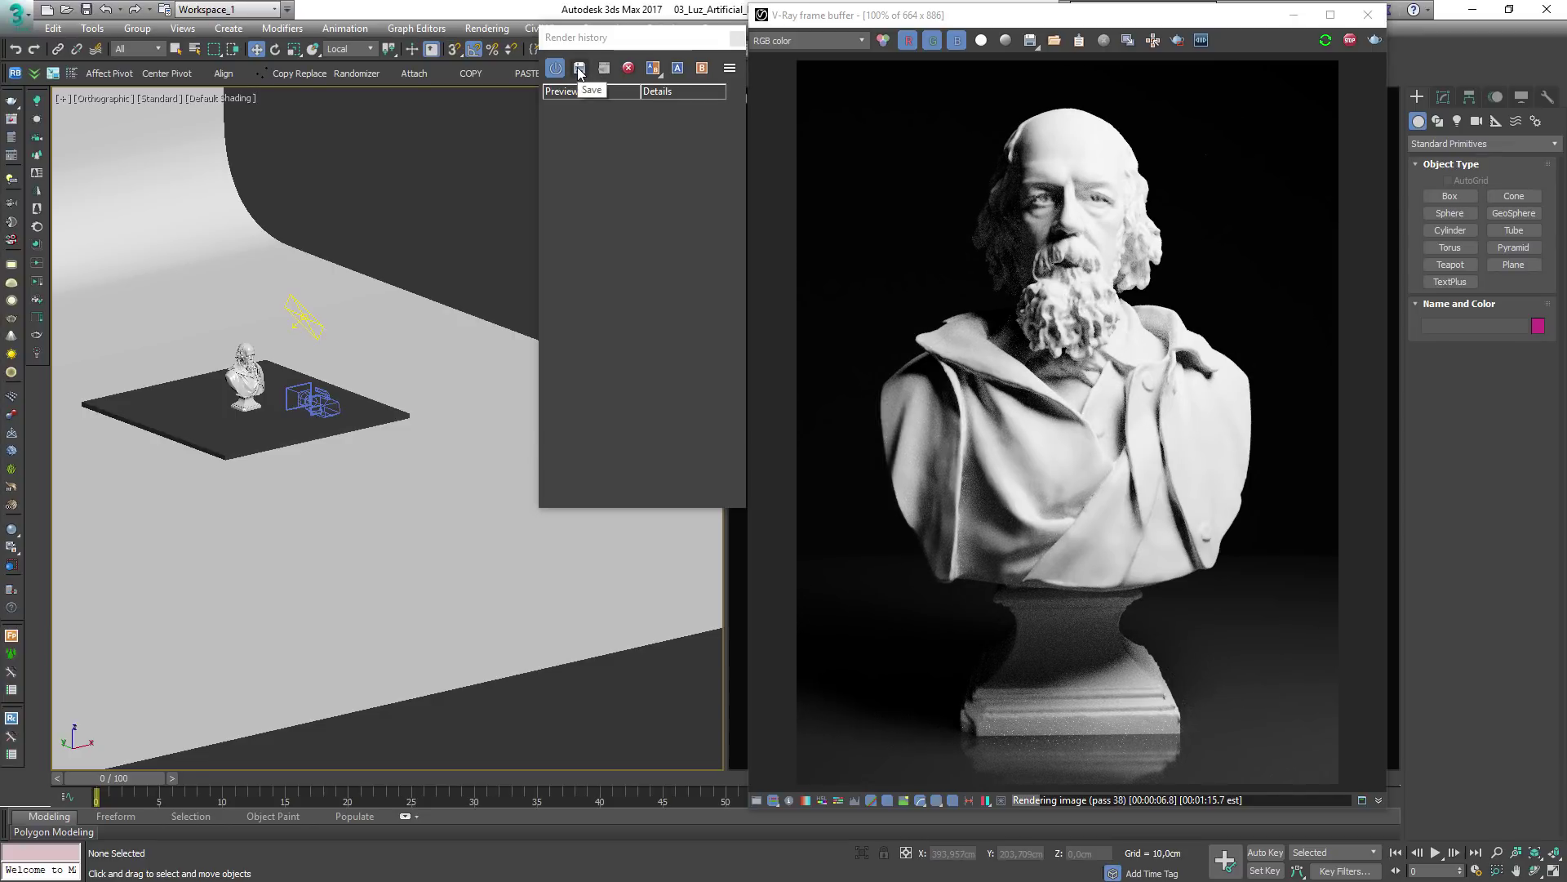
click(579, 69)
right_click(376, 356)
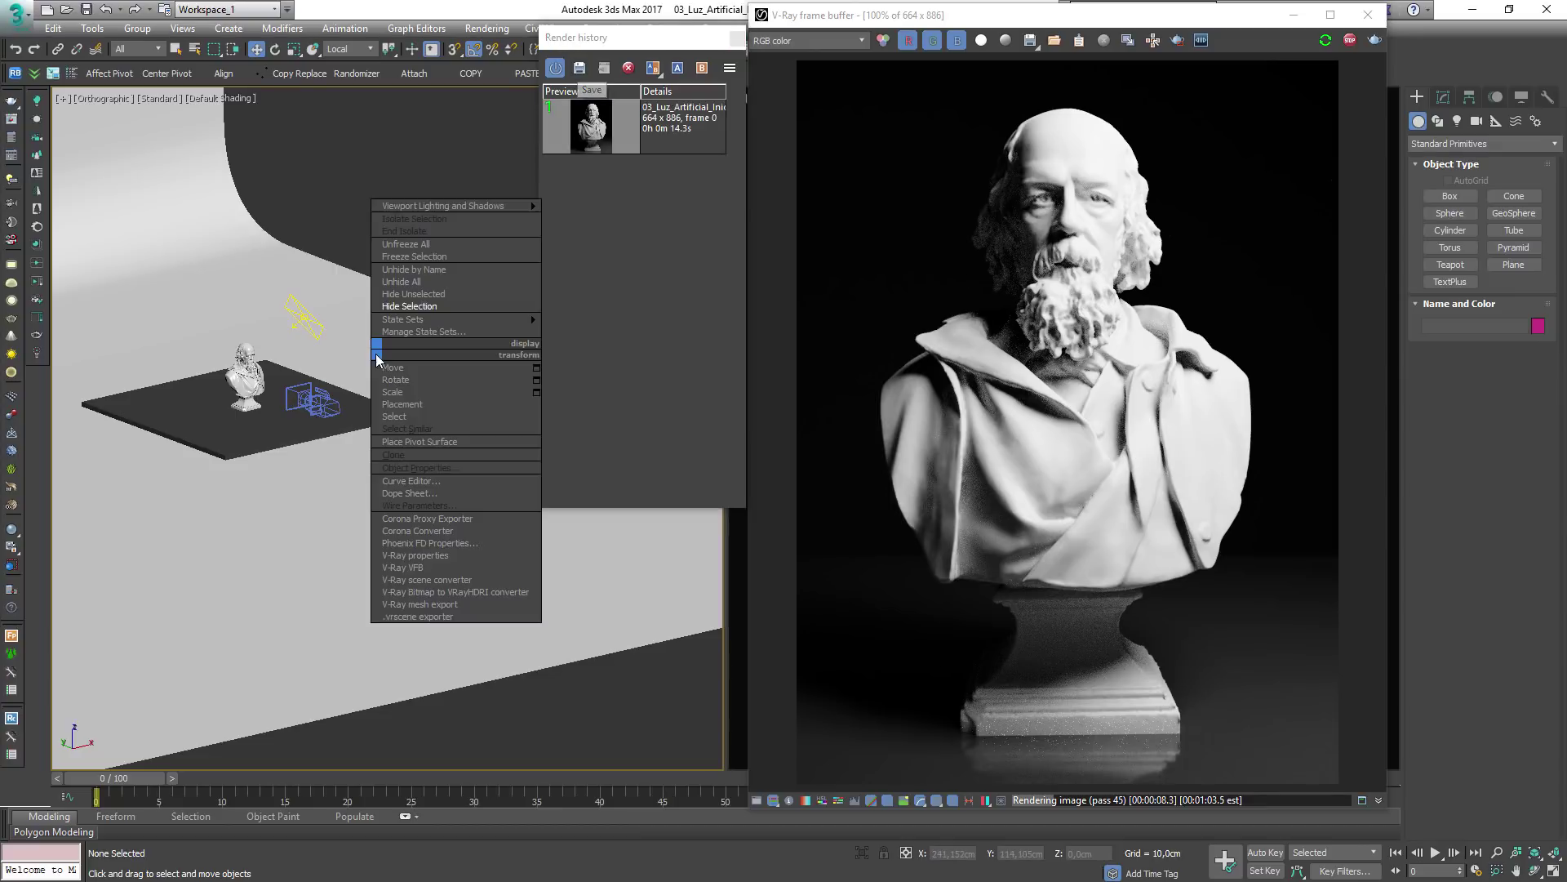
click(419, 282)
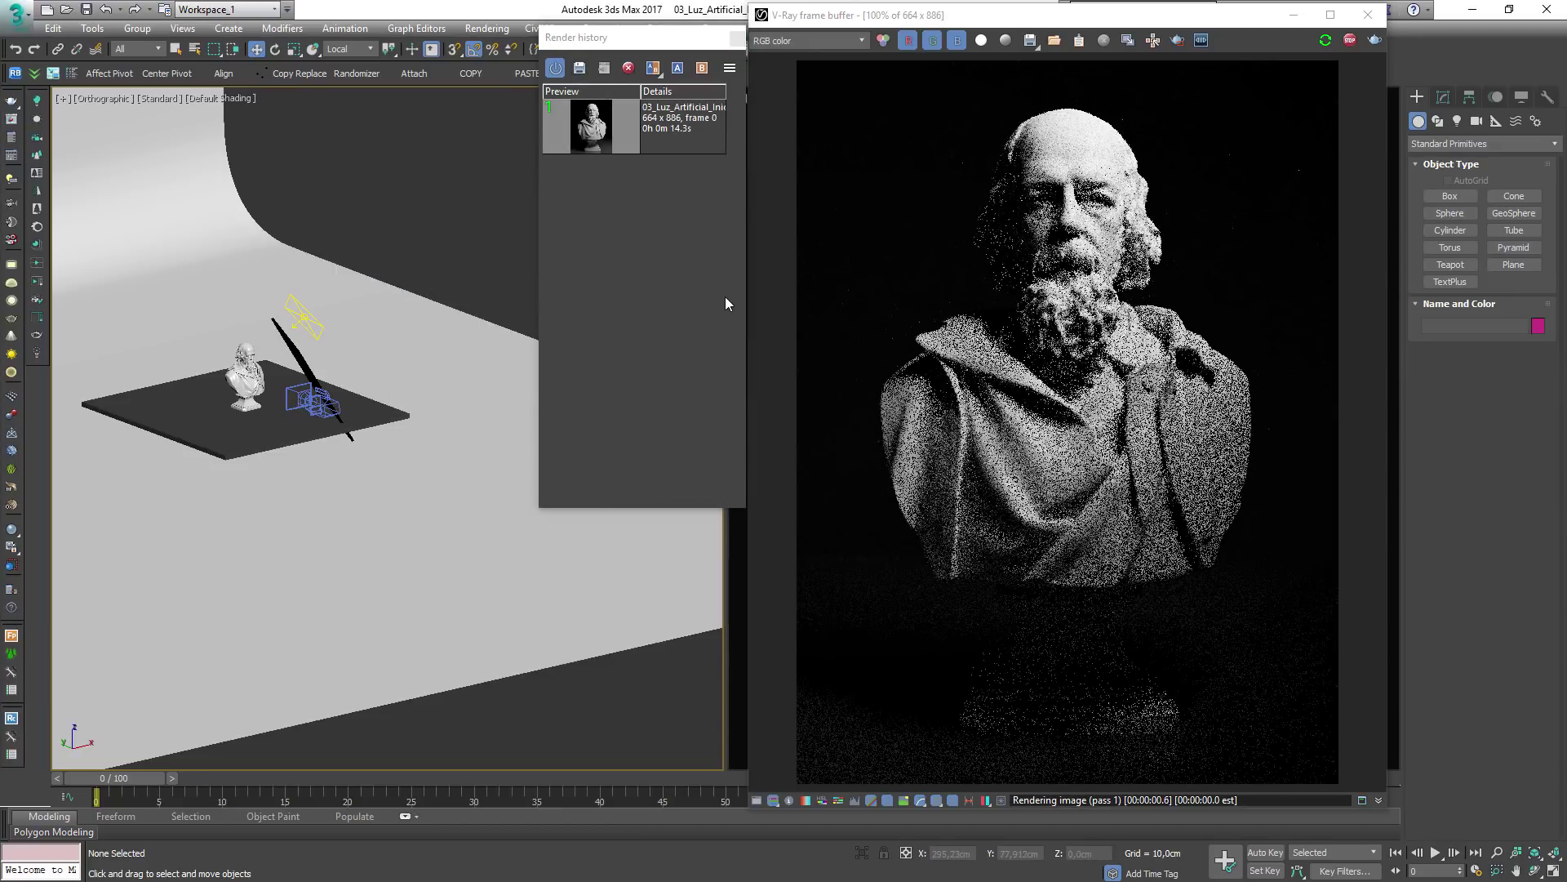
Set the saved render as comparison image A and wipe the divider across the bust to compare both lighting results
click(676, 129)
click(678, 68)
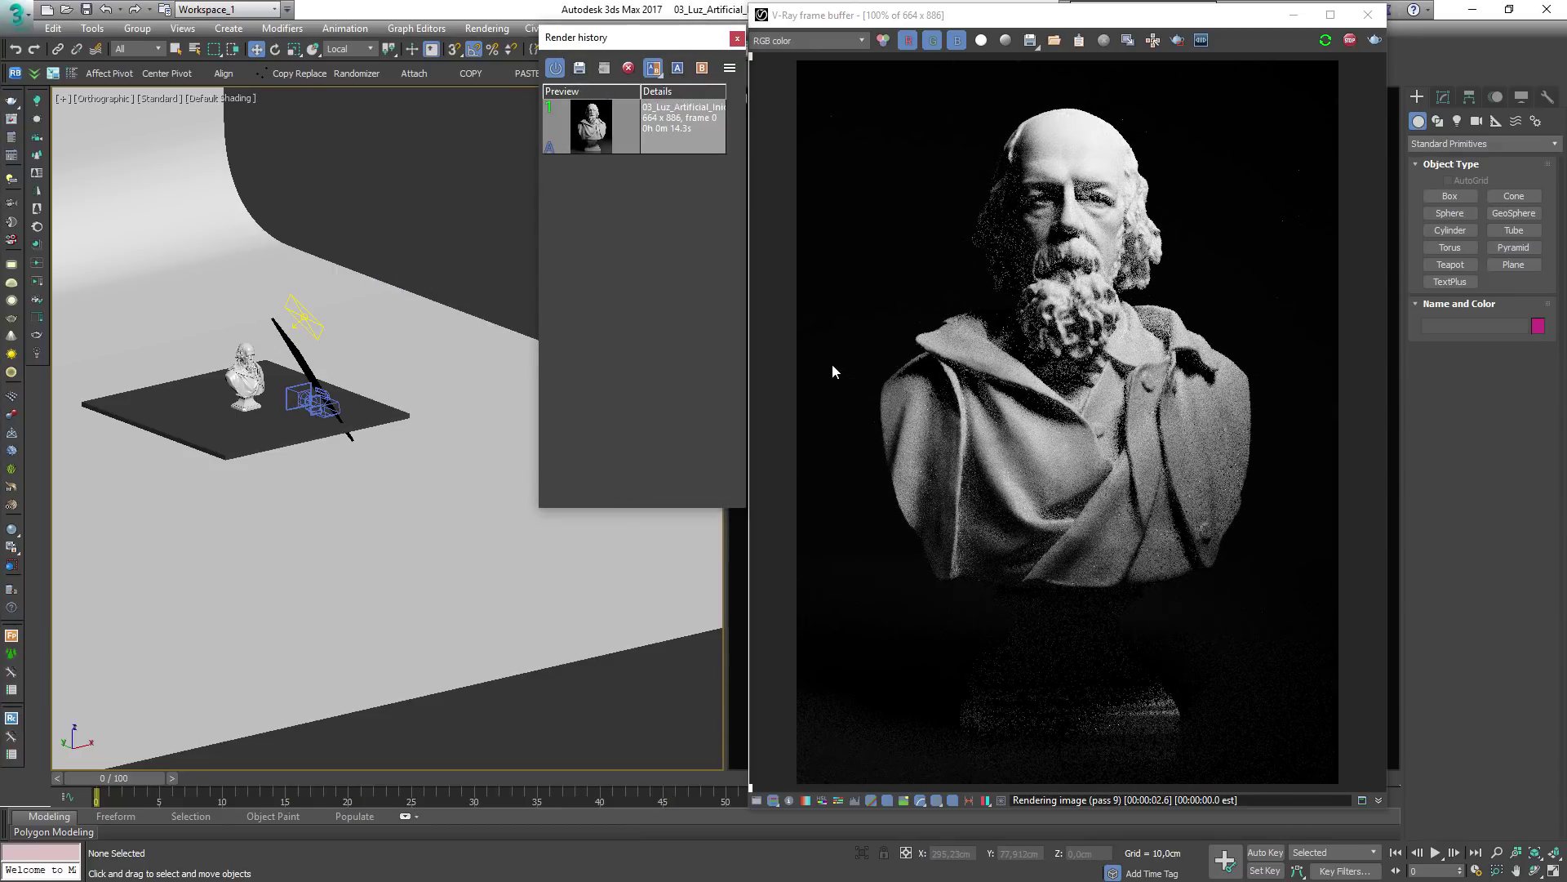
drag(745, 339, 711, 338)
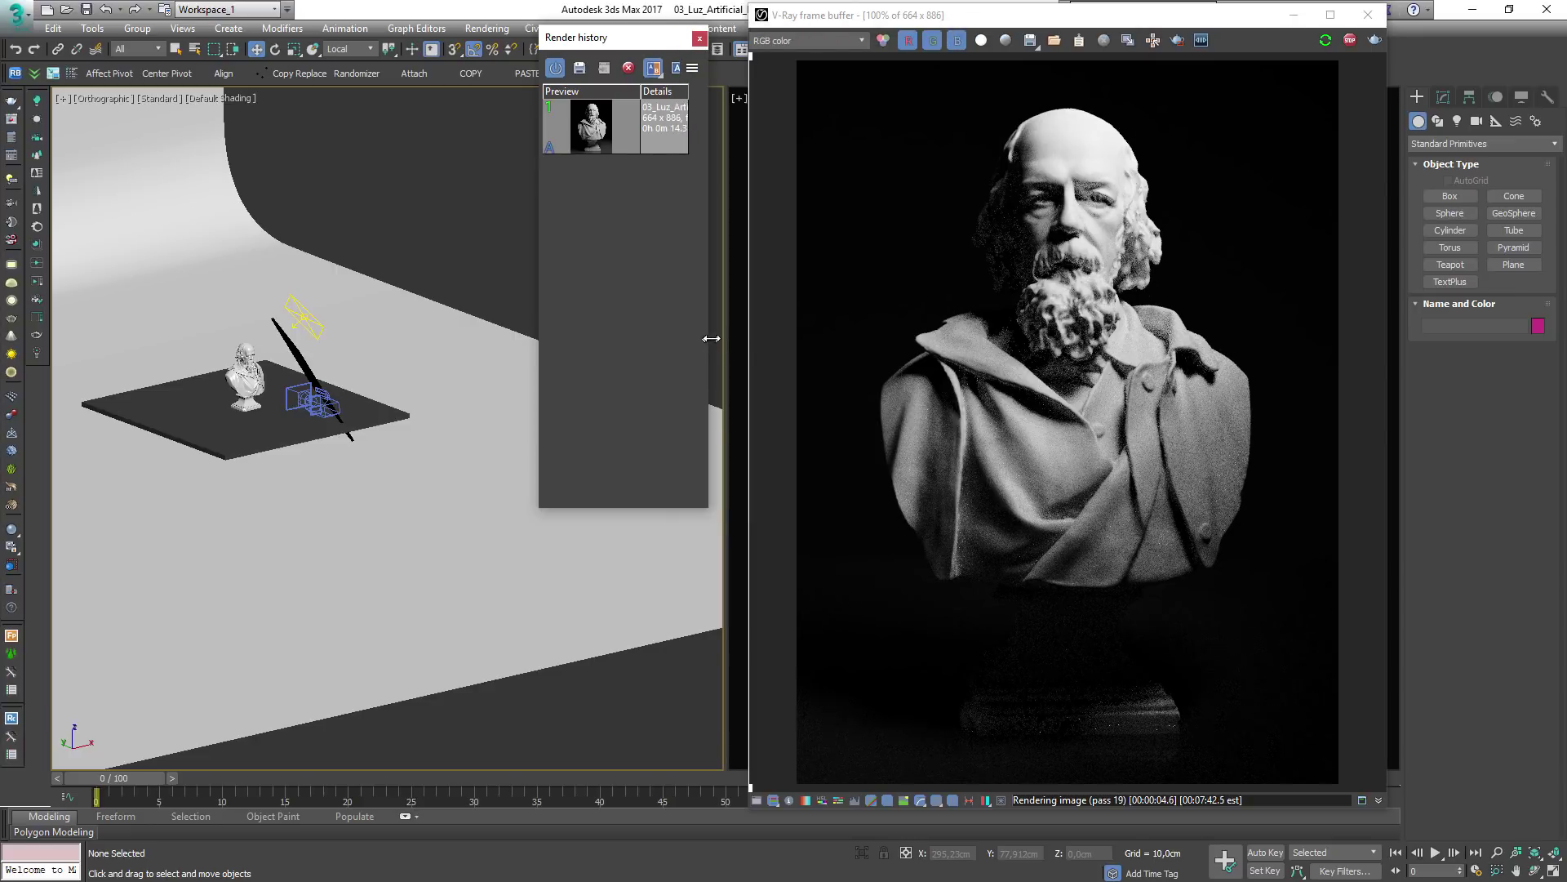
drag(825, 338, 1276, 306)
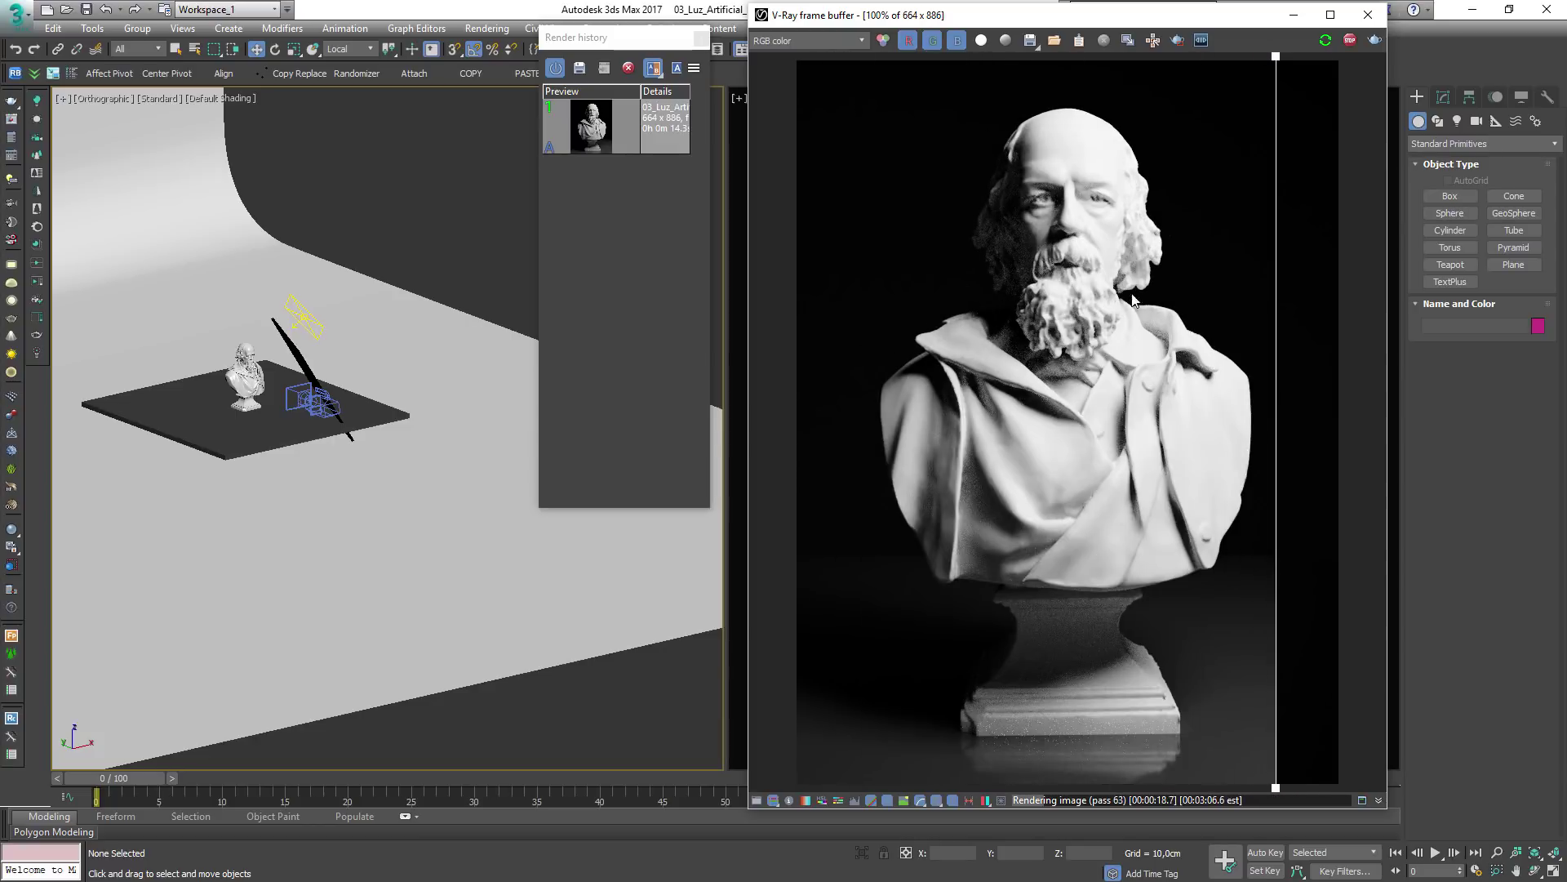
drag(1278, 294, 1071, 315)
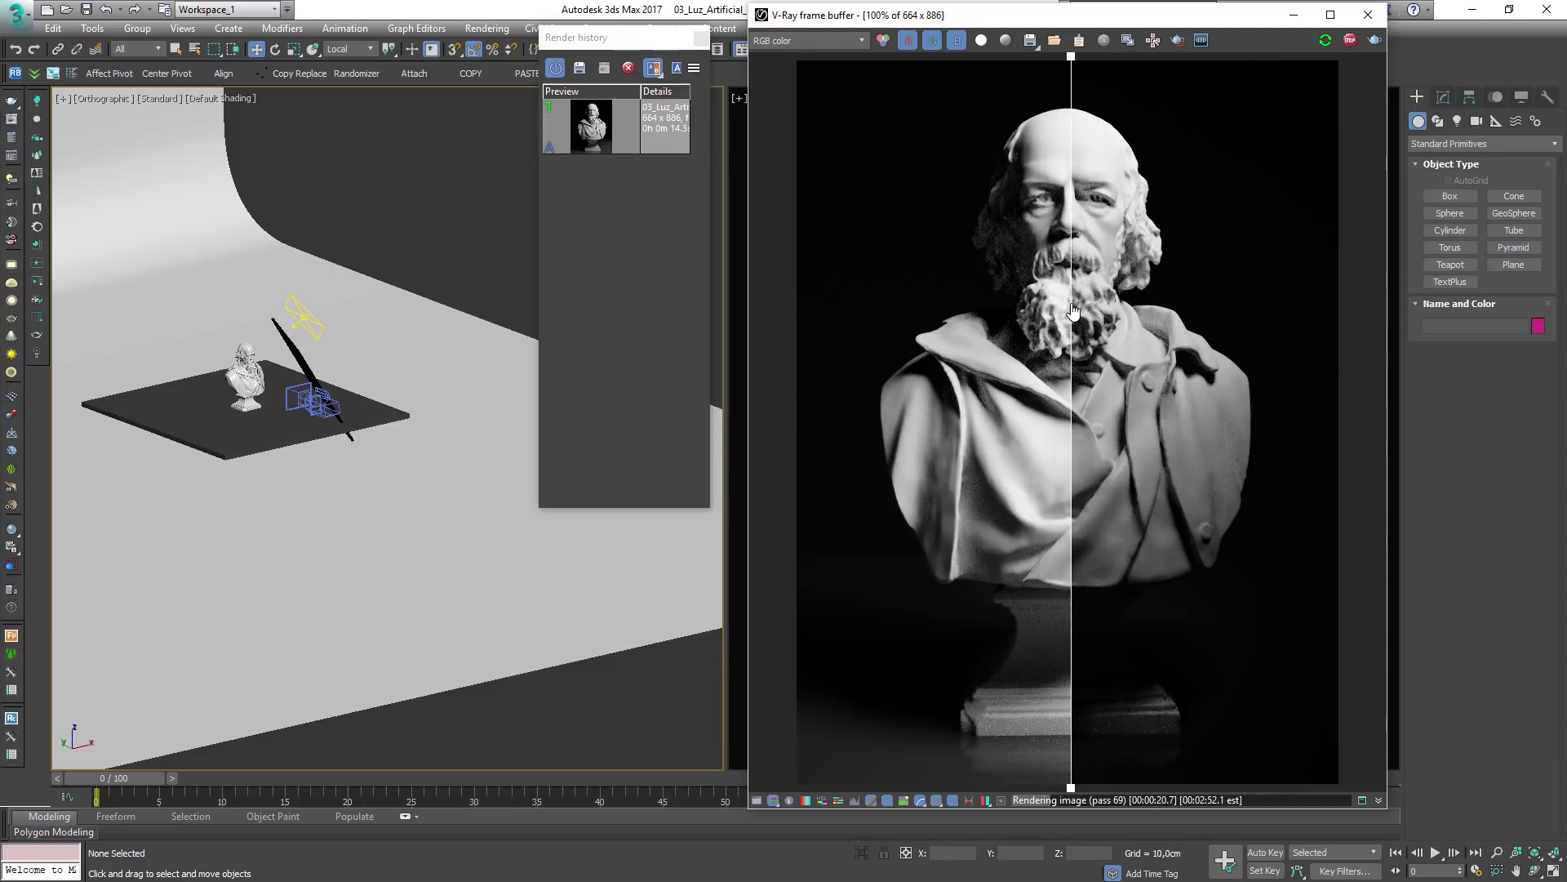
Try a multiplier of 800 on the V-Ray plane light against the saved render, then set the multiplier to 700
scroll(302, 321, up, 5)
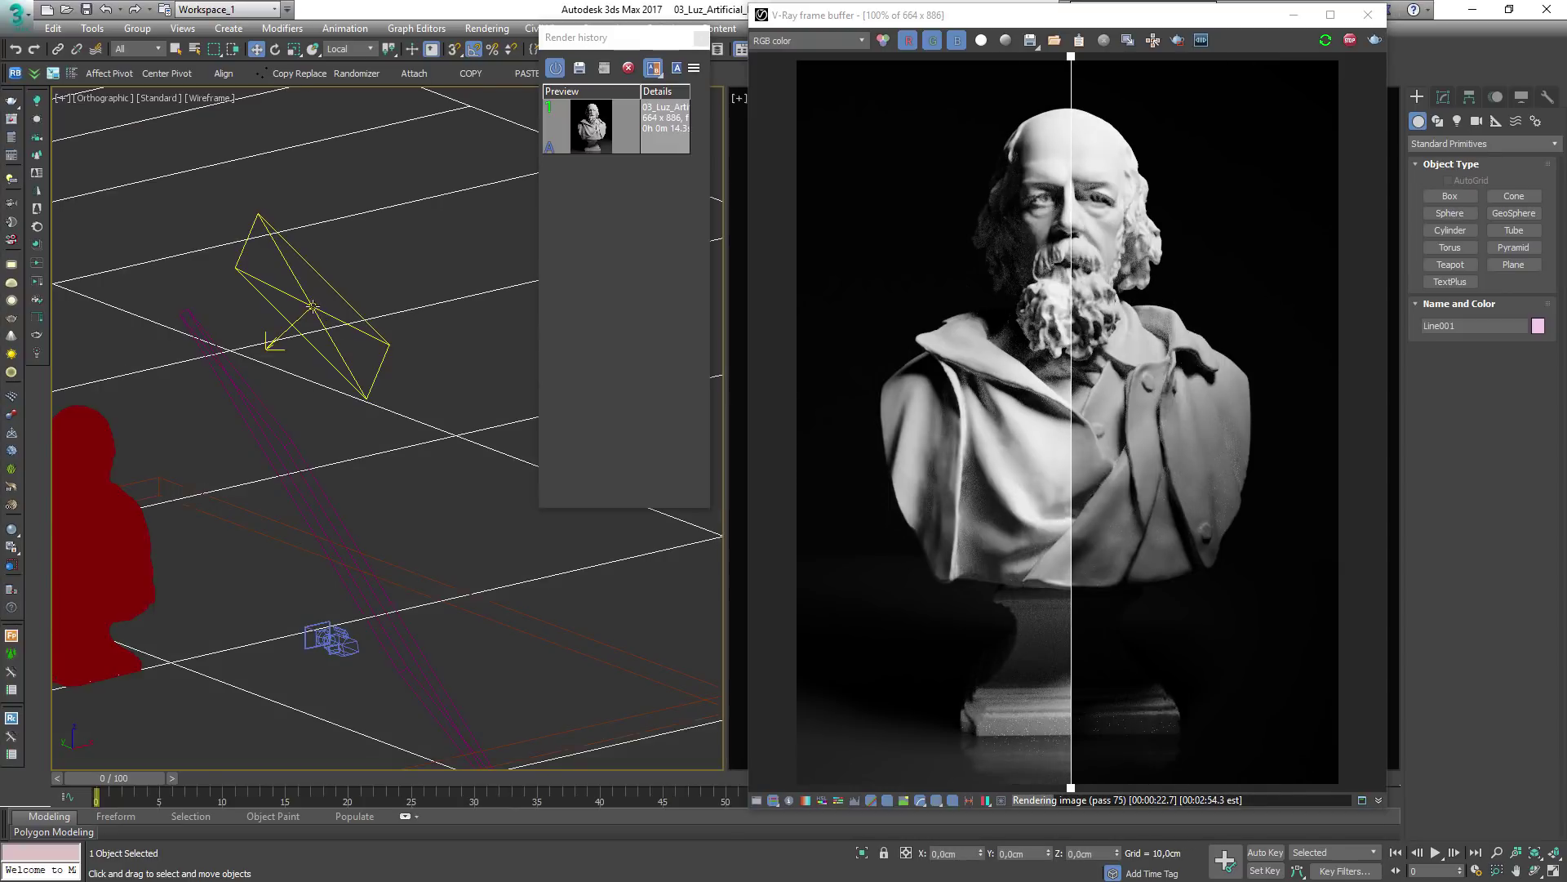
click(304, 310)
click(1443, 98)
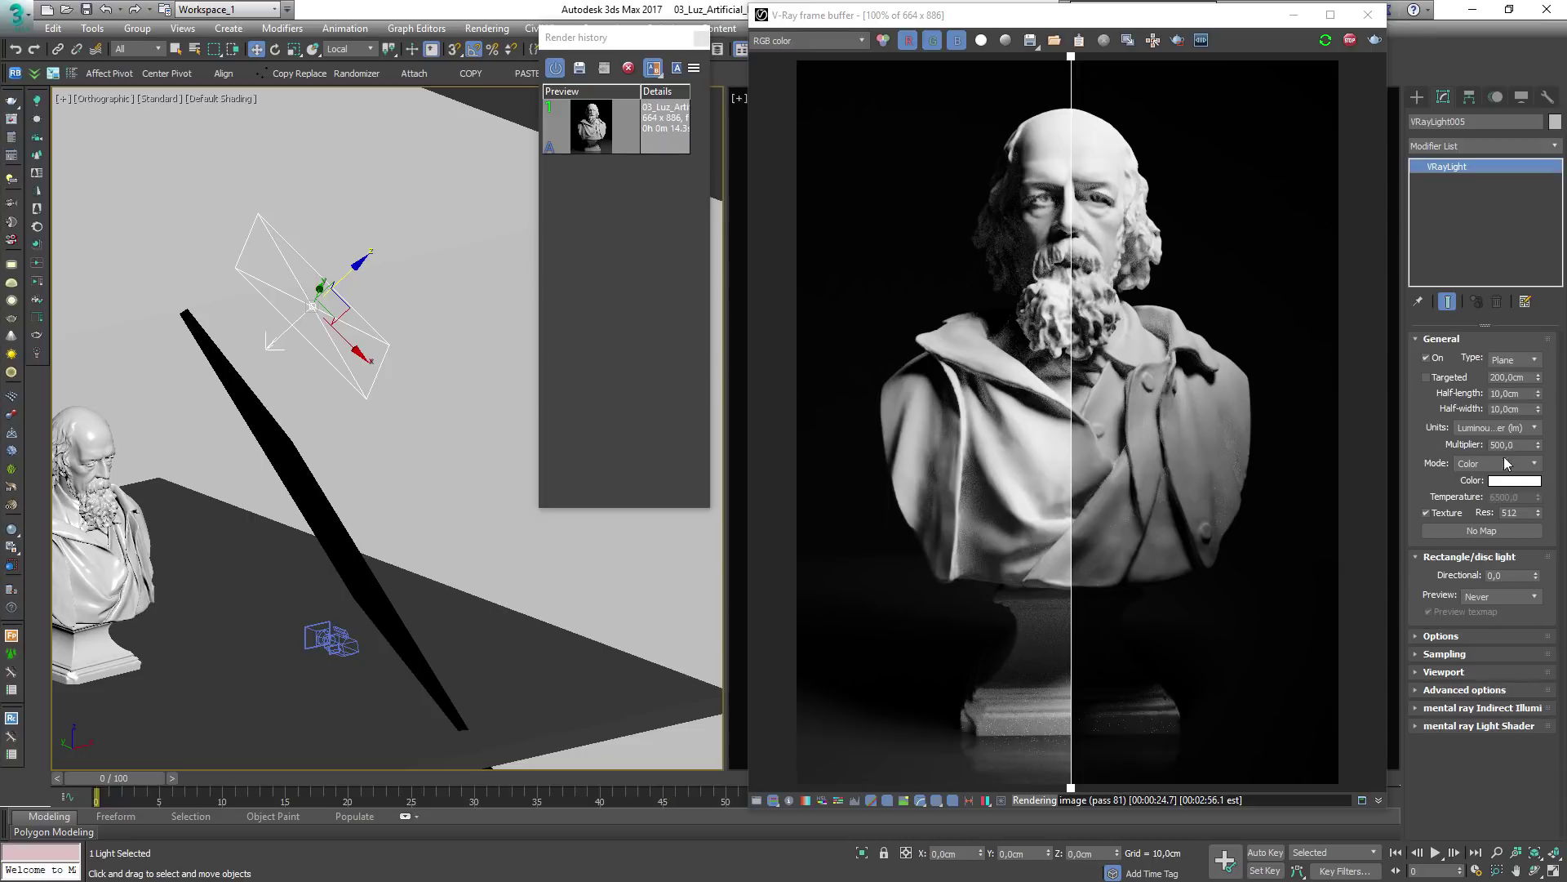
text(800)
key(Return)
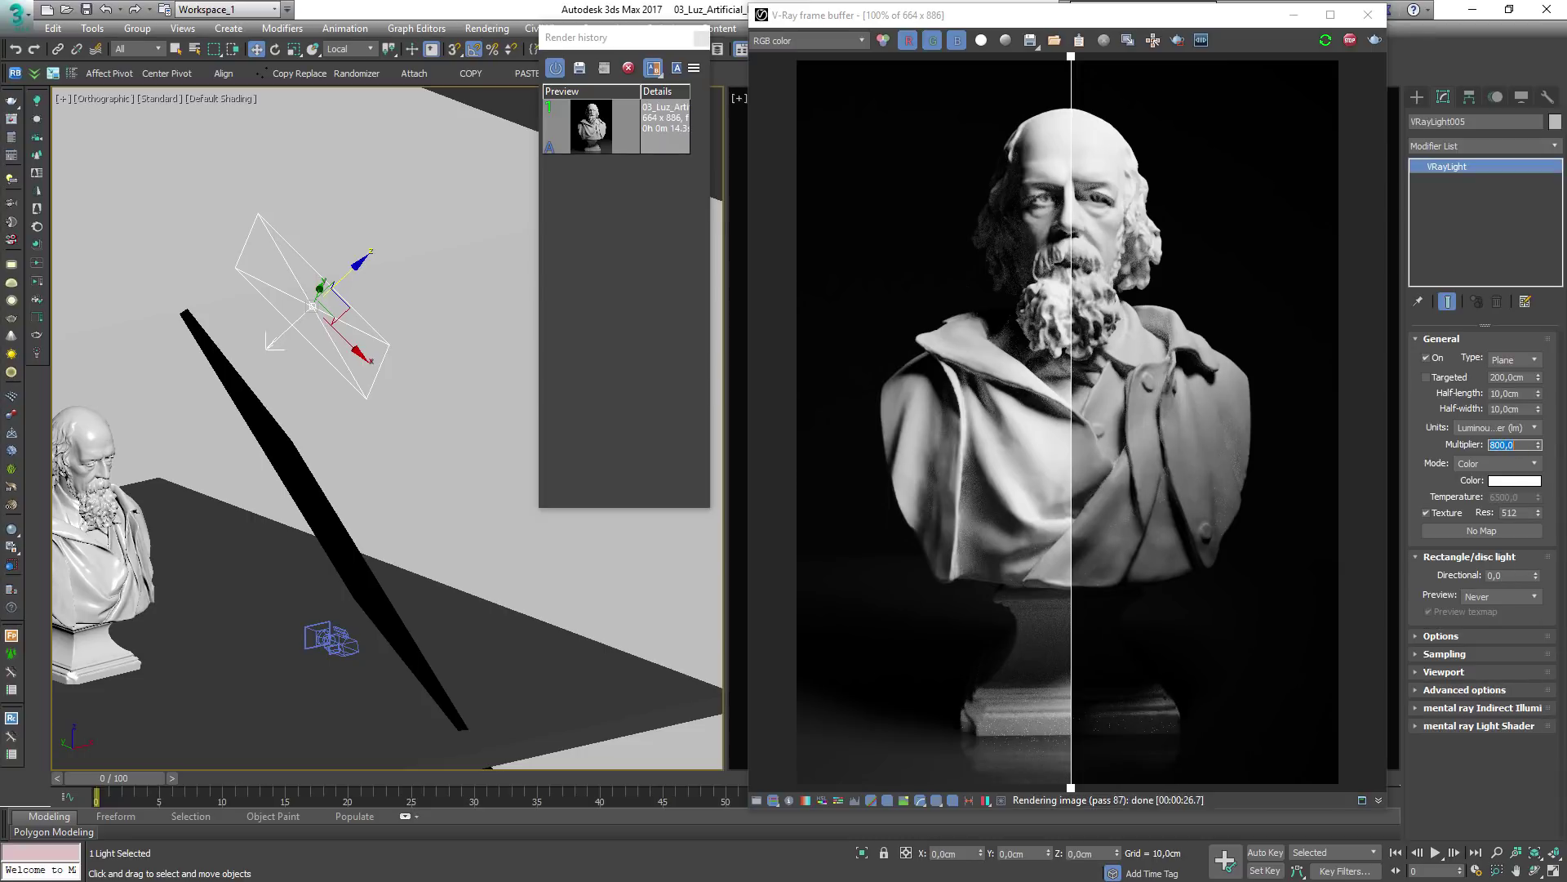
mouse_move(1075, 292)
mouse_down()
mouse_move(1360, 294)
mouse_move(940, 298)
mouse_move(1075, 310)
mouse_up()
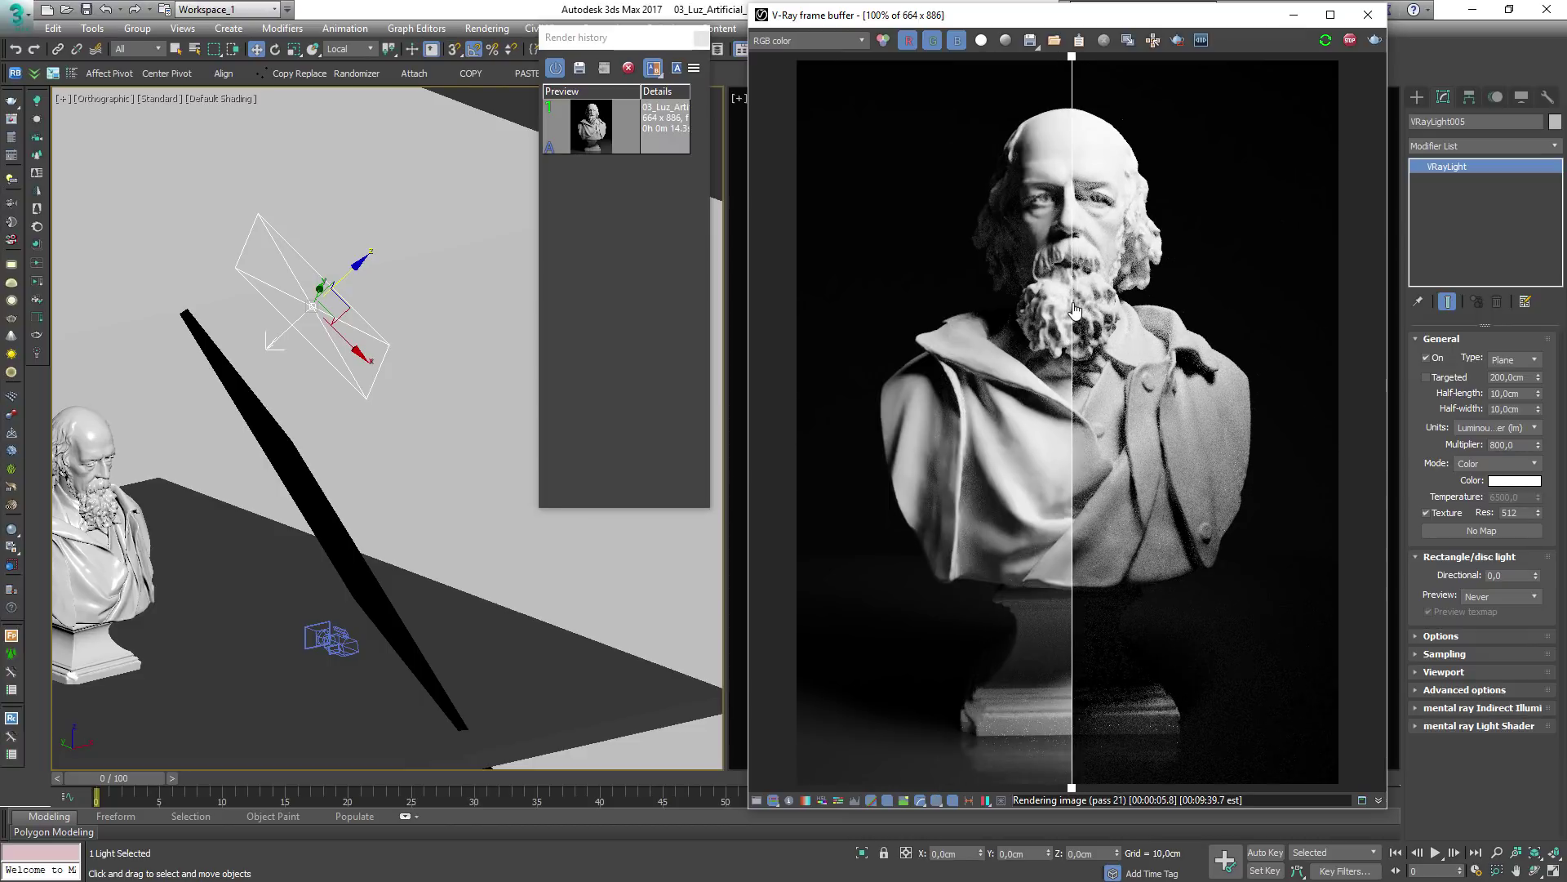
click(1490, 444)
text(70)
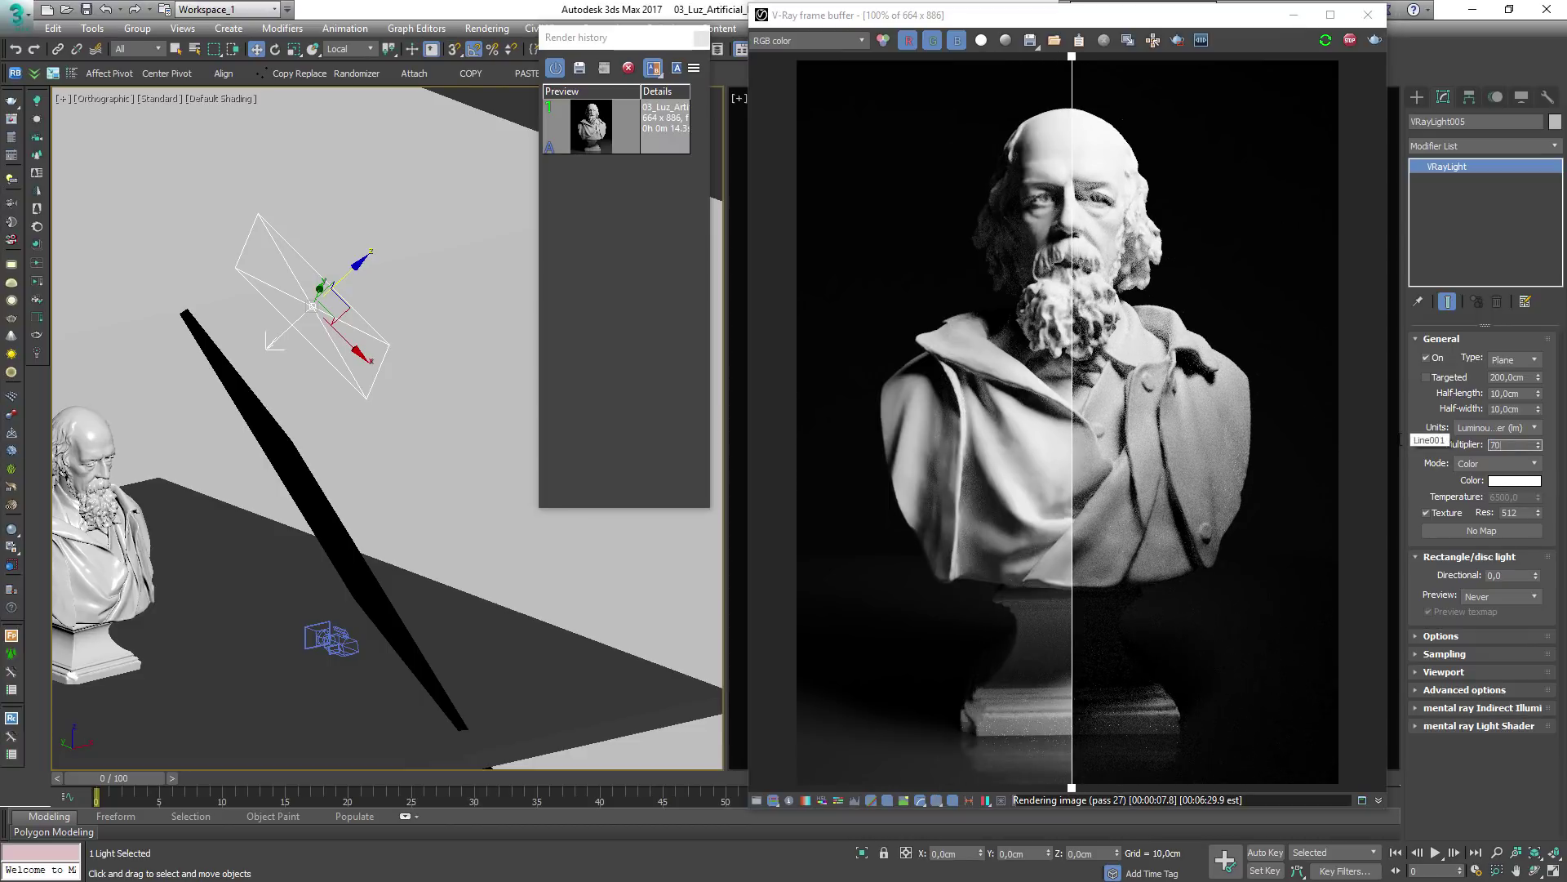
mouse_move(1073, 324)
mouse_down()
mouse_move(1256, 308)
mouse_move(770, 325)
mouse_move(1322, 316)
mouse_move(1069, 316)
mouse_up()
Close the render history, show the scene from the top, and slide the comparison divider fully off the render
scroll(417, 444, down, 5)
alt+middle_drag(416, 444, 535, 422)
click(700, 38)
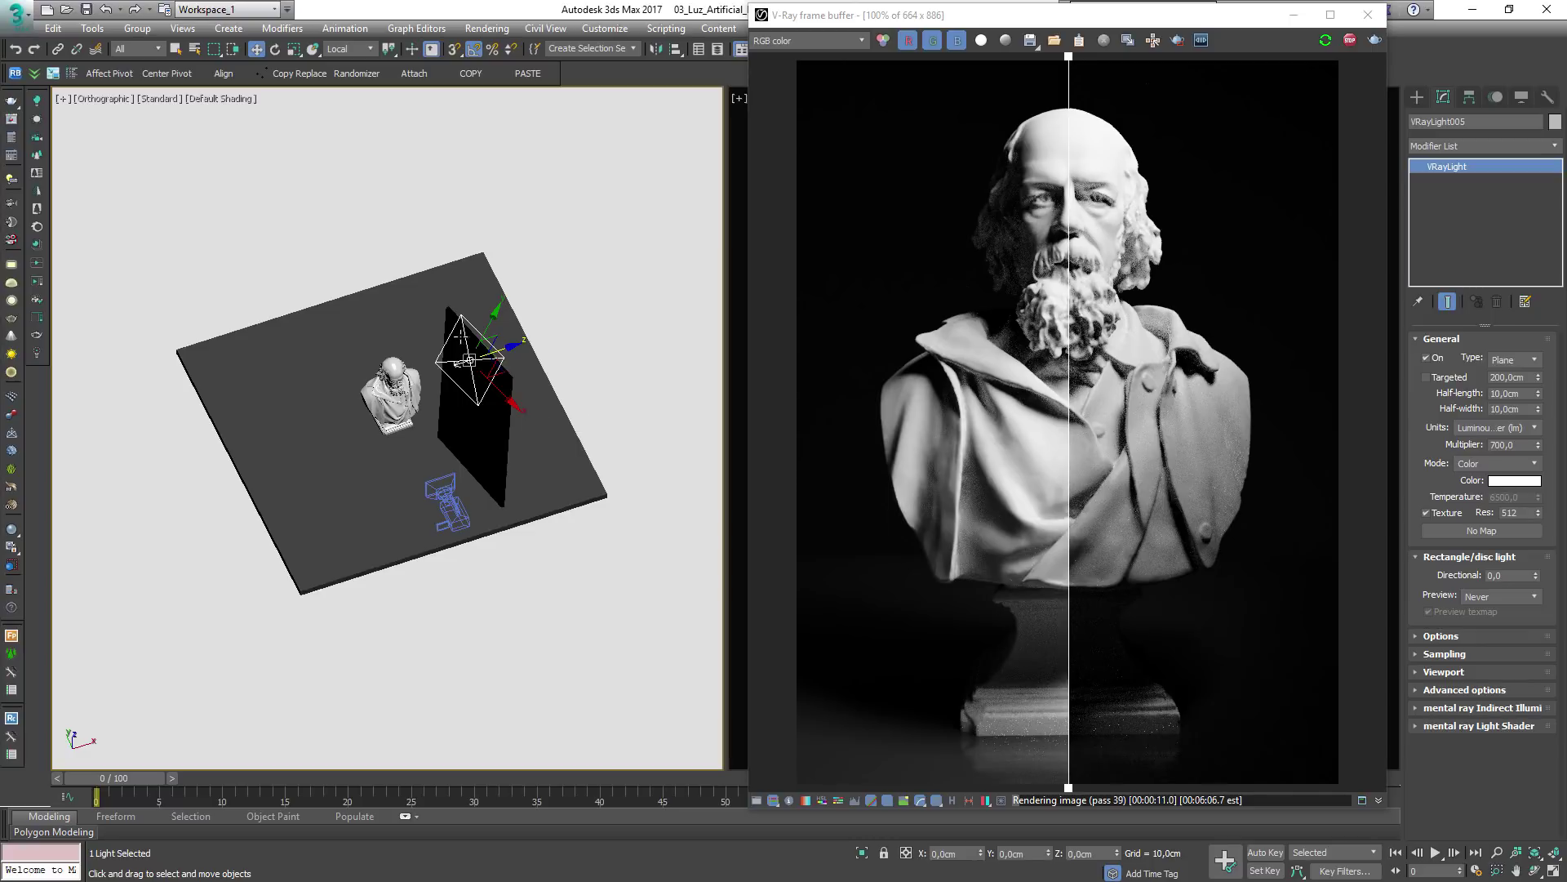
click(482, 425)
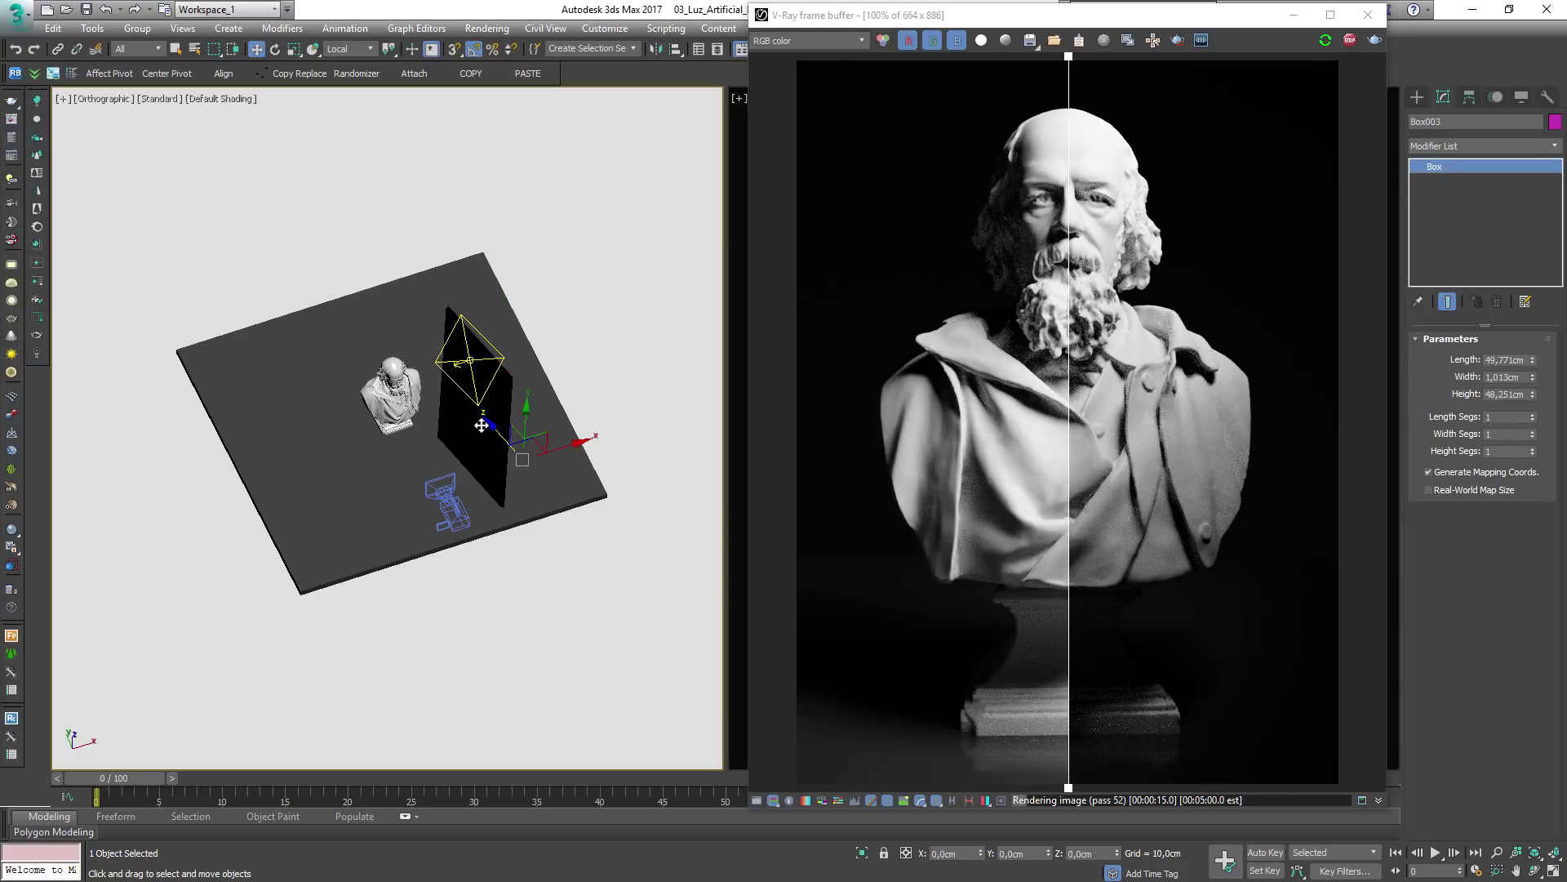
key(t)
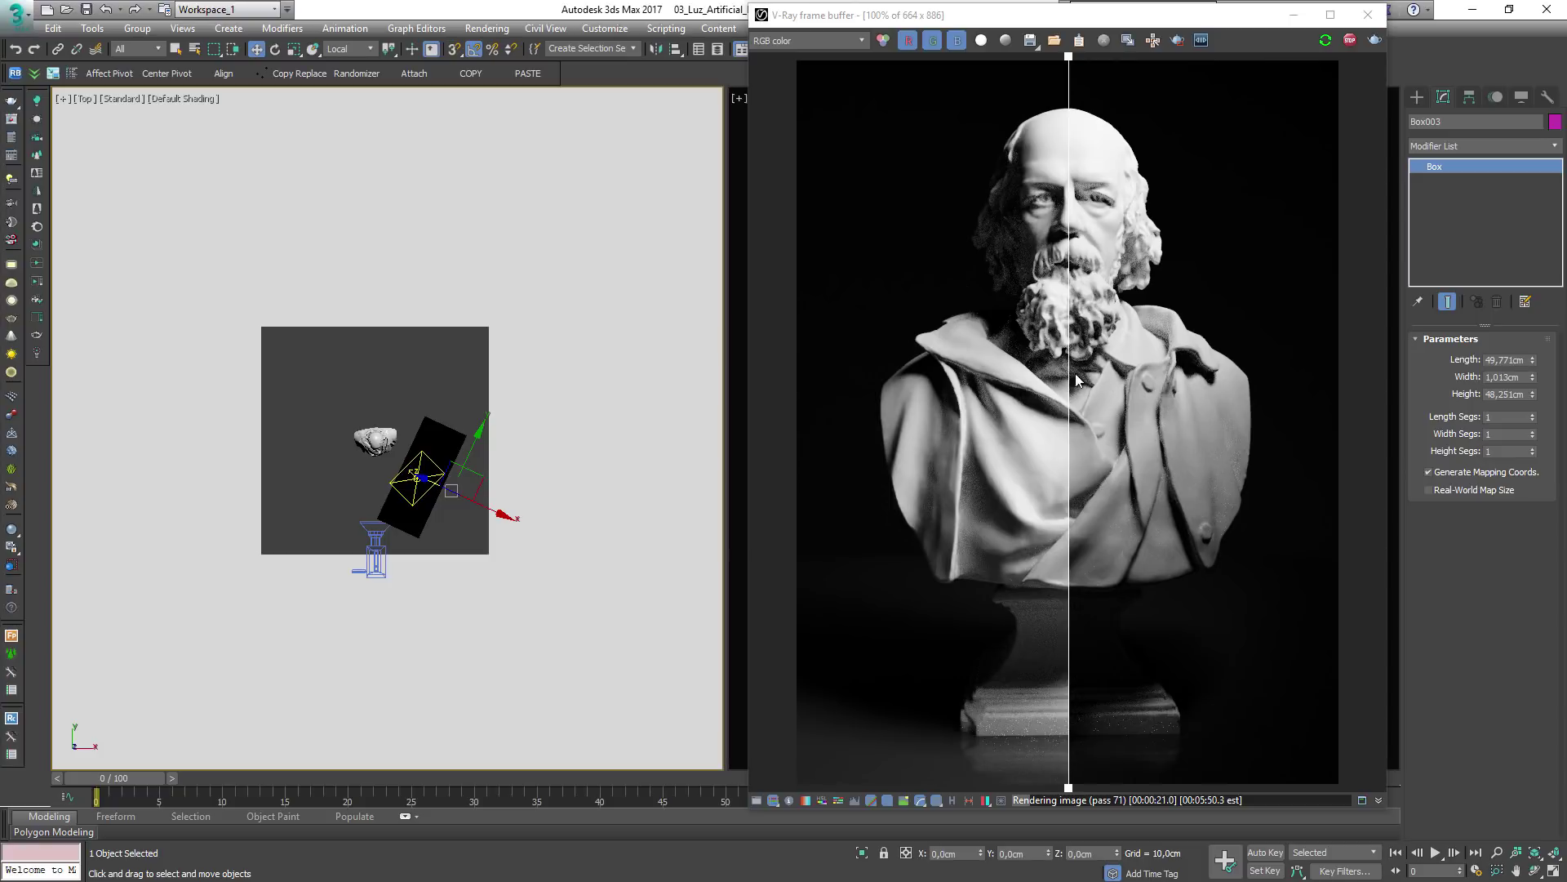
drag(1069, 384, 746, 391)
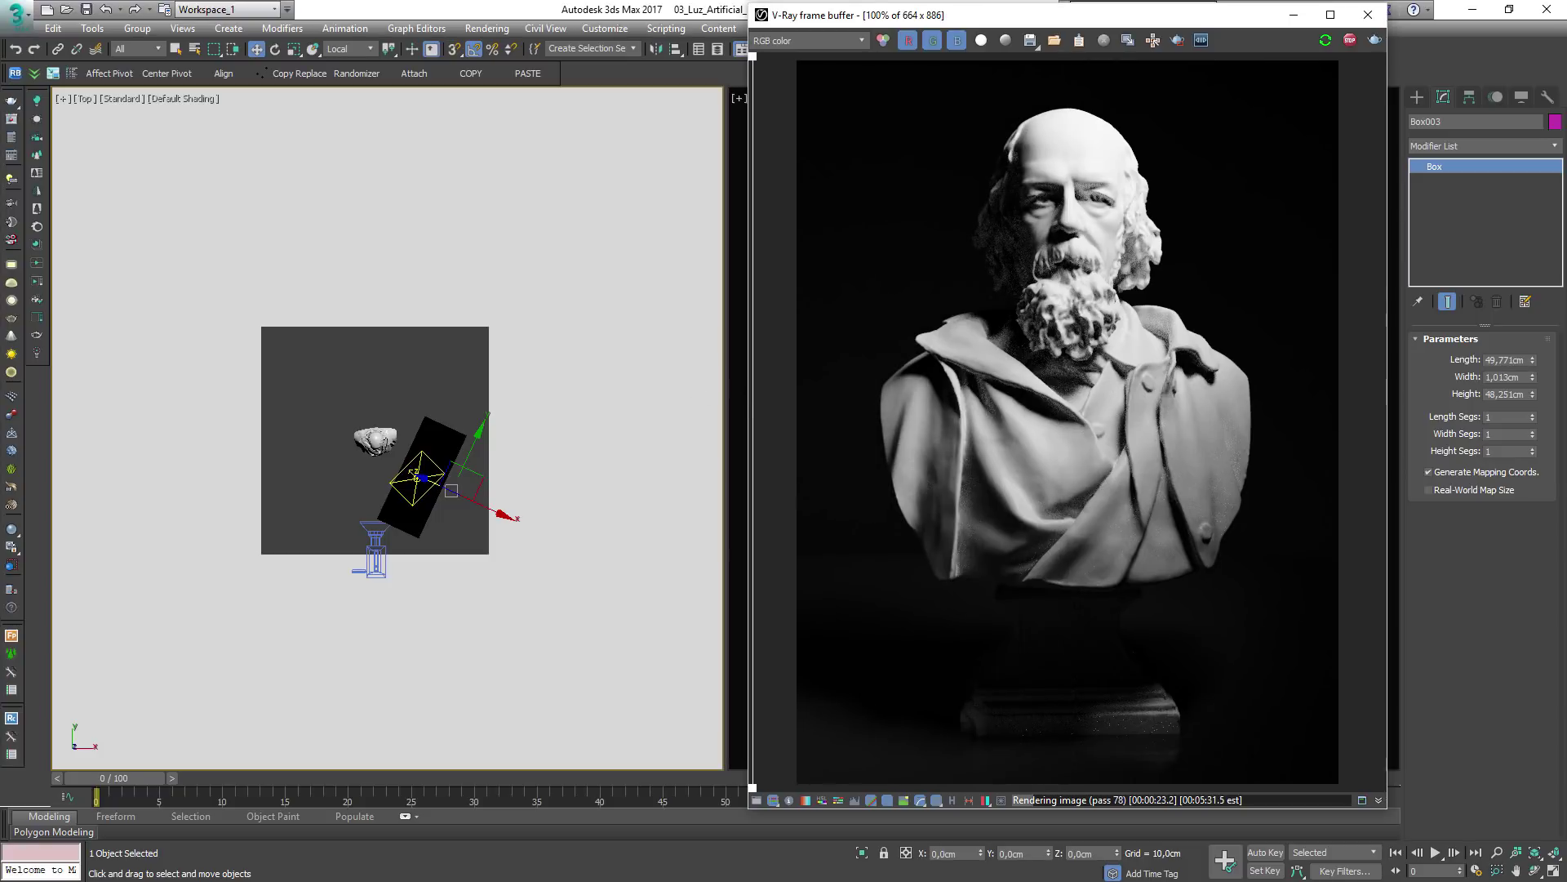
Create a tall thin box about 90 cm long and 2 cm wide on the opposite side of the bust from the black panel
click(1417, 98)
click(1450, 196)
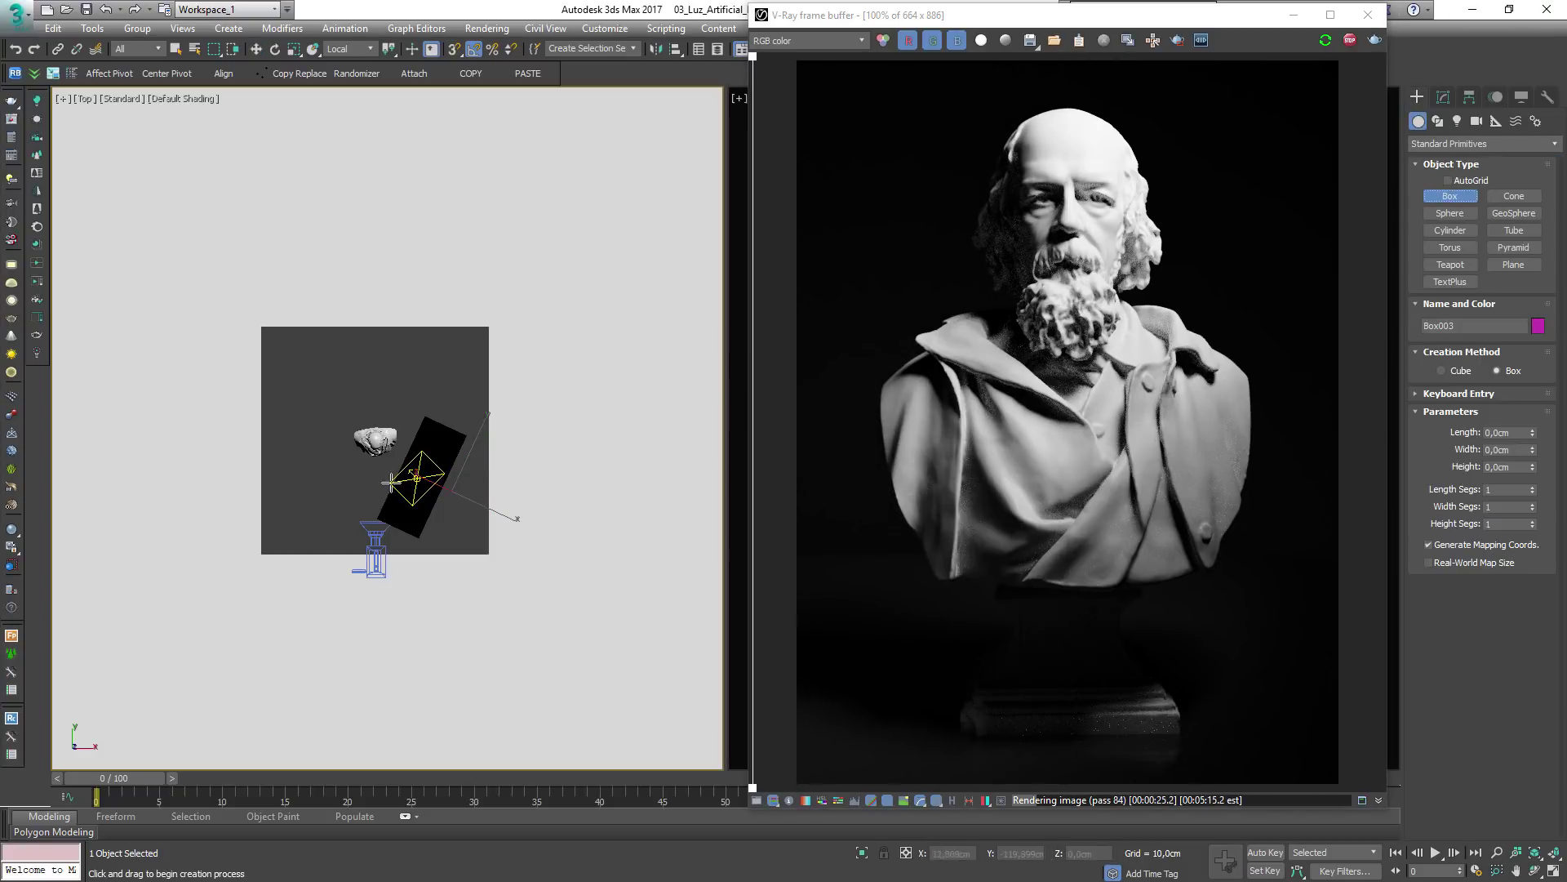
scroll(295, 469, up, 2)
mouse_move(292, 292)
mouse_down()
mouse_move(308, 584)
mouse_move(293, 581)
mouse_up()
click(307, 585)
key(F3)
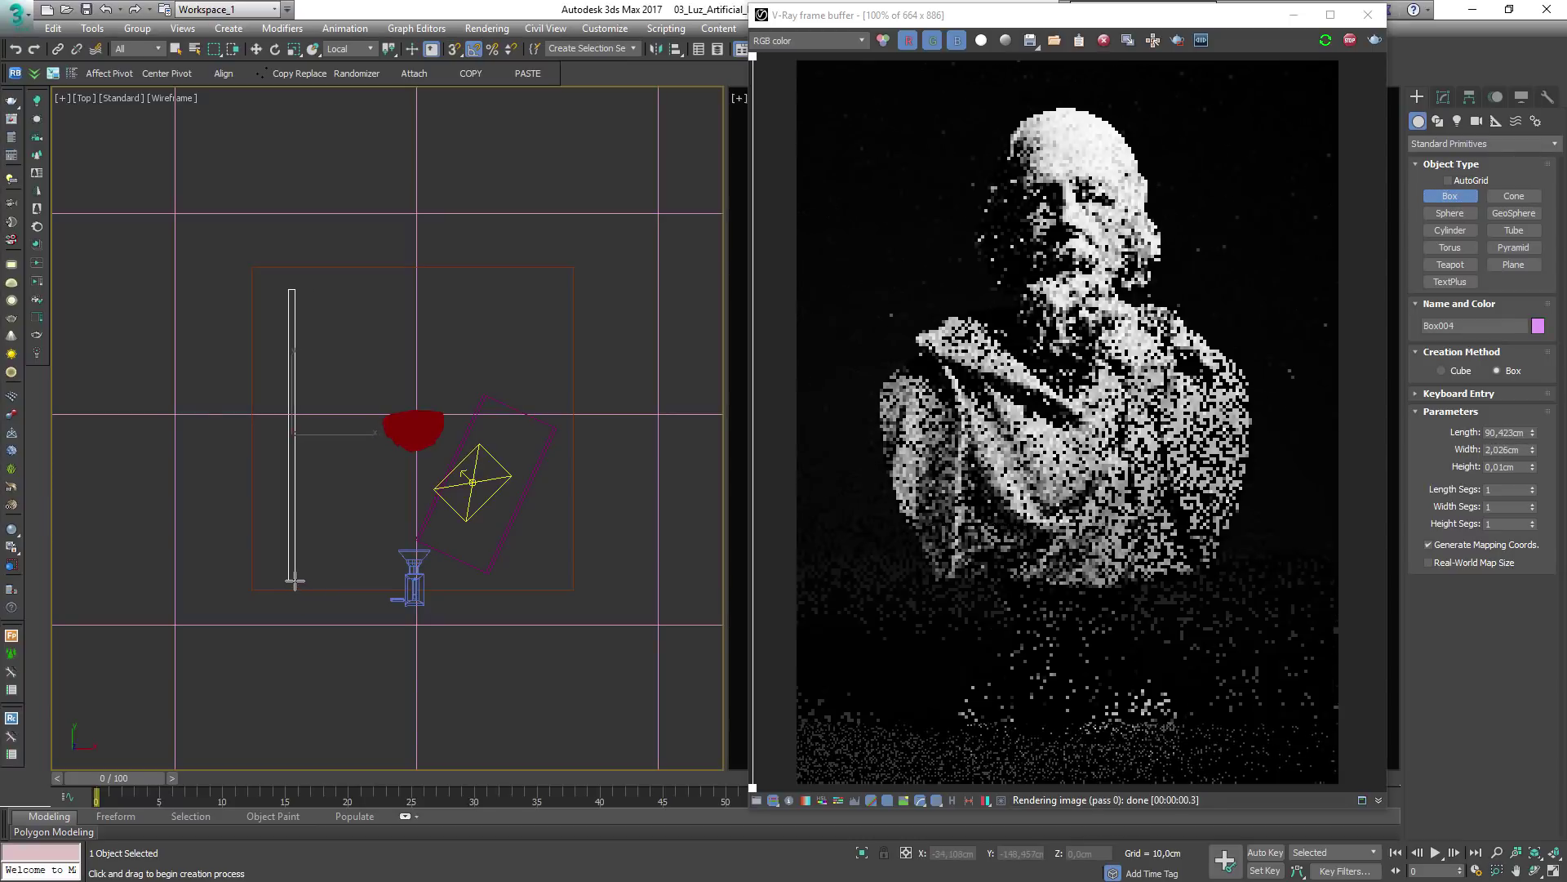
click(282, 394)
Raise the new box along its Z axis until it stands above the platform beside the bust
mouse_move(405, 467)
alt+middle_down()
mouse_move(374, 390)
mouse_move(397, 391)
alt+middle_up()
key(F3)
key(w)
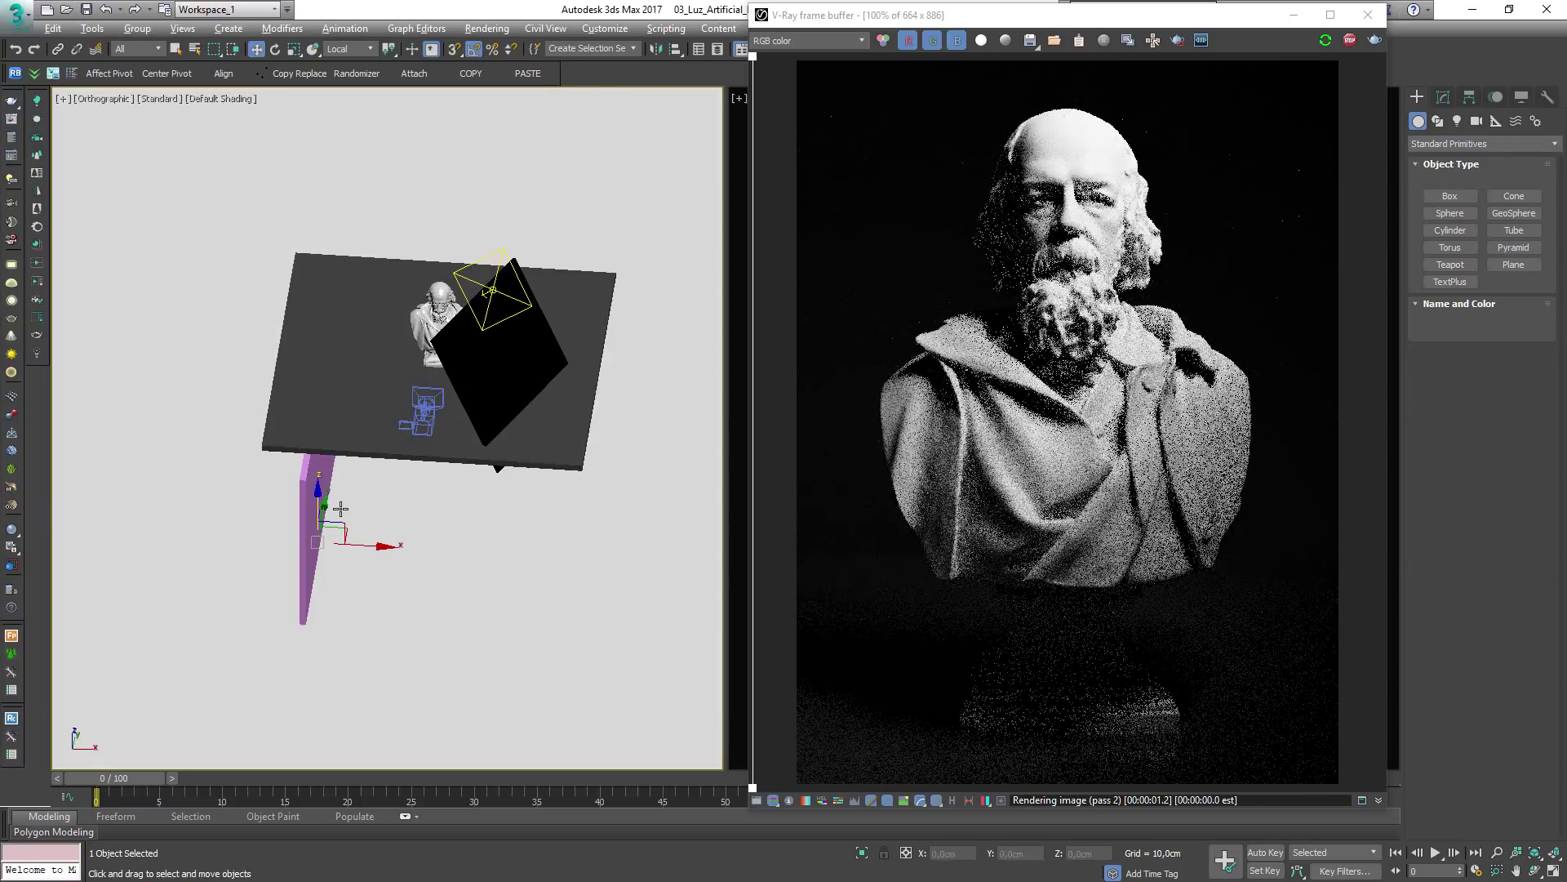
drag(319, 489, 326, 390)
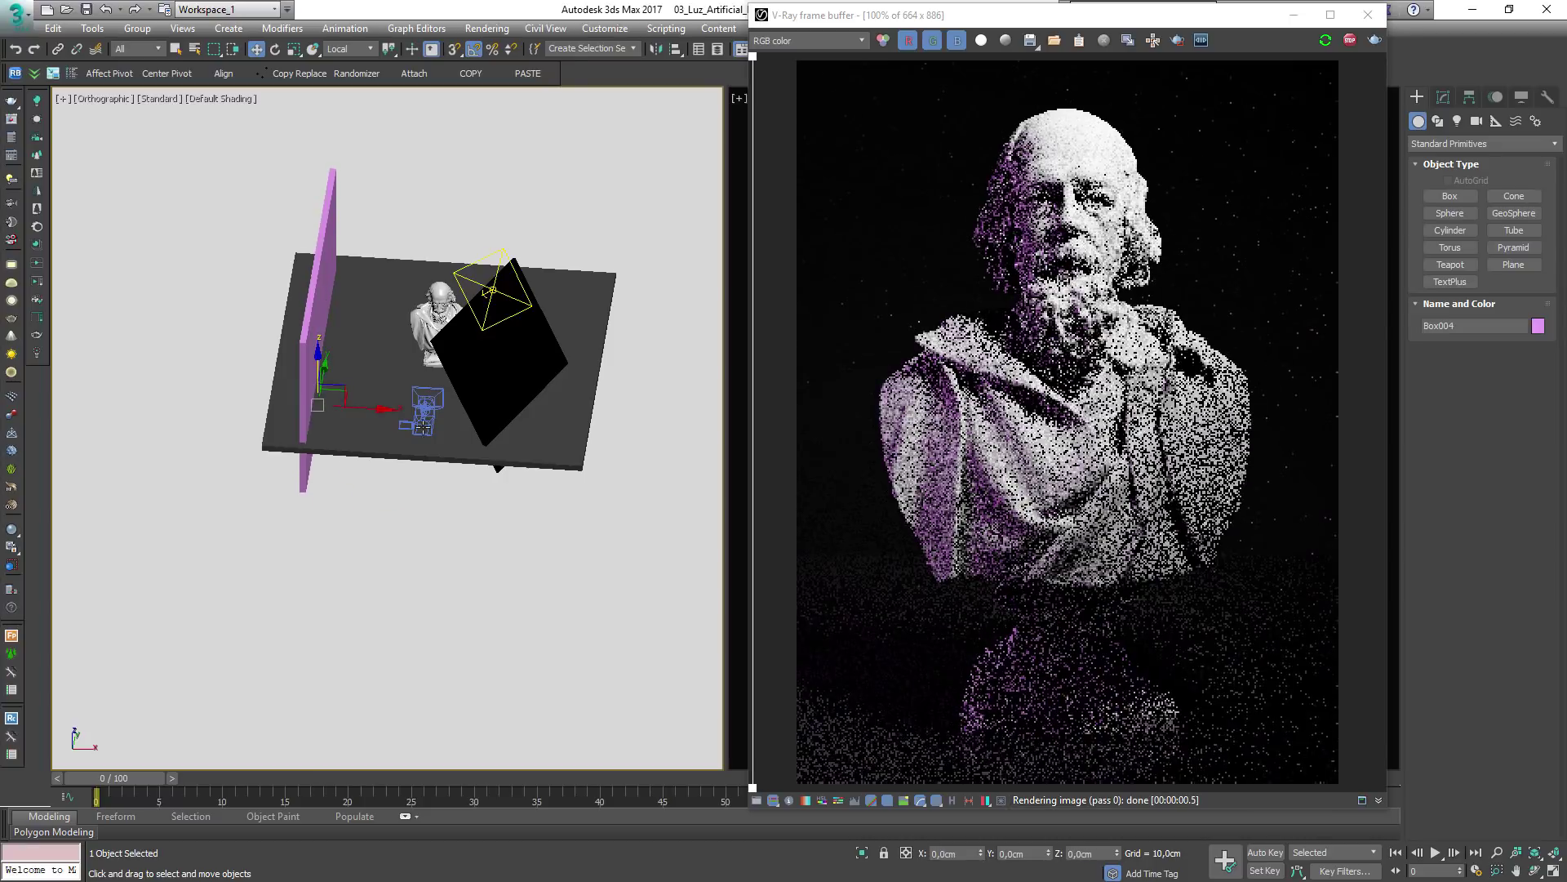
Assign a second VRayMtl to the new box and set its diffuse colour to pink, RGB 253, 10, 79
key(m)
double_click(591, 327)
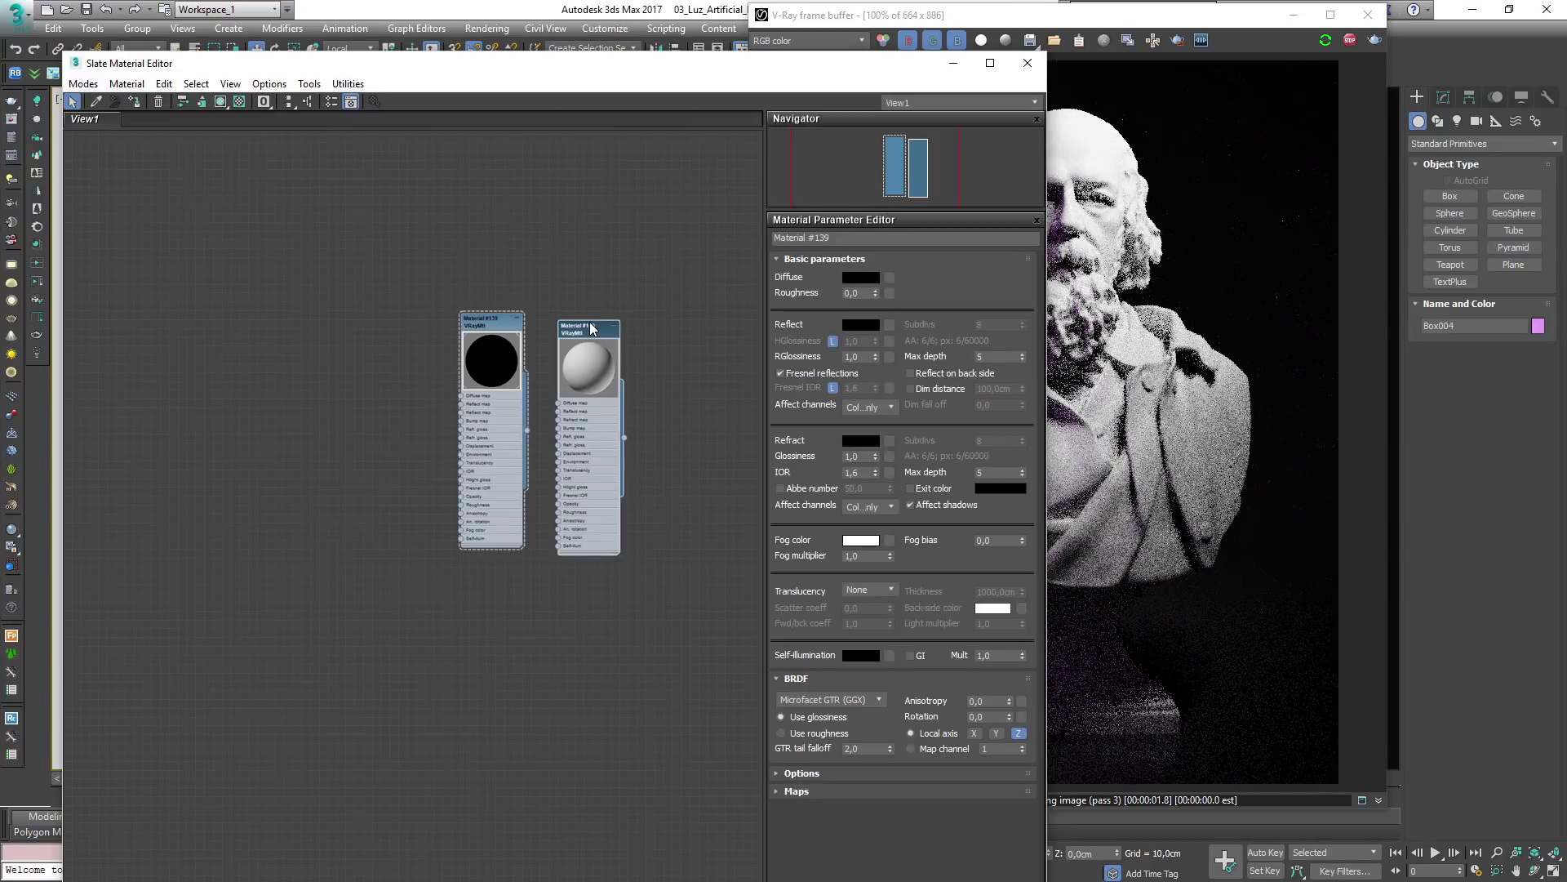
click(860, 278)
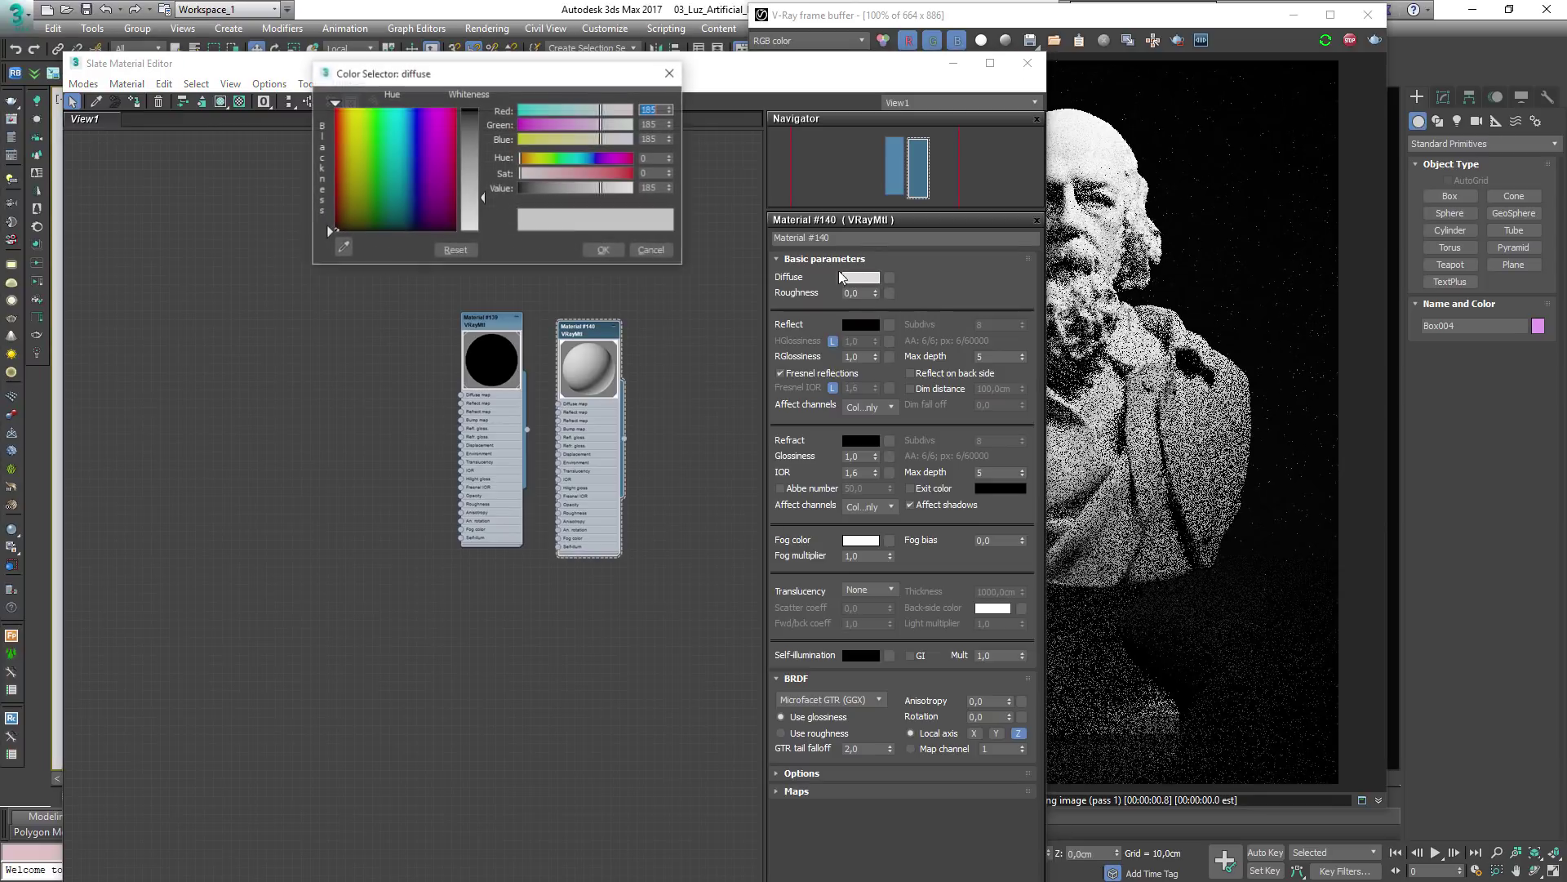
drag(443, 154, 451, 107)
drag(482, 198, 481, 111)
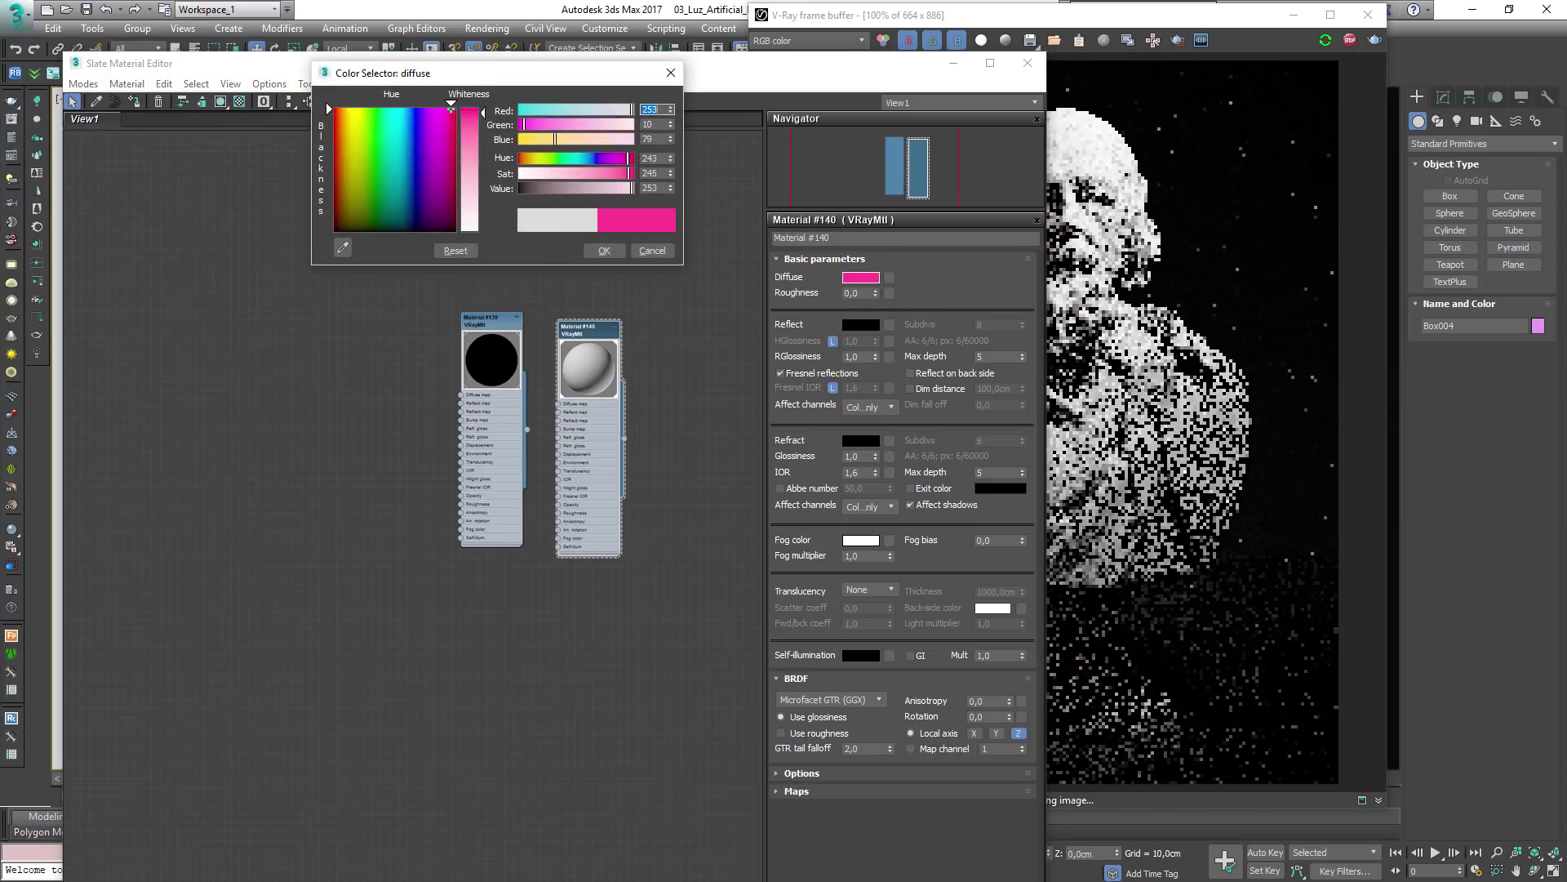
click(605, 252)
click(1027, 63)
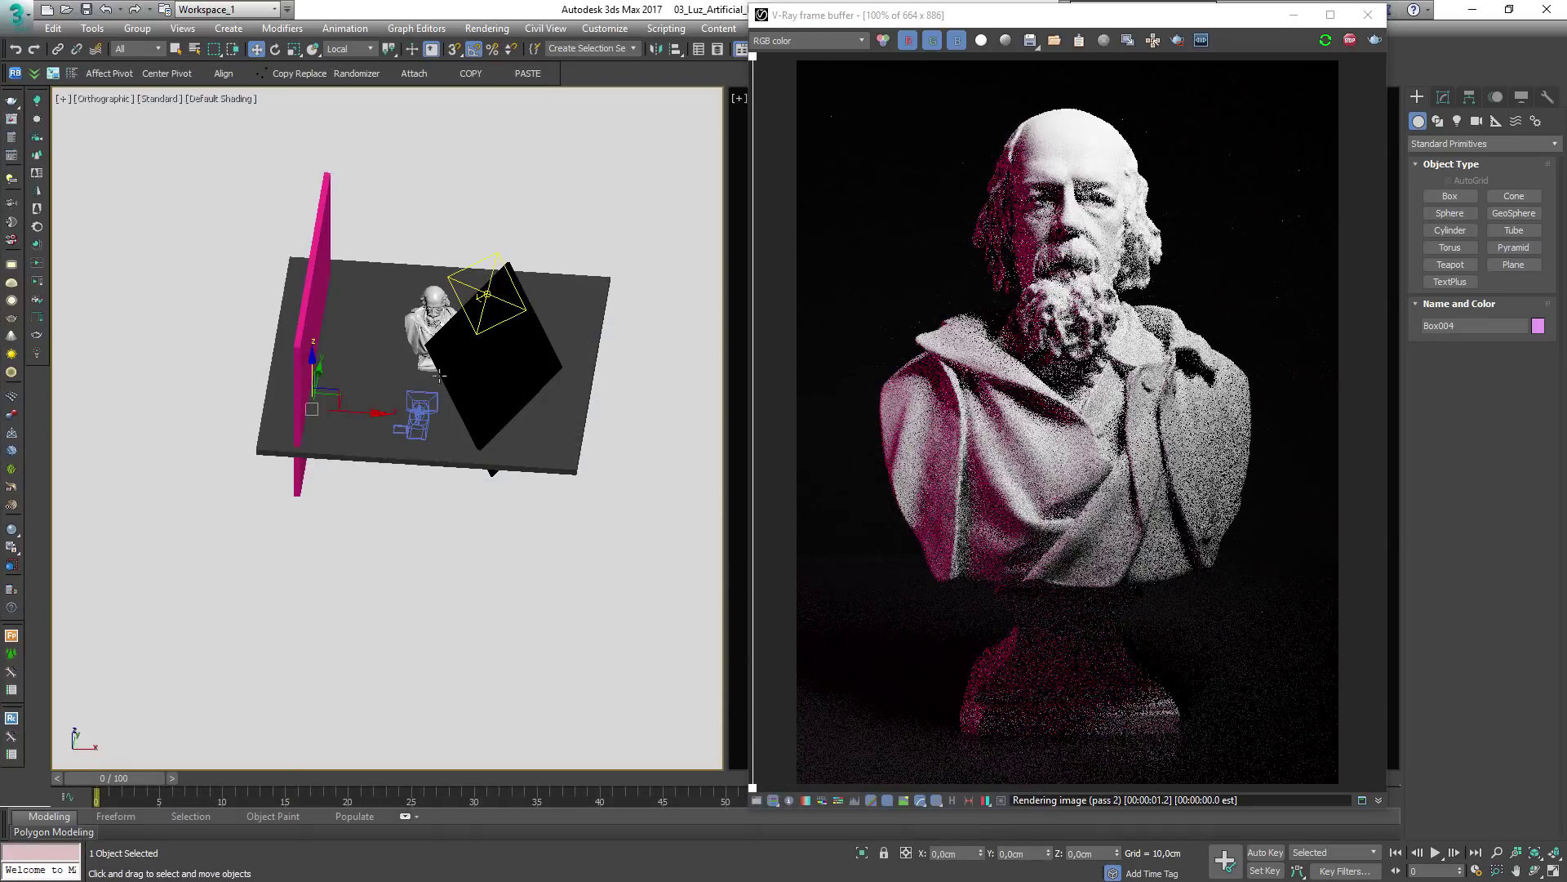
Move the pink panel along its X axis toward the bust, far out past the platform, and back onto the platform
alt+middle_drag(363, 445, 514, 441)
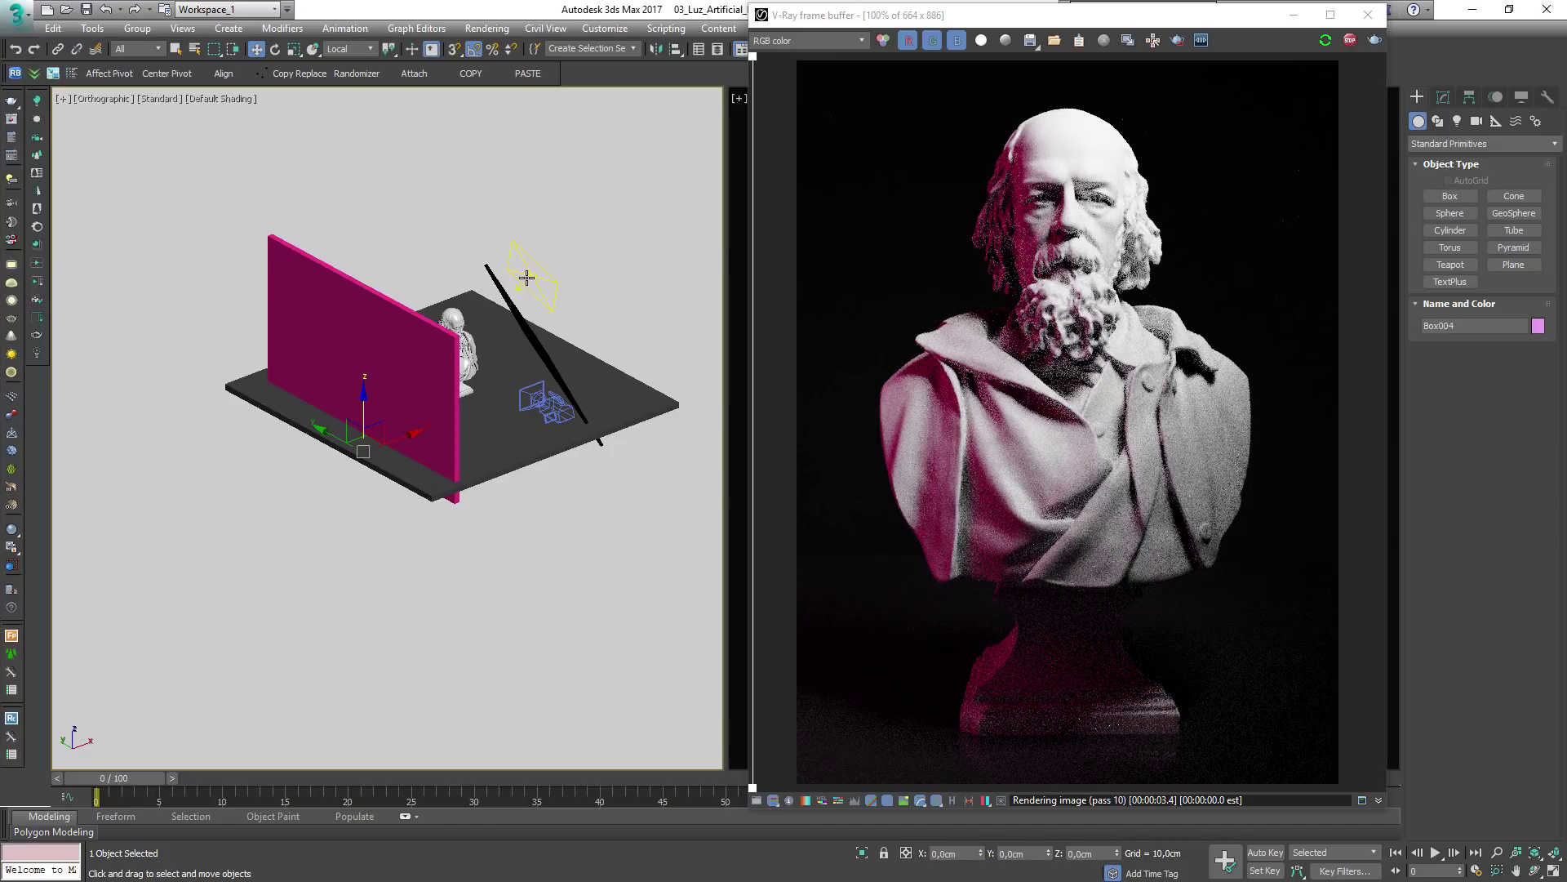
alt+middle_drag(527, 278, 389, 327)
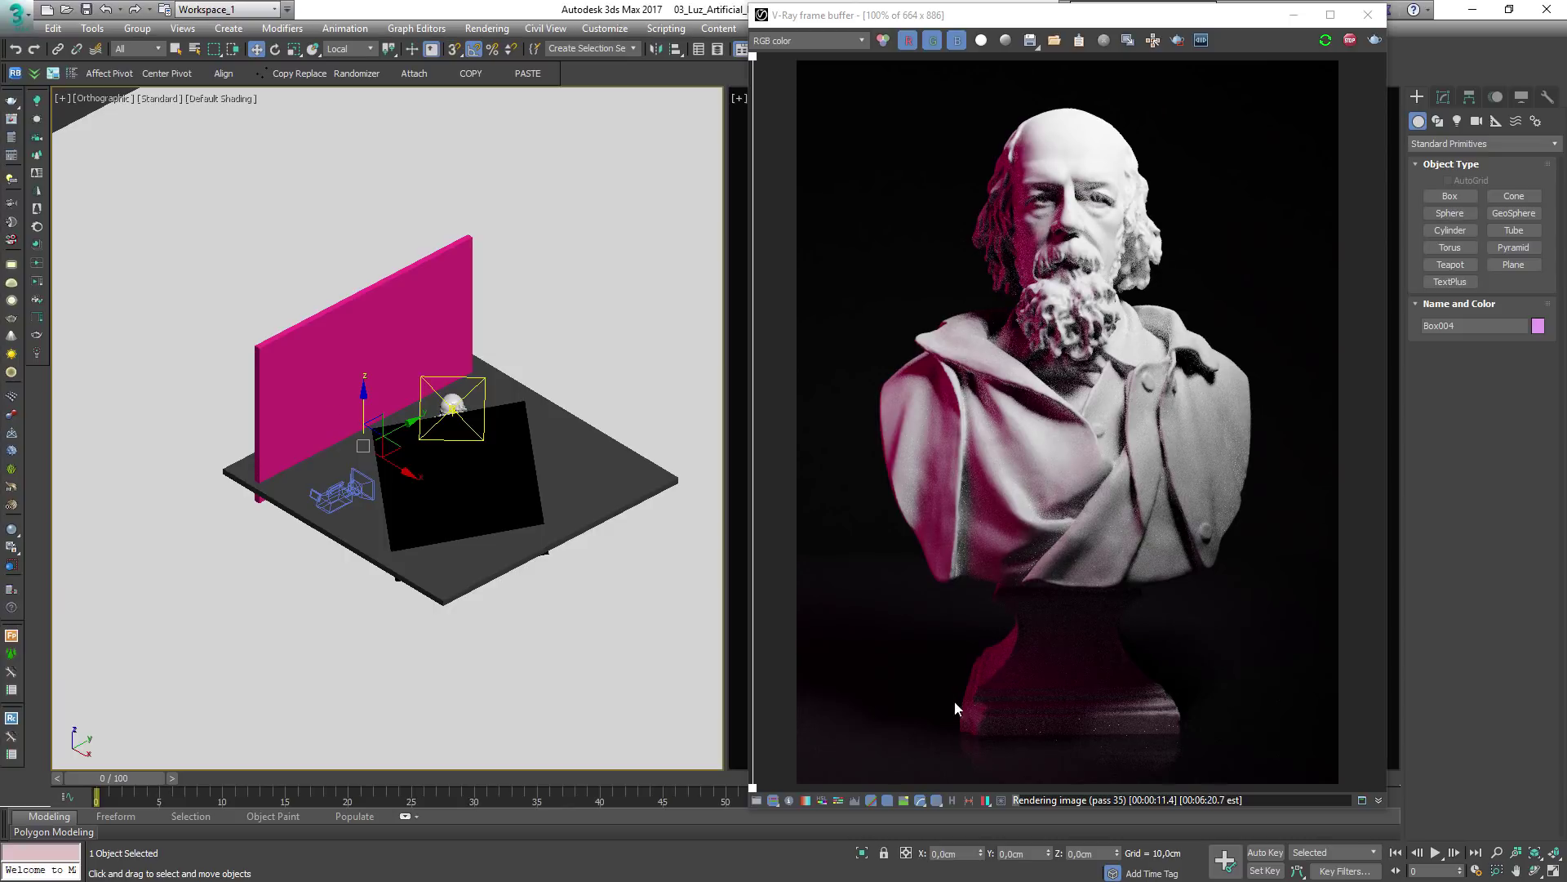
alt+middle_drag(291, 367, 415, 377)
scroll(436, 430, up, 3)
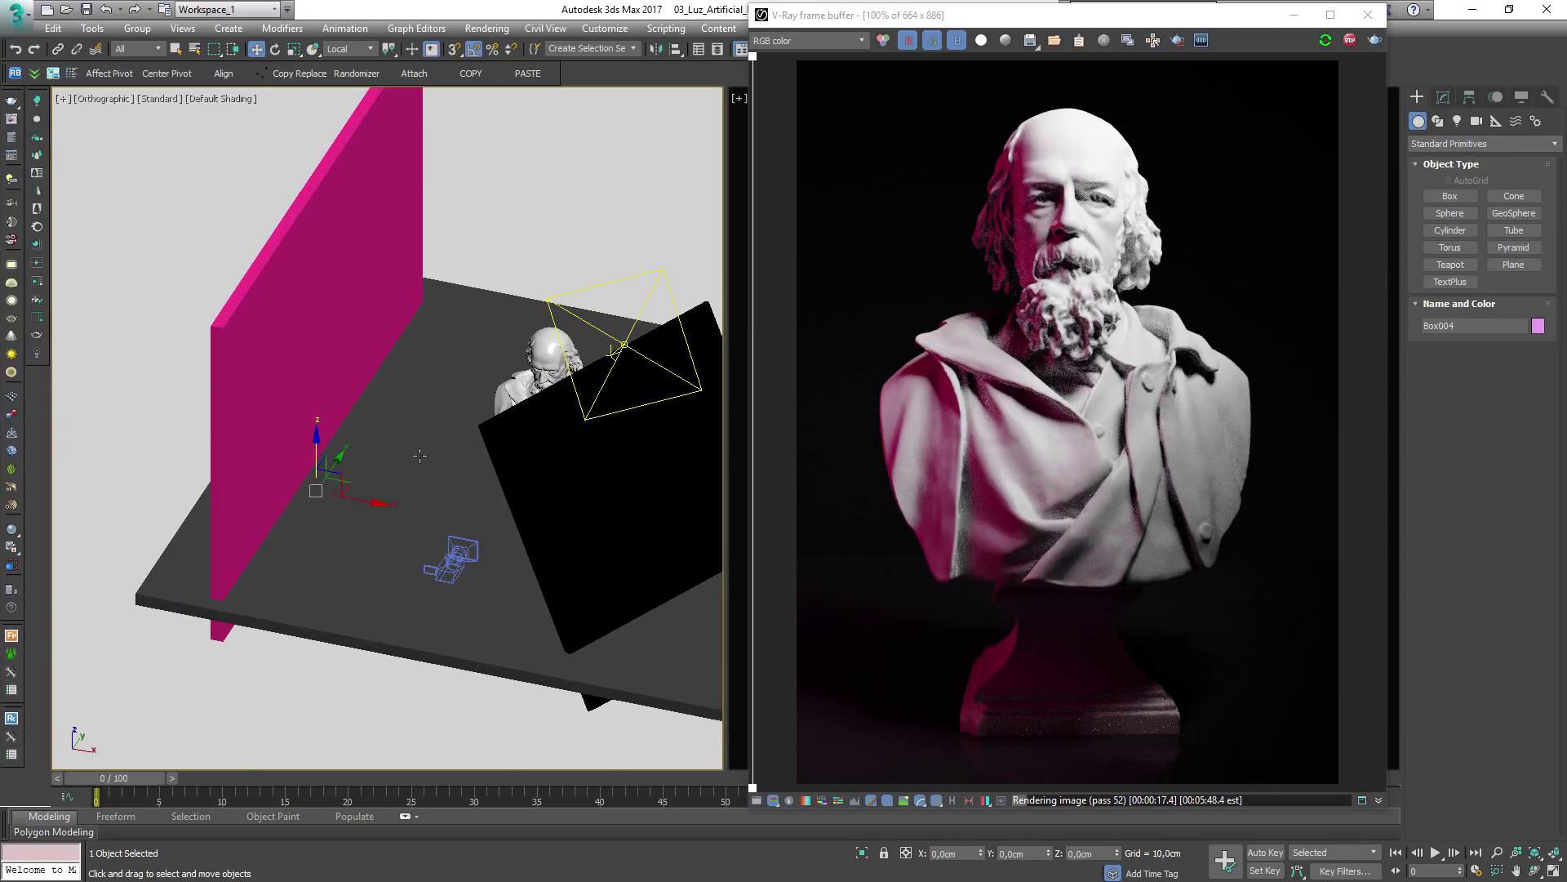
drag(374, 504, 497, 520)
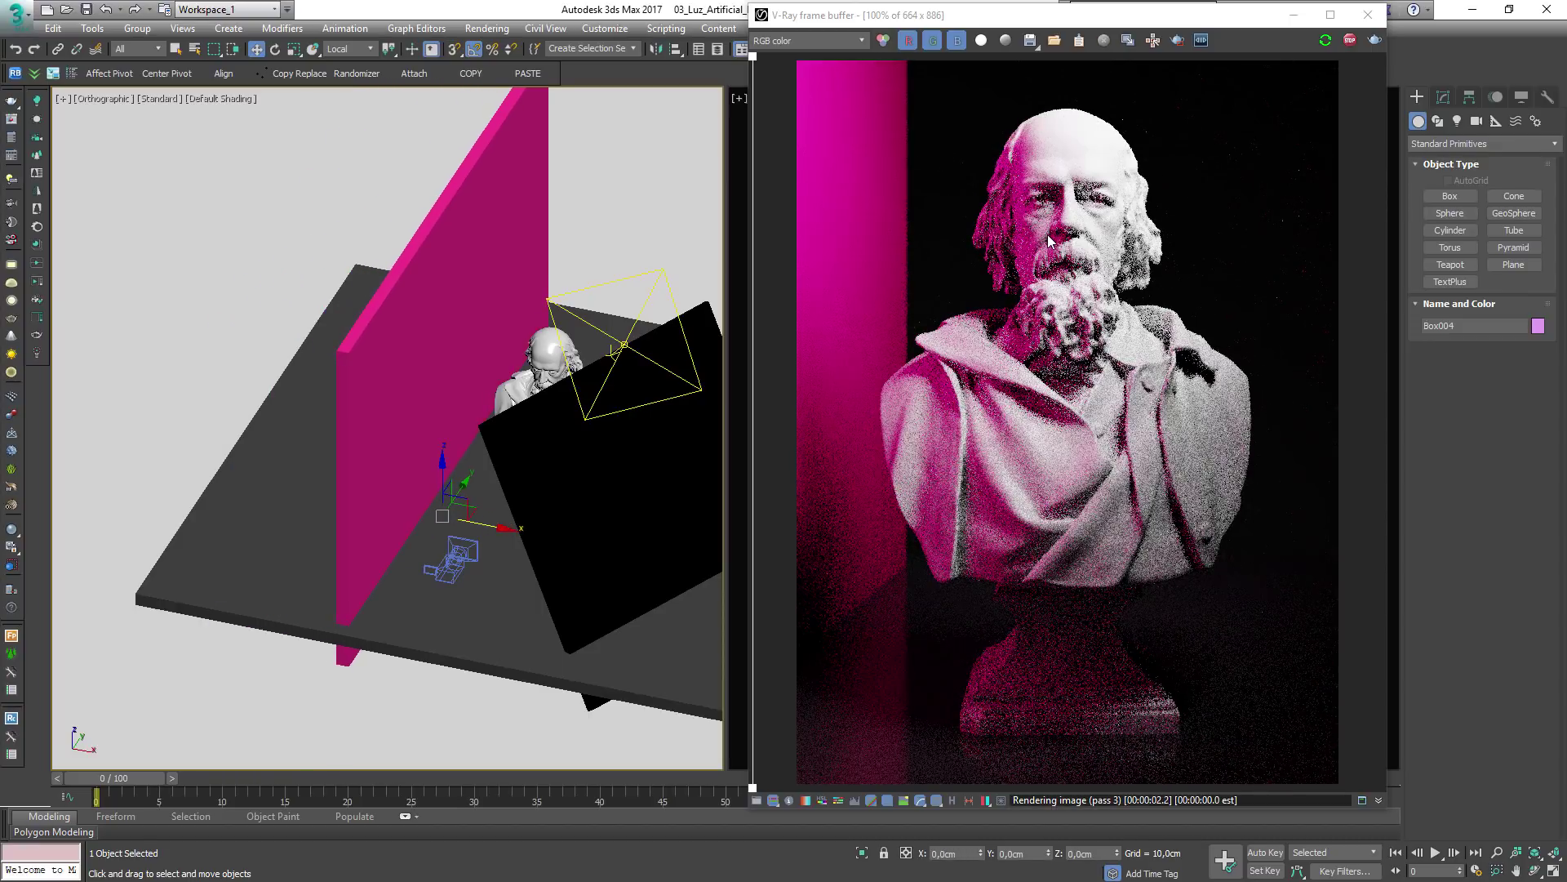
drag(463, 517, 132, 454)
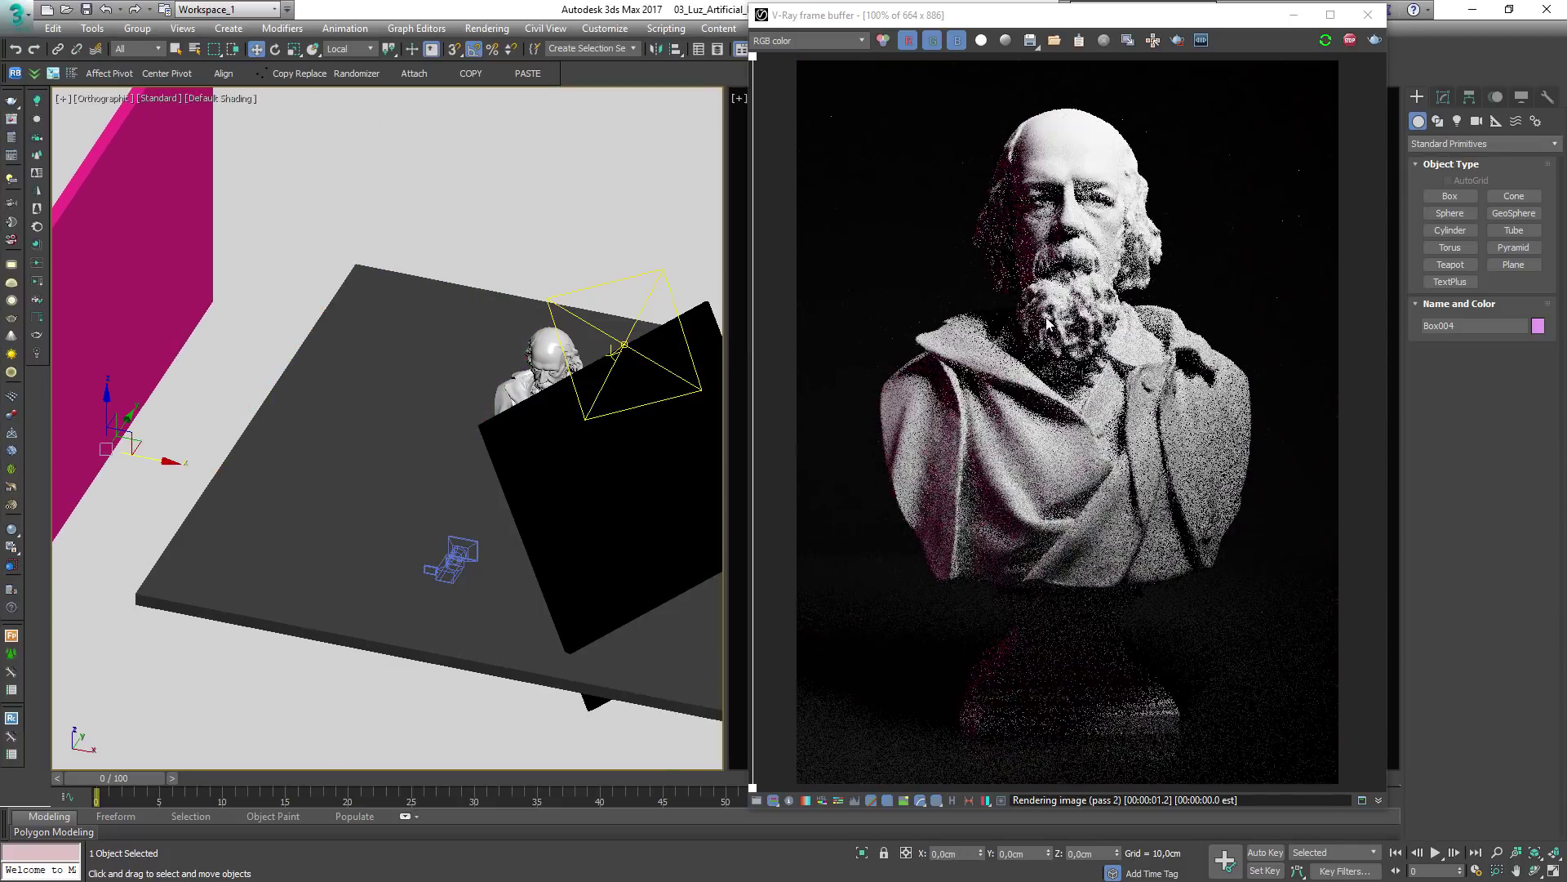
drag(167, 454, 447, 495)
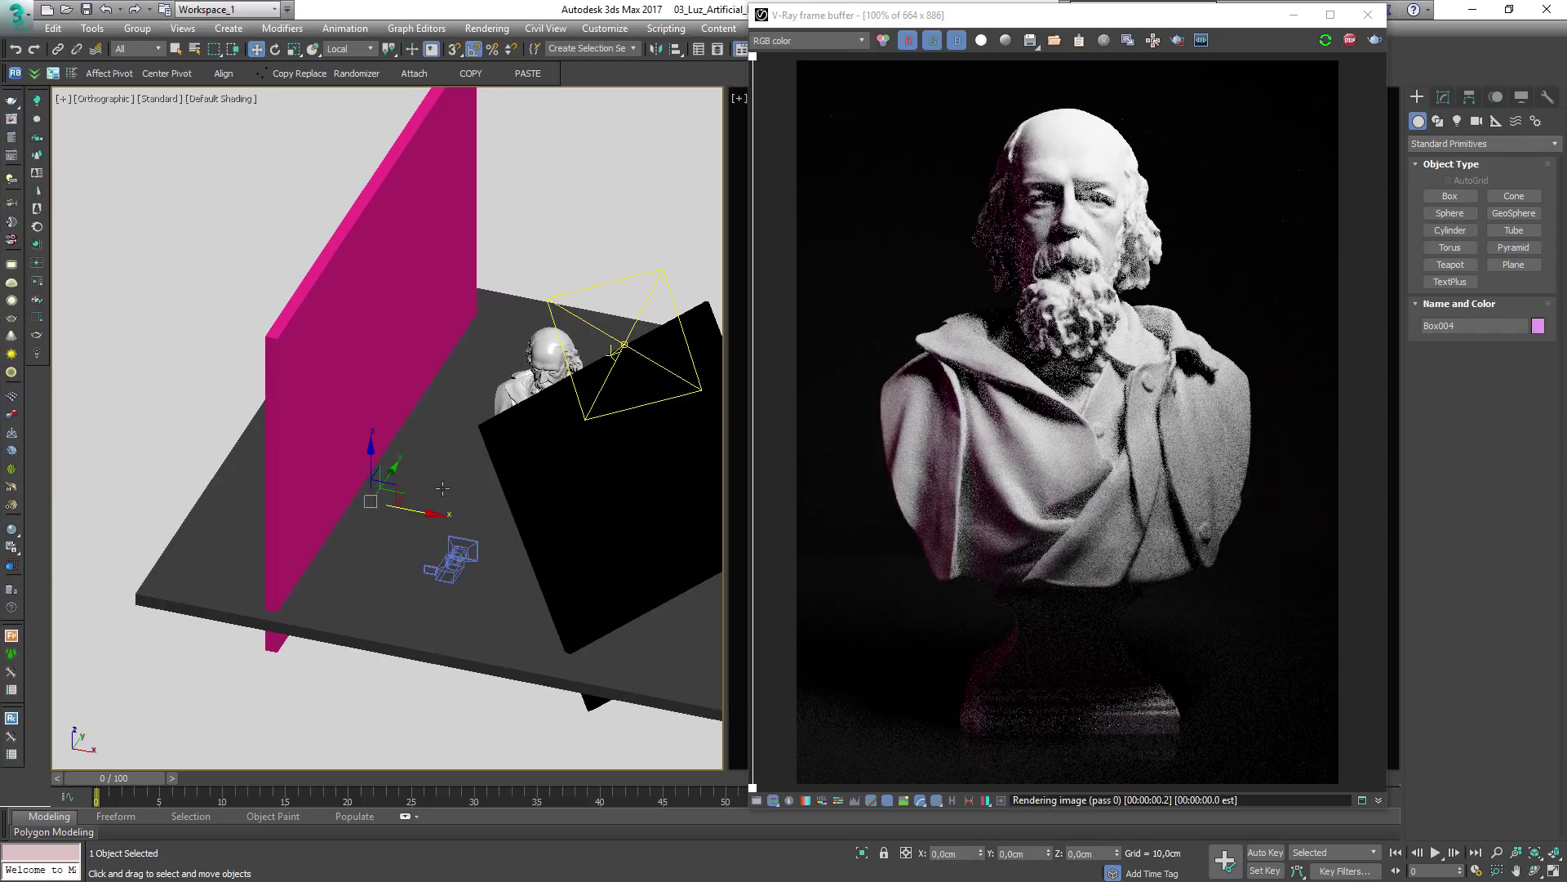
Scale the pink panel down and adjust its height so it stands as a smaller reflector beside the bust
alt+middle_drag(446, 495, 322, 499)
key(r)
drag(322, 500, 328, 546)
alt+middle_drag(328, 545, 445, 457)
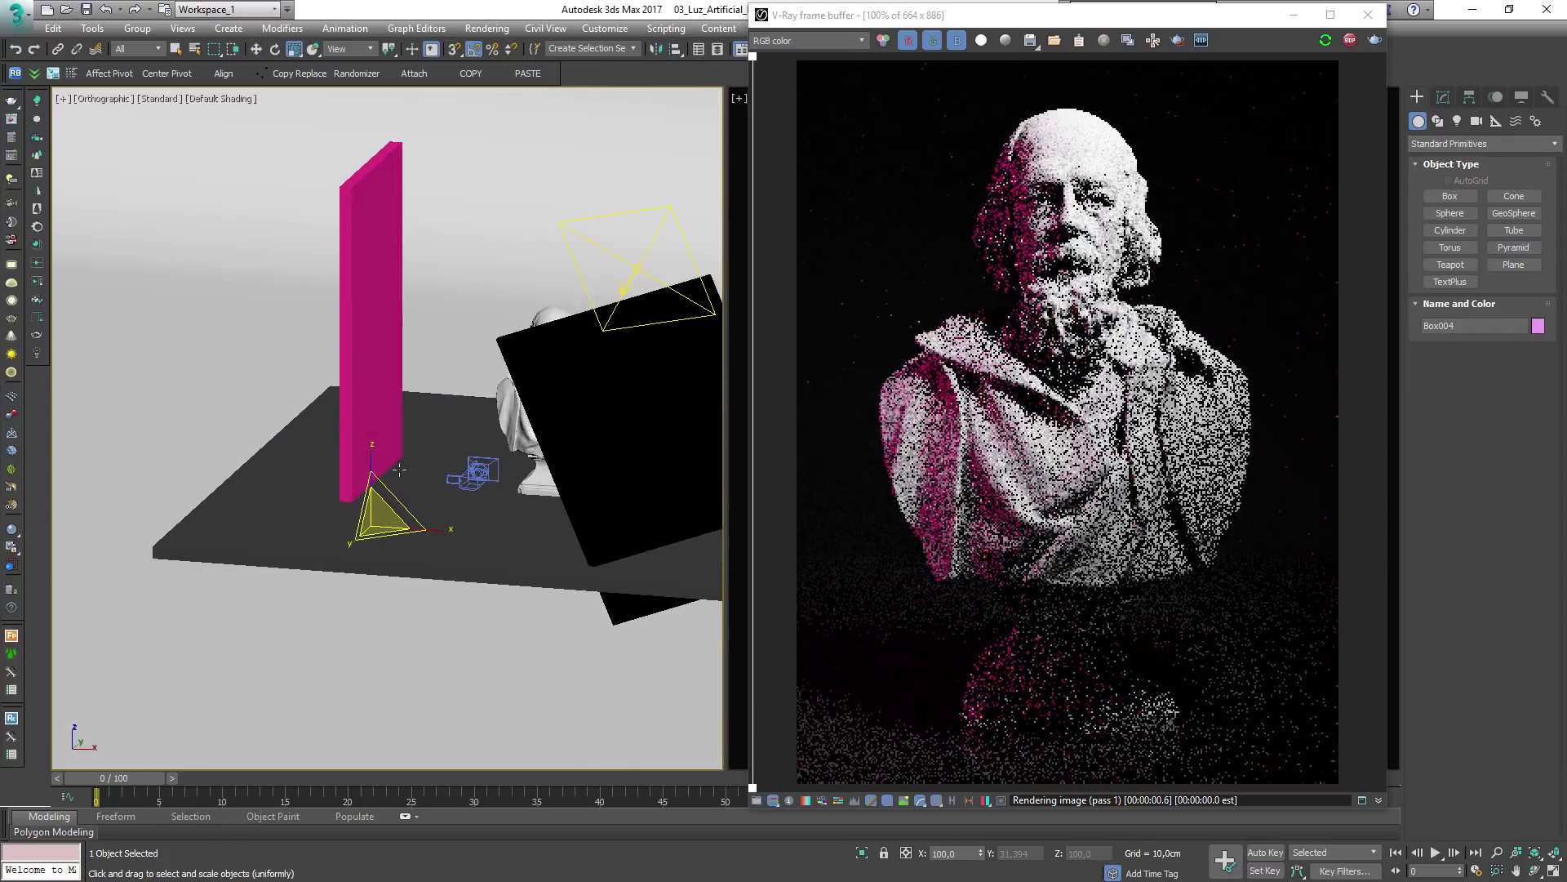
drag(371, 455, 393, 420)
key(w)
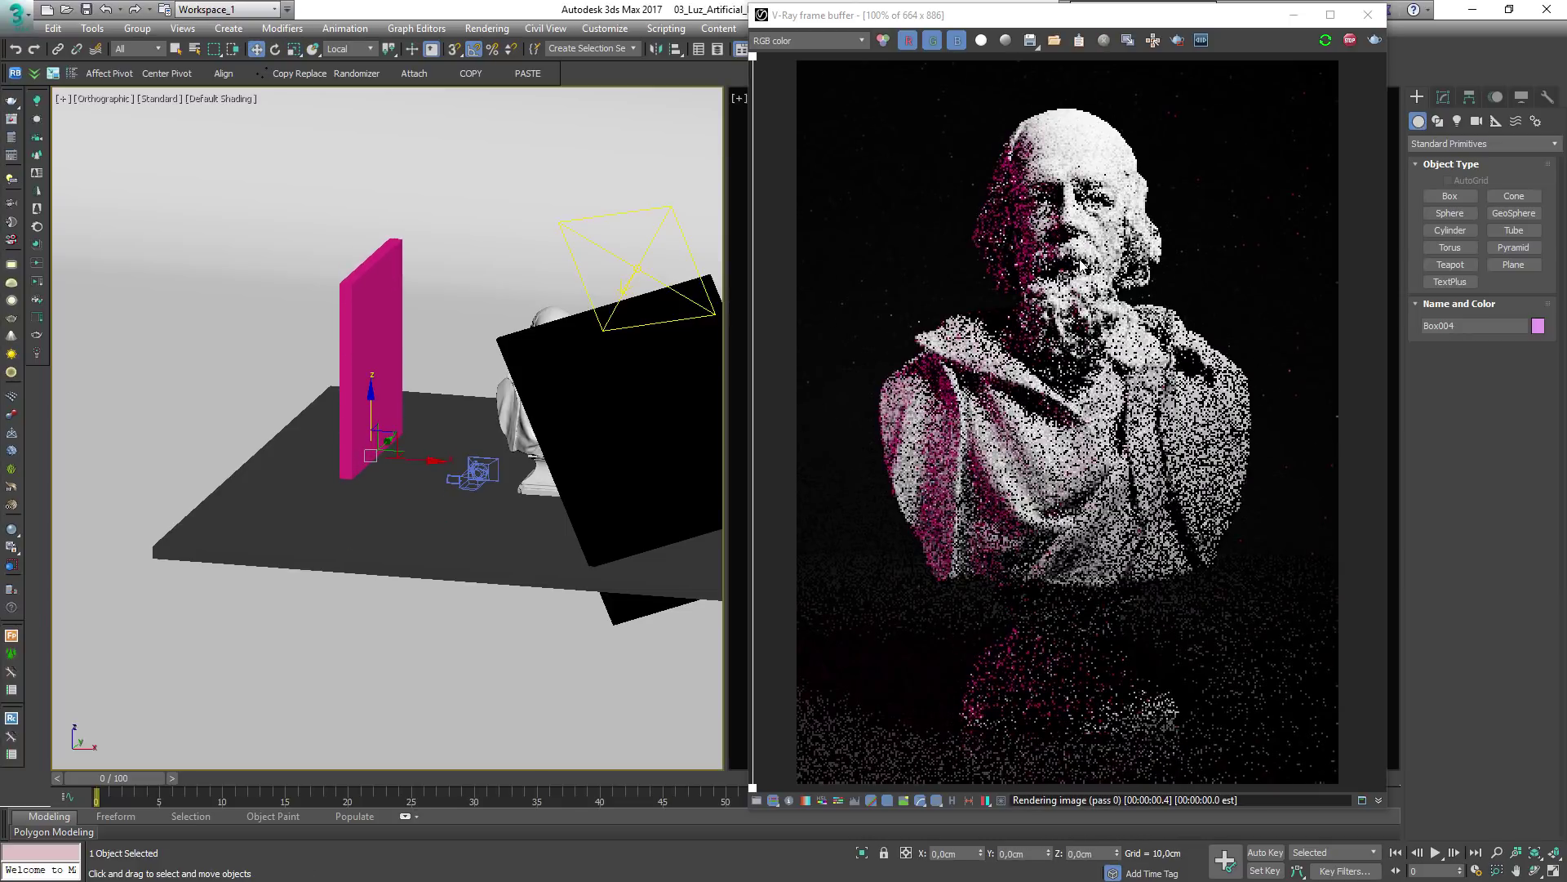
Scale the pink panel up to about 255% and lower it along Z until its base passes below the platform
alt+middle_drag(457, 408, 392, 376)
key(r)
drag(371, 384, 391, 309)
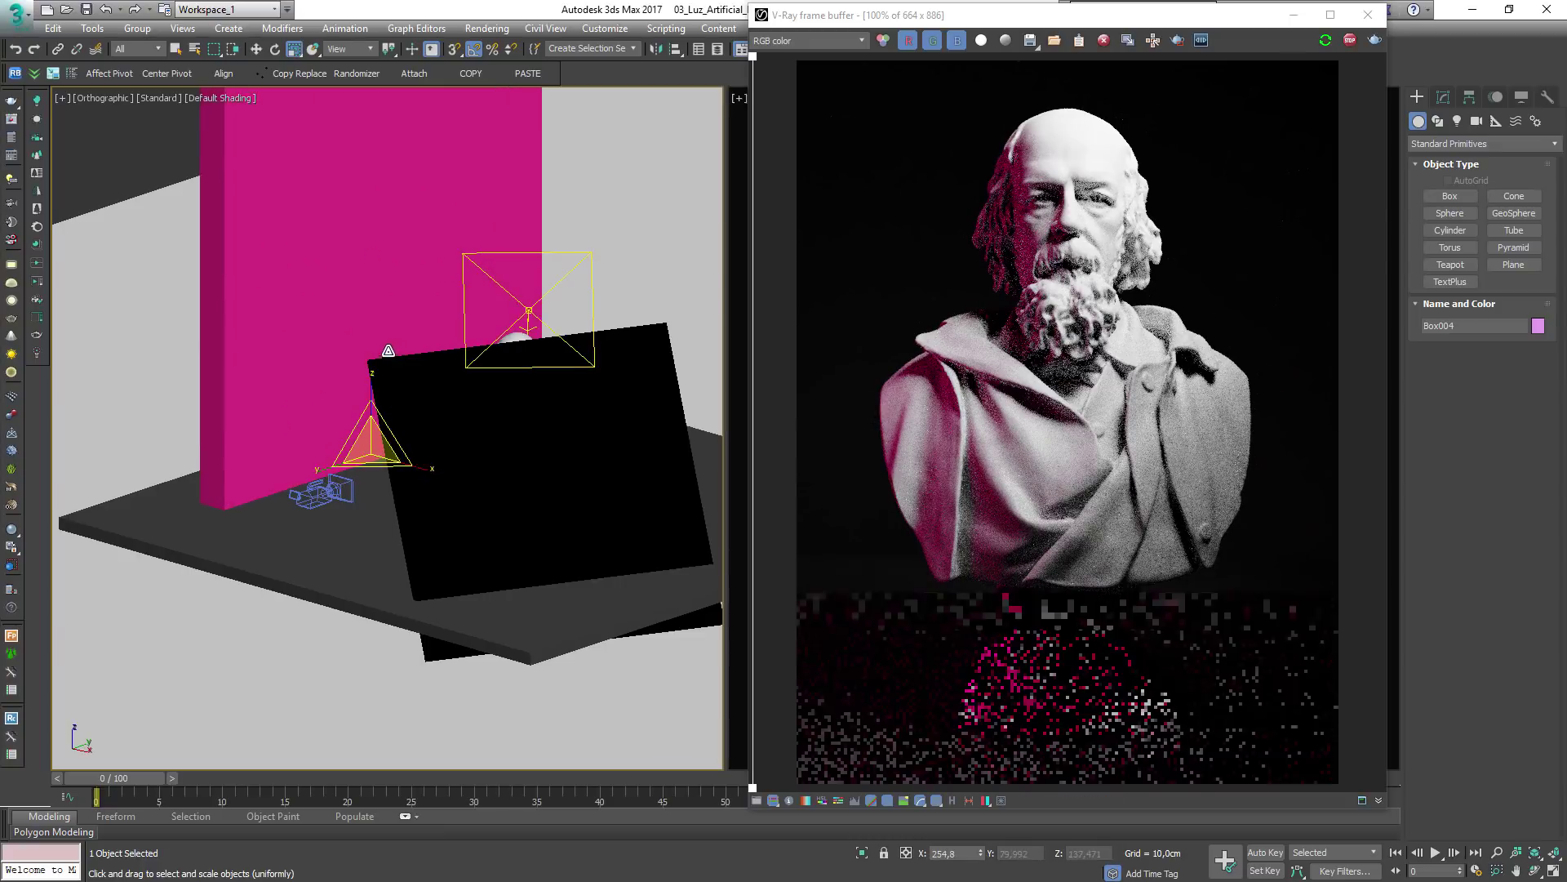
key(w)
drag(368, 402, 370, 502)
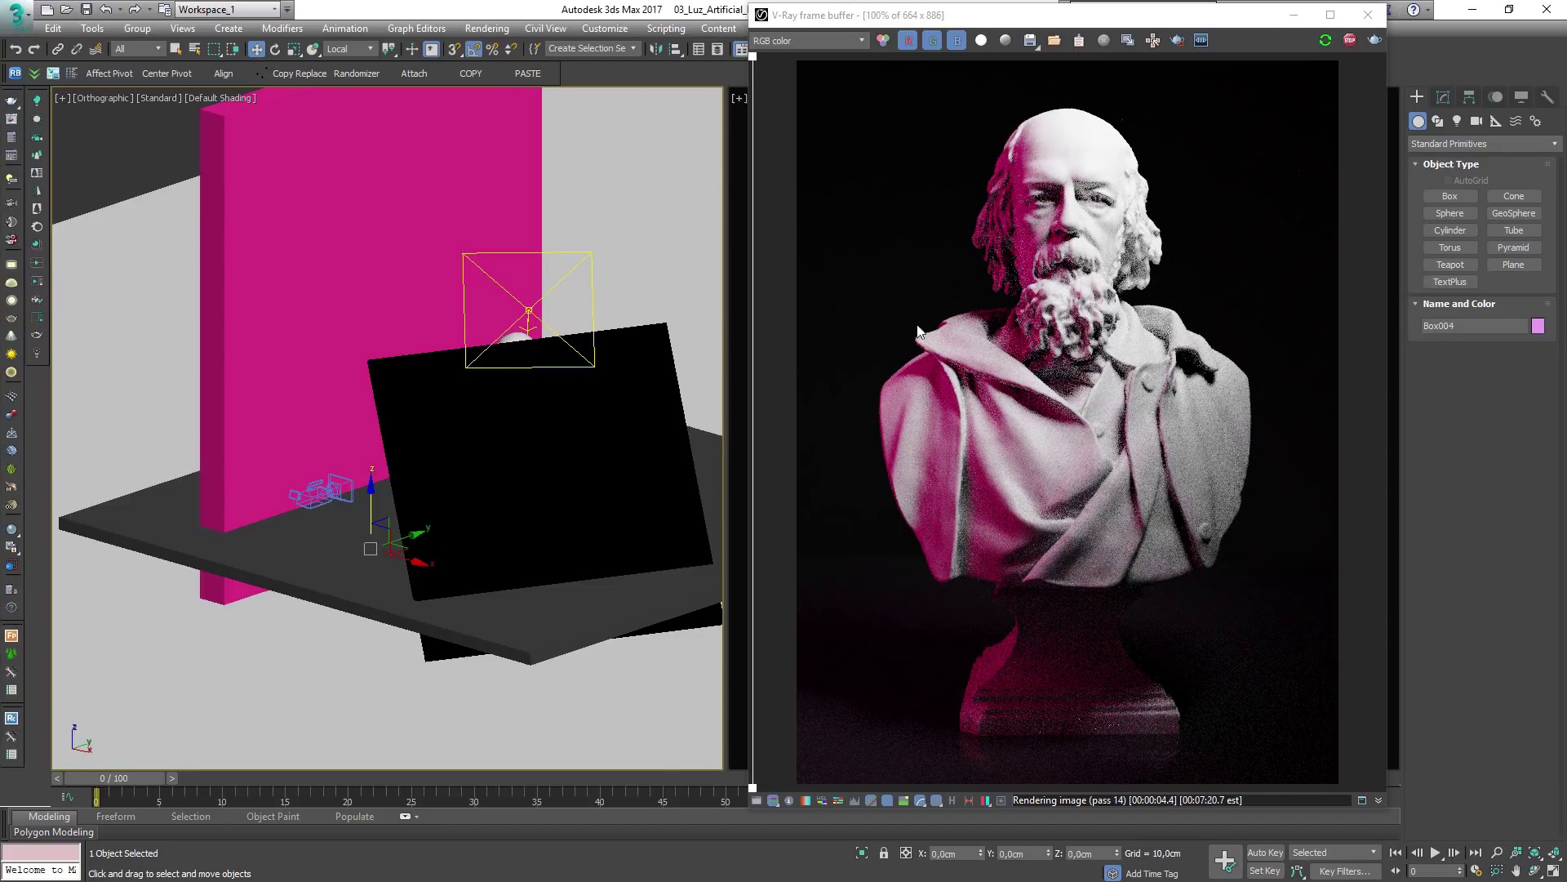
Show the scene from the top and convert the pink panel to an Editable Poly
key(t)
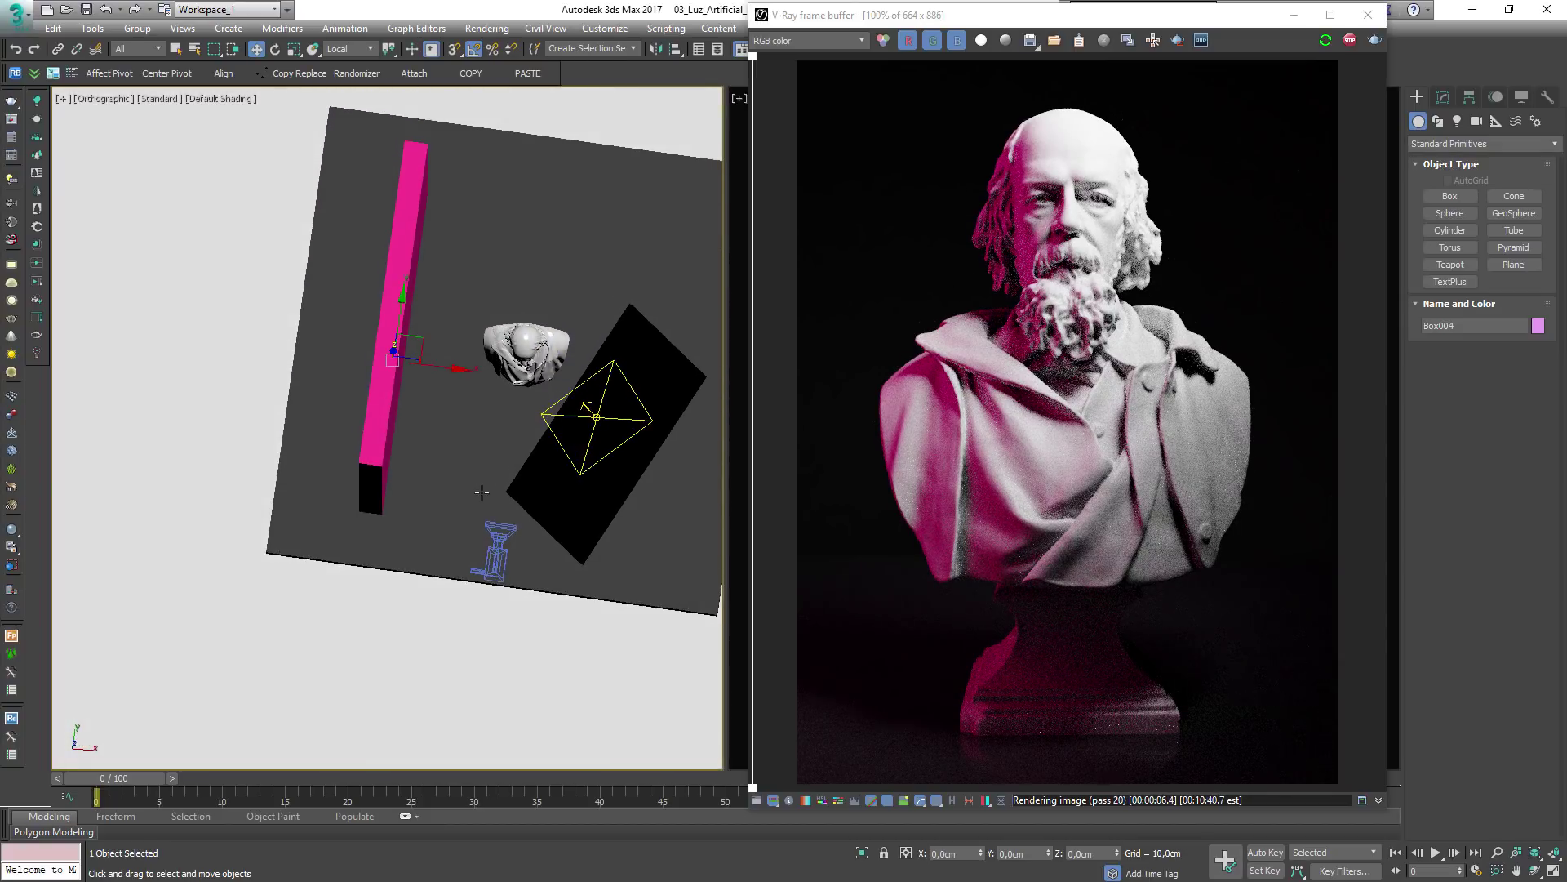
scroll(483, 490, down, 5)
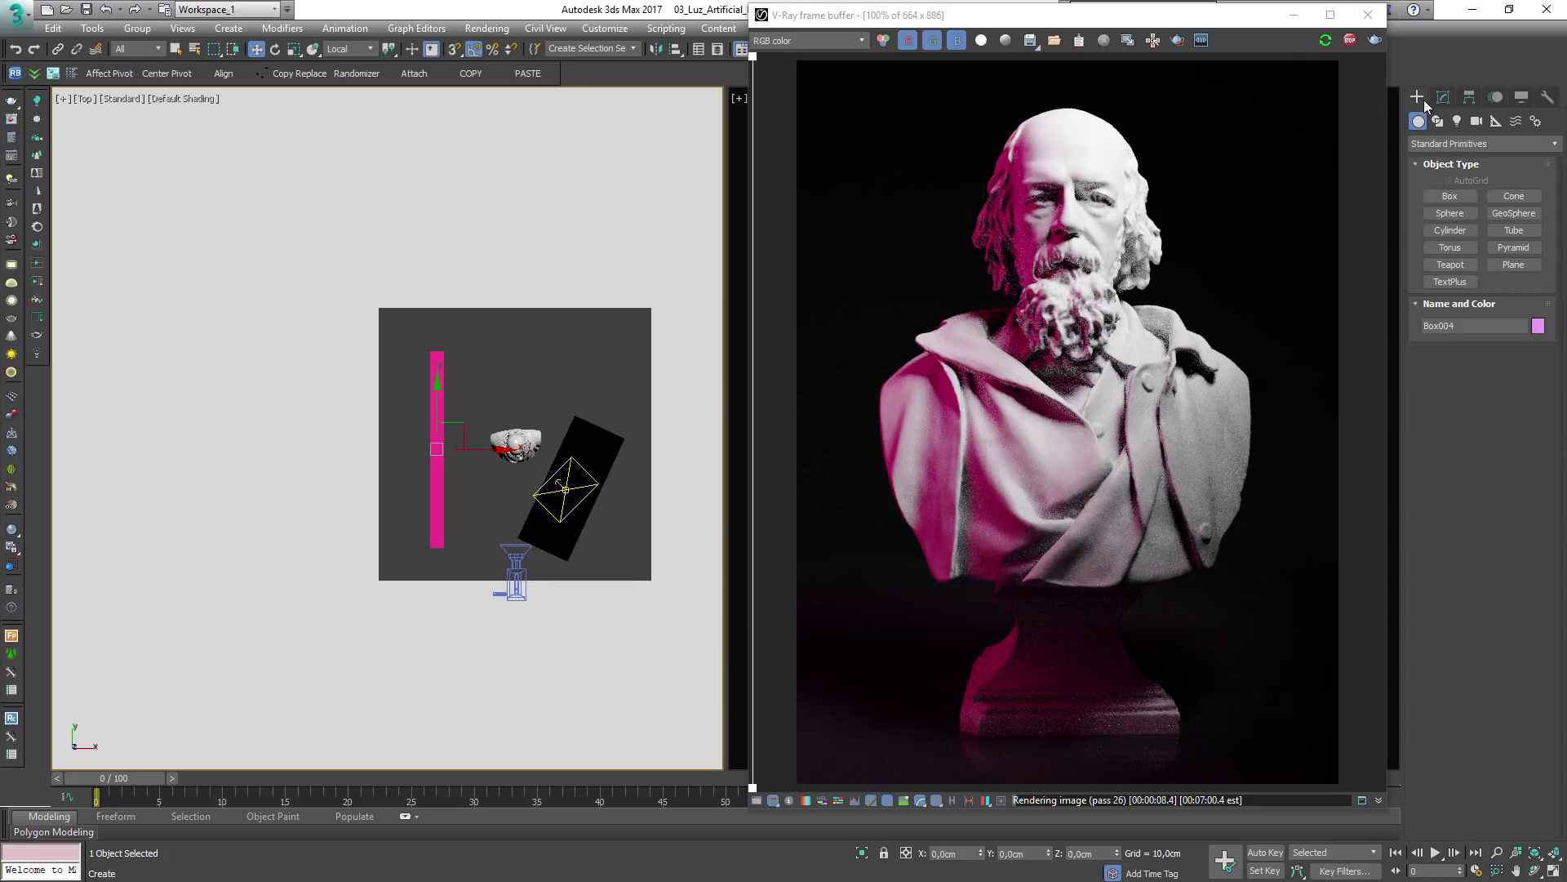
click(1443, 97)
right_click(1452, 168)
click(1518, 273)
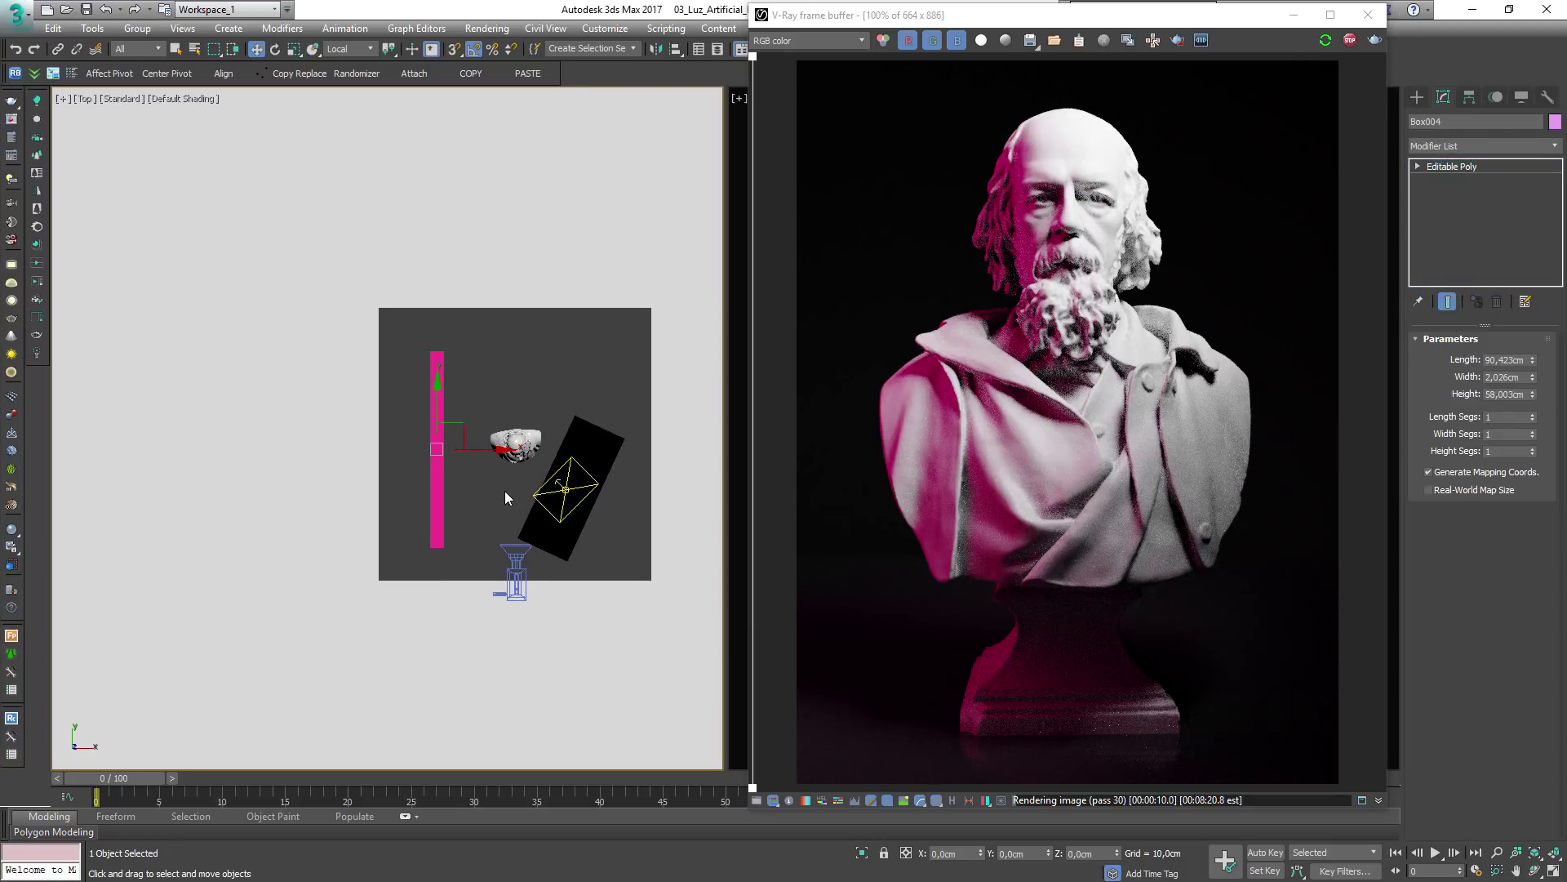
Thin the pink panel by moving the four vertices of its outer side along X toward the inner side
scroll(413, 489, up, 2)
key(1)
scroll(370, 402, up, 2)
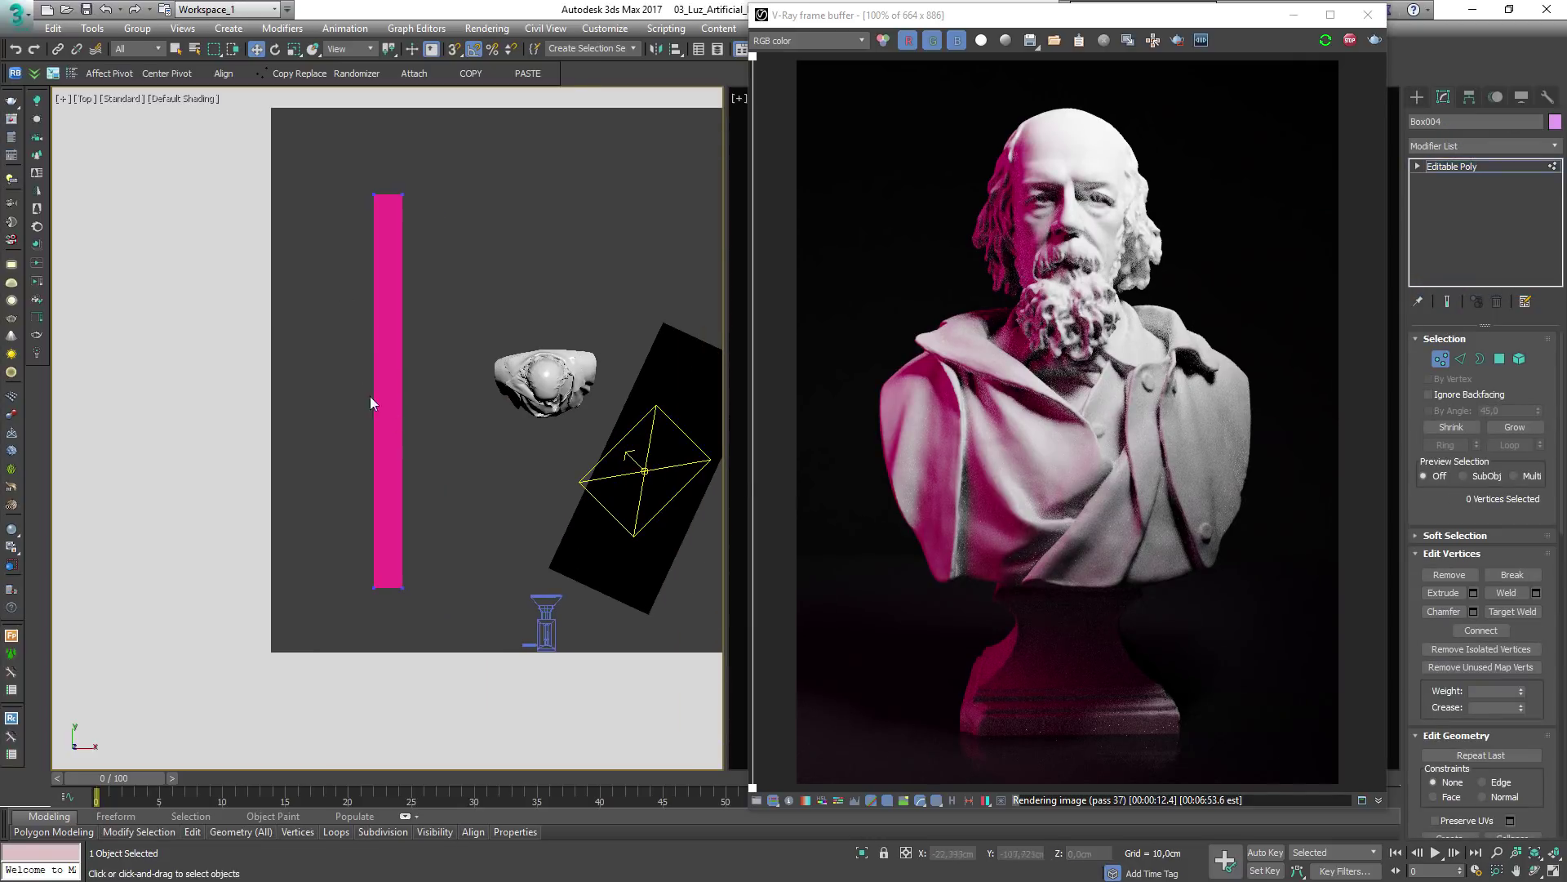
drag(386, 687, 386, 687)
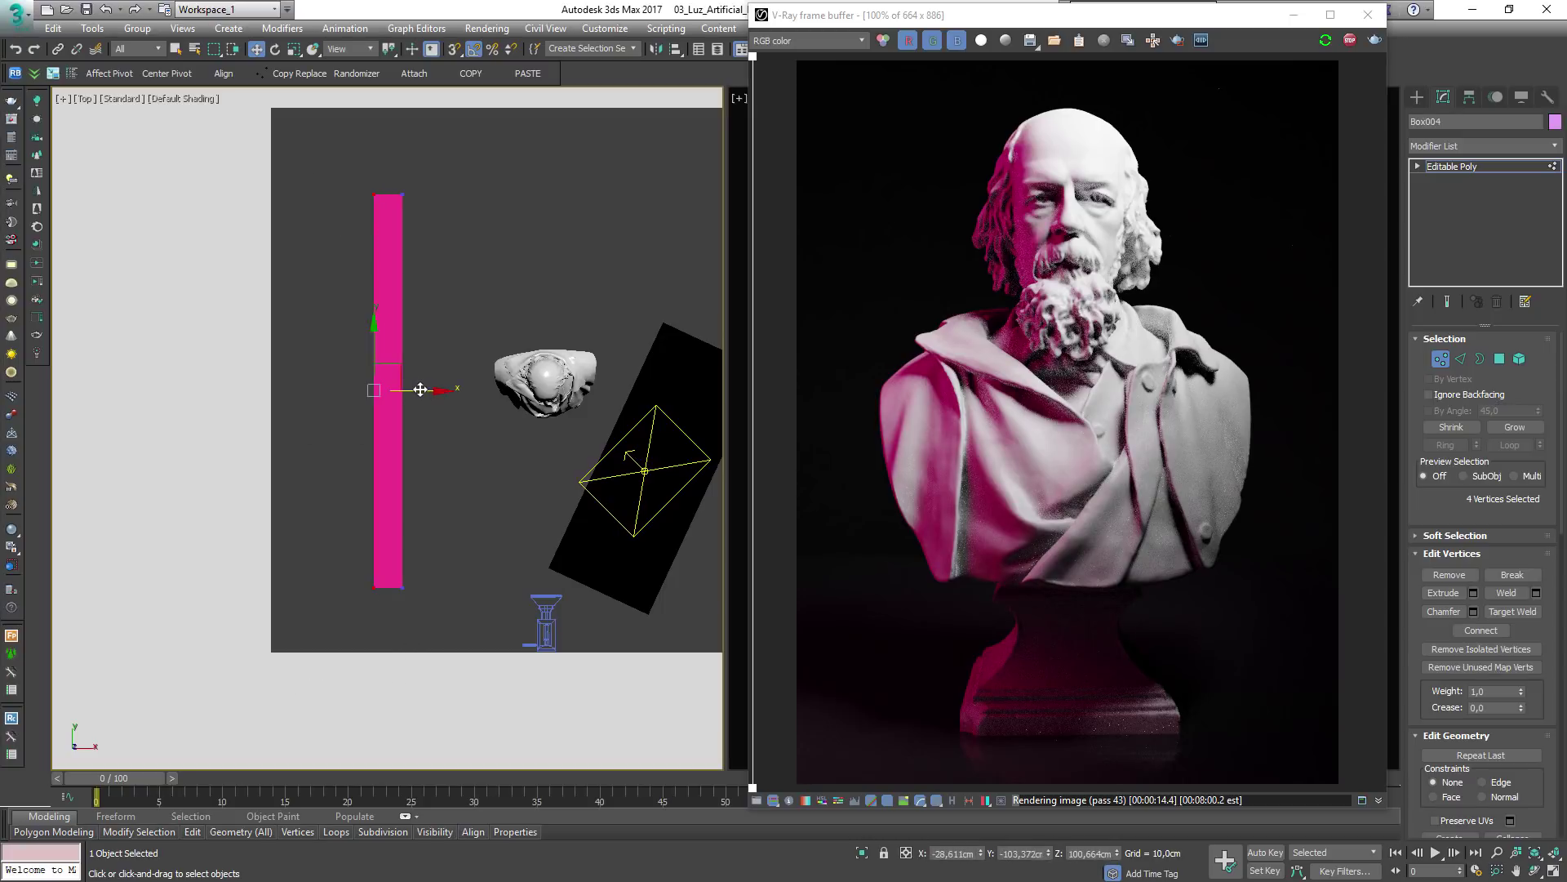
drag(421, 390, 440, 390)
key(1)
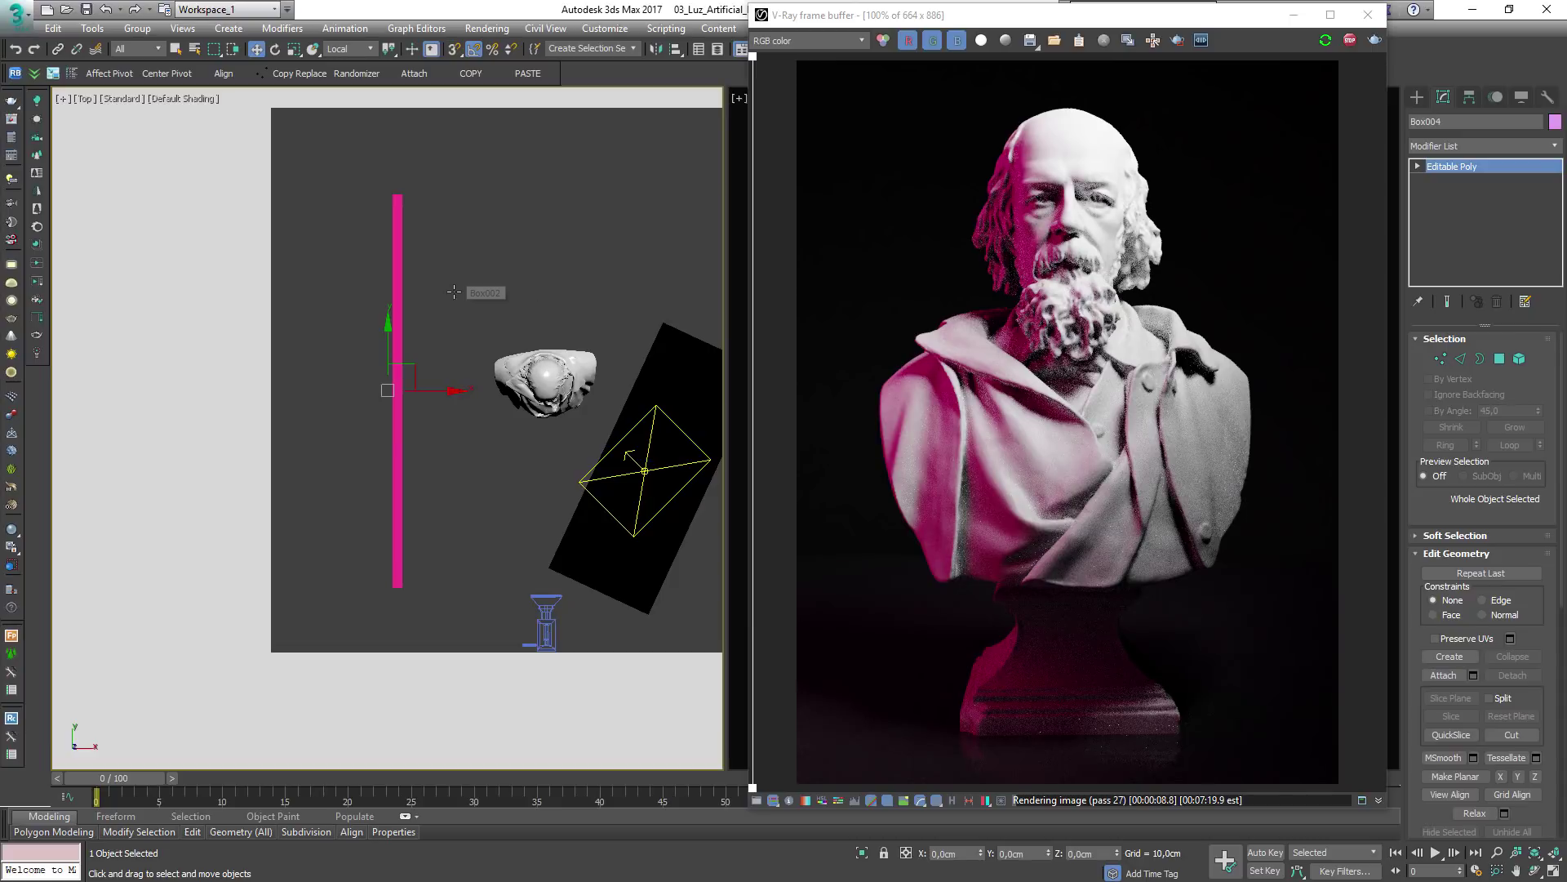
Angle the panel by moving its camera-side end vertices outward and its far end inward, and magnify the render to 200% on the face
key(1)
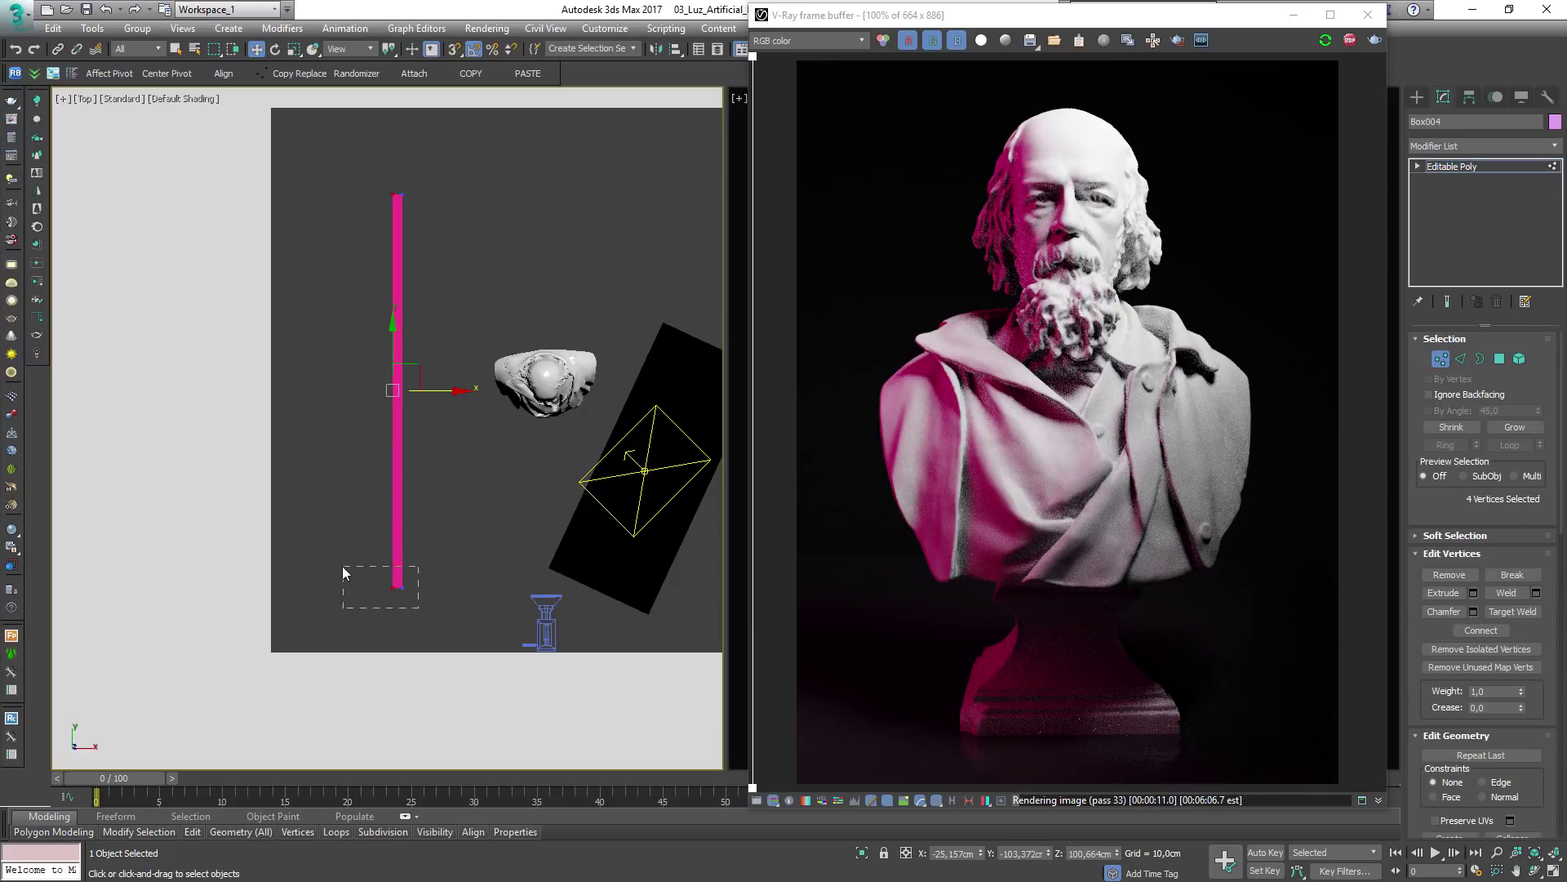
drag(343, 567, 343, 566)
drag(436, 588, 266, 570)
drag(437, 233, 441, 174)
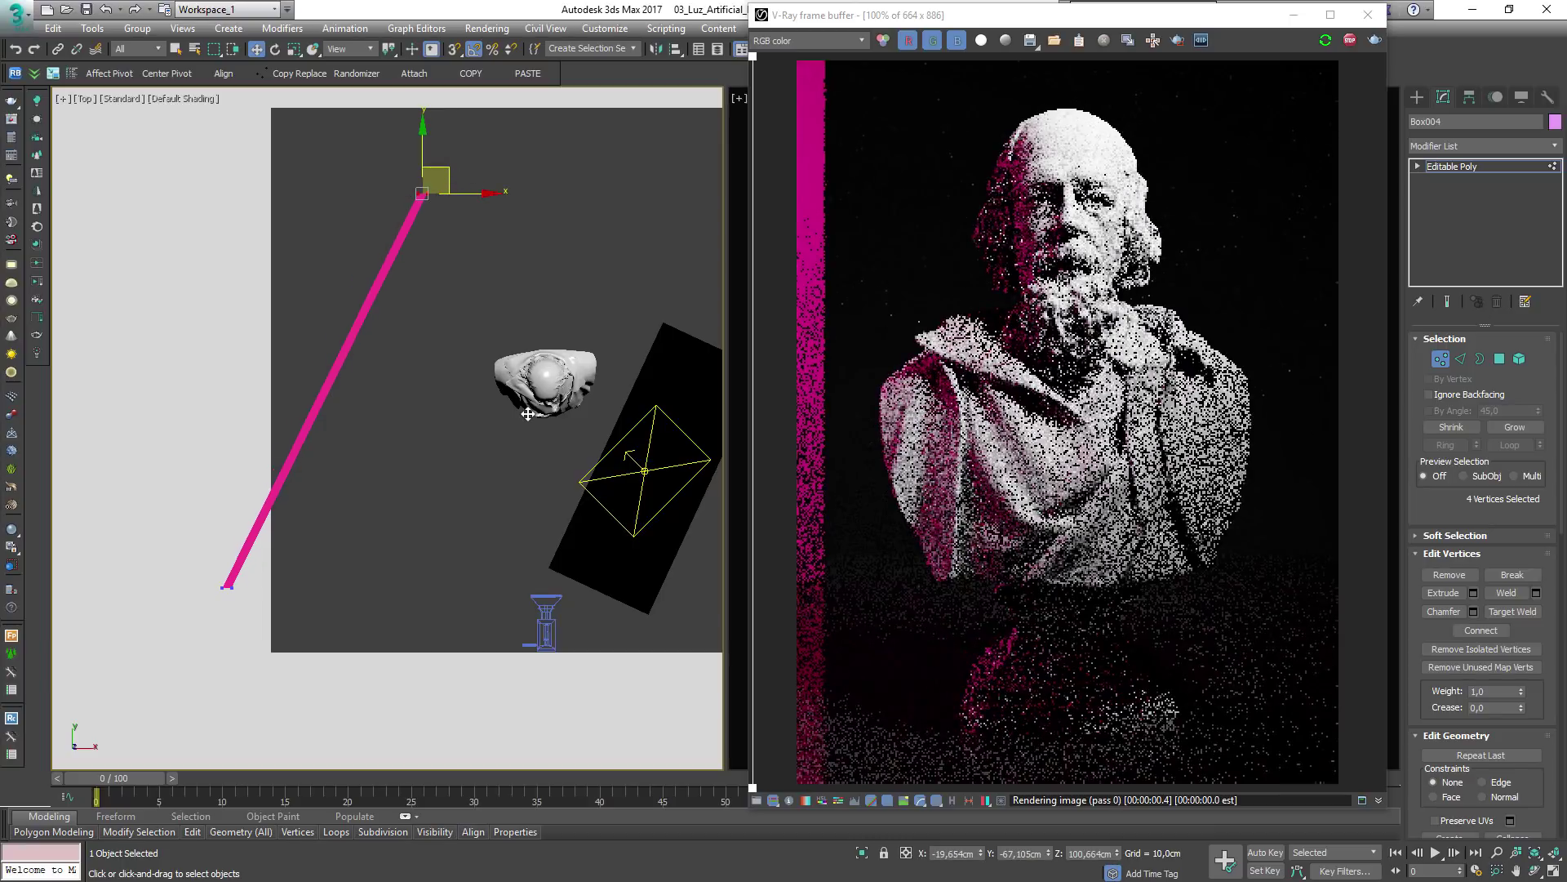
scroll(1020, 165, up, 2)
scroll(1260, 221, down, 1)
middle_drag(1253, 230, 1028, 218)
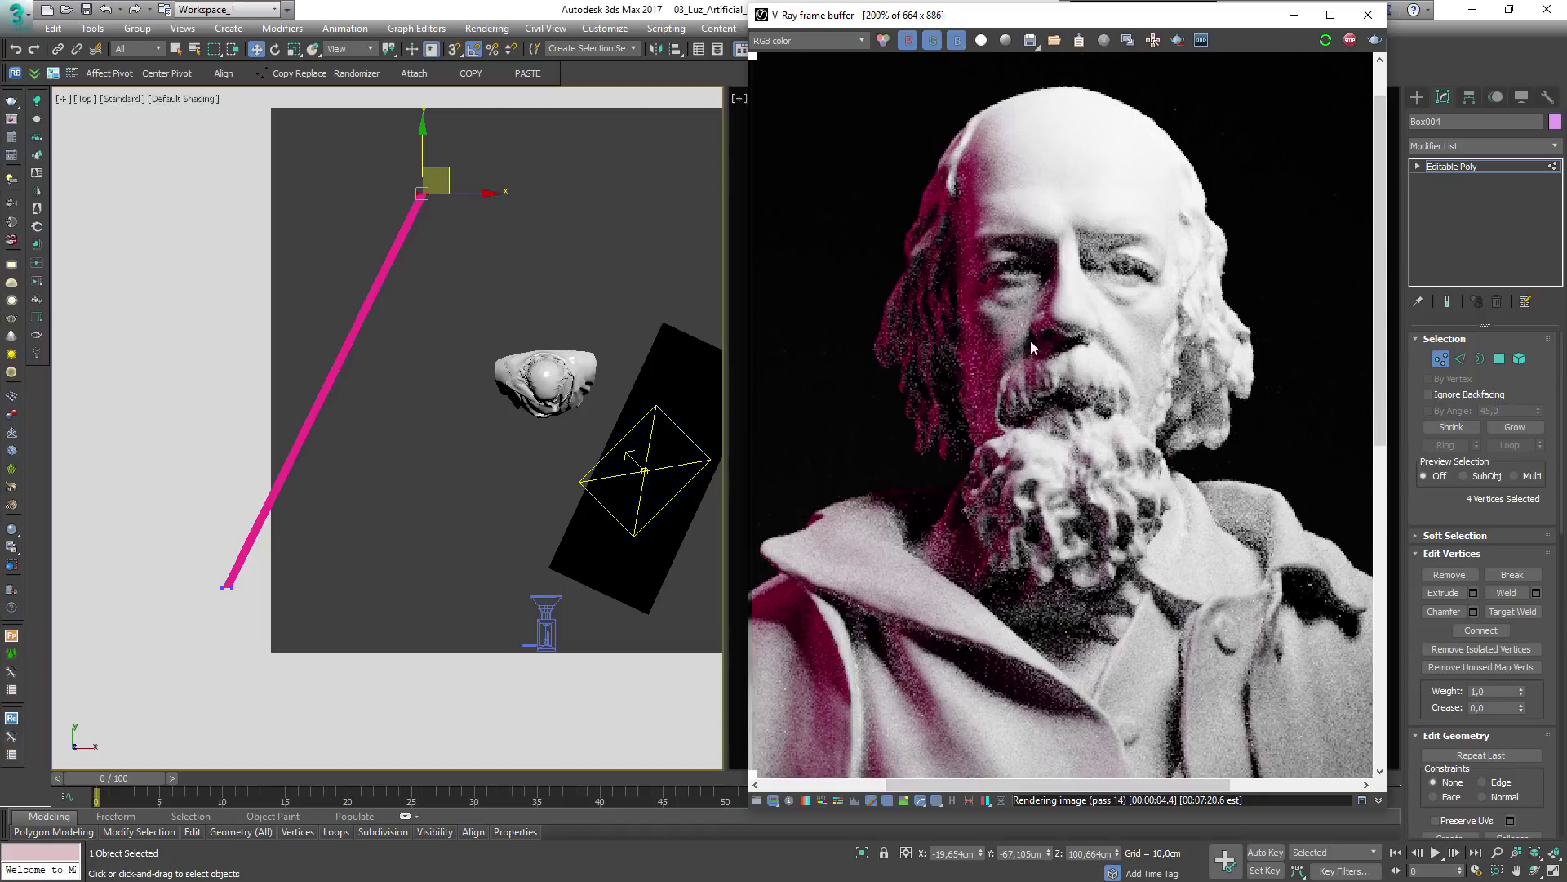
Reverse the panel's angle by moving its camera-side end toward the camera and its far end outward, and return the render to 100%
middle_drag(477, 524, 477, 496)
drag(194, 533, 526, 562)
drag(507, 235, 324, 168)
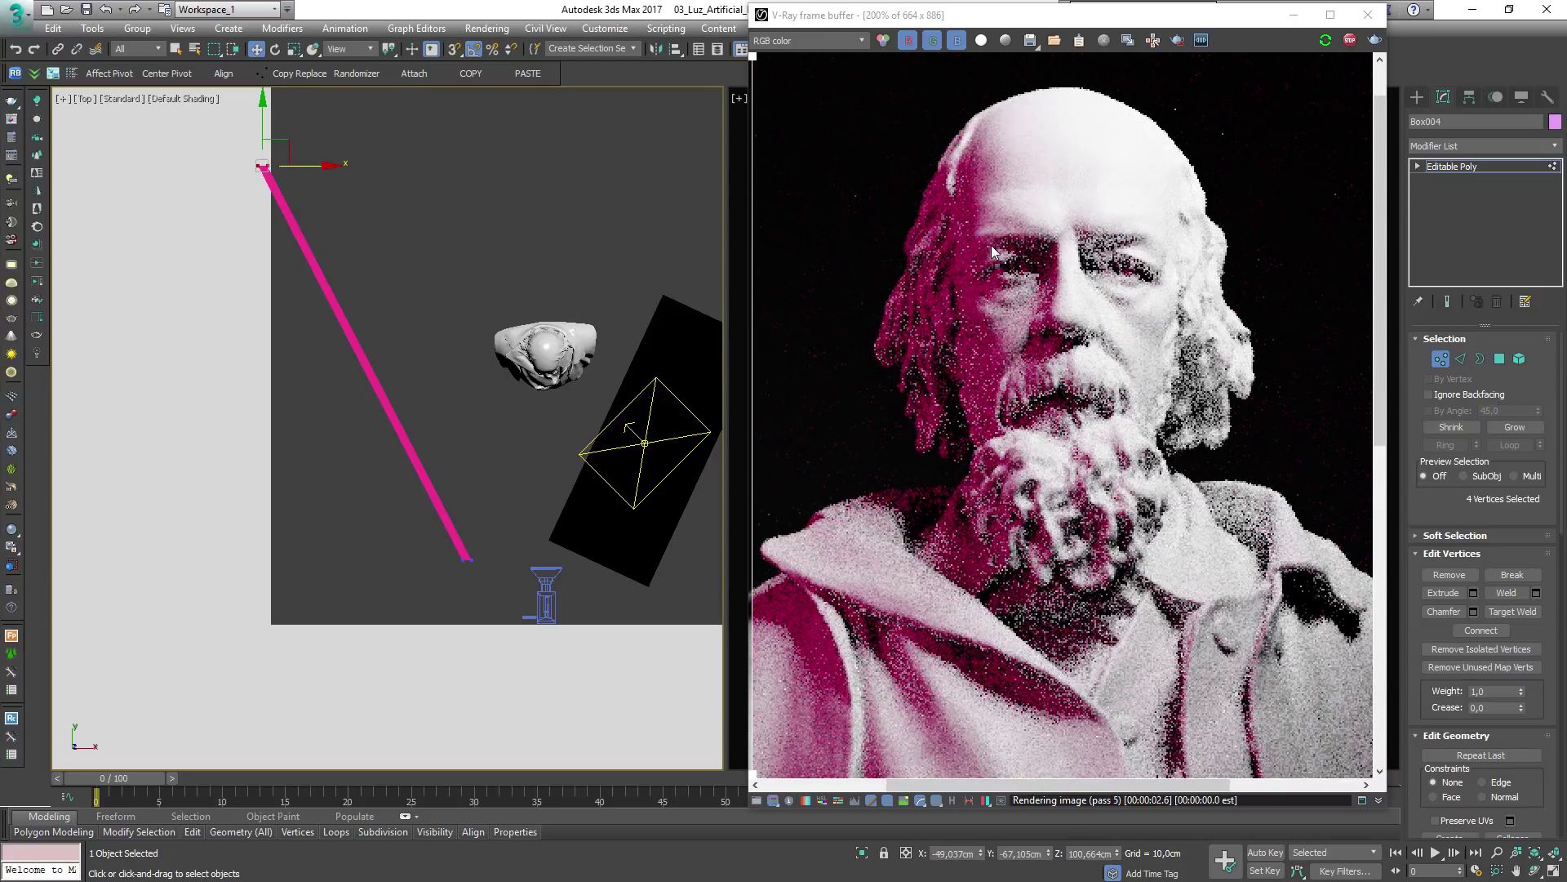
scroll(943, 565, down, 4)
scroll(939, 565, up, 2)
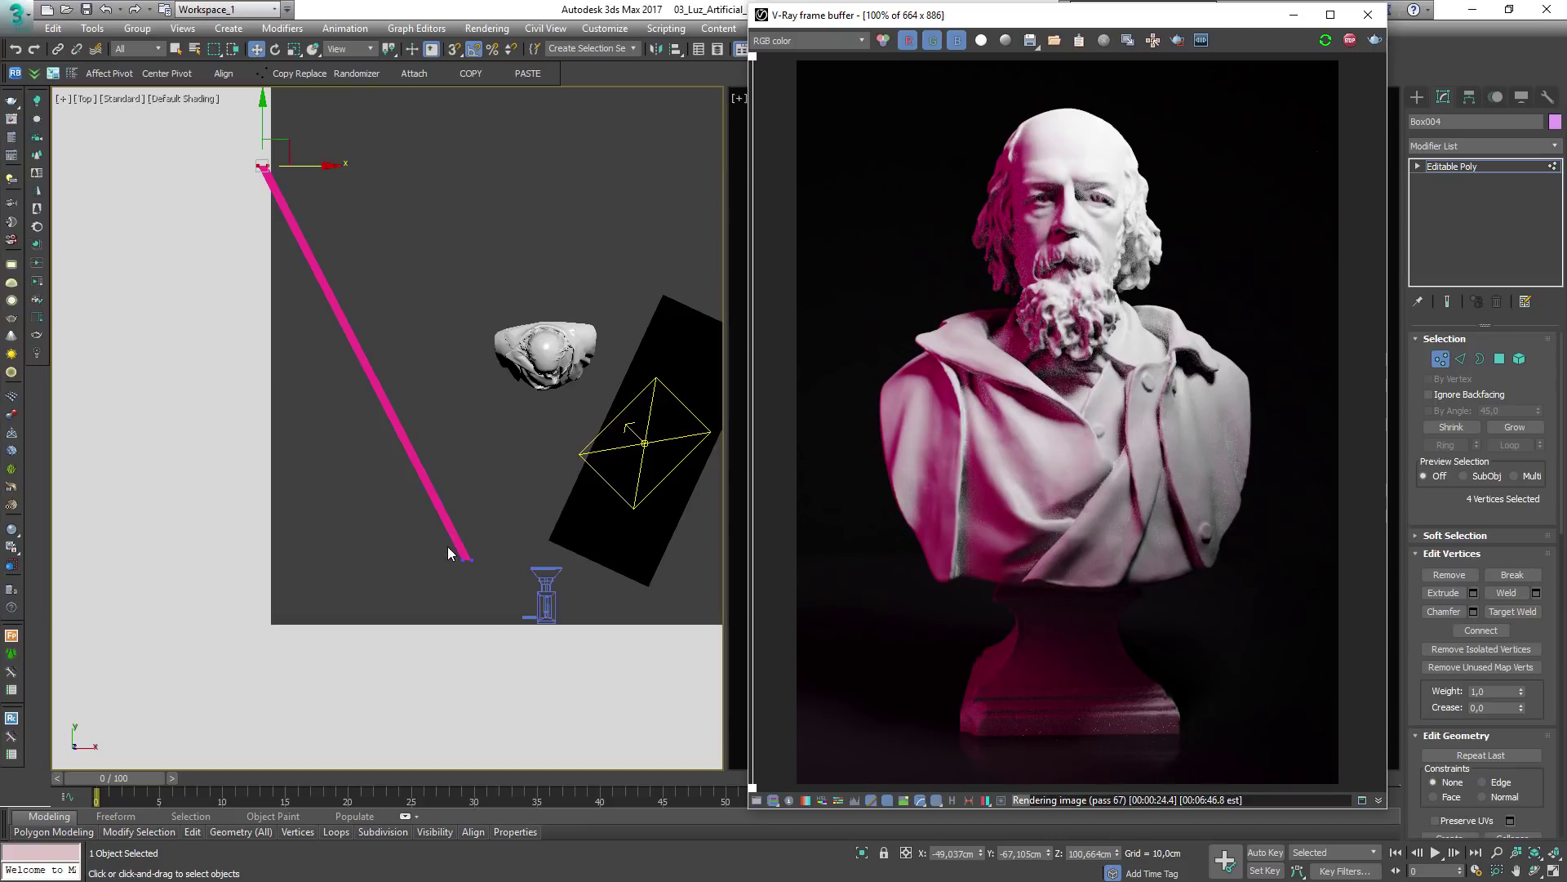
Reduce the panel's slant by moving its camera-side end outward and its far end slightly inward, and leave vertex editing
click(471, 562)
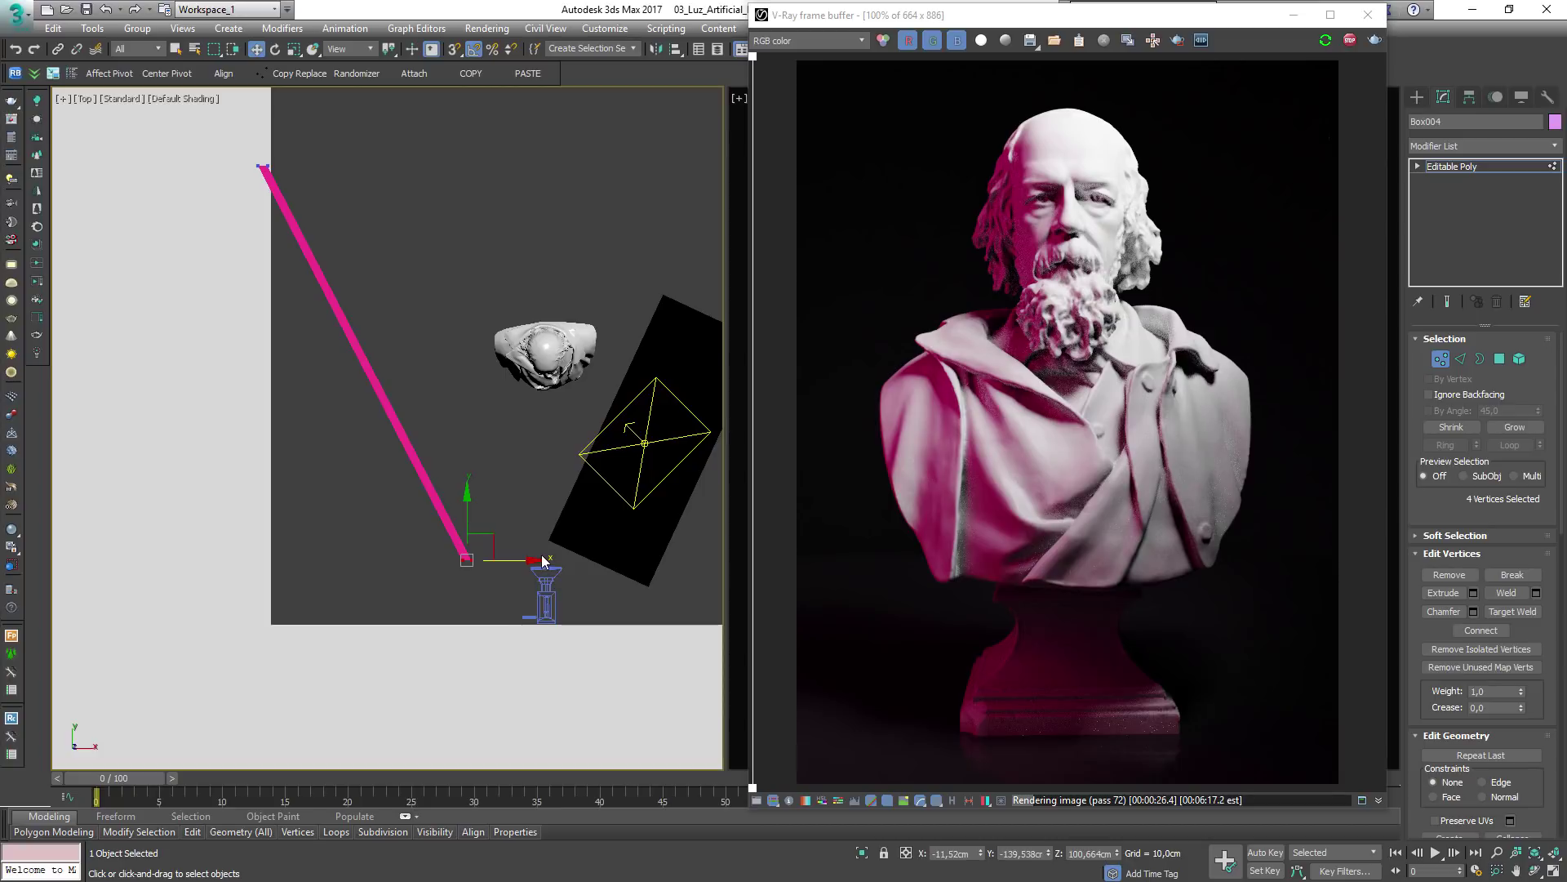
drag(471, 562, 404, 562)
drag(369, 237, 233, 139)
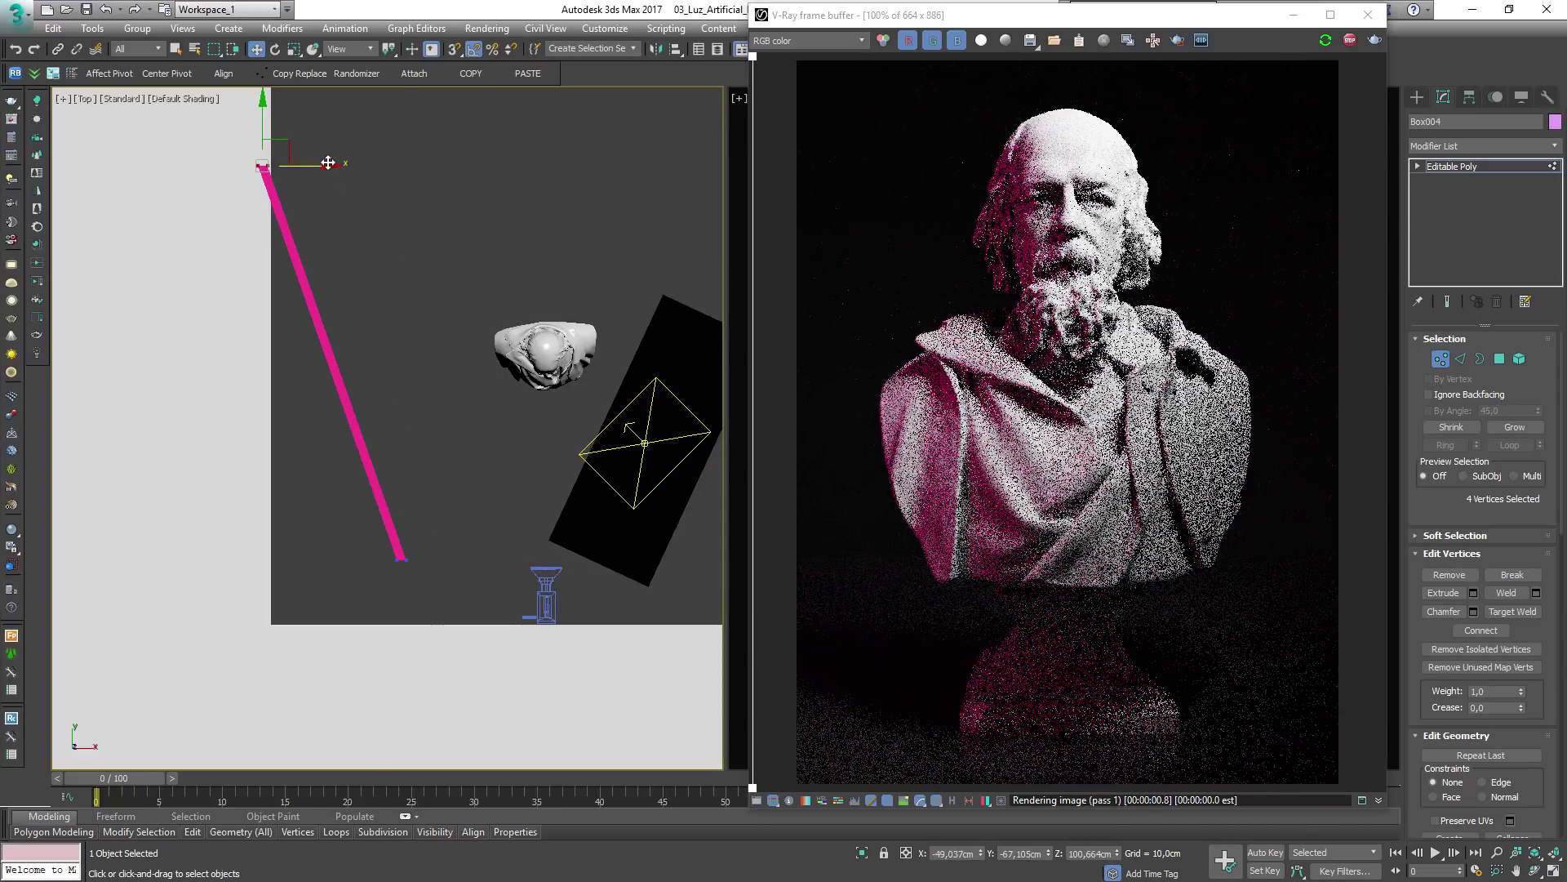
drag(326, 165, 345, 165)
drag(421, 634, 359, 526)
drag(451, 563, 414, 563)
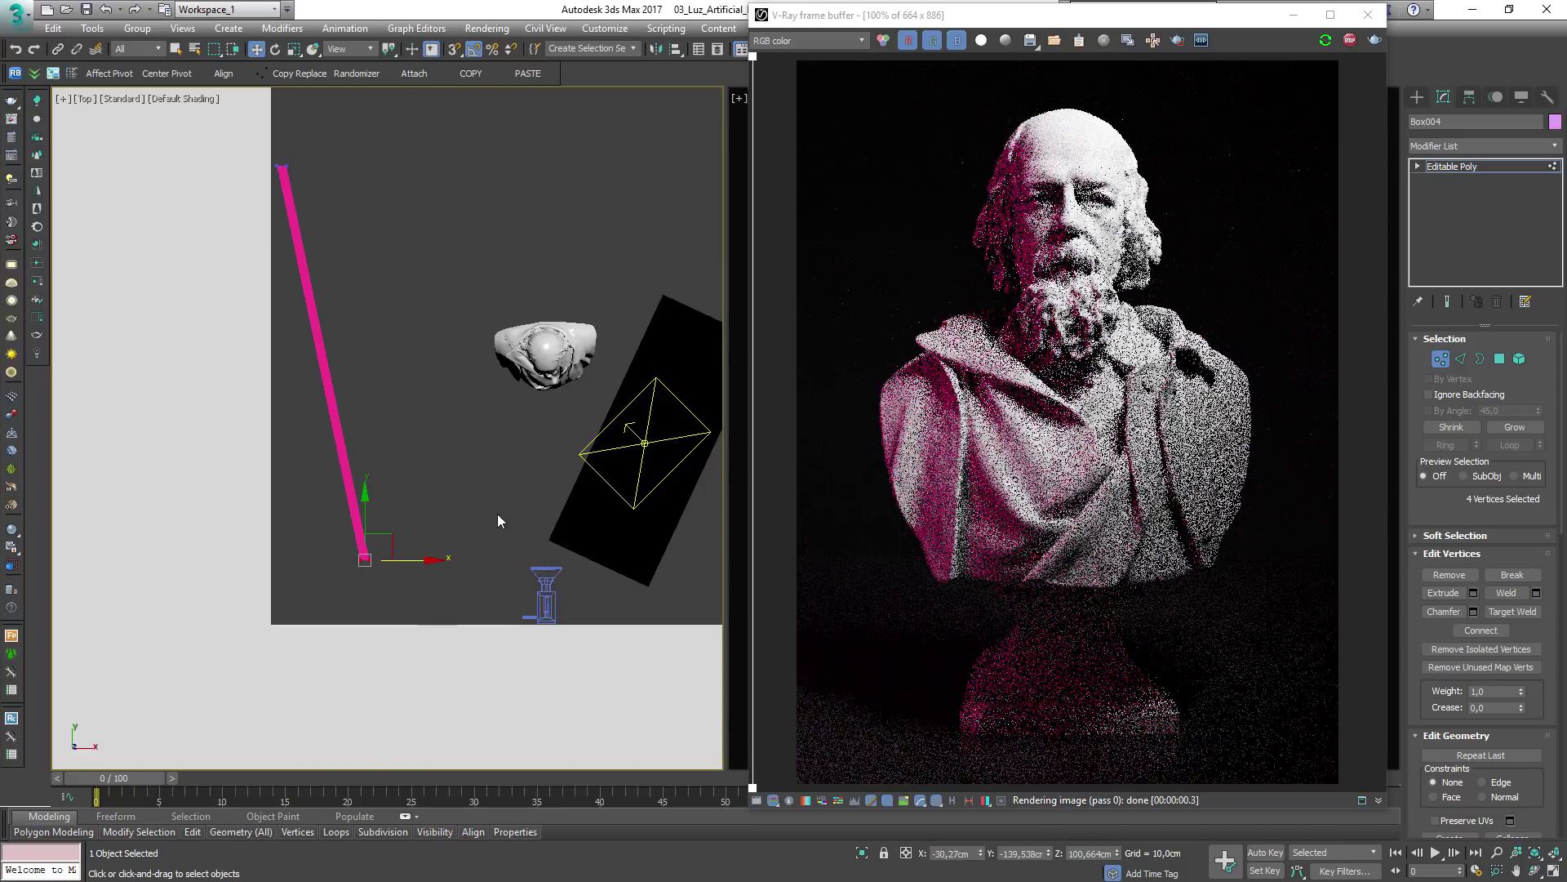
click(1441, 359)
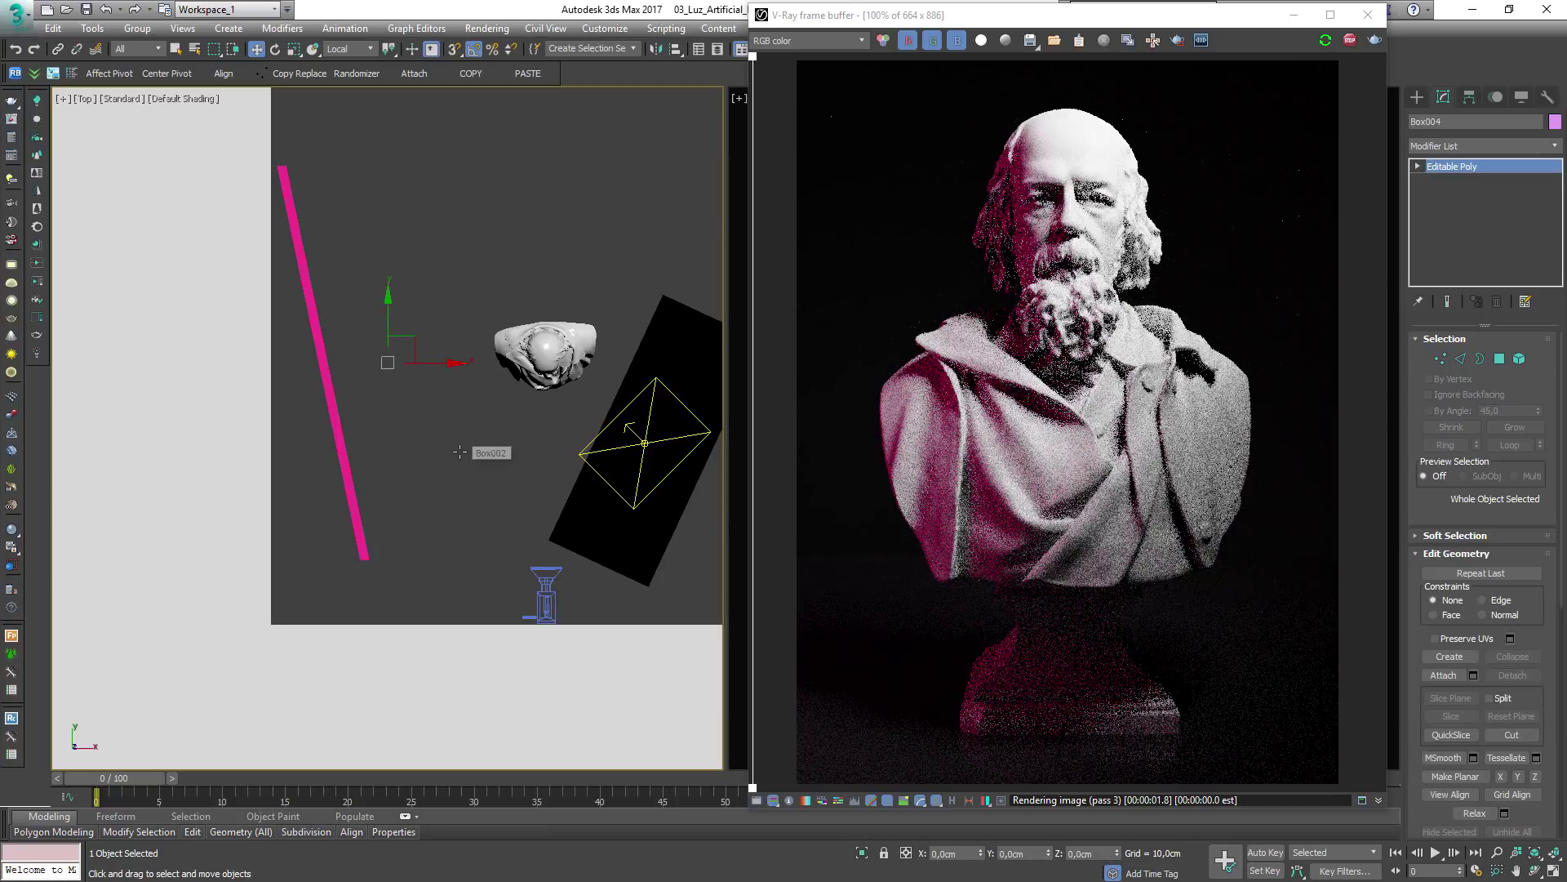
Show the top view as wireframe and set the panel material's diffuse colour to a neutral light grey
key(m)
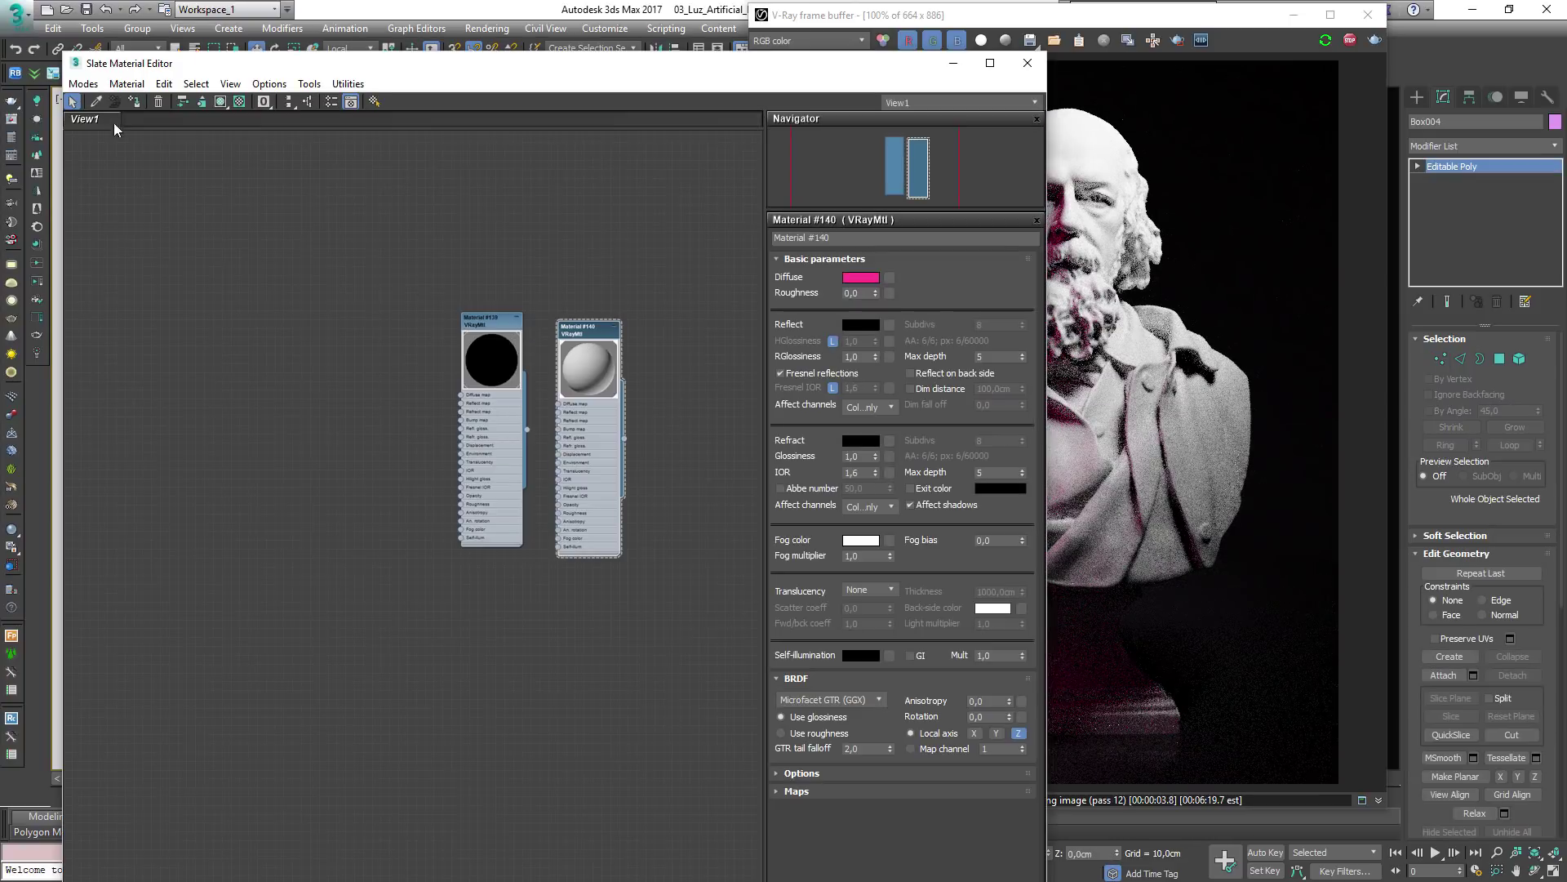
drag(591, 72, 368, 52)
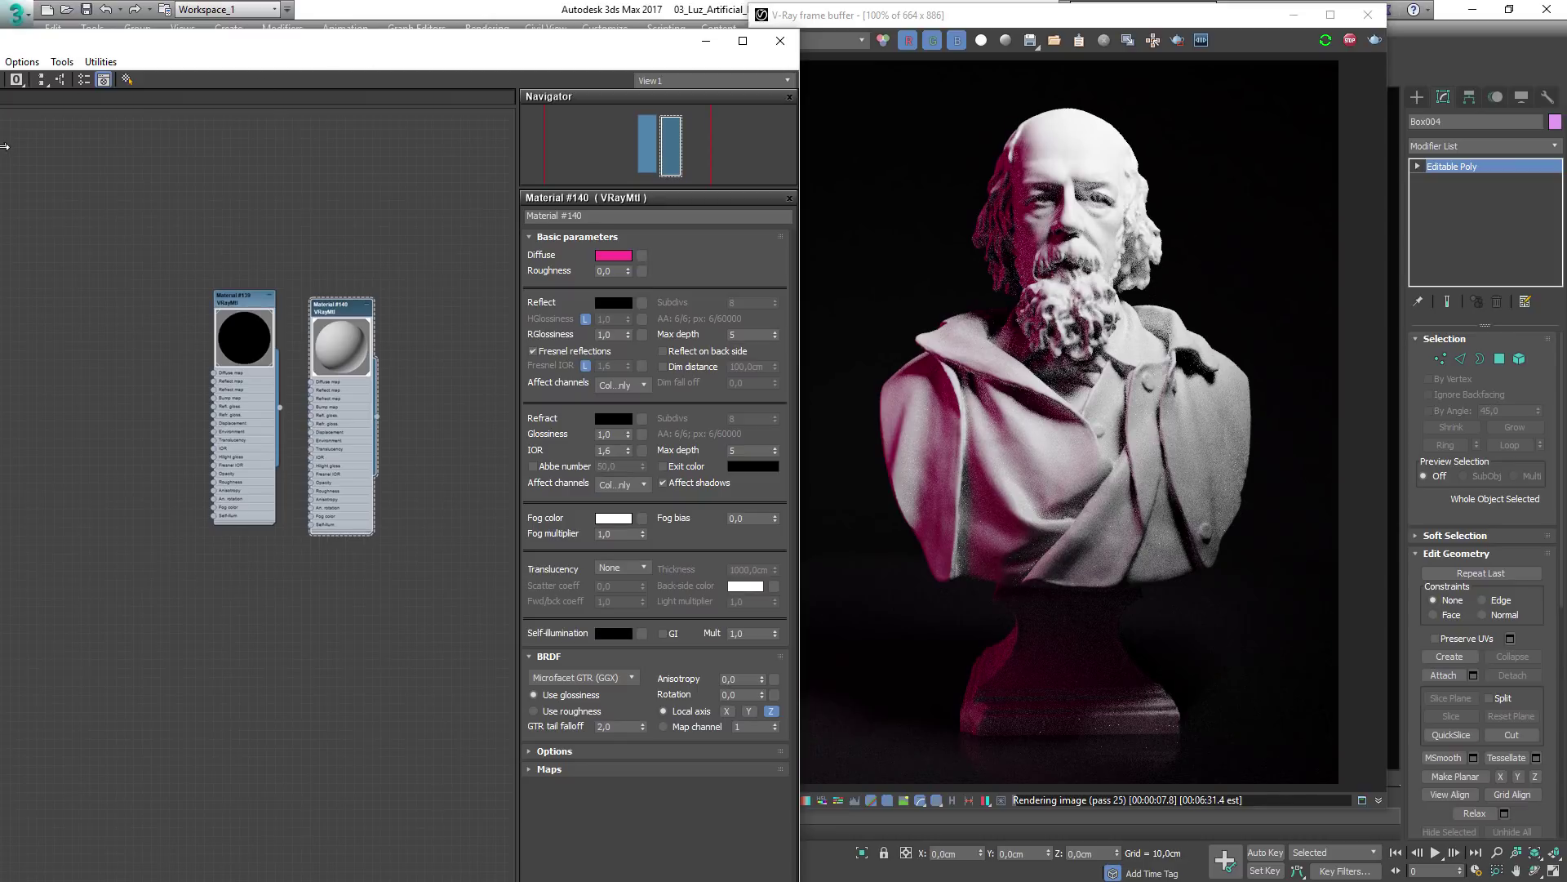
drag(4, 147, 3, 147)
drag(247, 42, 759, 199)
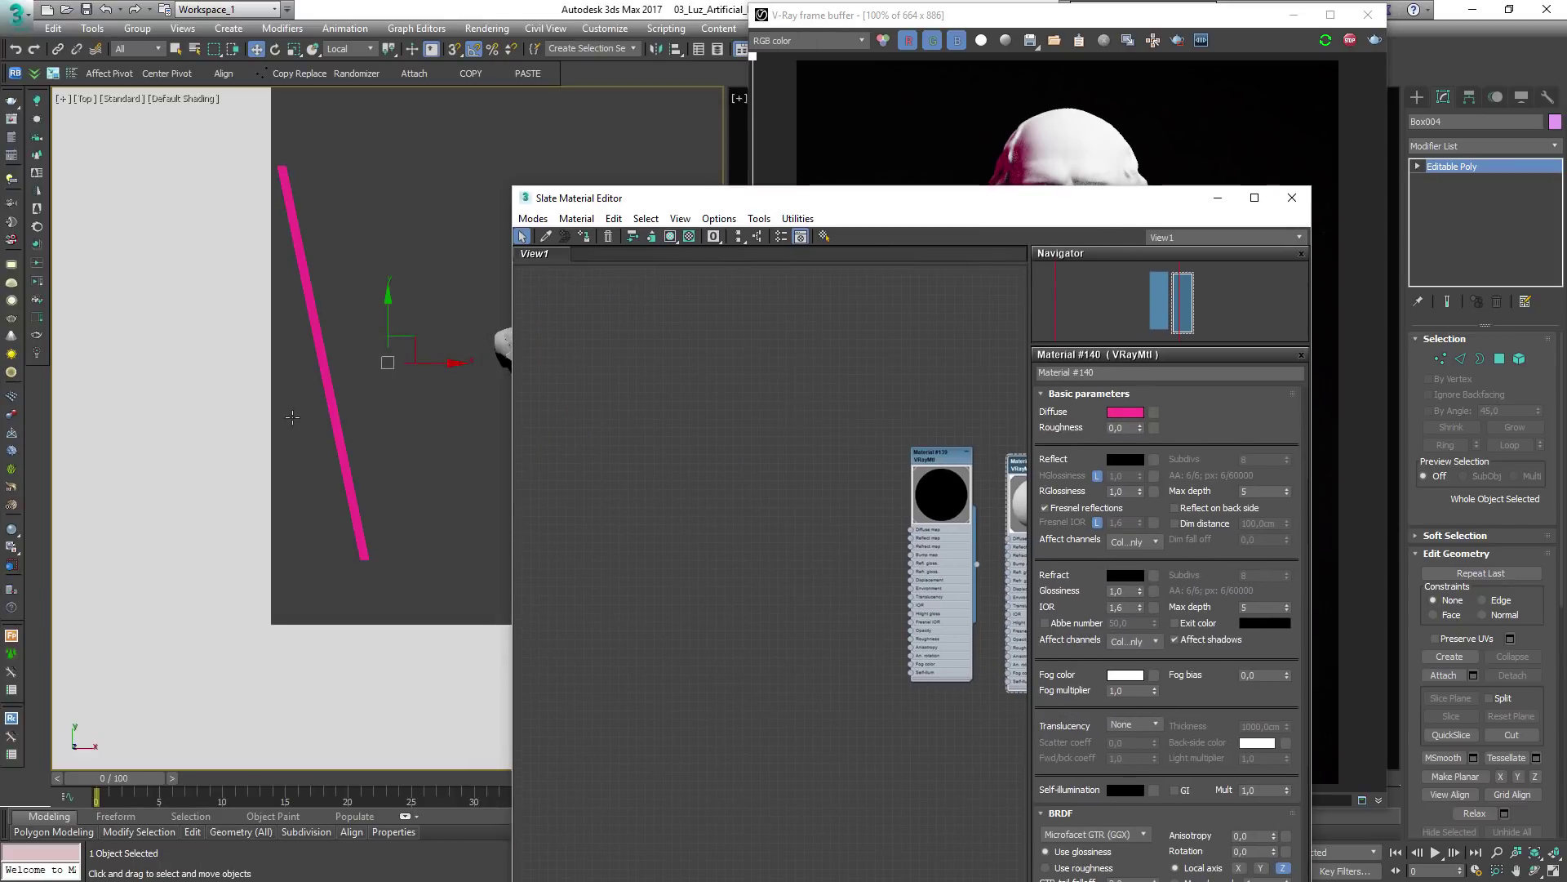
key(F3)
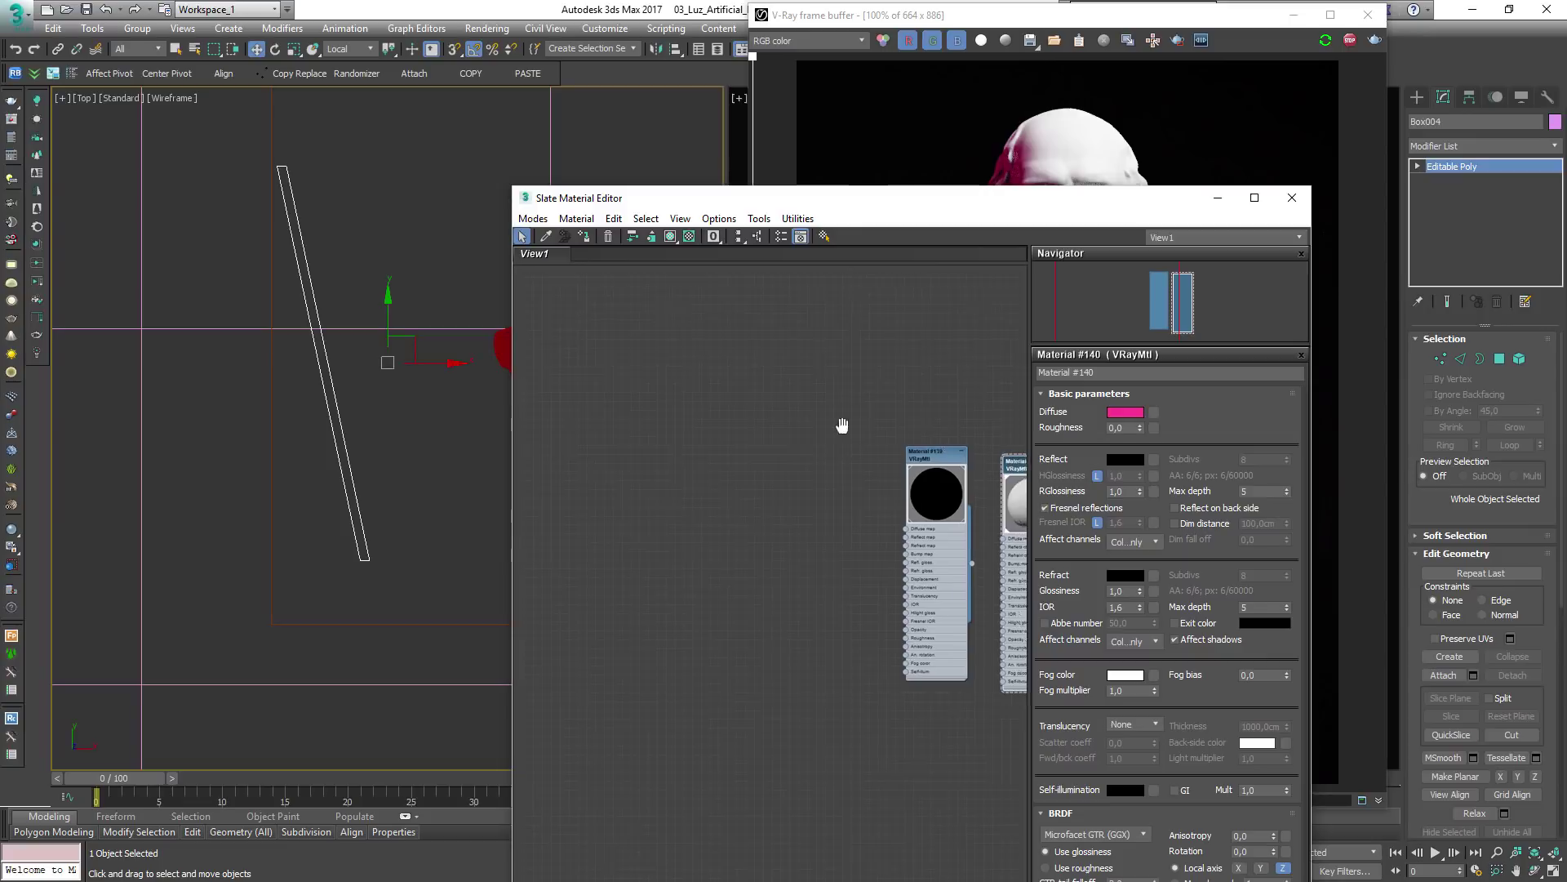
click(1127, 412)
drag(329, 187, 329, 232)
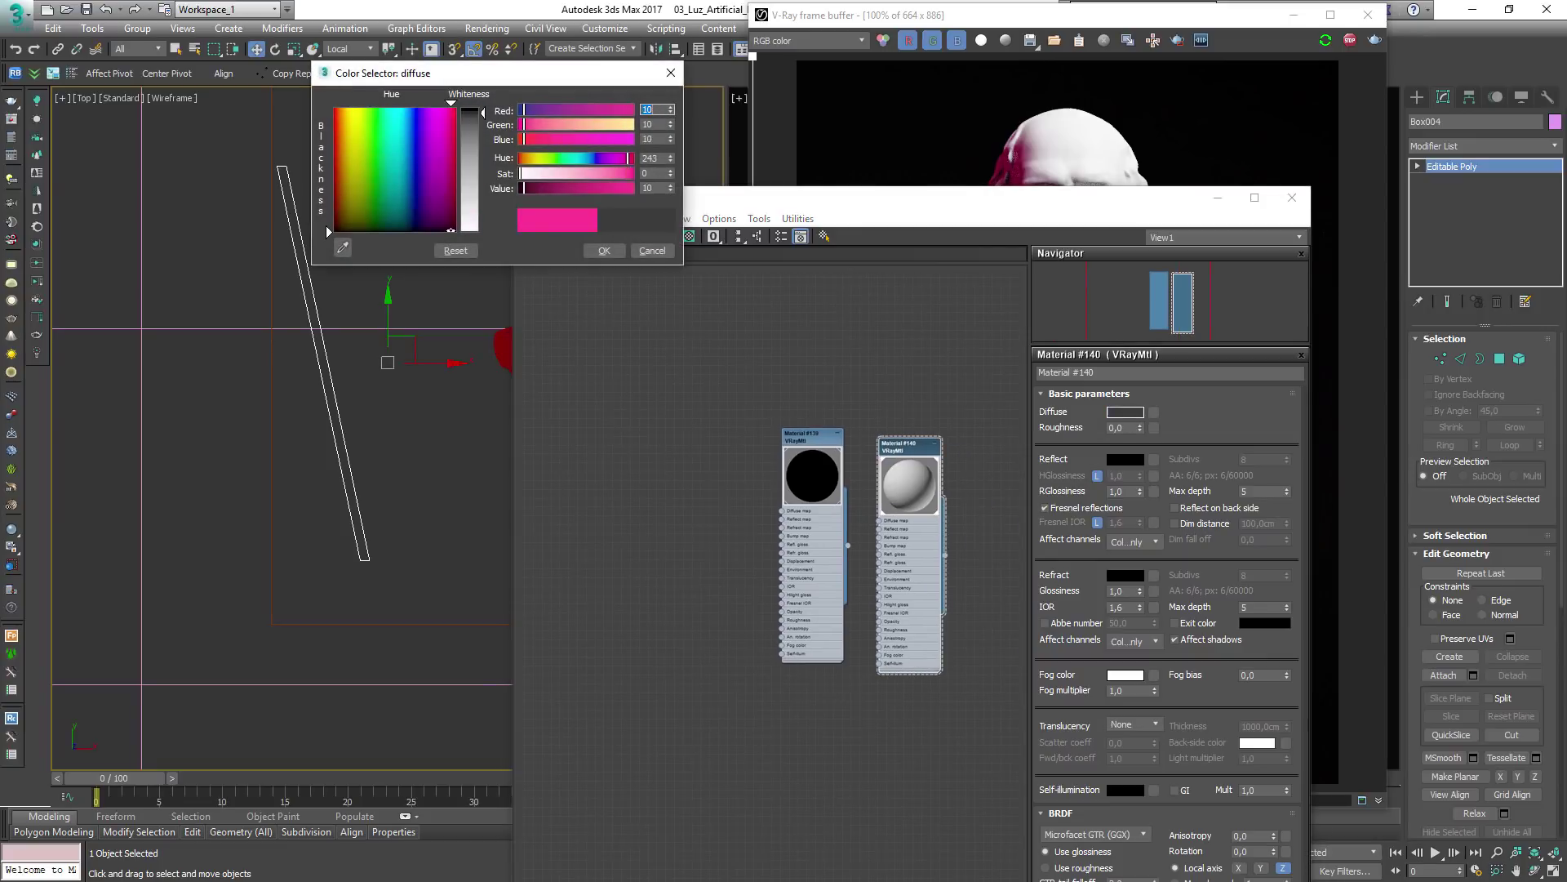
click(600, 188)
click(602, 250)
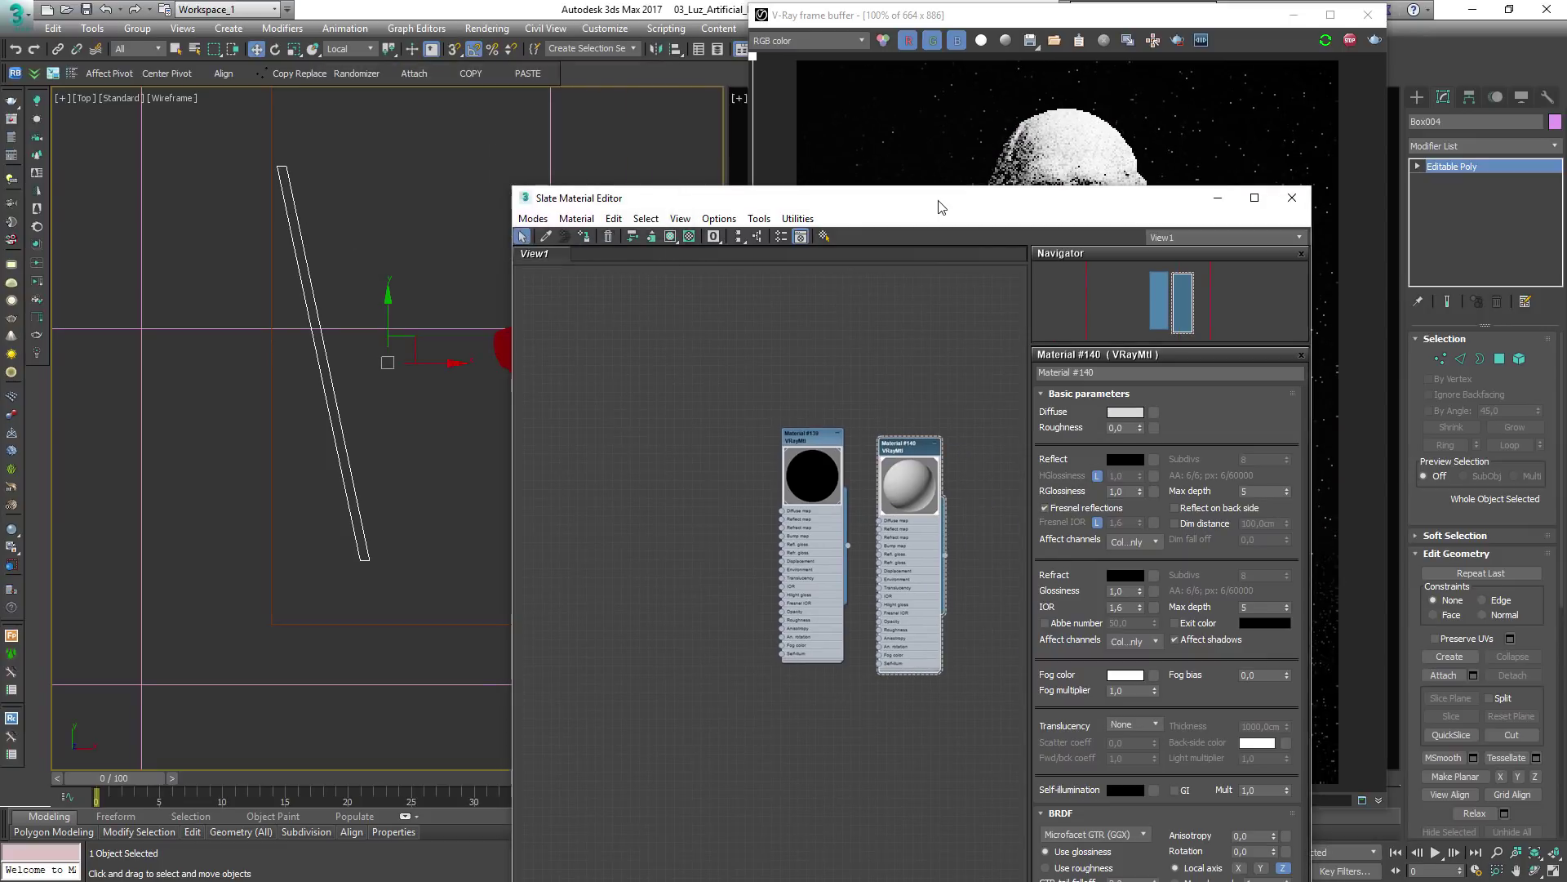
Set the panel material's diffuse colour to black, then raise it to a neutral light grey of 215
drag(816, 199, 191, 59)
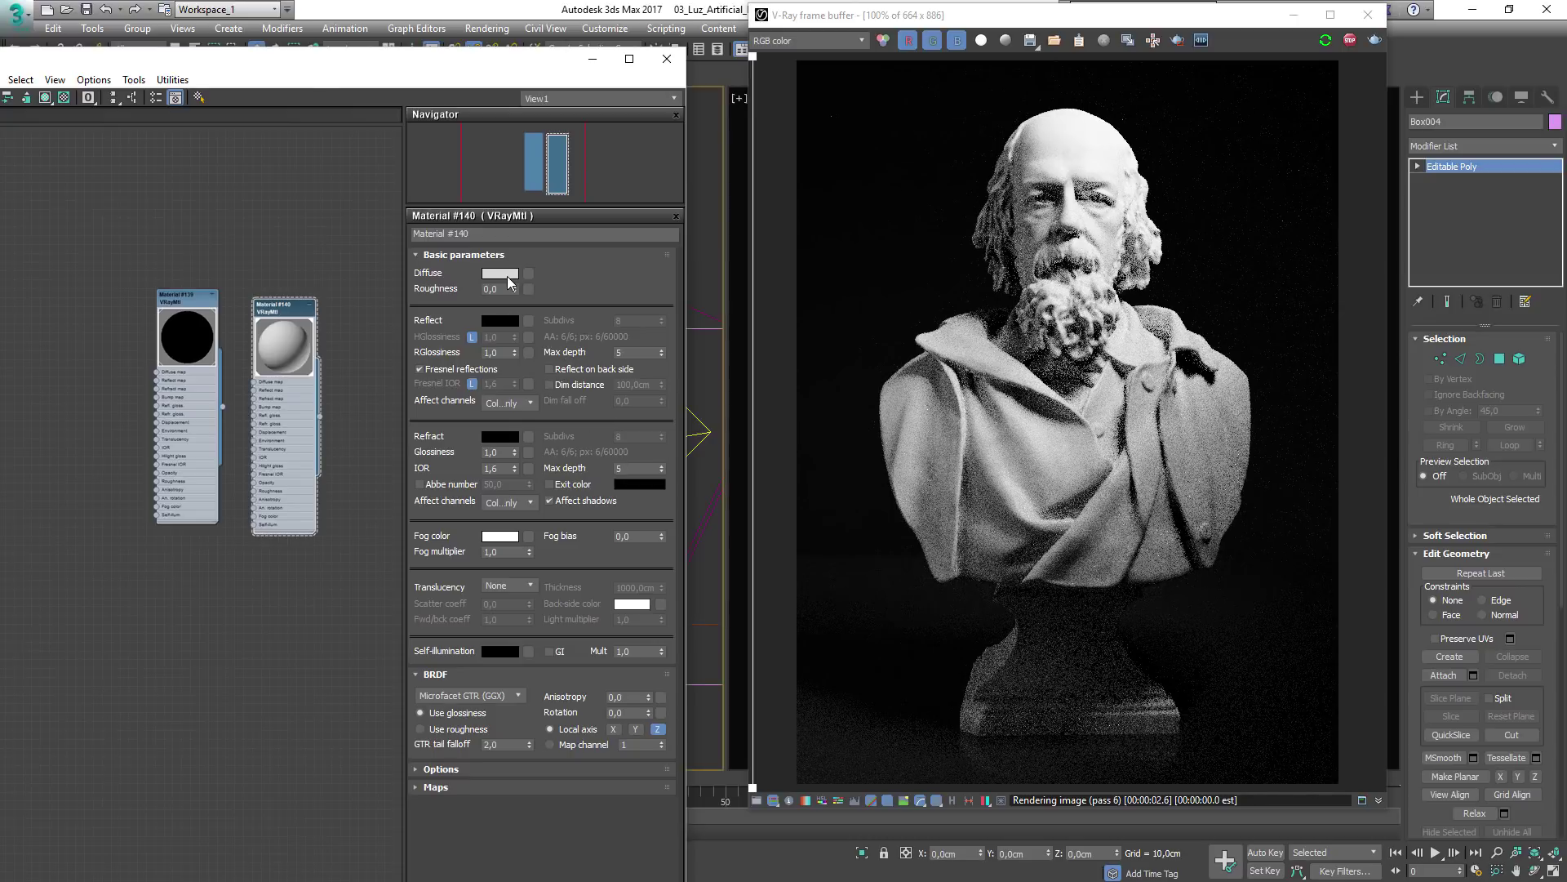
click(507, 274)
click(521, 189)
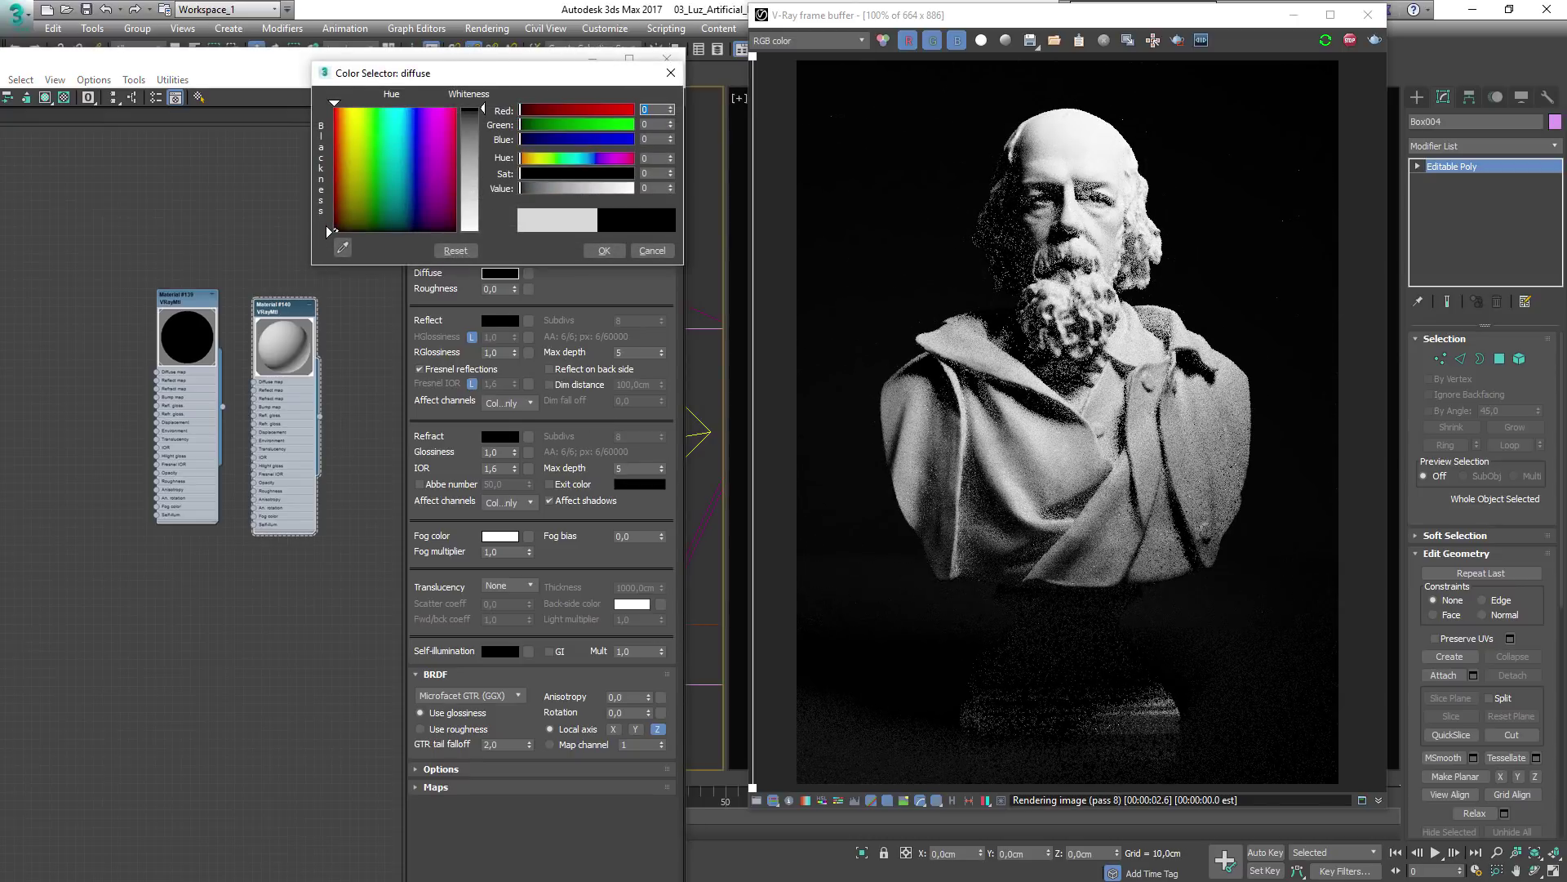
drag(485, 114, 485, 213)
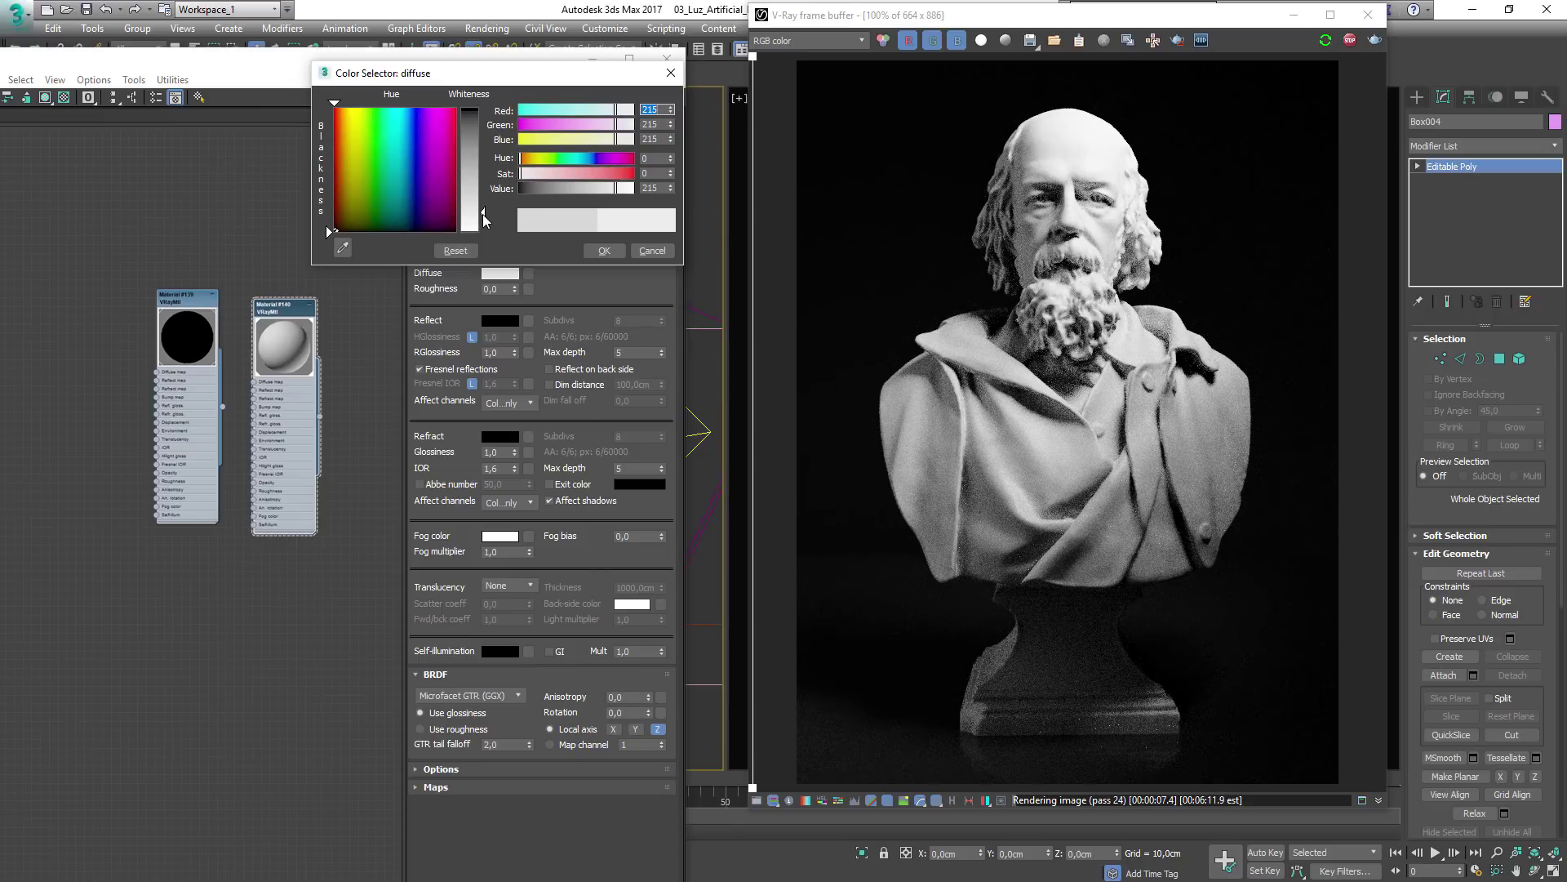
Darken the panel's diffuse grey to 111 and then to 87, checking the face in the render at 200%
drag(483, 214, 483, 162)
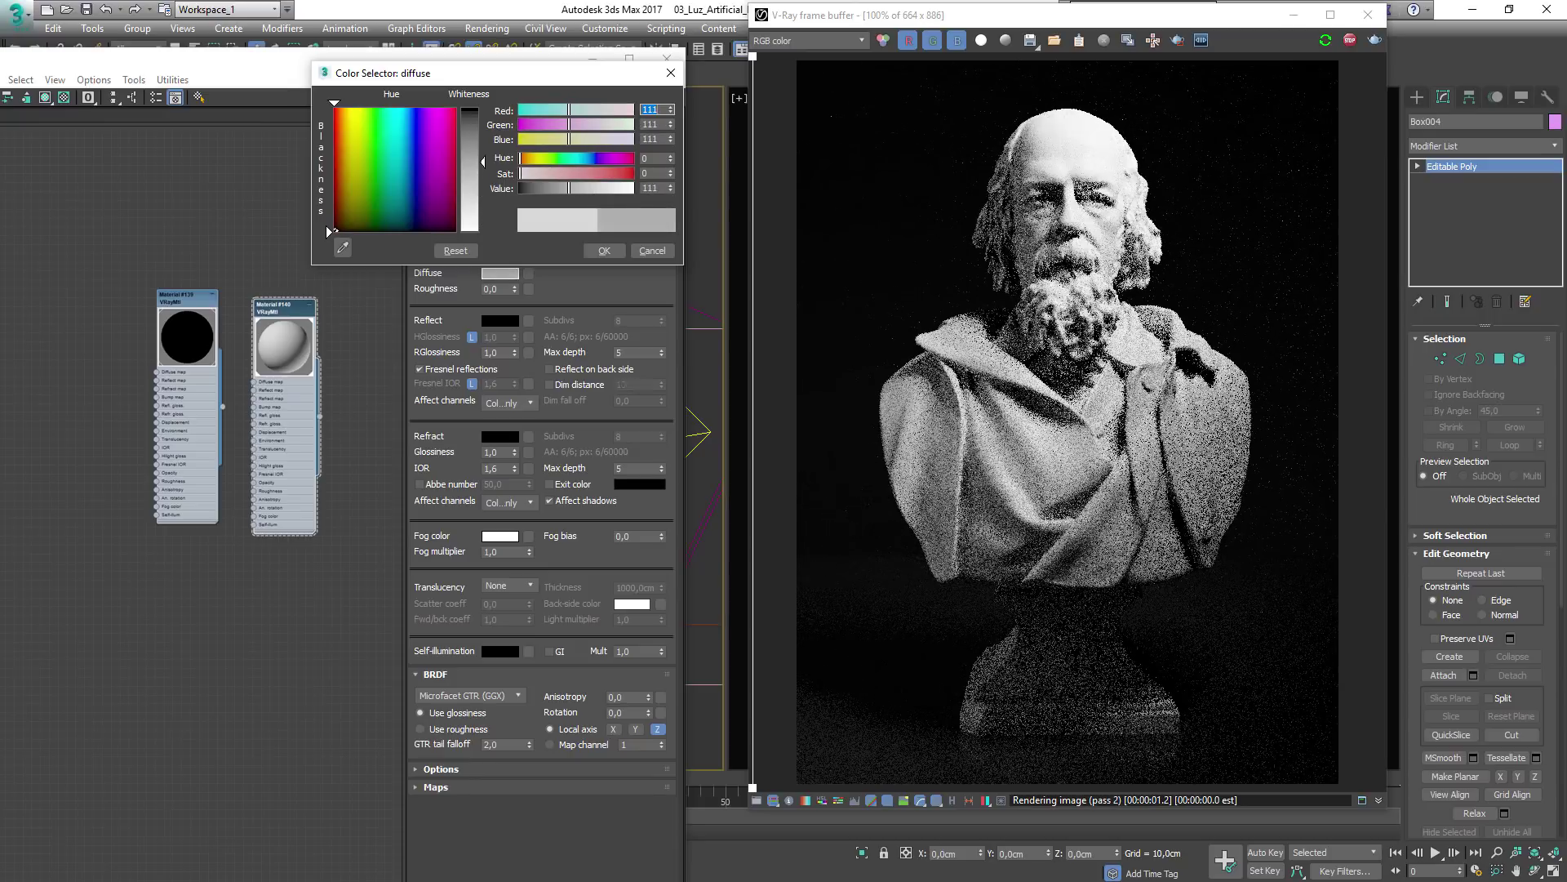
scroll(1061, 168, up, 1)
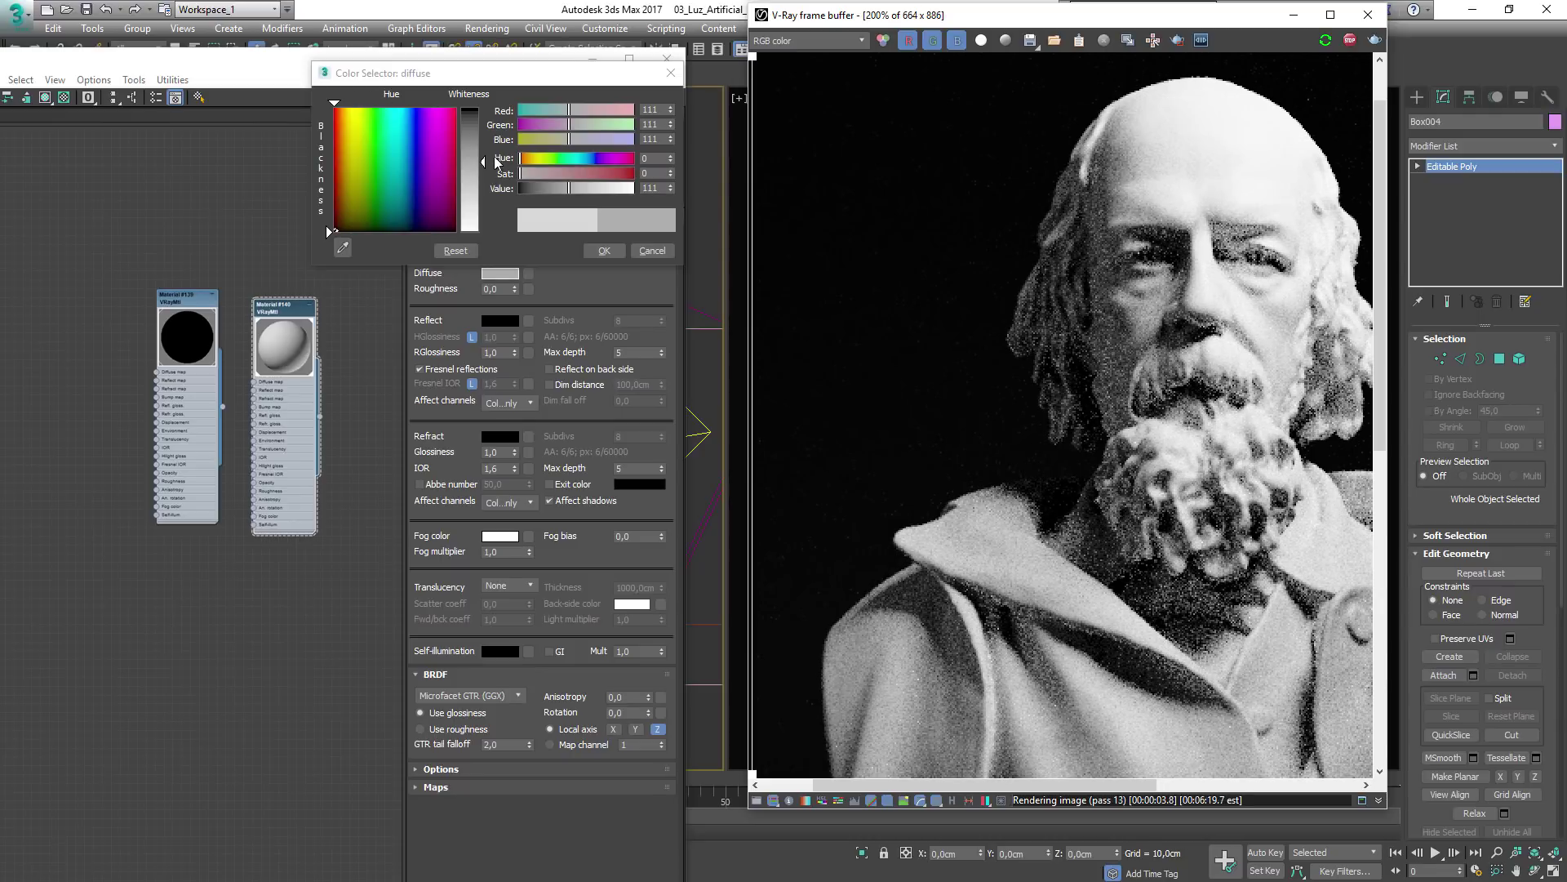
drag(482, 162, 482, 150)
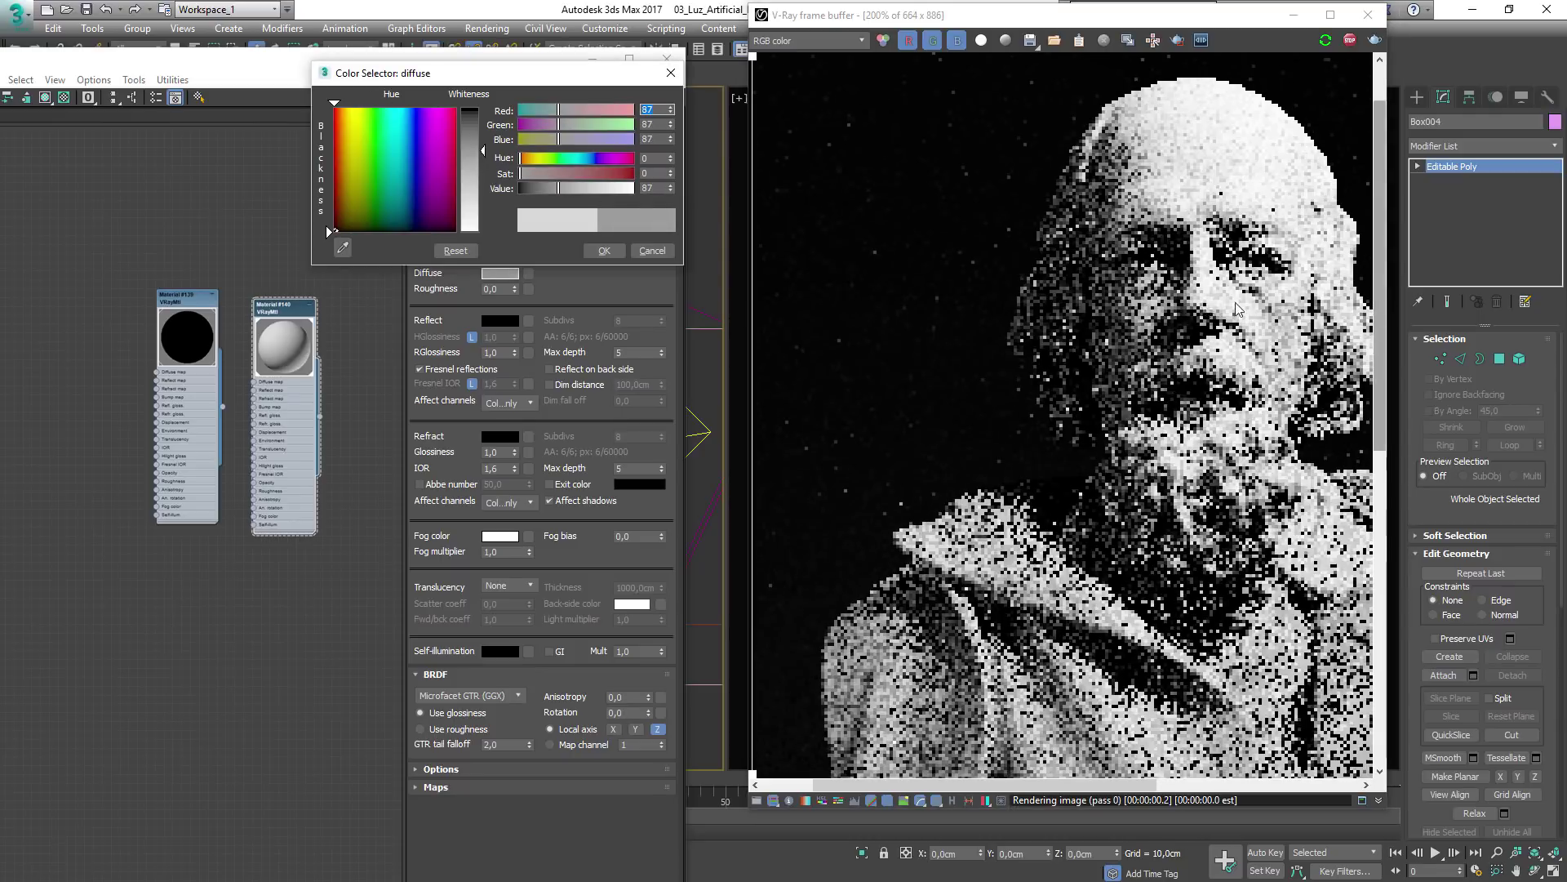
Limit rendering to a region around the bust's head and neck, with the render magnified to 200%
middle_drag(1194, 218, 1113, 247)
click(1176, 41)
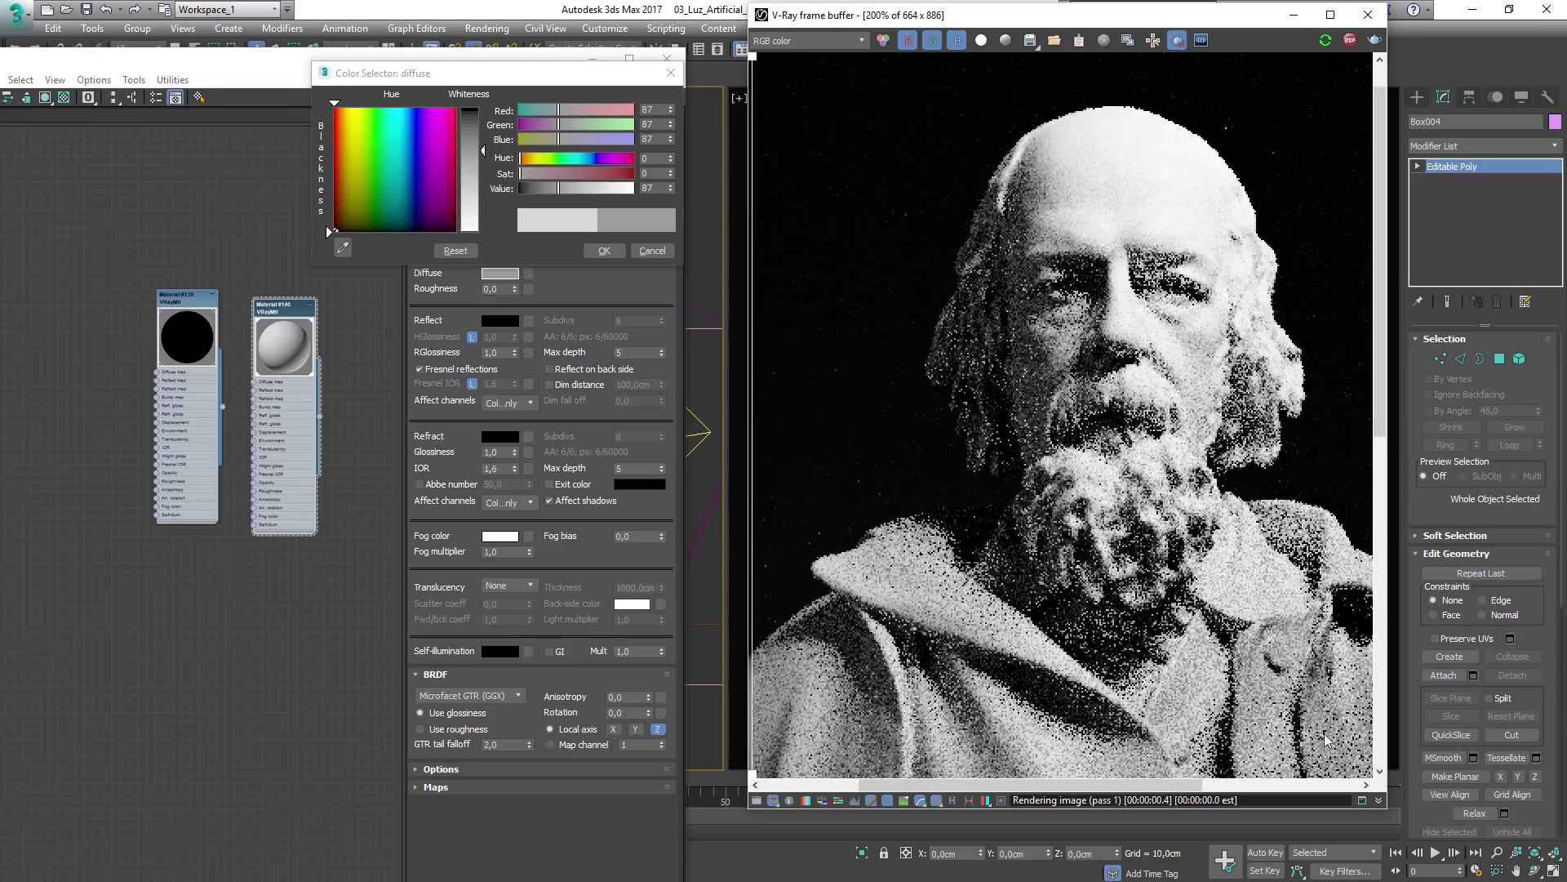
scroll(1168, 75, down, 1)
click(1175, 44)
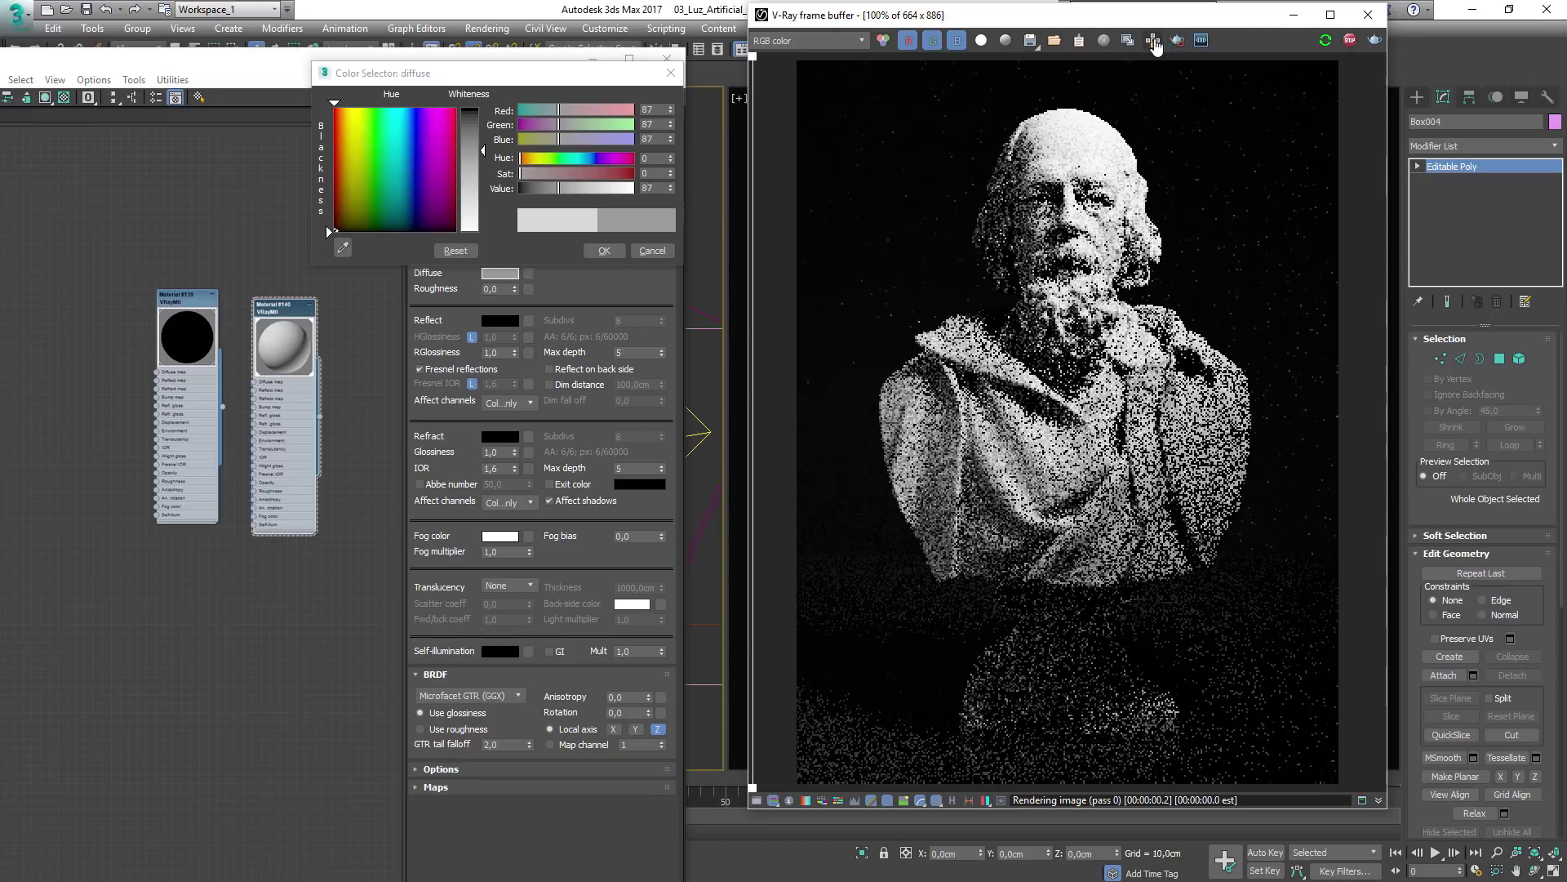
click(1177, 44)
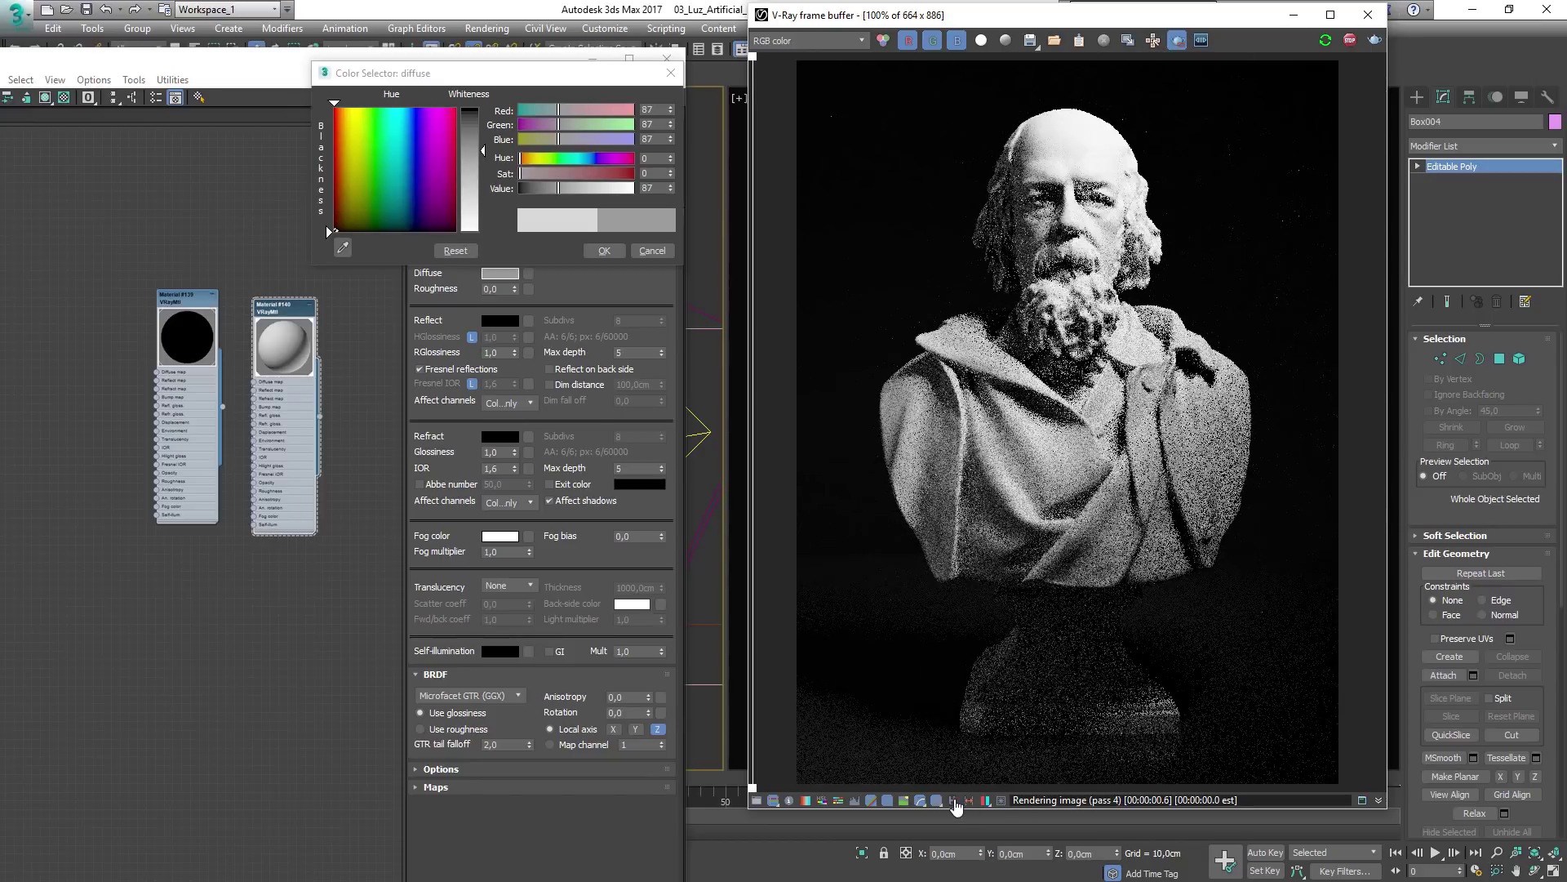
click(951, 800)
click(656, 70)
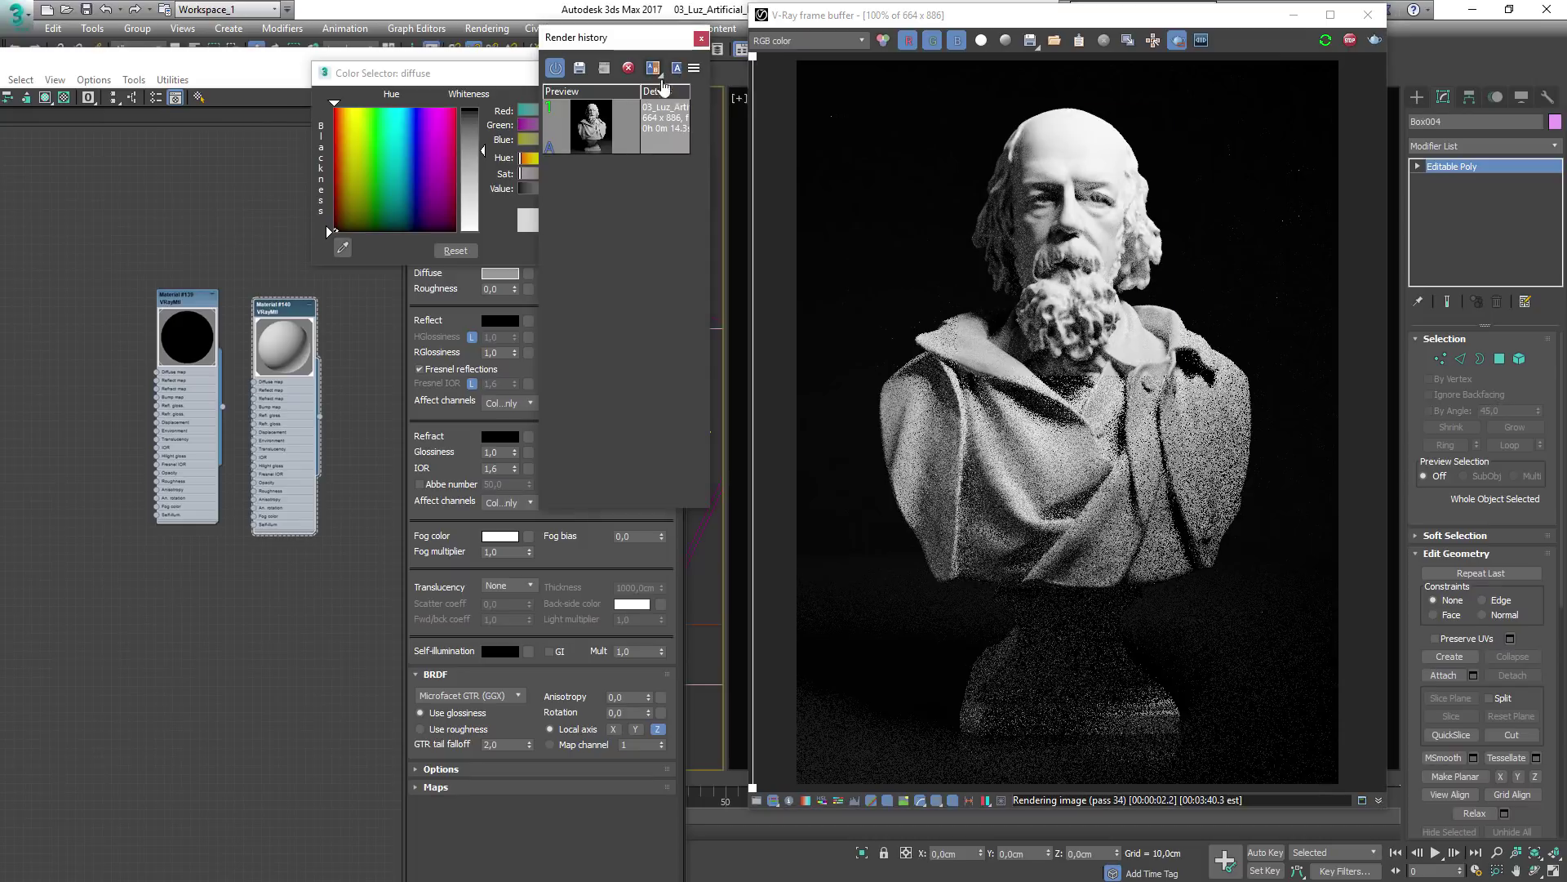
click(701, 41)
scroll(1032, 227, up, 1)
middle_drag(1032, 227, 1061, 377)
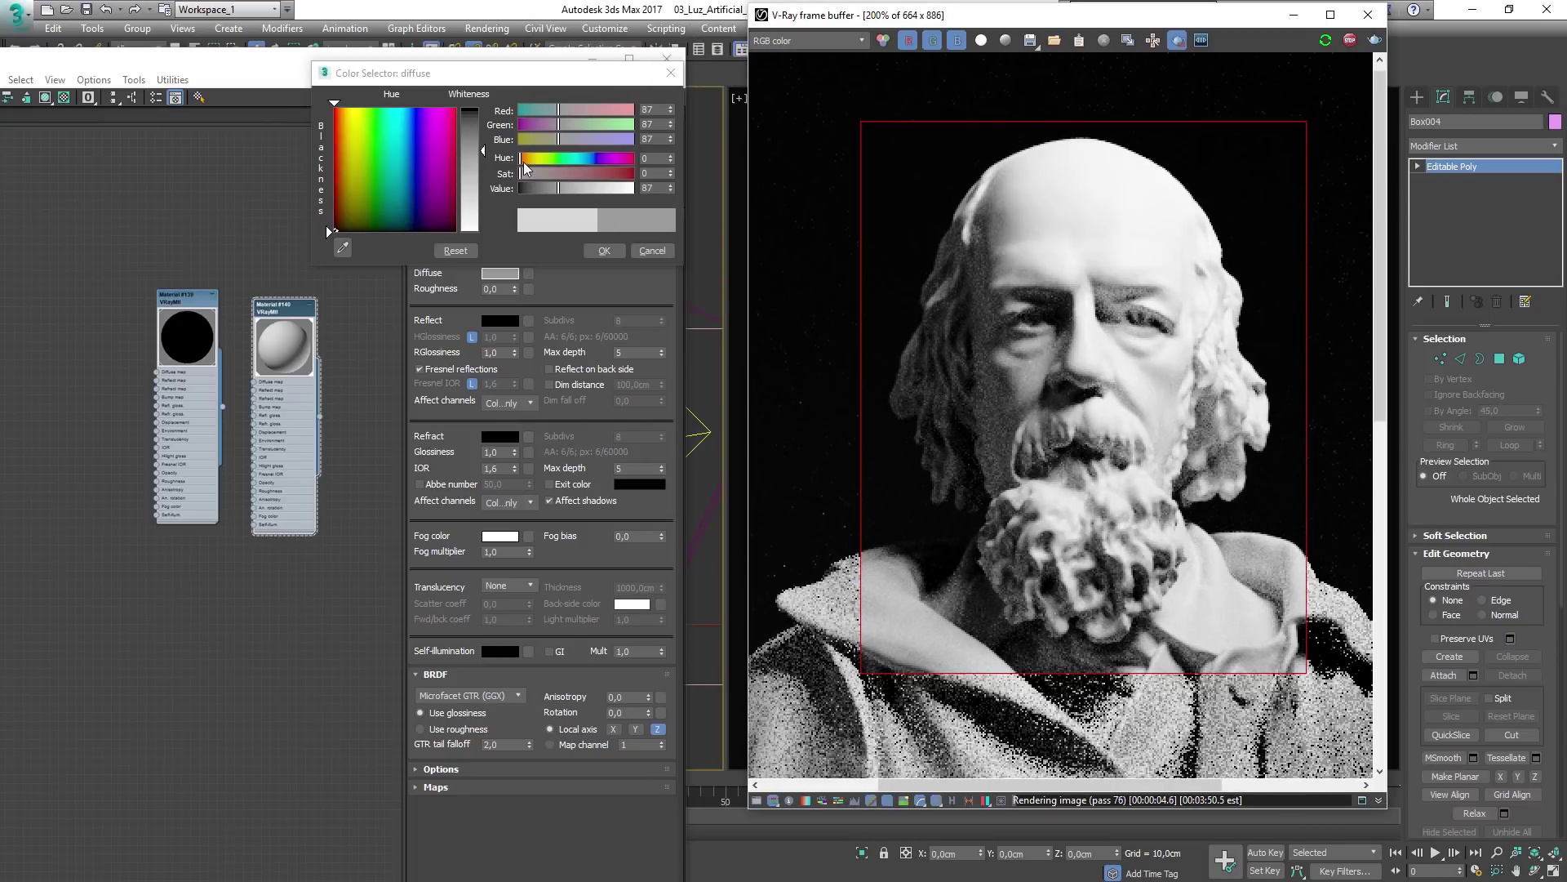
Try a diffuse grey of 74 for the panel material, then set it to 94 and accept the colour
click(488, 149)
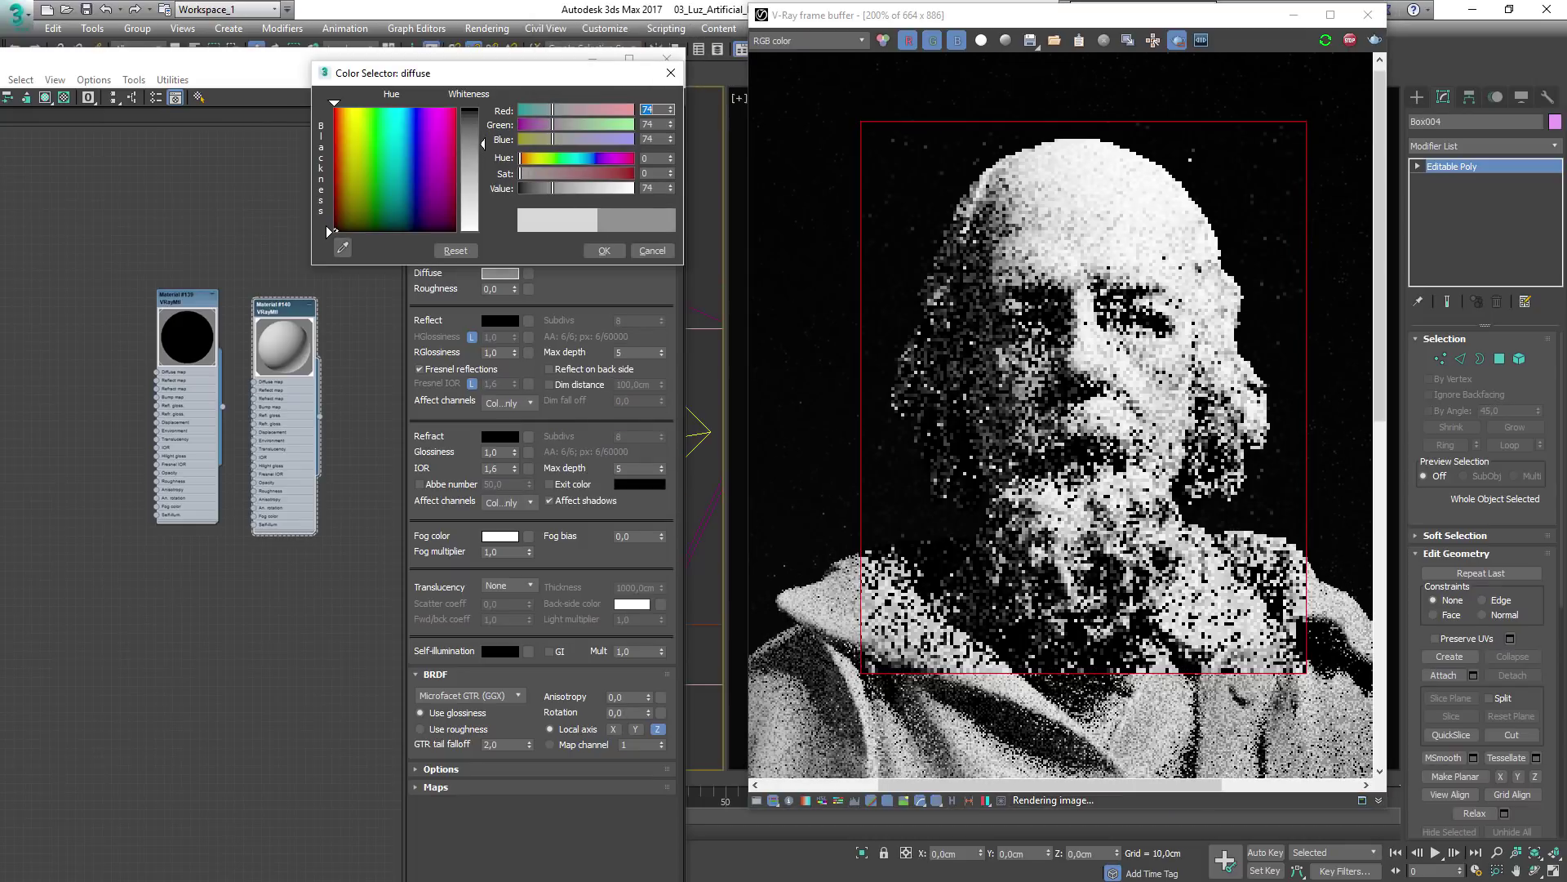
drag(488, 151, 492, 154)
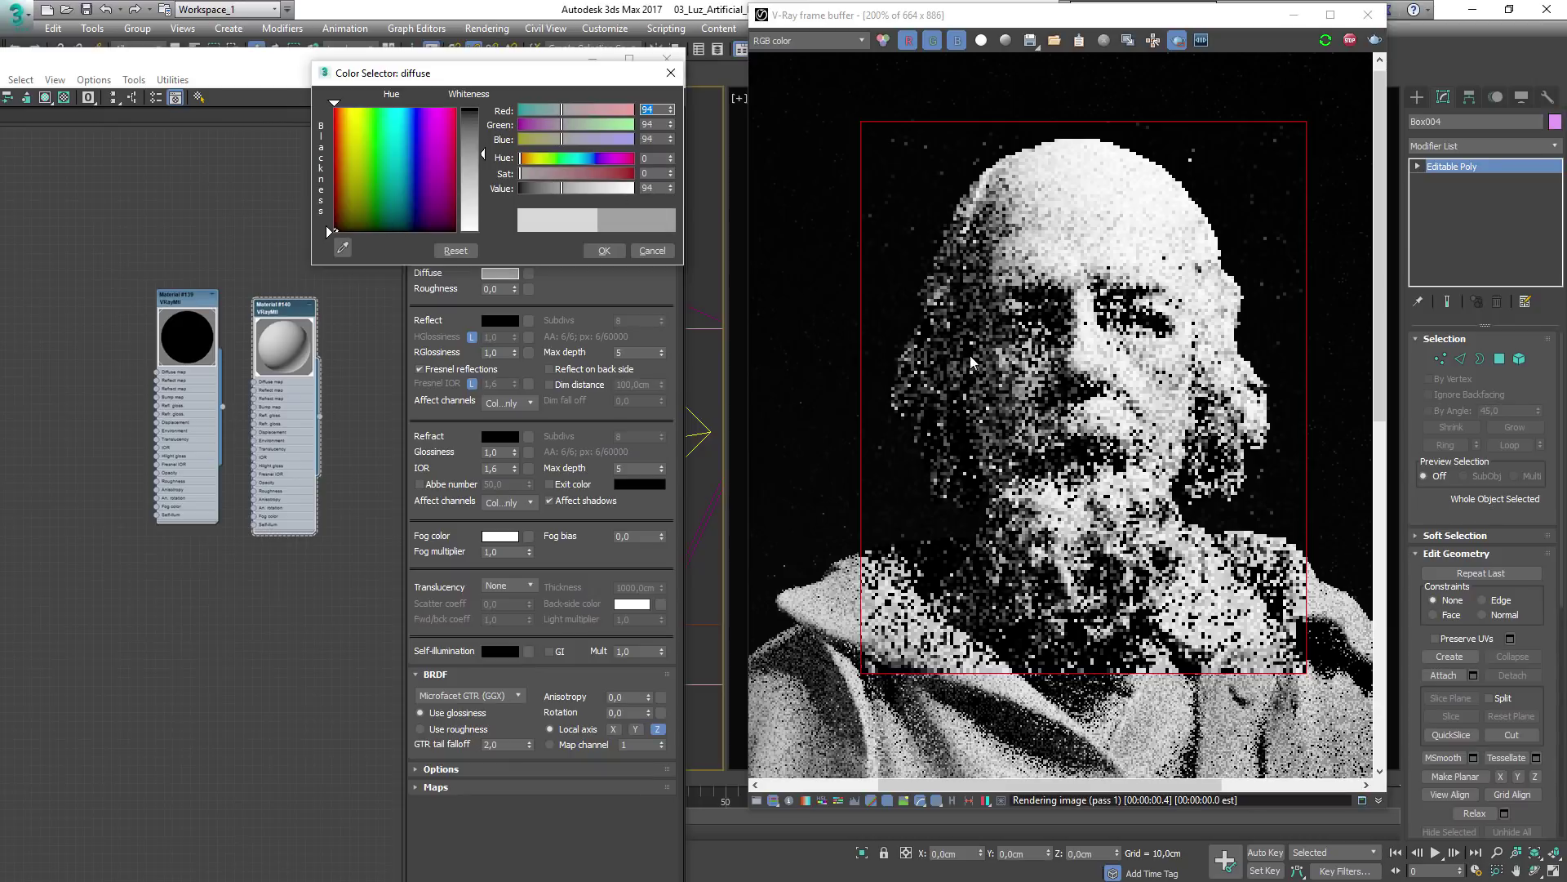
click(604, 250)
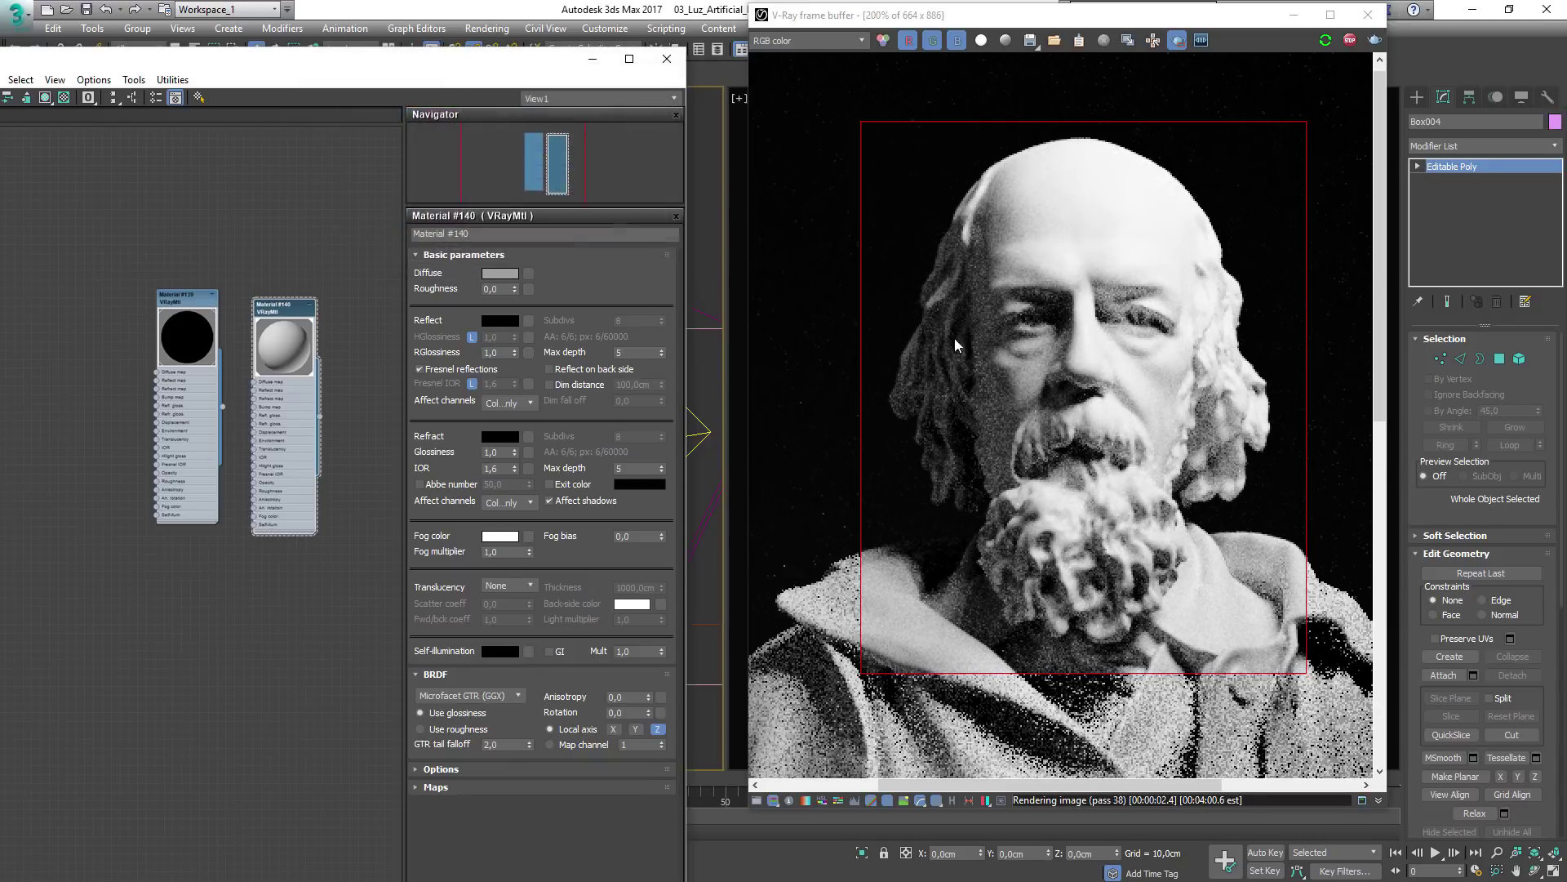
Return the render to 100%, turn off region rendering and close the material editor
scroll(1045, 345, down, 2)
click(952, 800)
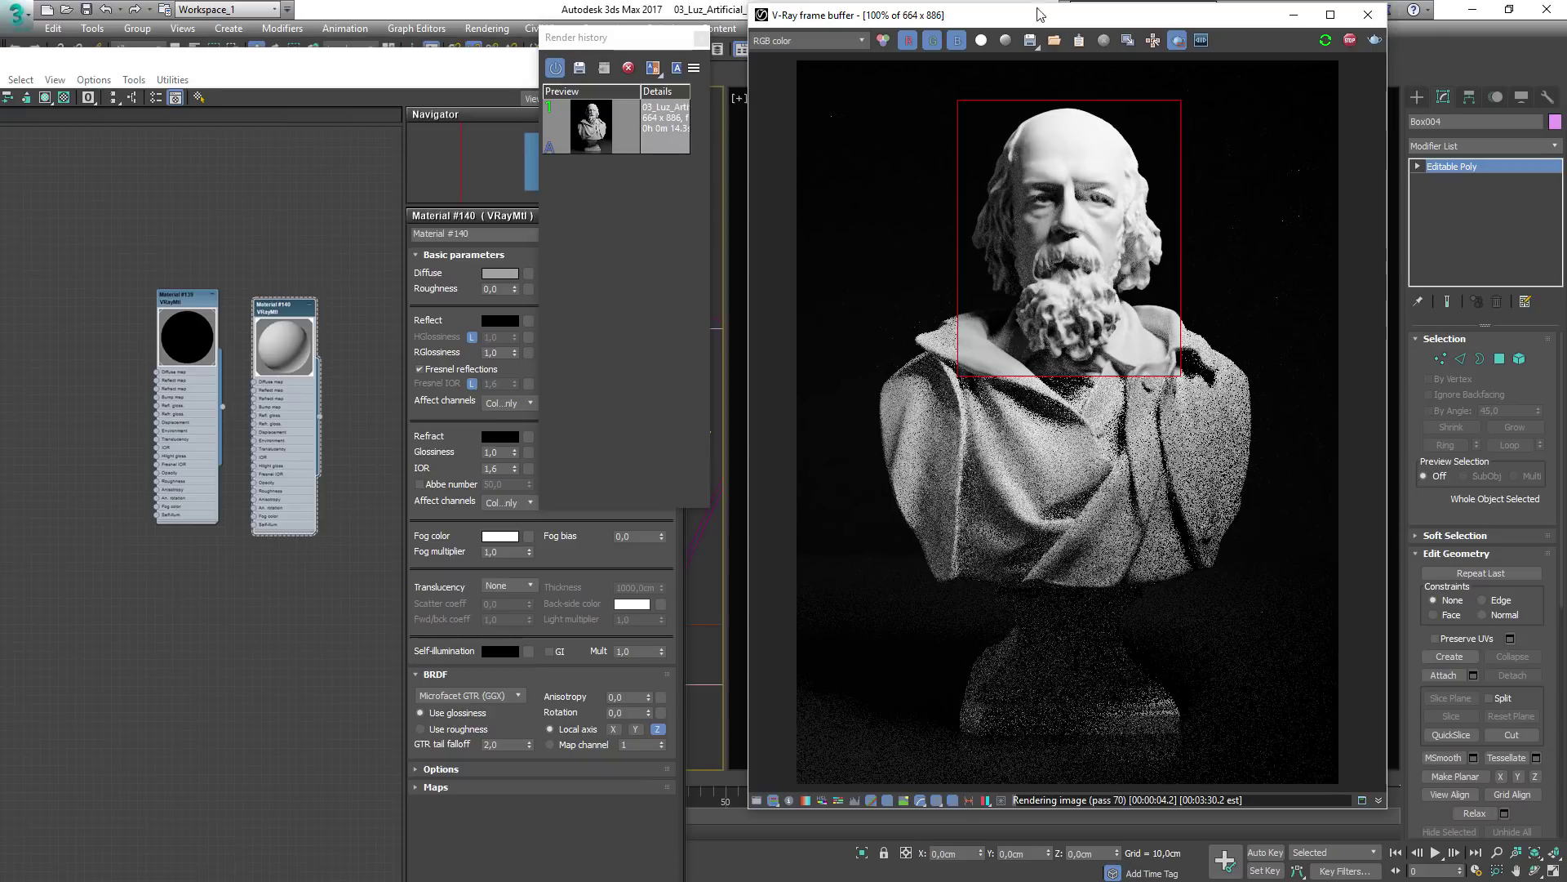
click(1177, 40)
click(454, 65)
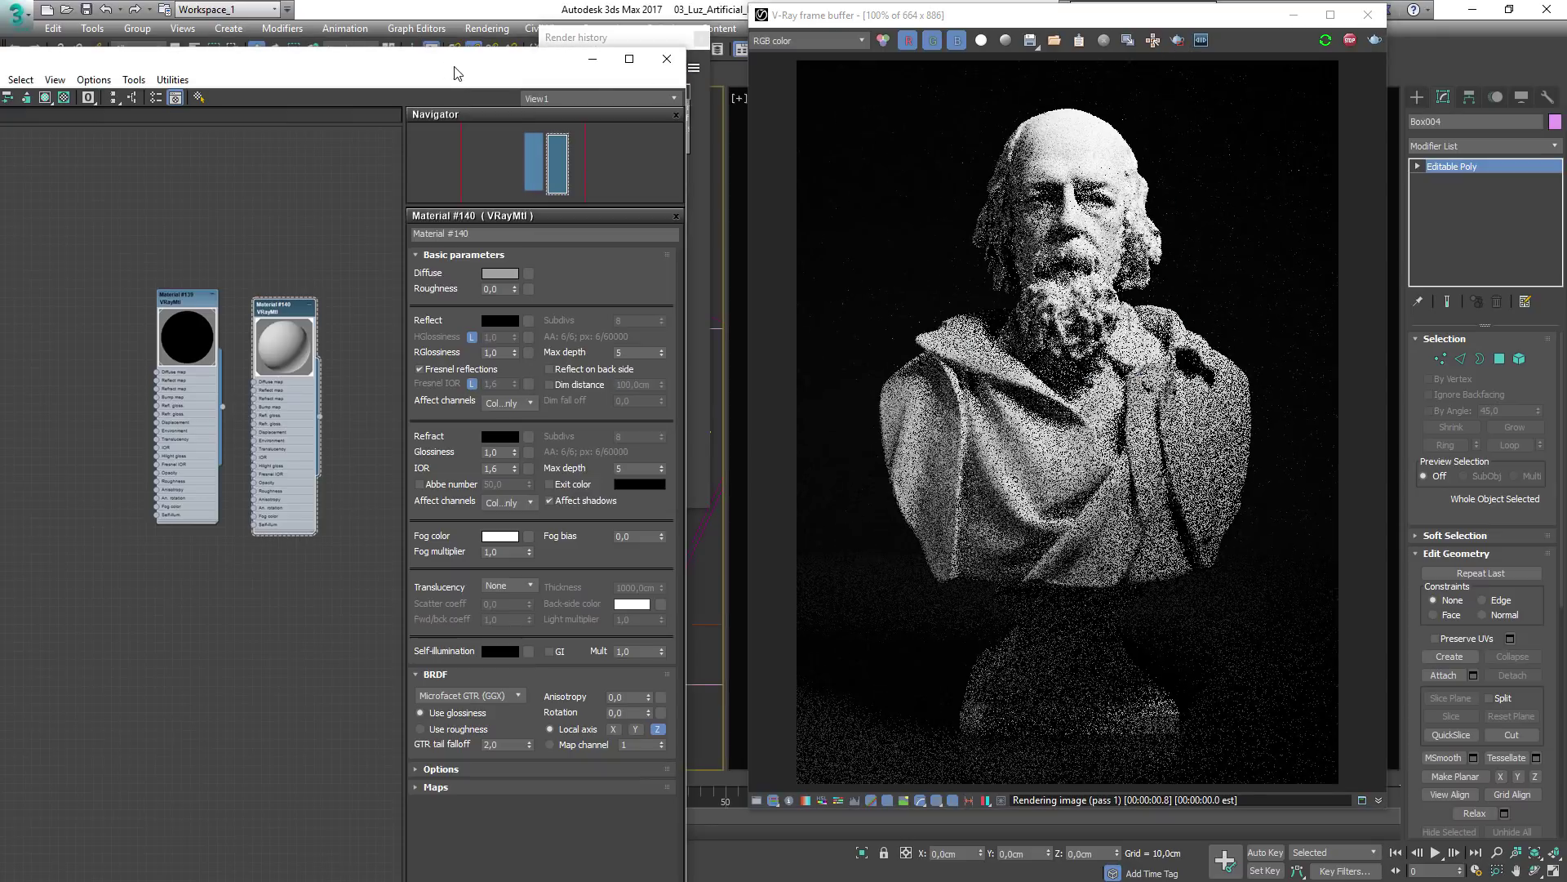
click(670, 60)
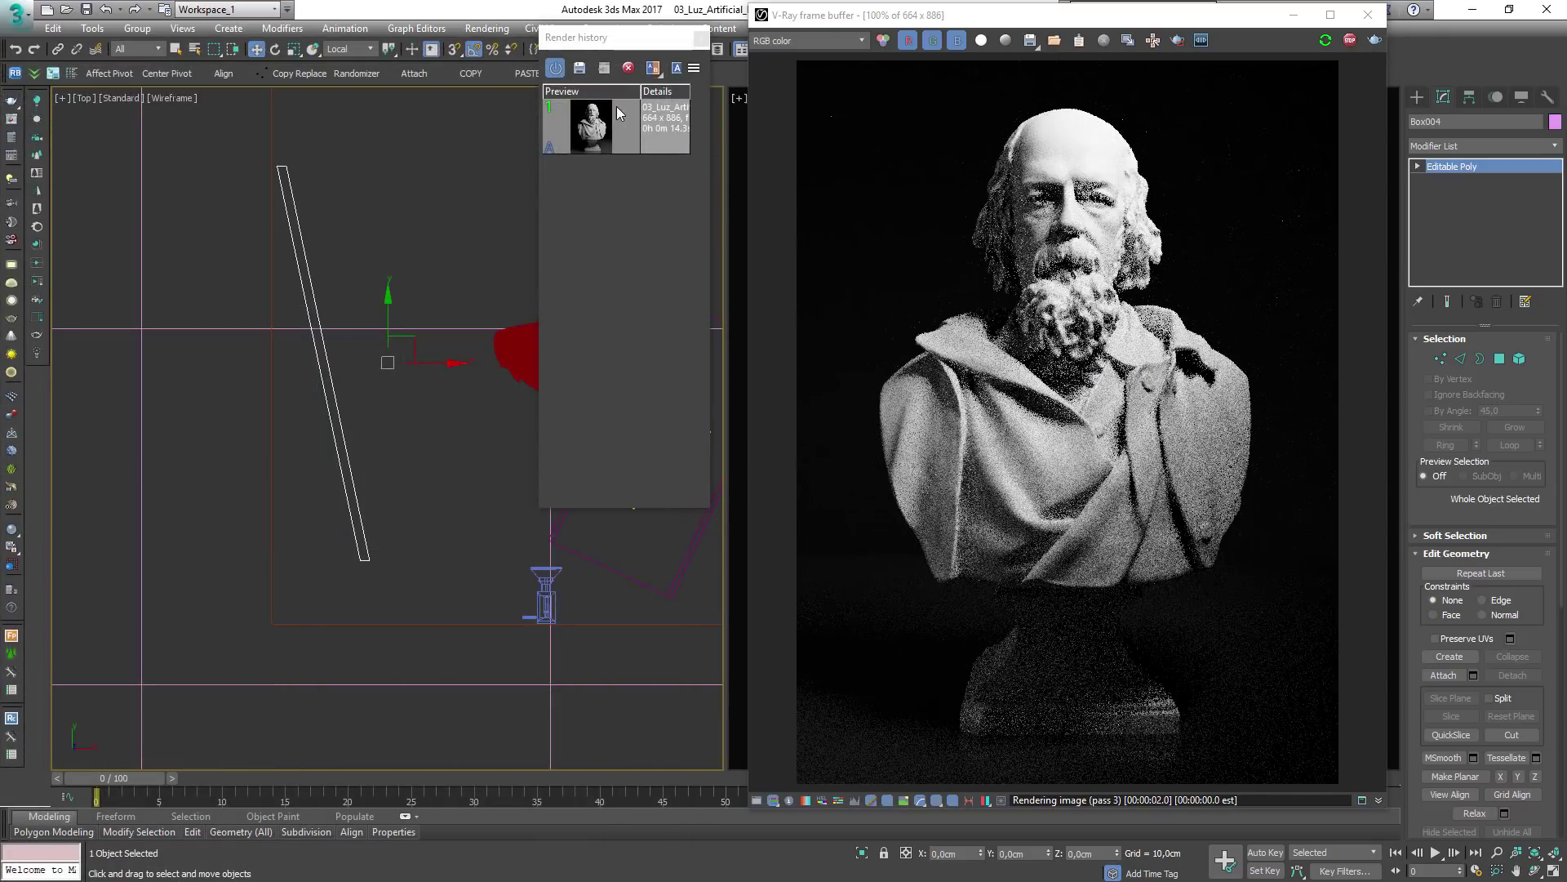
Widen the render history and set its stored render as comparison image A
click(676, 69)
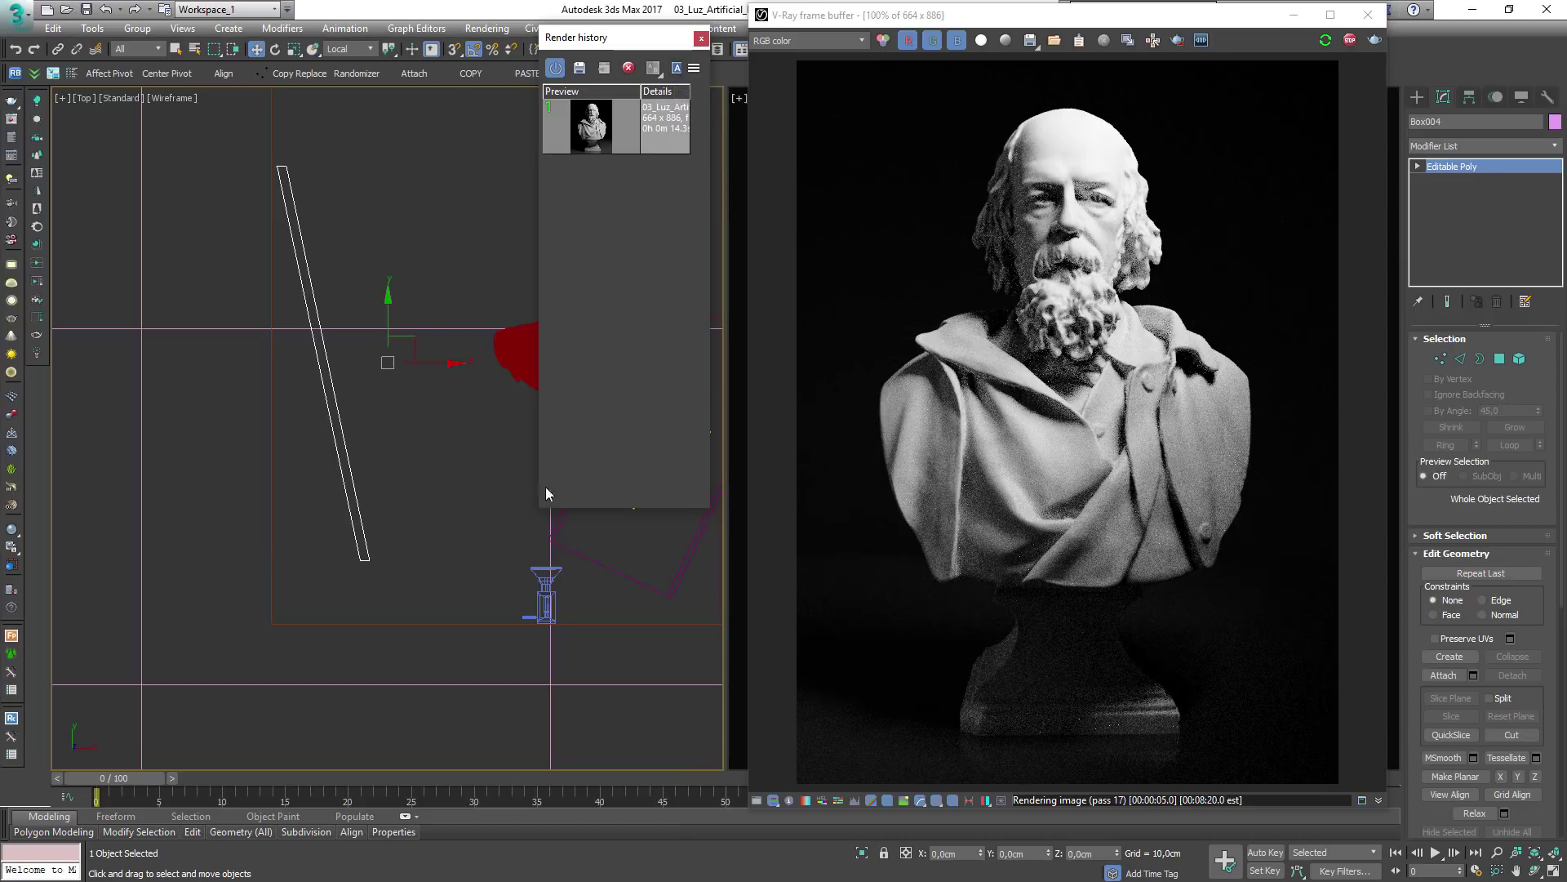
drag(537, 509, 453, 568)
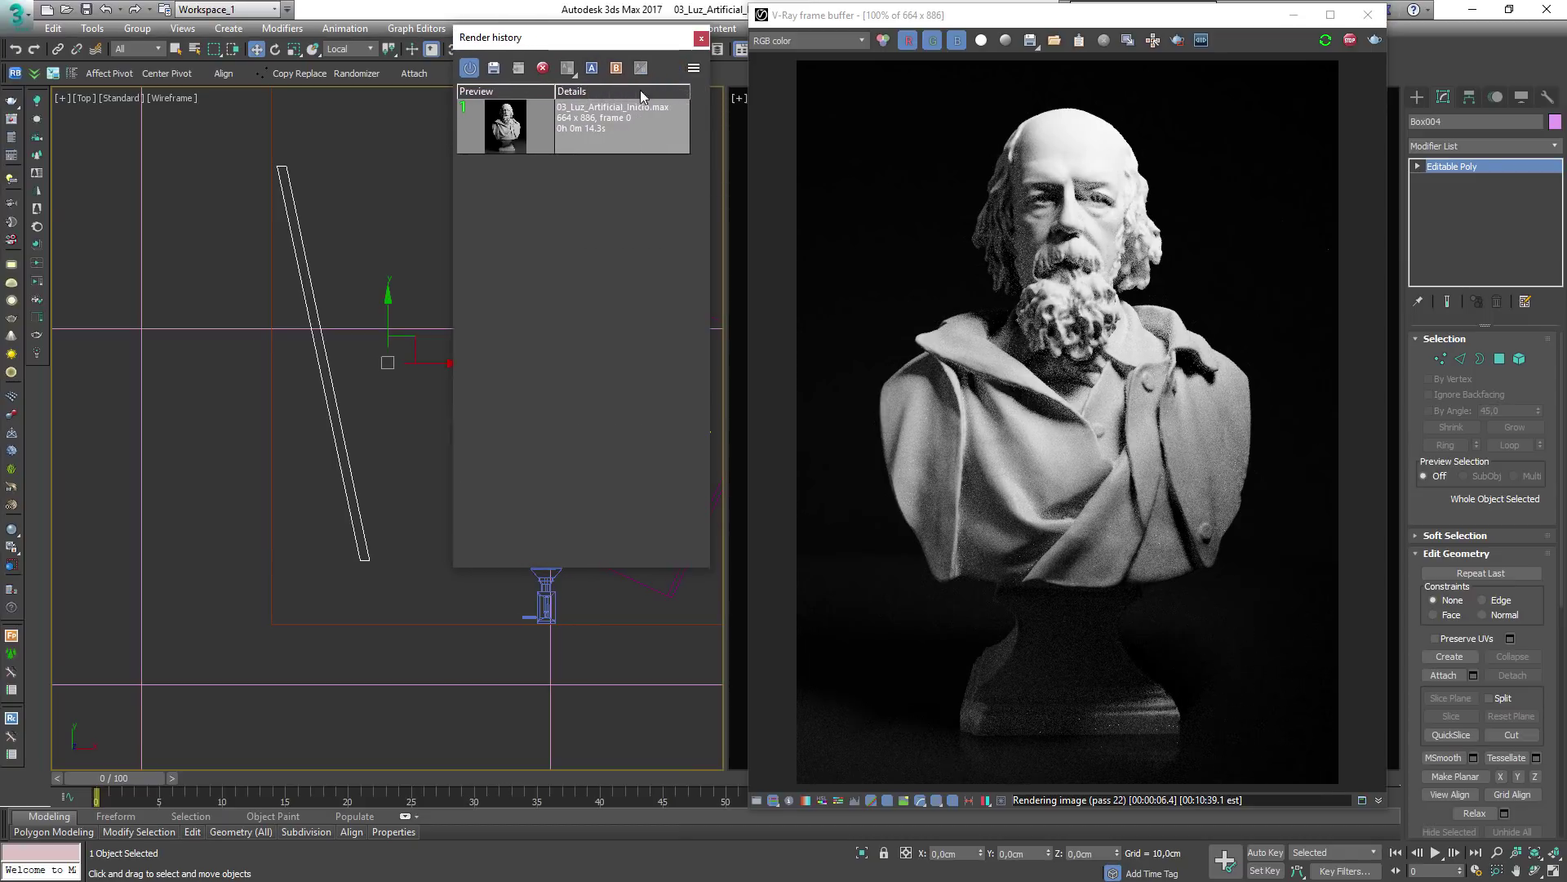
click(593, 69)
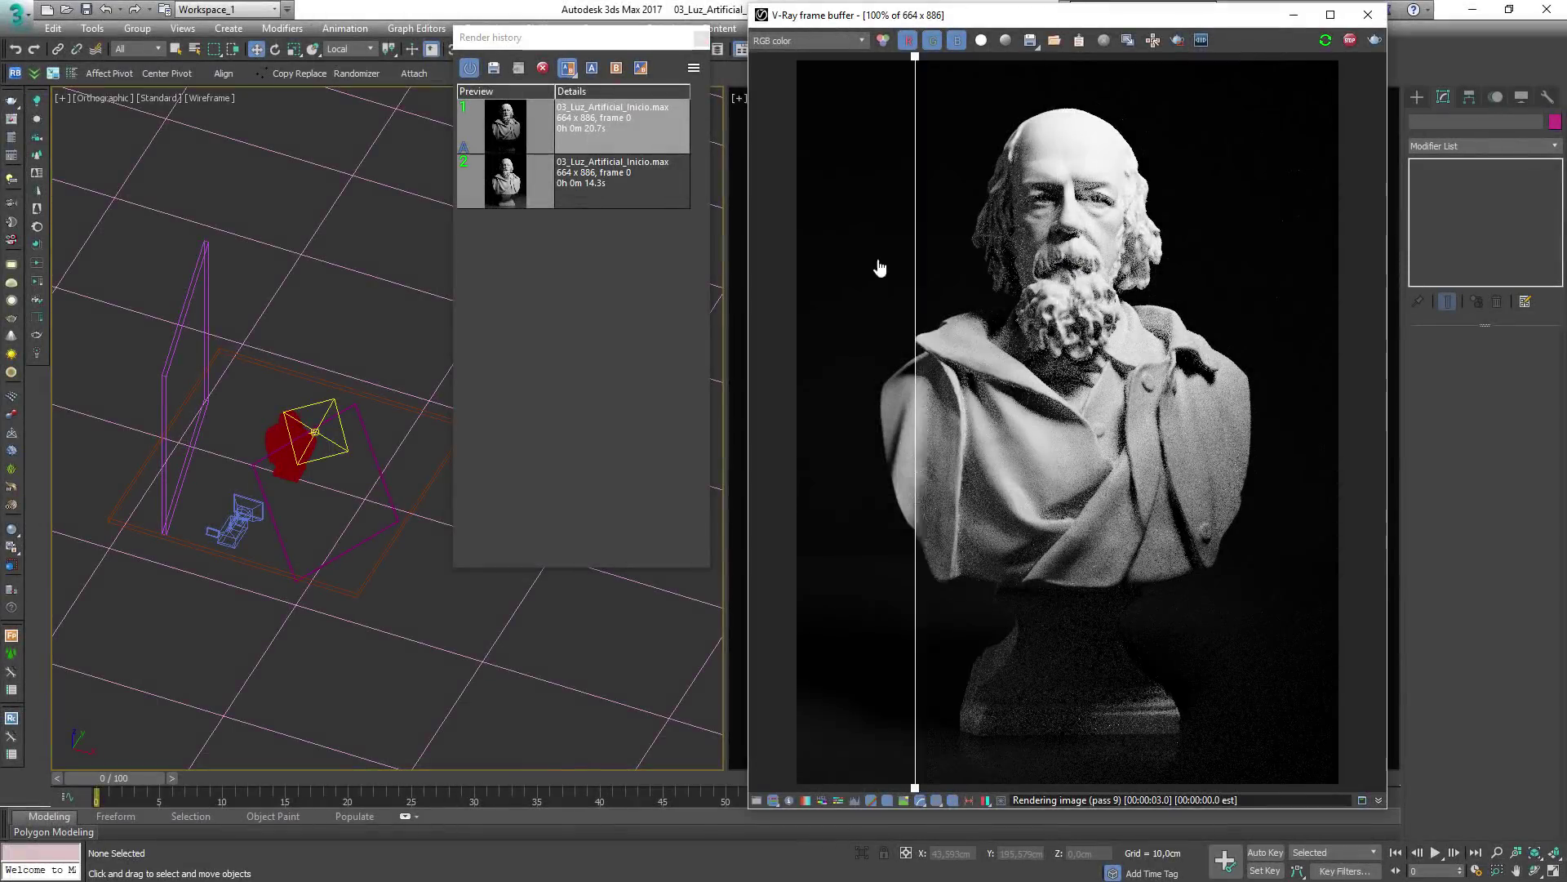
Sweep the A/B comparison divider across the bust, then end the comparison and close the render history
drag(879, 269, 1069, 220)
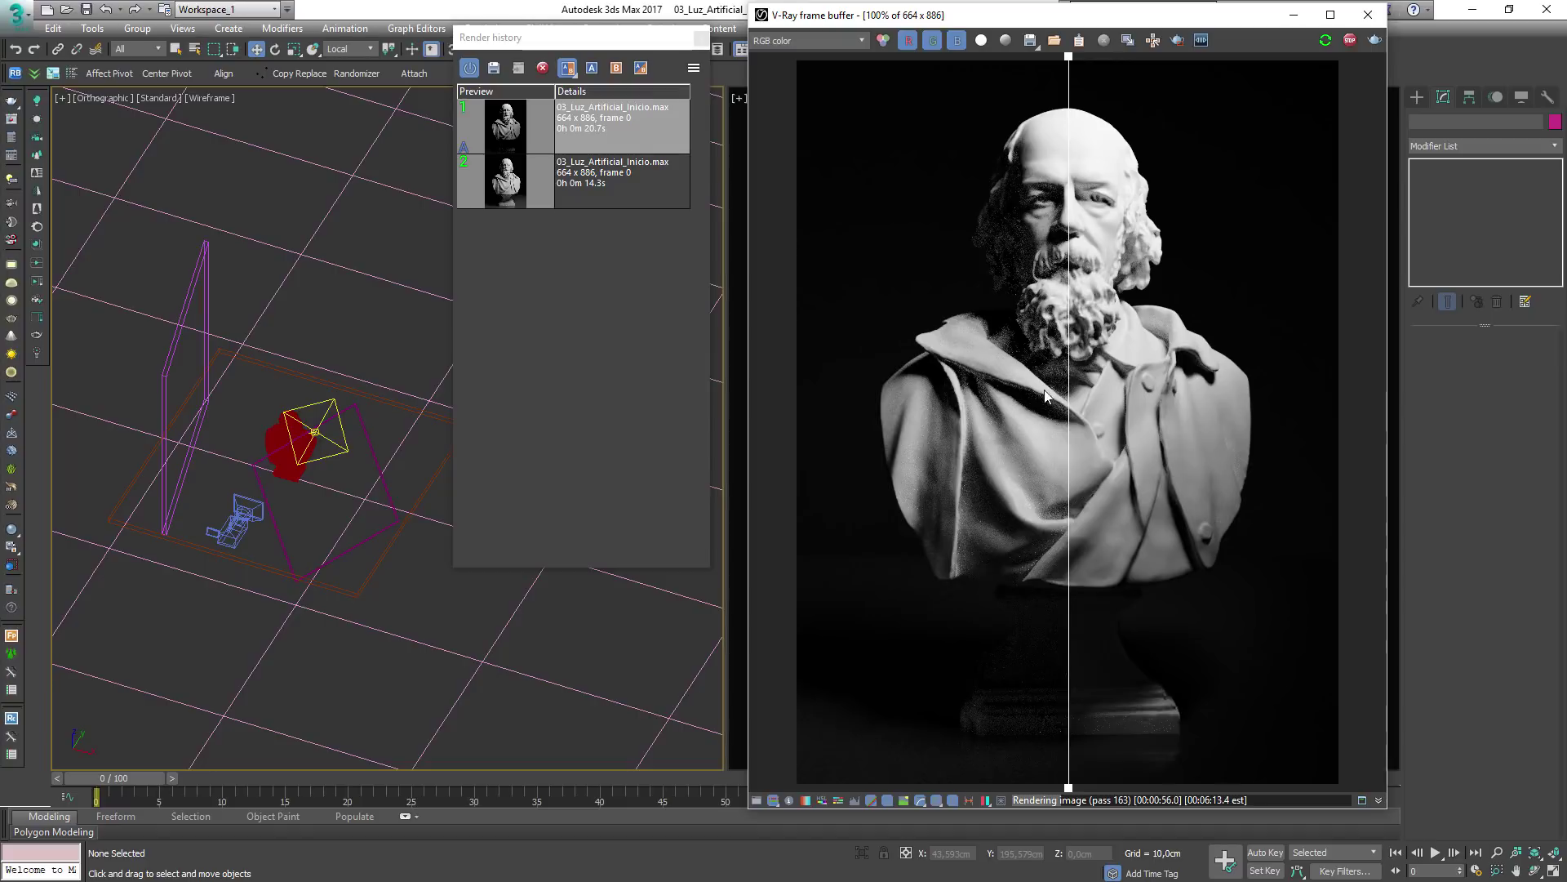
drag(1073, 410, 775, 417)
click(567, 67)
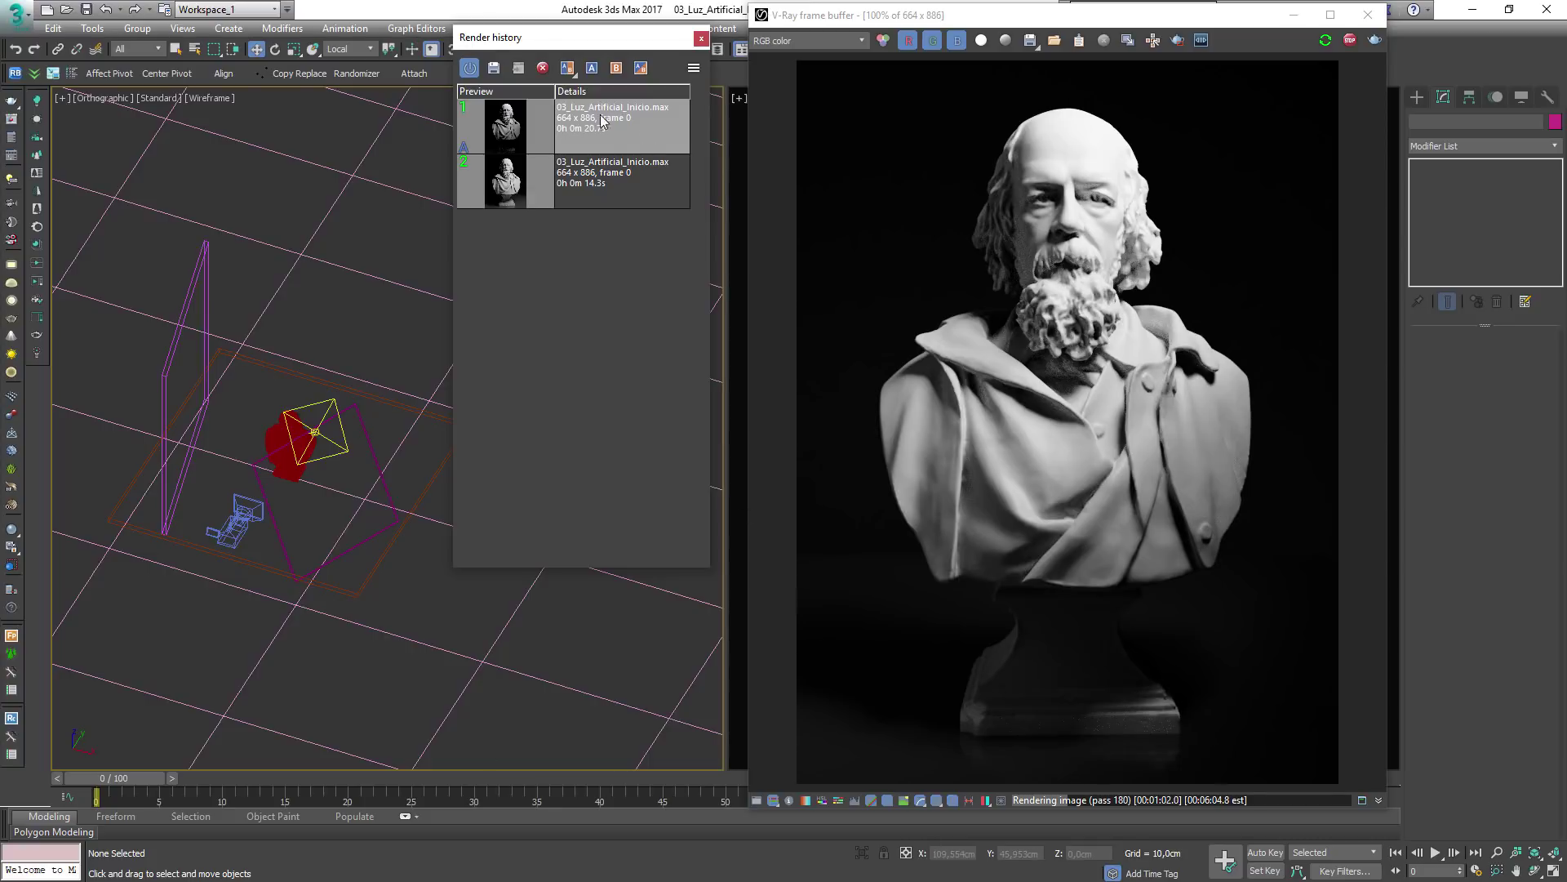
click(494, 67)
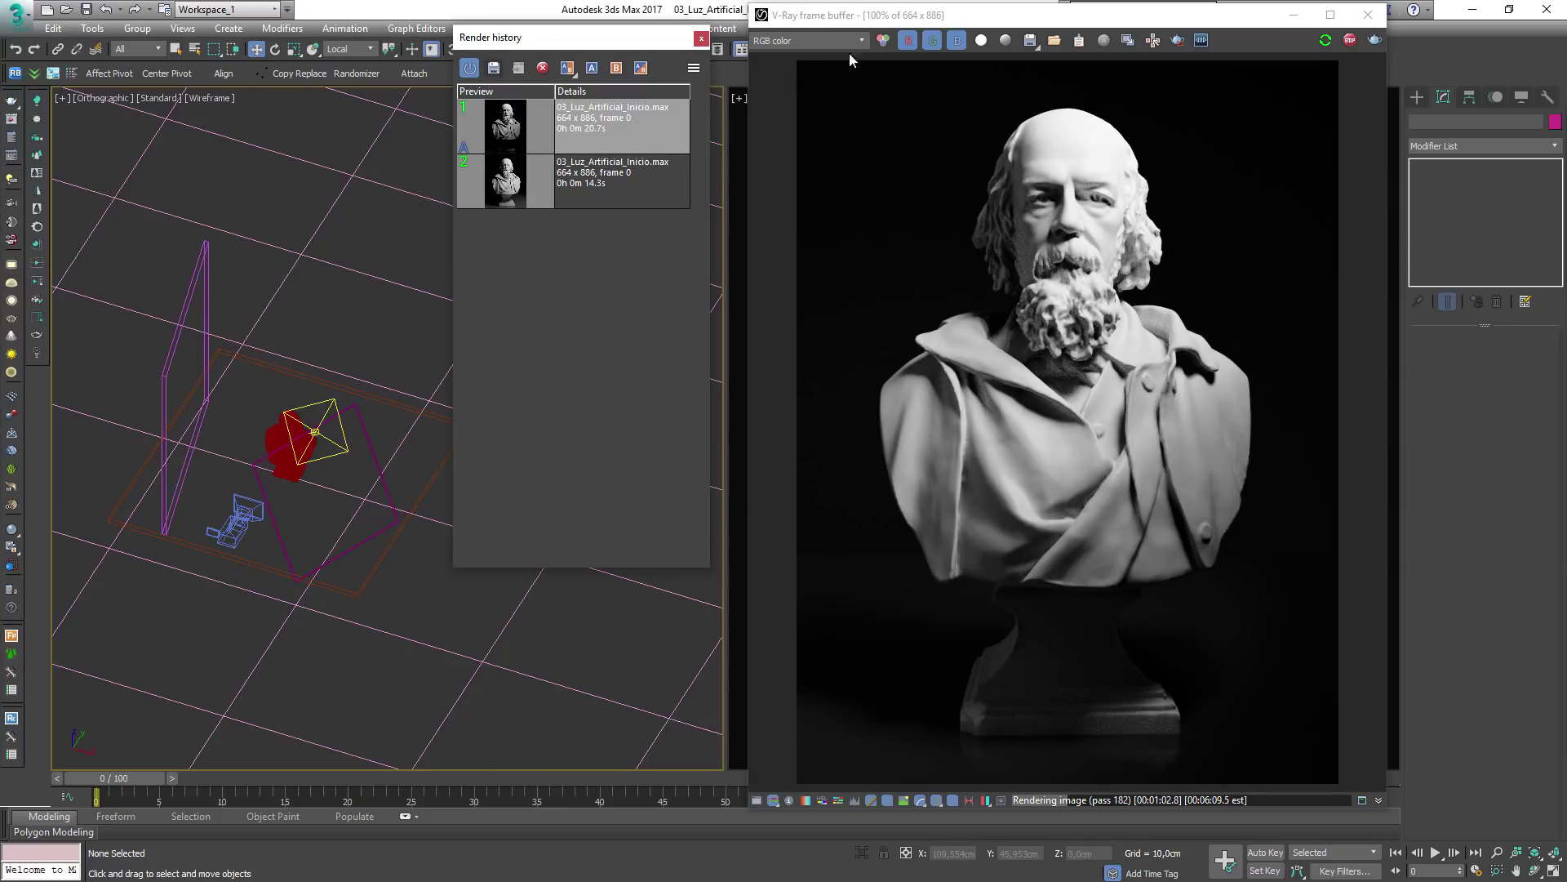
click(702, 39)
Frame the selected bust shaded in the top view and examine the rendered hair and shadow-side shoulder at 200%
alt+middle_drag(489, 494, 382, 531)
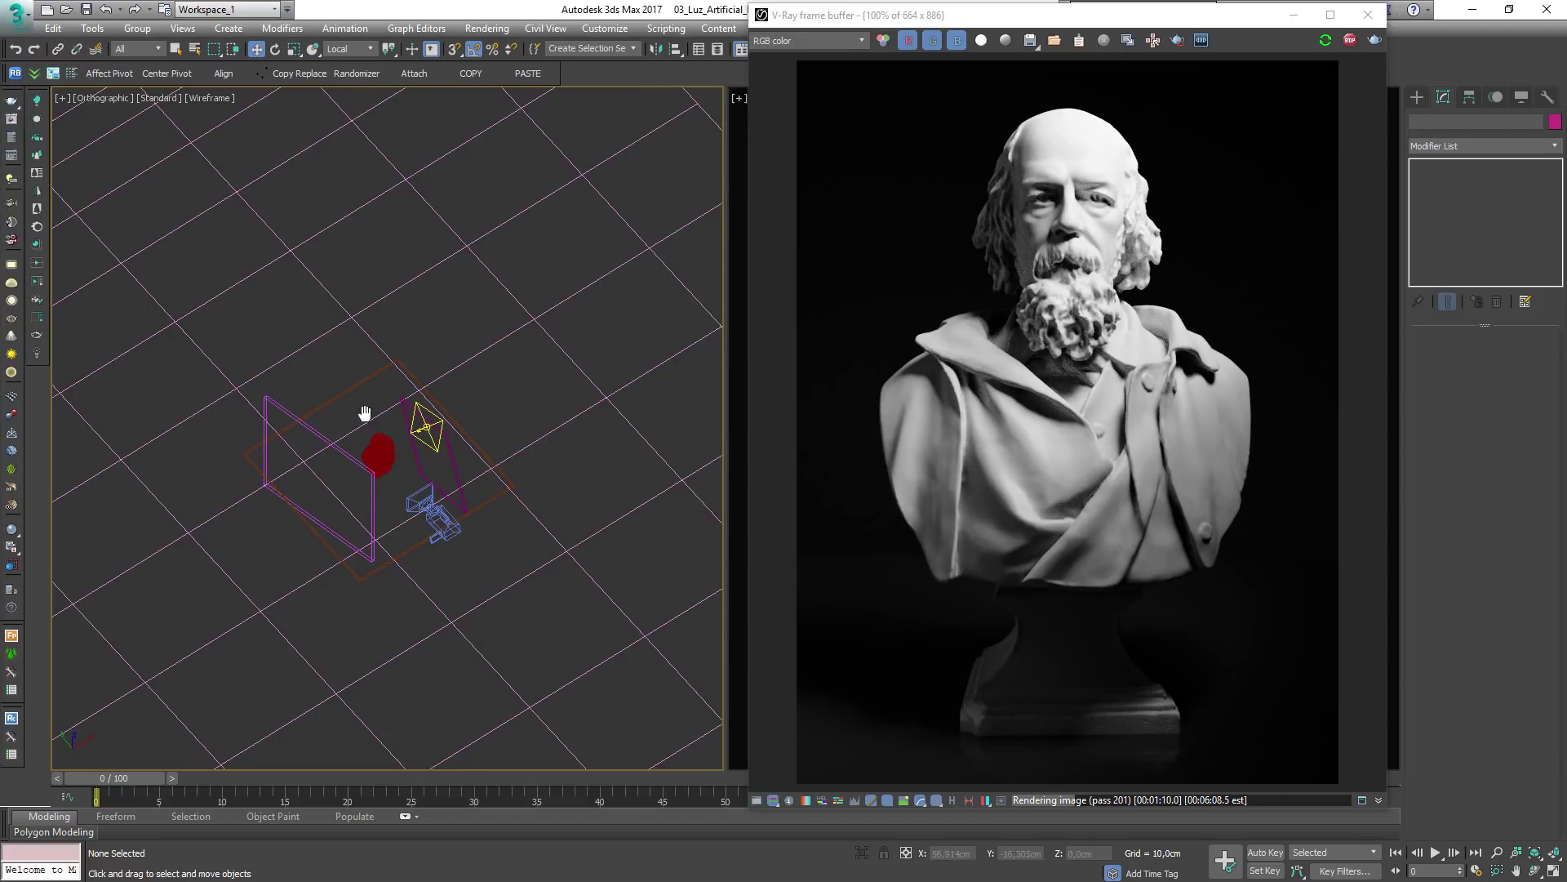
mouse_move(365, 414)
alt+middle_down()
mouse_move(491, 434)
mouse_move(482, 384)
alt+middle_up()
key(F3)
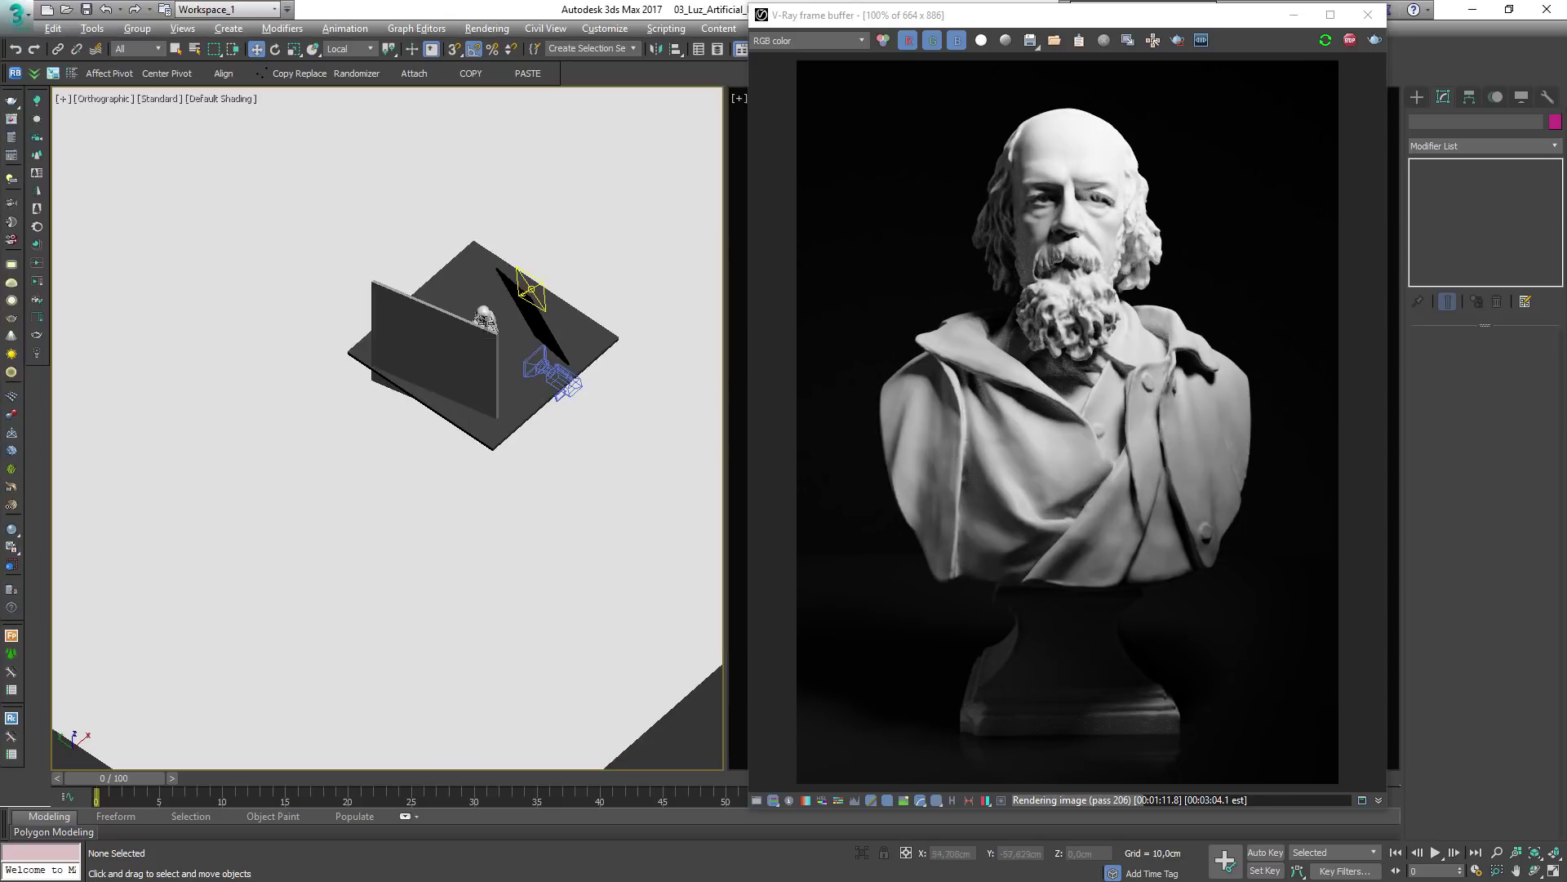
click(486, 320)
scroll(481, 343, up, 3)
key(t)
key(z)
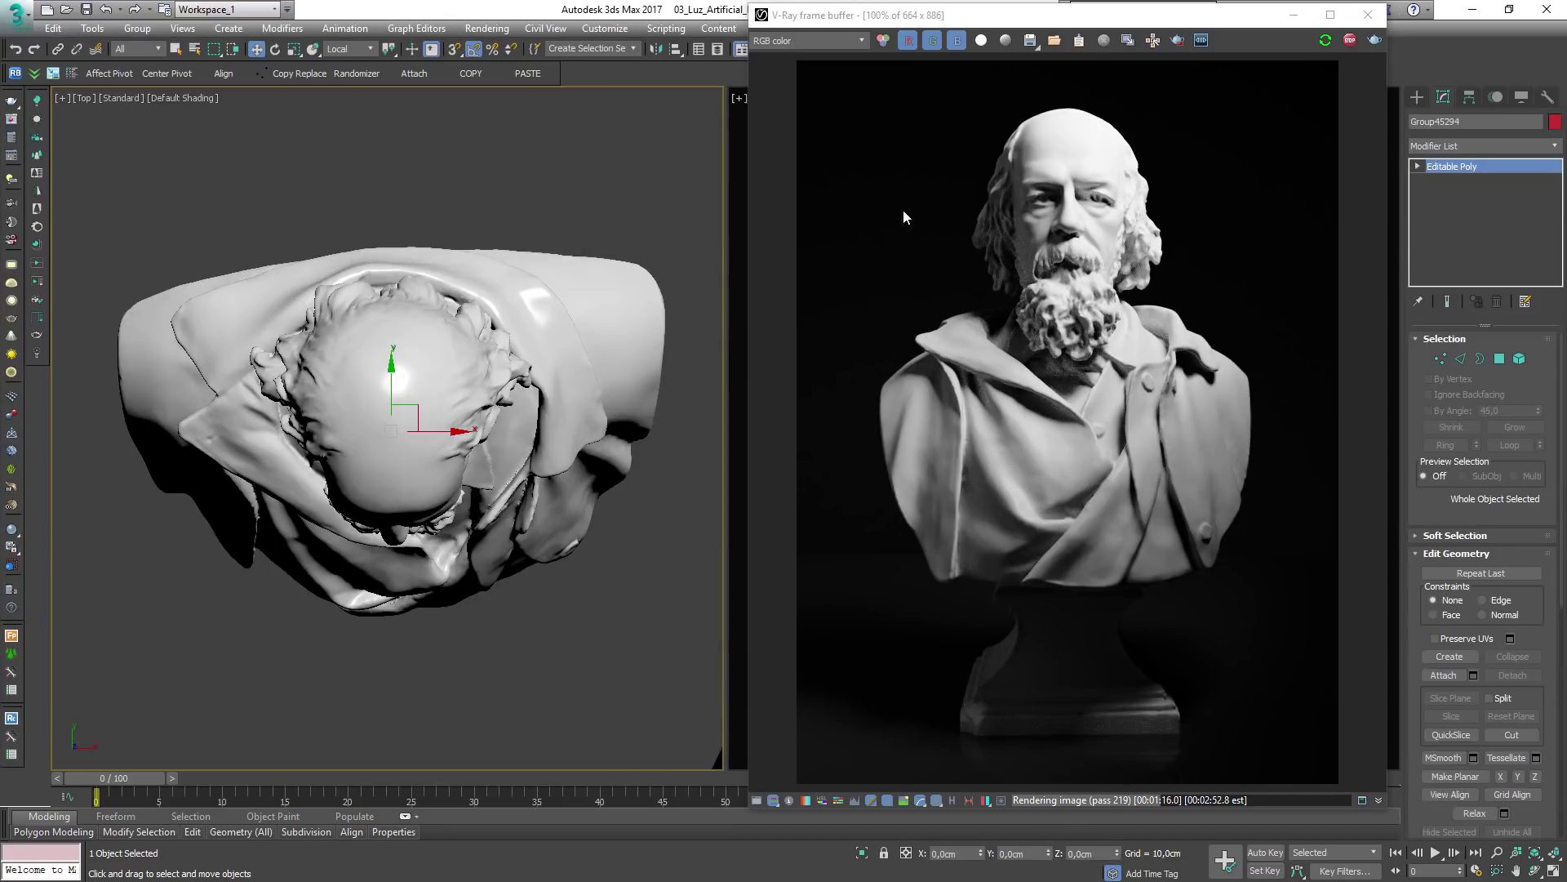
scroll(986, 159, up, 2)
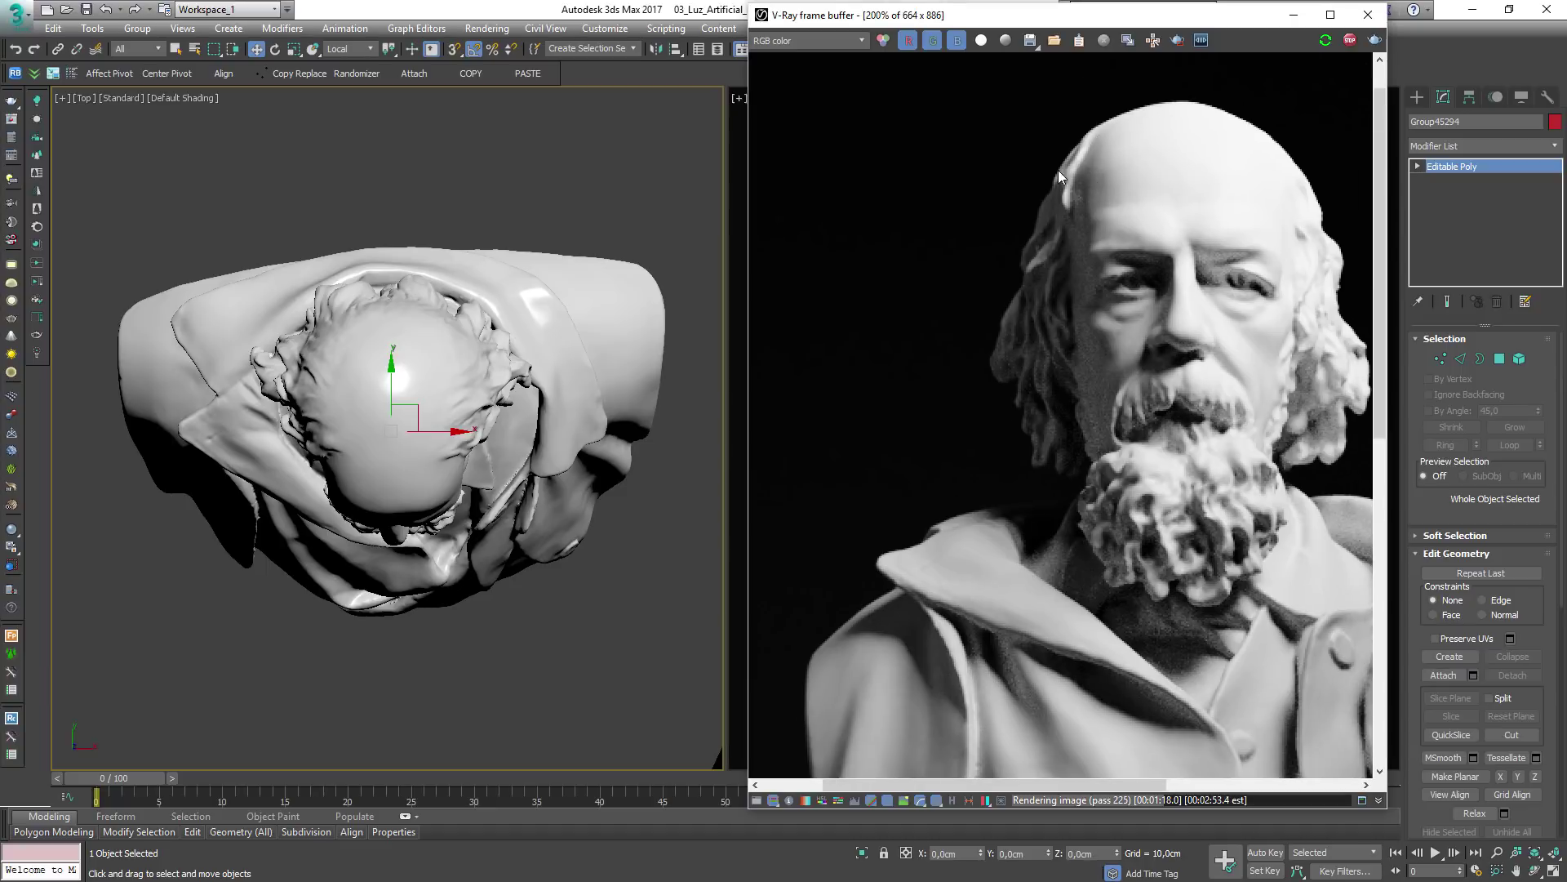
middle_drag(874, 571, 991, 391)
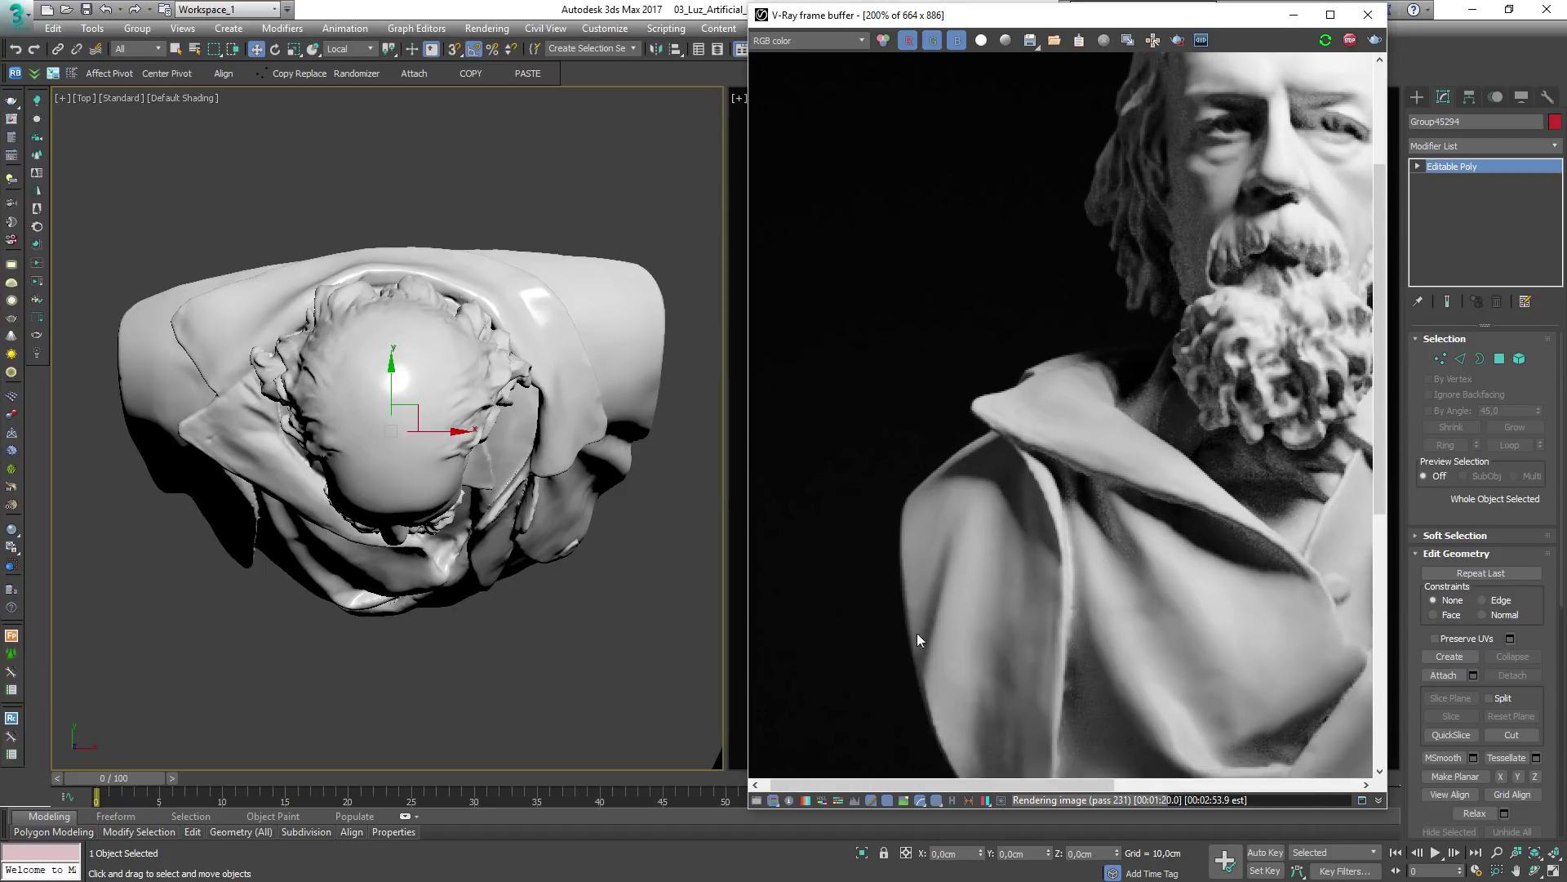
scroll(918, 633, down, 2)
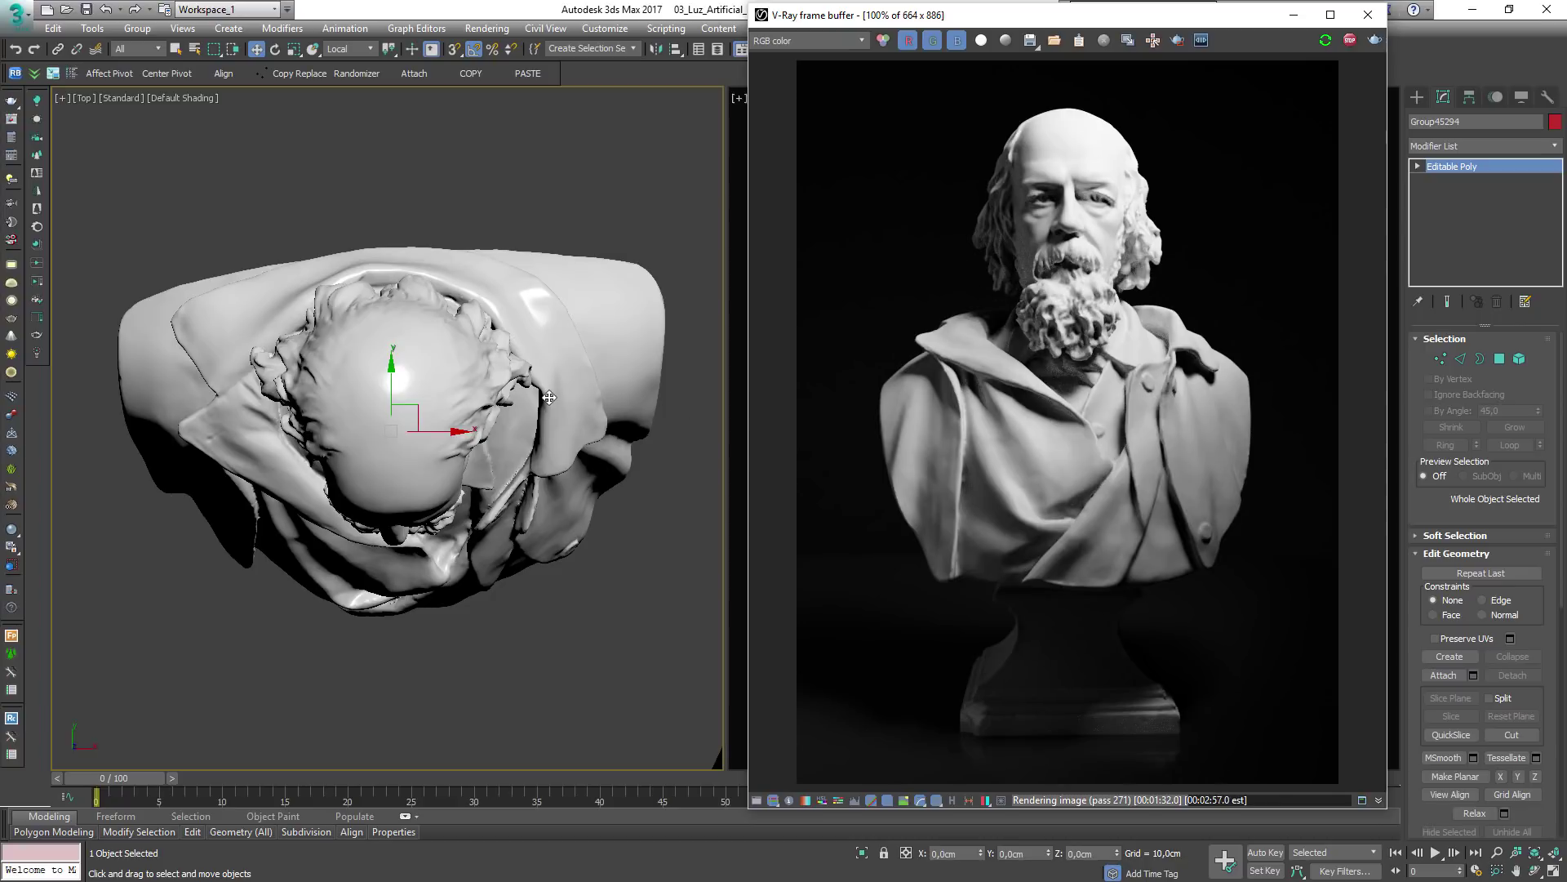
Create a Disc-type V-Ray light in the top view, behind the bust and between it and the slanted panel
click(1418, 96)
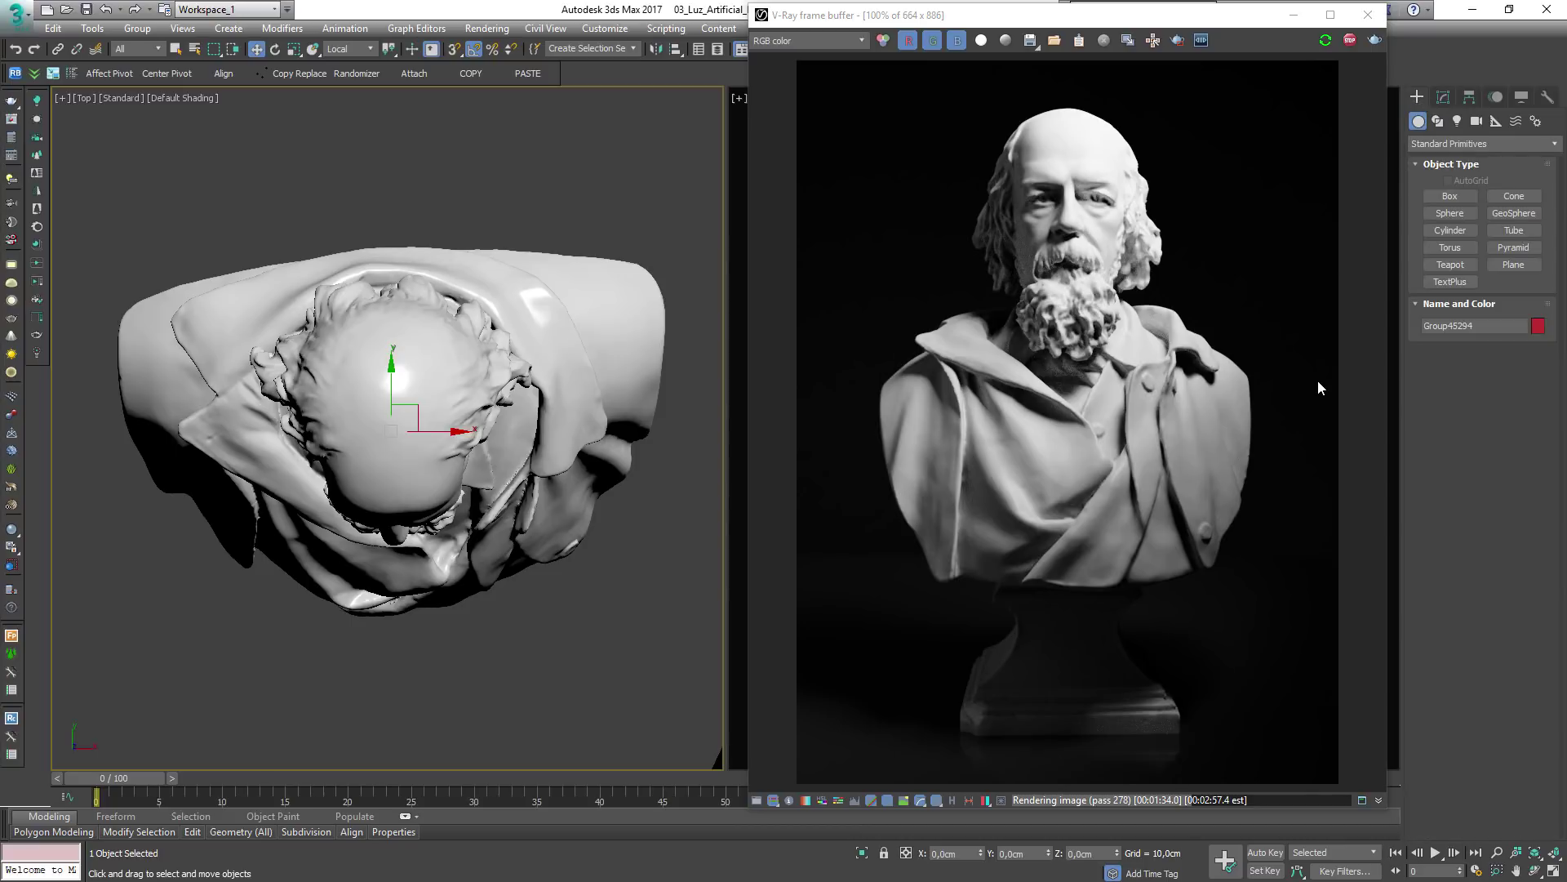
click(1456, 121)
click(1458, 196)
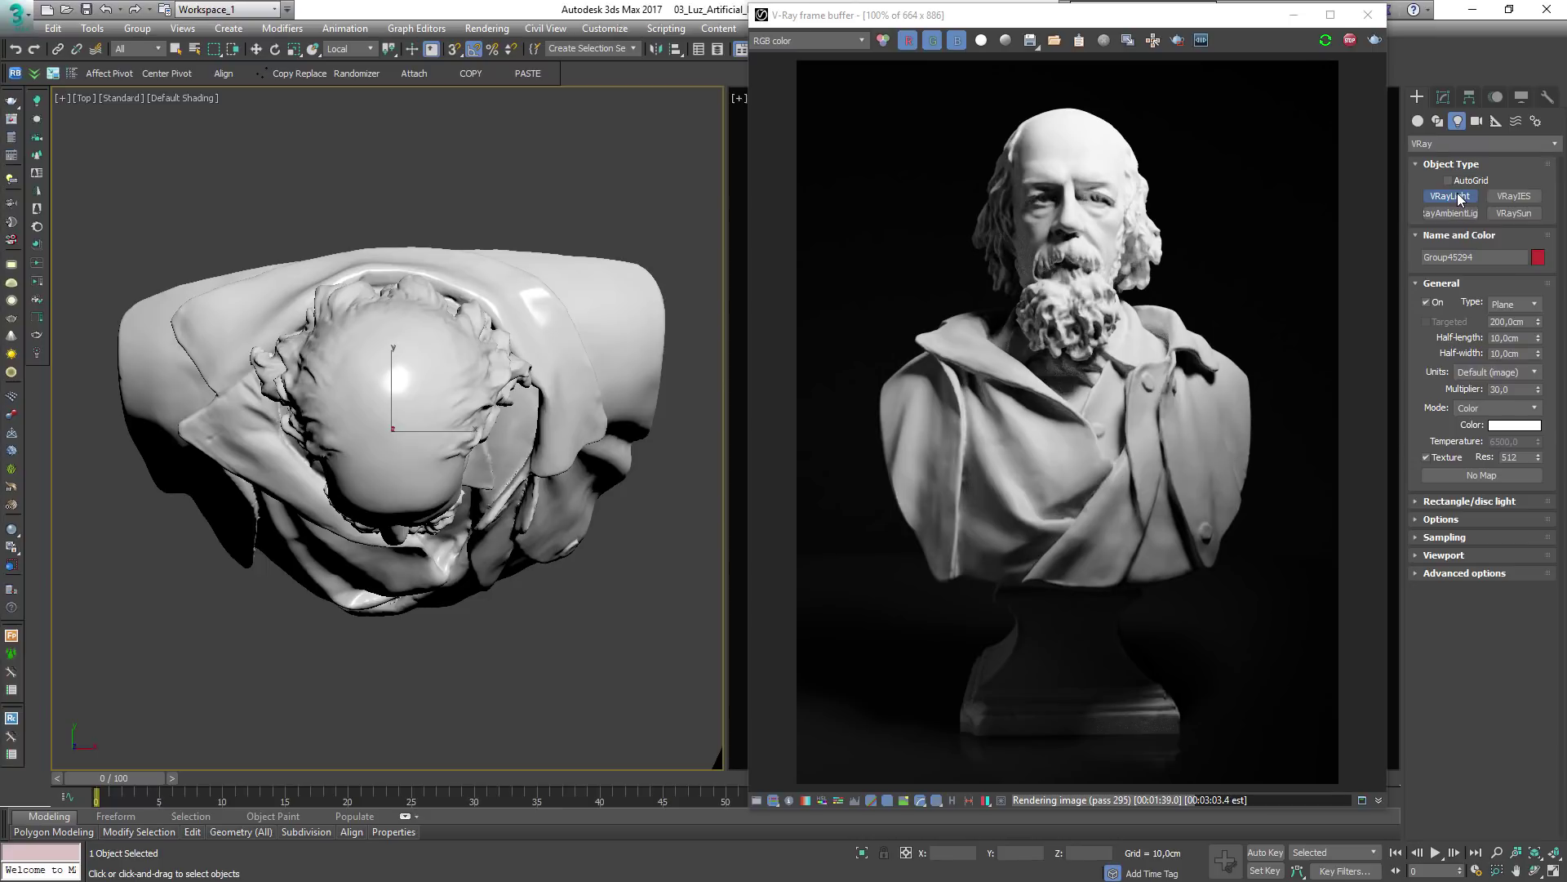
click(1520, 304)
click(1507, 362)
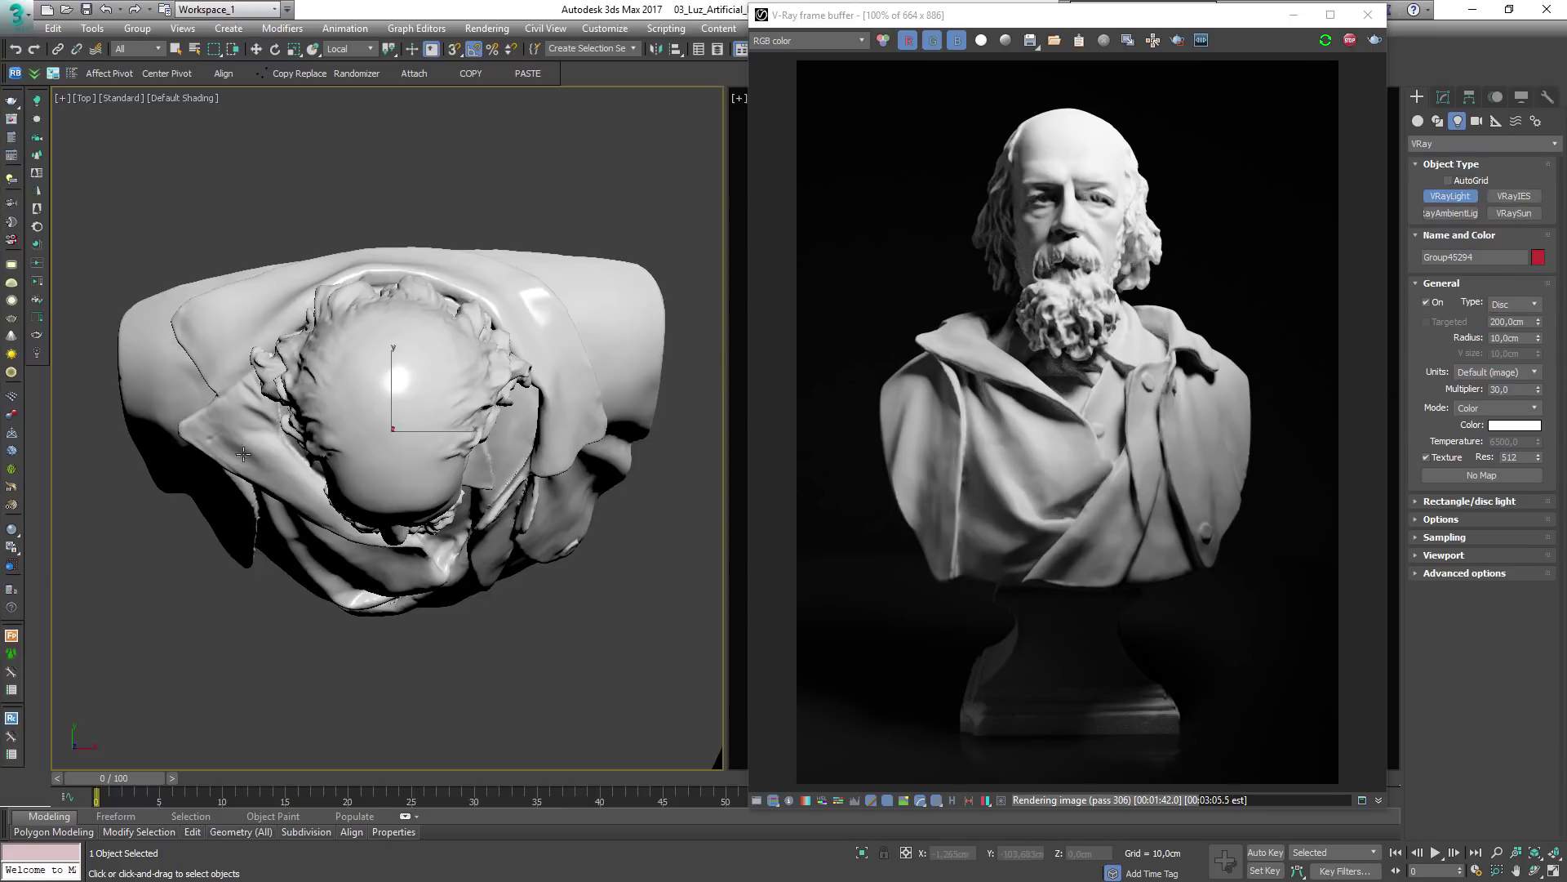
scroll(520, 547, down, 5)
drag(323, 332, 350, 346)
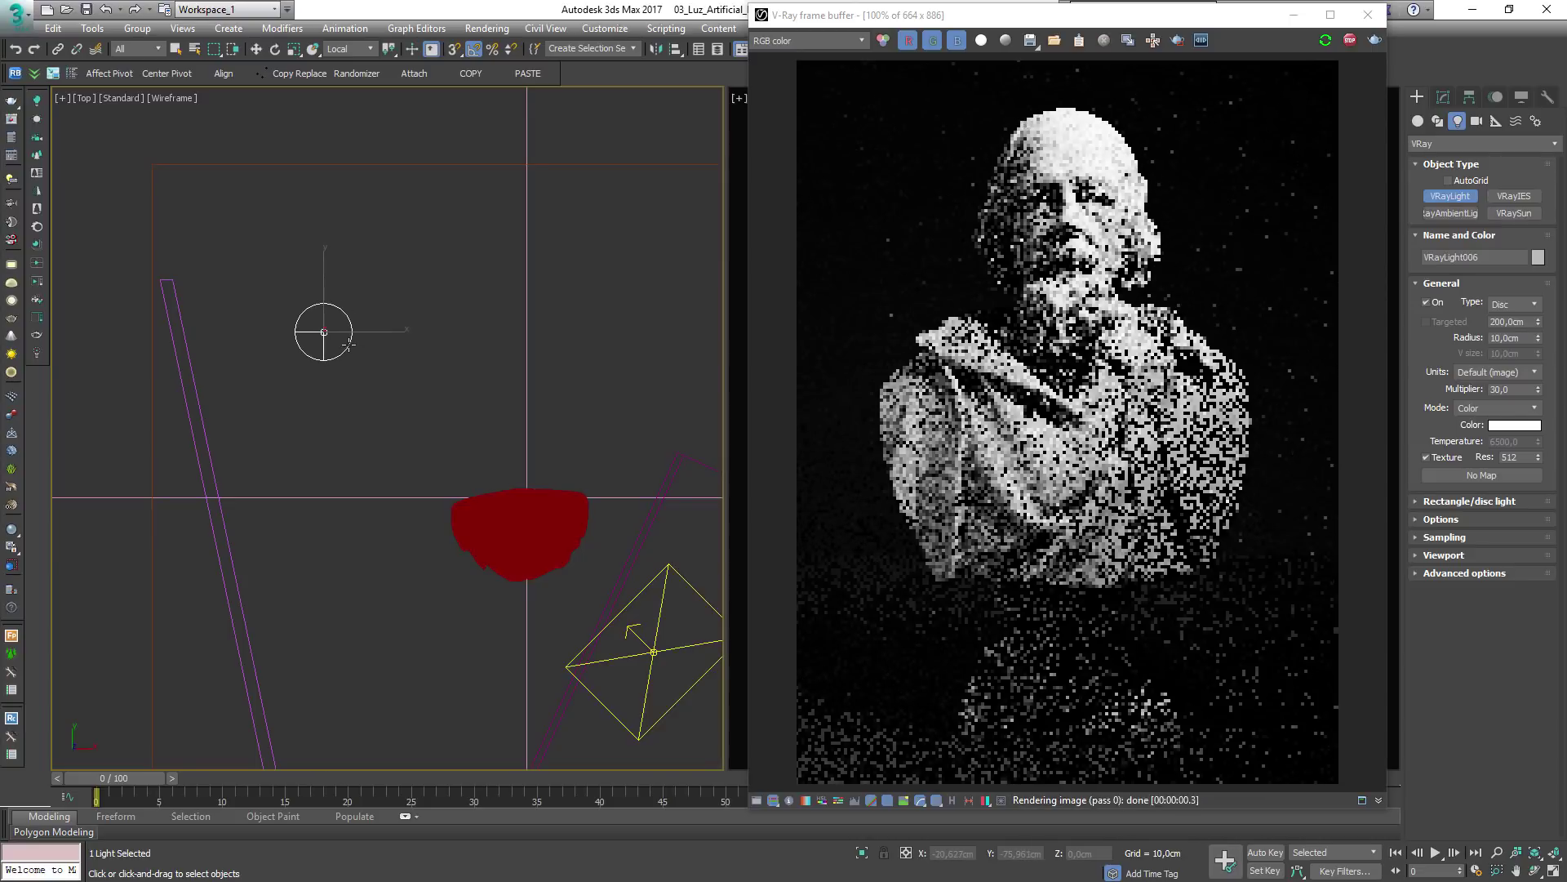
middle_drag(358, 405, 418, 488)
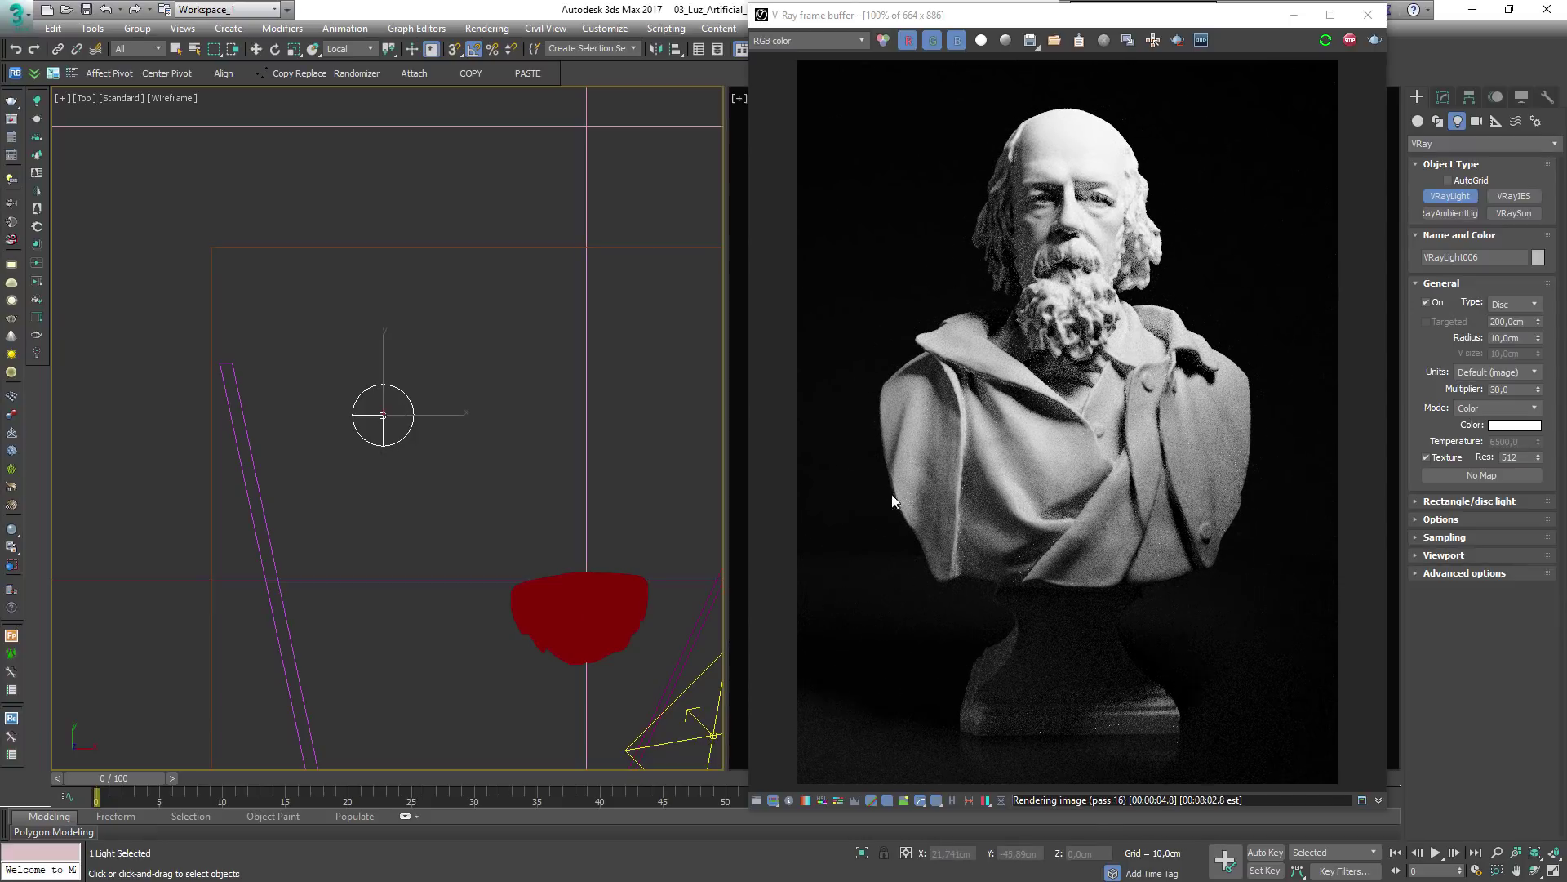
middle_drag(467, 582, 180, 455)
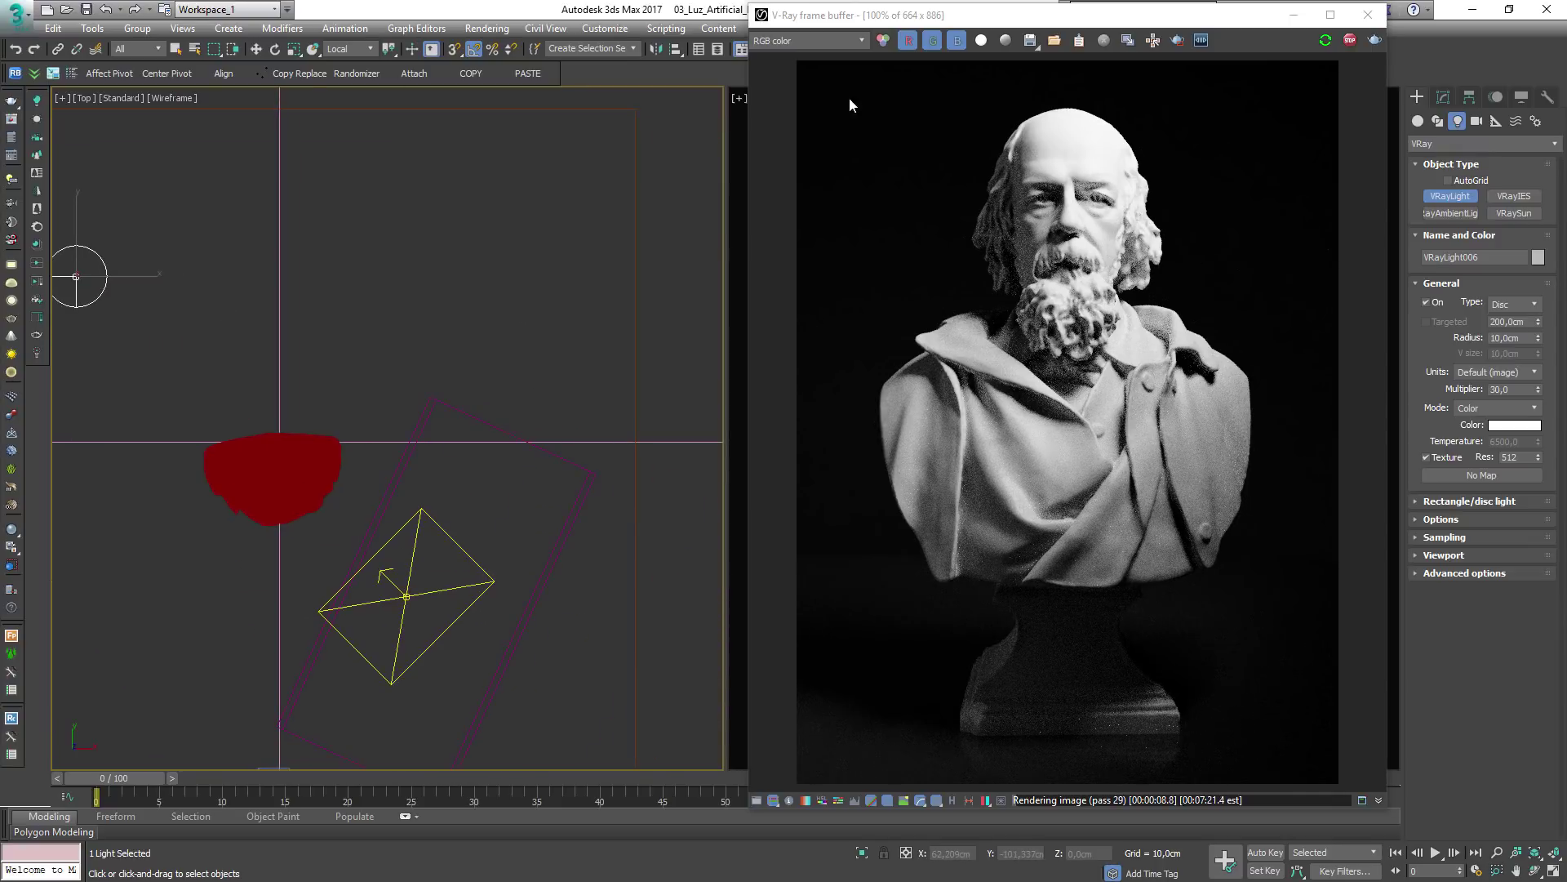
Make the disc light targeted and move its target onto the bust in the top view
middle_drag(405, 245, 634, 327)
click(1444, 98)
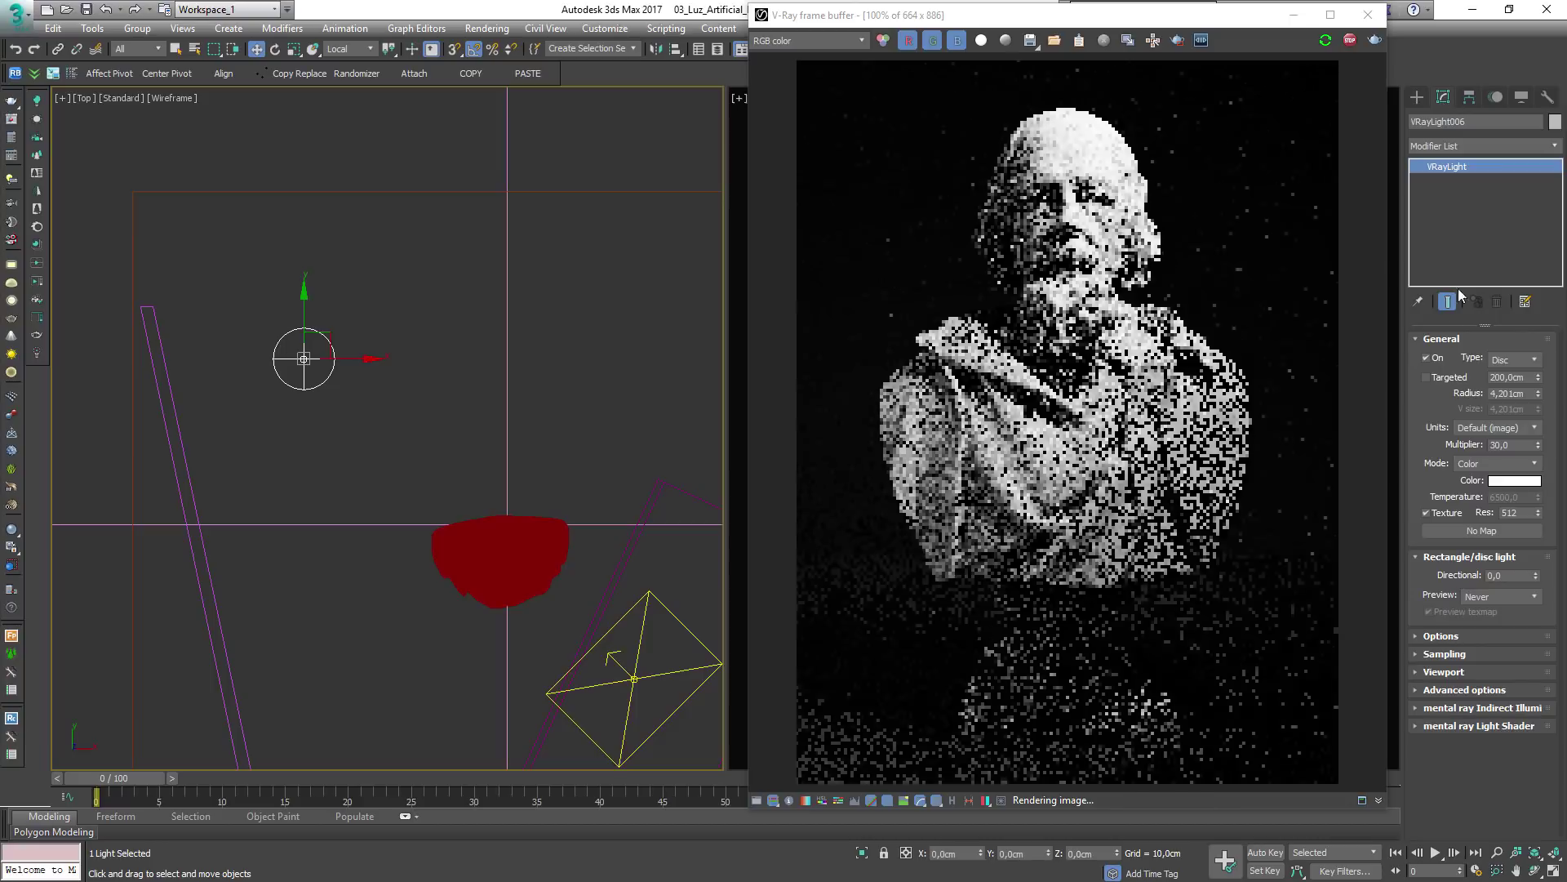
click(1427, 378)
middle_drag(365, 306, 384, 378)
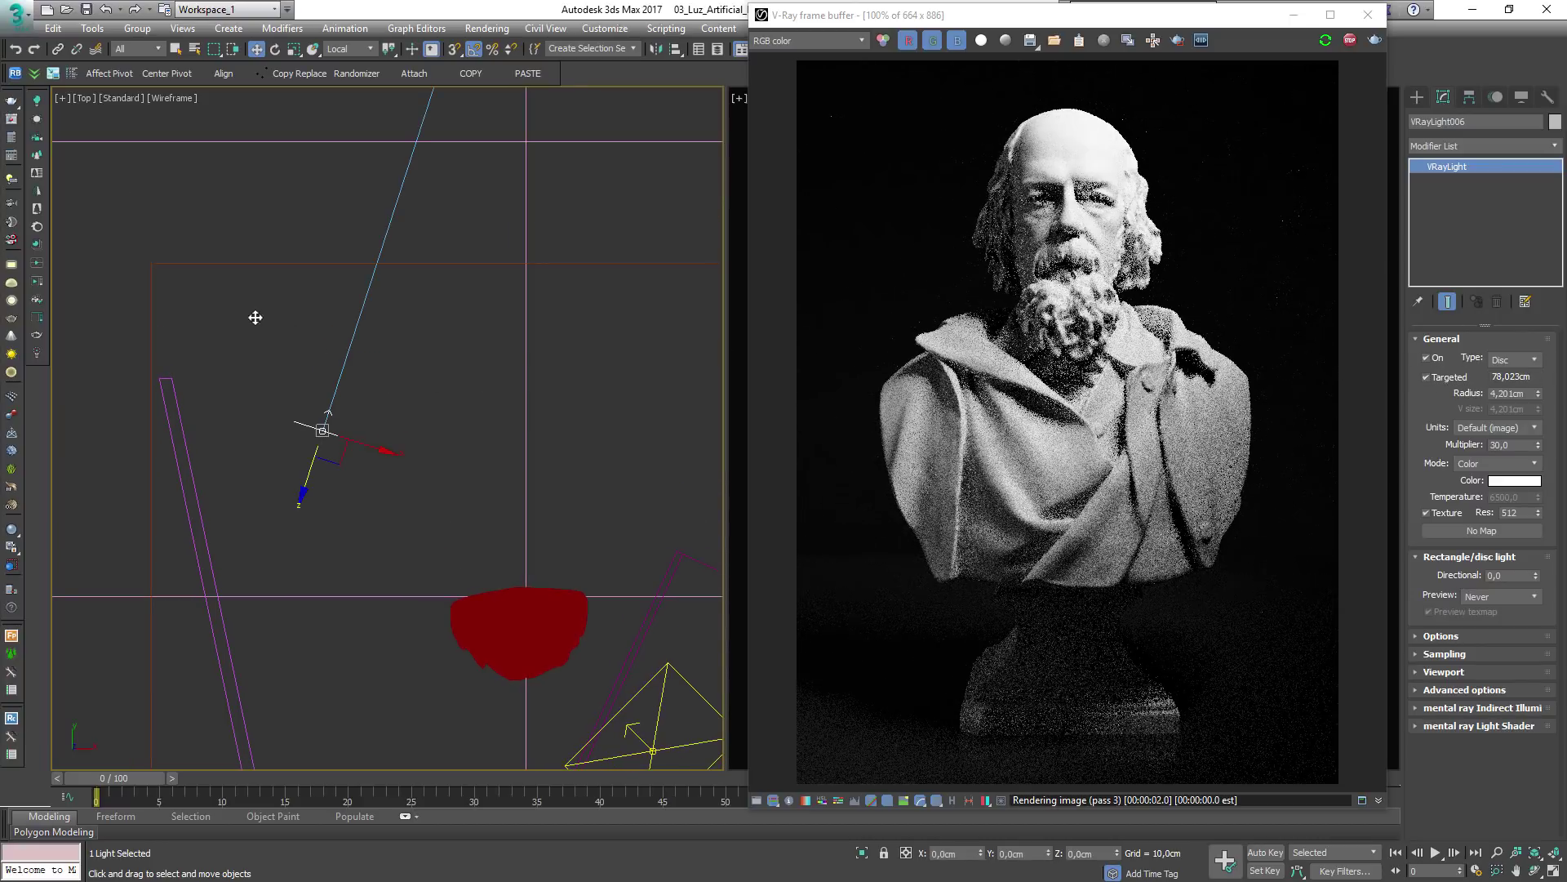
scroll(415, 317, down, 5)
click(426, 217)
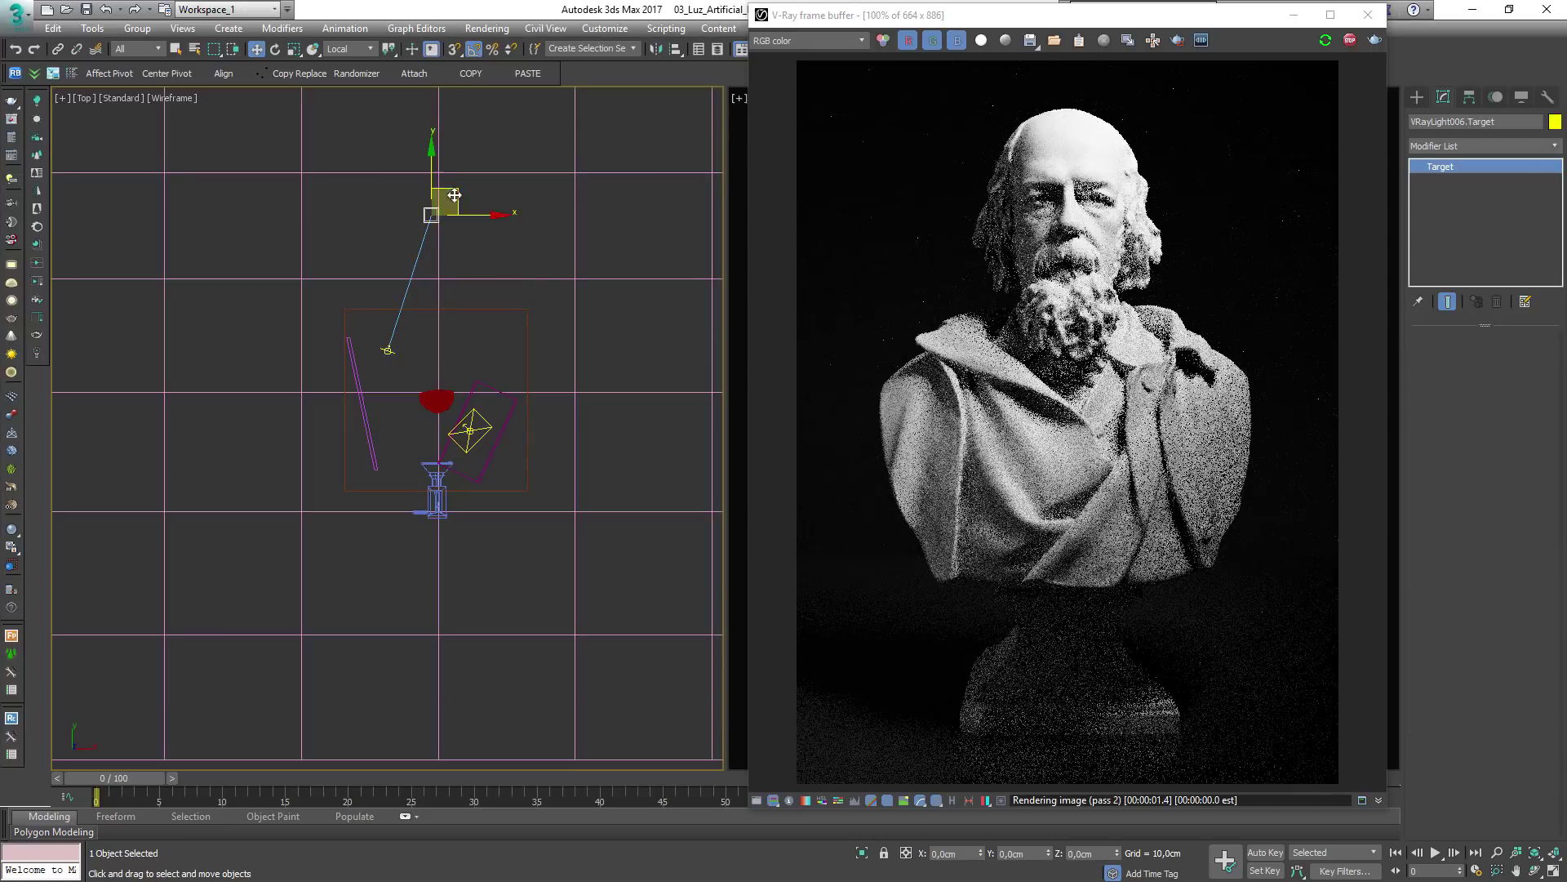
drag(449, 199, 505, 422)
Raise the disc light's target from floor level up to the bust in the front view
scroll(401, 356, up, 4)
key(f)
key(z)
scroll(501, 398, down, 7)
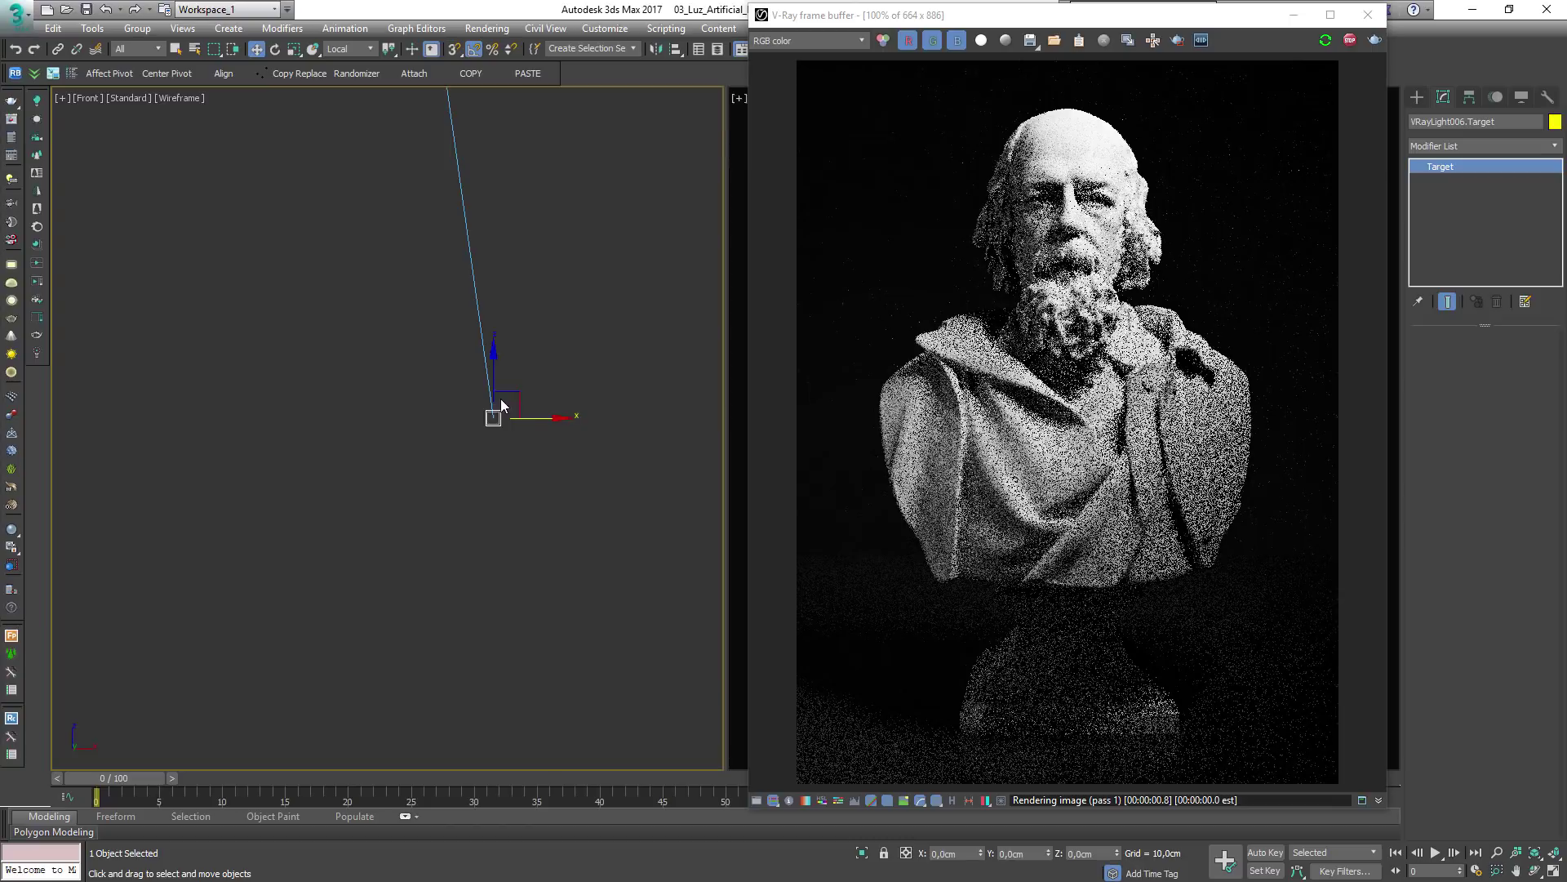
middle_drag(508, 384, 448, 686)
drag(434, 660, 445, 310)
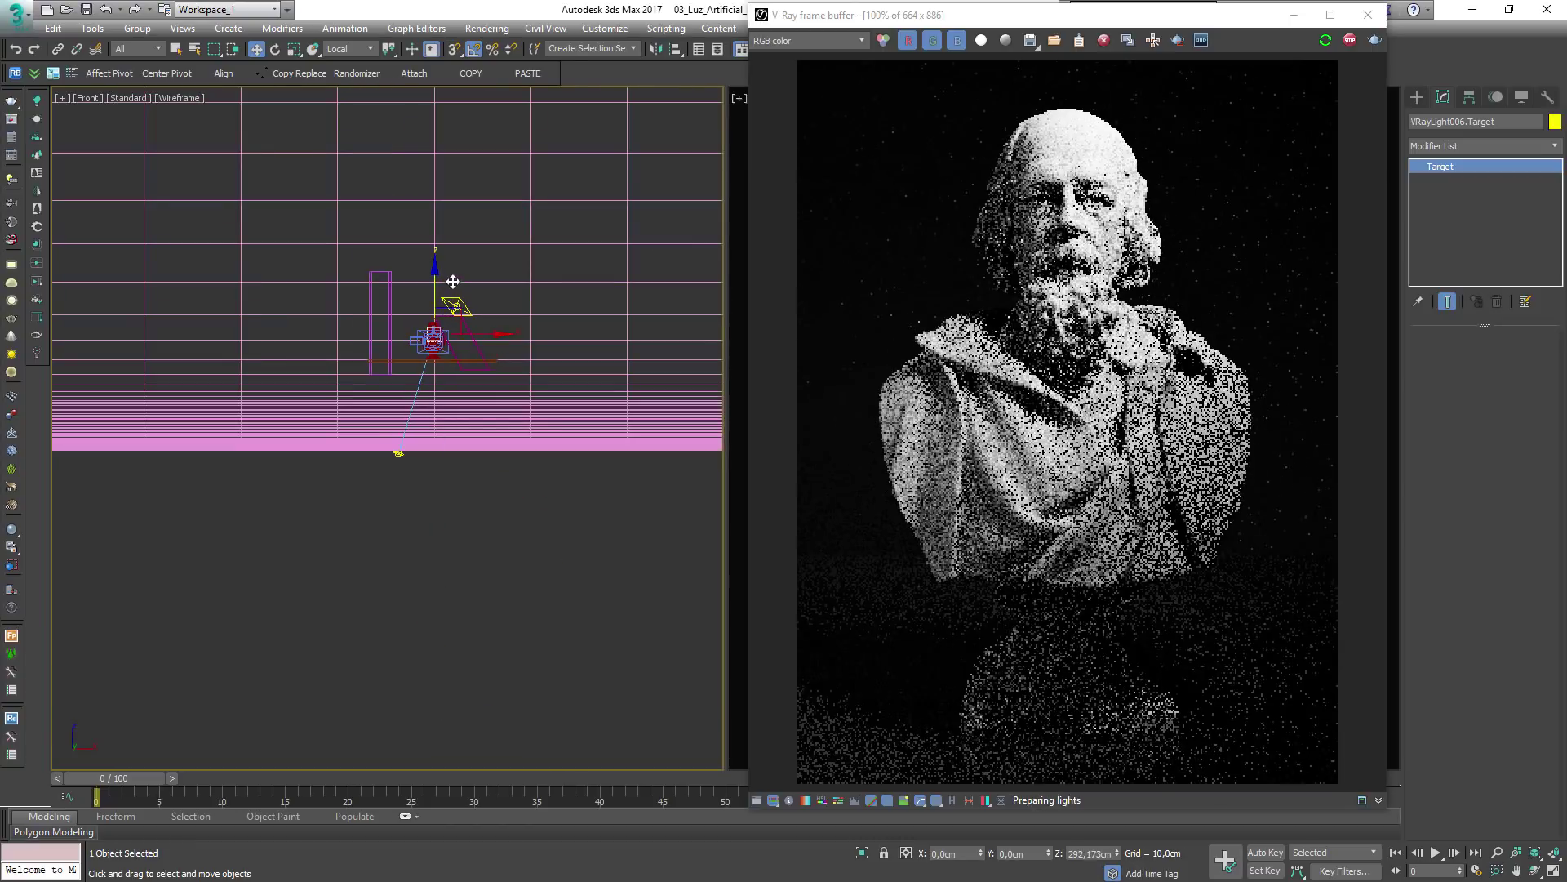
Switch the reference coordinate system to View and raise the disc light above the bust's head in the front view
scroll(412, 379, up, 8)
click(364, 678)
scroll(363, 677, down, 2)
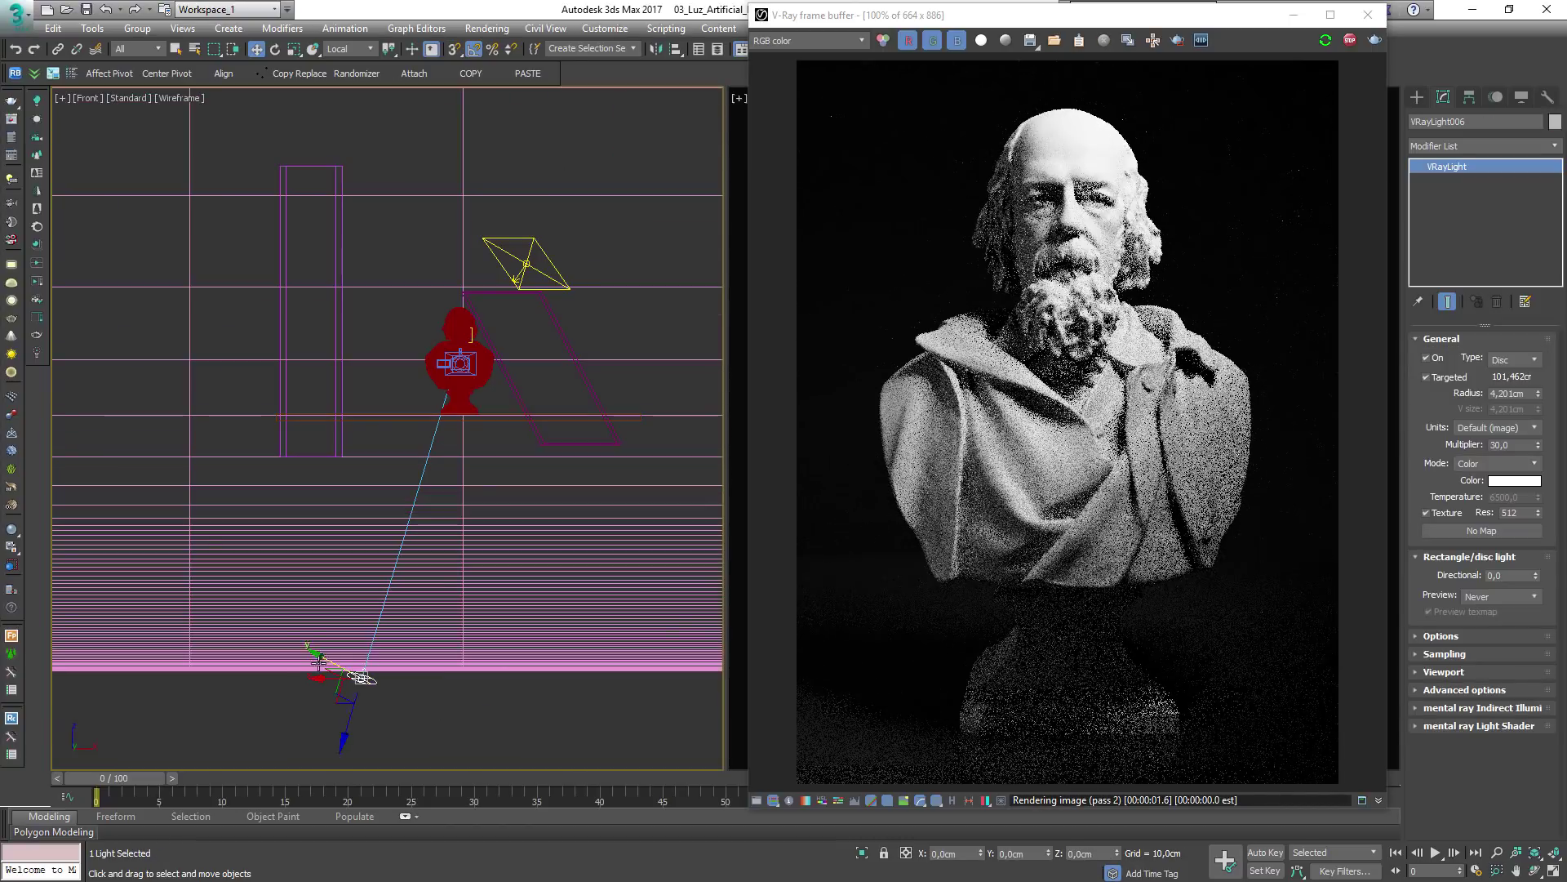
click(350, 49)
click(343, 62)
drag(362, 633, 329, 232)
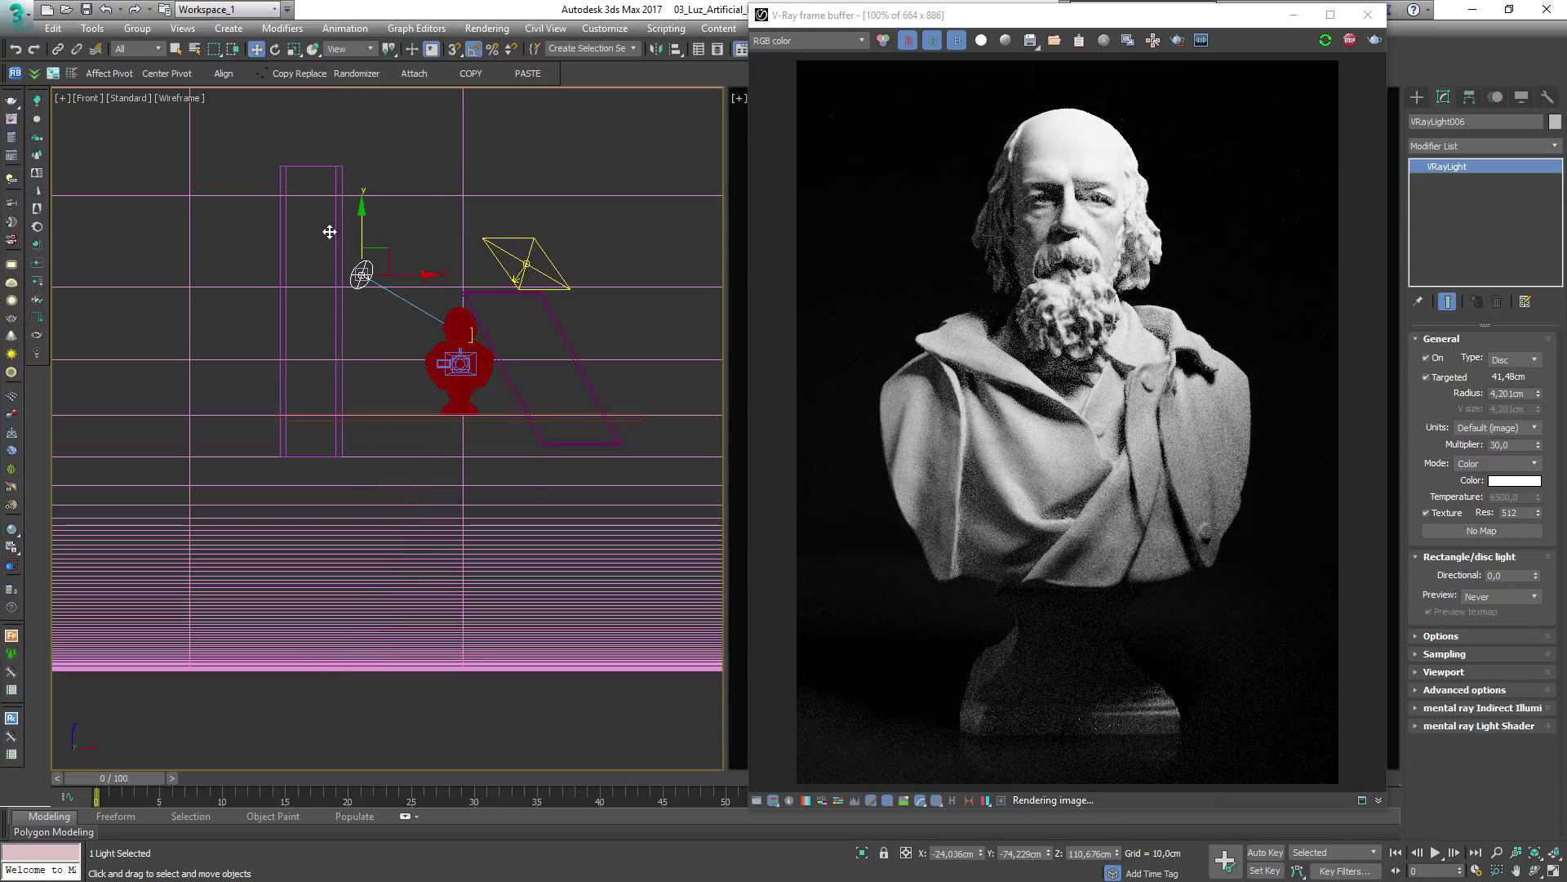
Move the disc light diagonally away from the bust in the top view, out past the back edge of the base board
key(t)
scroll(414, 283, down, 2)
scroll(436, 401, down, 2)
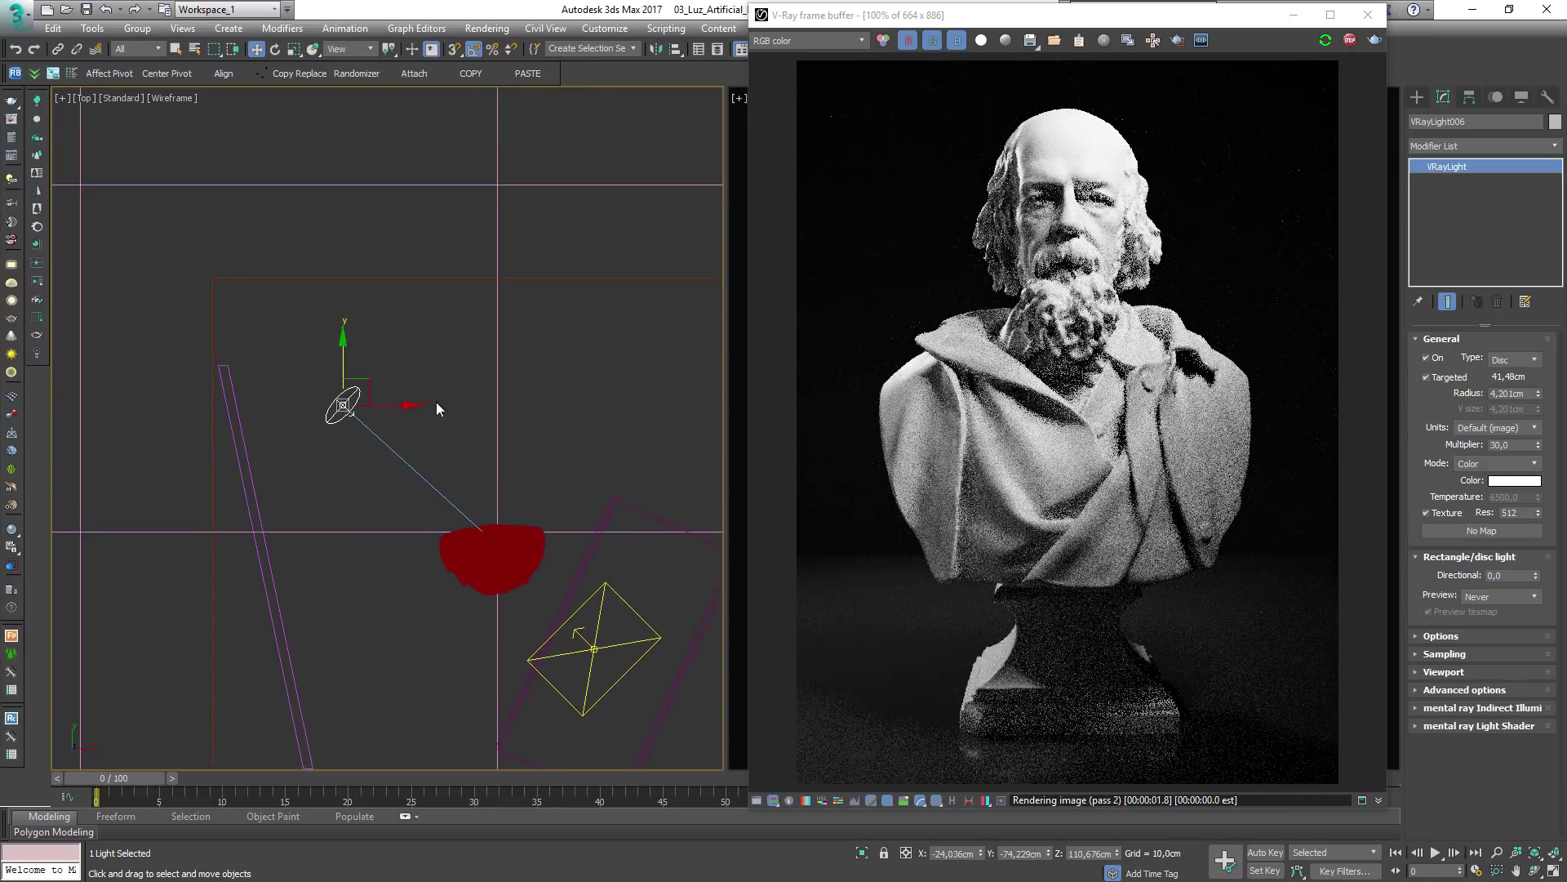
drag(373, 382, 309, 297)
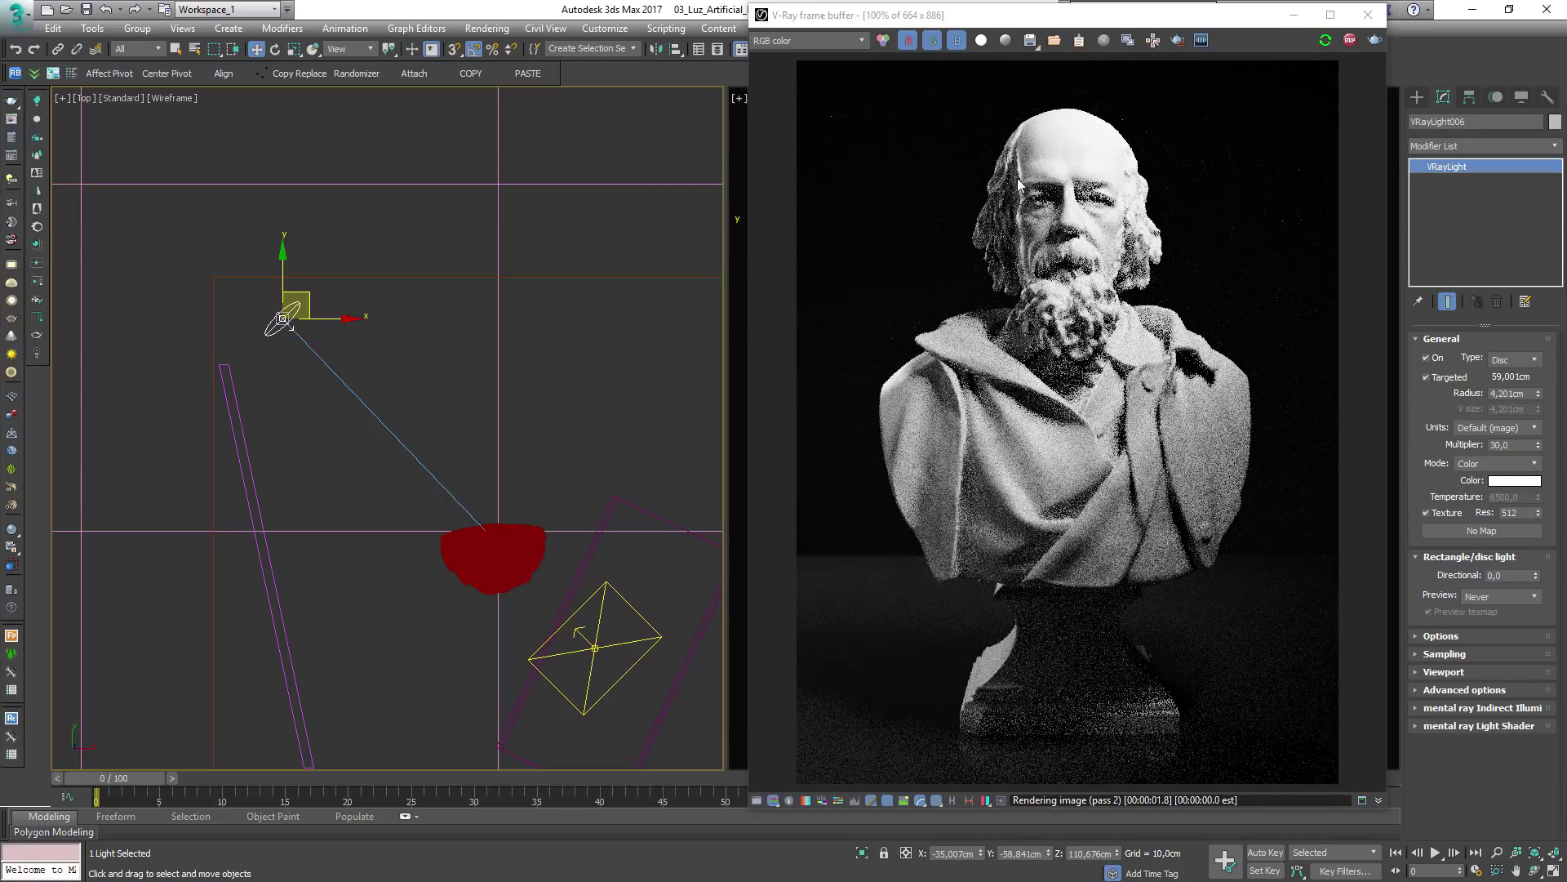
scroll(1021, 224, up, 1)
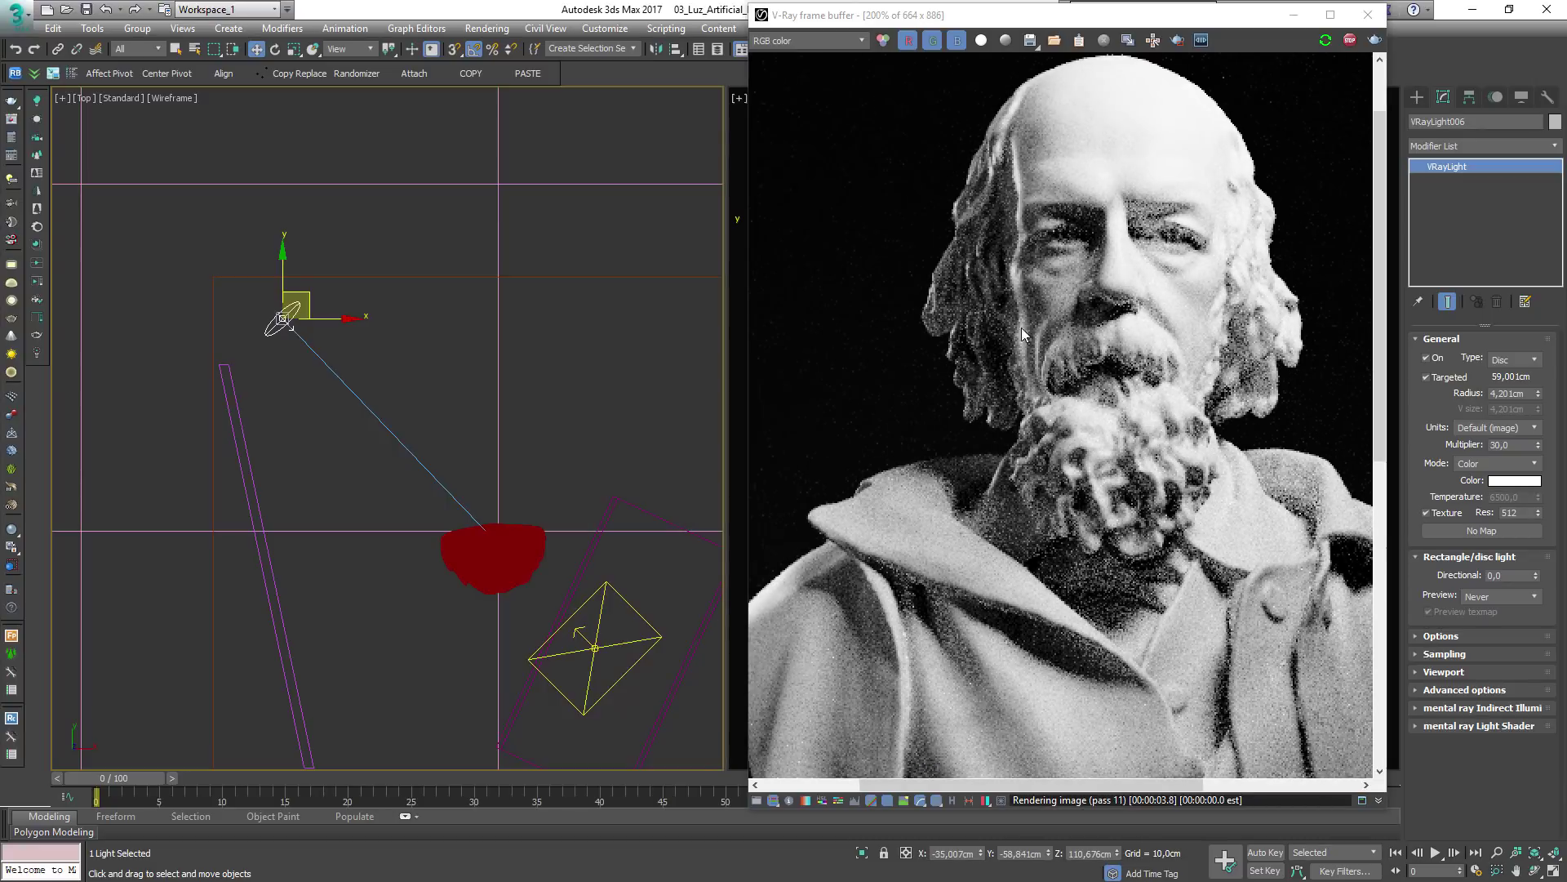
scroll(996, 408, down, 2)
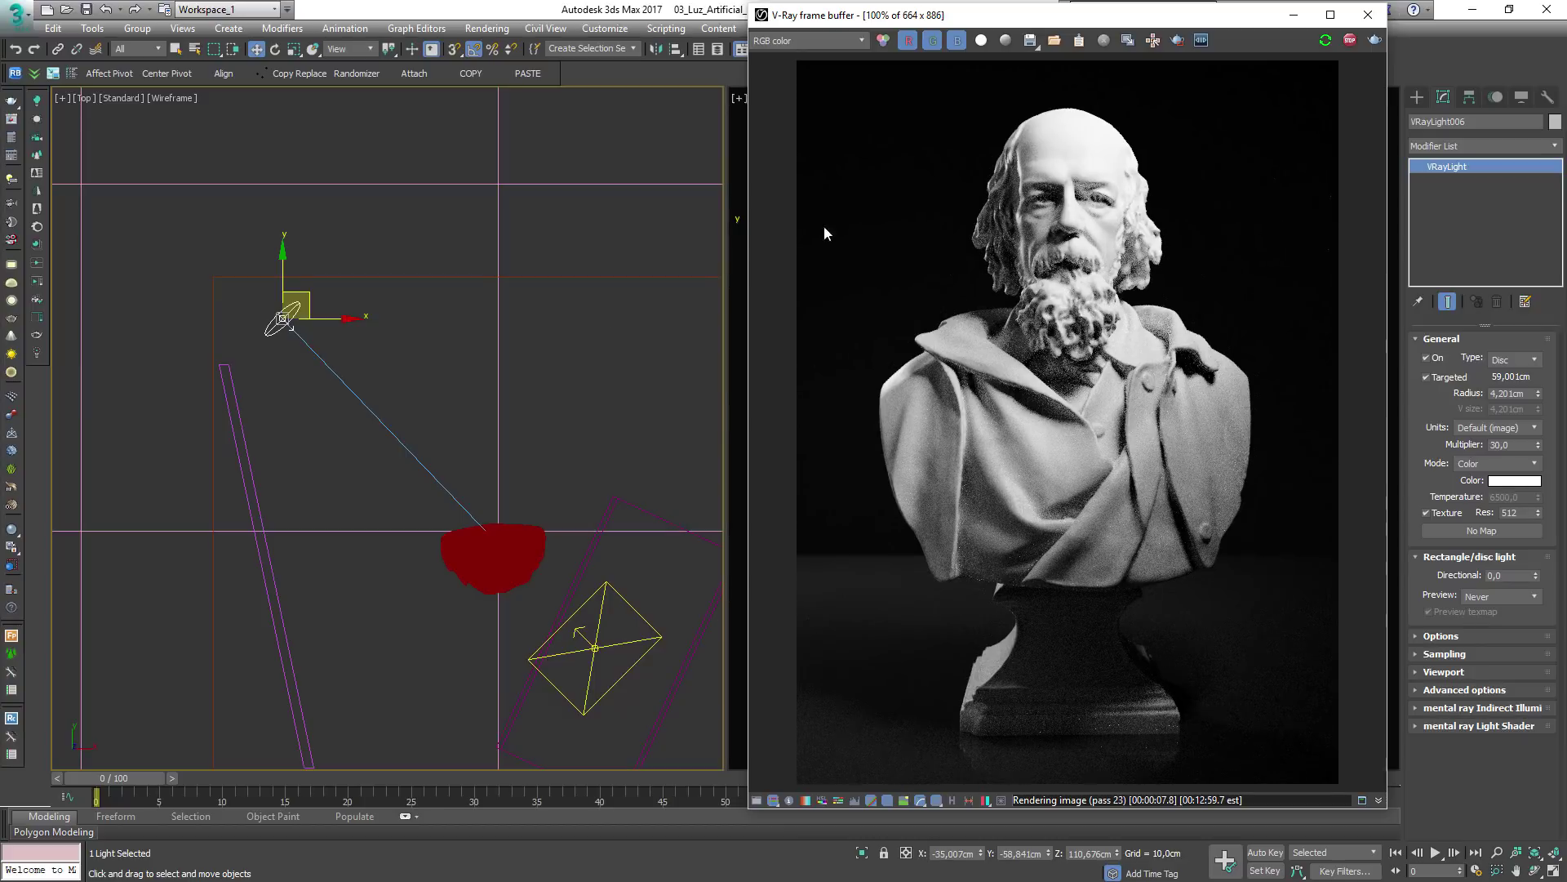
middle_drag(389, 357, 410, 436)
drag(327, 371, 298, 282)
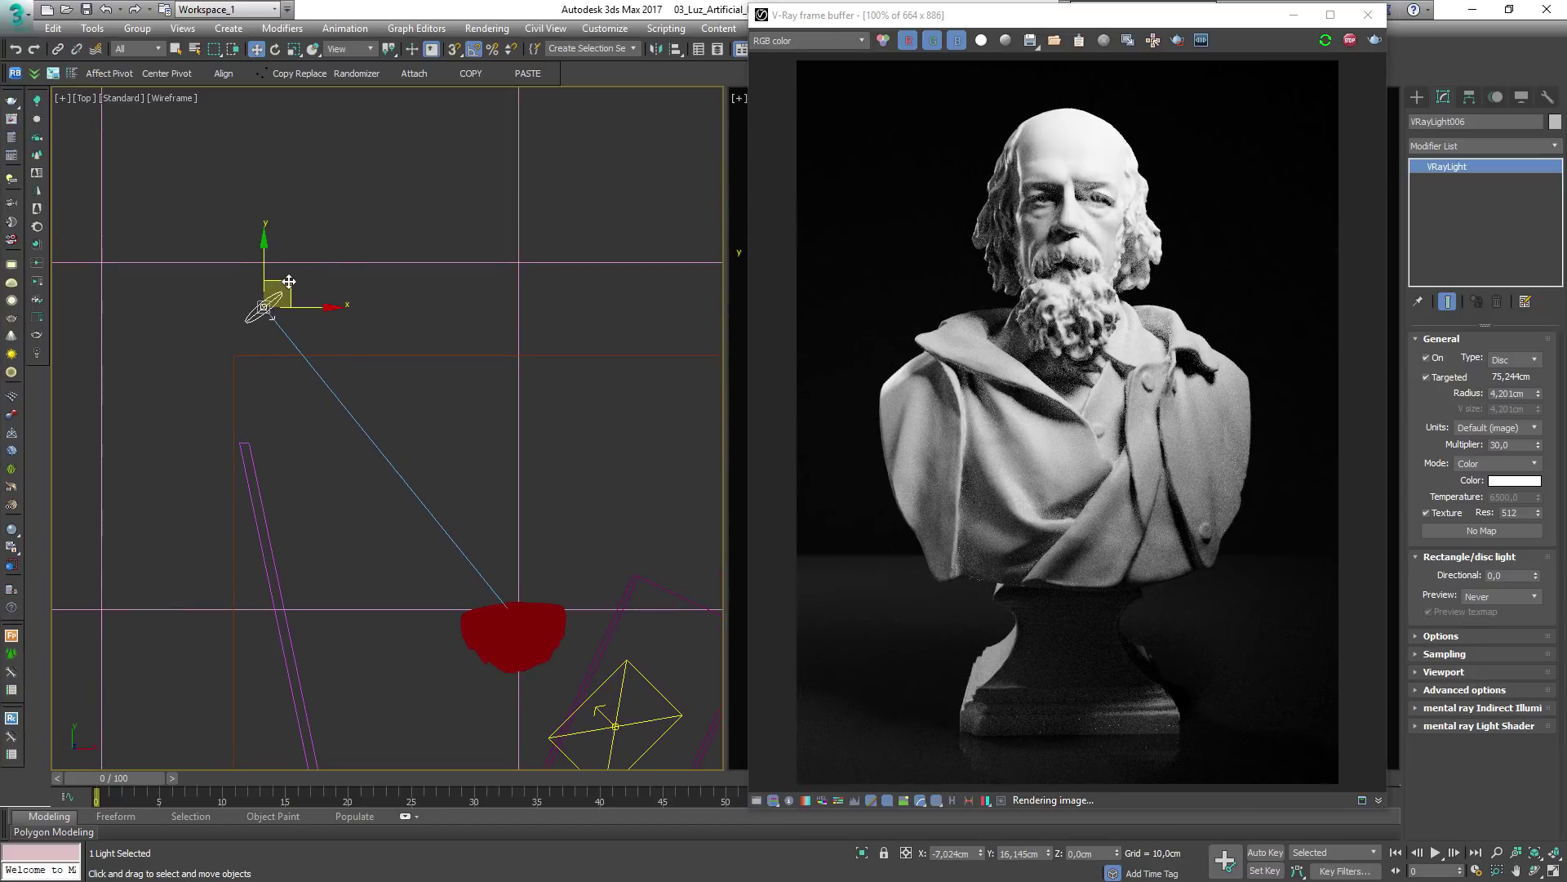
Set the disc light's Directional value to 0,7
alt+middle_drag(298, 281, 533, 320)
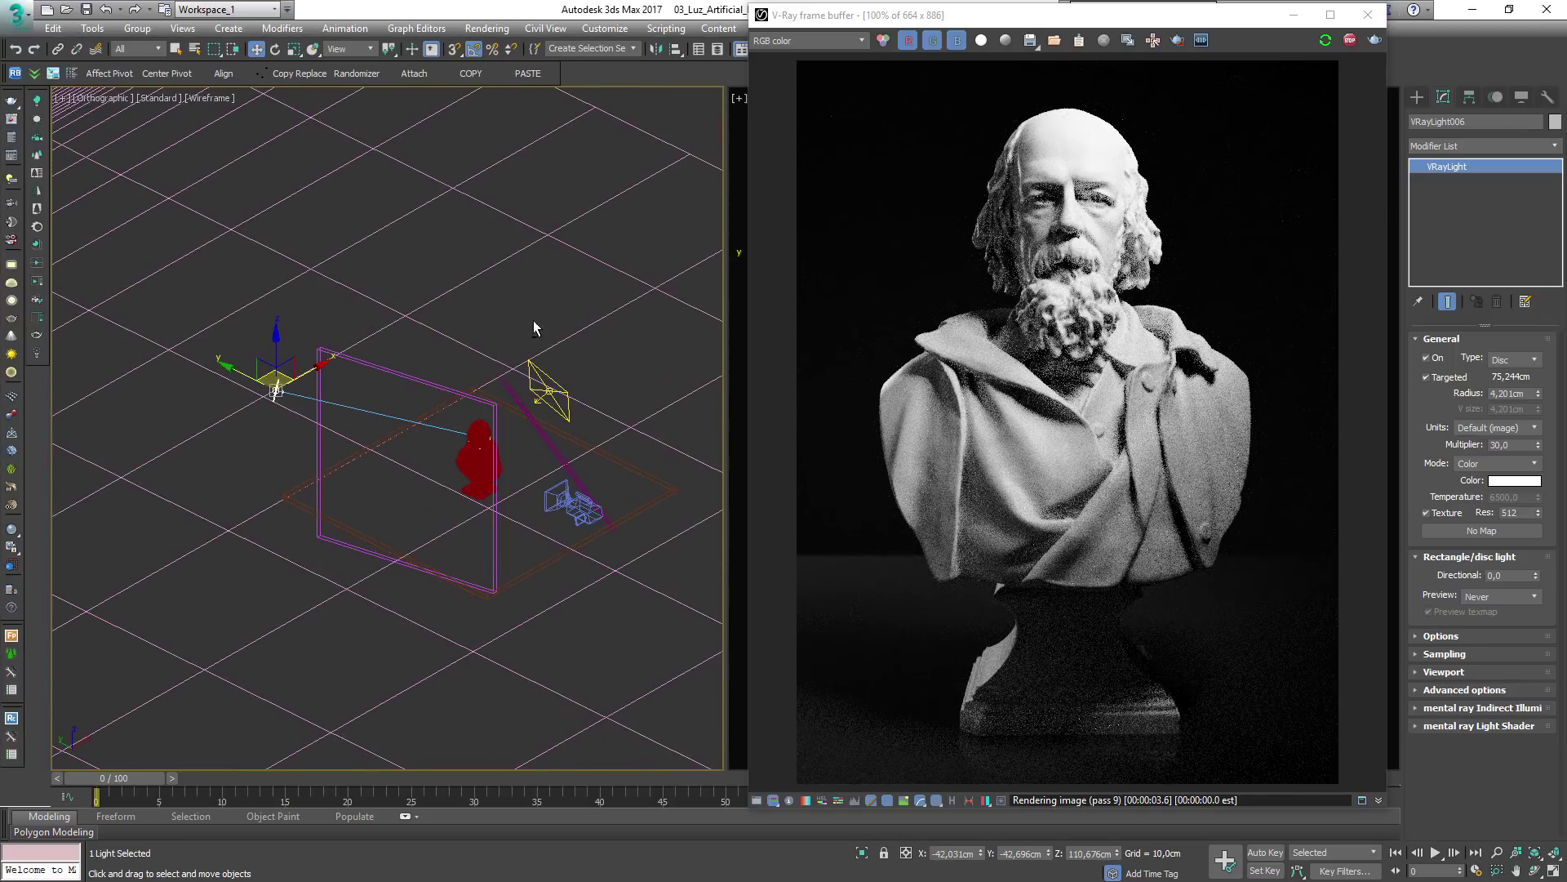
drag(1509, 575, 1387, 567)
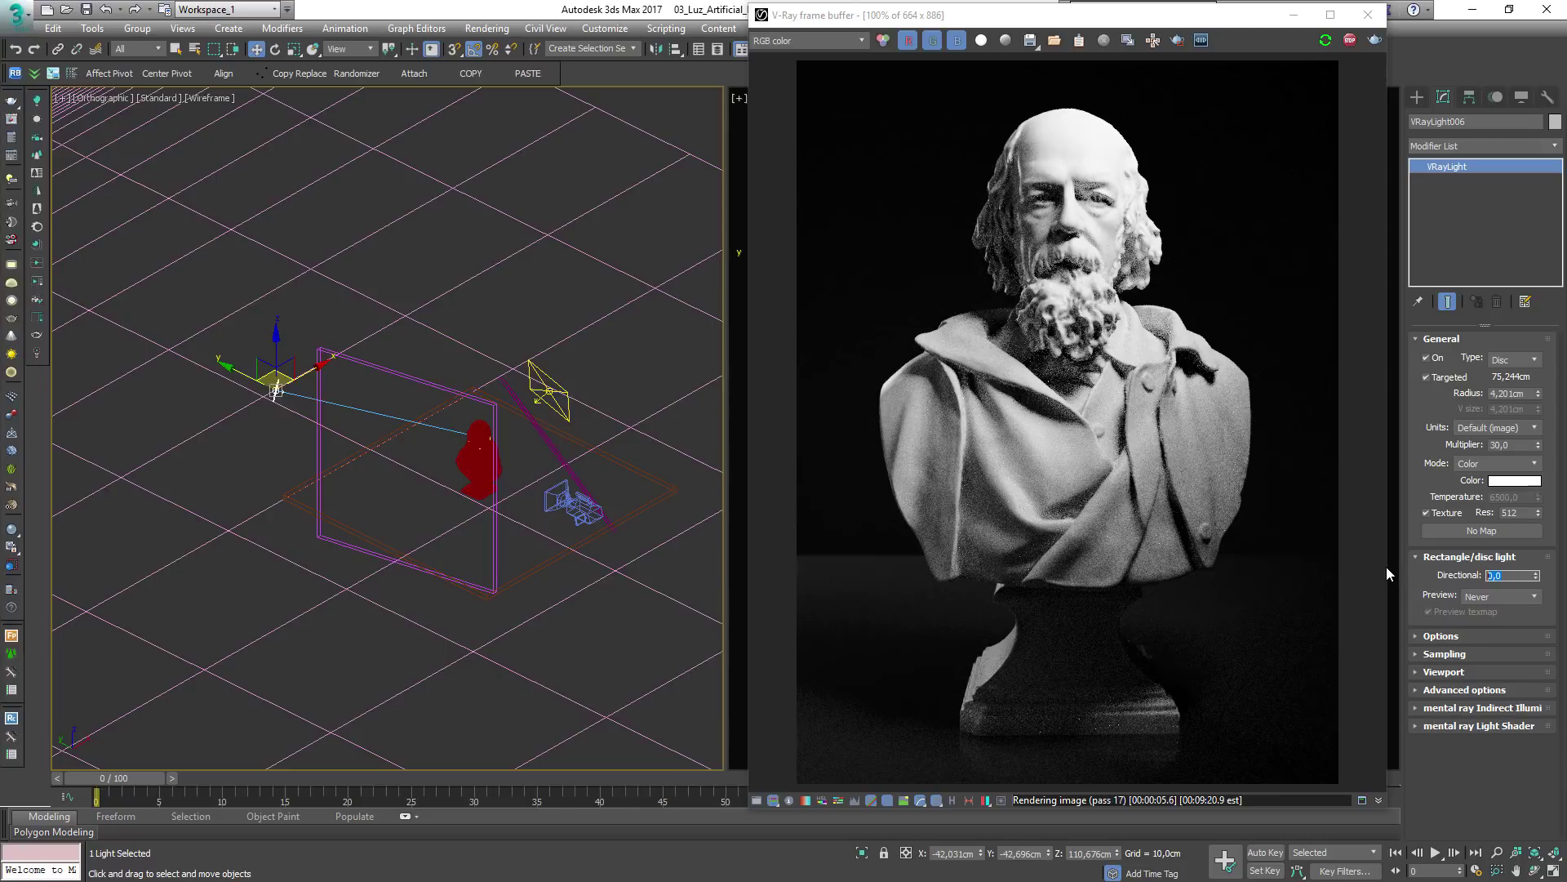
text(0,8)
key(BackSpace)
text(7)
key(Return)
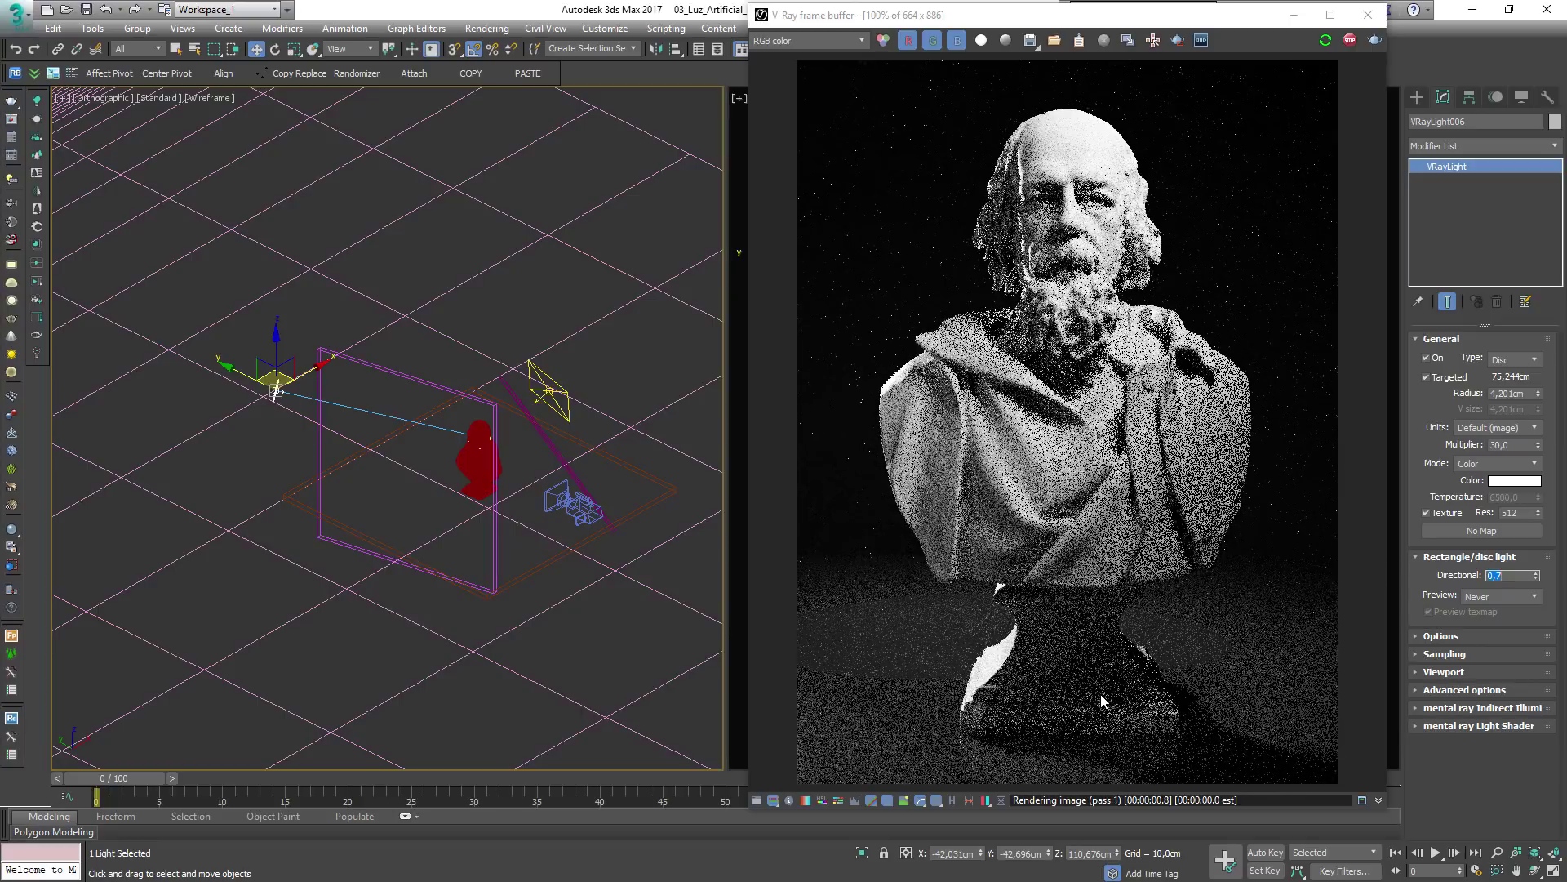
Raise the disc light by about 2.3 cm and set its directional cone preview to Always
drag(281, 352, 281, 345)
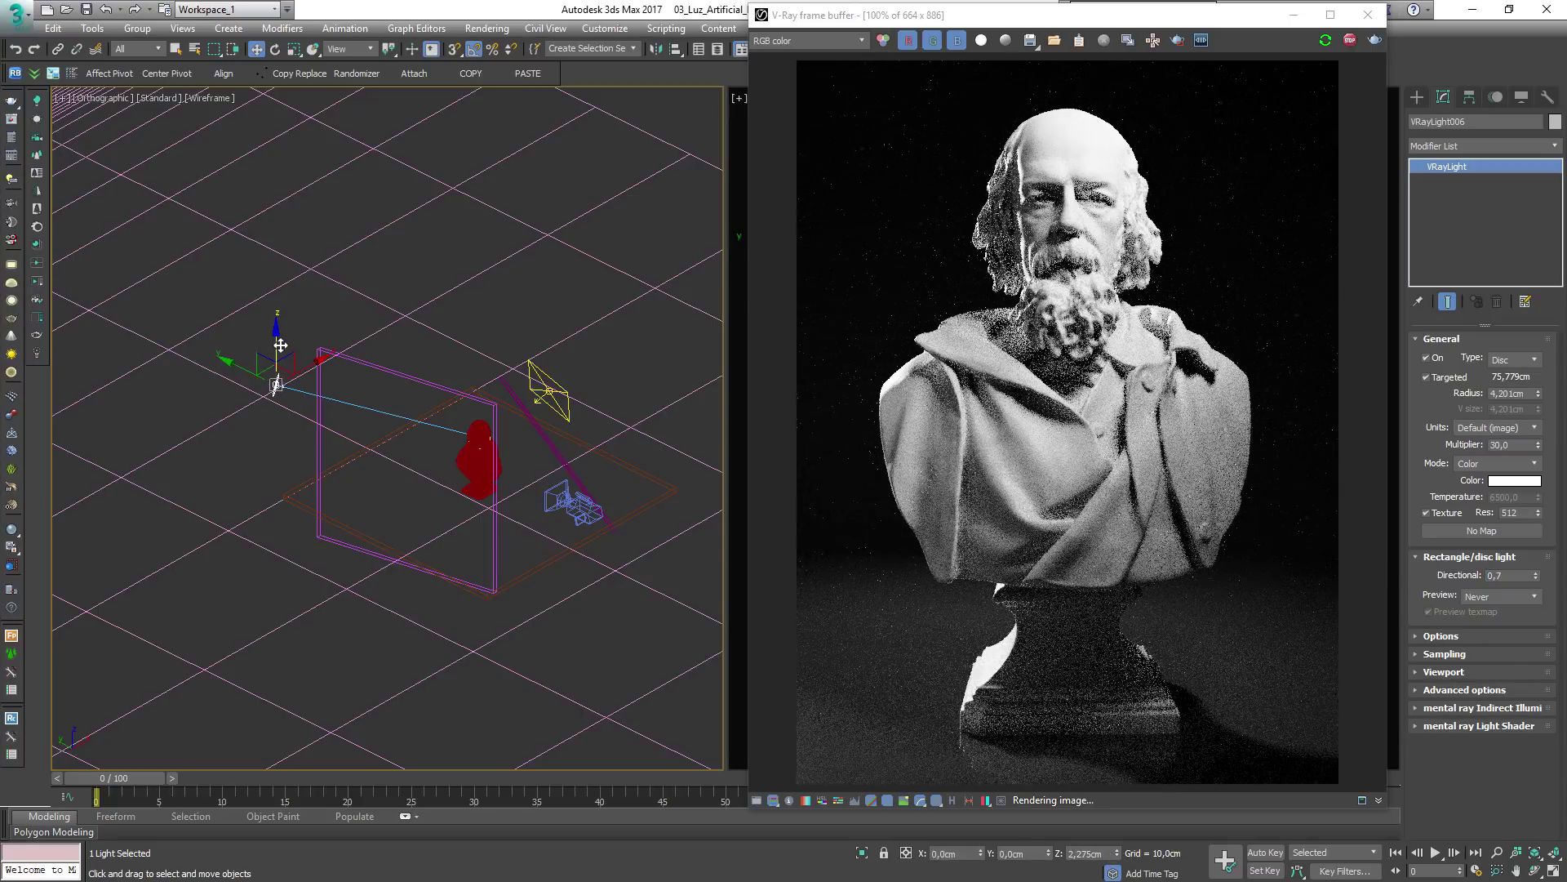
click(1500, 595)
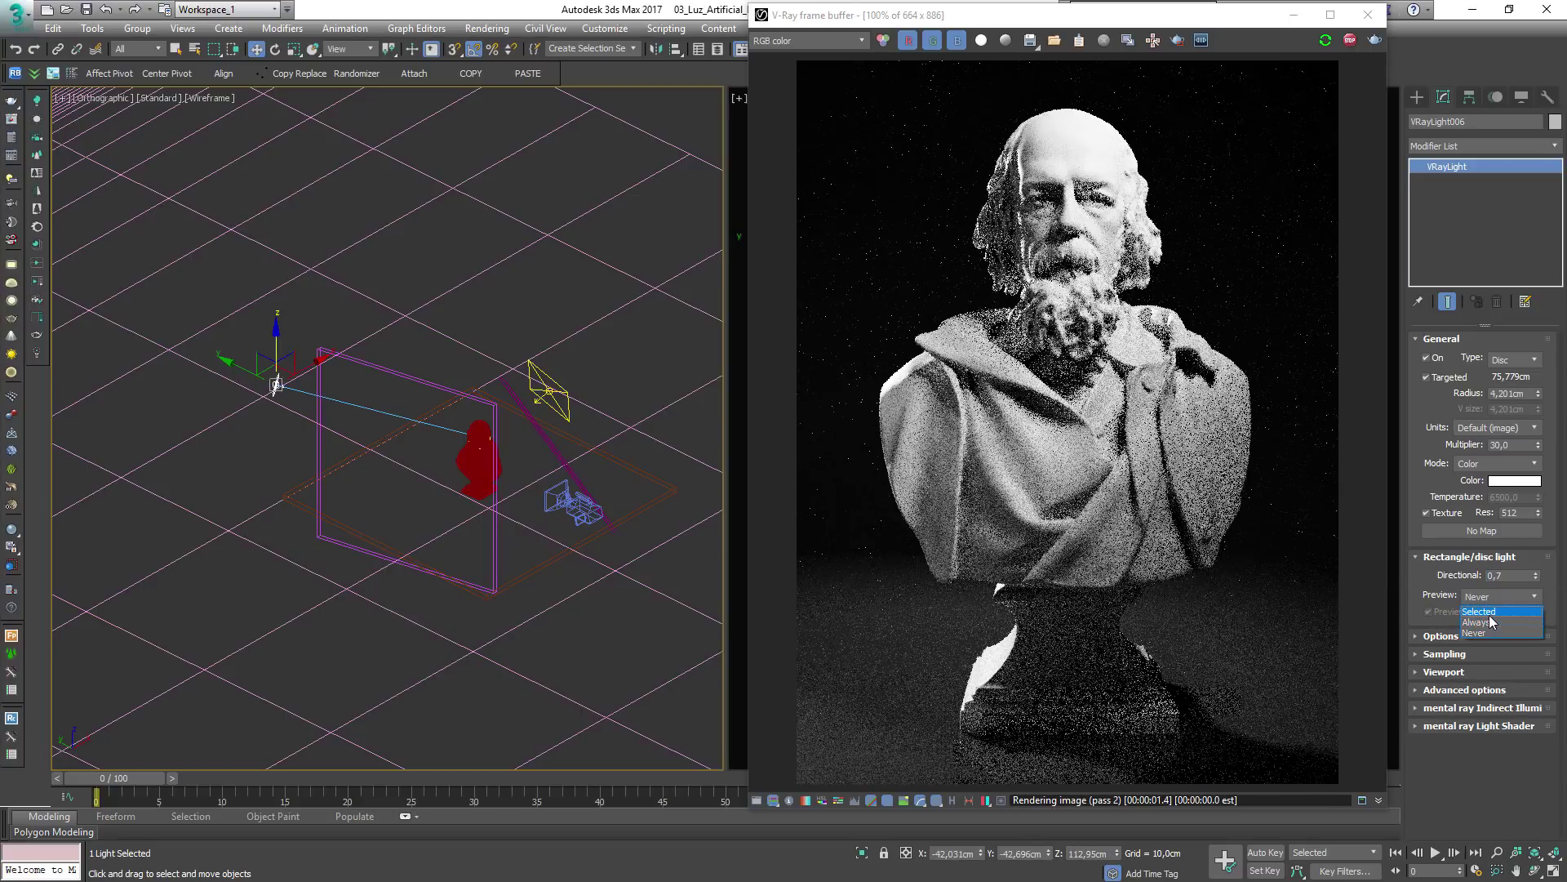
click(1491, 622)
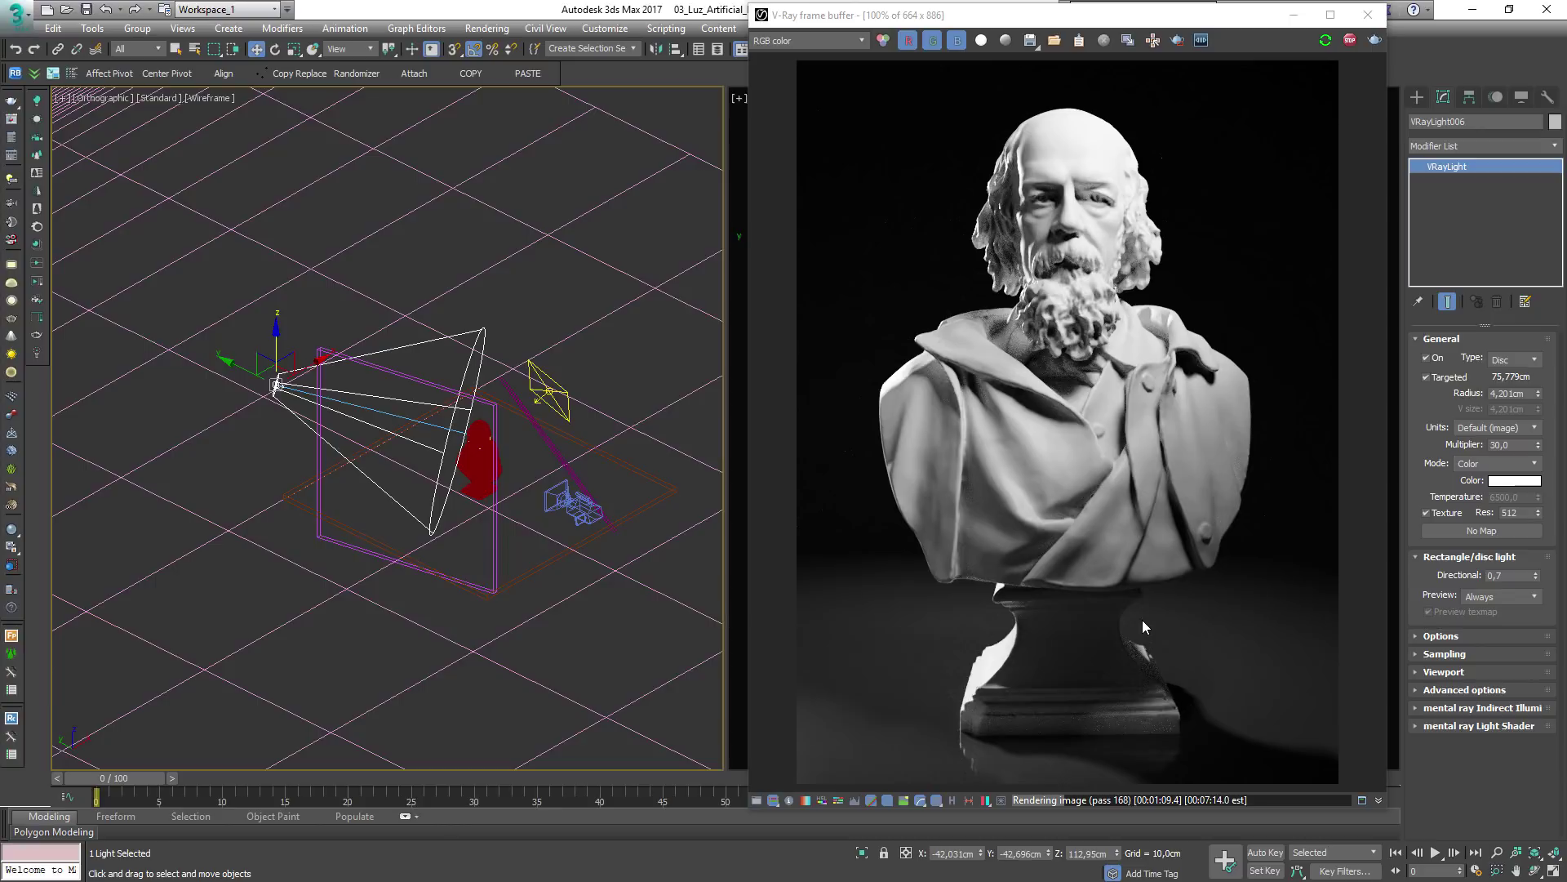
Restrict the selection filter to Lights and raise the disc light's target above the bust's head, to a height of about 115.7 cm
click(481, 454)
click(137, 49)
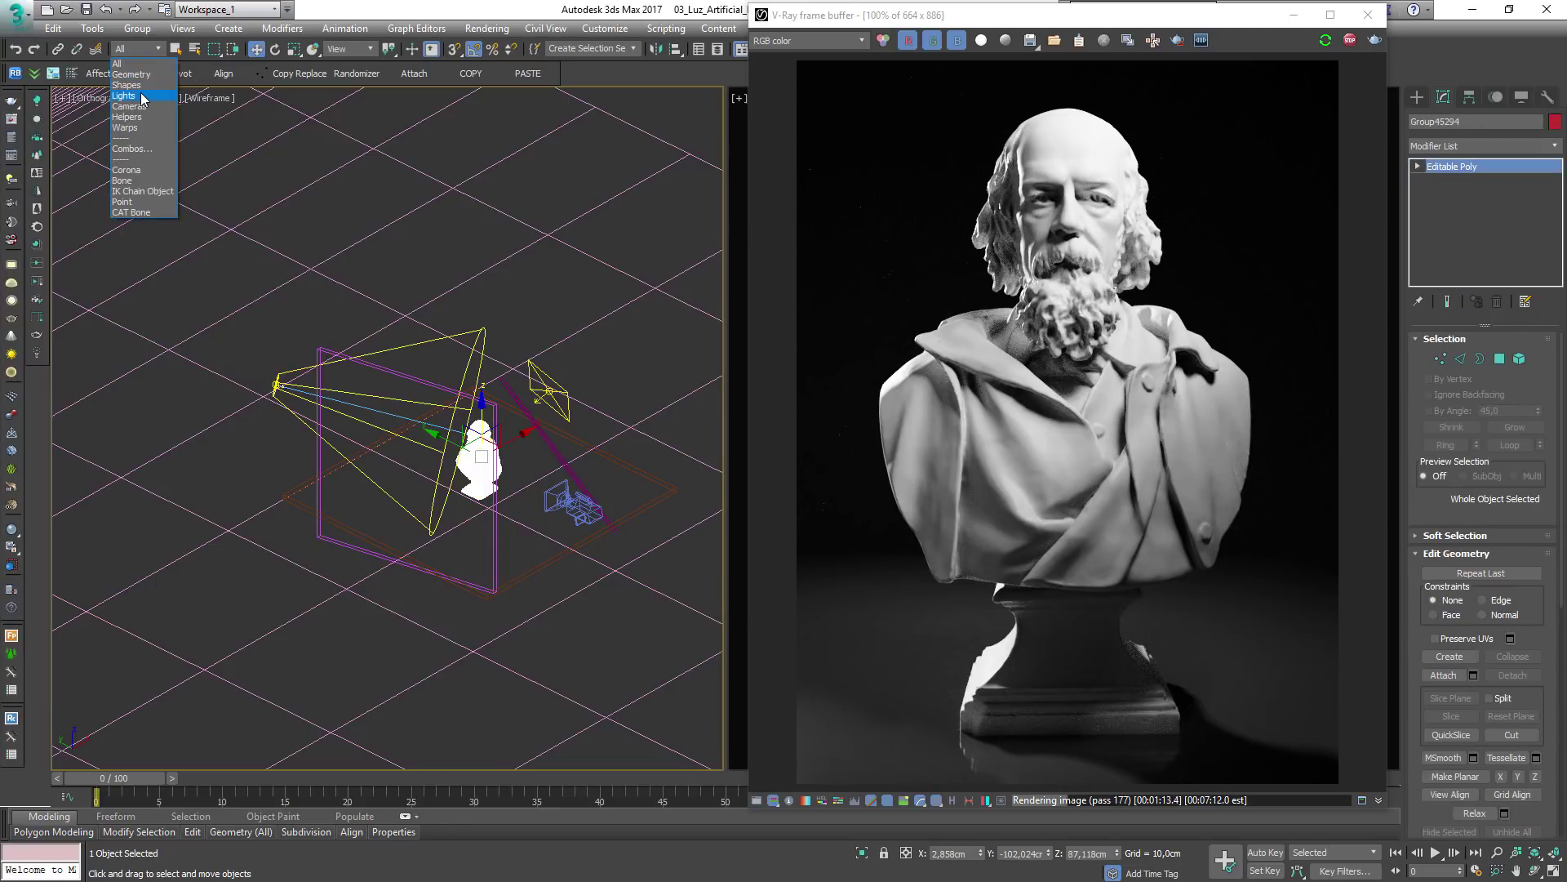
click(131, 93)
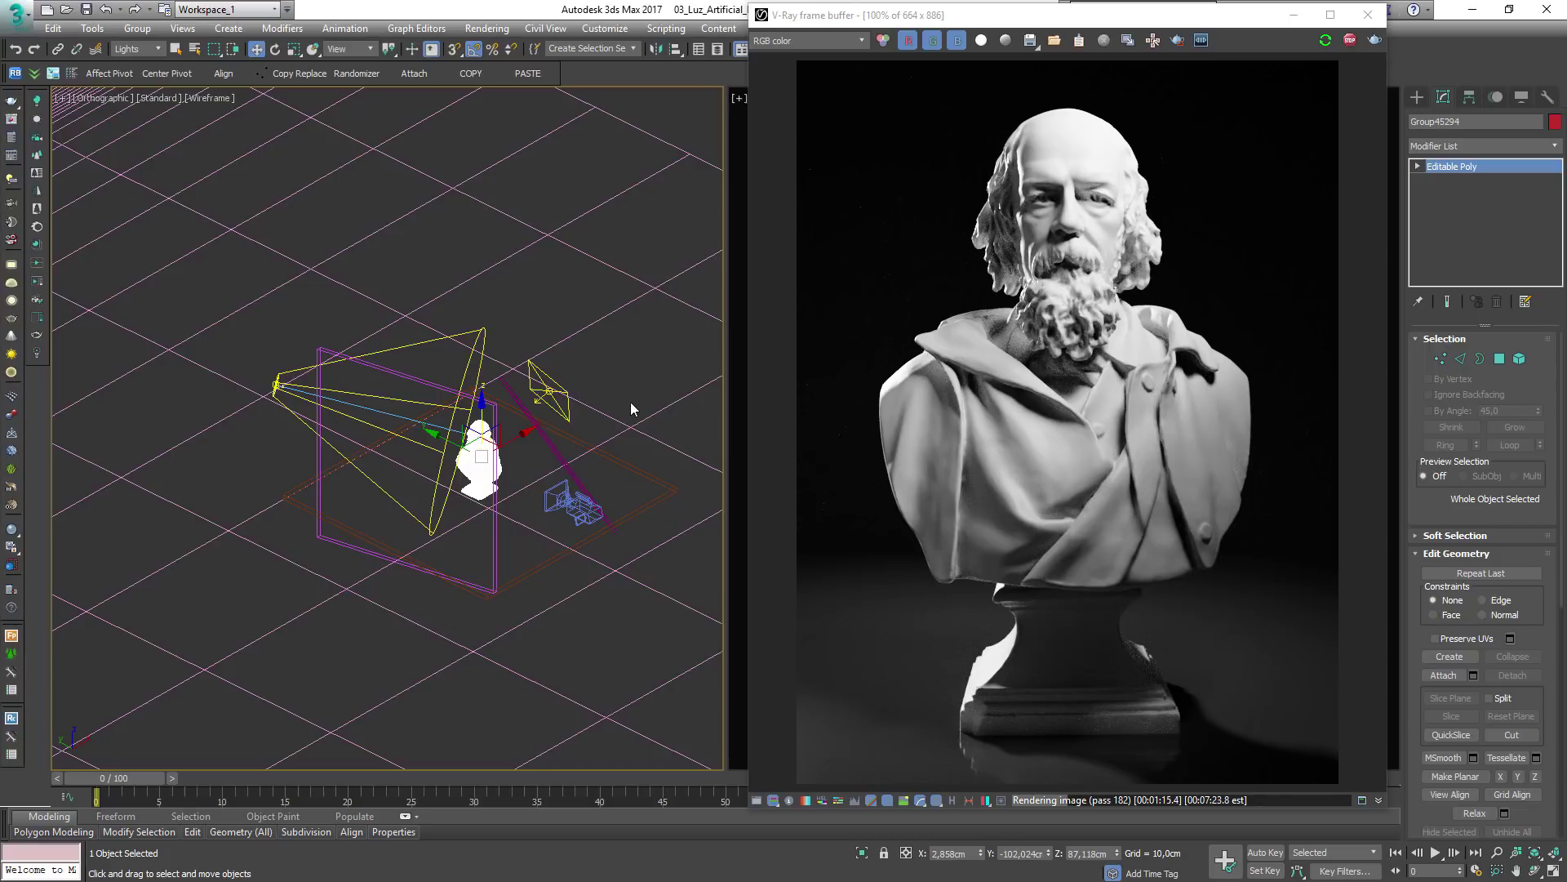
click(630, 401)
click(481, 439)
mouse_move(482, 441)
alt+middle_down()
mouse_move(493, 467)
mouse_move(490, 428)
alt+middle_up()
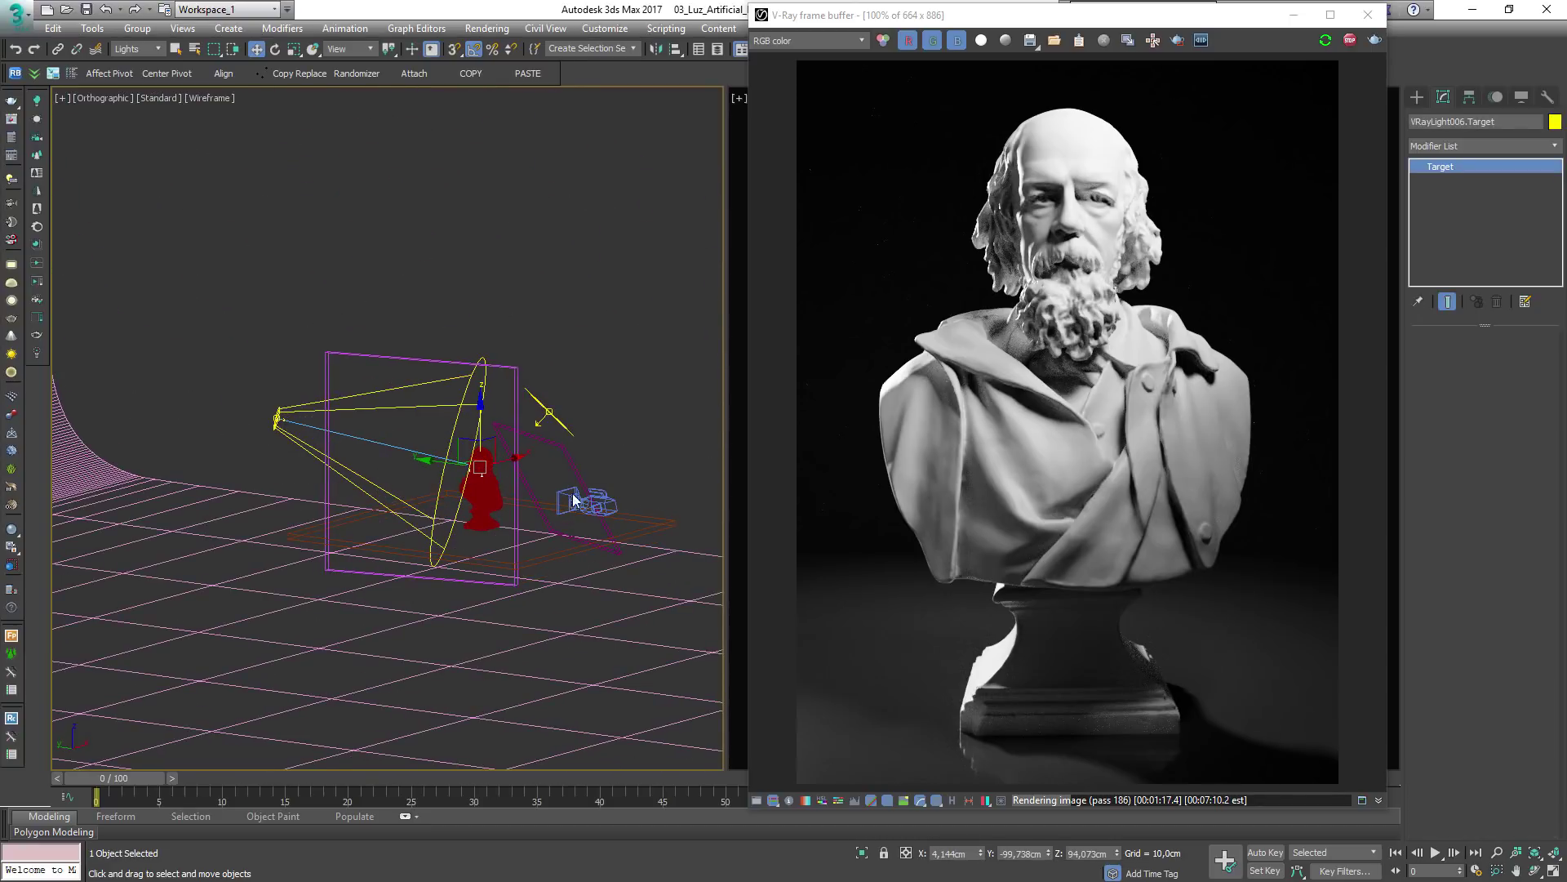
drag(485, 419, 495, 374)
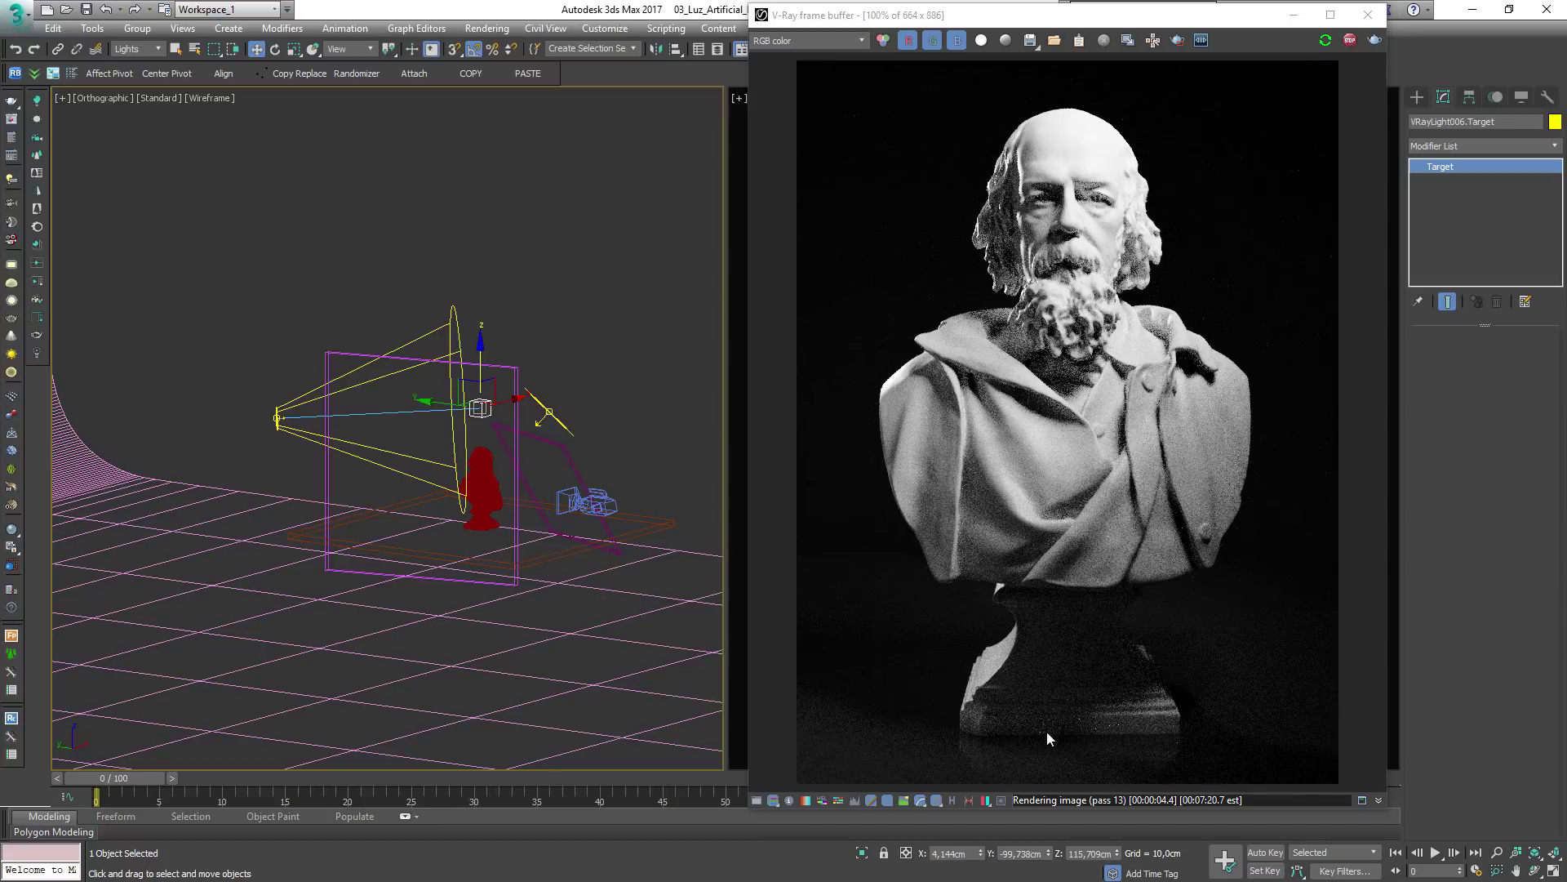
Lower the disc light to a height of about 99 cm and adjust its target's height to about 114.6 cm
click(278, 418)
drag(278, 418, 277, 455)
click(480, 408)
drag(480, 409, 480, 417)
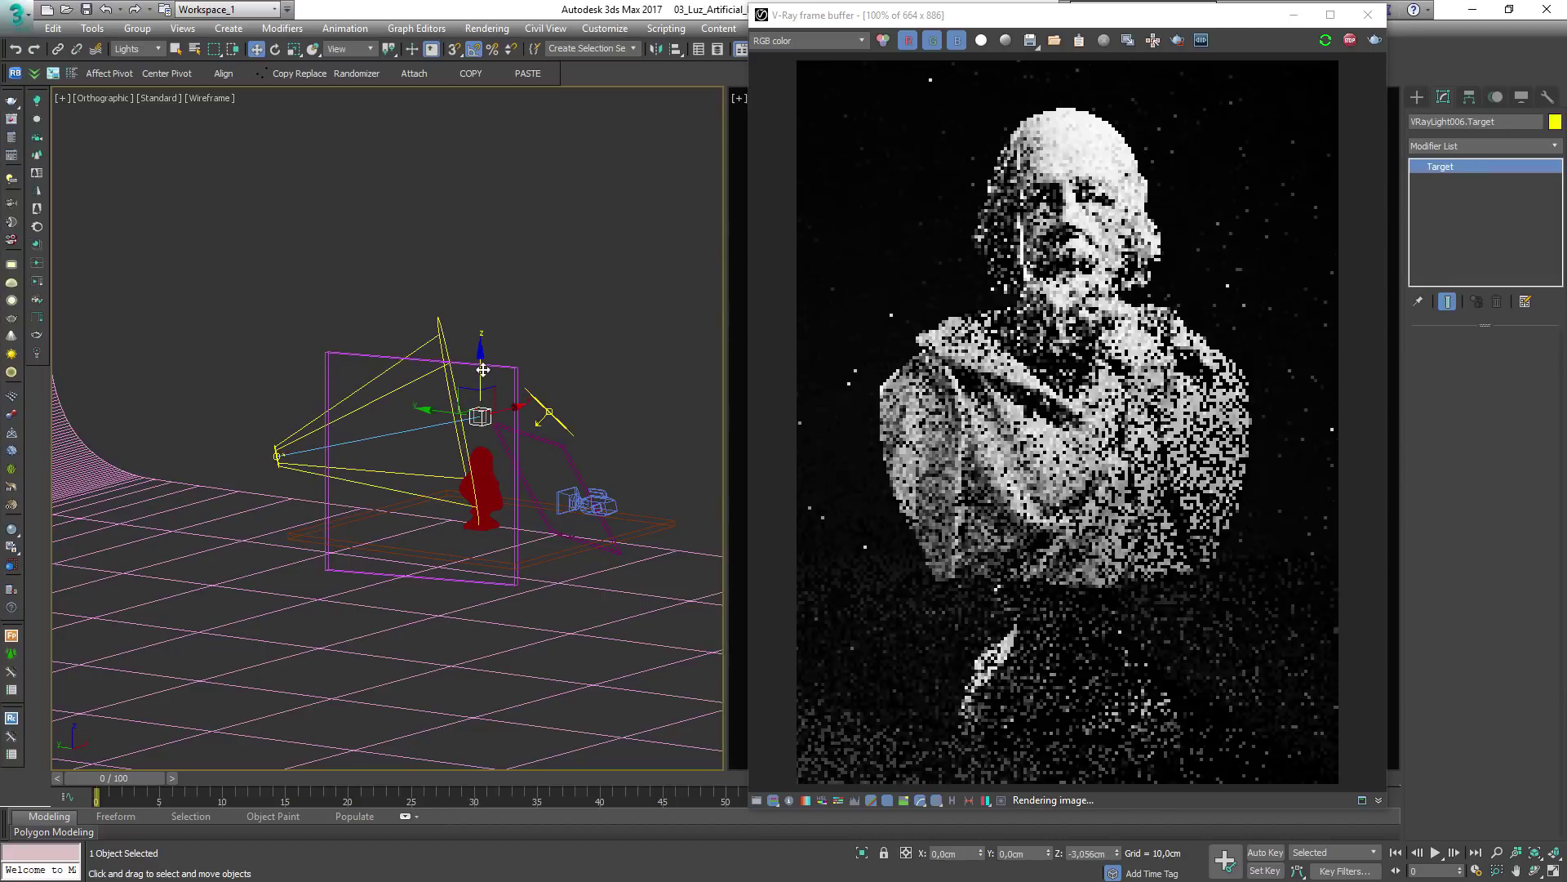
mouse_move(611, 468)
alt+middle_down()
mouse_move(581, 469)
mouse_move(625, 462)
alt+middle_up()
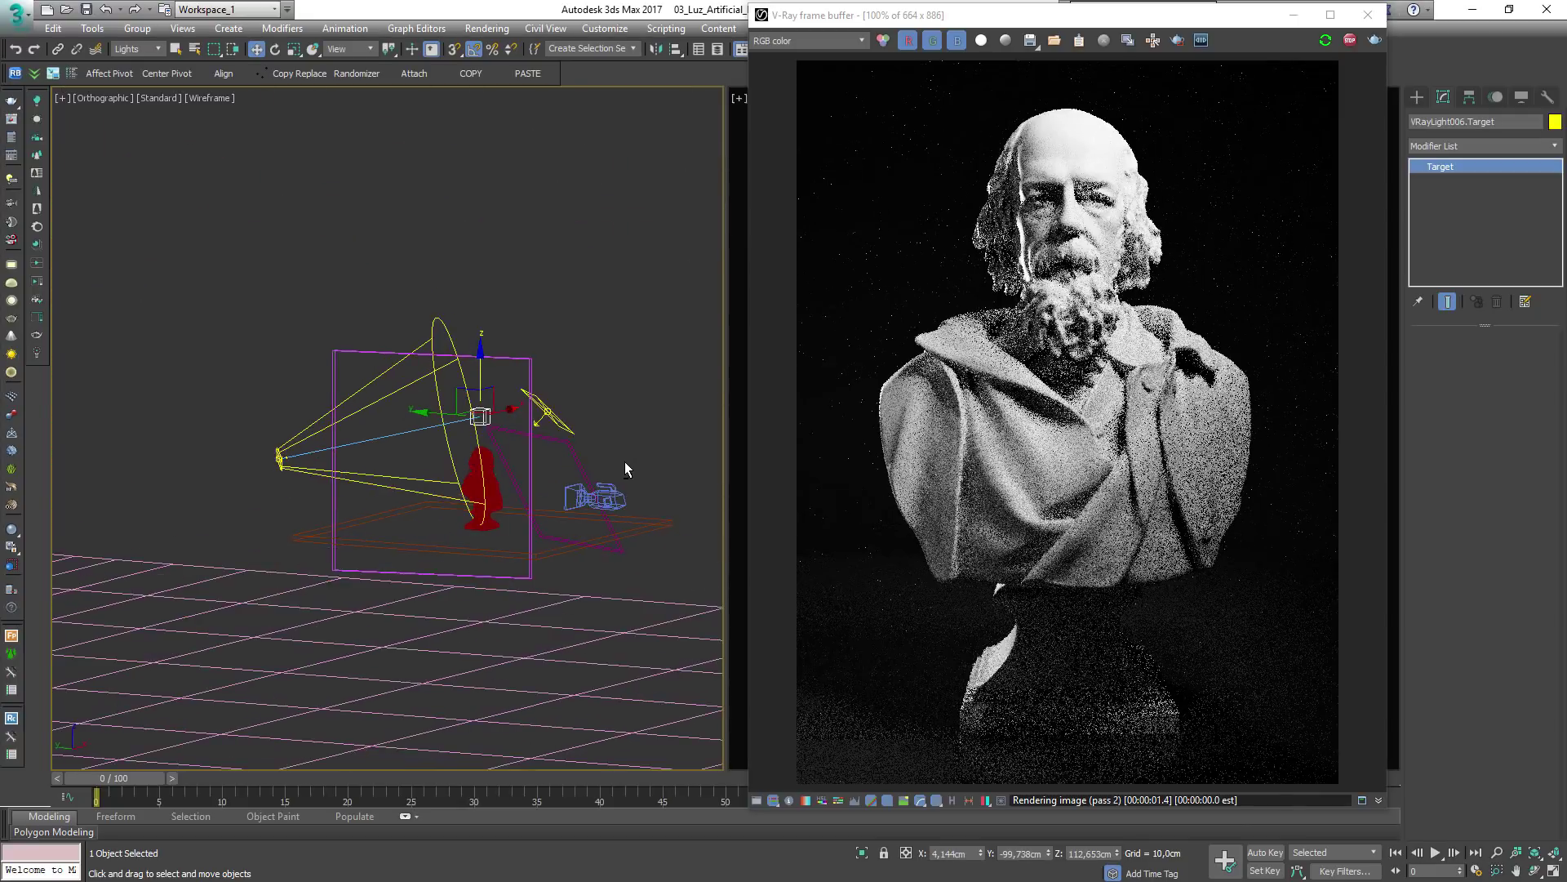
scroll(527, 408, up, 2)
drag(454, 372, 454, 364)
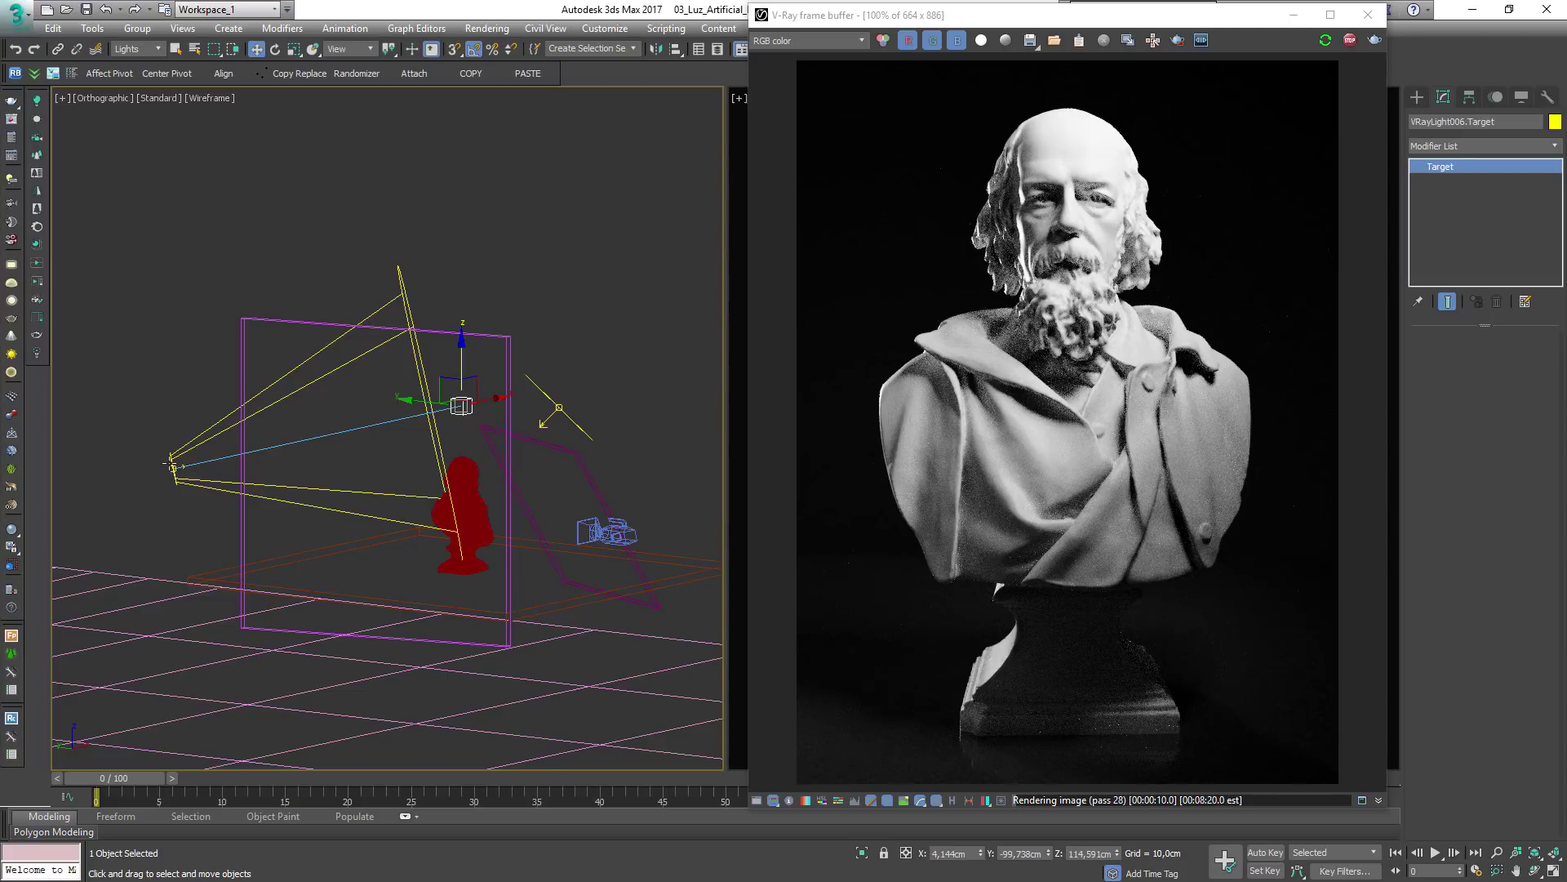
Change the disc light's units to Luminous power (lm) and set its multiplier to 100
click(173, 469)
click(1510, 427)
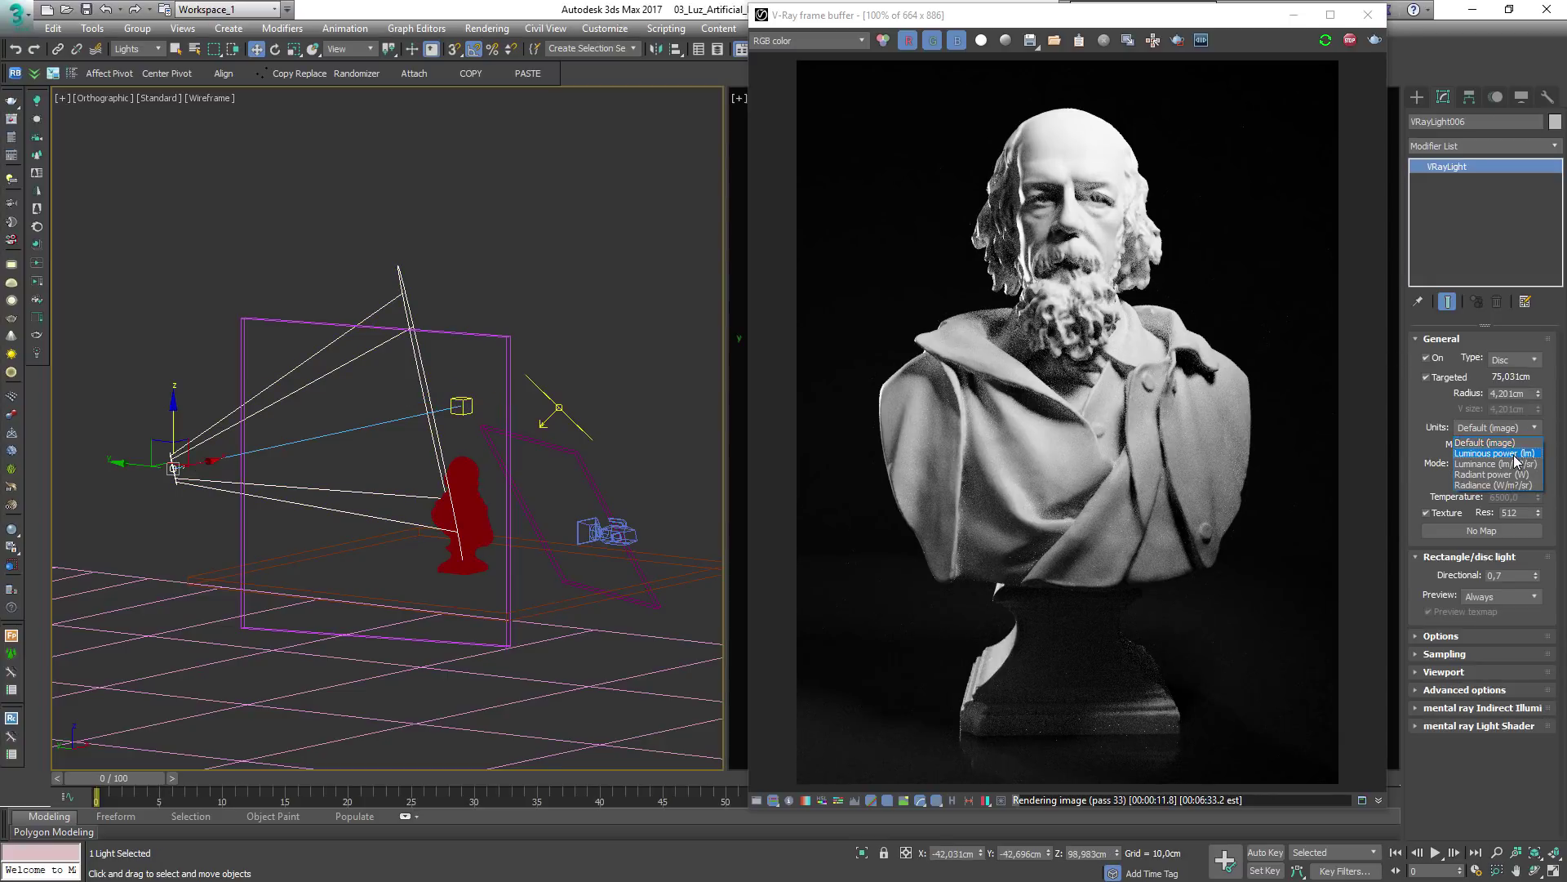
click(1482, 448)
text(100)
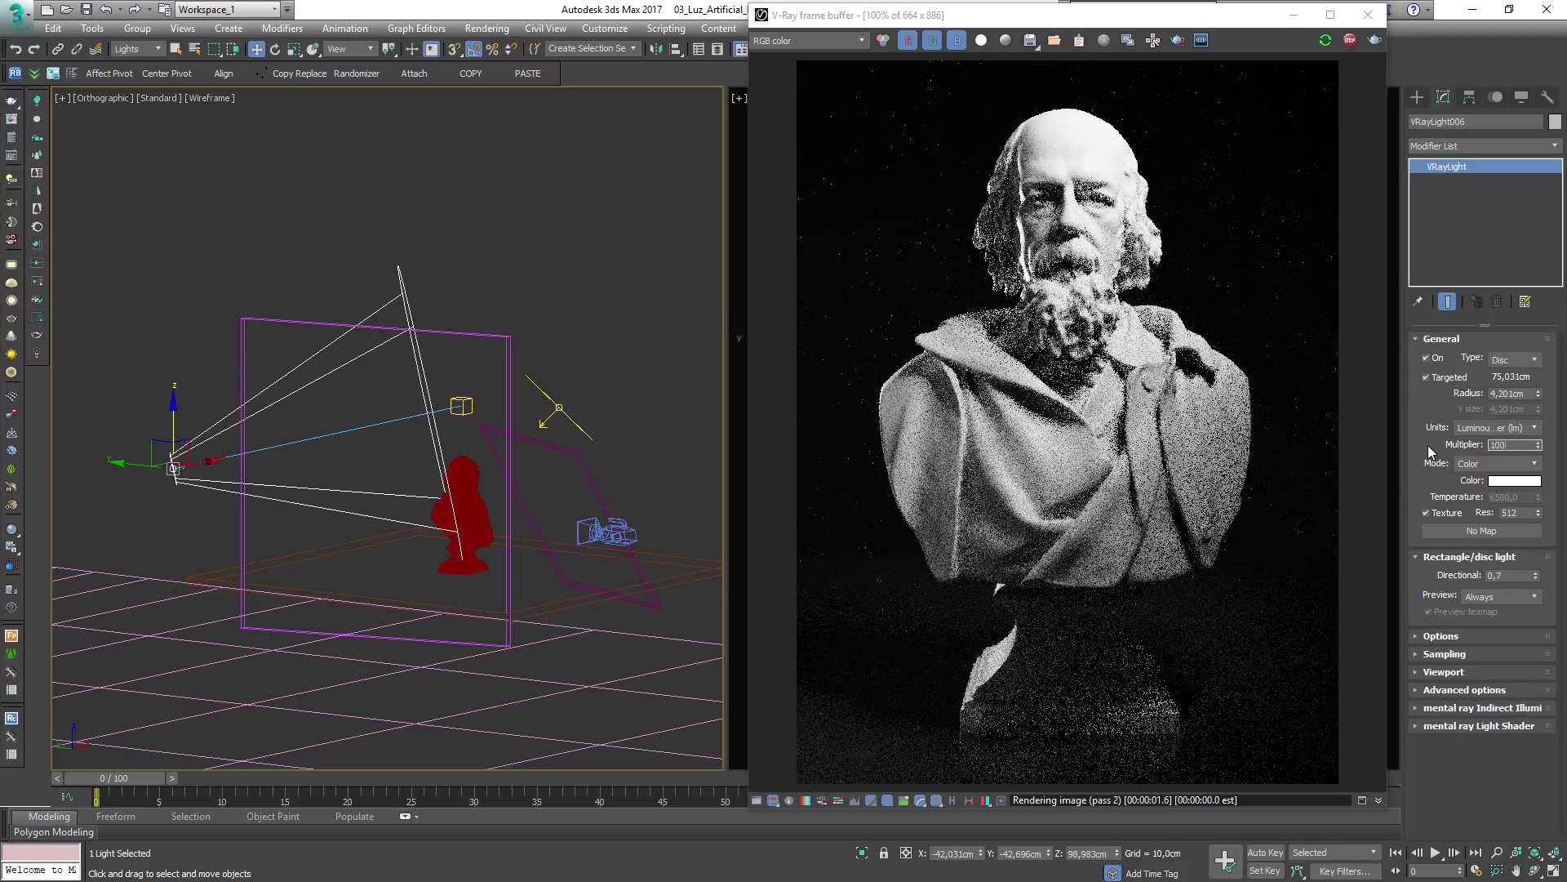
key(Return)
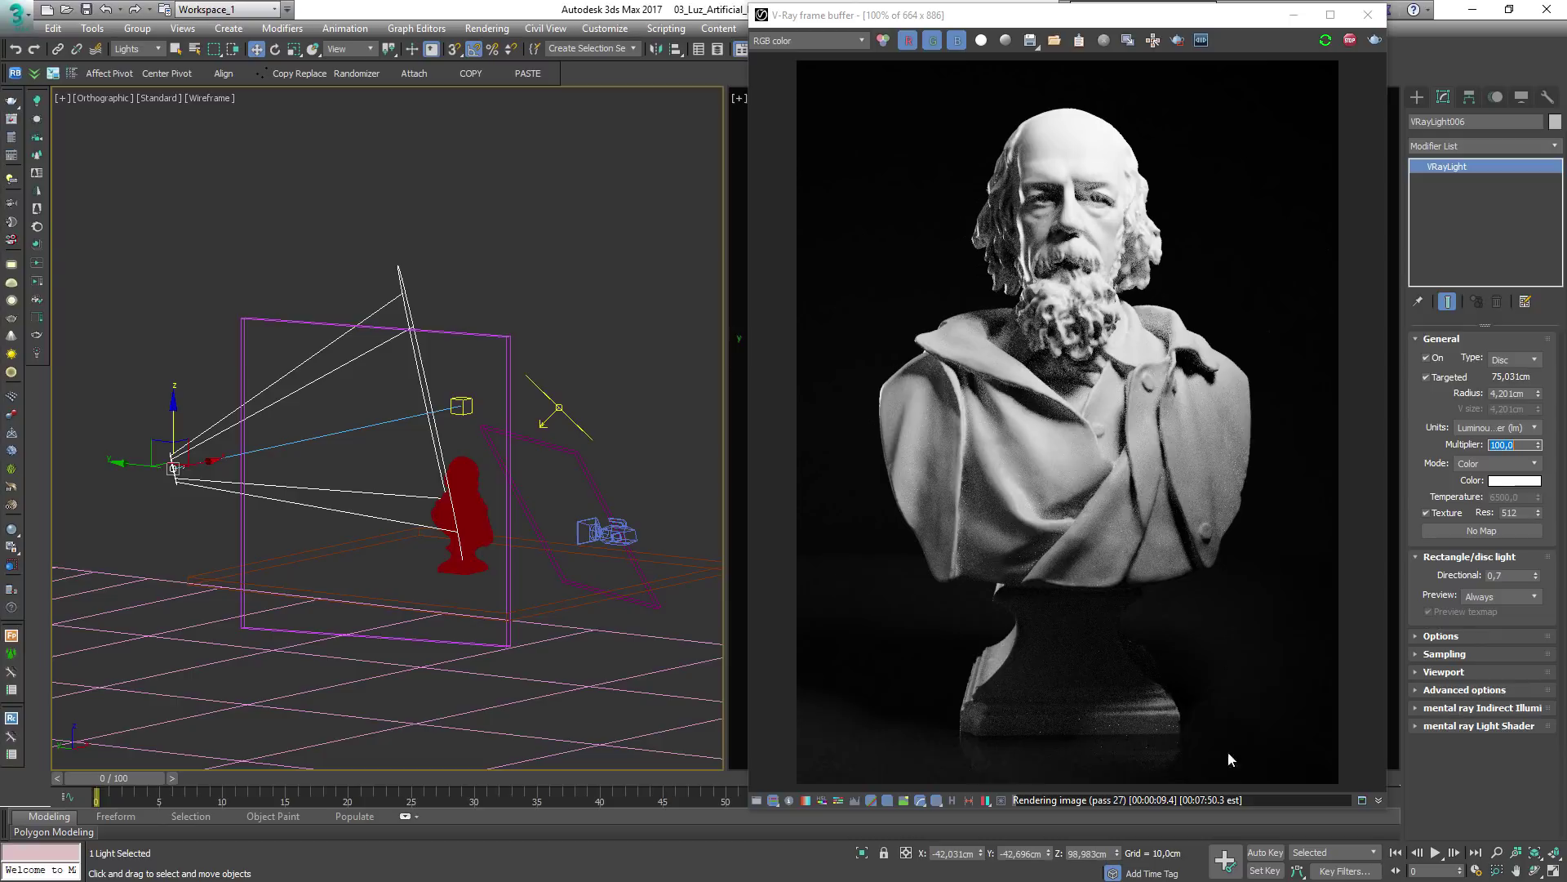
Display the set shaded and examine the light, panels and curved backdrop from several angles
mouse_move(445, 485)
alt+middle_down()
mouse_move(512, 486)
mouse_move(377, 515)
mouse_move(516, 512)
mouse_move(586, 477)
mouse_move(367, 487)
mouse_move(405, 482)
alt+middle_up()
scroll(442, 509, down, 4)
key(F3)
scroll(441, 511, up, 4)
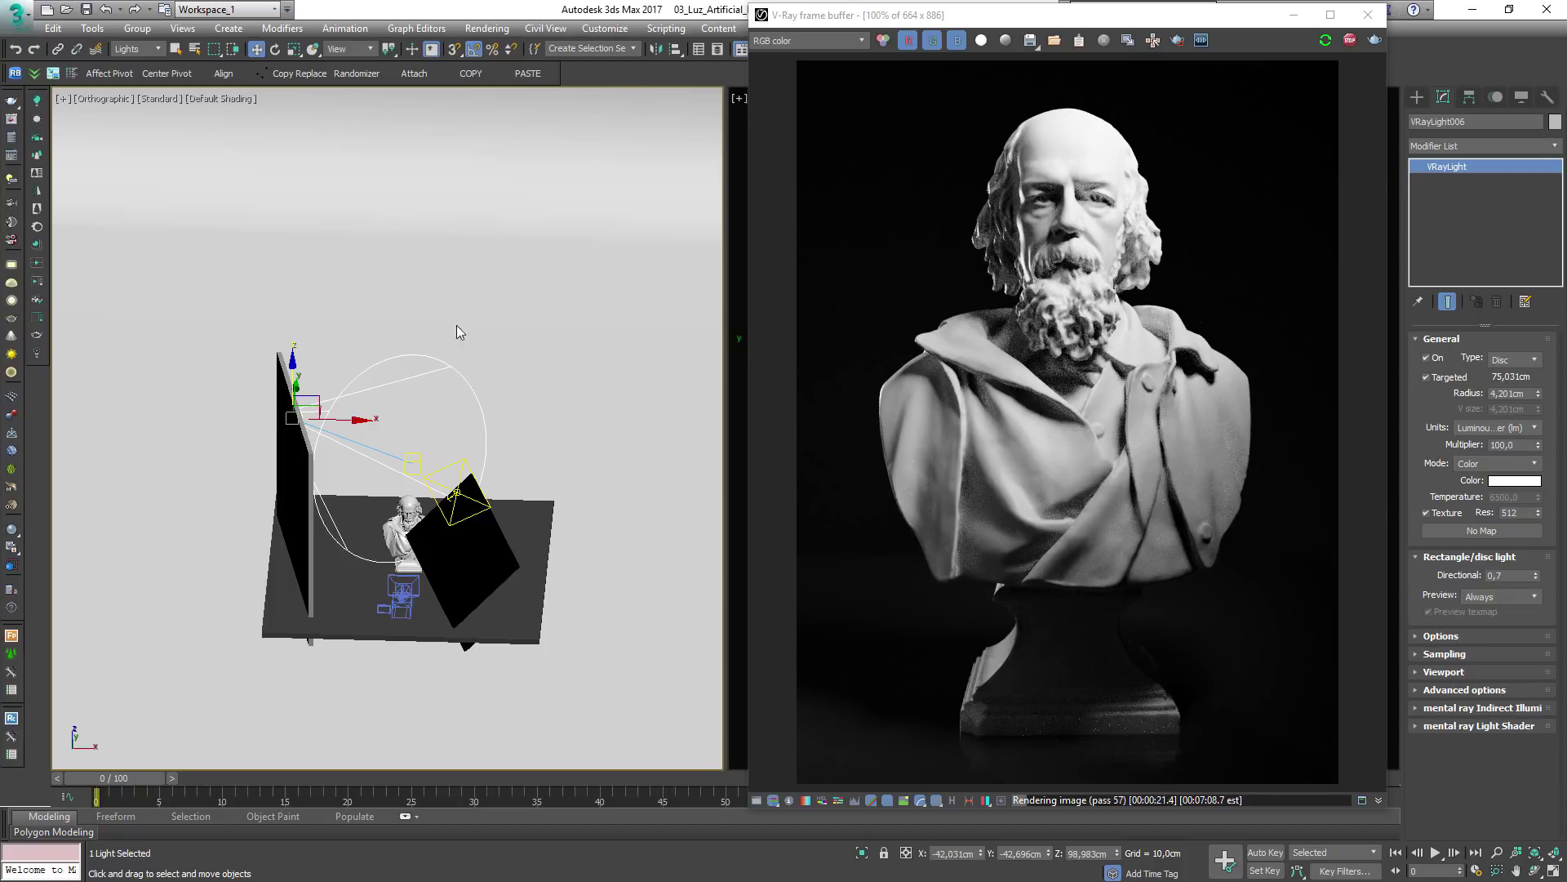
alt+middle_drag(491, 204, 483, 326)
scroll(484, 327, down, 2)
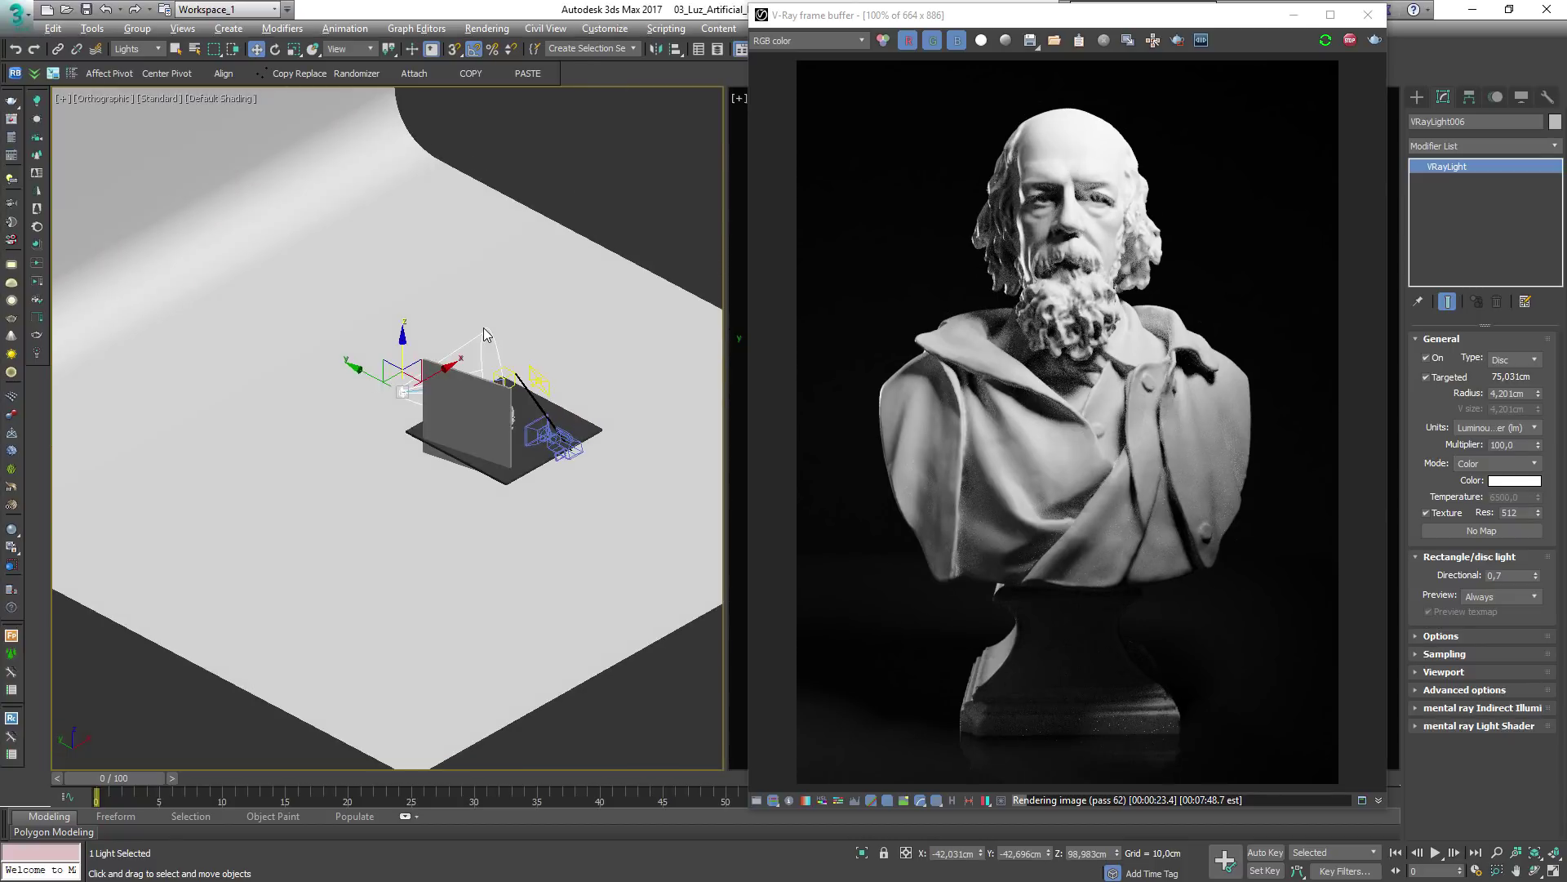
scroll(483, 327, down, 2)
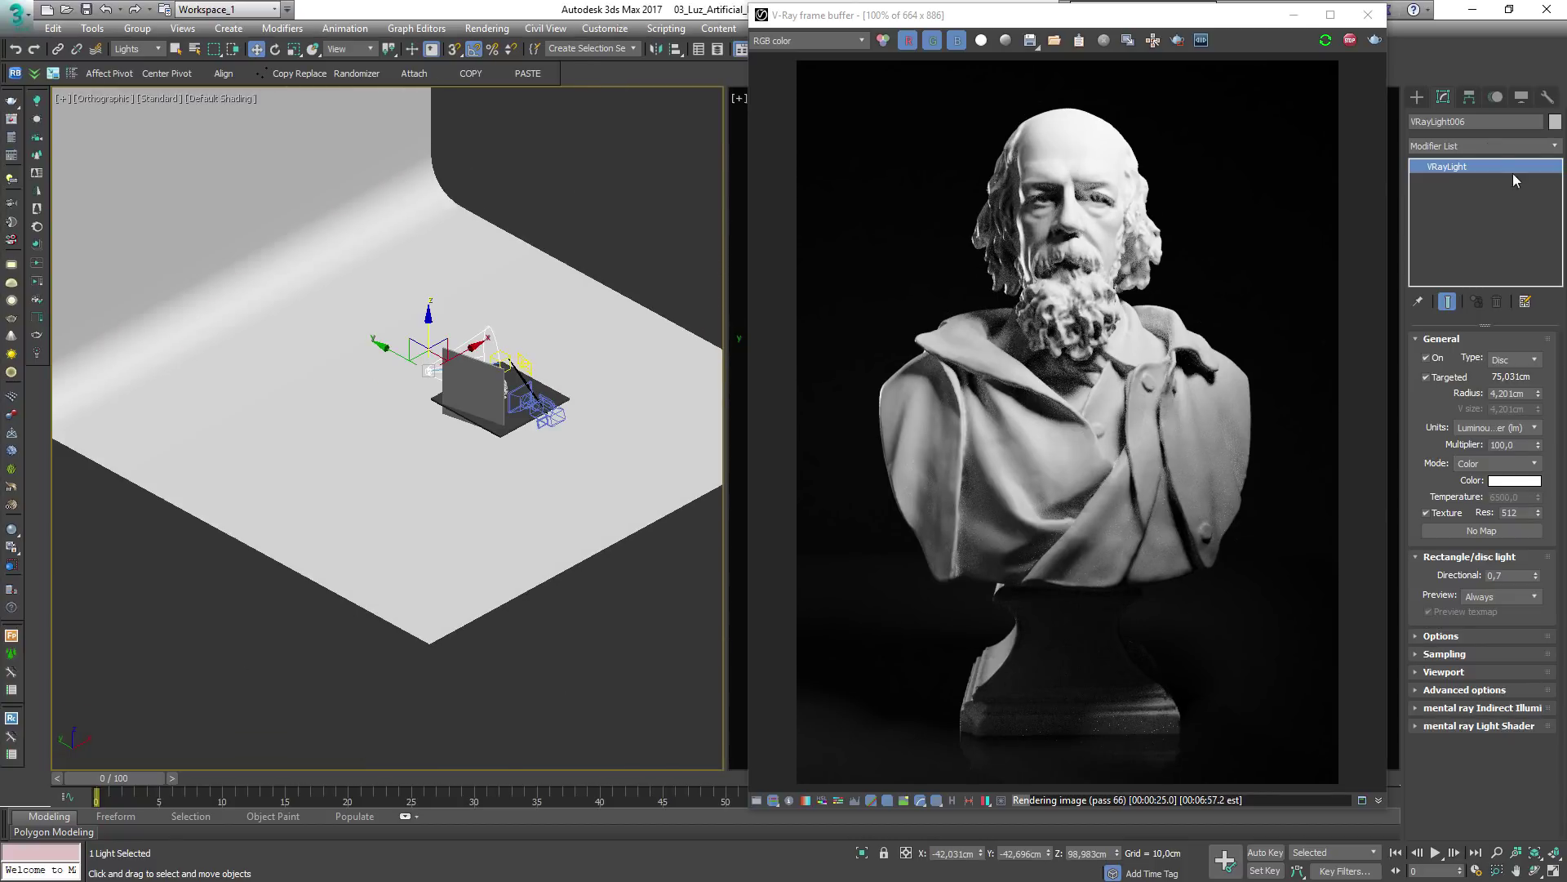
Create a V-Ray disc light with a radius of about 18.6 cm on the studio floor behind the bust
click(1416, 98)
key(t)
scroll(437, 528, down, 3)
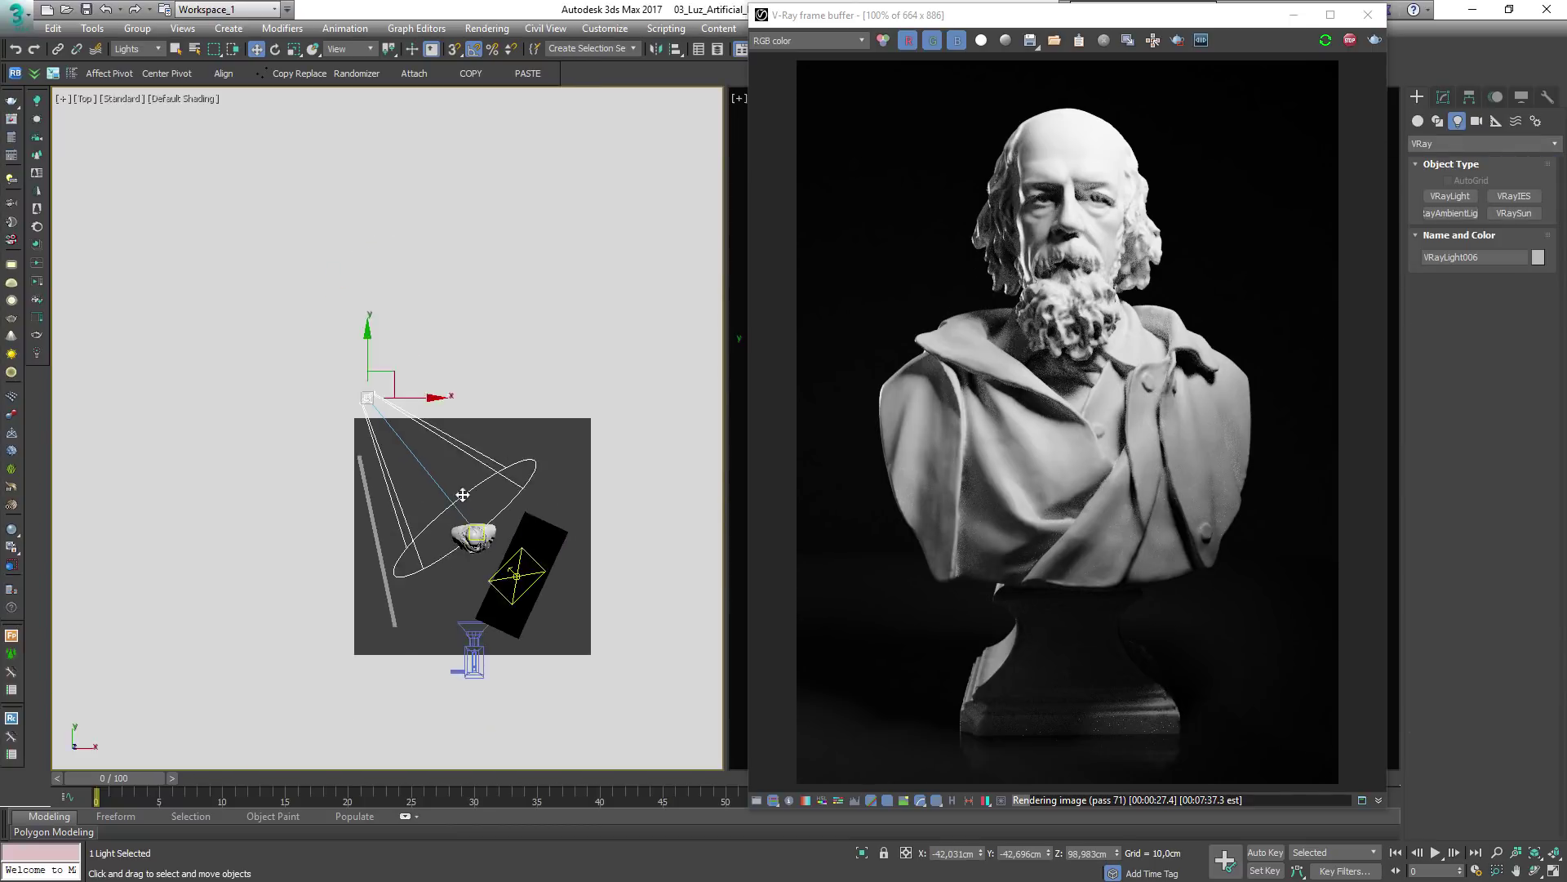
scroll(498, 370, down, 3)
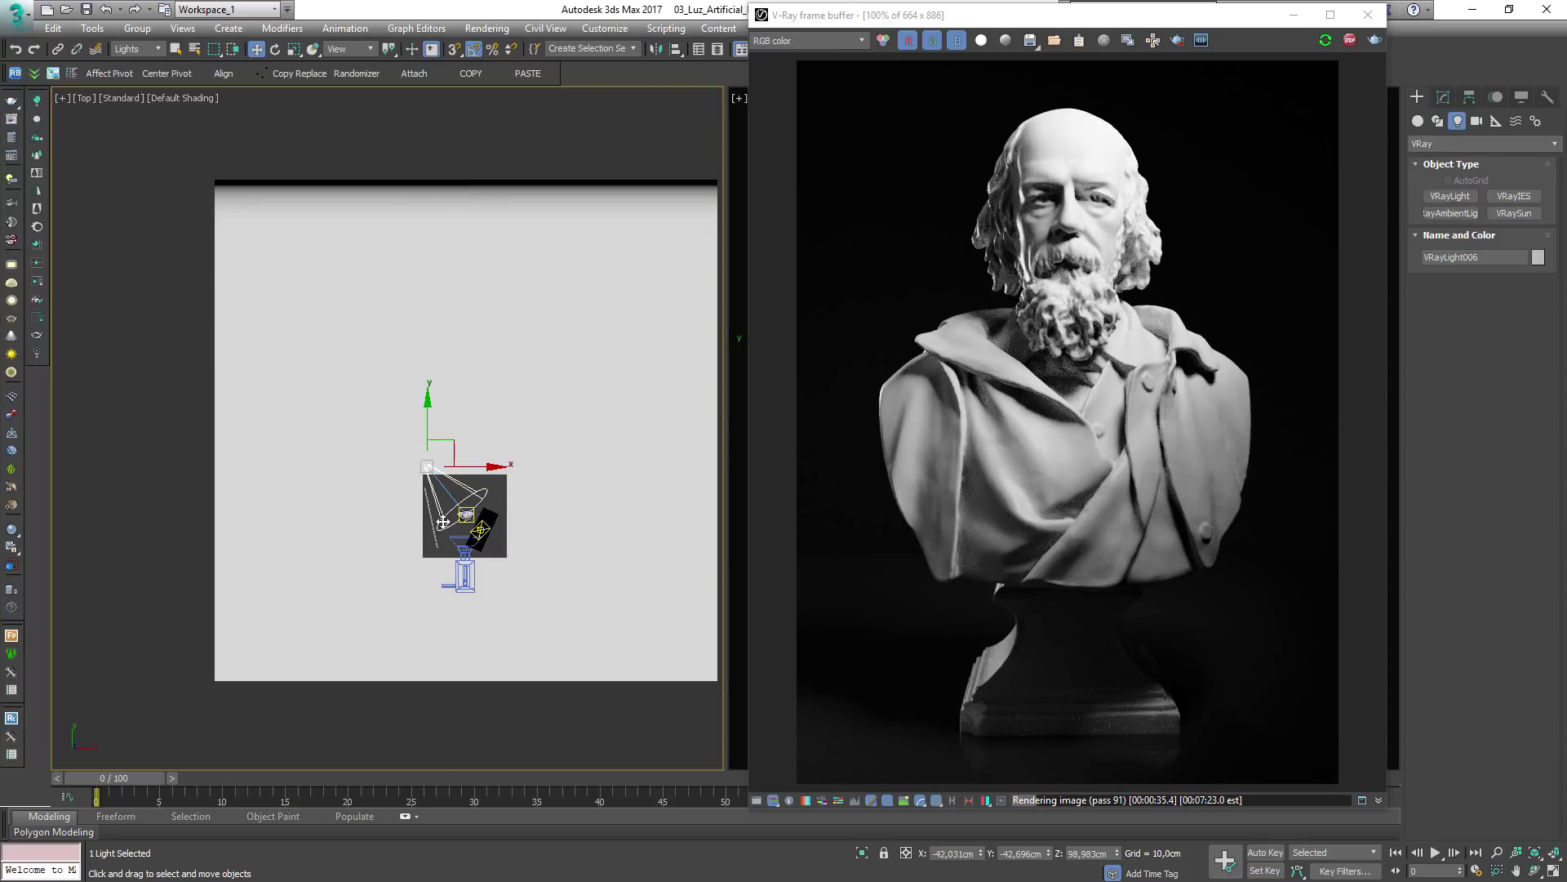
click(1443, 195)
click(1511, 301)
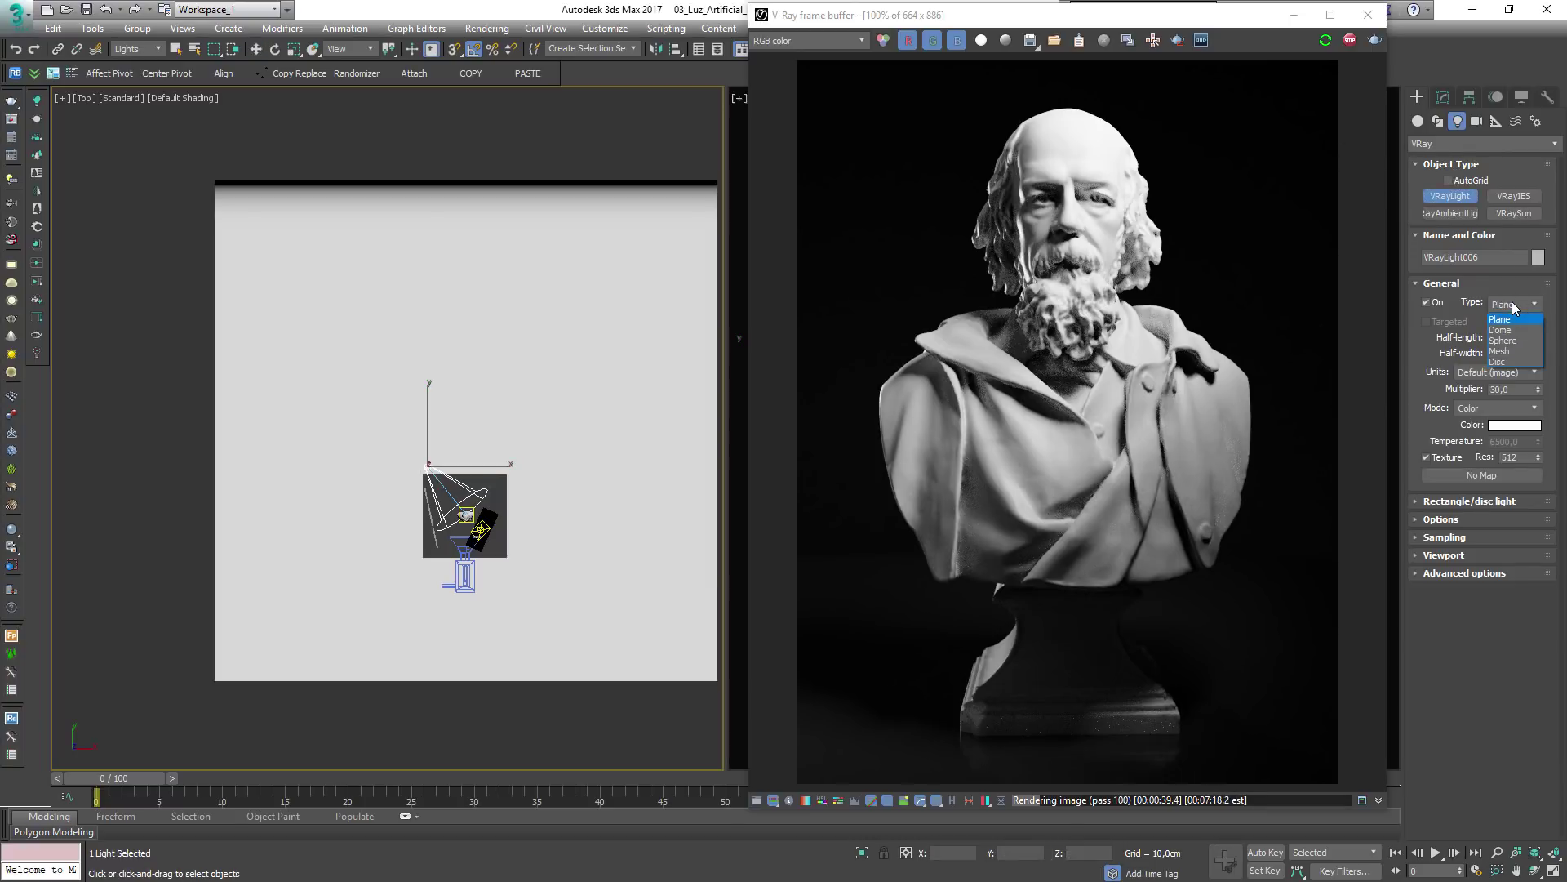
click(1508, 362)
key(F3)
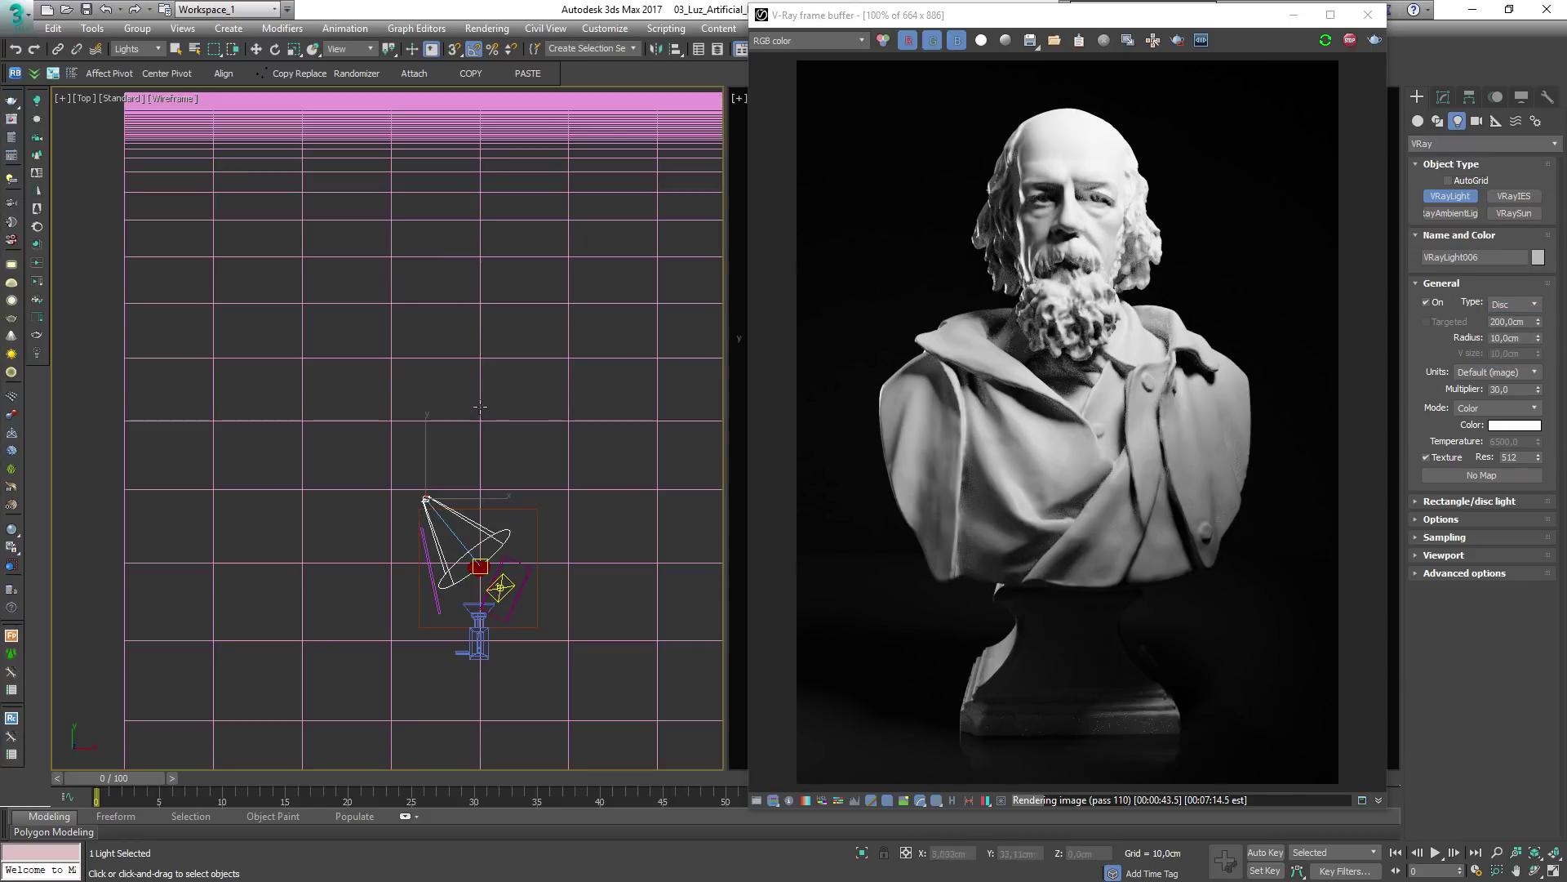
drag(479, 400, 493, 414)
Rotate the new disc light upright toward the backdrop and move it to a height of about 18.7 cm
alt+middle_drag(494, 414, 578, 364)
key(e)
drag(507, 348, 586, 392)
middle_drag(494, 383, 474, 410)
key(w)
drag(466, 401, 468, 381)
mouse_move(468, 381)
alt+middle_down()
mouse_move(477, 411)
mouse_move(609, 389)
mouse_move(580, 386)
alt+middle_up()
key(F3)
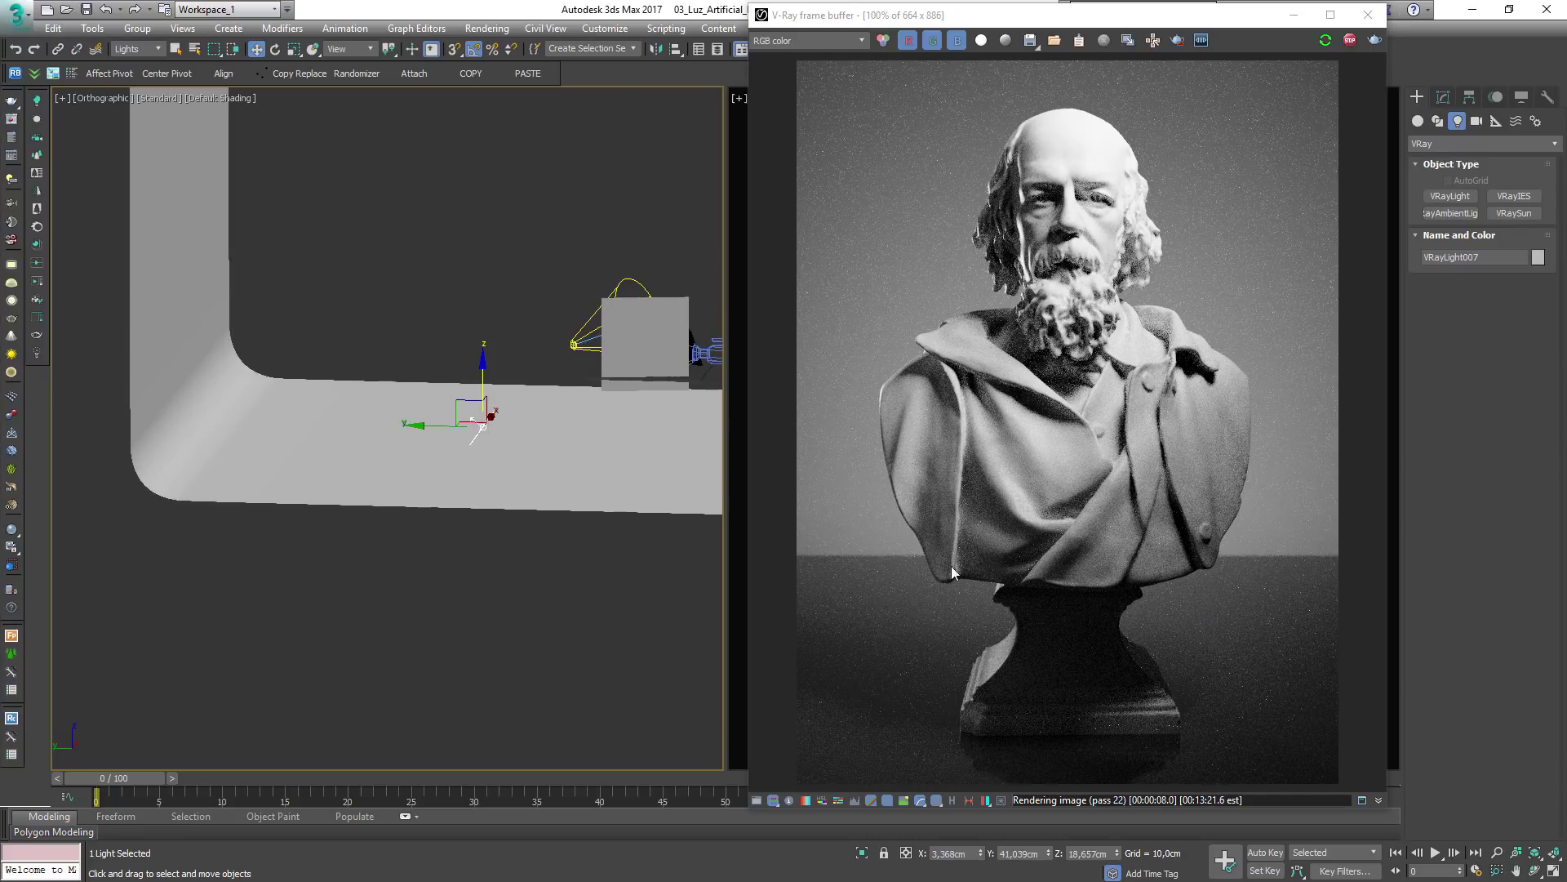
Fine-tune the disc light's rotation so that it faces the backdrop squarely in side view
key(e)
drag(507, 371, 491, 358)
key(f)
key(z)
scroll(492, 359, down, 6)
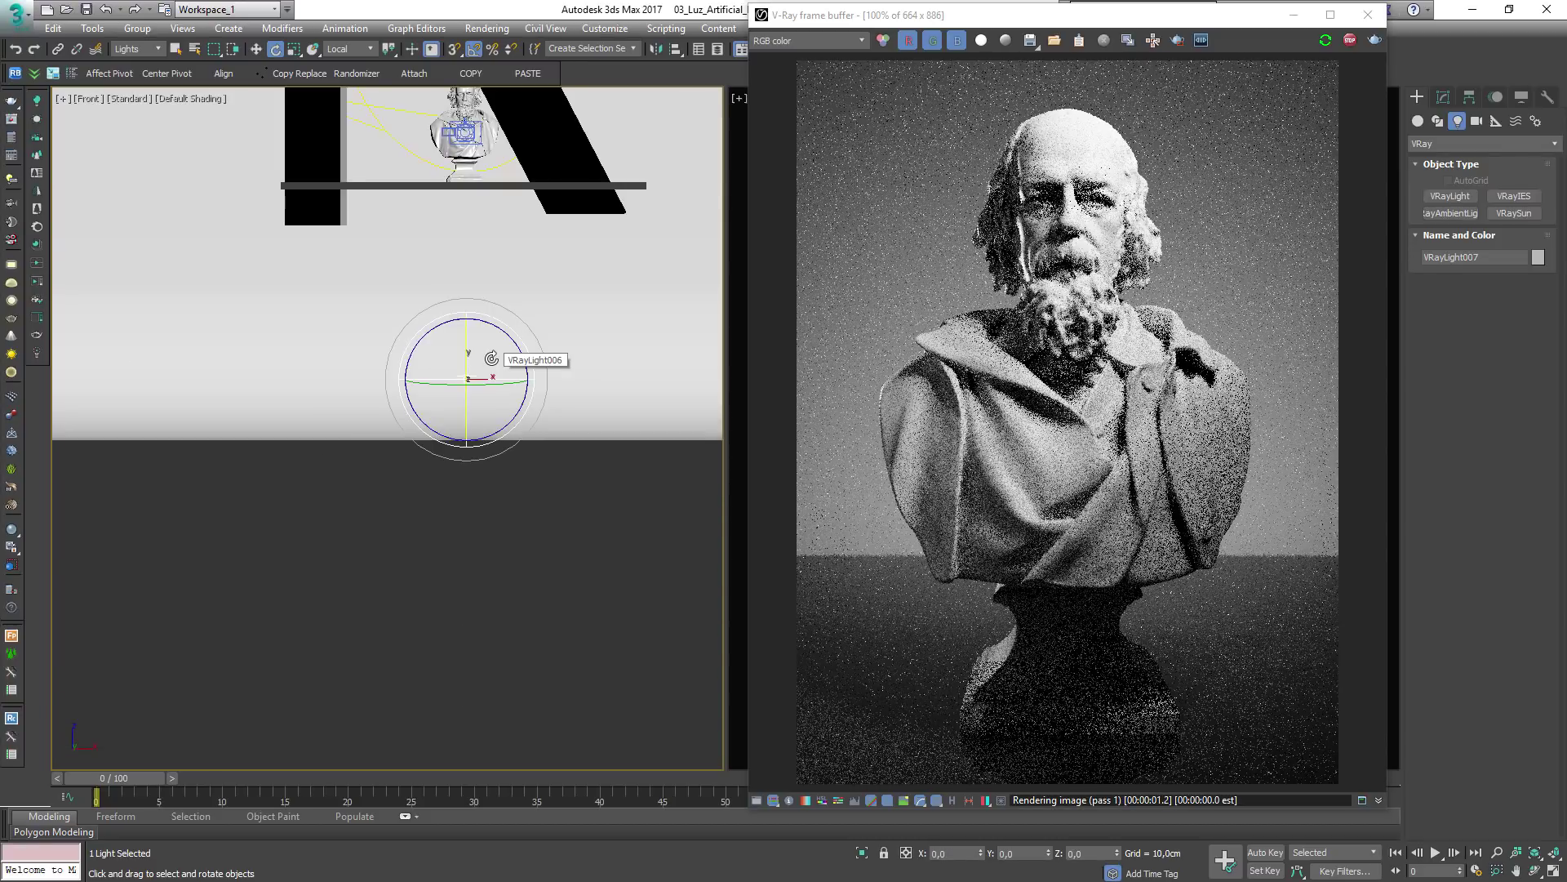
key(l)
key(z)
scroll(491, 359, down, 3)
drag(536, 369, 534, 363)
Raise the disc light to a height of about 97.6 cm, behind the bust
scroll(539, 374, down, 7)
scroll(539, 384, down, 7)
key(w)
scroll(535, 362, up, 9)
key(F3)
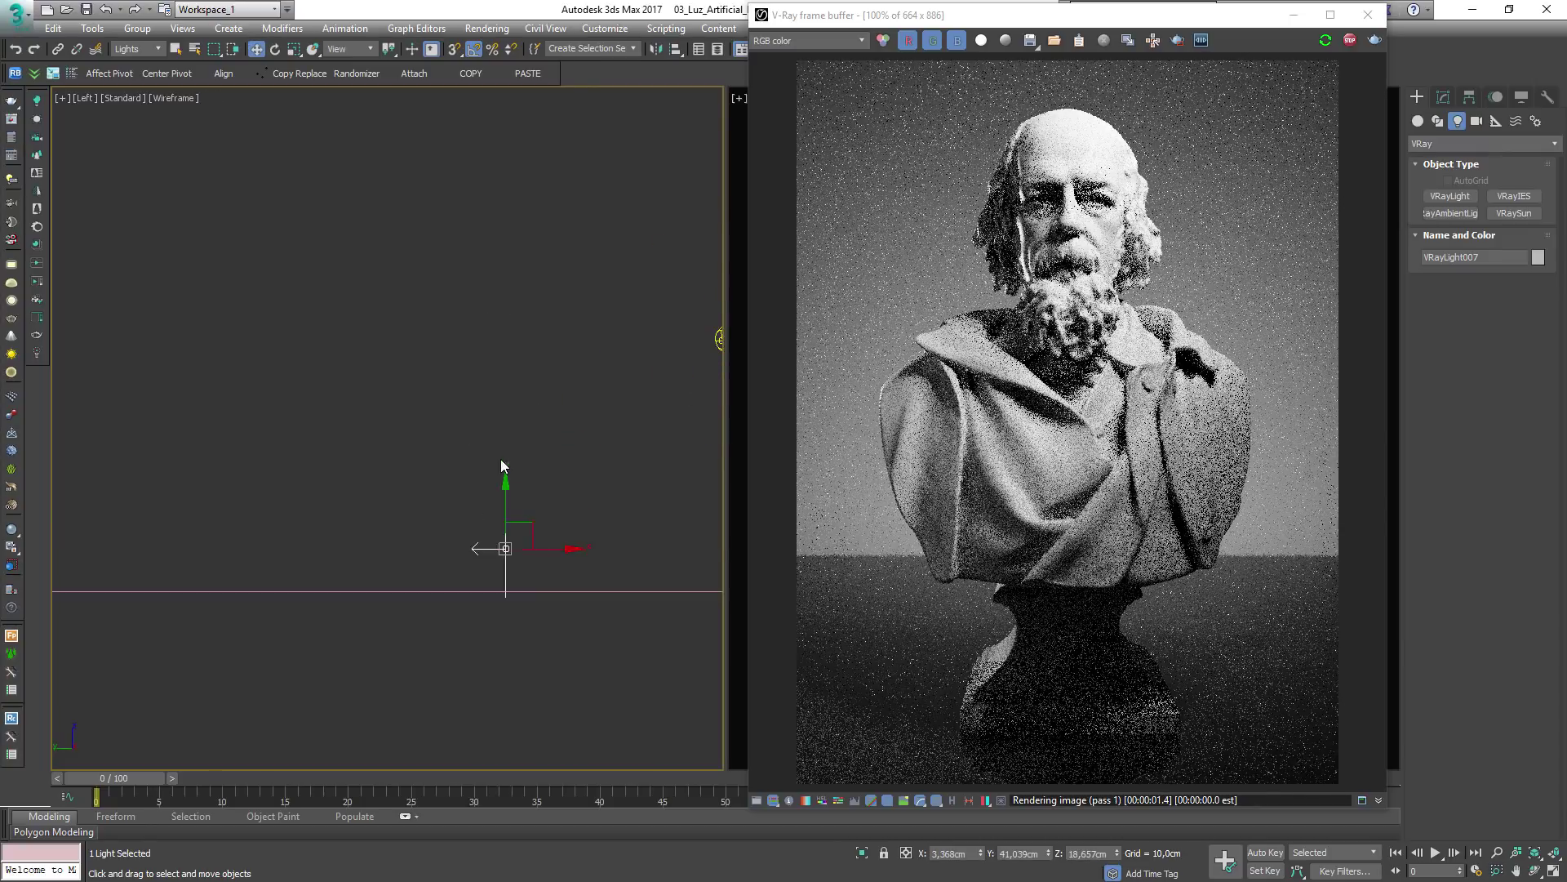
scroll(502, 458, down, 6)
drag(505, 445, 501, 398)
scroll(501, 436, up, 5)
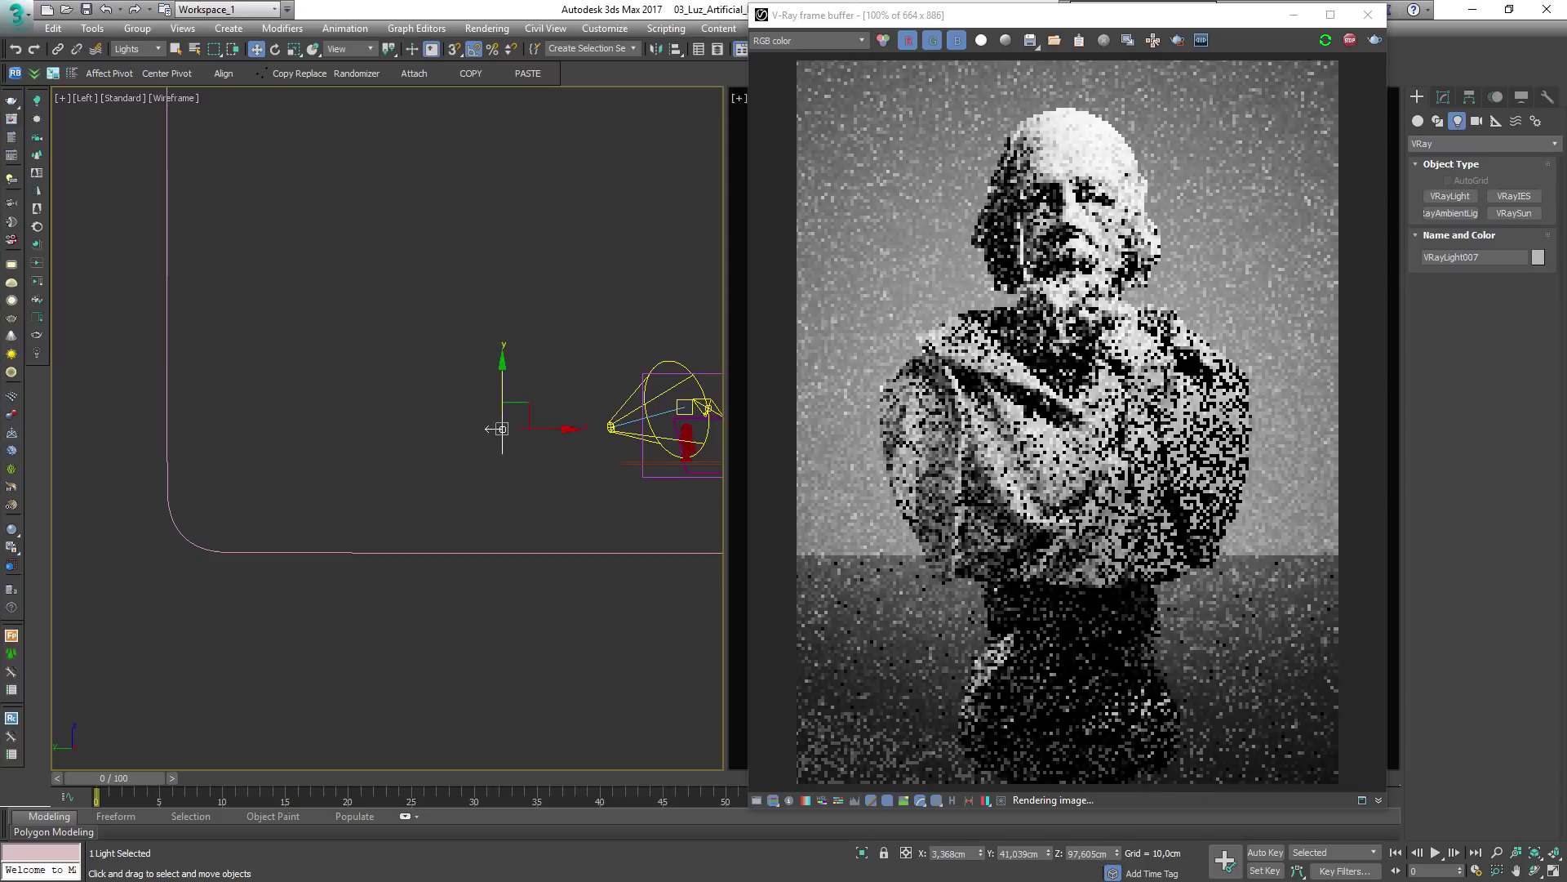
Move the disc light sideways to X about -41.6 cm and make it invisible in the render
click(1442, 97)
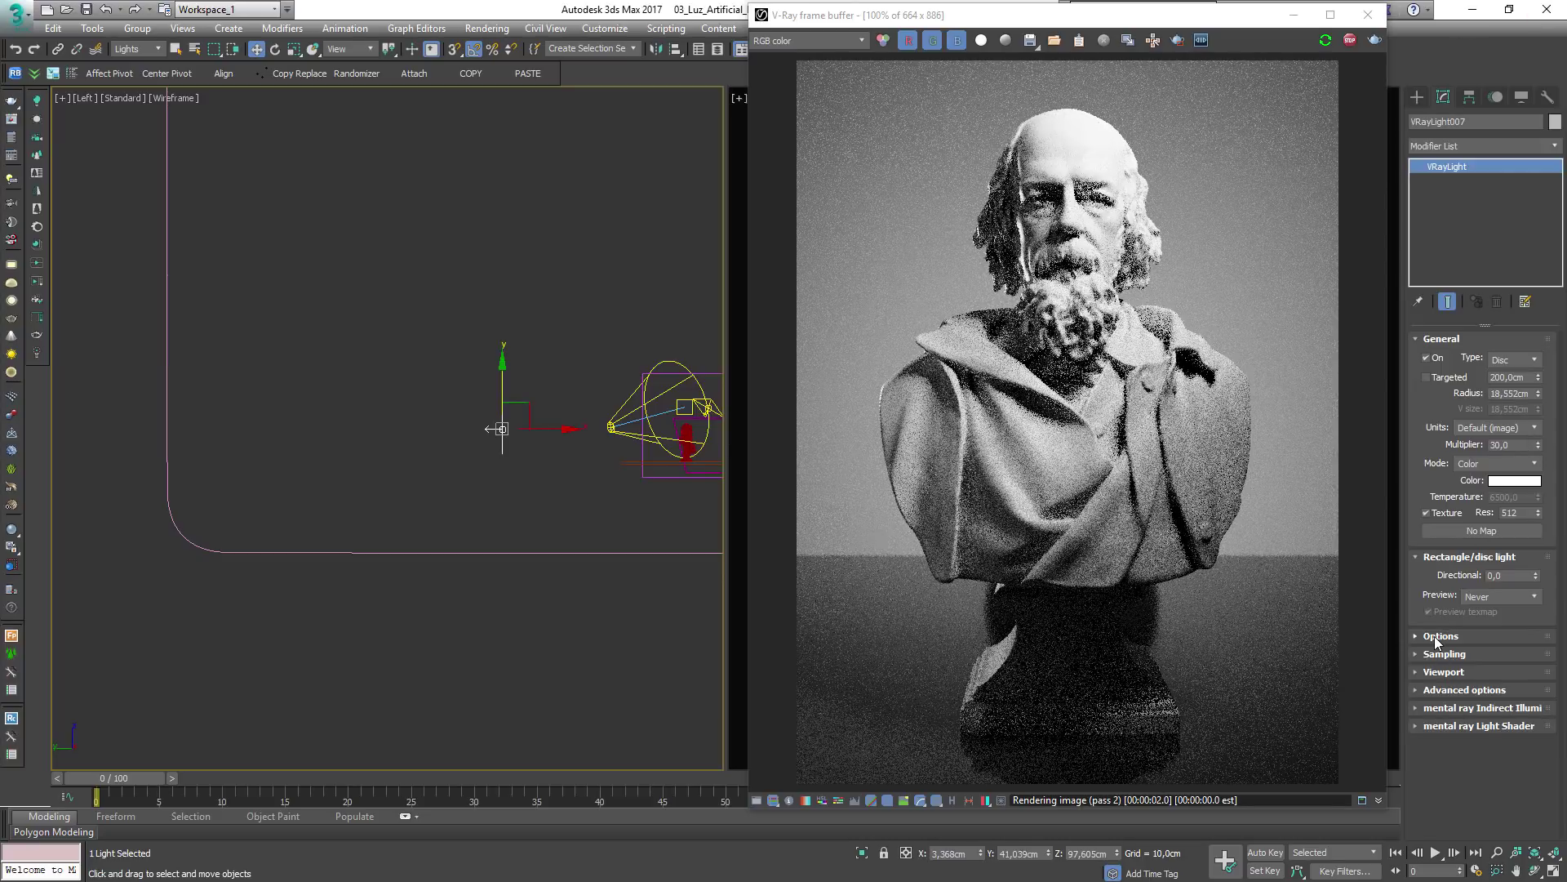
alt+middle_drag(584, 394, 485, 413)
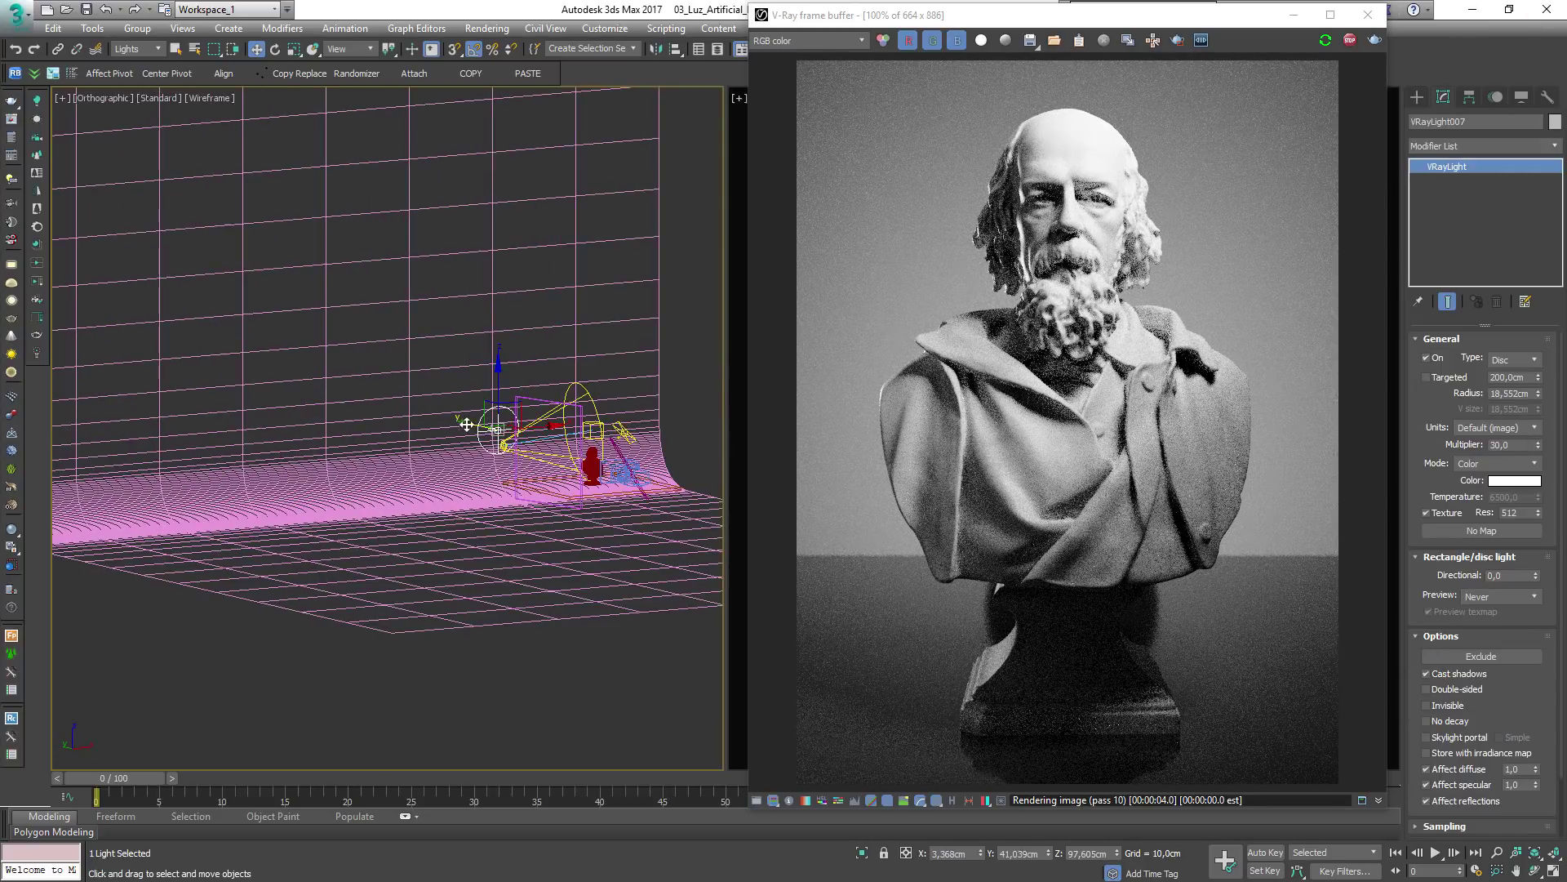
drag(525, 427, 474, 429)
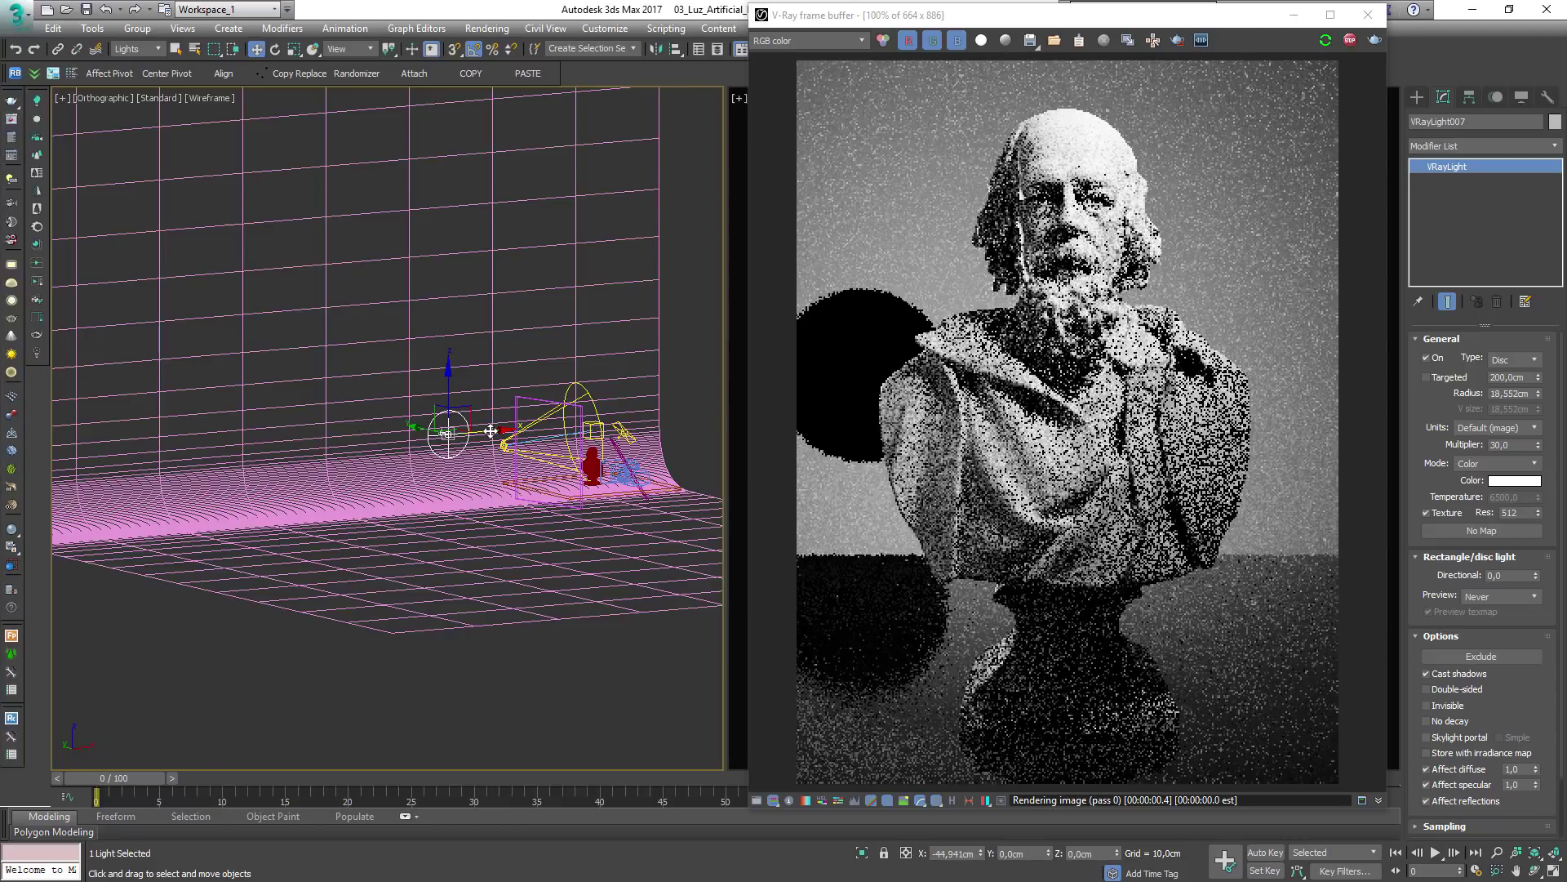
click(1438, 705)
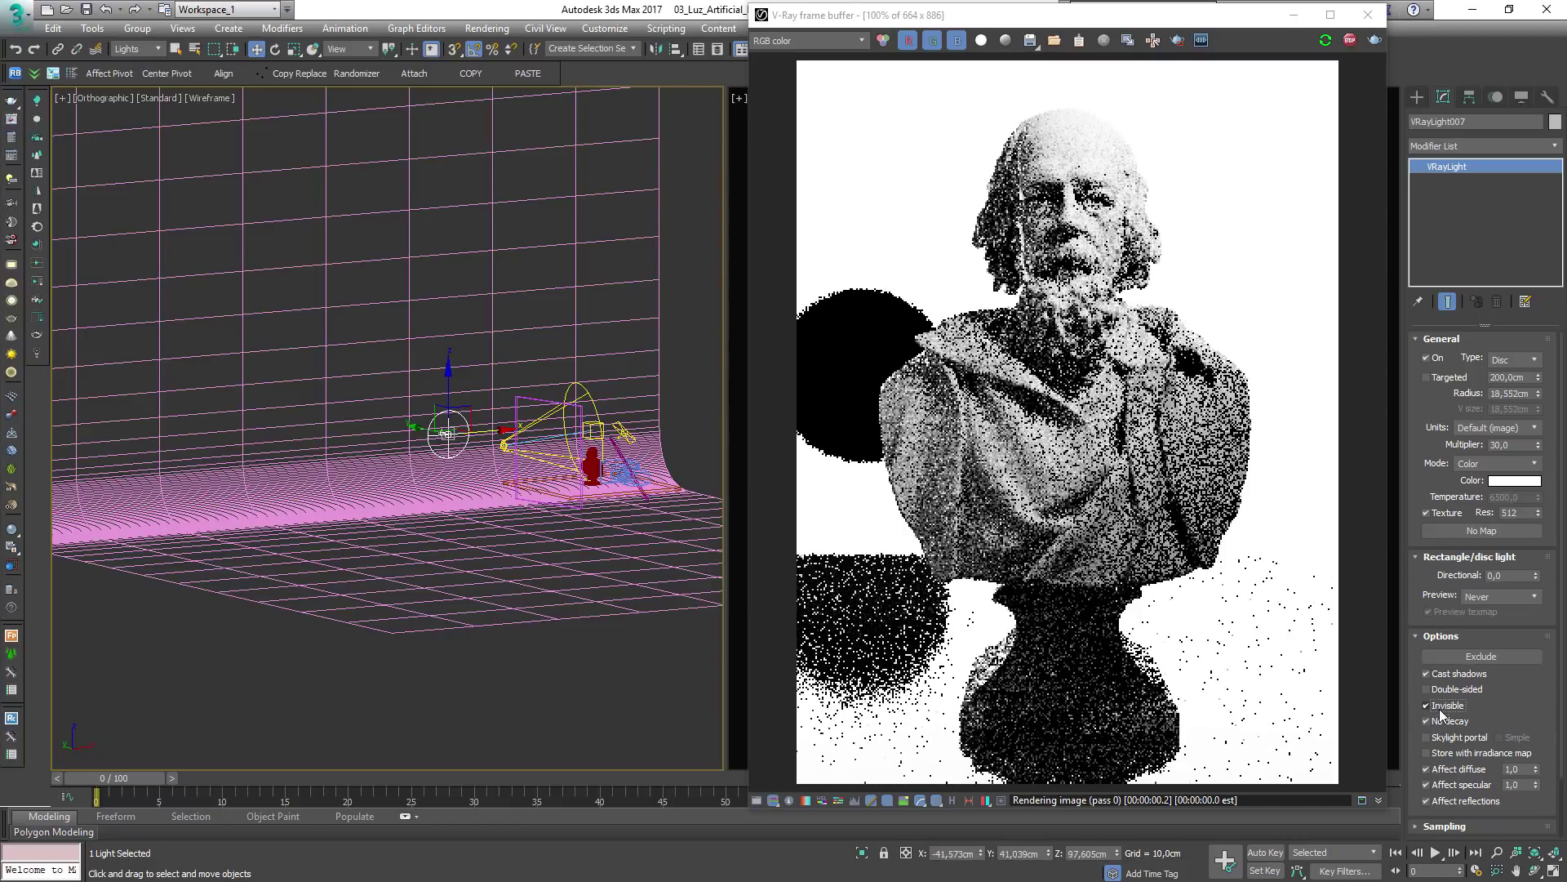
Move the disc light sideways back behind the bust, to X about 4.3 cm
alt+middle_drag(490, 428, 474, 403)
drag(474, 402, 543, 376)
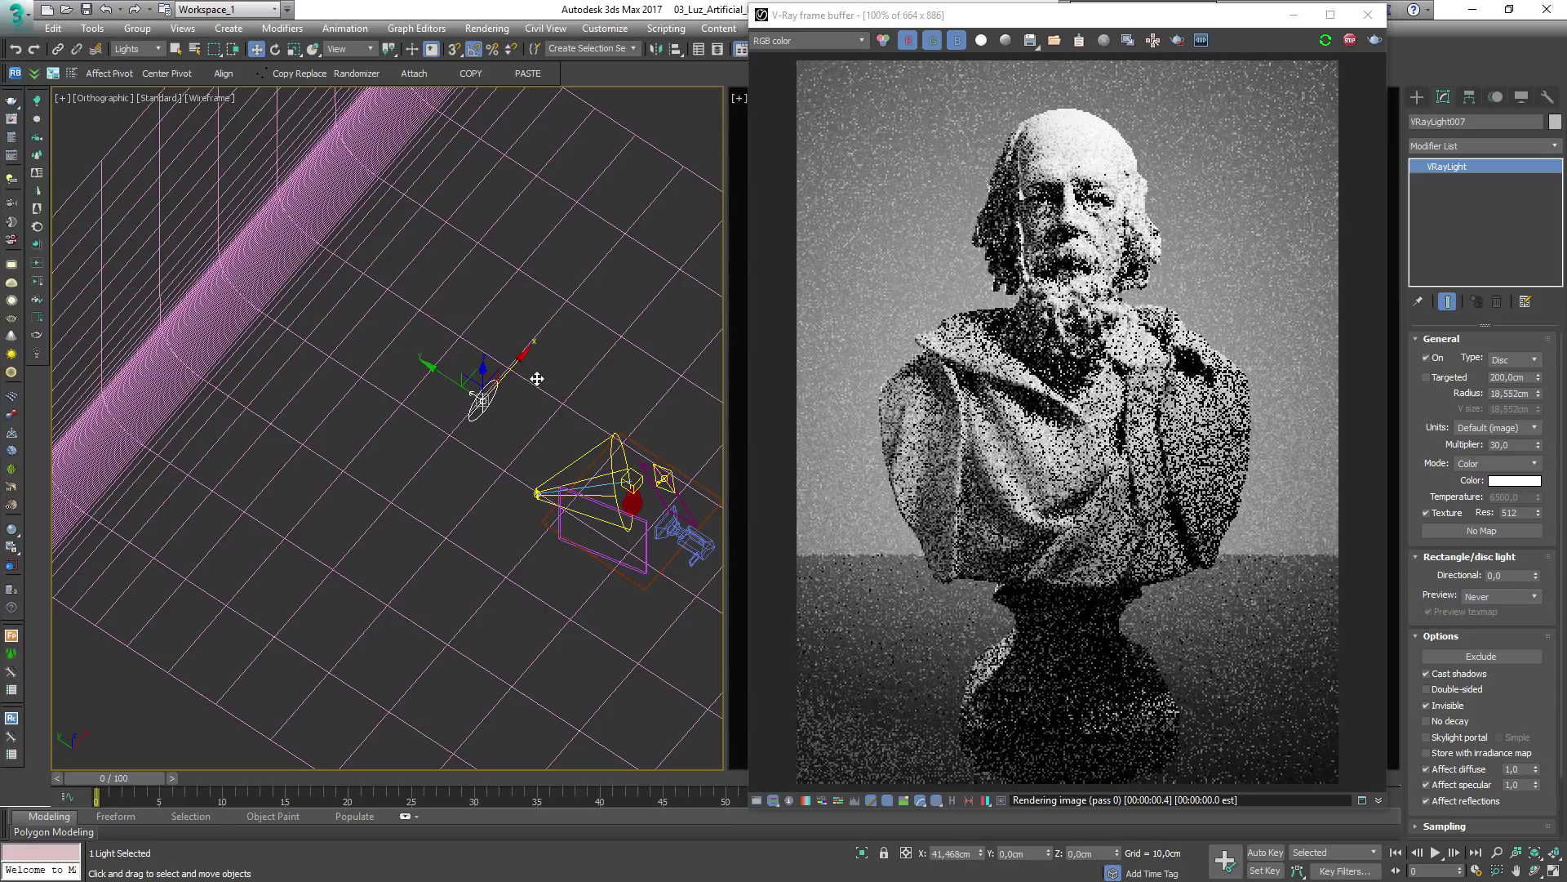
middle_drag(600, 305, 577, 316)
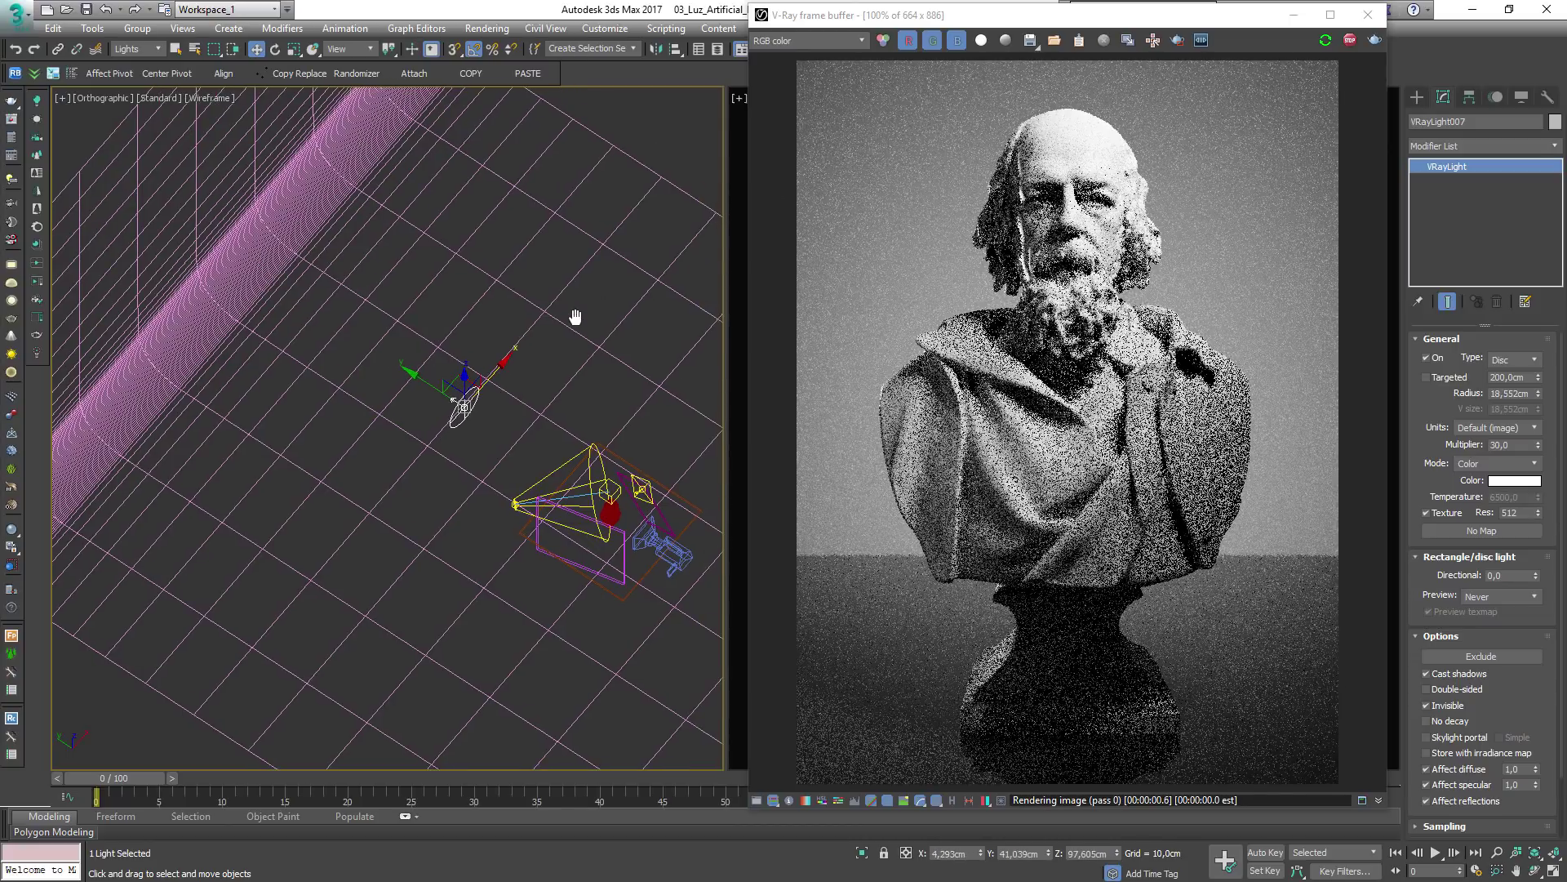
Set the disc light's Directional value to 0,8 with its preview on Always, and shift it to X about -2.6 cm
alt+middle_drag(502, 389, 539, 384)
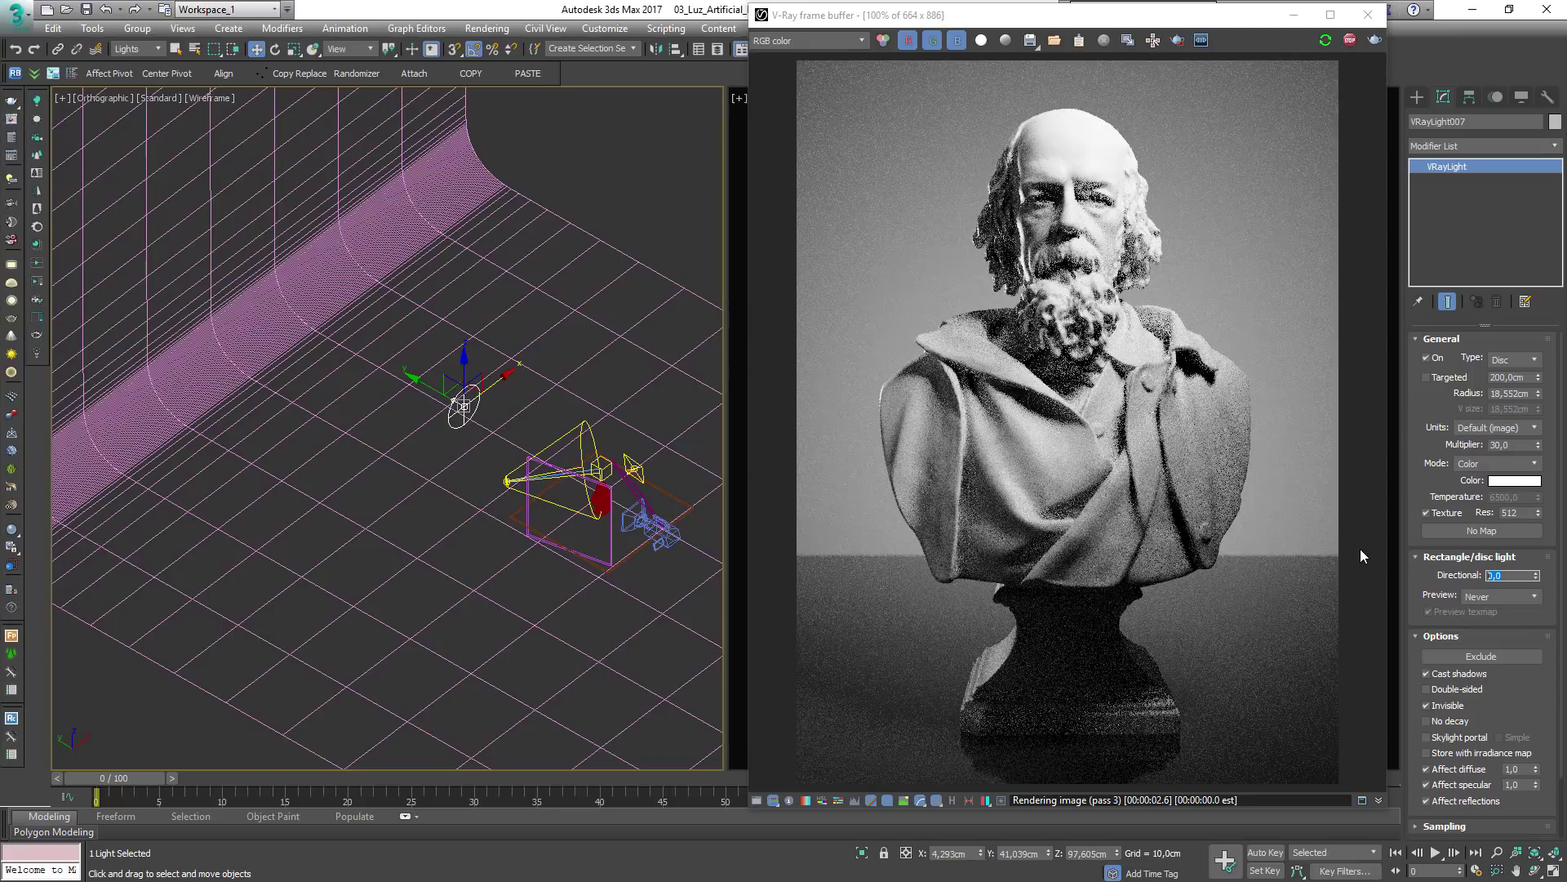
text(,8)
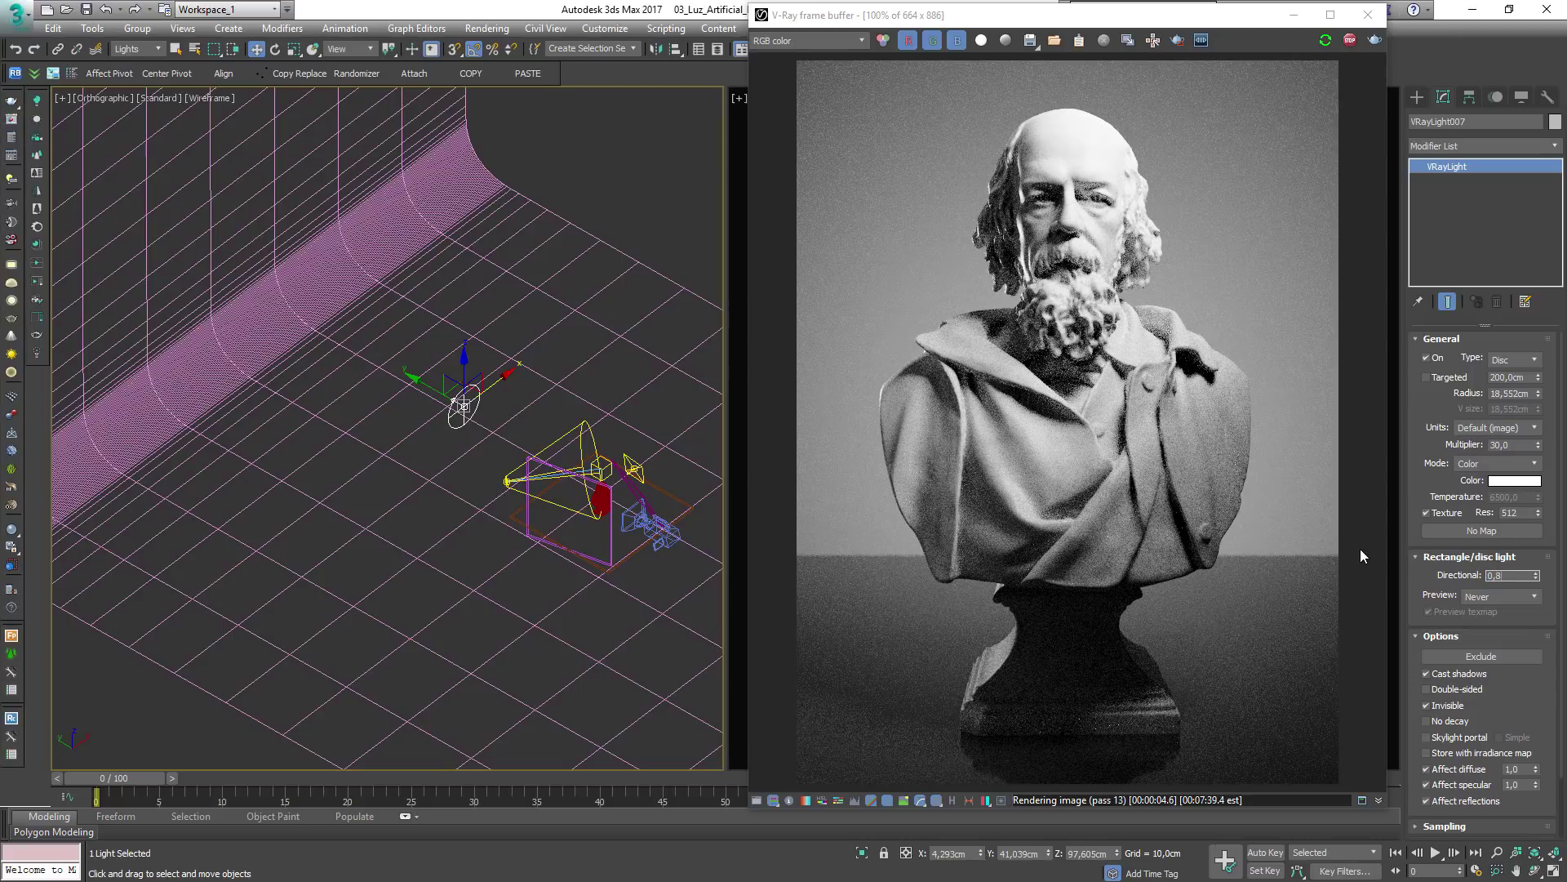
key(Return)
click(1503, 596)
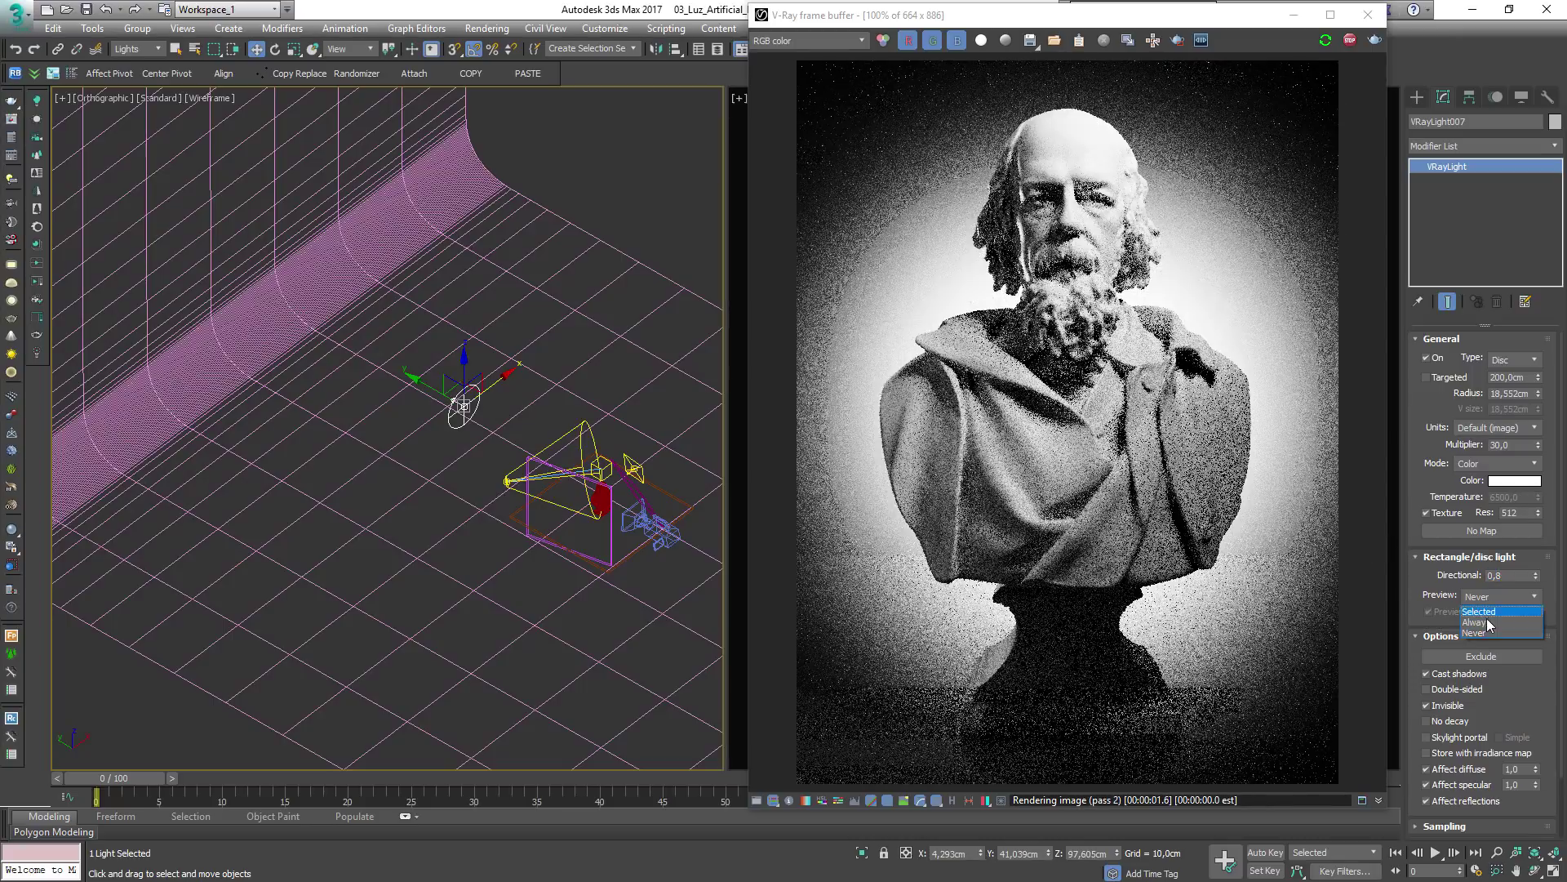
click(1494, 635)
alt+middle_drag(548, 394, 462, 400)
drag(462, 400, 470, 397)
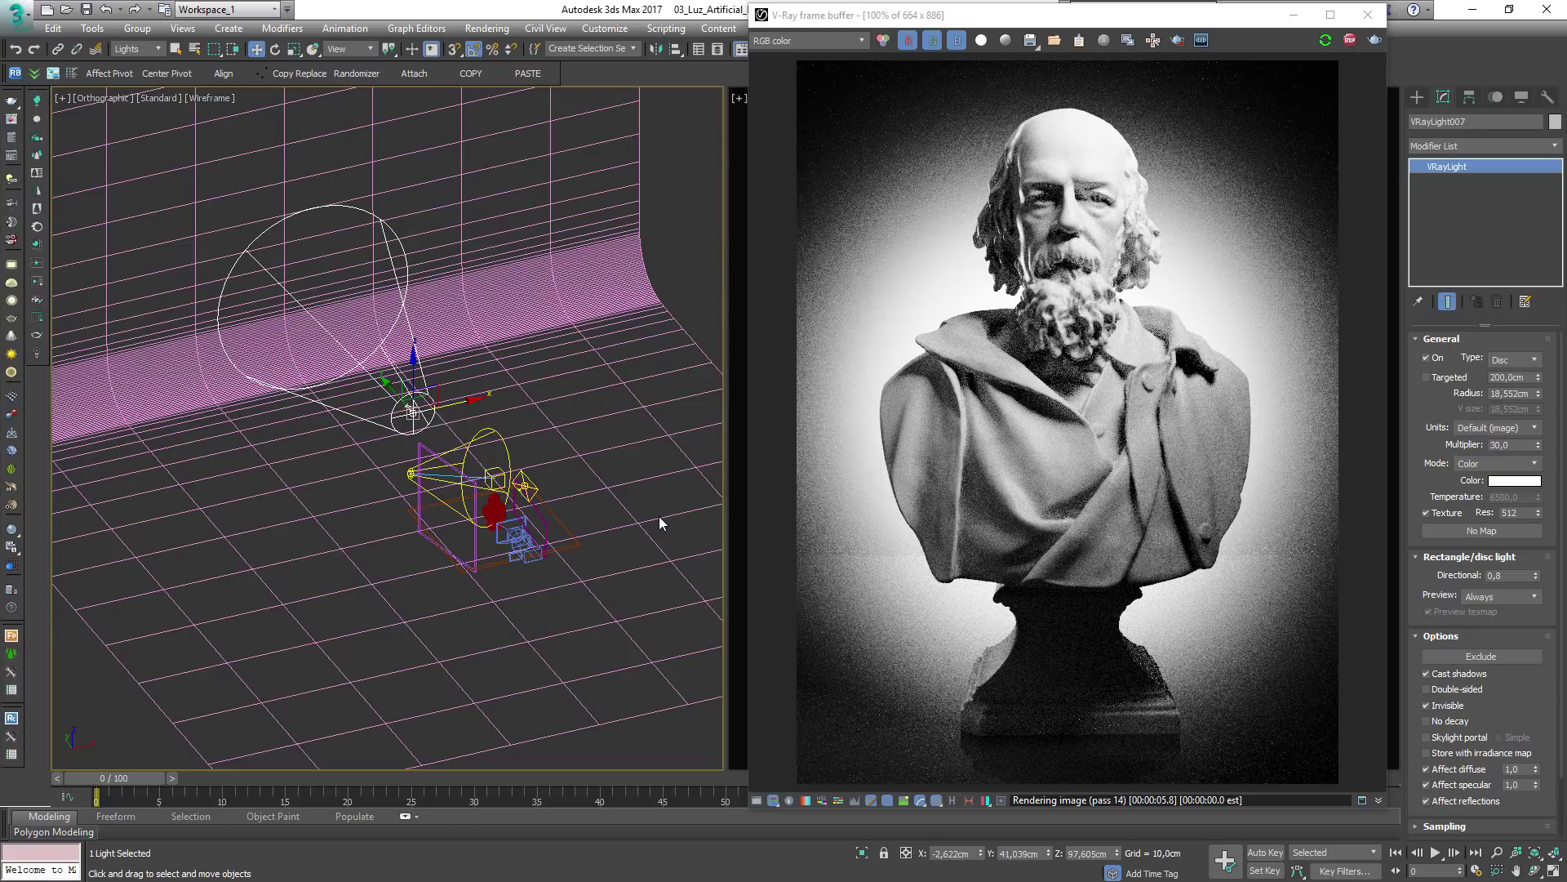
Lower the disc light to a height of about 18.5 cm and tilt it upward toward the backdrop
alt+middle_drag(307, 491, 359, 479)
key(l)
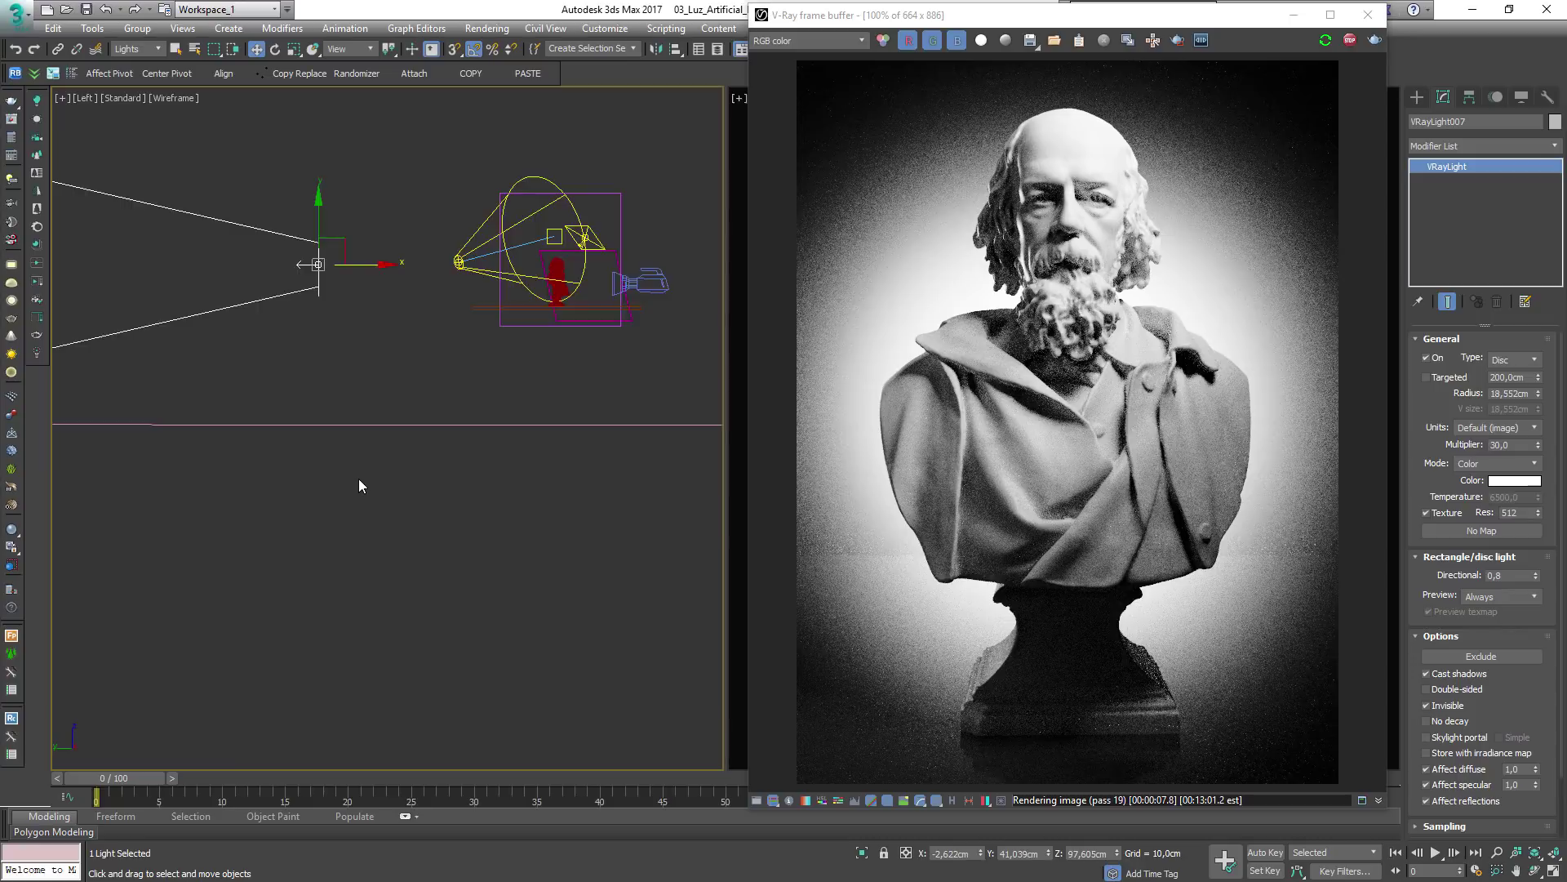
key(z)
scroll(359, 478, down, 6)
key(e)
drag(569, 351, 537, 464)
key(w)
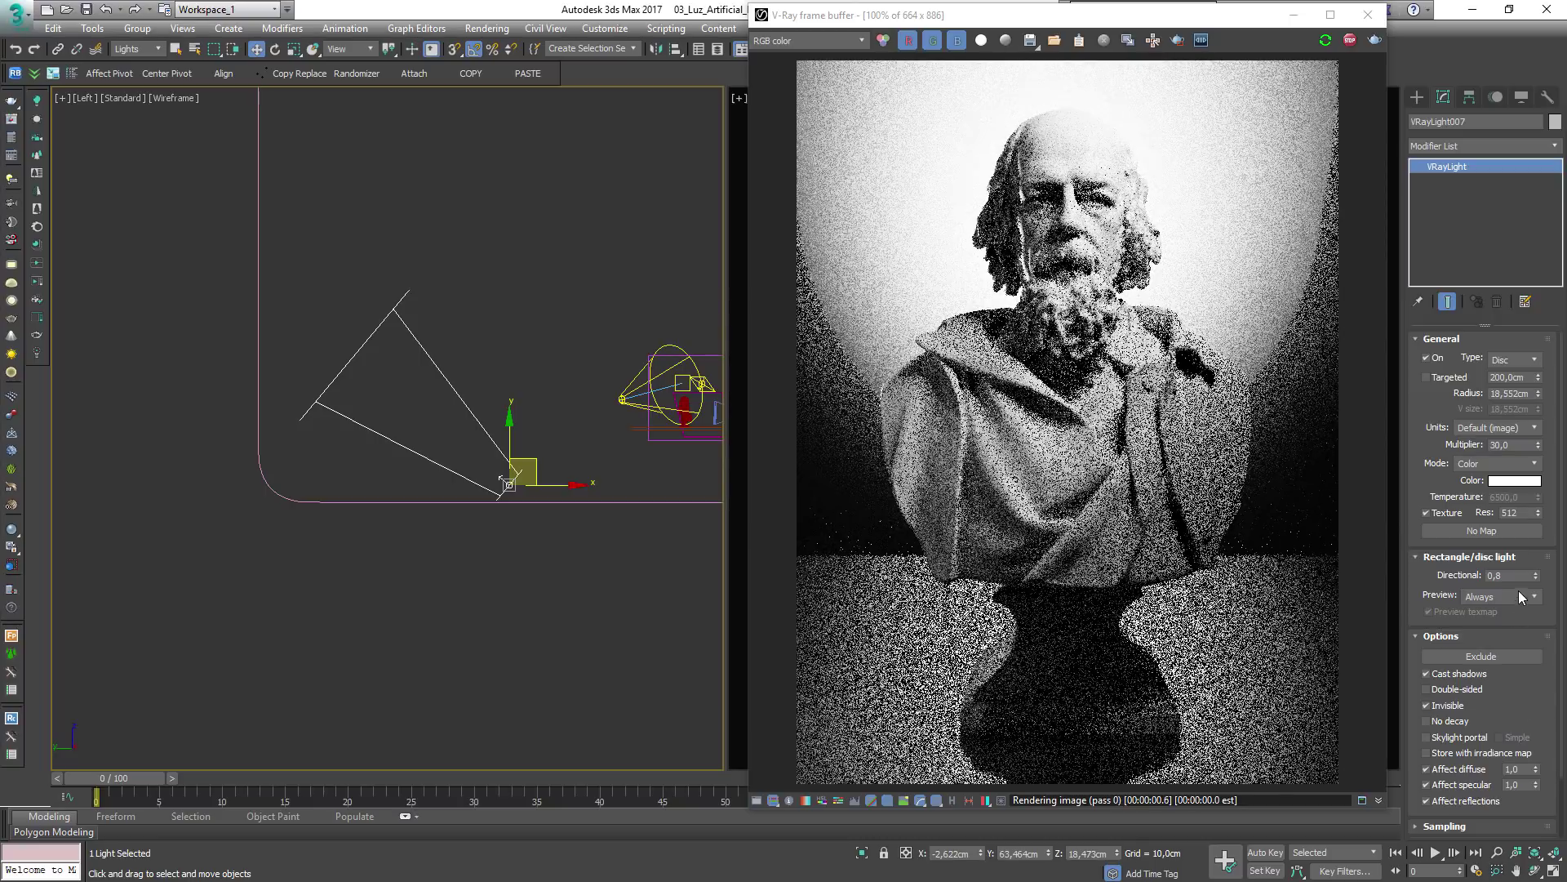
Set the disc light's Directional value to 0,6, its units to Luminous power (lm) and its multiplier to 500
double_click(1514, 577)
text(0,6)
key(Return)
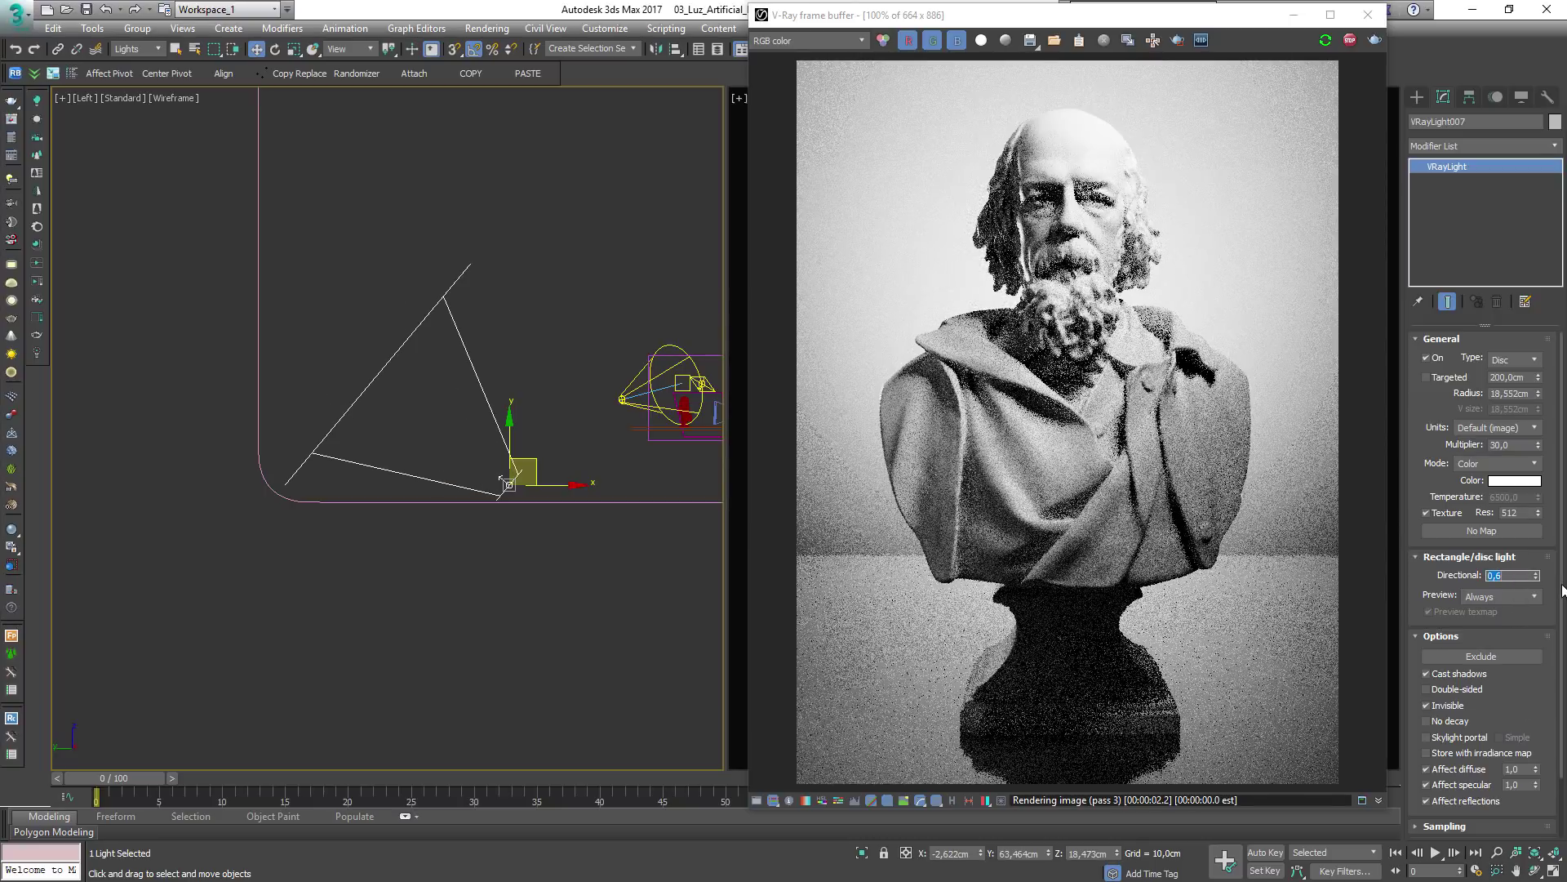
click(1509, 427)
click(1510, 454)
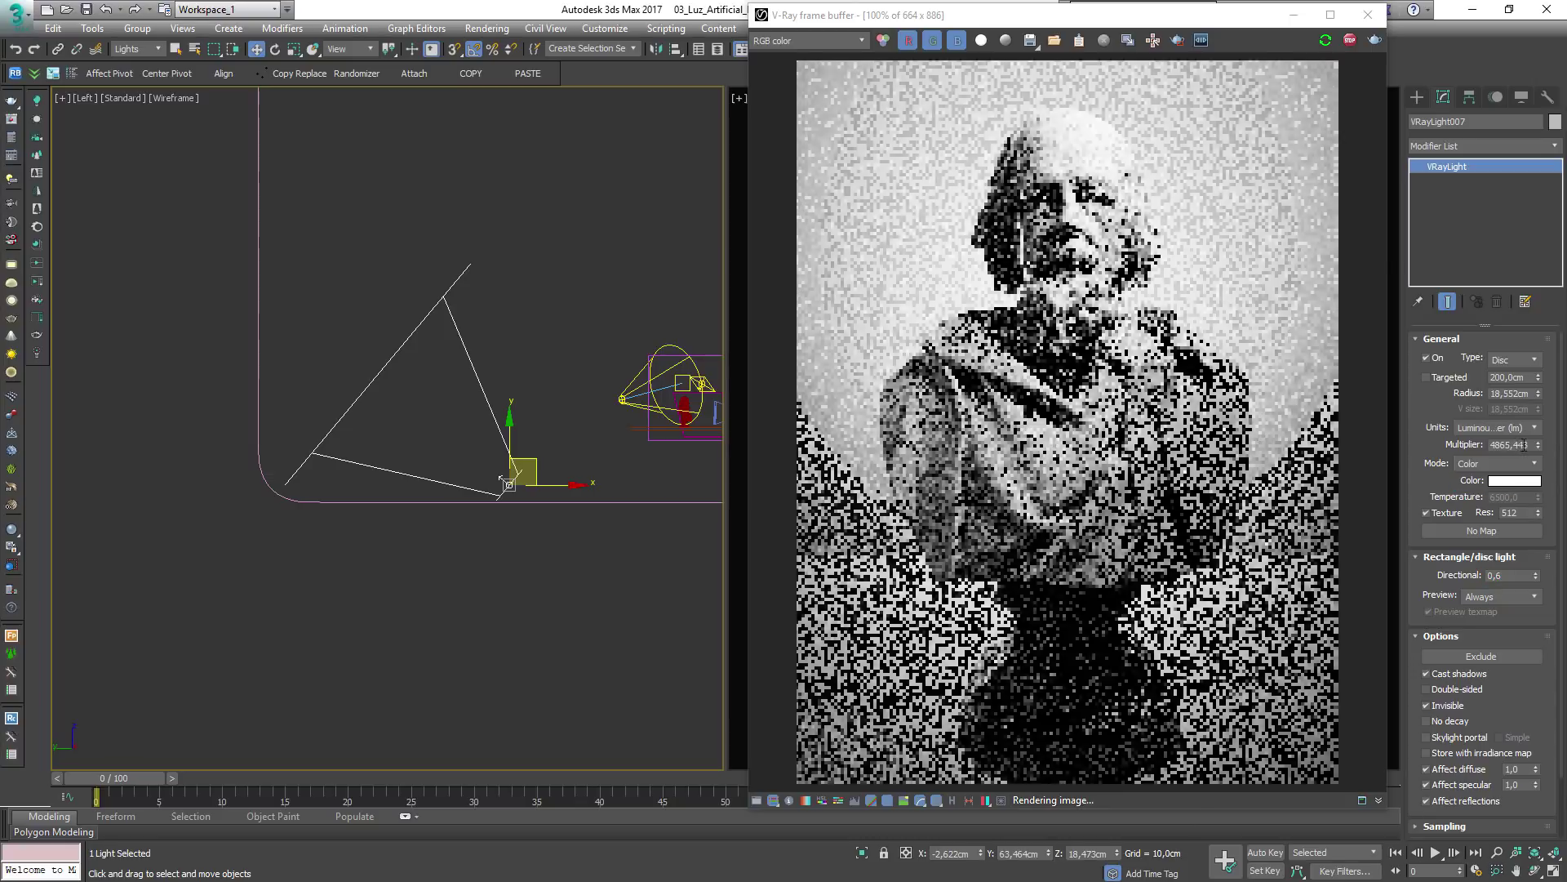
text(500)
key(Return)
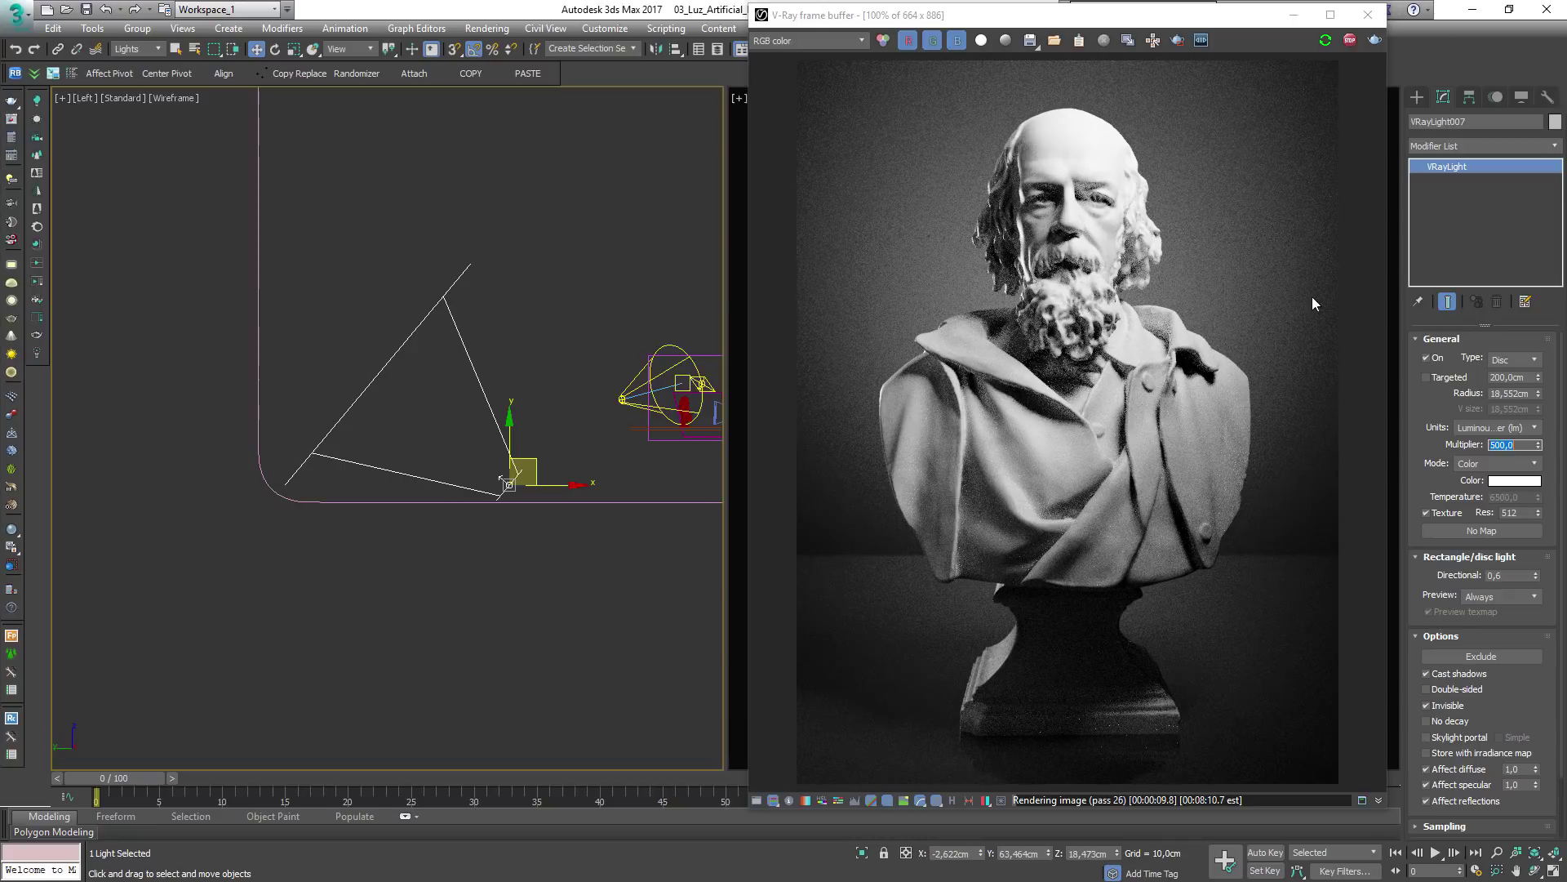
Raise the disc light to a height of about 256 cm and tilt it downward toward the backdrop
middle_drag(383, 373, 356, 472)
drag(502, 561, 543, 255)
key(e)
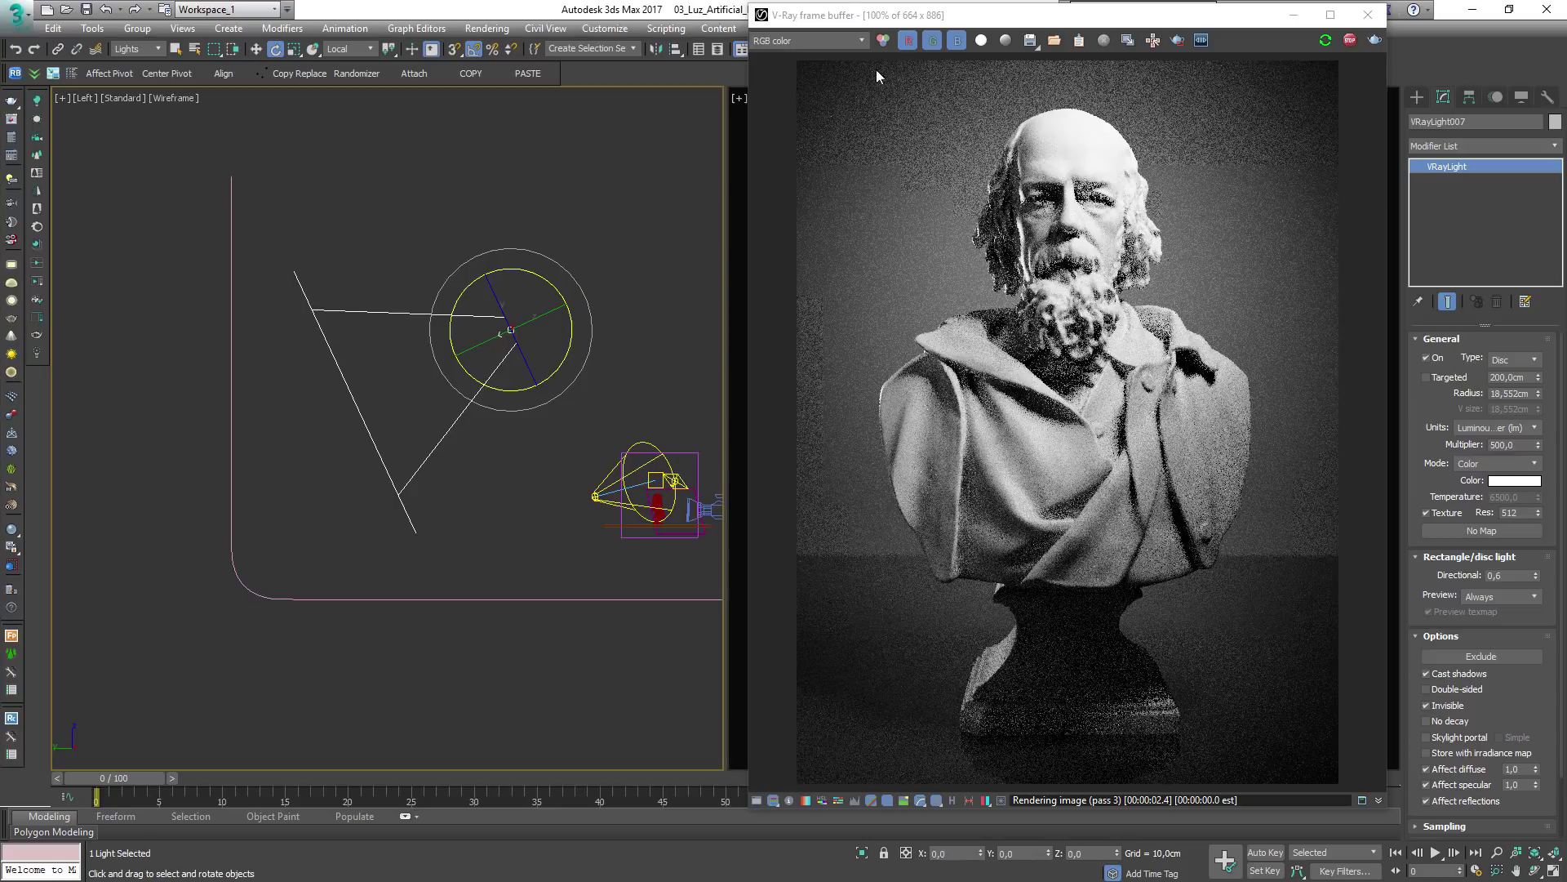
middle_drag(499, 349, 455, 363)
key(w)
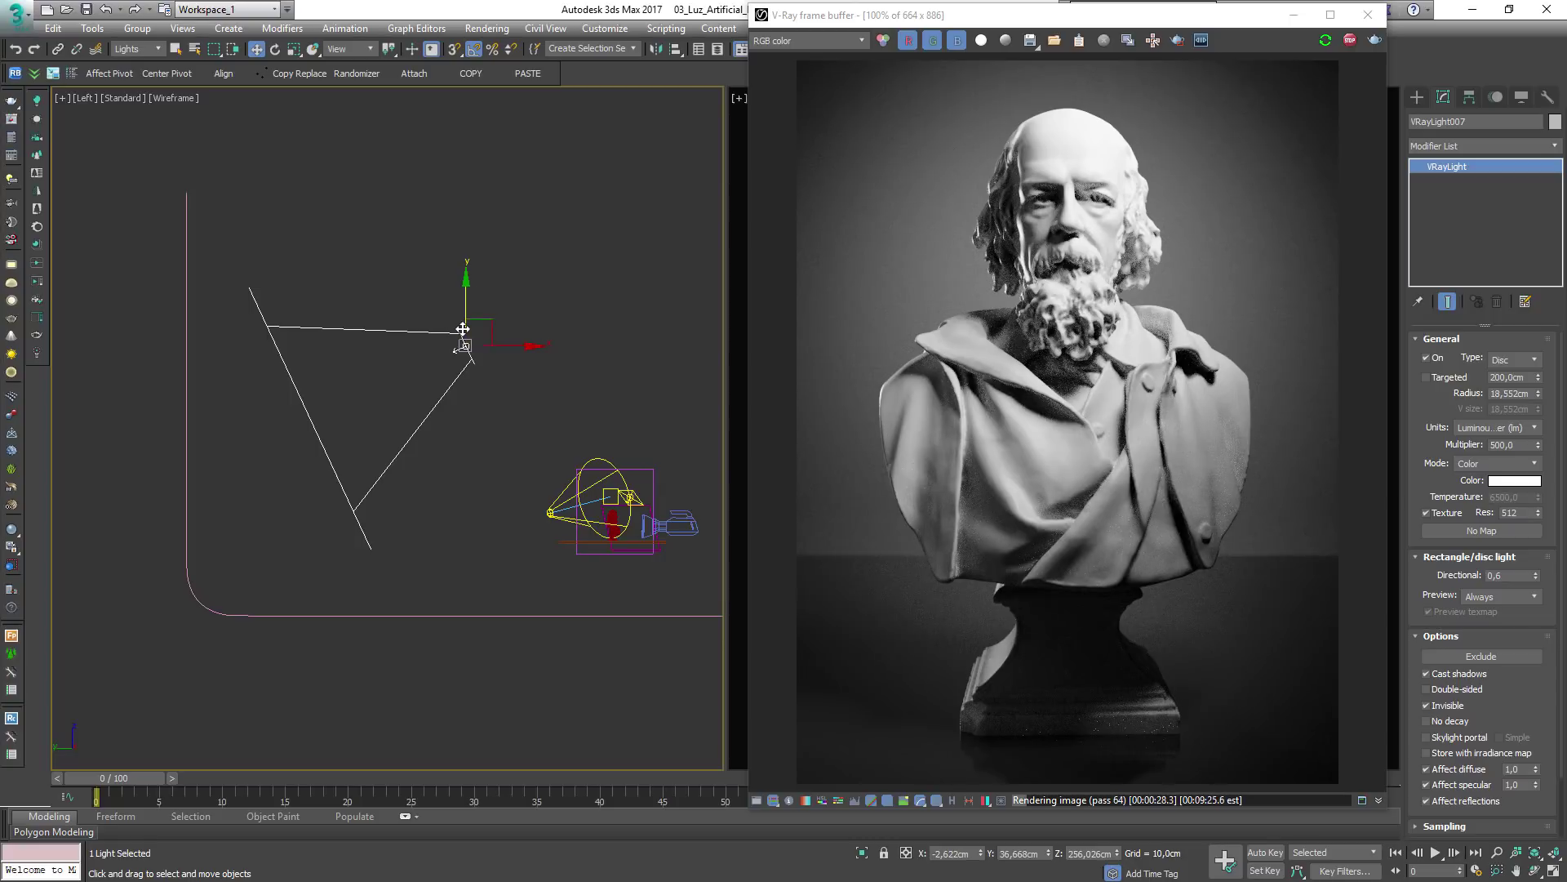
Lower the disc light close to the floor and tilt it upward toward the backdrop
drag(466, 325, 465, 574)
key(e)
drag(502, 522, 540, 531)
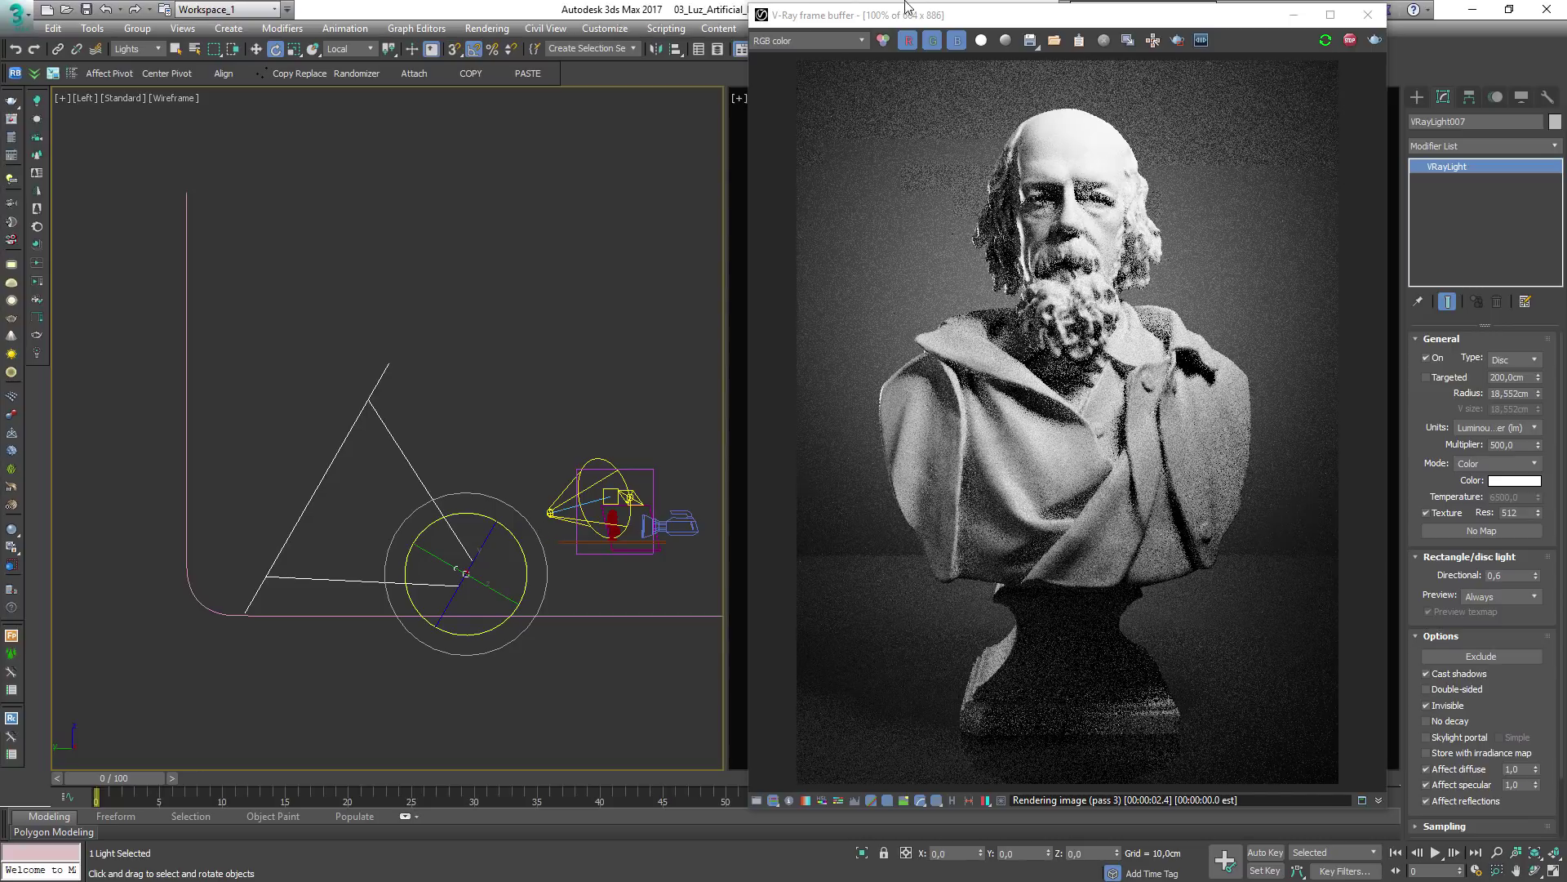
Move the render window clear of the main toolbar and unhide the Snoot layer in the Layer Explorer
drag(894, 20, 902, 97)
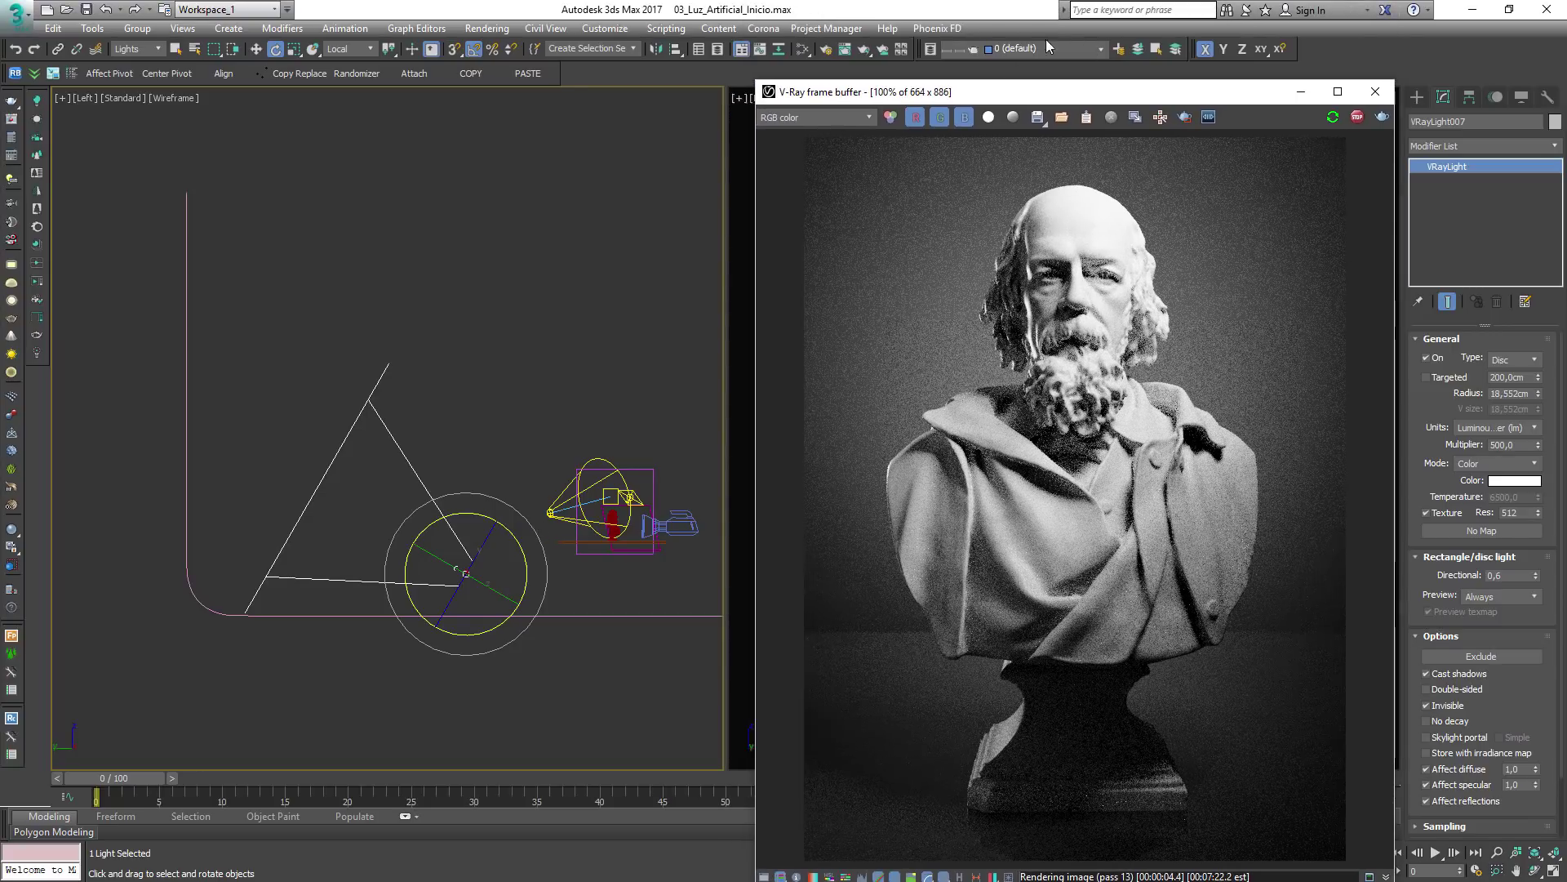
click(931, 49)
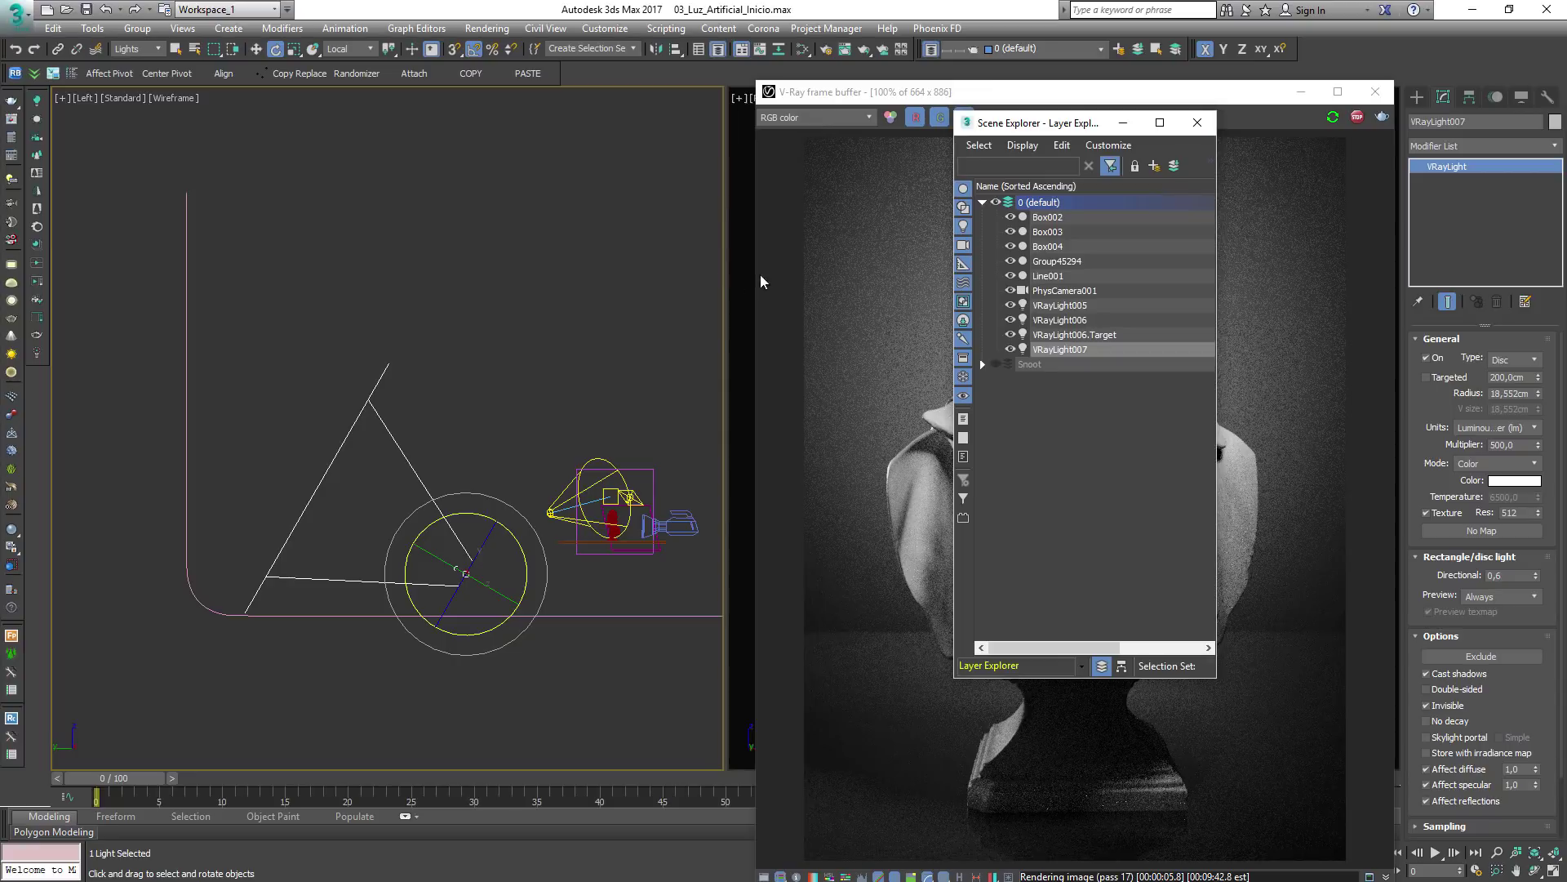
click(1006, 364)
click(1197, 122)
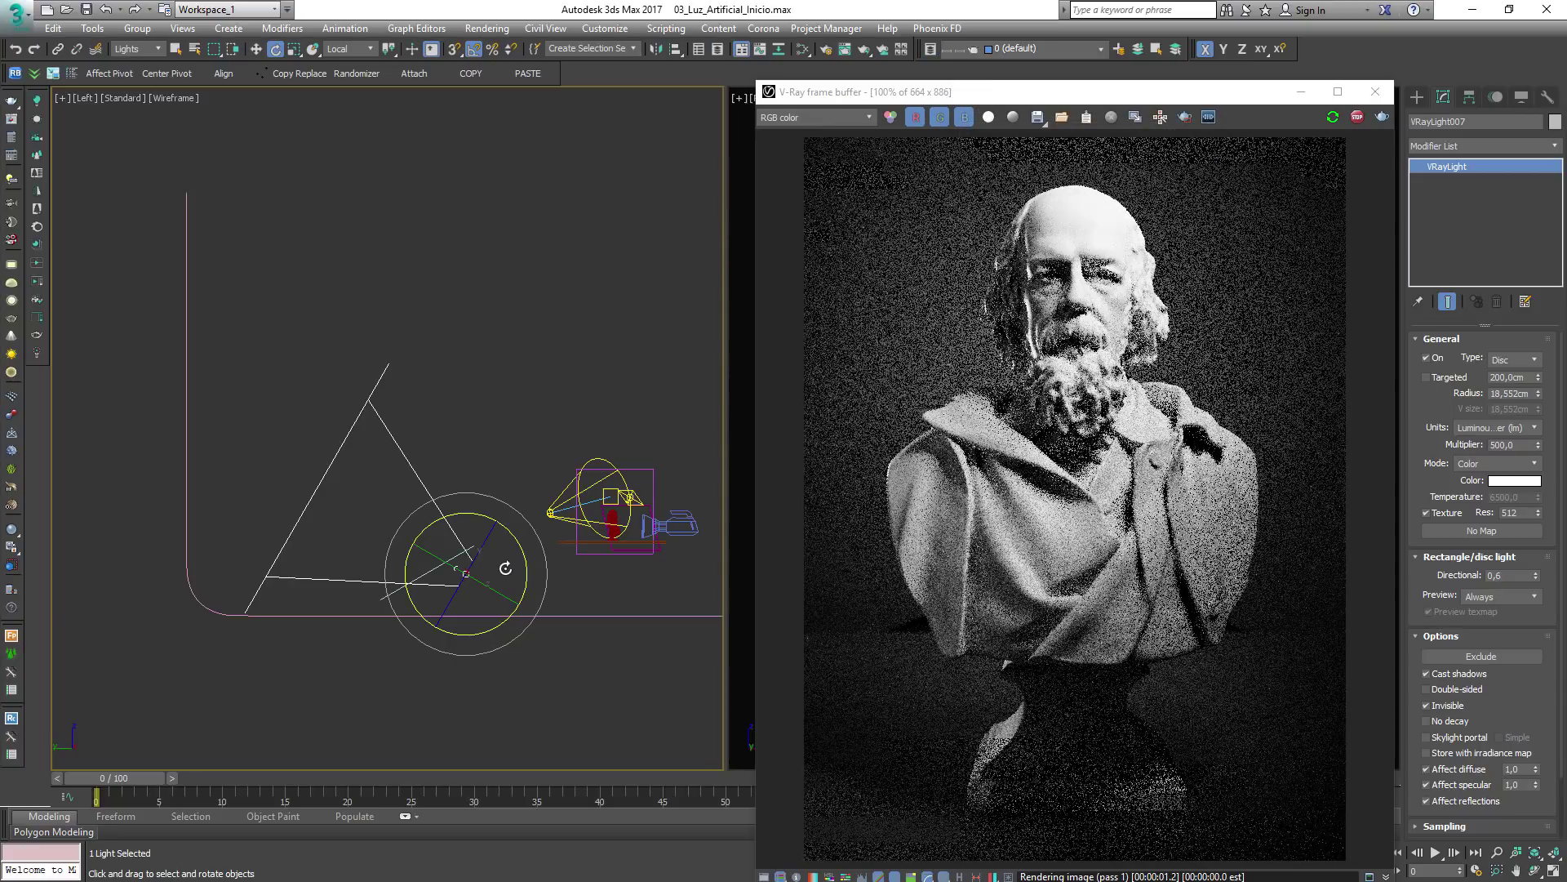
Set the selection filter to All and lower the snoot mesh Circle016 slightly in front of the disc light
mouse_move(506, 568)
alt+middle_down()
mouse_move(451, 577)
mouse_move(463, 609)
mouse_move(406, 613)
mouse_move(444, 519)
mouse_move(517, 426)
alt+middle_up()
key(F3)
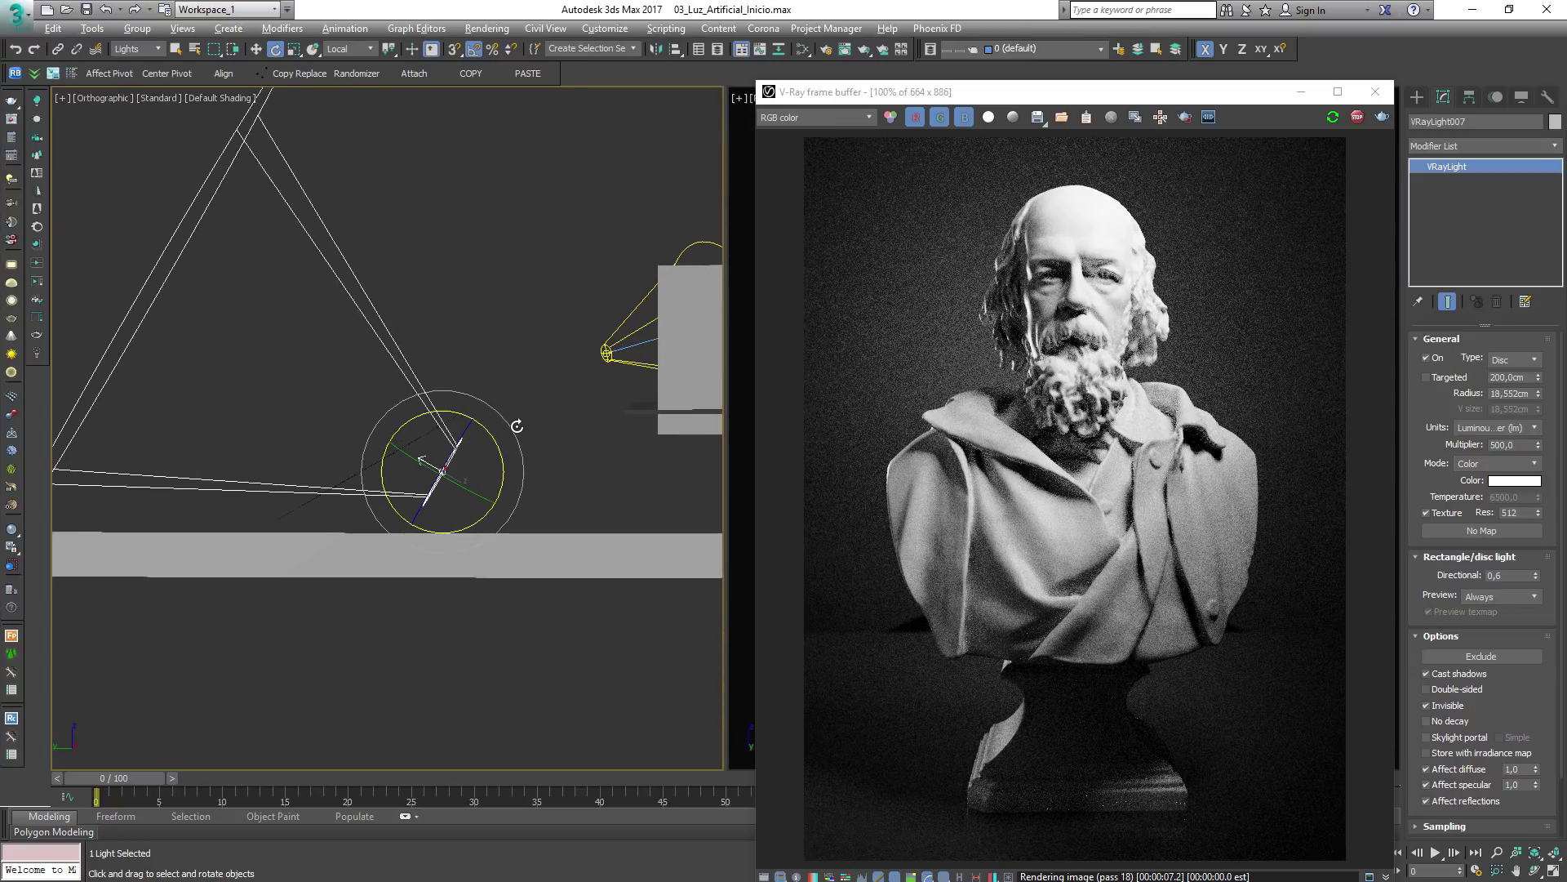
key(F3)
click(549, 444)
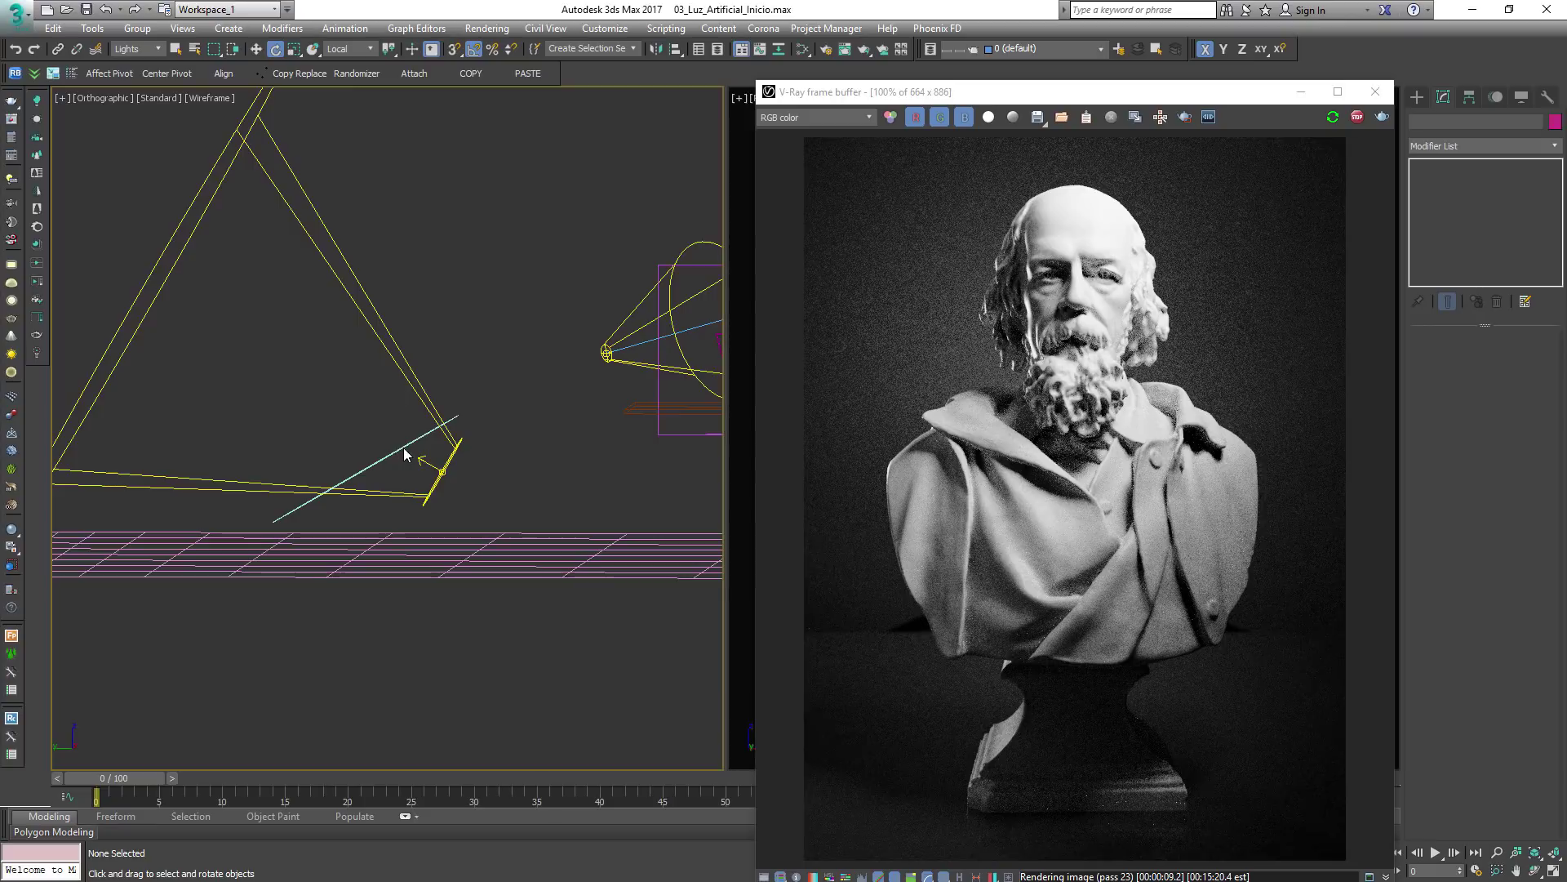
click(133, 47)
click(122, 63)
click(390, 457)
key(w)
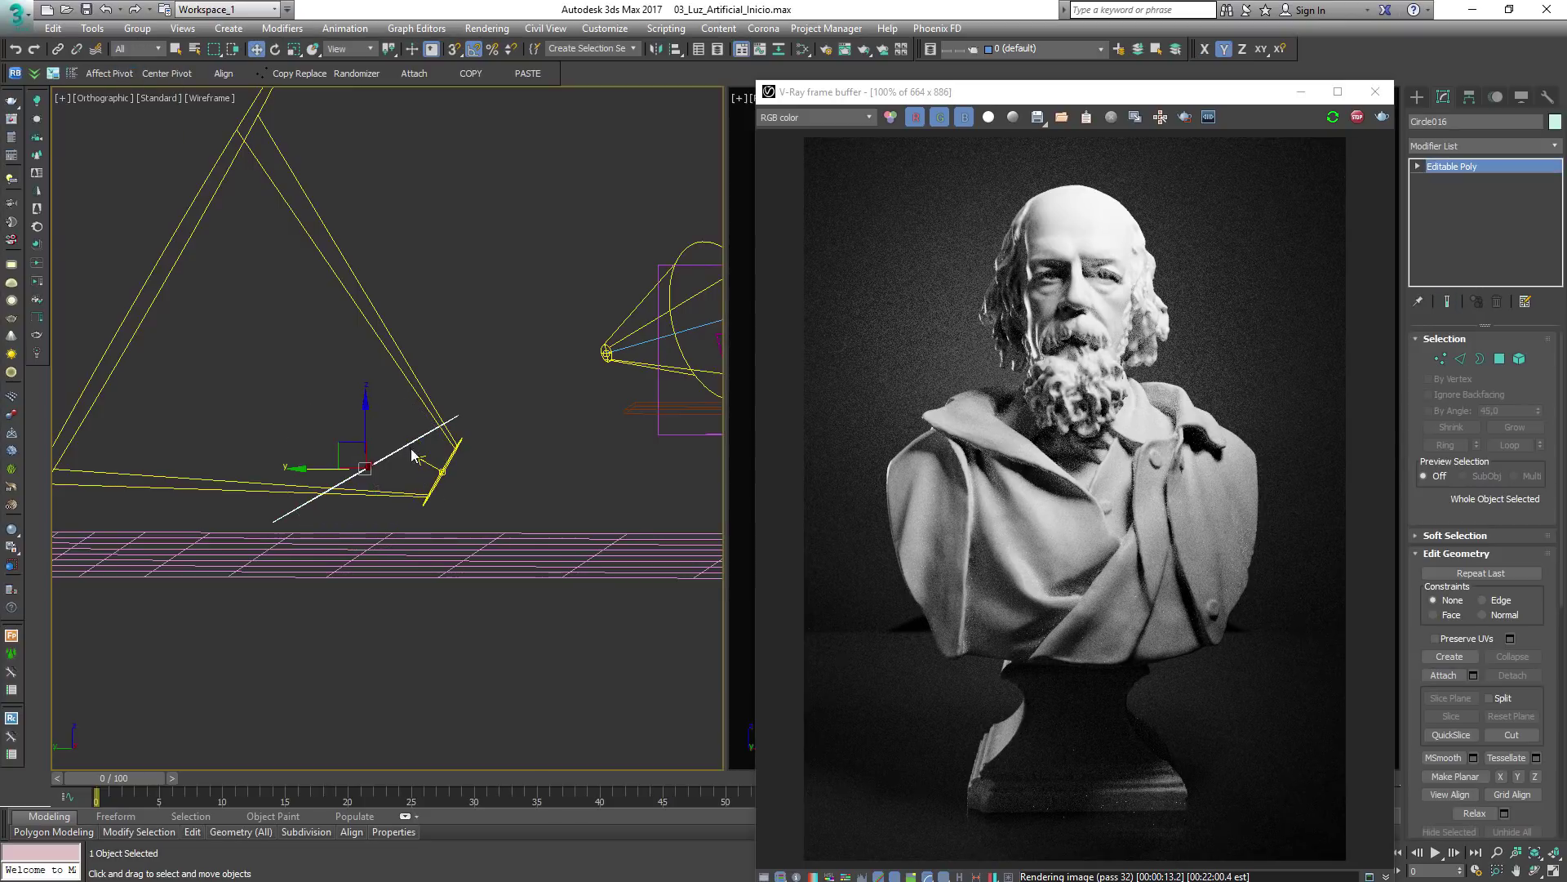
drag(367, 428, 366, 433)
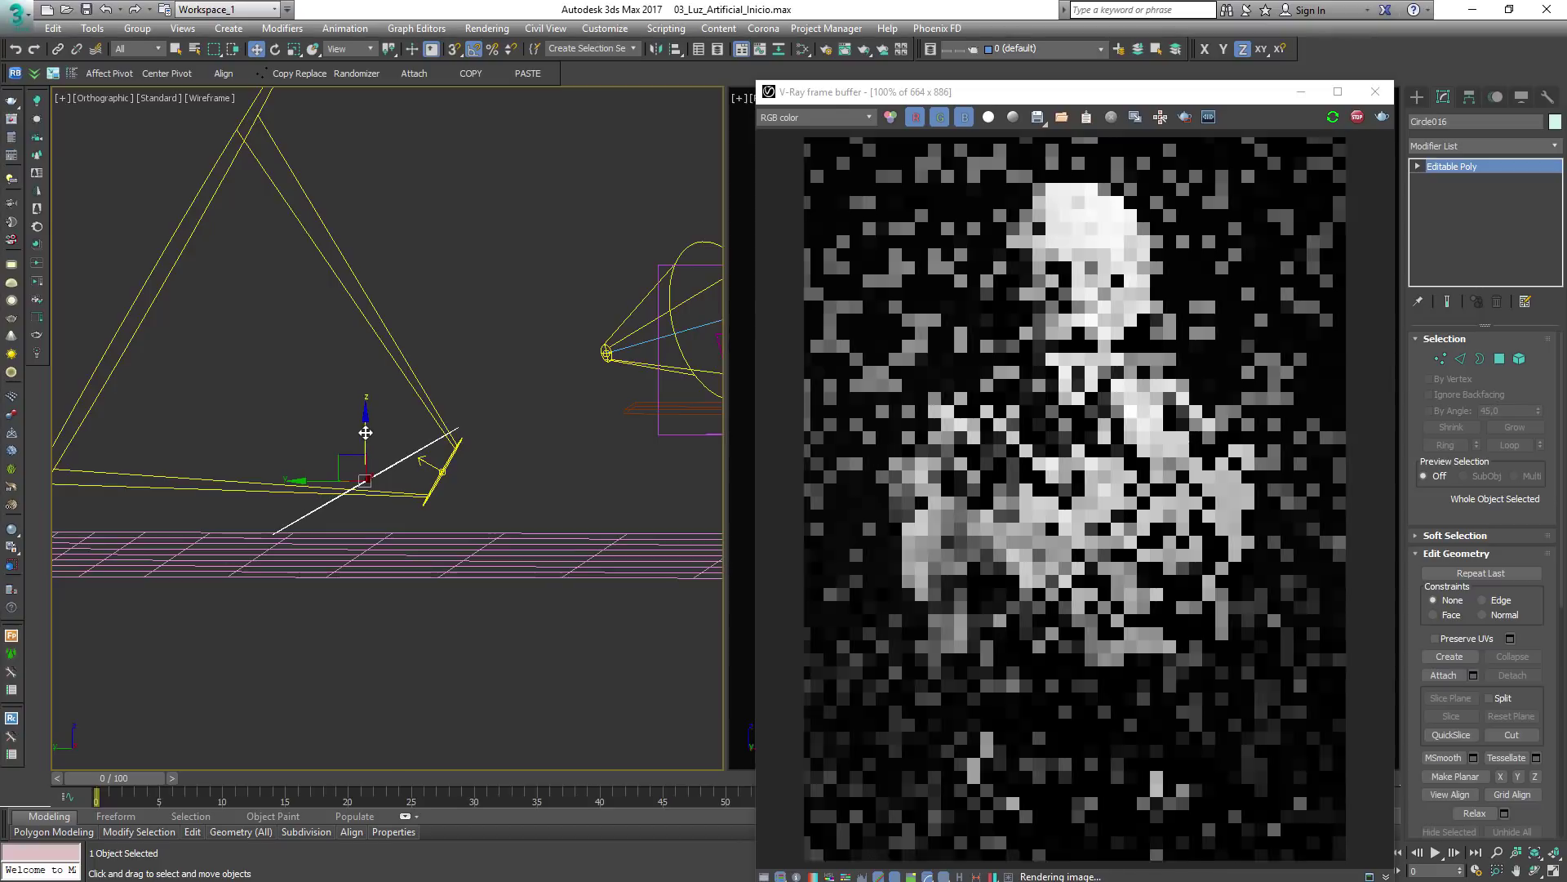
Select the bust and hide it from the scene
alt+middle_drag(610, 374, 523, 402)
scroll(643, 375, up, 4)
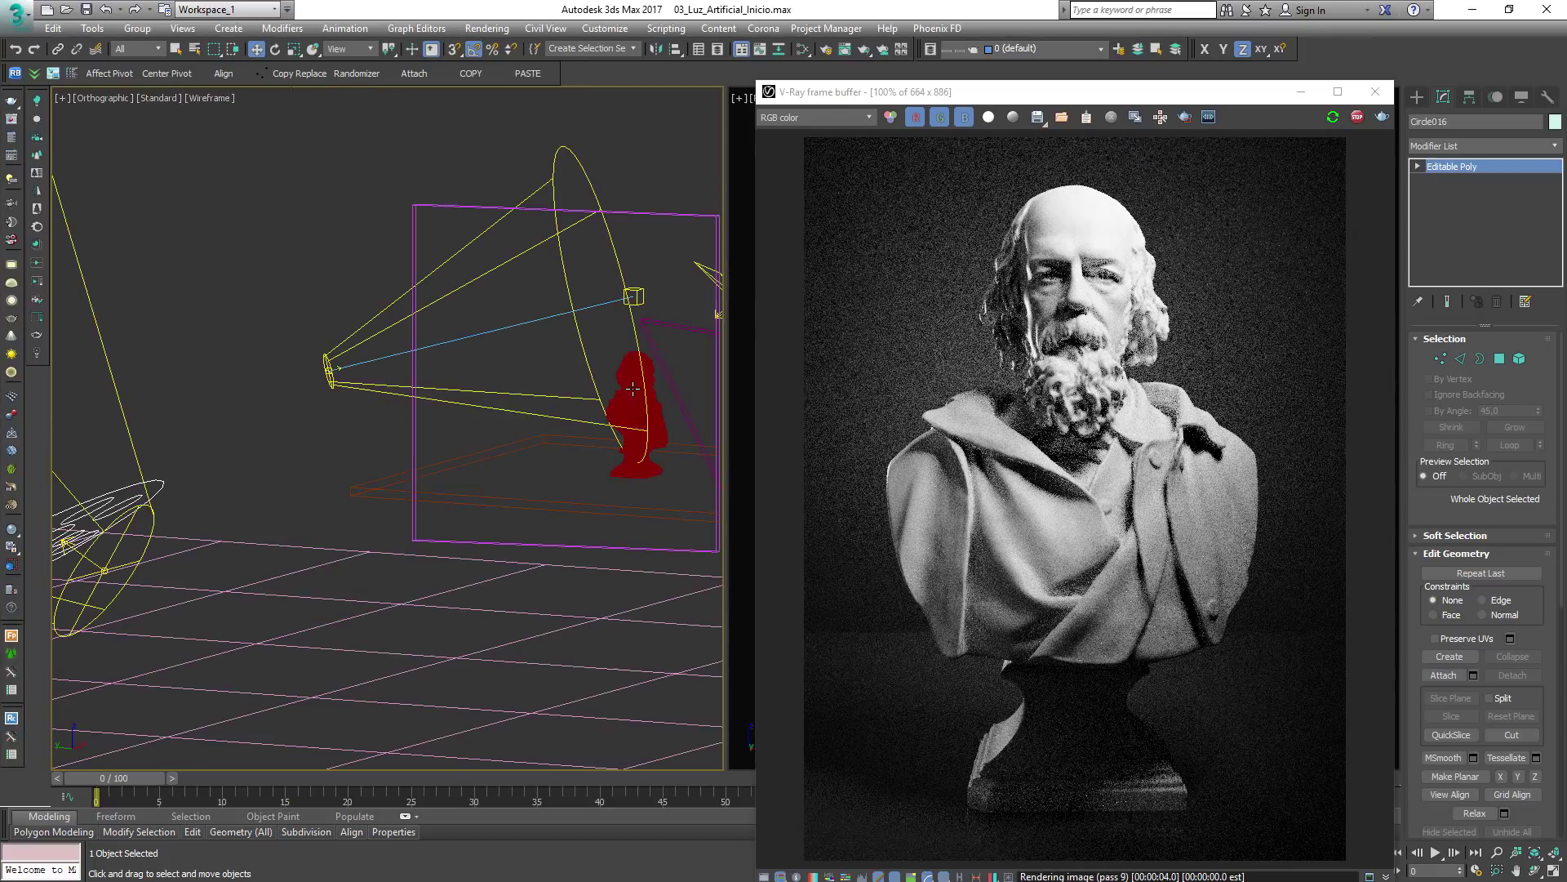
click(628, 384)
right_click(627, 384)
click(678, 343)
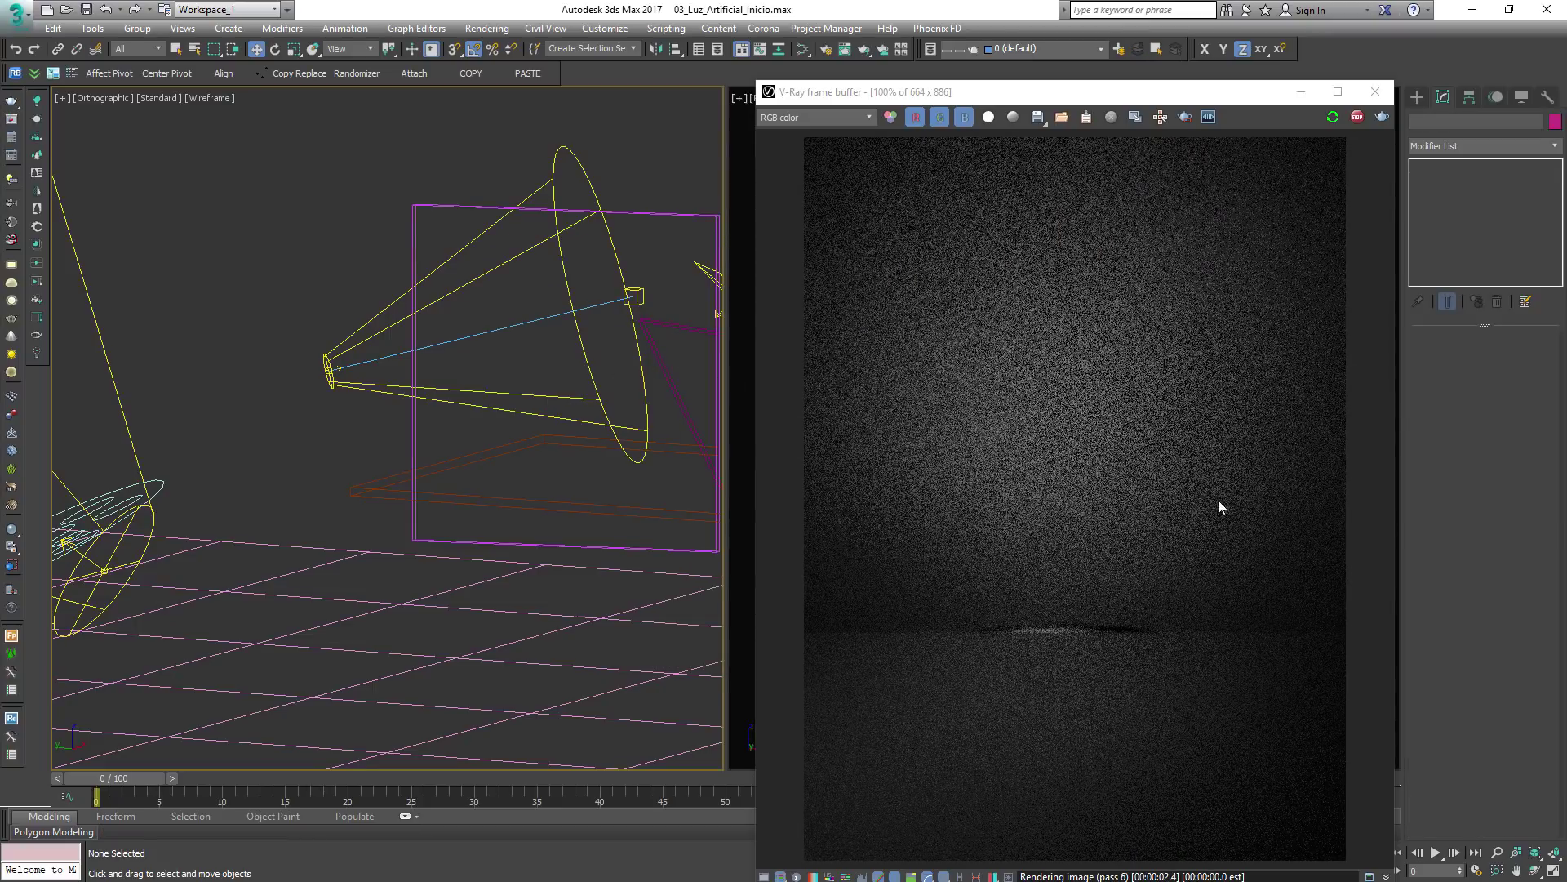
Try moving the snoot mesh farther from the disc light toward the backdrop, and undo the move
middle_drag(169, 490, 262, 462)
click(211, 521)
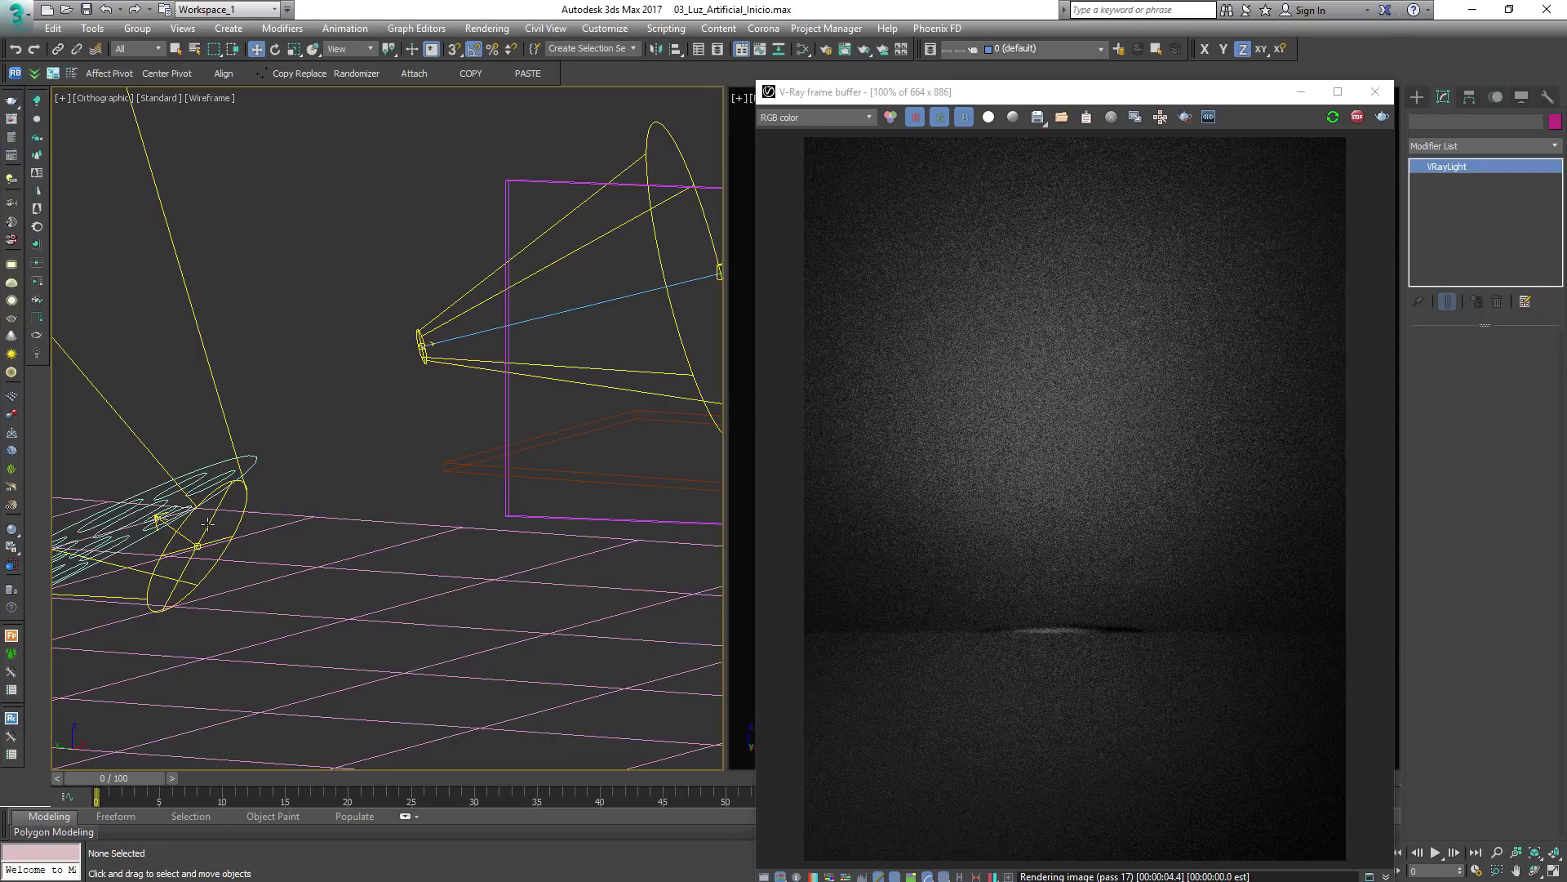
middle_drag(253, 519, 436, 471)
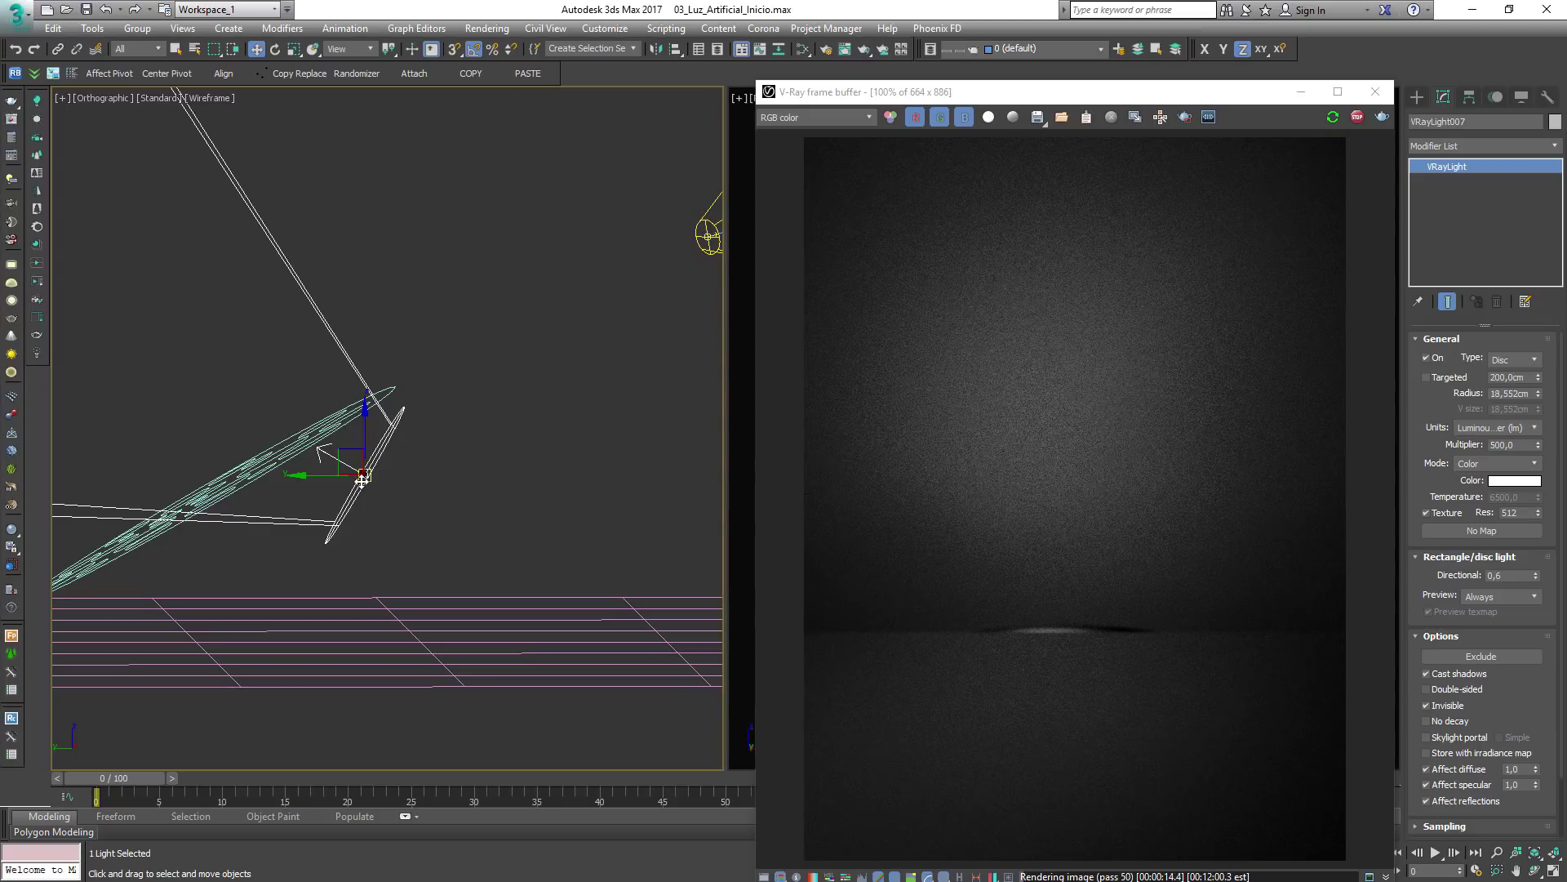
scroll(420, 457, up, 8)
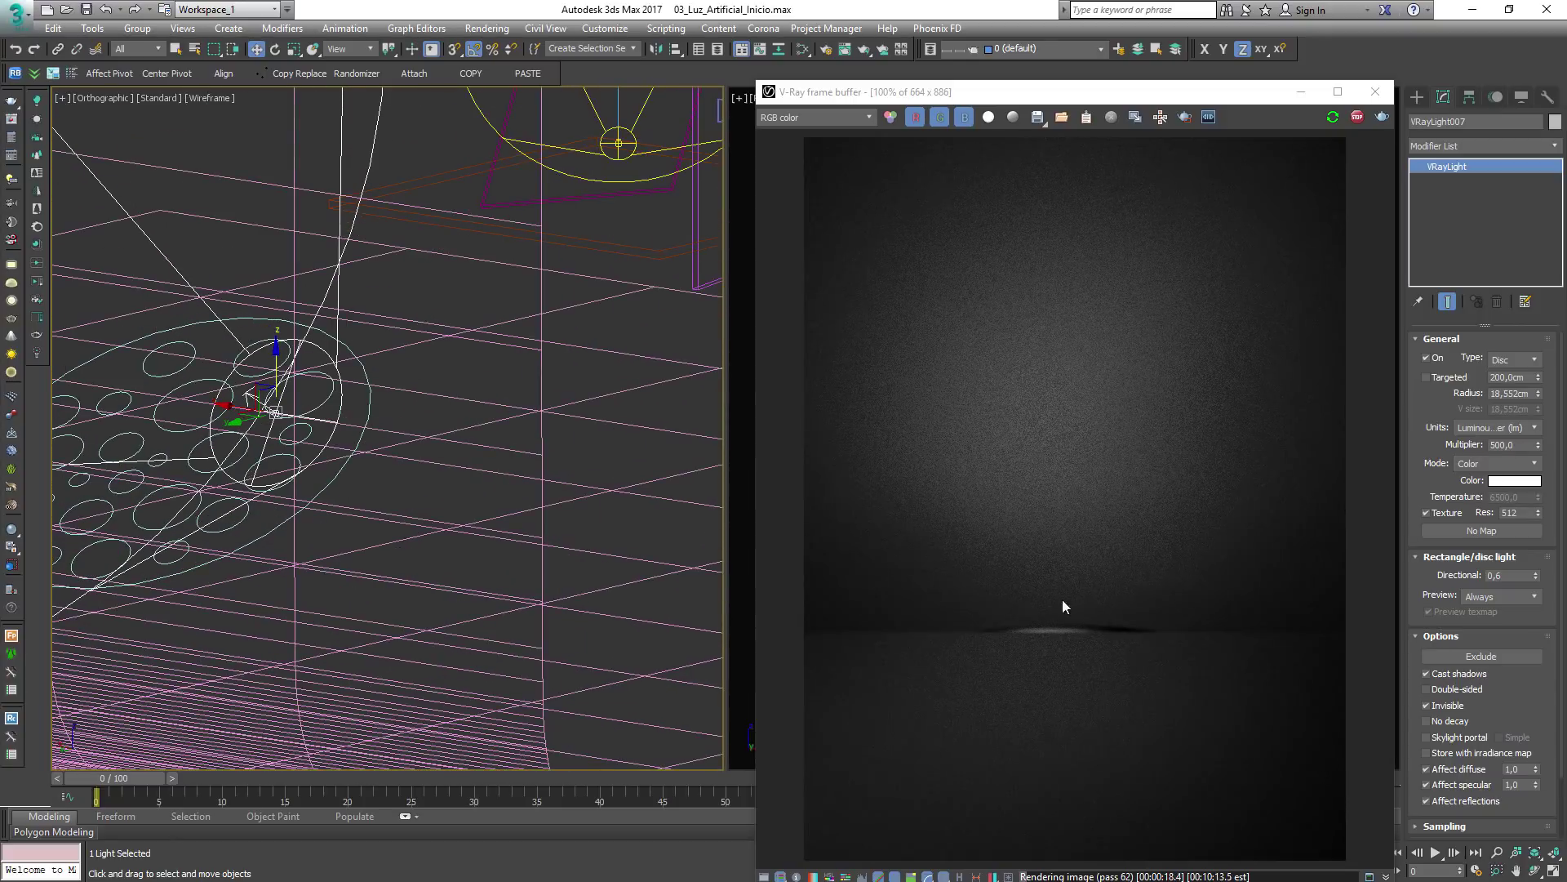
alt+middle_drag(322, 483, 234, 476)
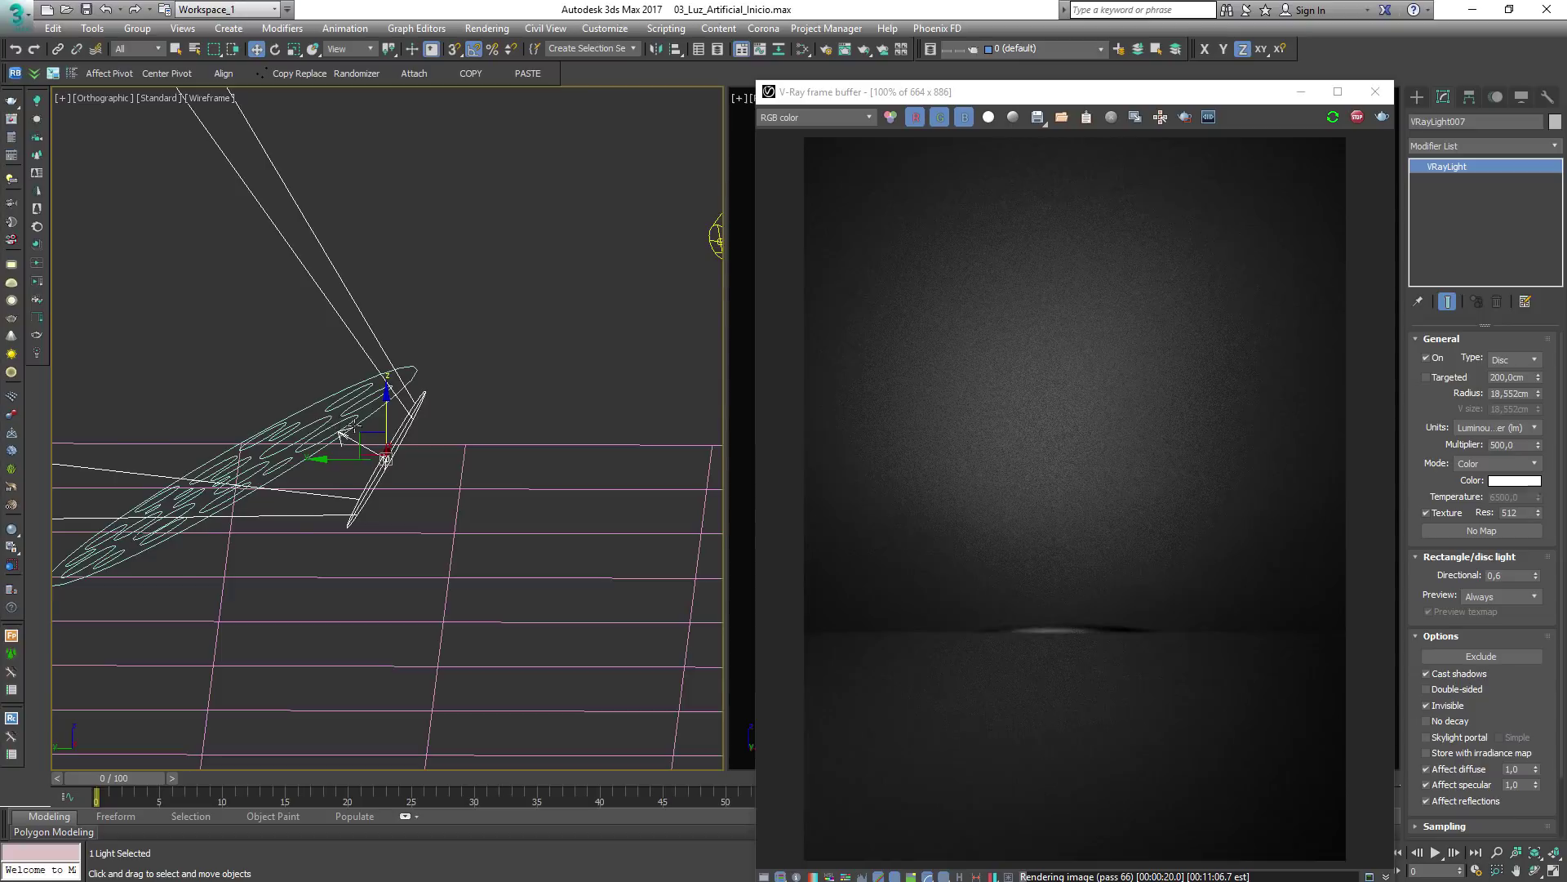
scroll(380, 447, down, 5)
alt+middle_drag(380, 448, 423, 487)
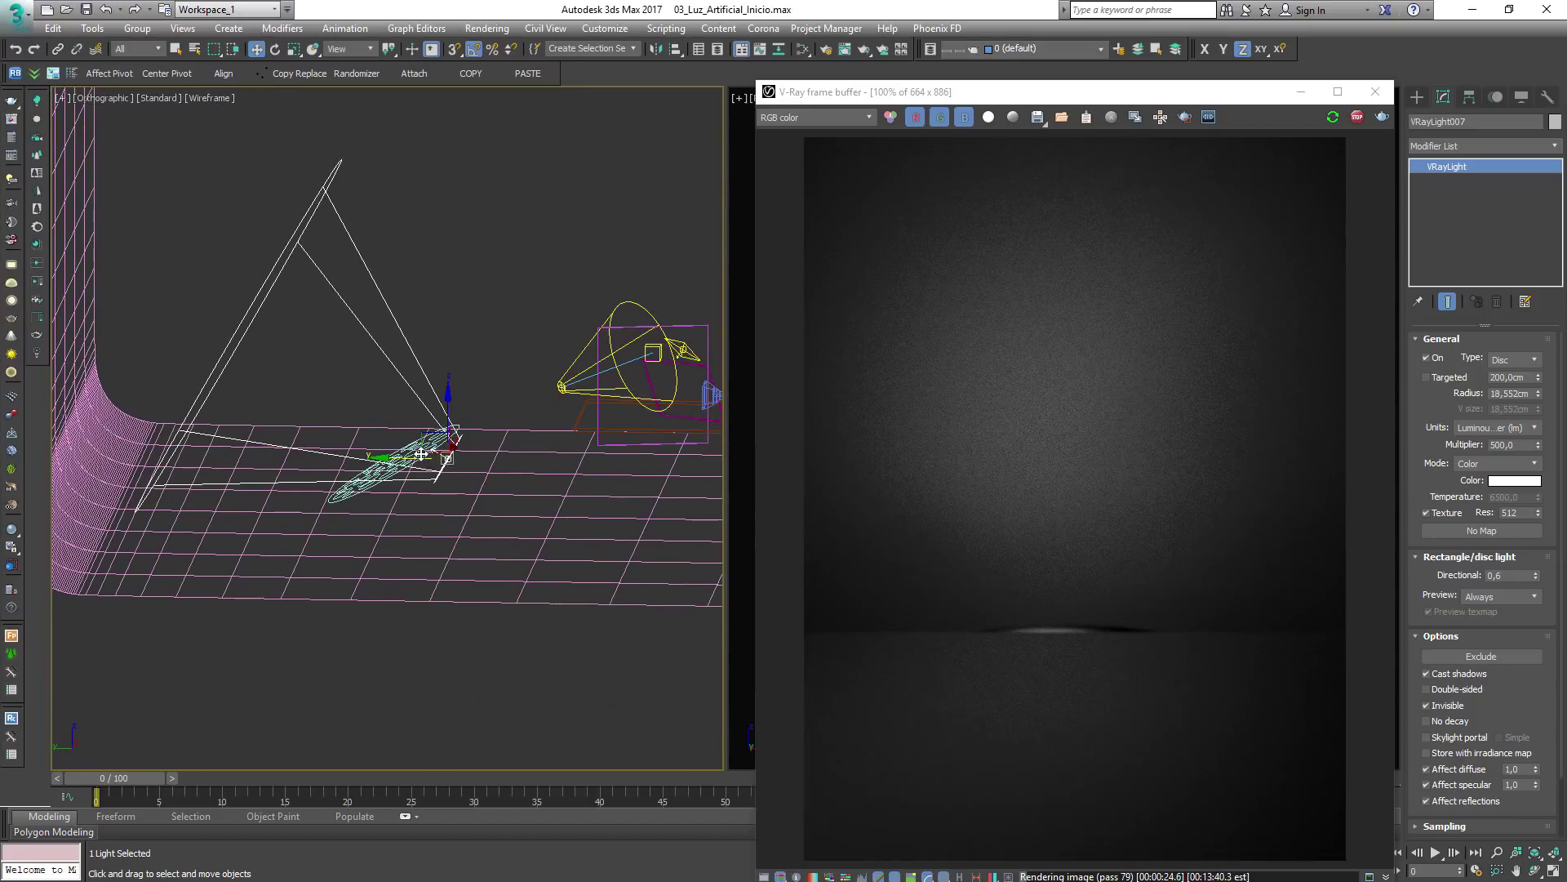
click(384, 448)
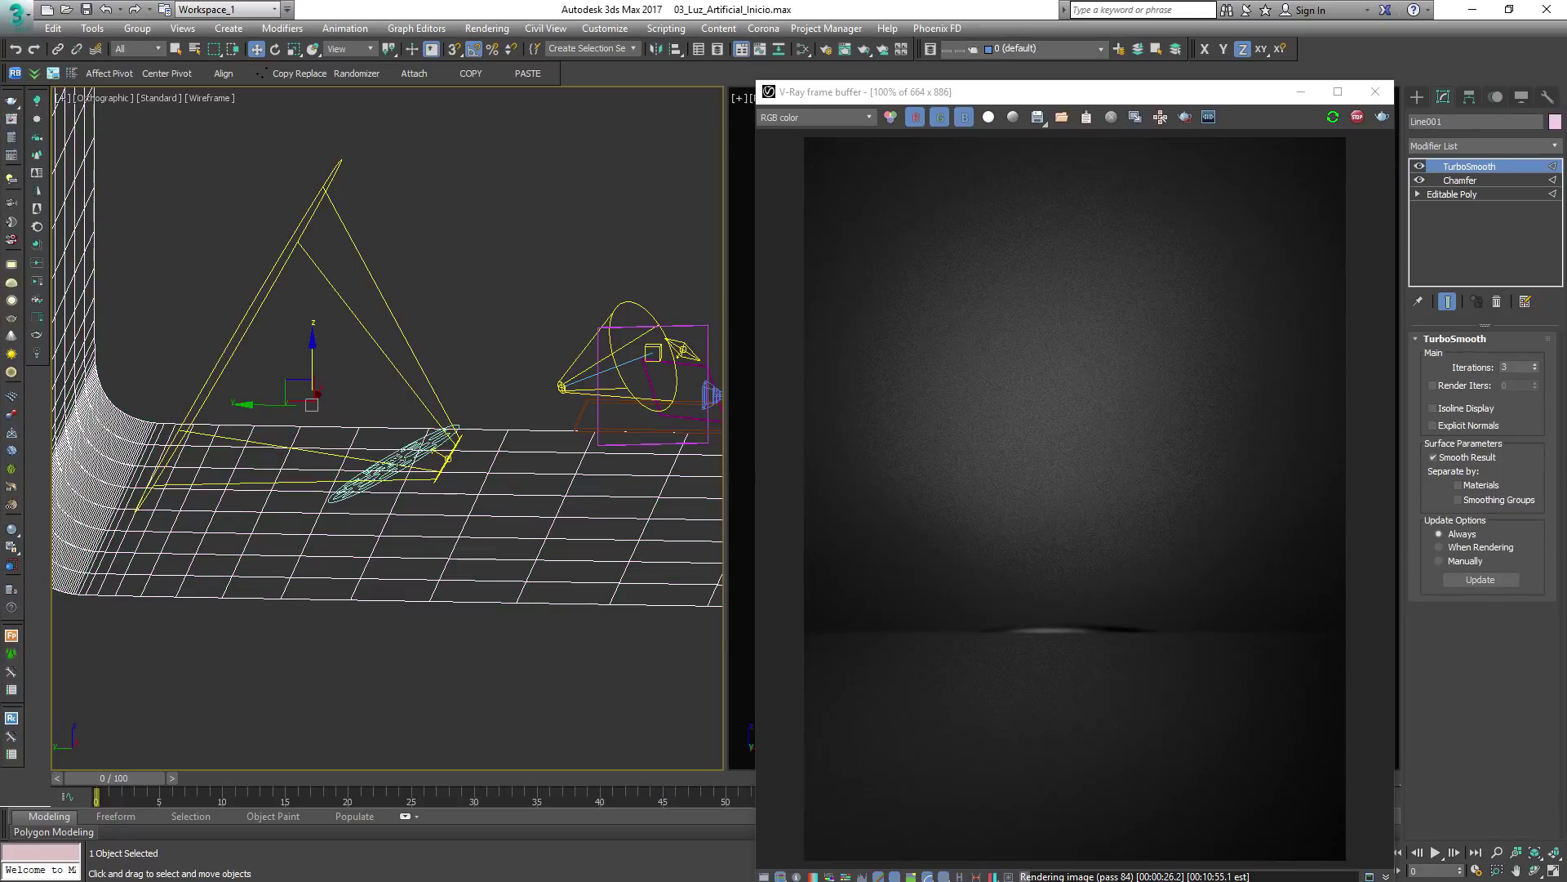
drag(323, 462, 203, 454)
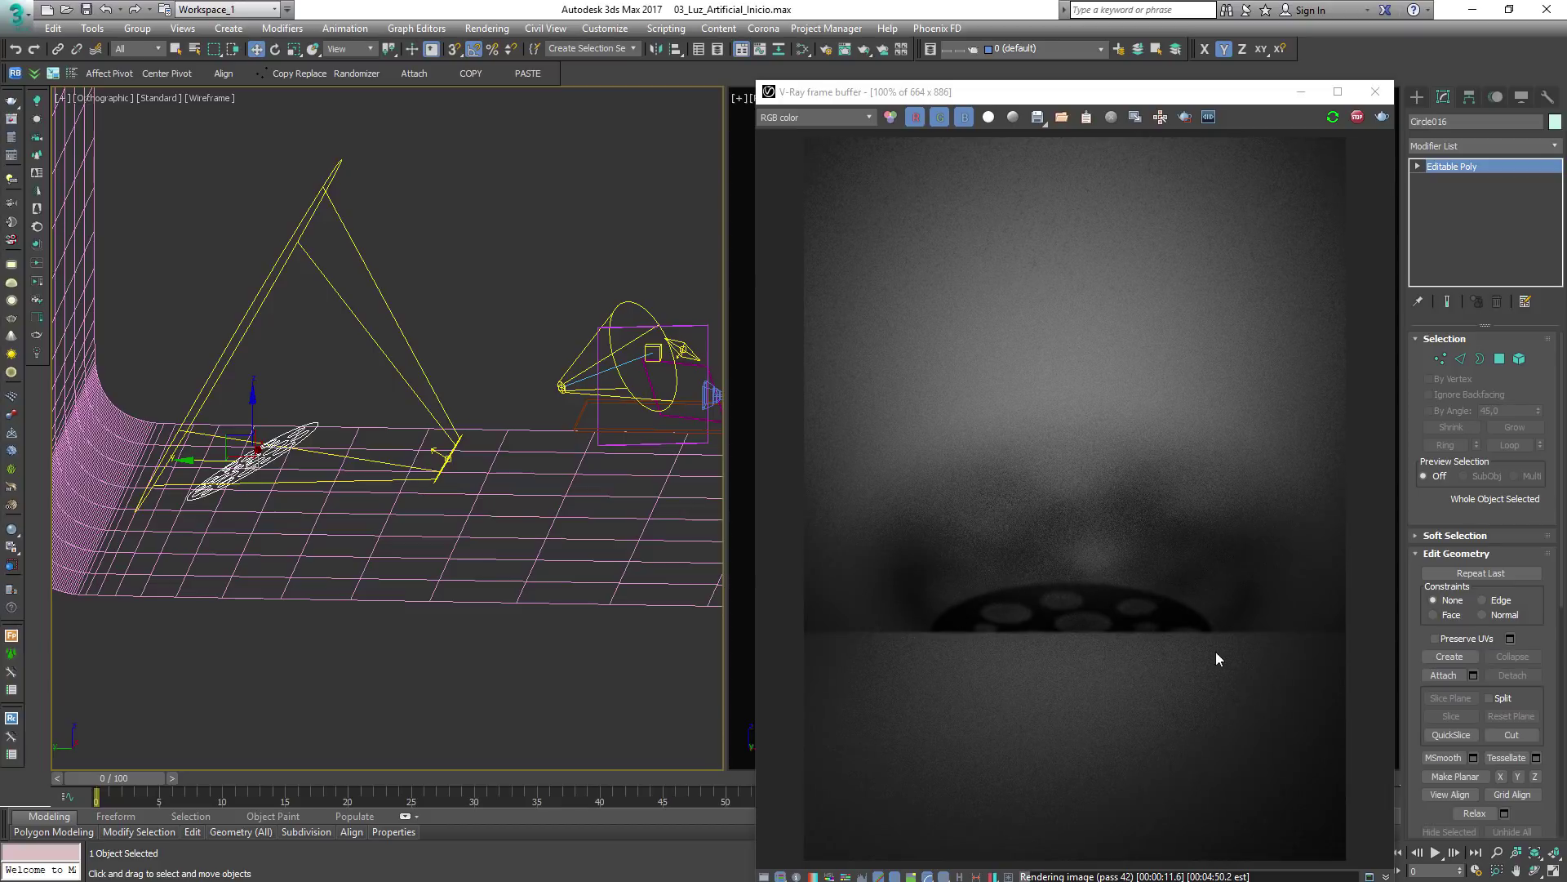
middle_drag(413, 488, 422, 484)
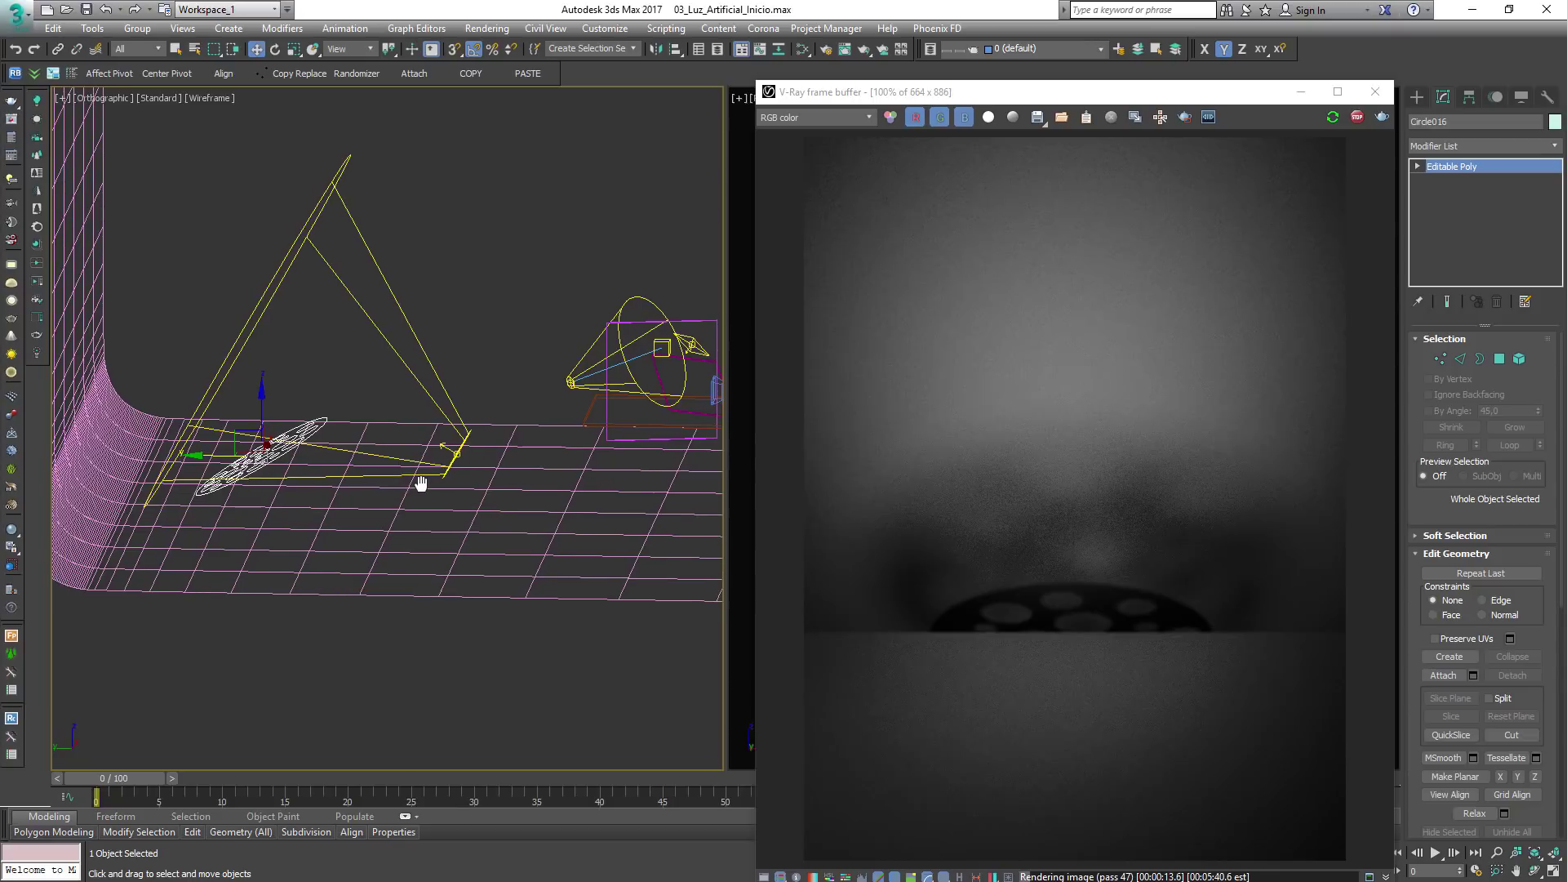
key(ctrl+z)
Set the backdrop disc light's radius to 3 cm and lower the light closer to the floor
click(457, 453)
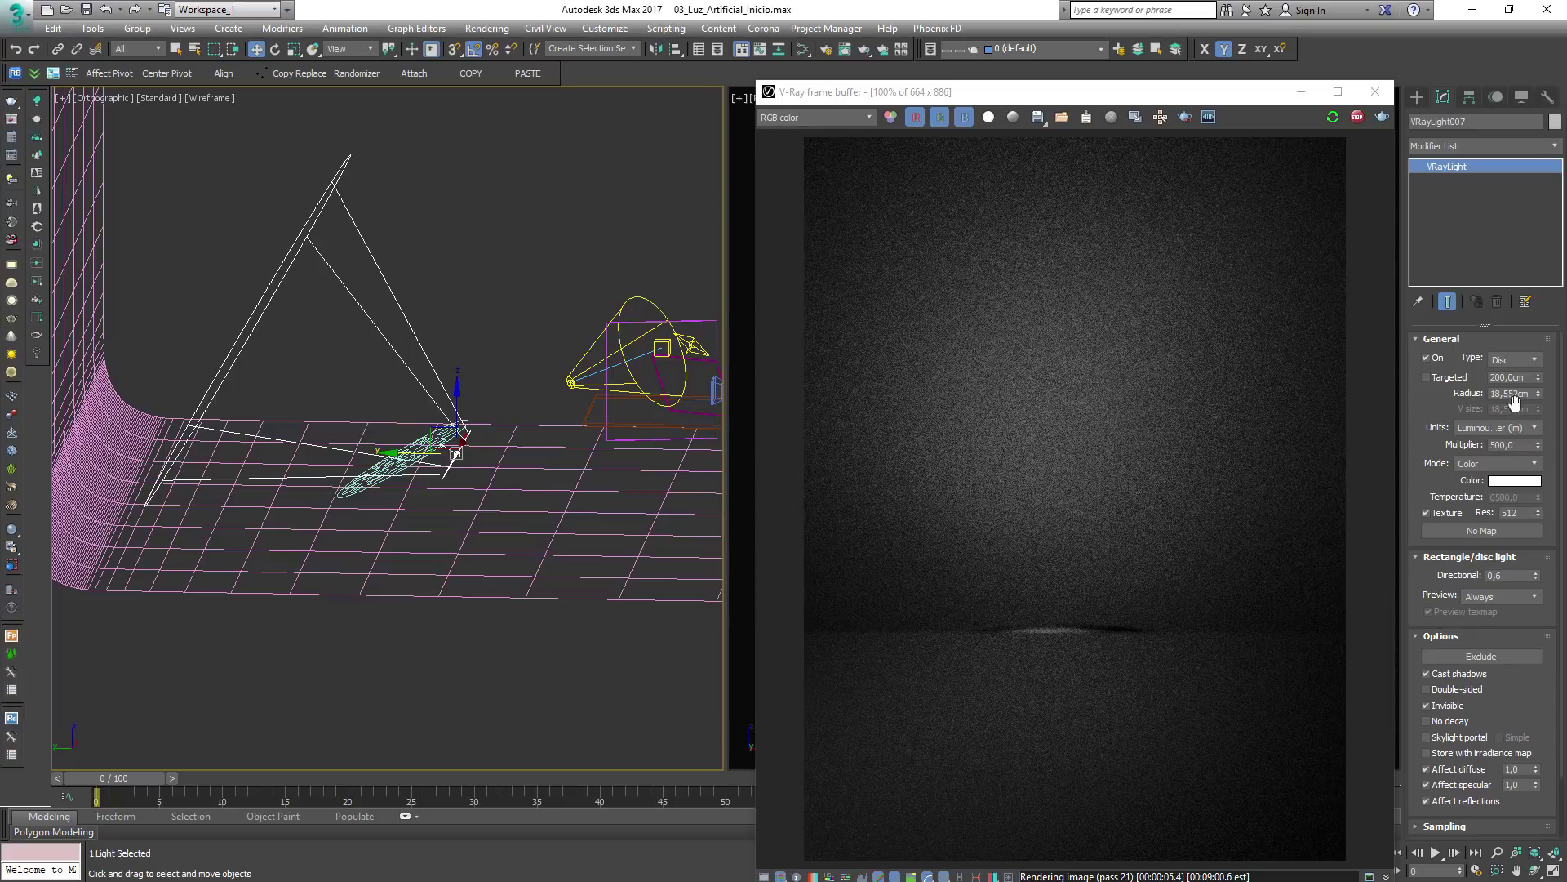
double_click(1512, 394)
text(3)
key(Return)
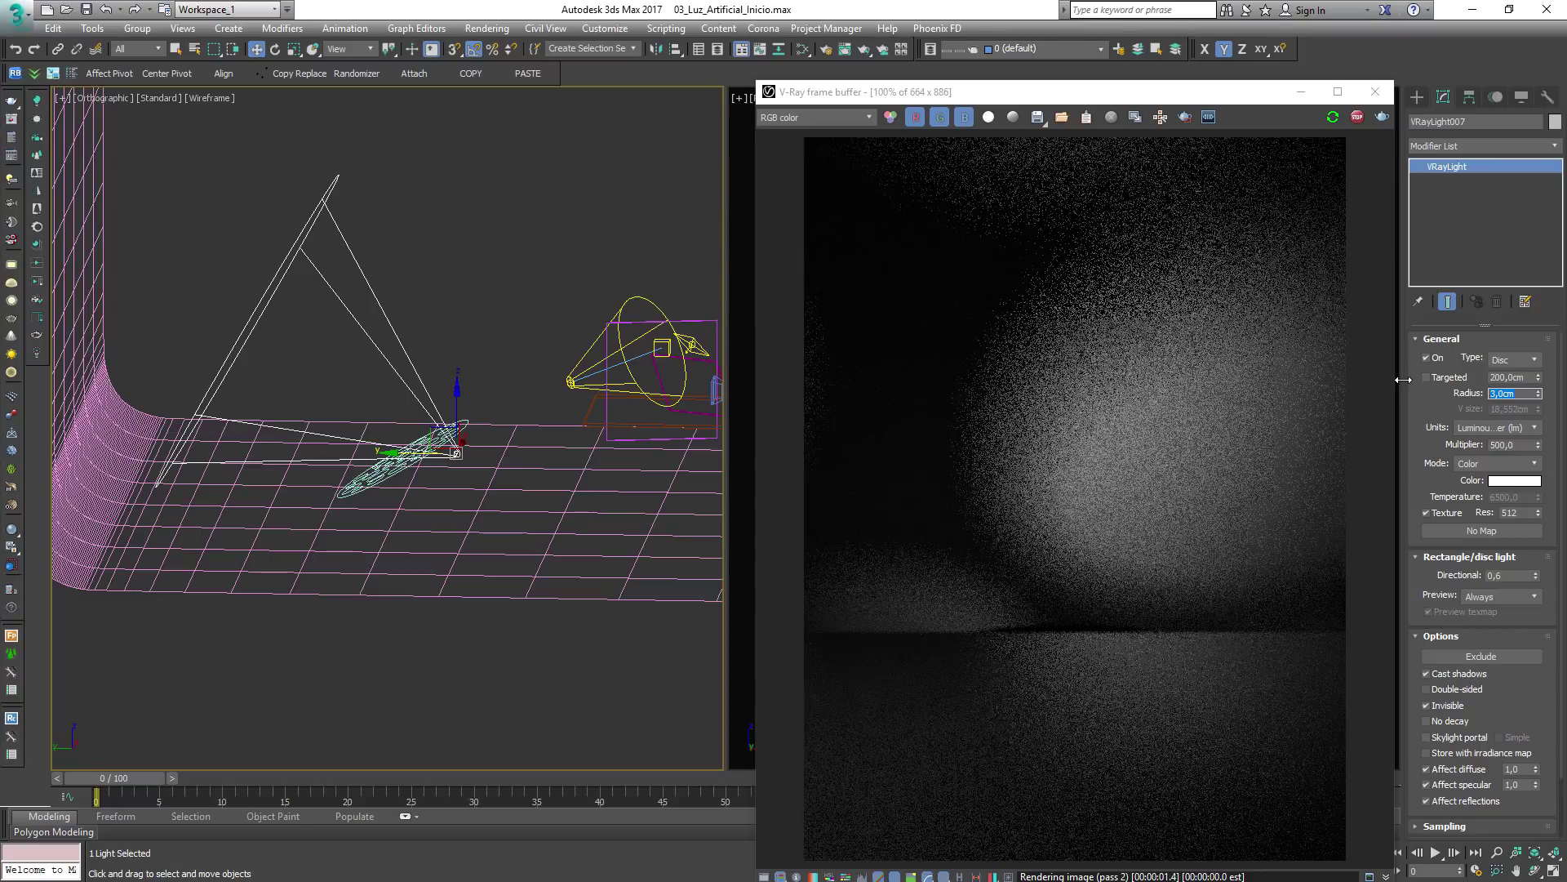
alt+middle_drag(438, 451, 453, 432)
scroll(453, 432, up, 4)
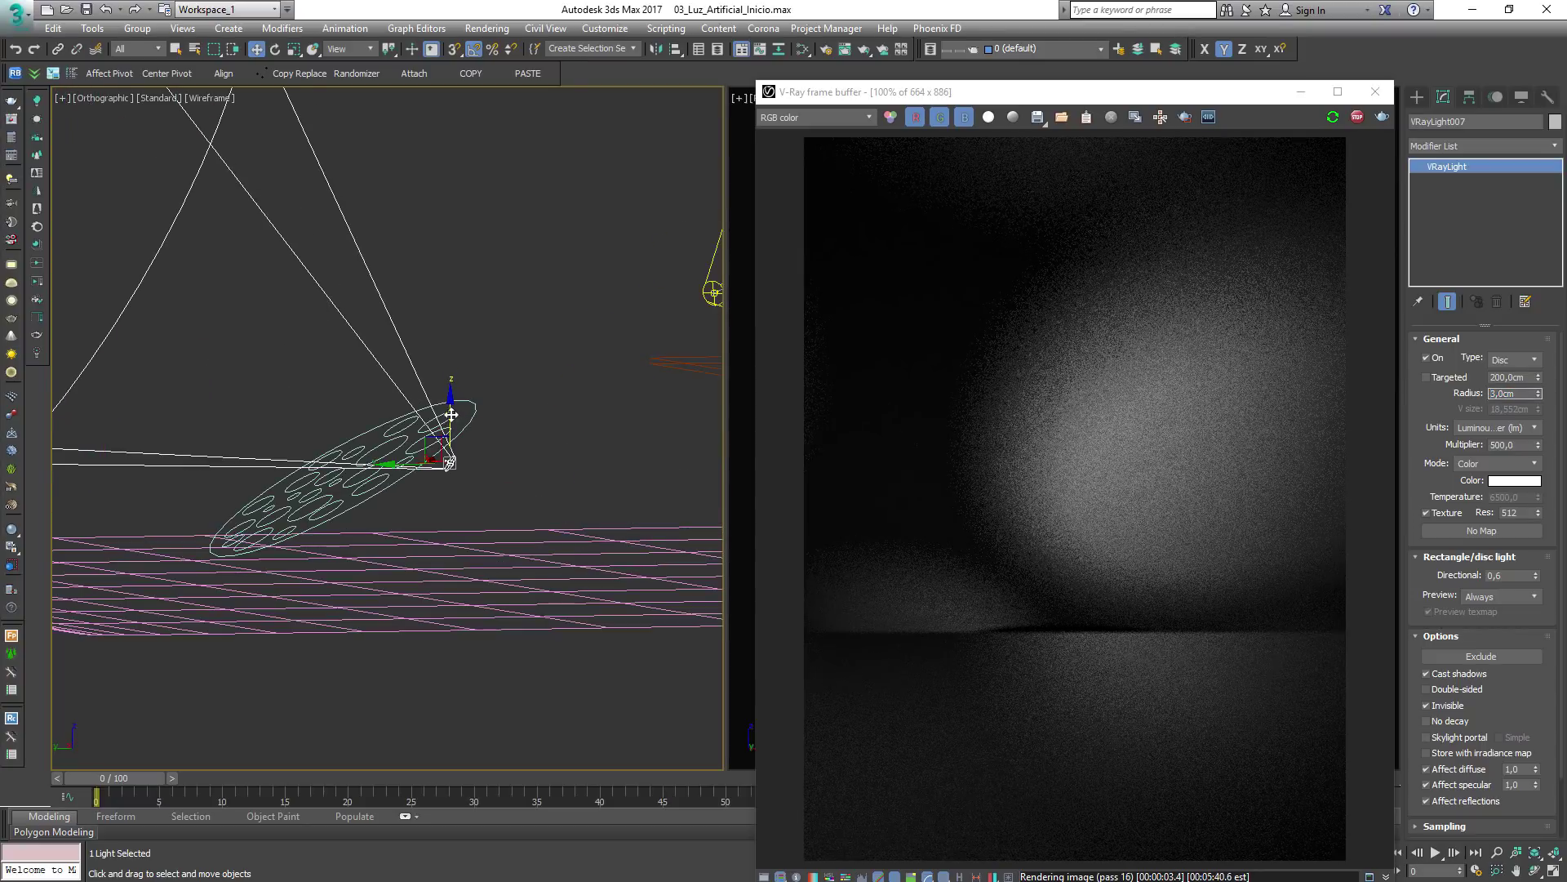
drag(451, 415, 453, 453)
In the Top view, shift the snoot mesh slightly along X in front of the disc light
alt+middle_drag(477, 439, 438, 489)
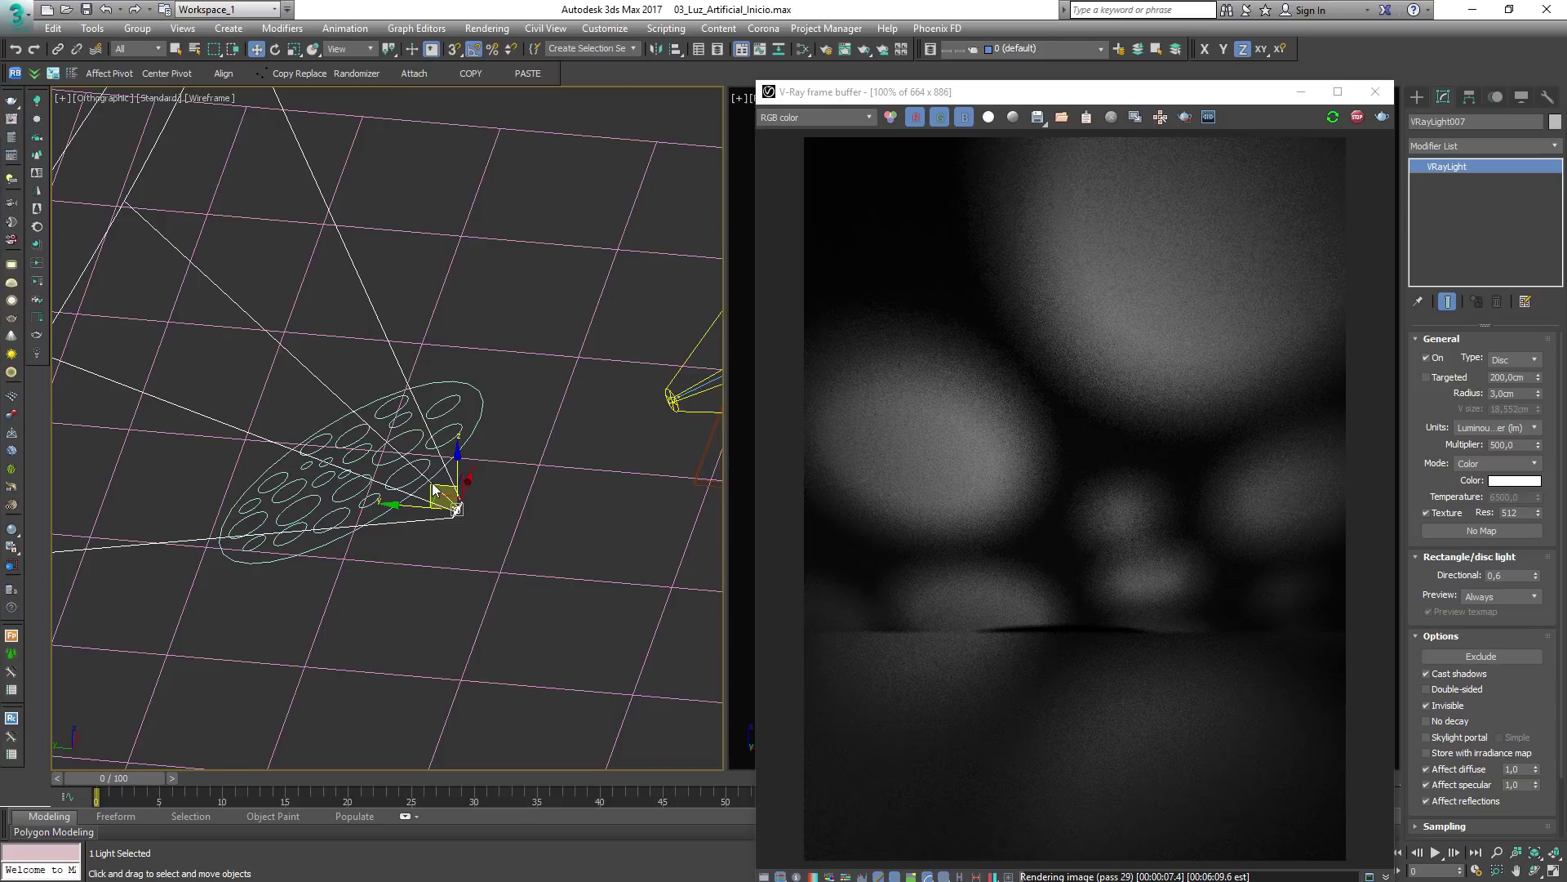
key(t)
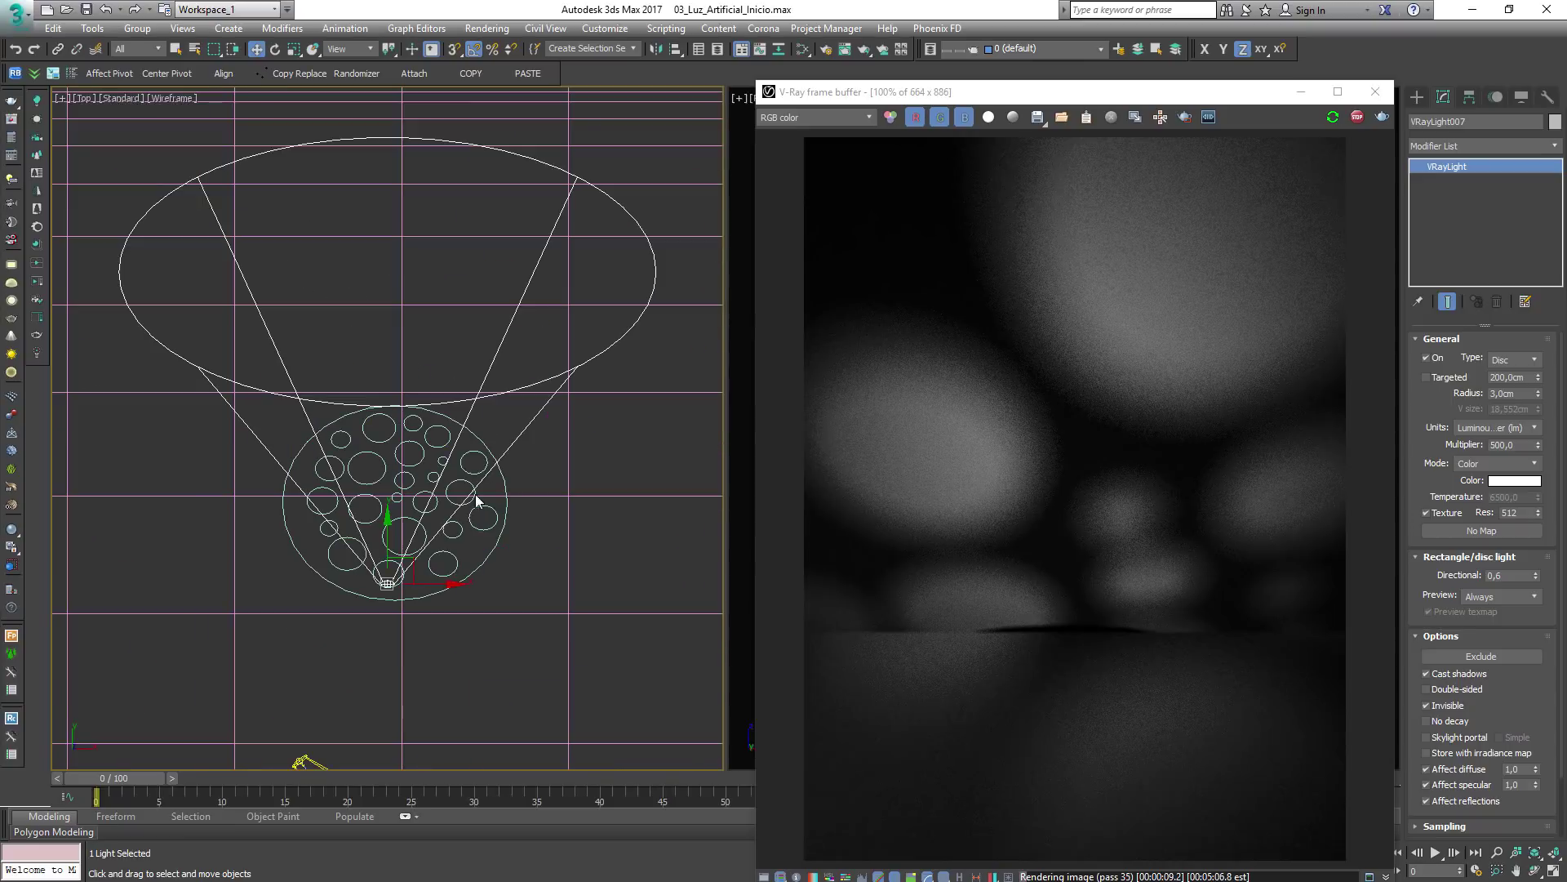
click(488, 526)
mouse_move(443, 503)
mouse_down()
mouse_move(458, 503)
mouse_move(440, 504)
mouse_up()
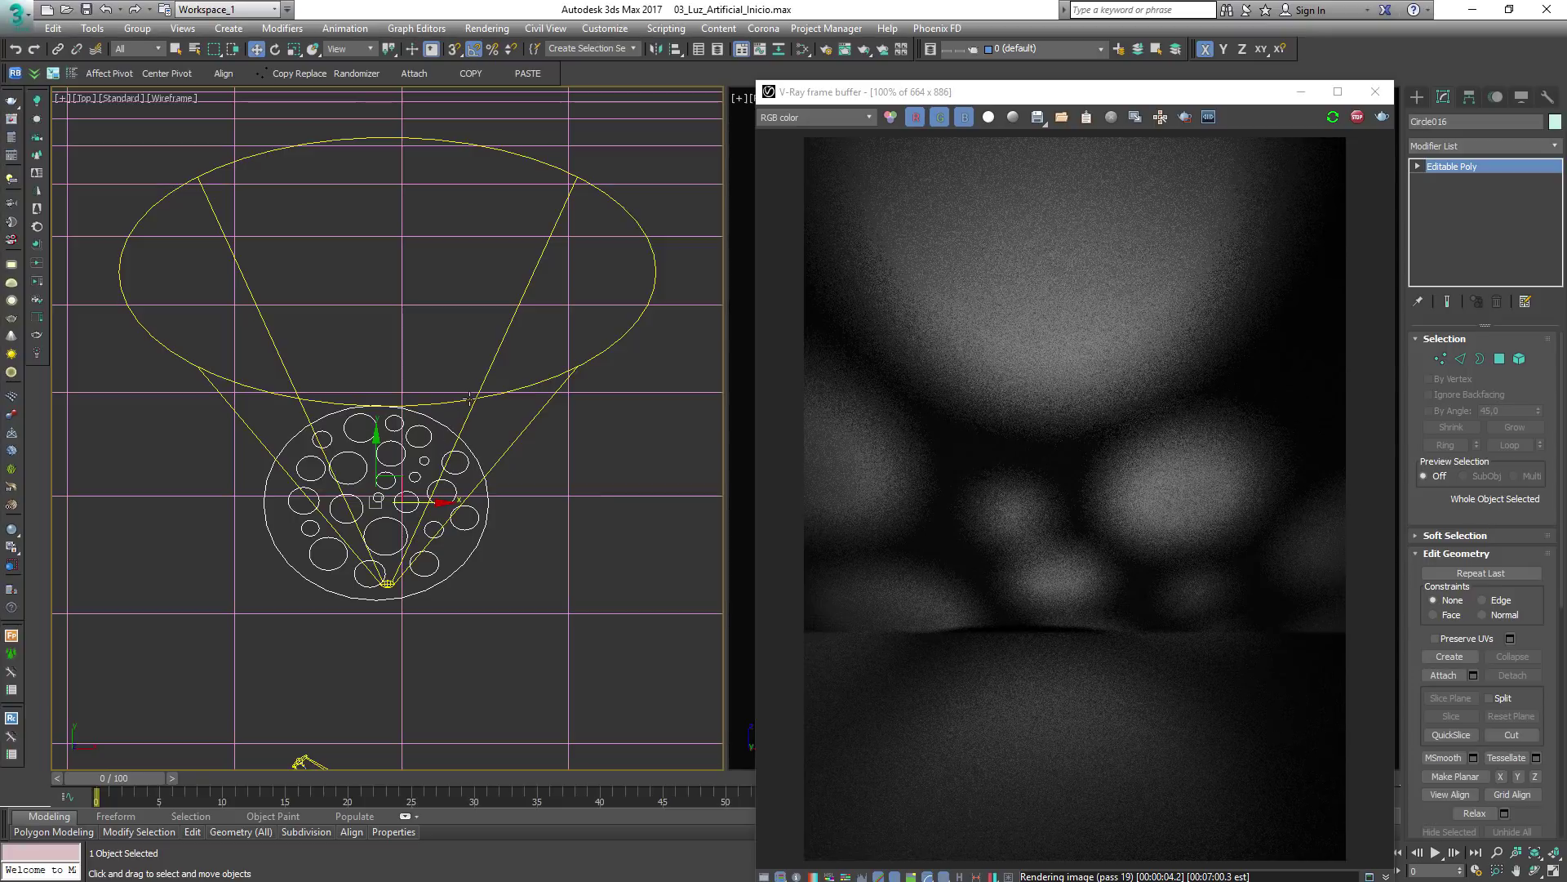
Increase the backdrop disc light's radius to 6 cm and from there to 12 cm
click(388, 582)
alt+middle_drag(388, 582, 578, 484)
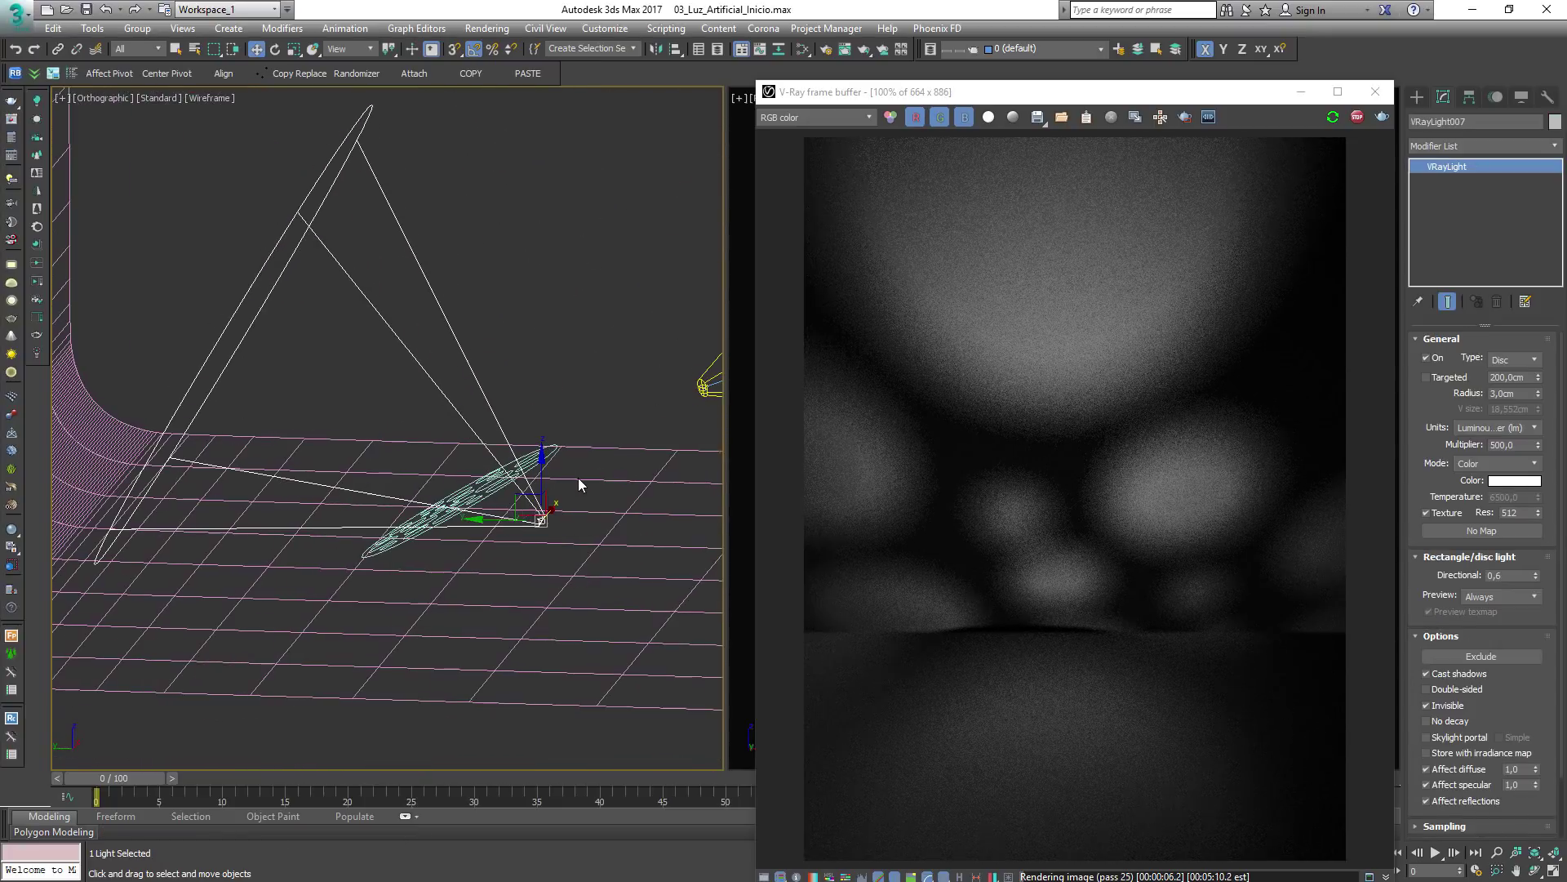
double_click(1532, 394)
text(6)
key(Return)
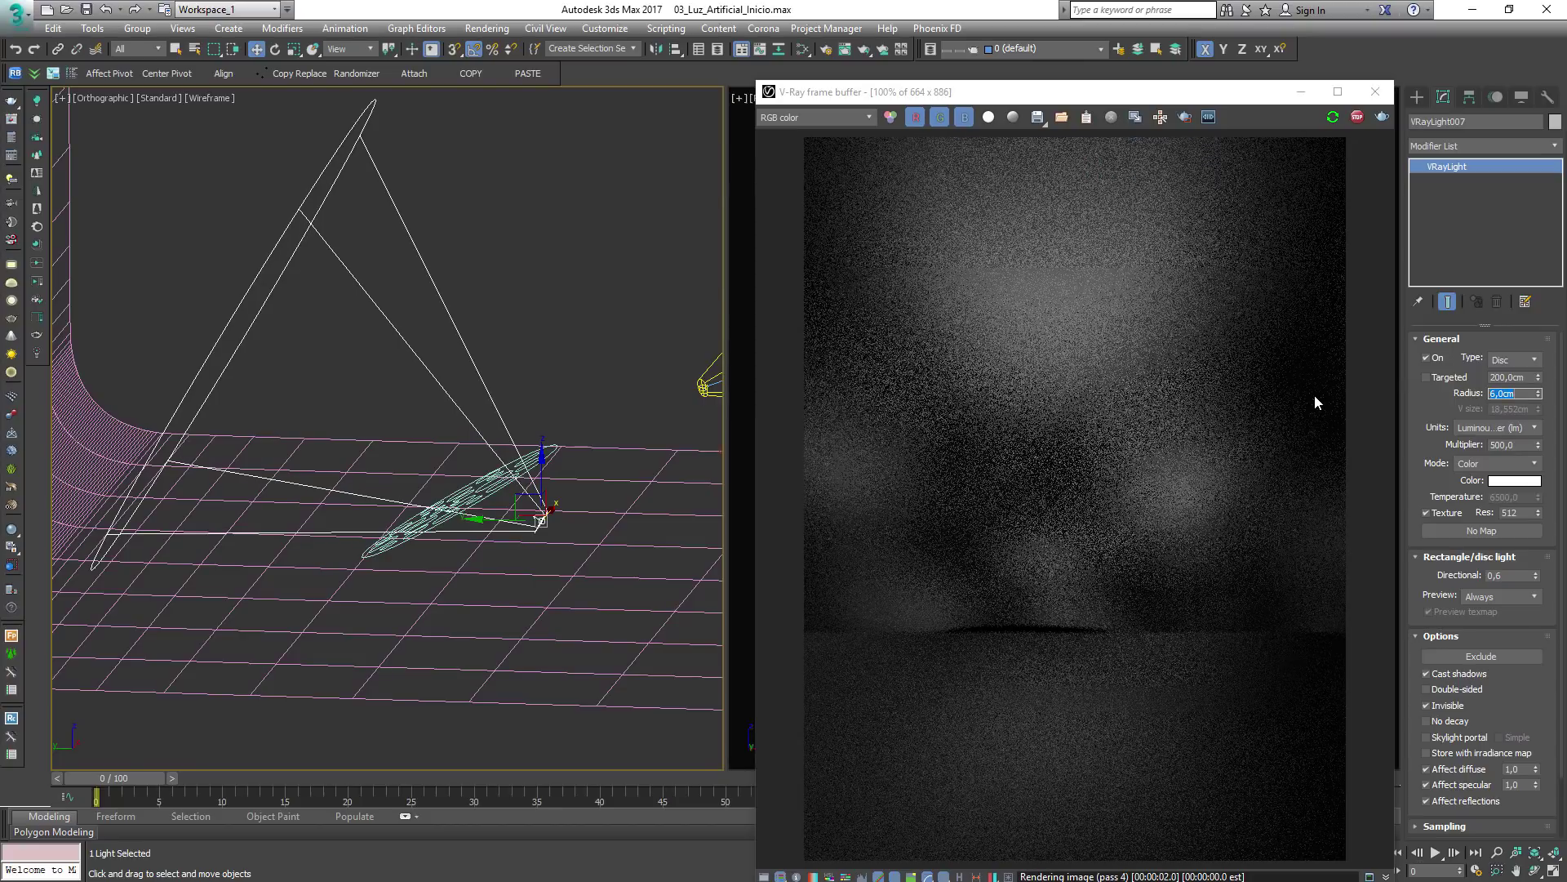
text(12)
key(Return)
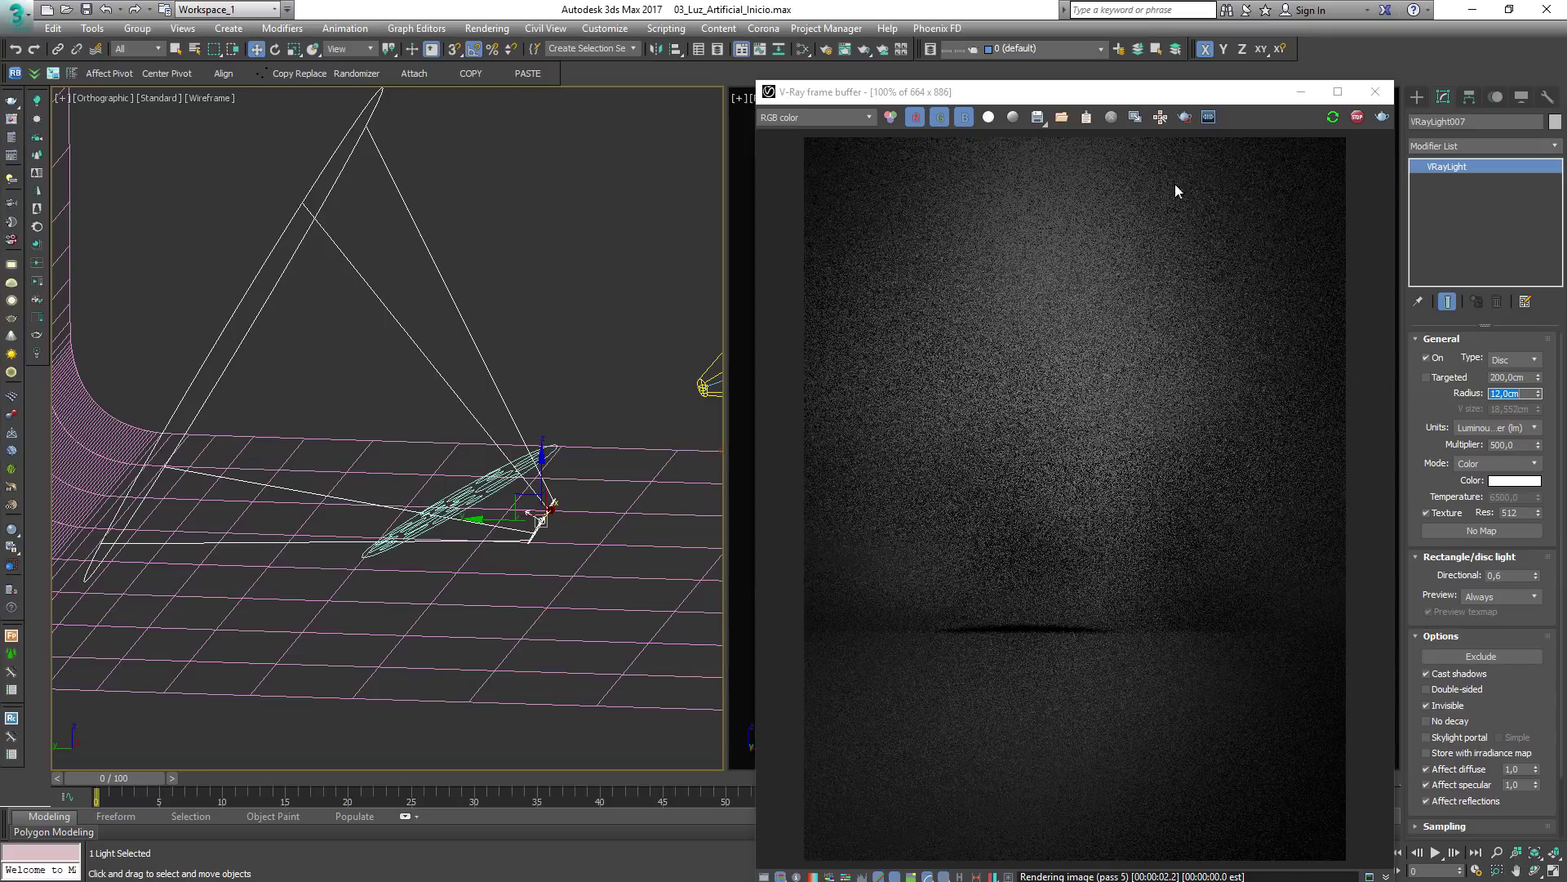
Set the backdrop disc light's multiplier to 1000
double_click(1515, 445)
text(100)
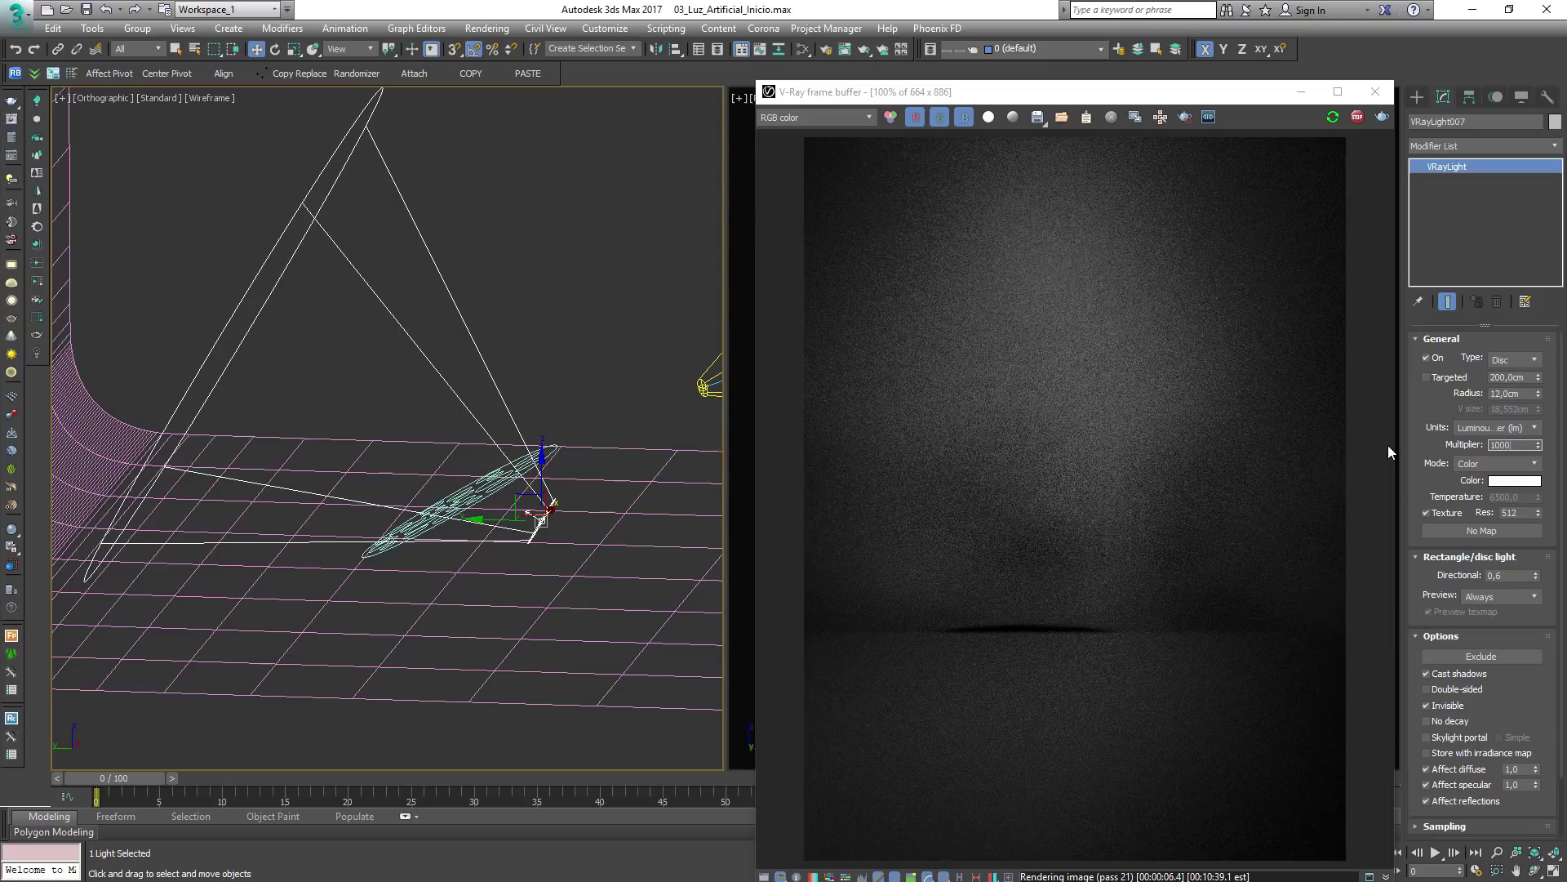
text(0)
key(Return)
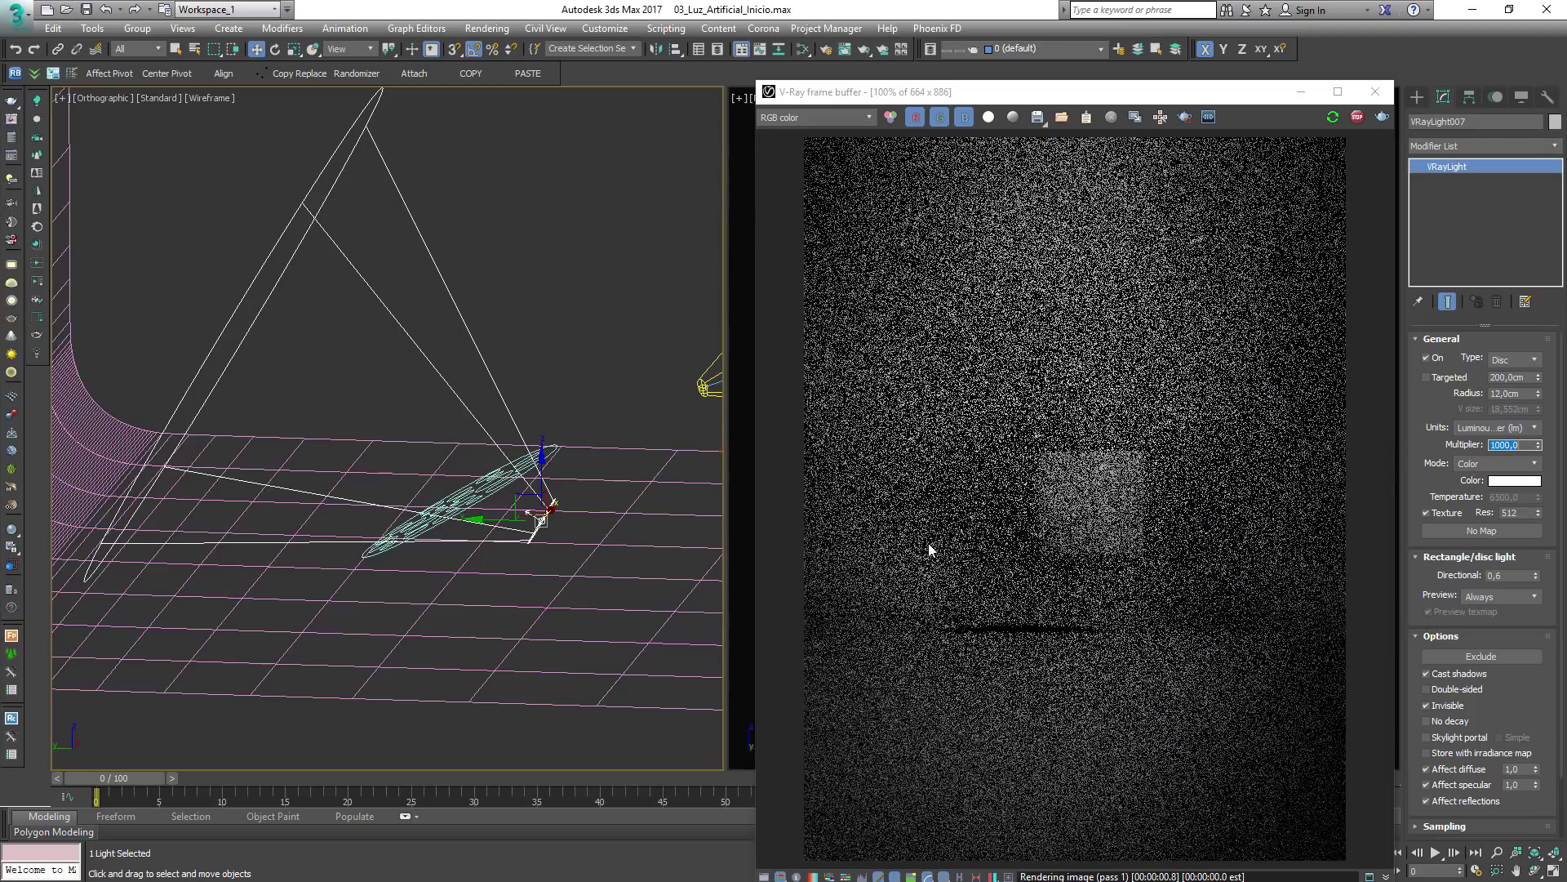
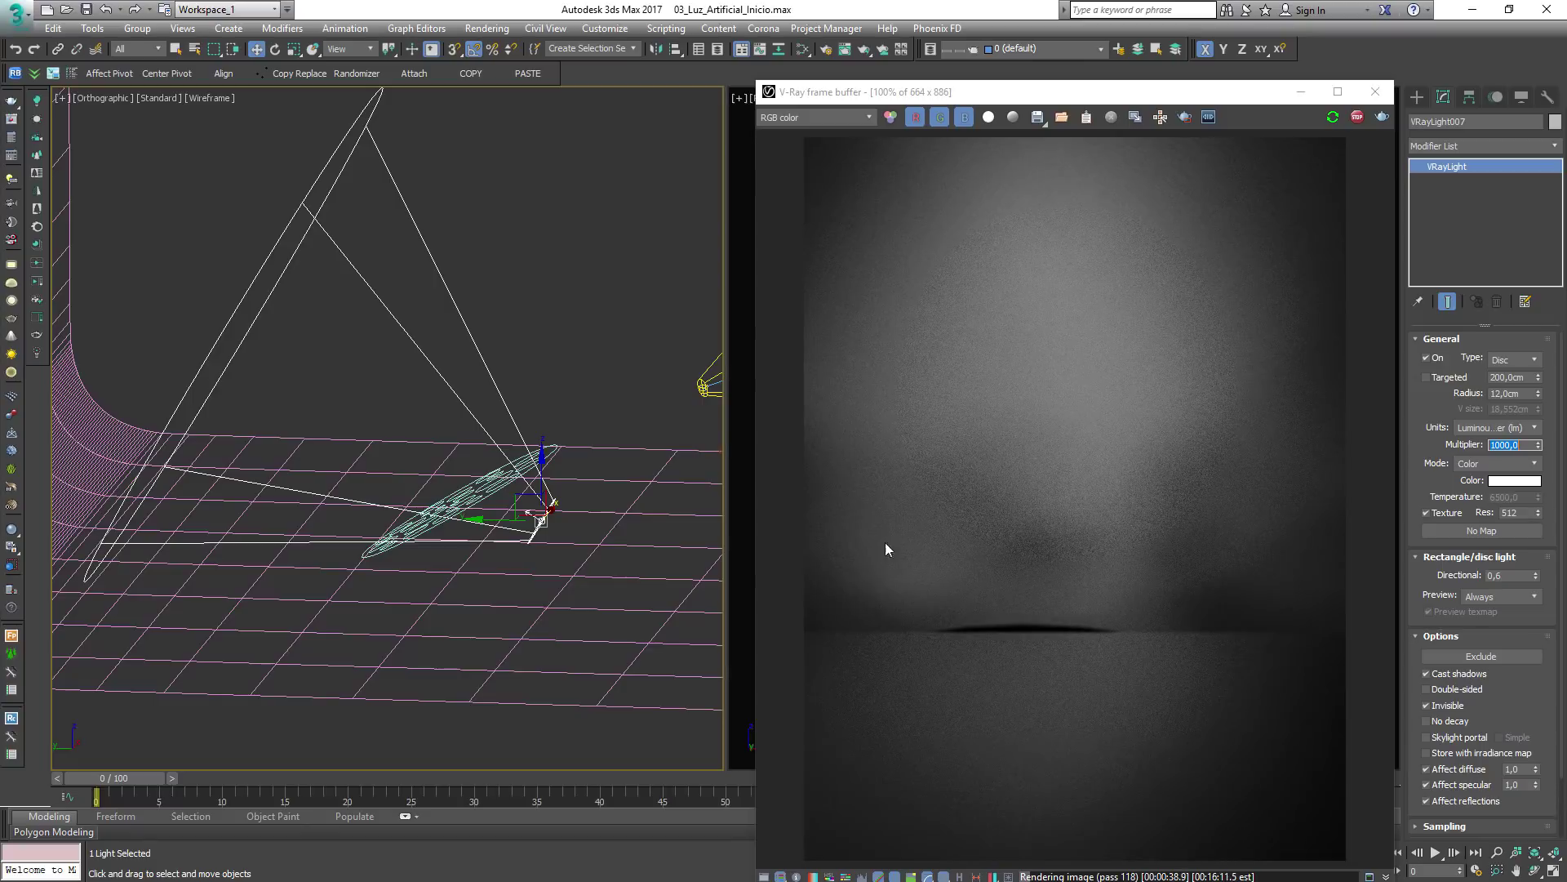
Unhide the bust and compare the render with the backdrop disc light switched off and back on
right_click(561, 268)
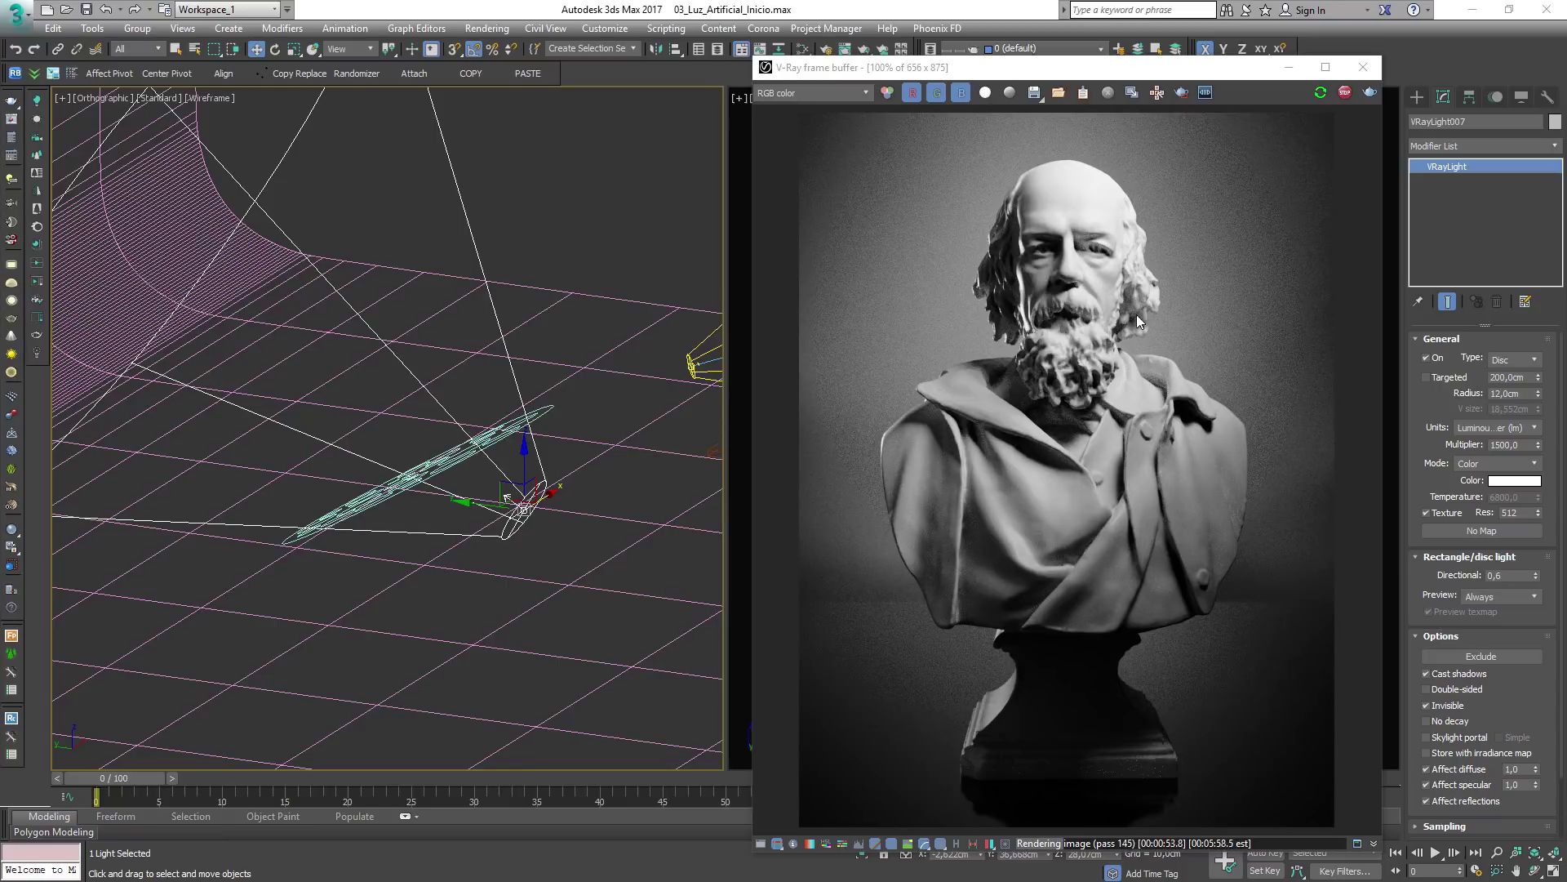
scroll(486, 350, down, 4)
alt+middle_drag(549, 356, 534, 540)
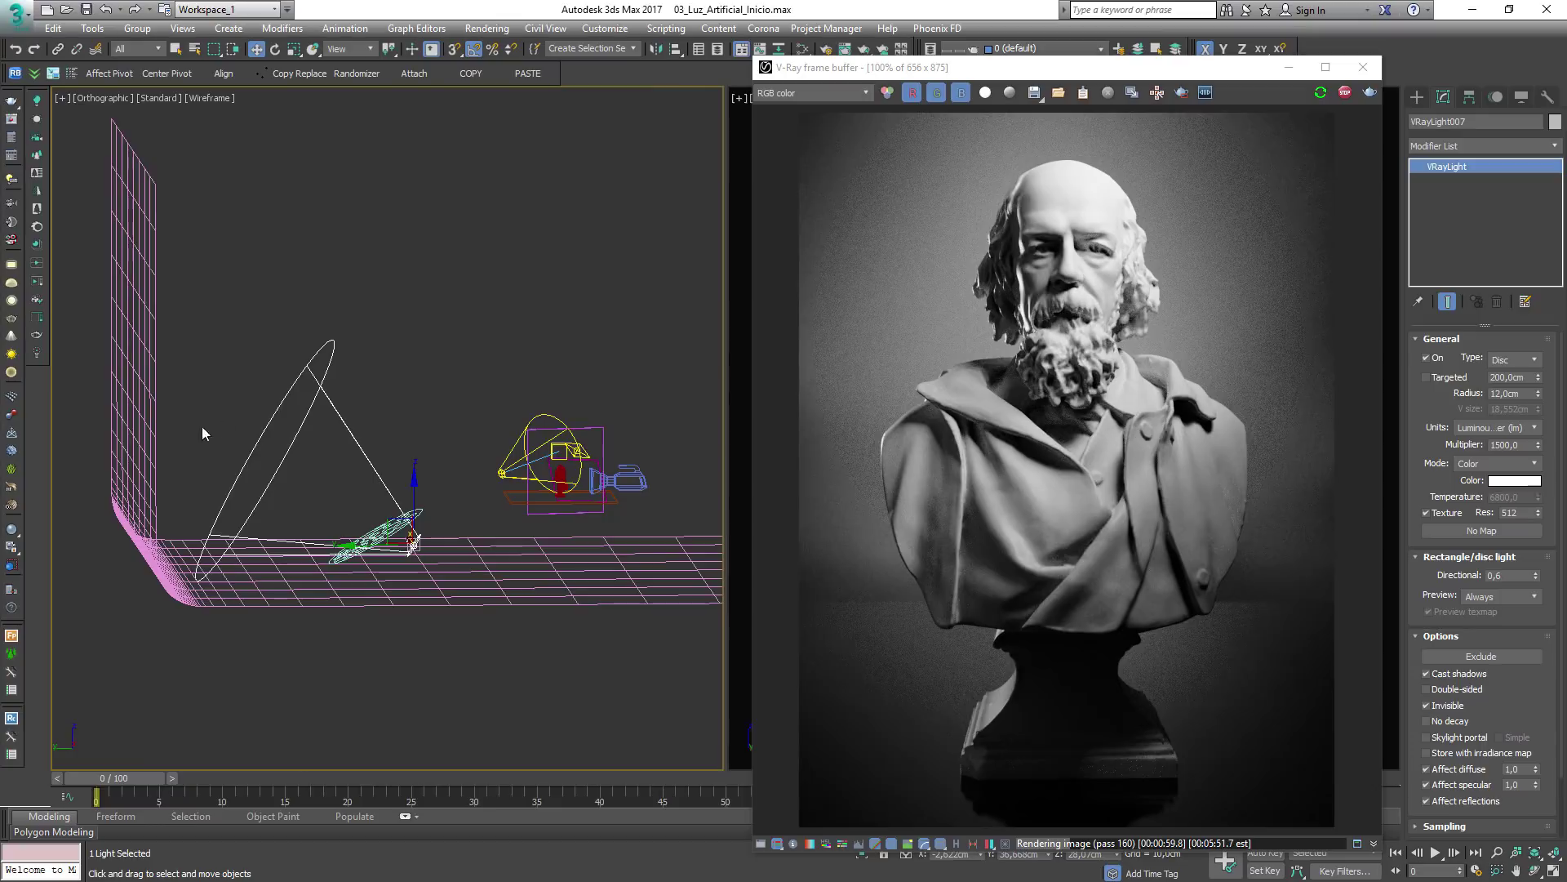
alt+middle_drag(287, 469, 369, 517)
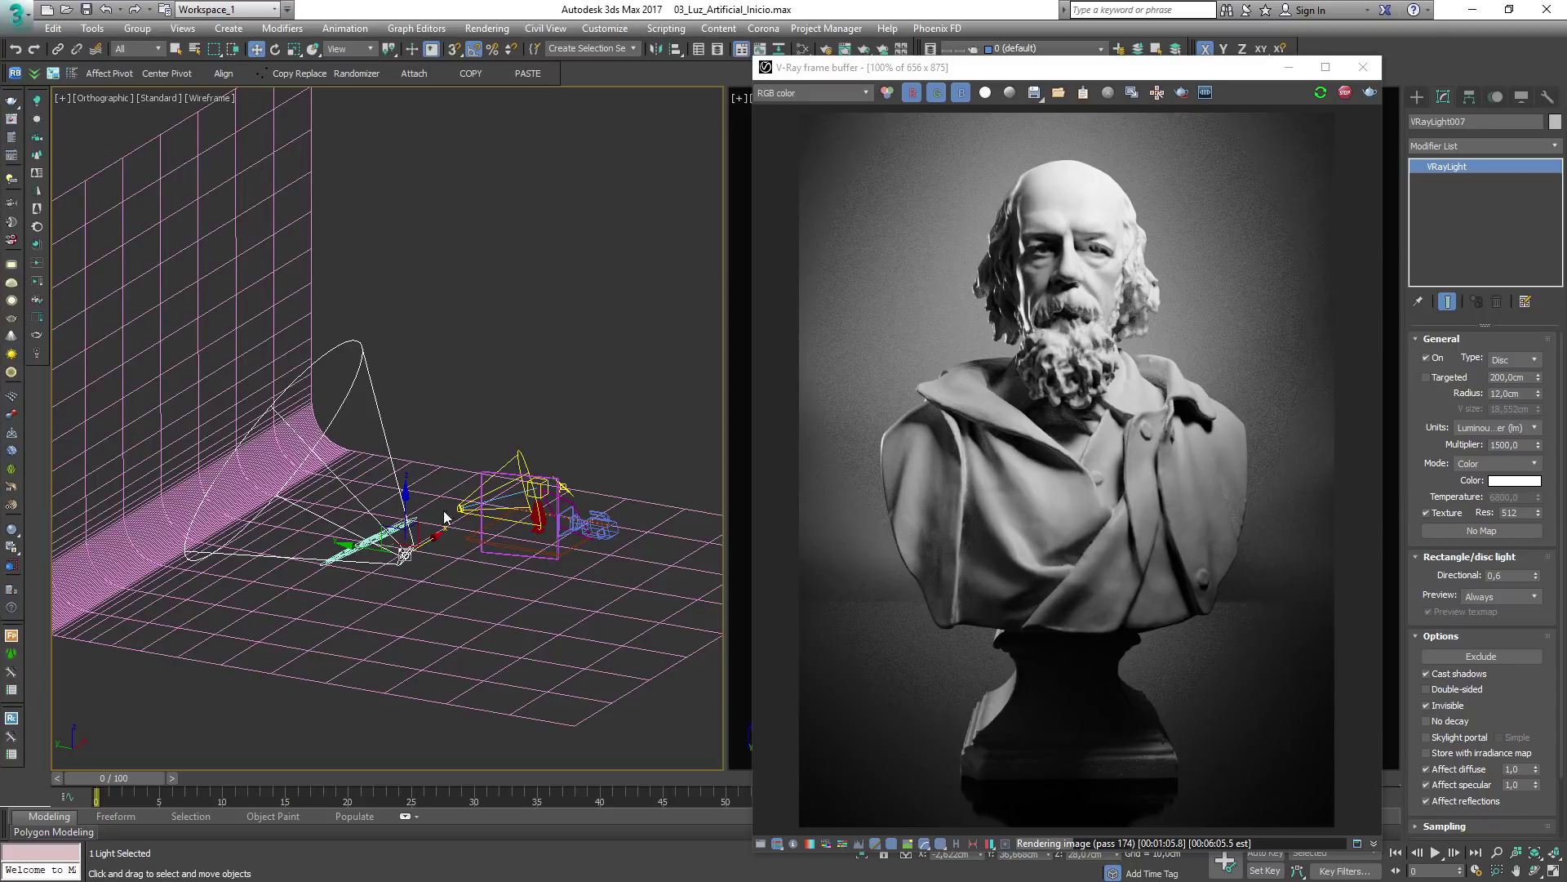
alt+middle_drag(450, 517, 525, 469)
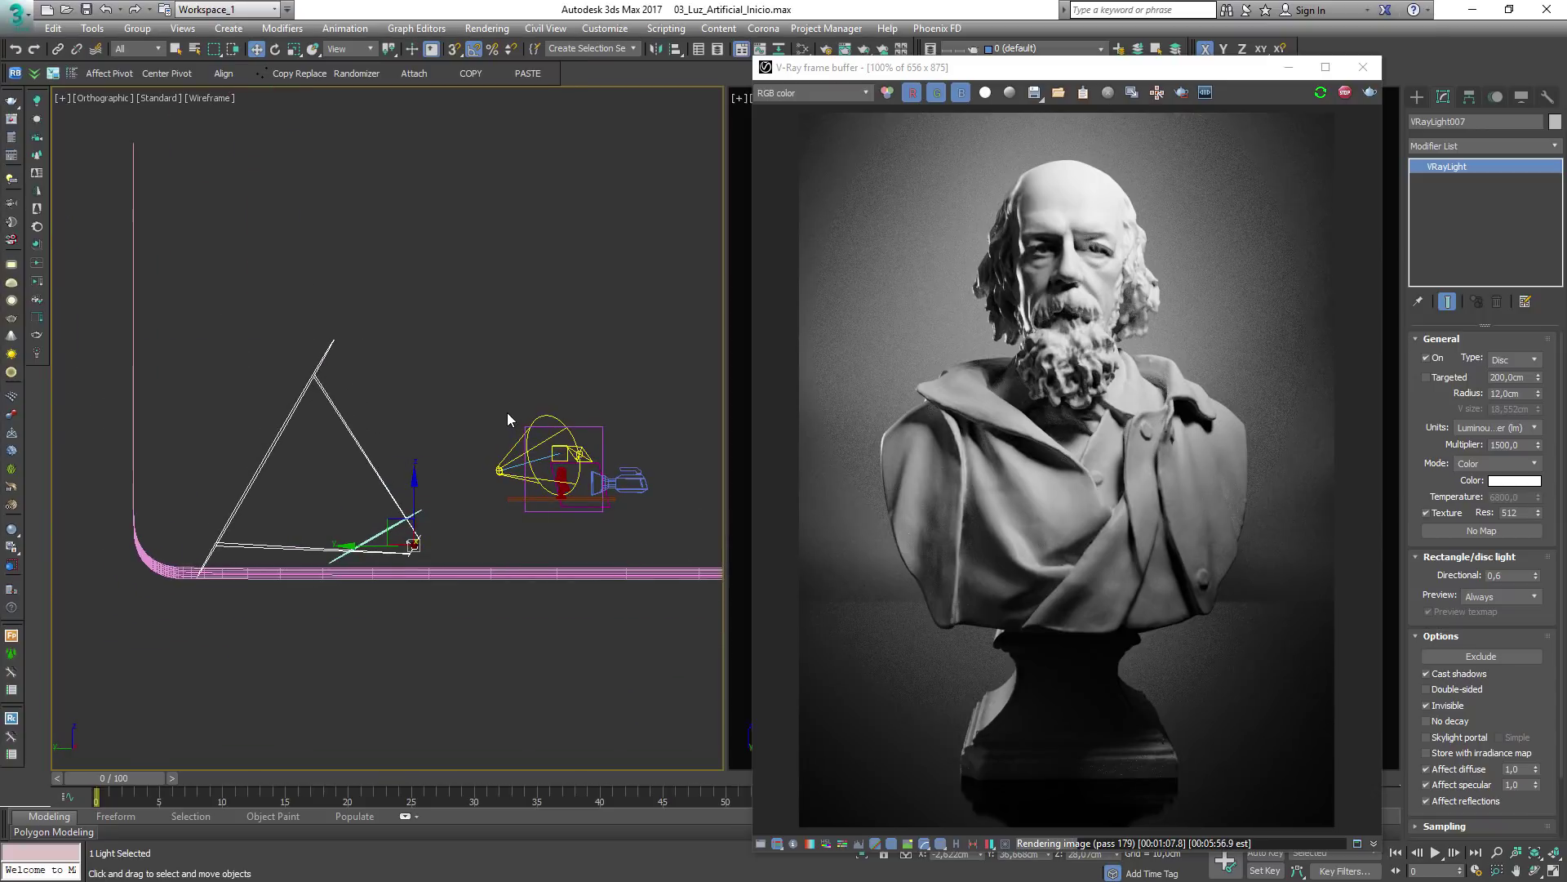
alt+middle_drag(534, 458, 636, 445)
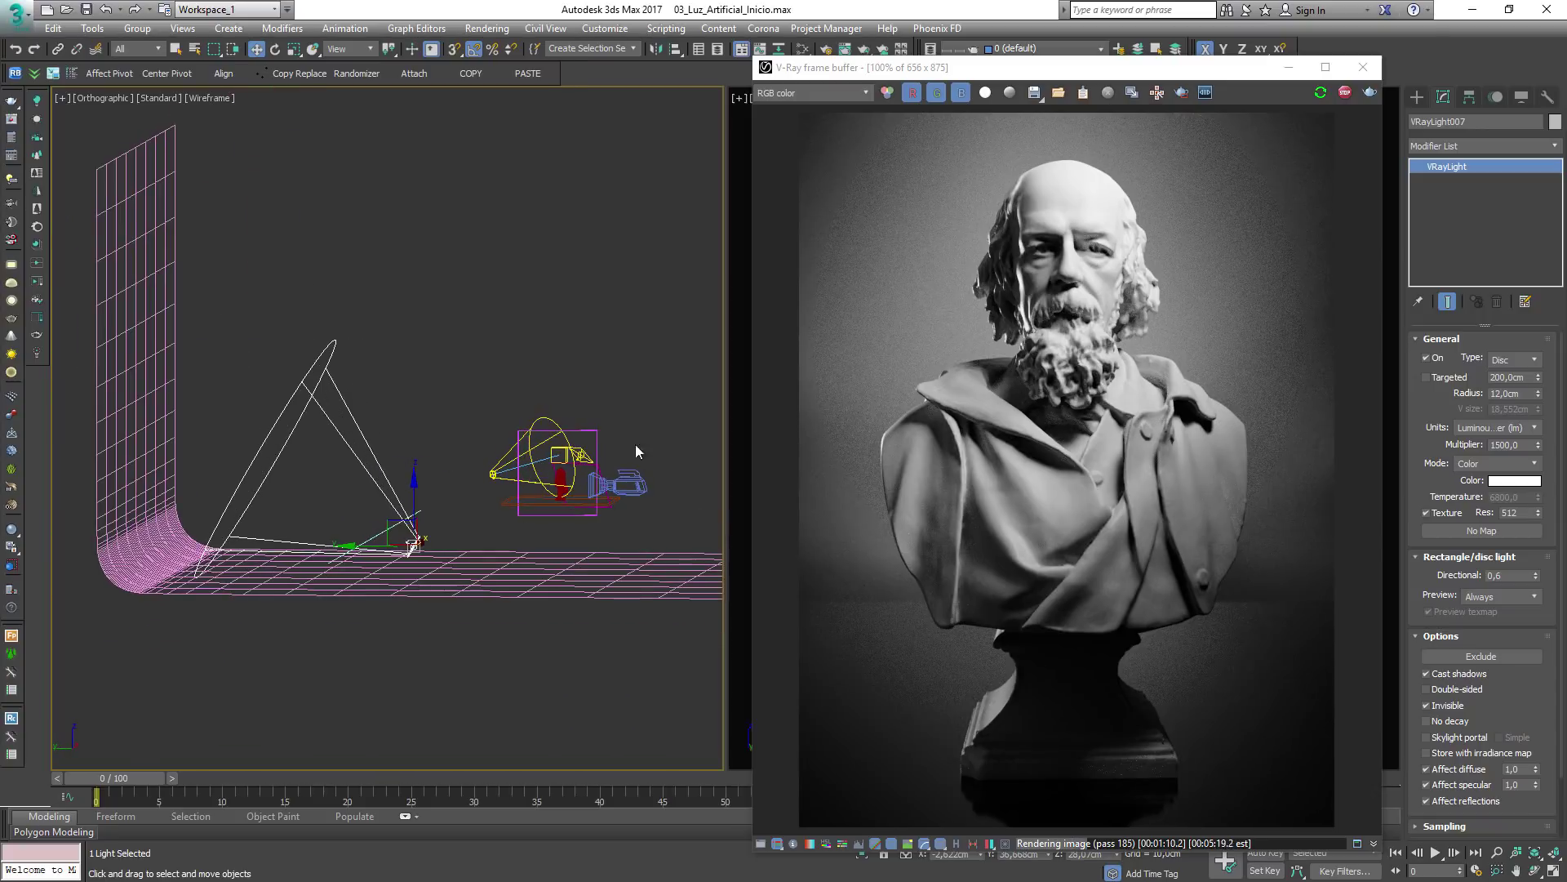
click(1445, 360)
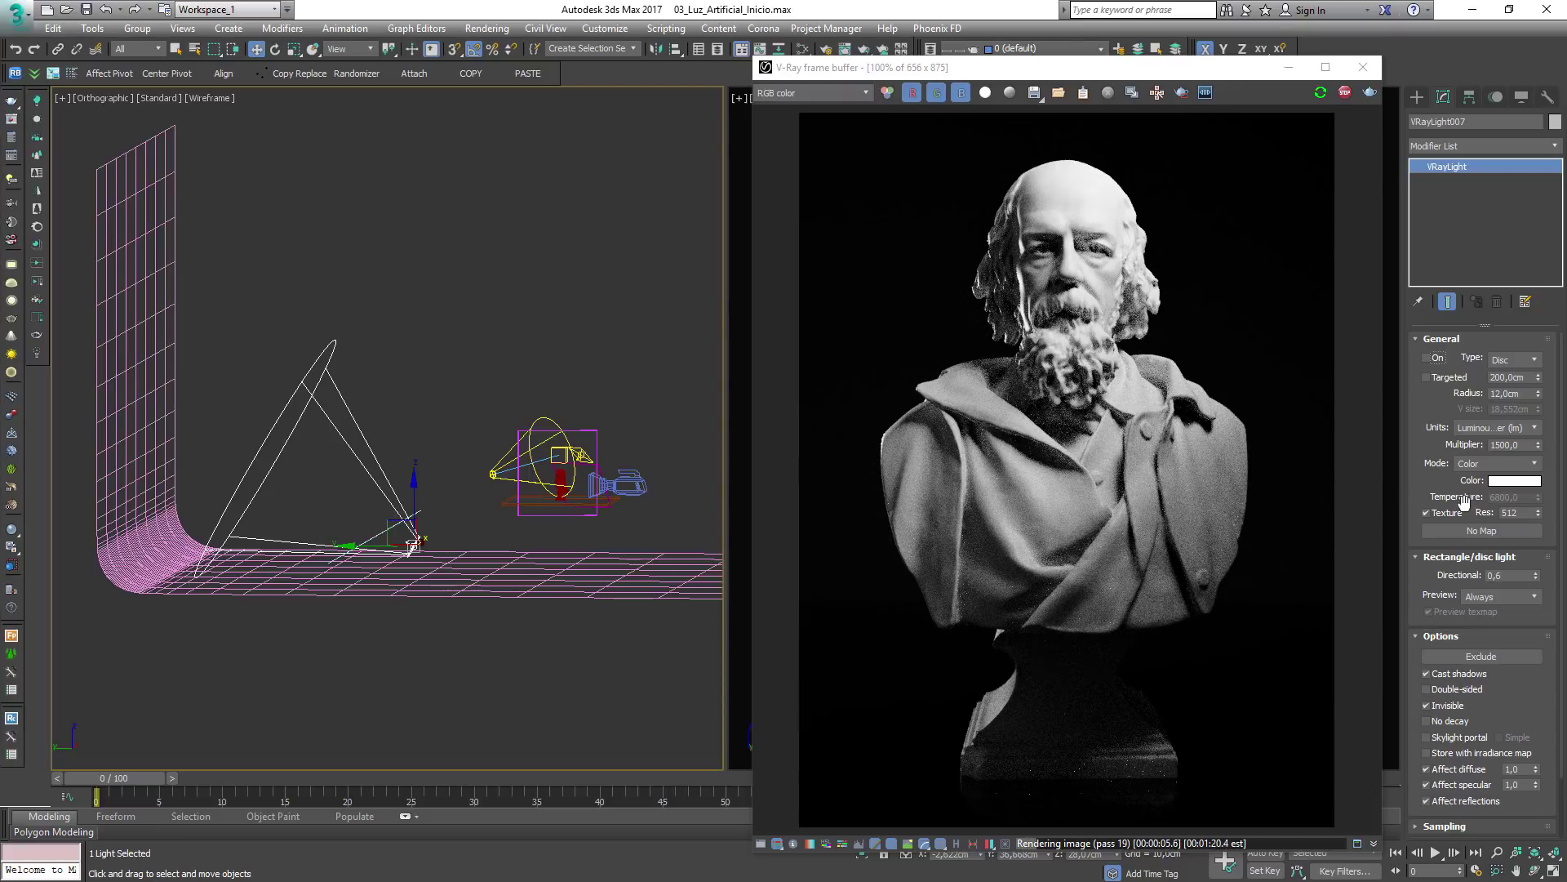
click(1429, 358)
Turn off the plane light VRayLight005 and the targeted disc light VRayLight006 near the bust
click(542, 459)
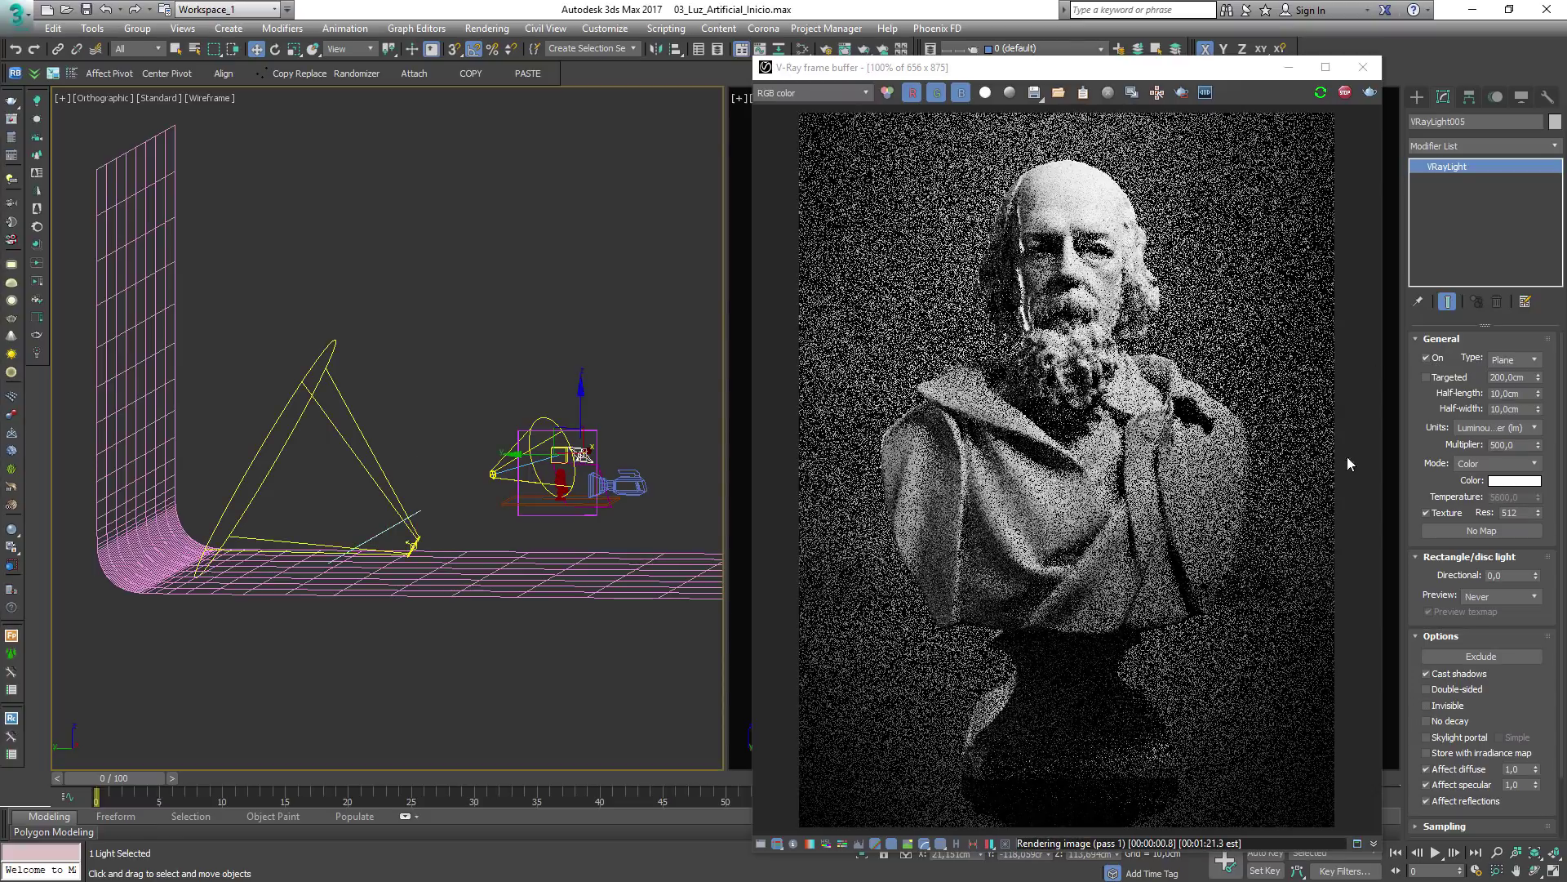
click(493, 474)
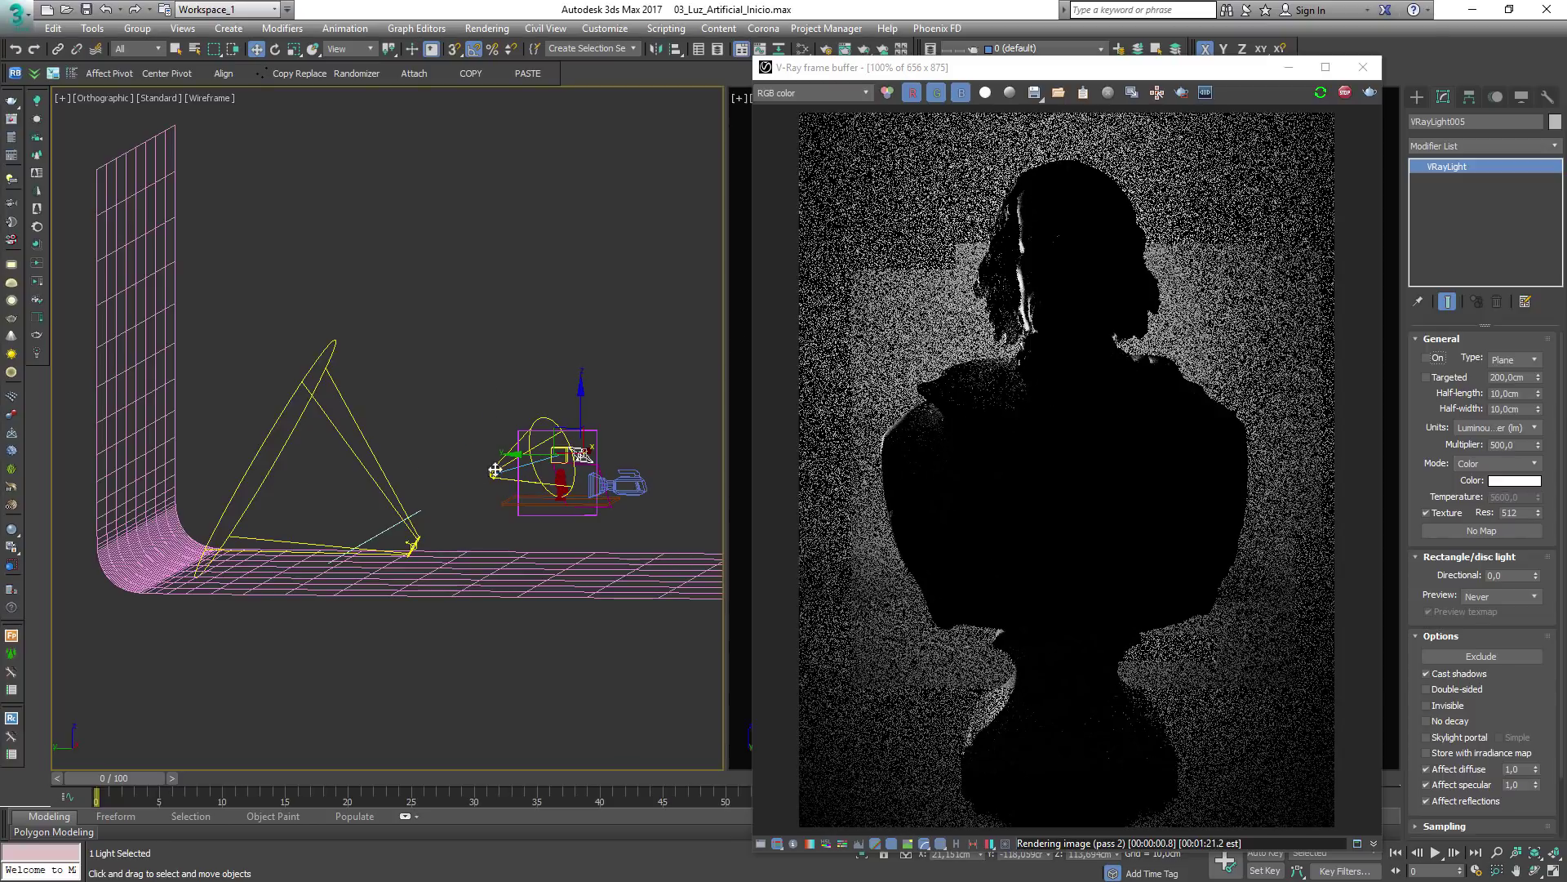
click(1429, 360)
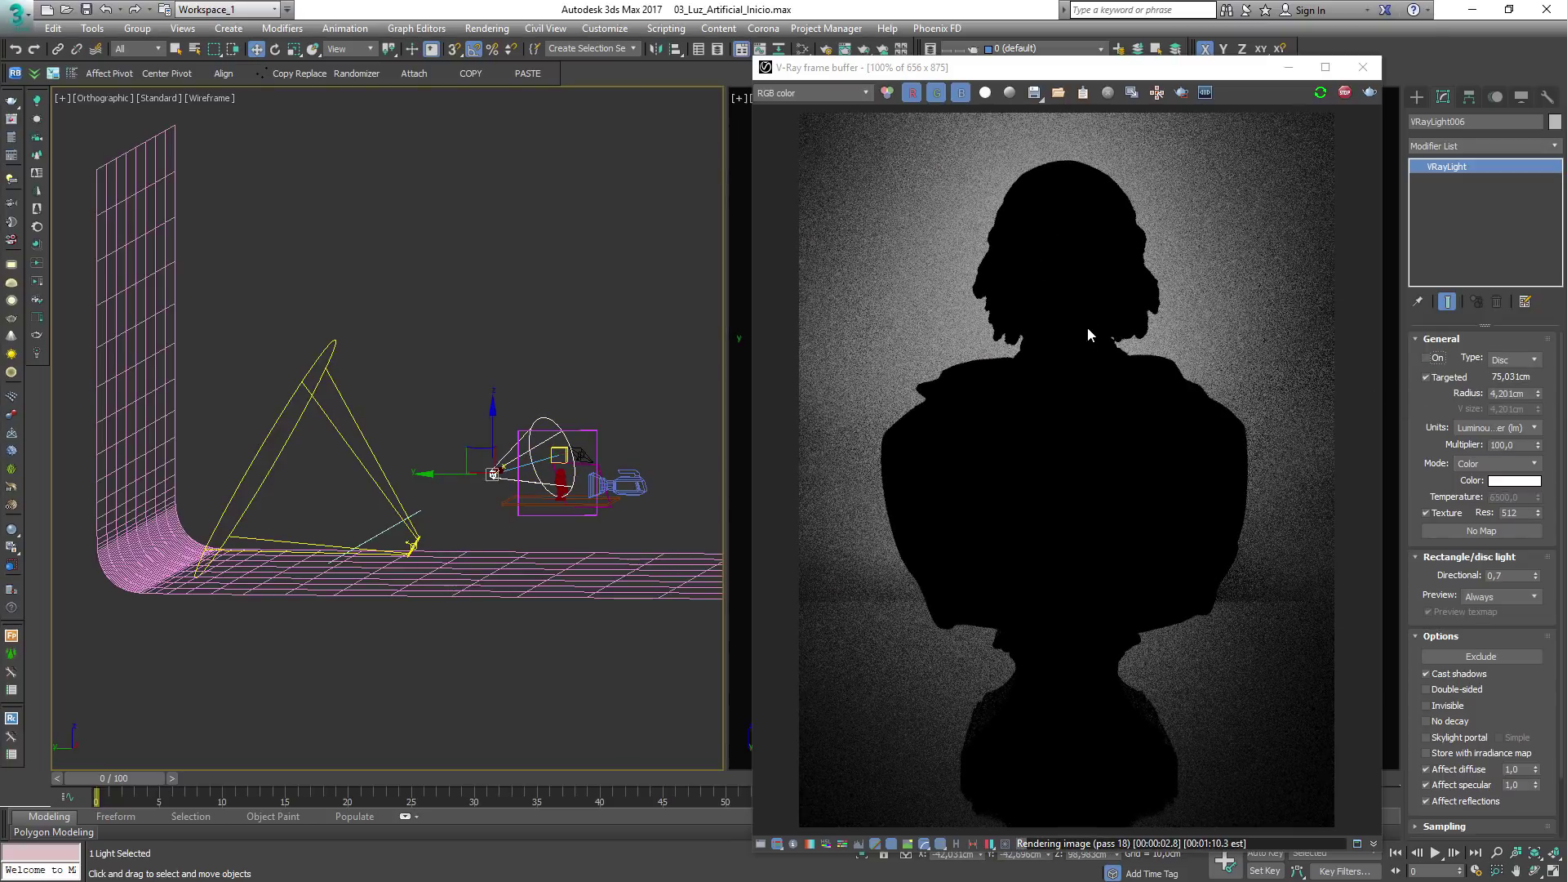
In the Top view, select the backdrop disc light behind the snoot mesh and turn it off
alt+middle_drag(455, 475, 414, 525)
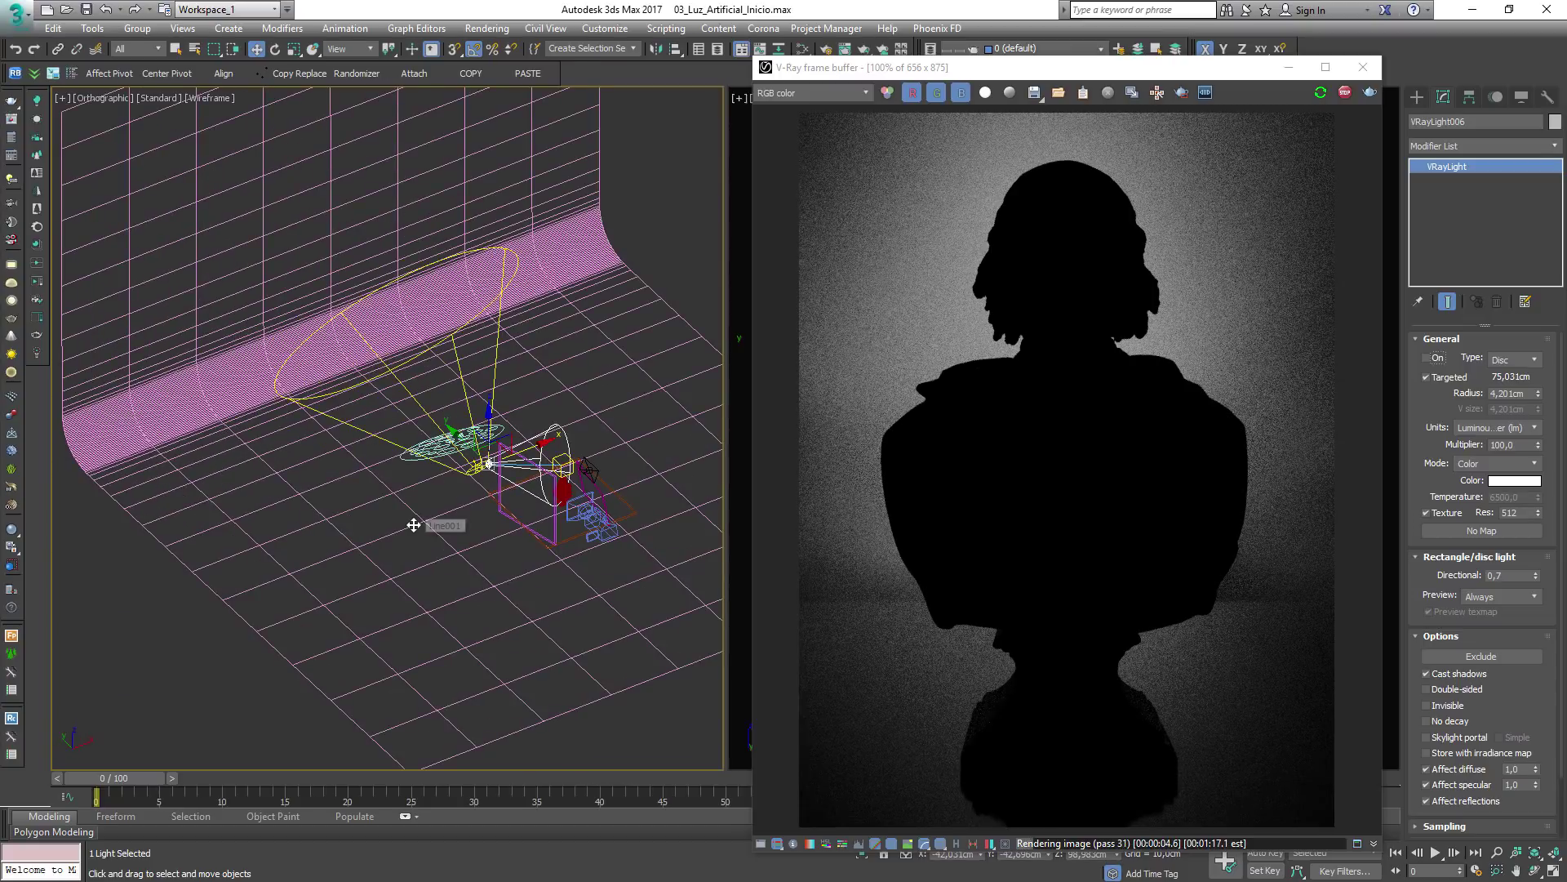
middle_drag(550, 355, 465, 429)
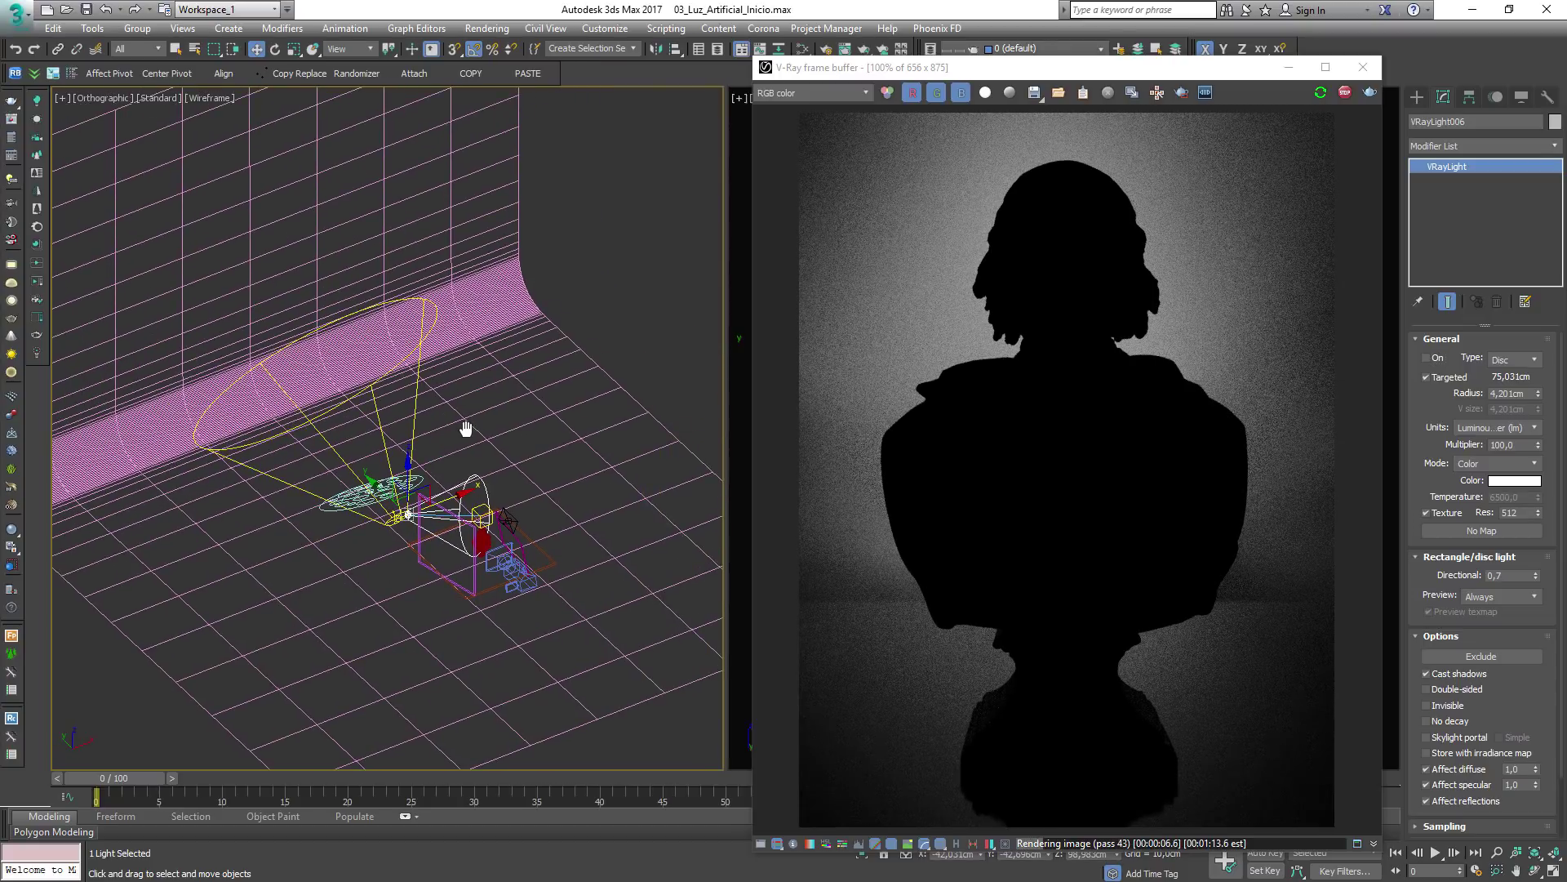
key(t)
scroll(561, 431, up, 6)
scroll(560, 429, down, 3)
middle_drag(556, 132, 550, 282)
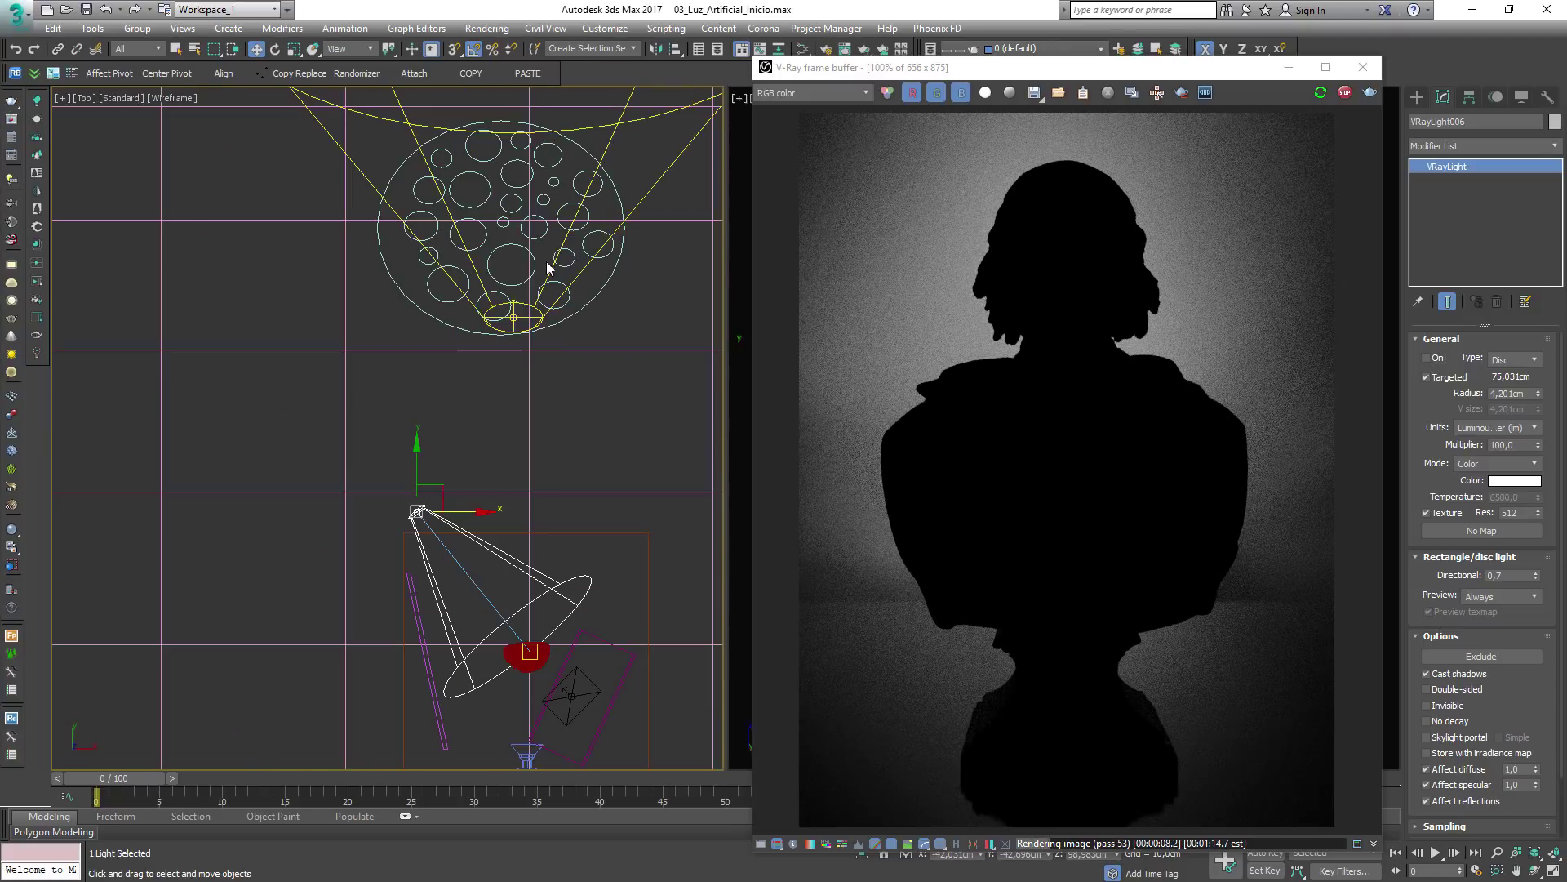
click(516, 318)
click(1426, 358)
Draw a VRayLight plane light beside the snoot mesh in the Top view, about 22.6 cm half-length by 43.3 cm half-width
scroll(217, 335, down, 3)
middle_drag(217, 335, 134, 457)
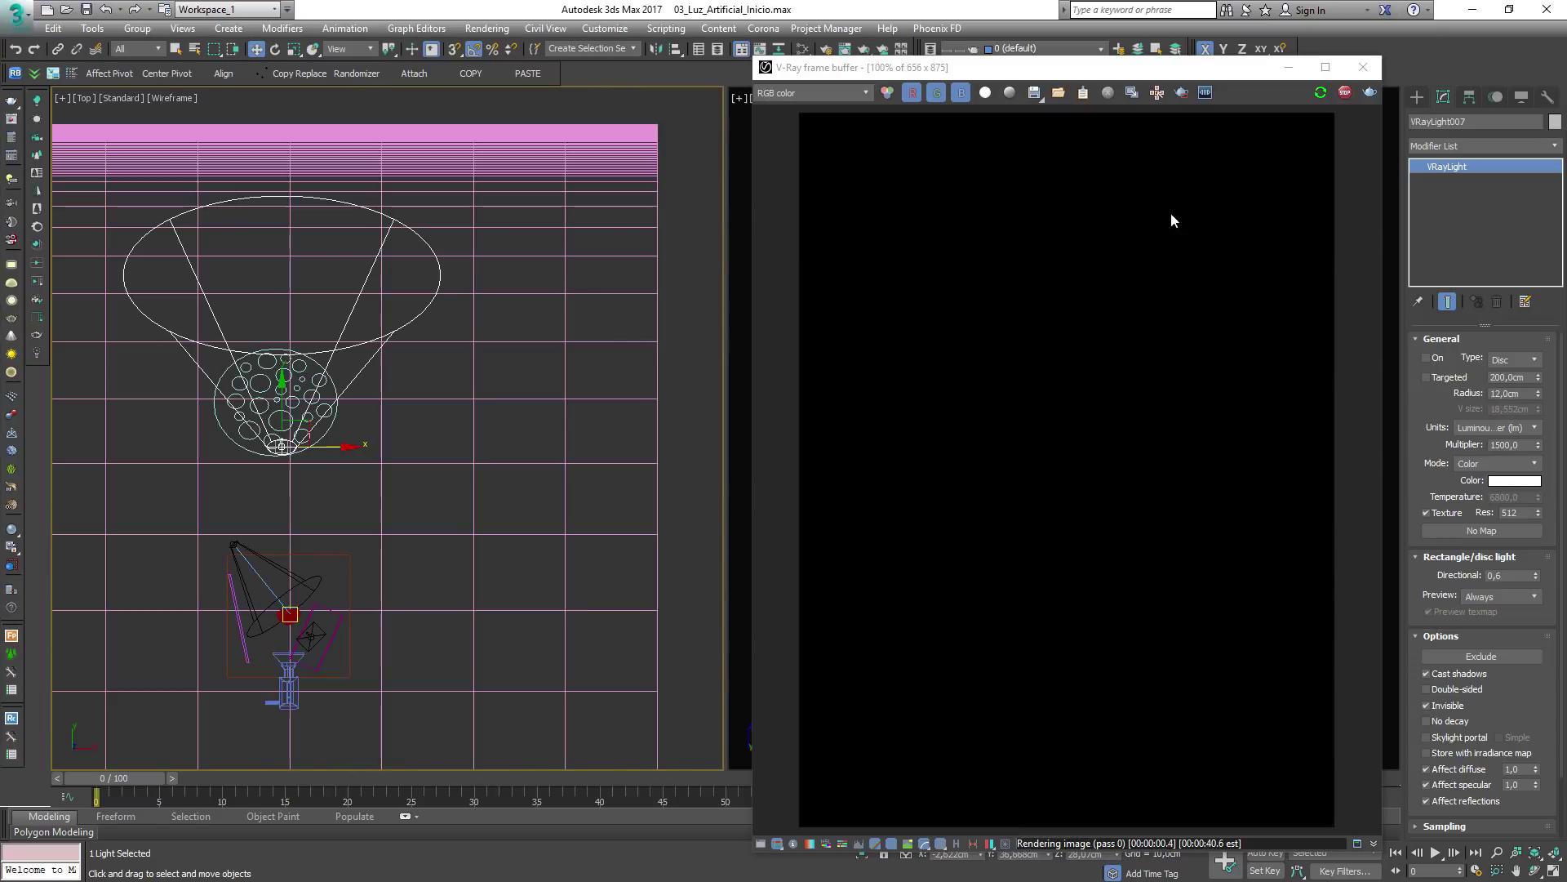
click(1417, 96)
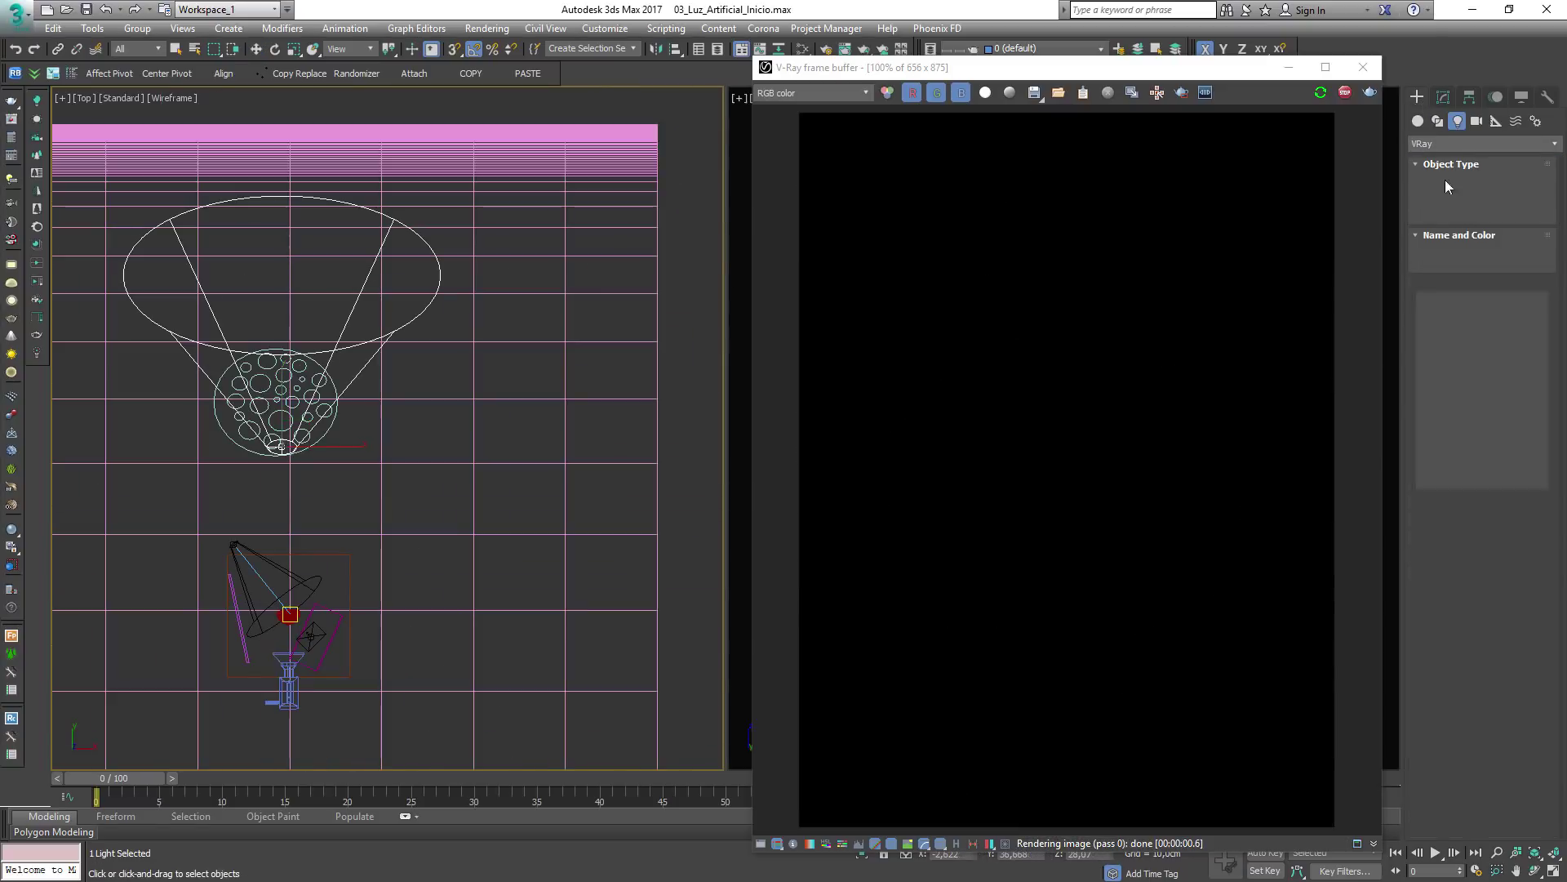
scroll(539, 408, down, 2)
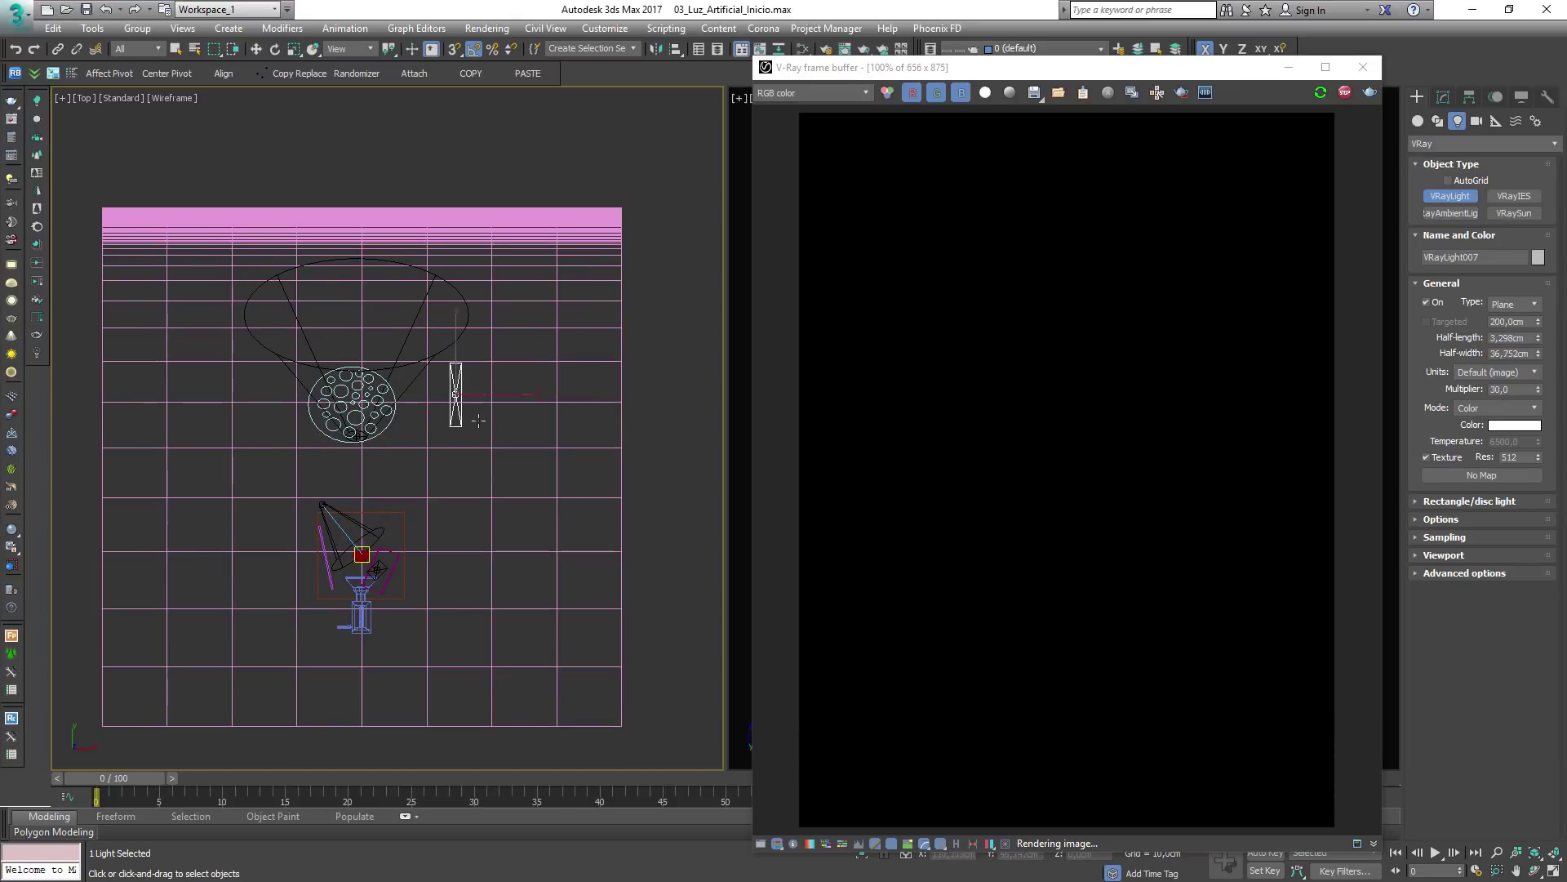
drag(478, 420, 491, 441)
Rotate the new plane light upright so that it faces the backdrop
scroll(475, 386, up, 4)
key(e)
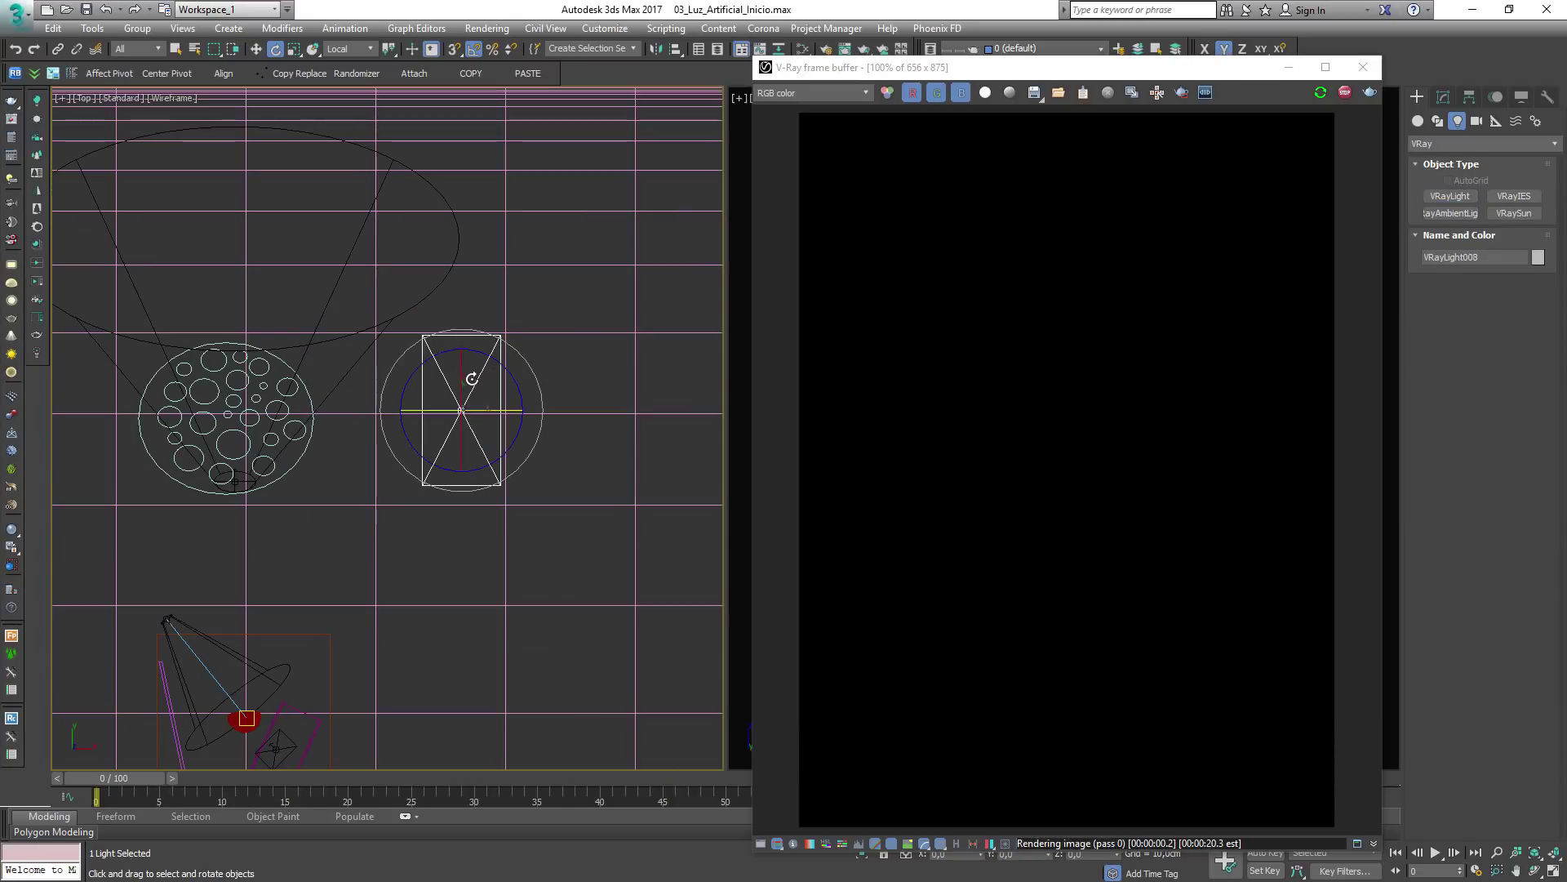
drag(472, 379, 487, 433)
scroll(607, 427, down, 2)
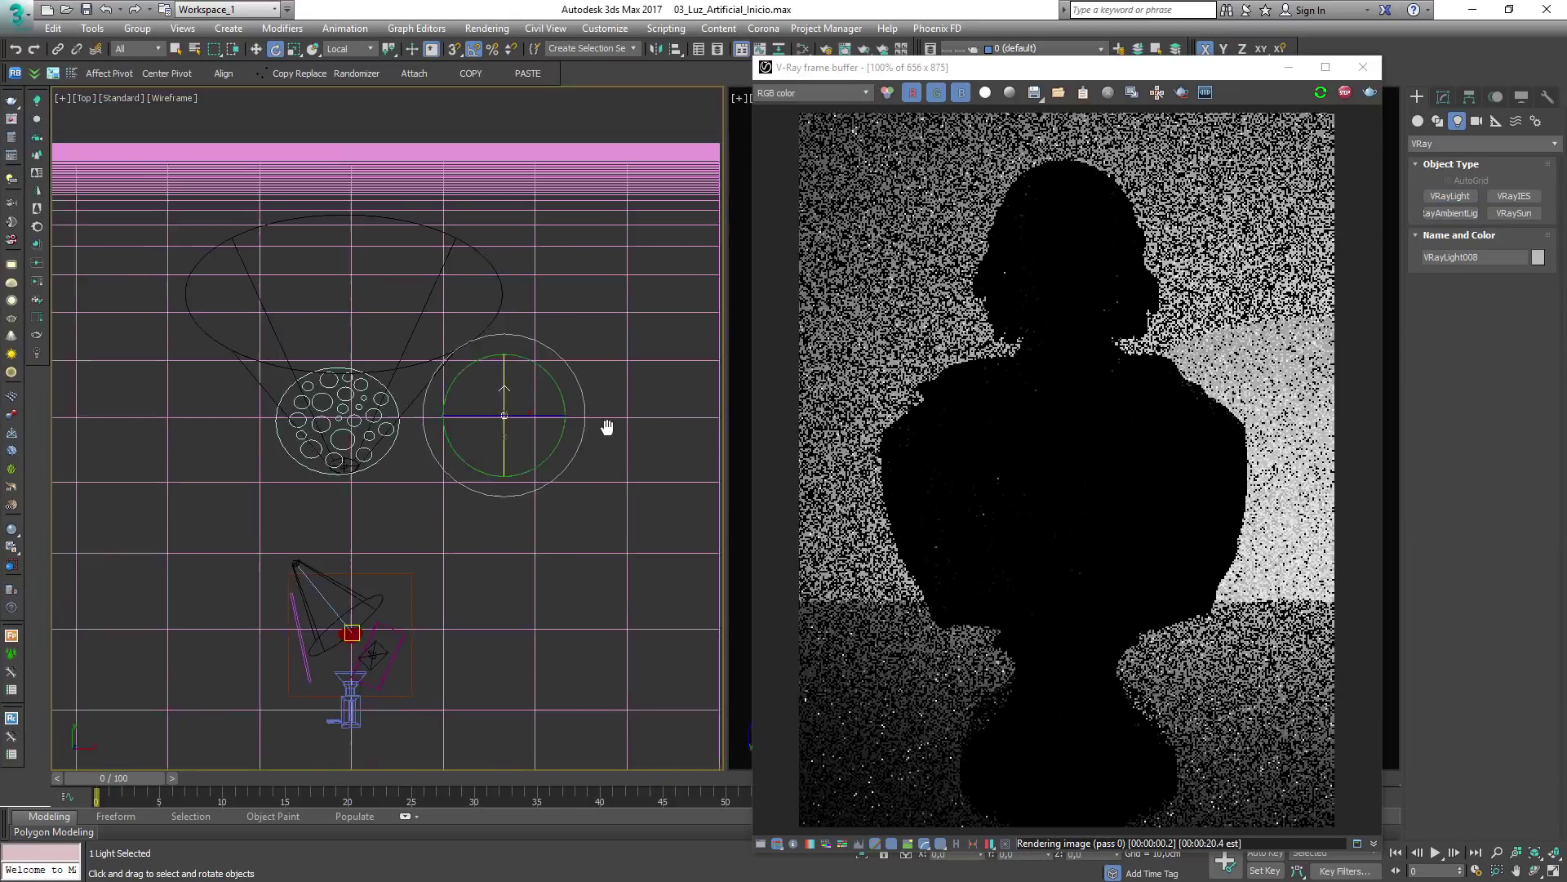
In the Front view, raise the plane light above the floor to around the bust's height
scroll(606, 427, down, 2)
key(f)
key(w)
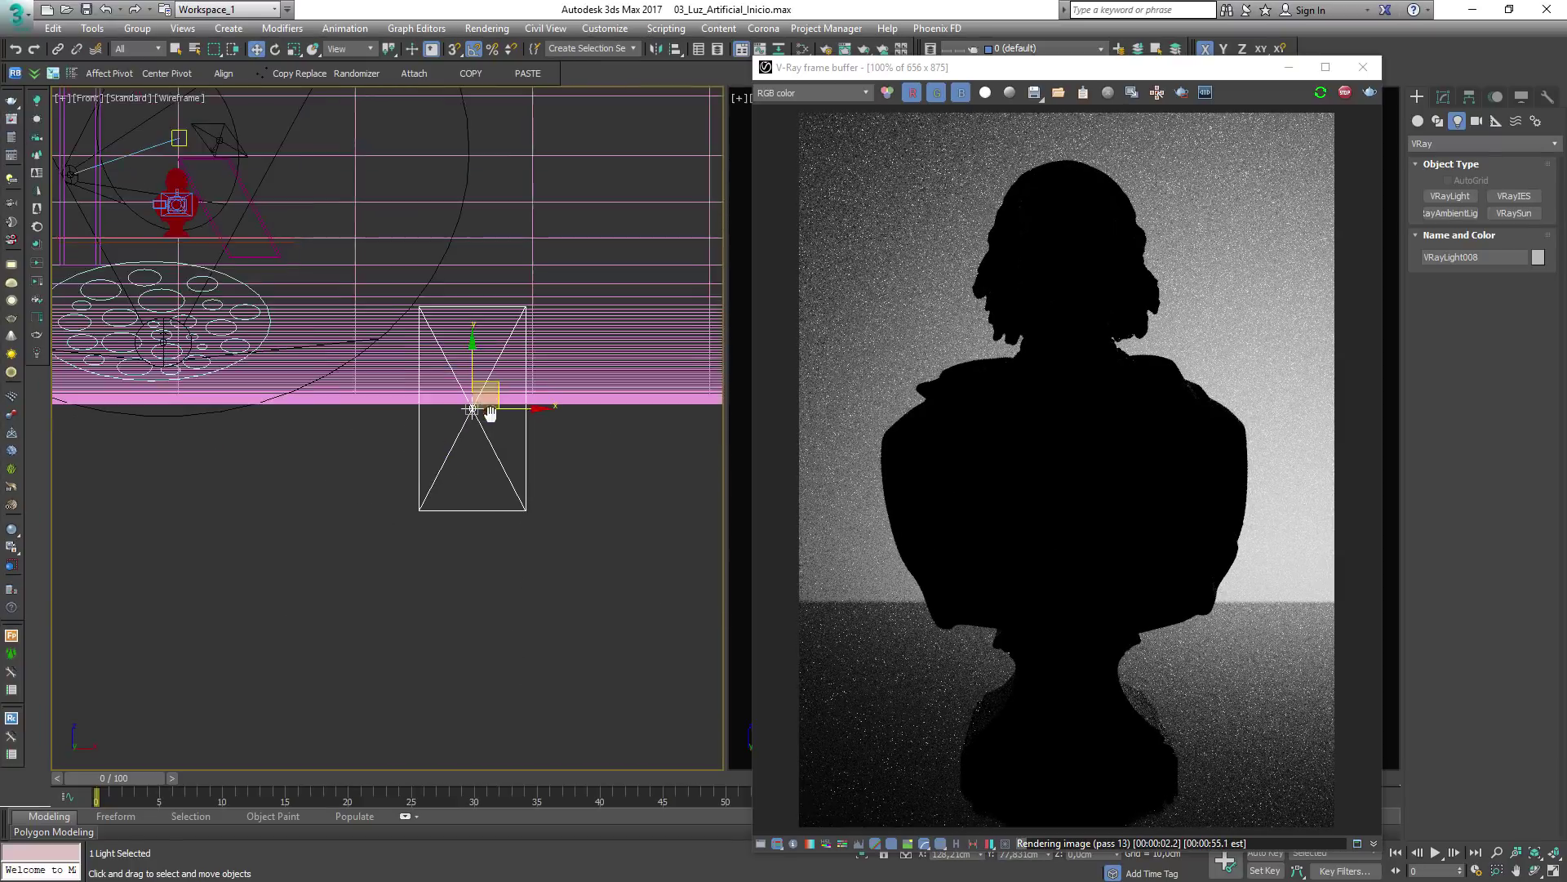
middle_drag(490, 414, 535, 545)
drag(518, 510, 518, 289)
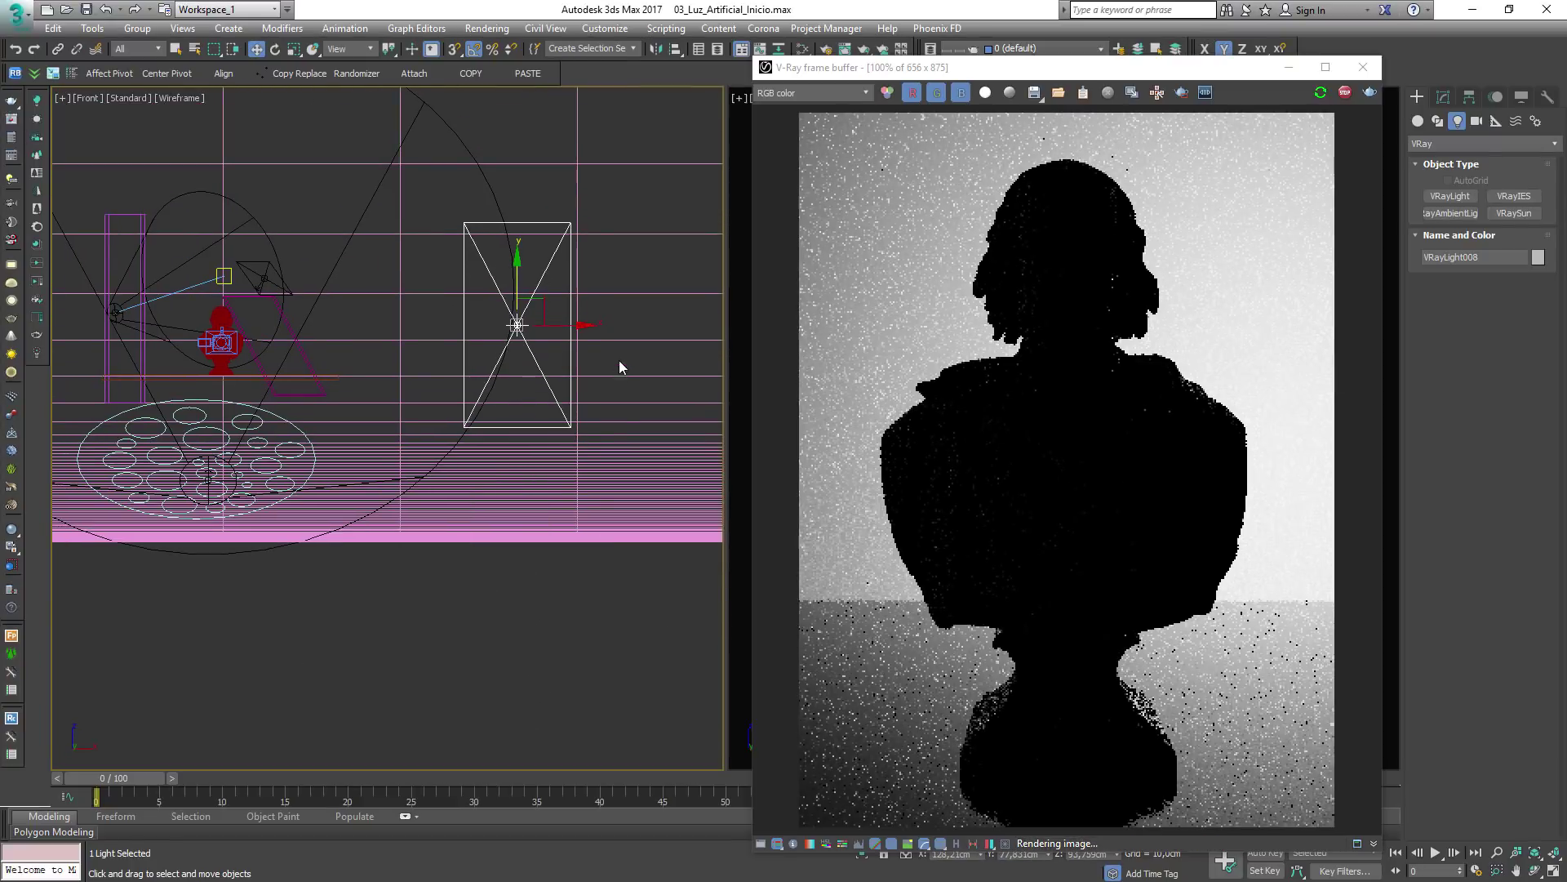
In the Top view, rotate the plane light diagonally toward the middle of the backdrop
key(t)
key(e)
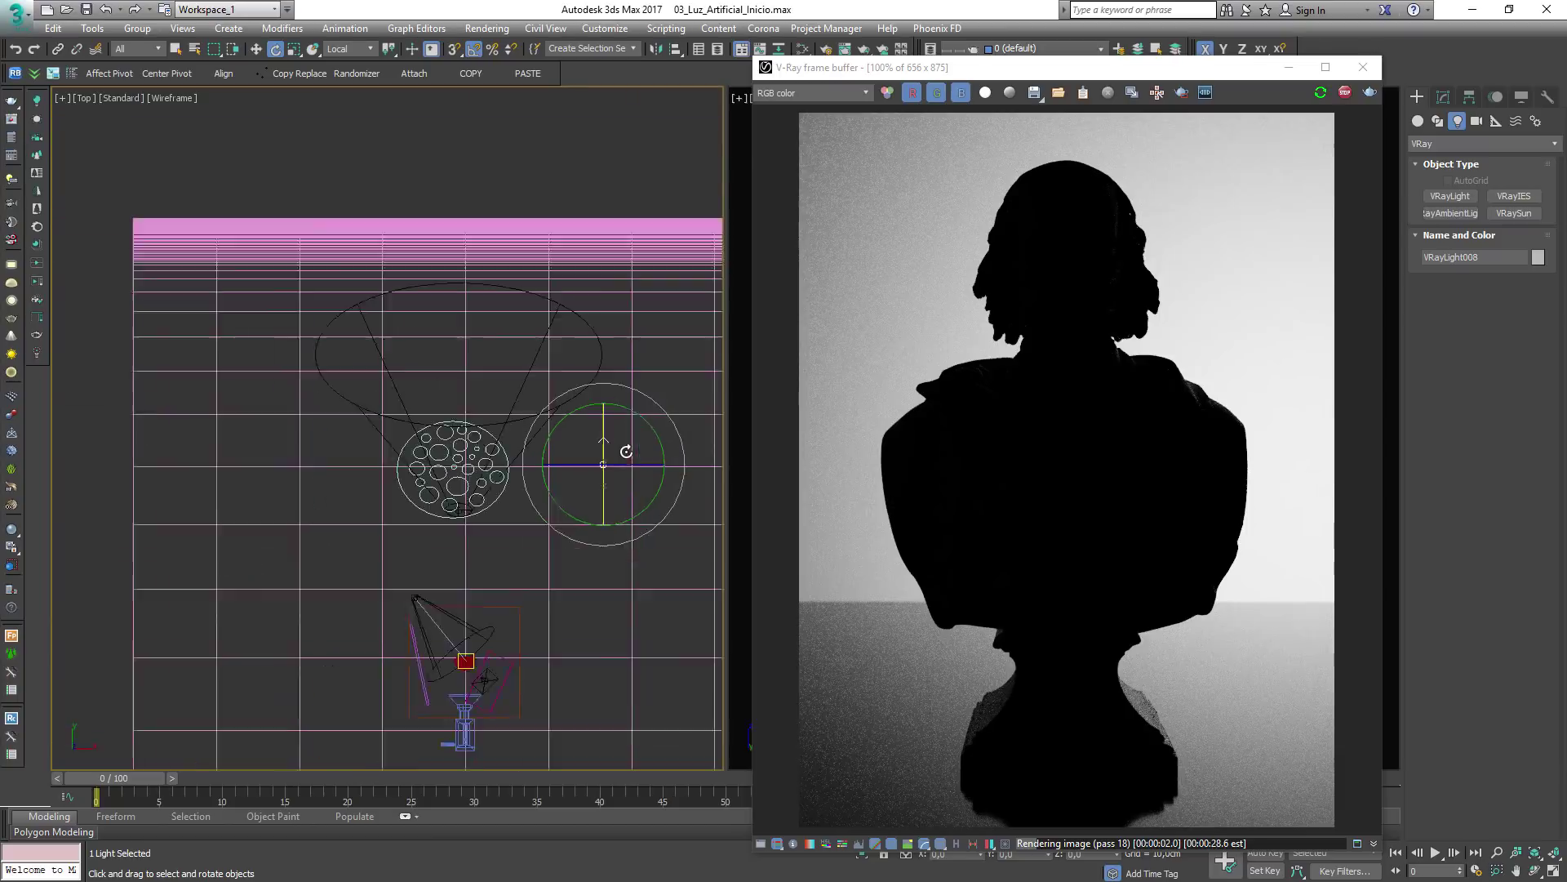
scroll(626, 451, down, 2)
drag(627, 452, 662, 410)
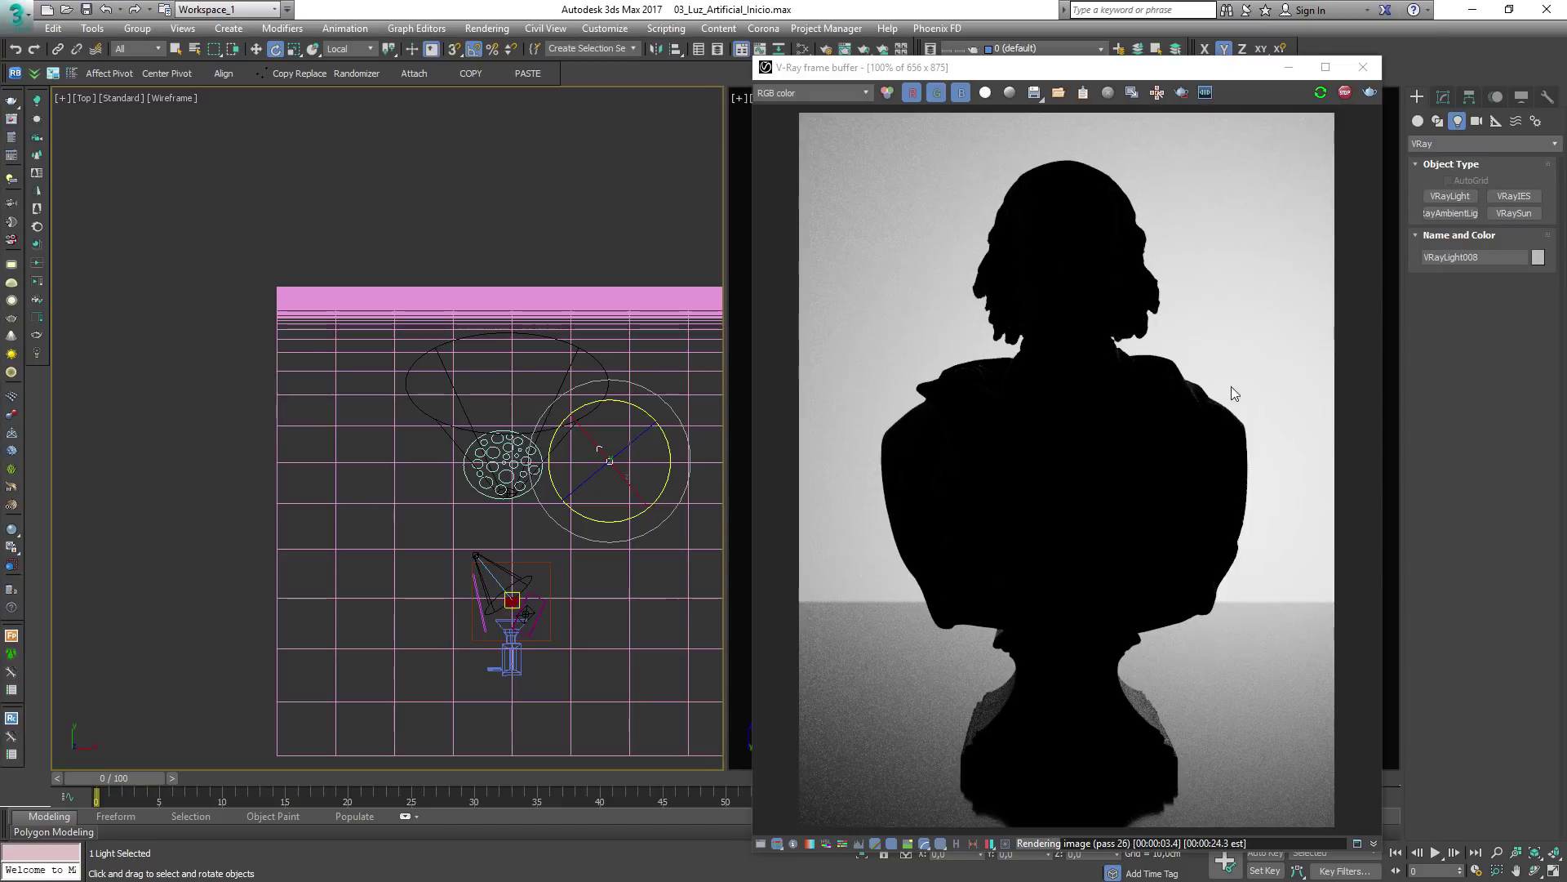
Set the plane light's directional value to 0.4
click(1444, 98)
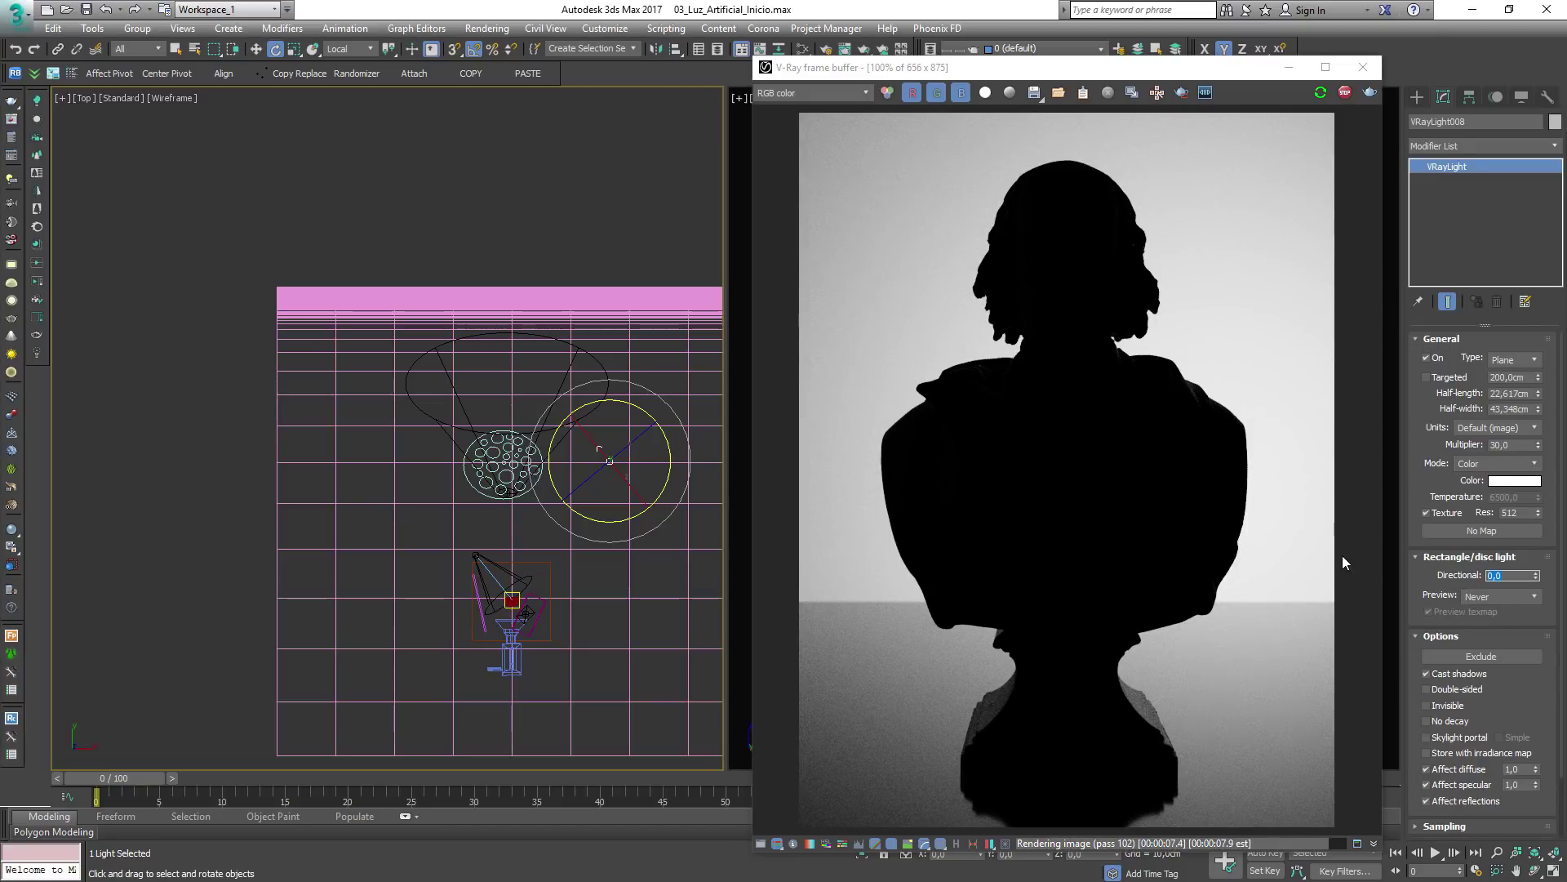
text(4)
key(Return)
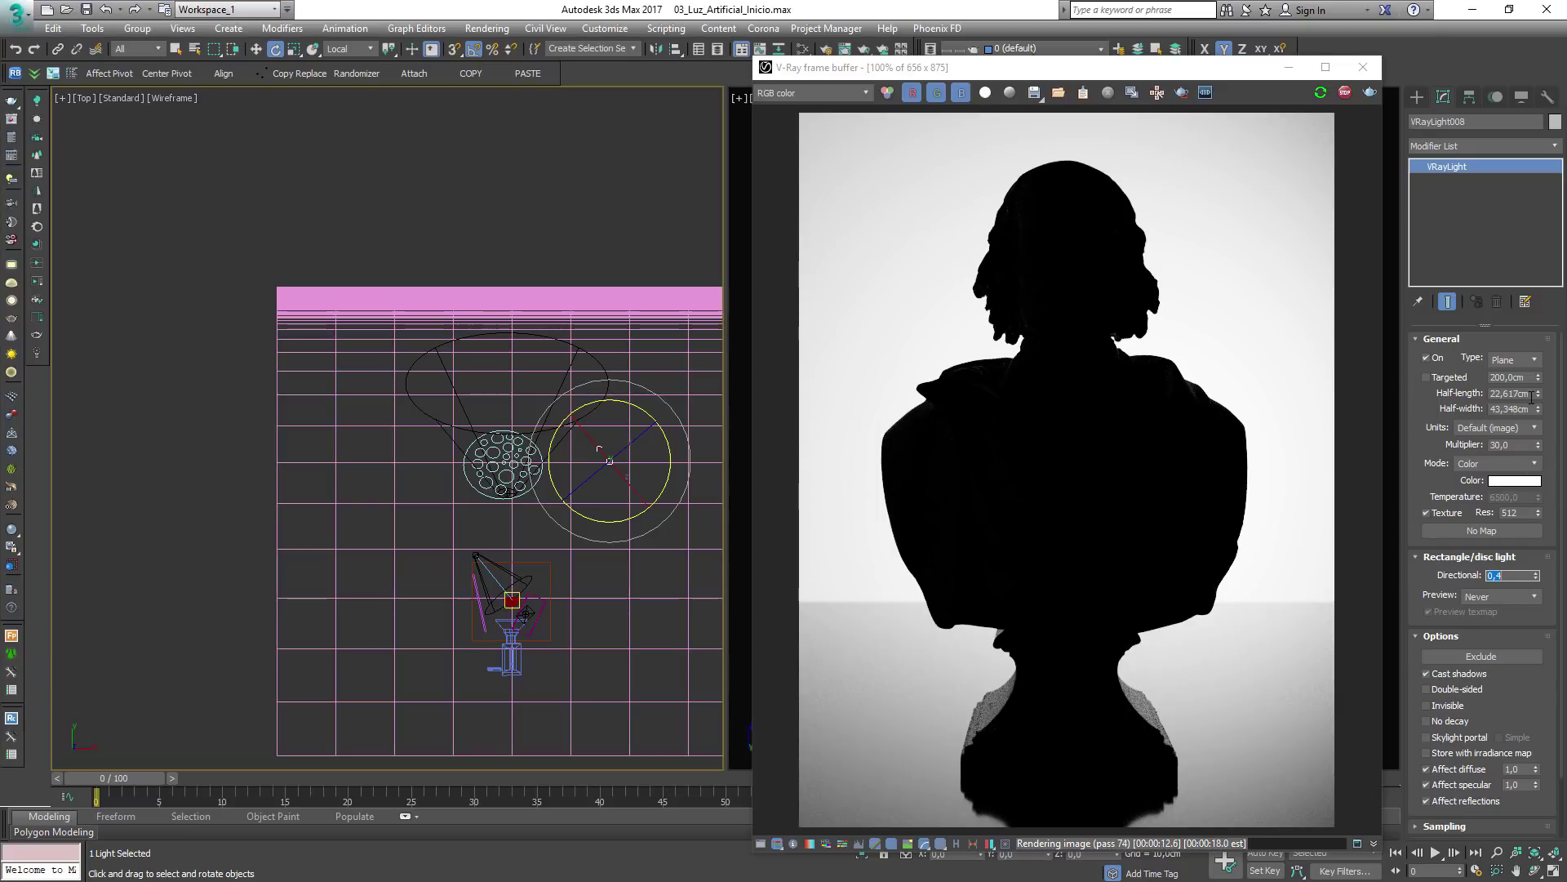
Try the plane light closer to the backdrop, and return it to its former distance
middle_drag(540, 478, 542, 502)
key(w)
drag(624, 454, 624, 392)
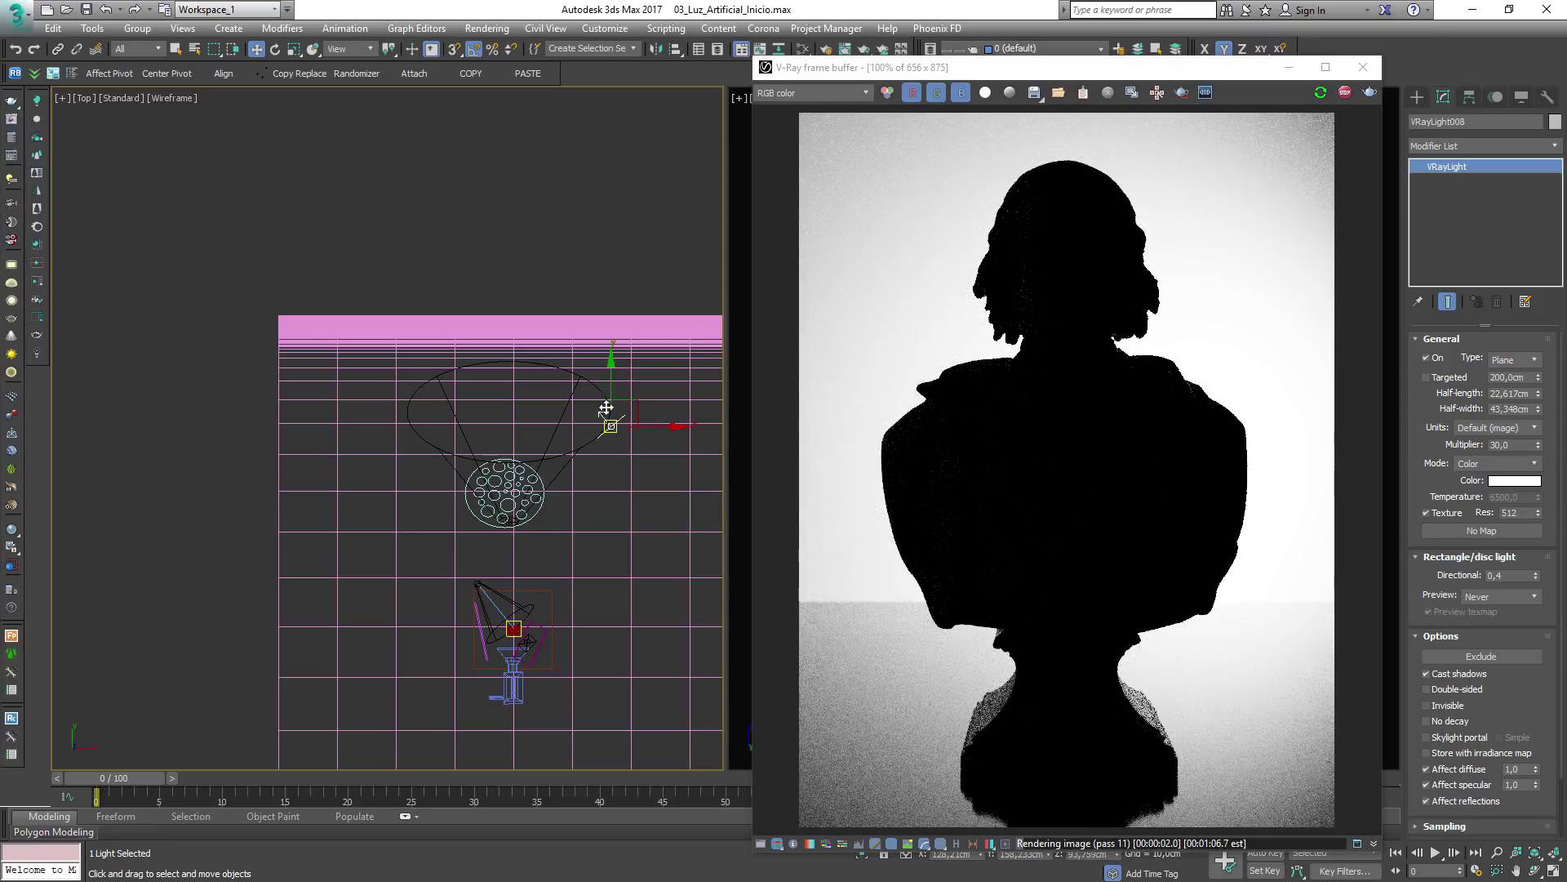
drag(606, 408, 606, 471)
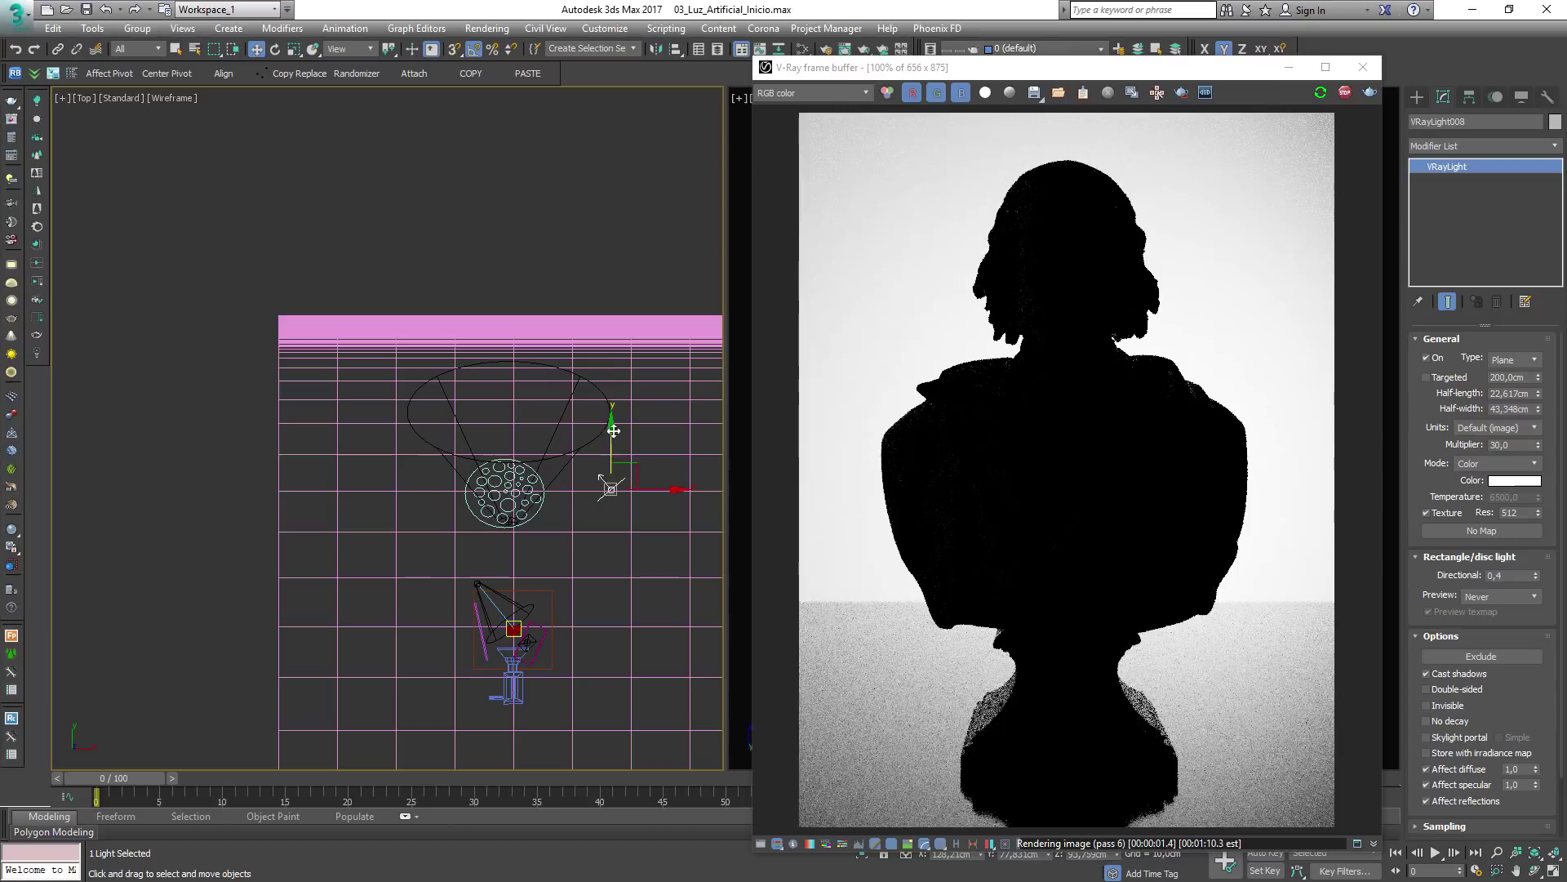
Raise the plane light slightly in an orthographic view and set its multiplier to 150
alt+middle_drag(672, 532, 636, 400)
drag(612, 408, 613, 384)
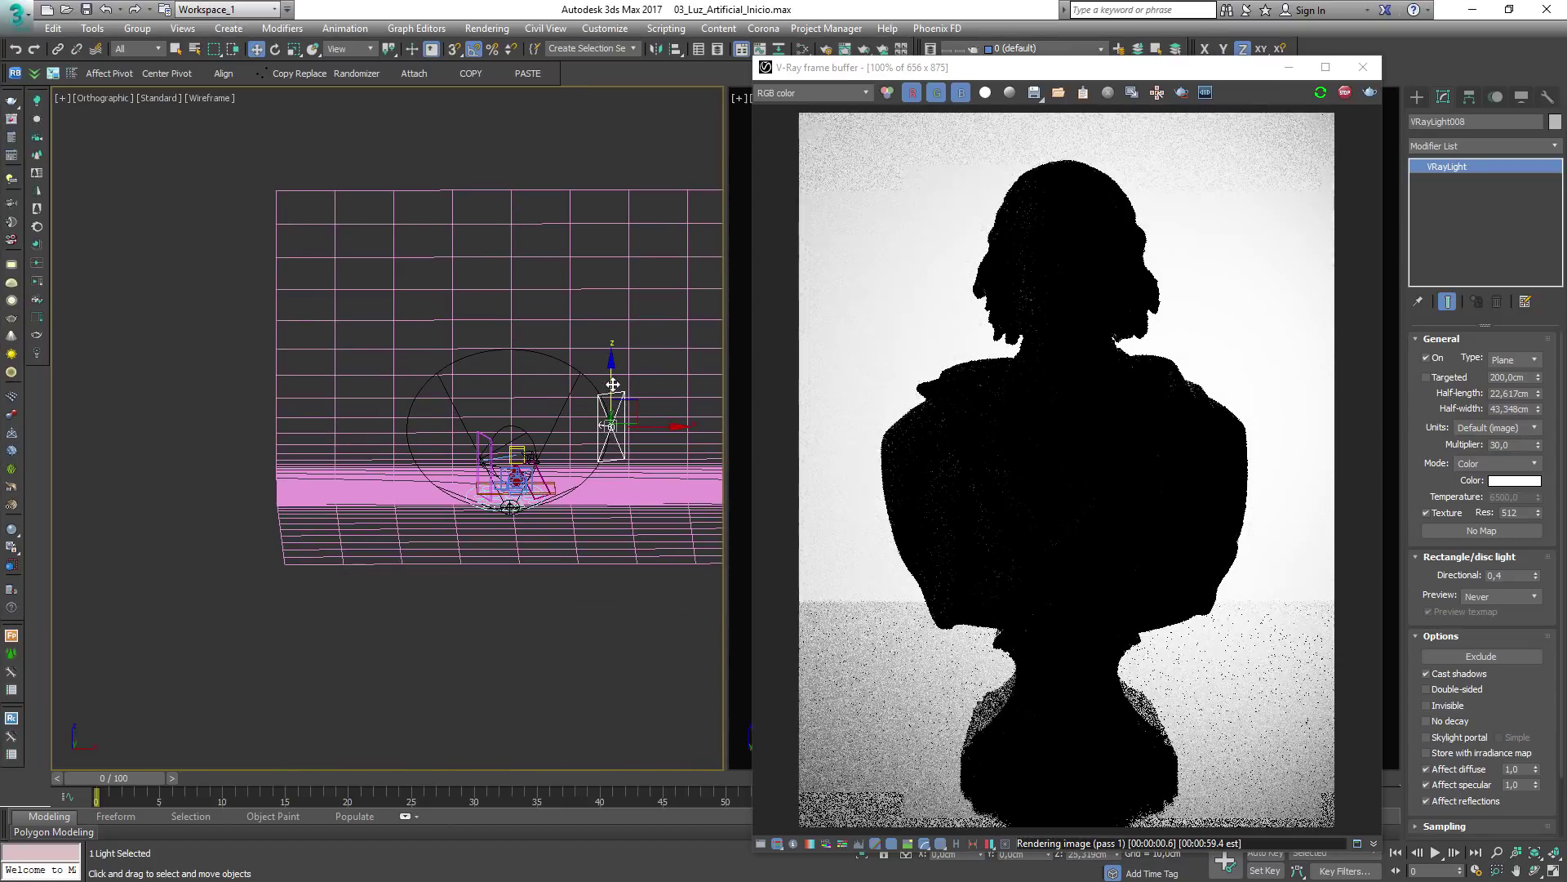
double_click(1511, 444)
text(150)
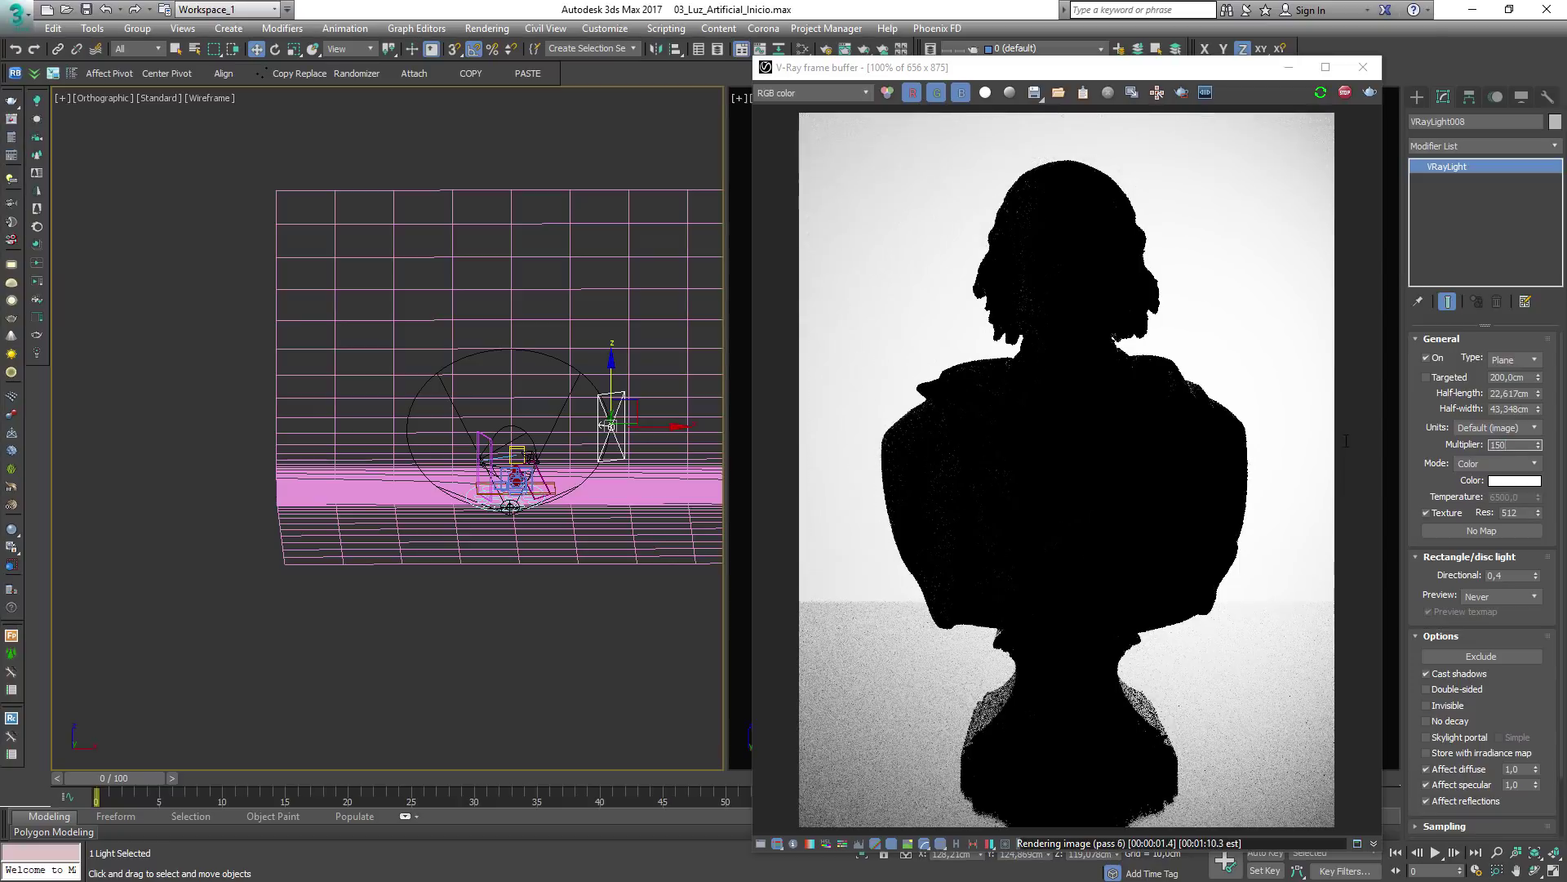
key(Return)
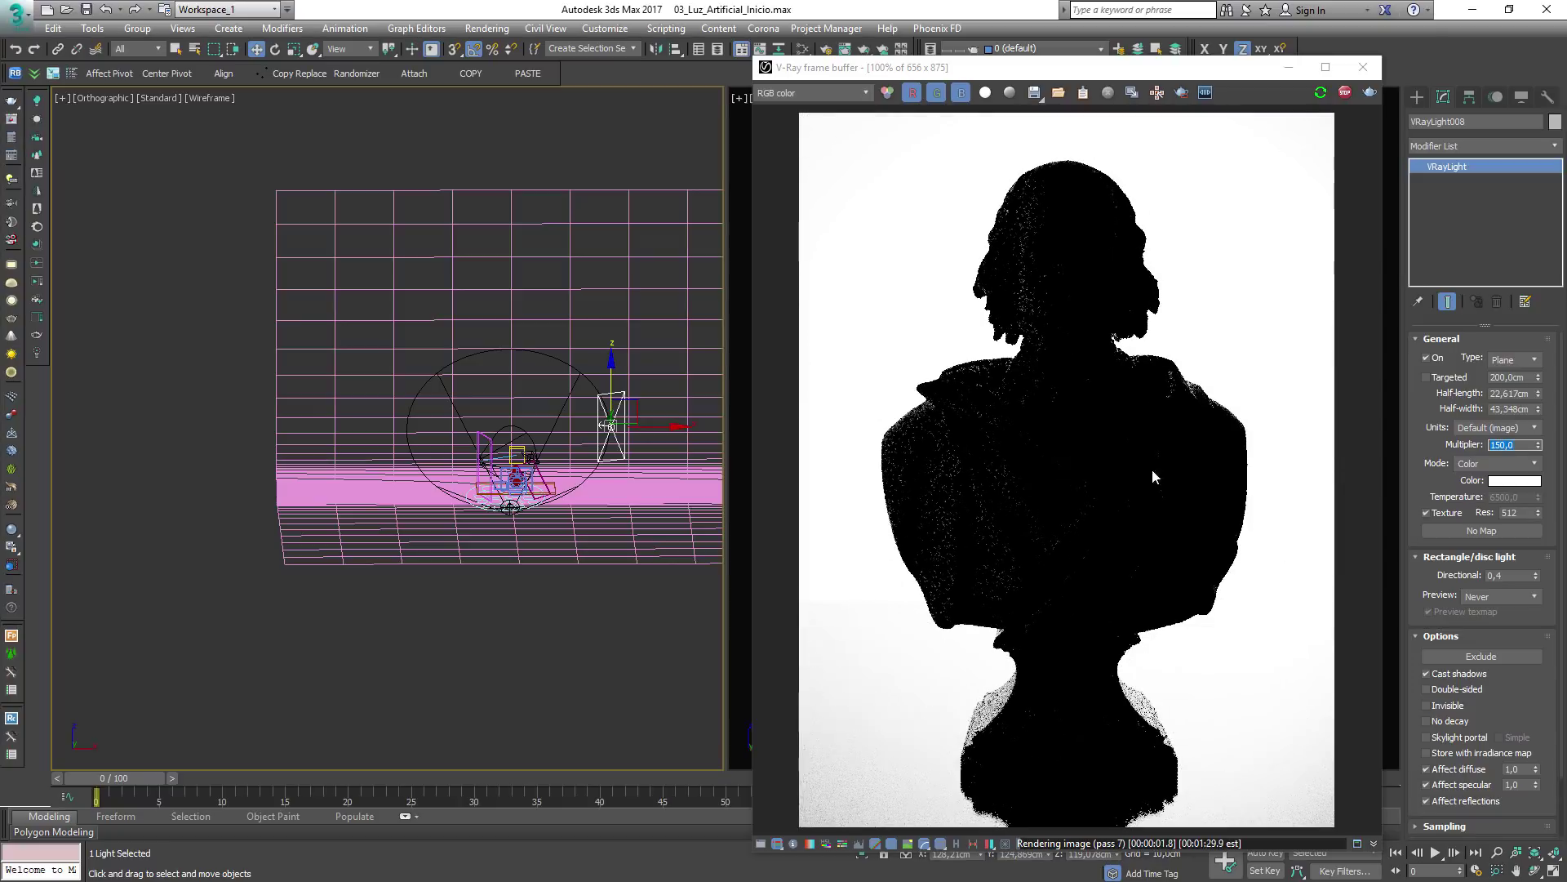
In the Top view, clone the plane light as an instance on the snoot mesh's opposite side and mirror it about X without cloning
scroll(1199, 654, down, 1)
scroll(1221, 526, up, 1)
middle_drag(536, 501, 466, 531)
key(t)
key(z)
scroll(585, 465, down, 5)
key(e)
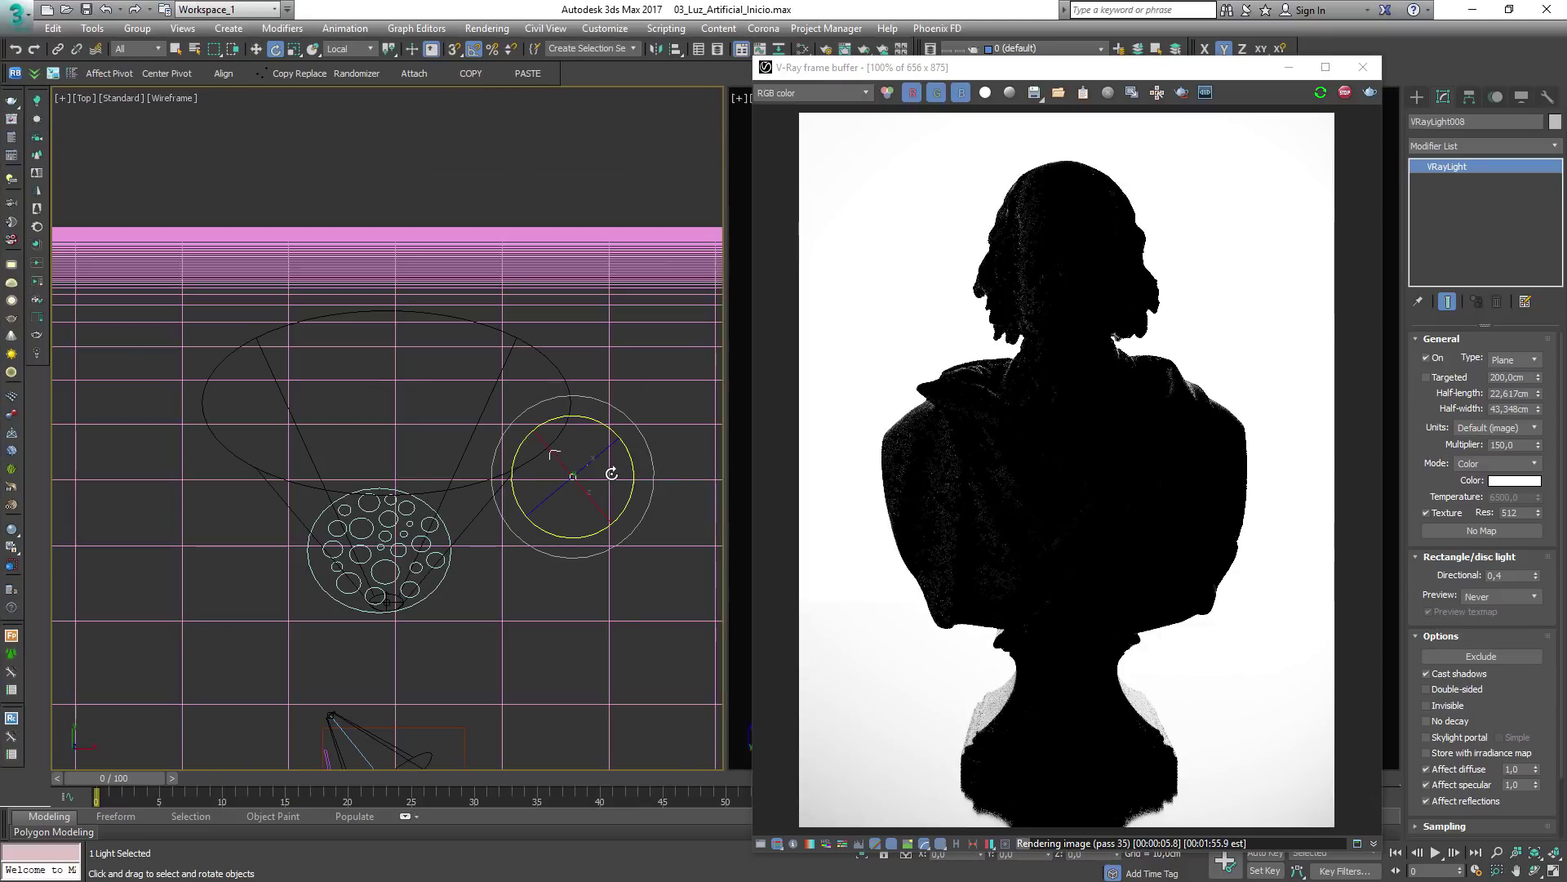
key(w)
mouse_move(625, 488)
shift+mouse_down()
mouse_move(199, 497)
mouse_move(210, 490)
shift+mouse_up()
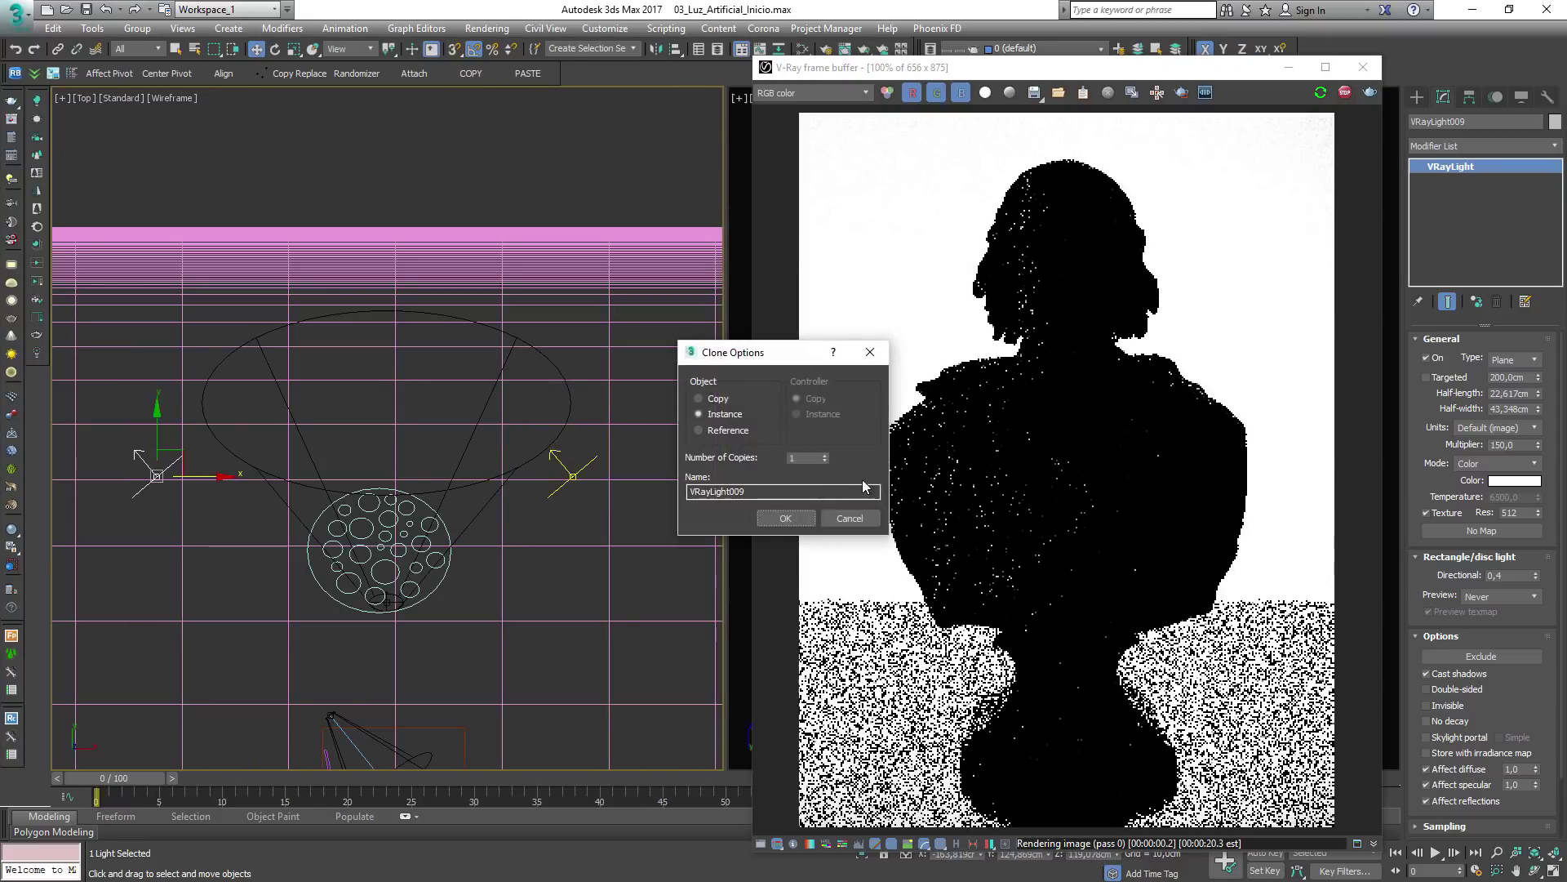
click(785, 518)
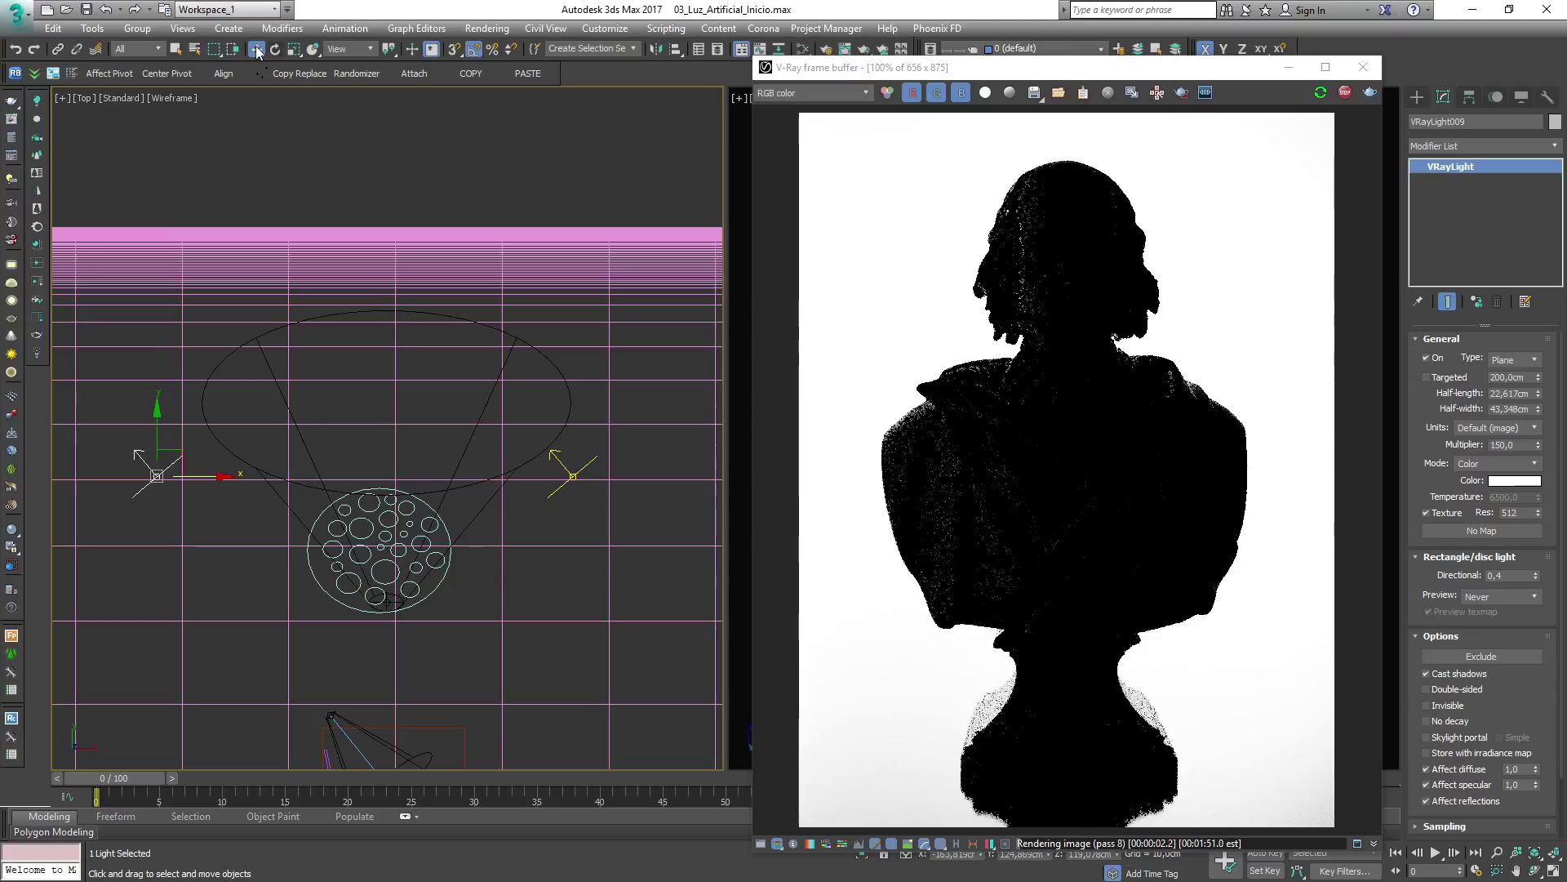
click(656, 49)
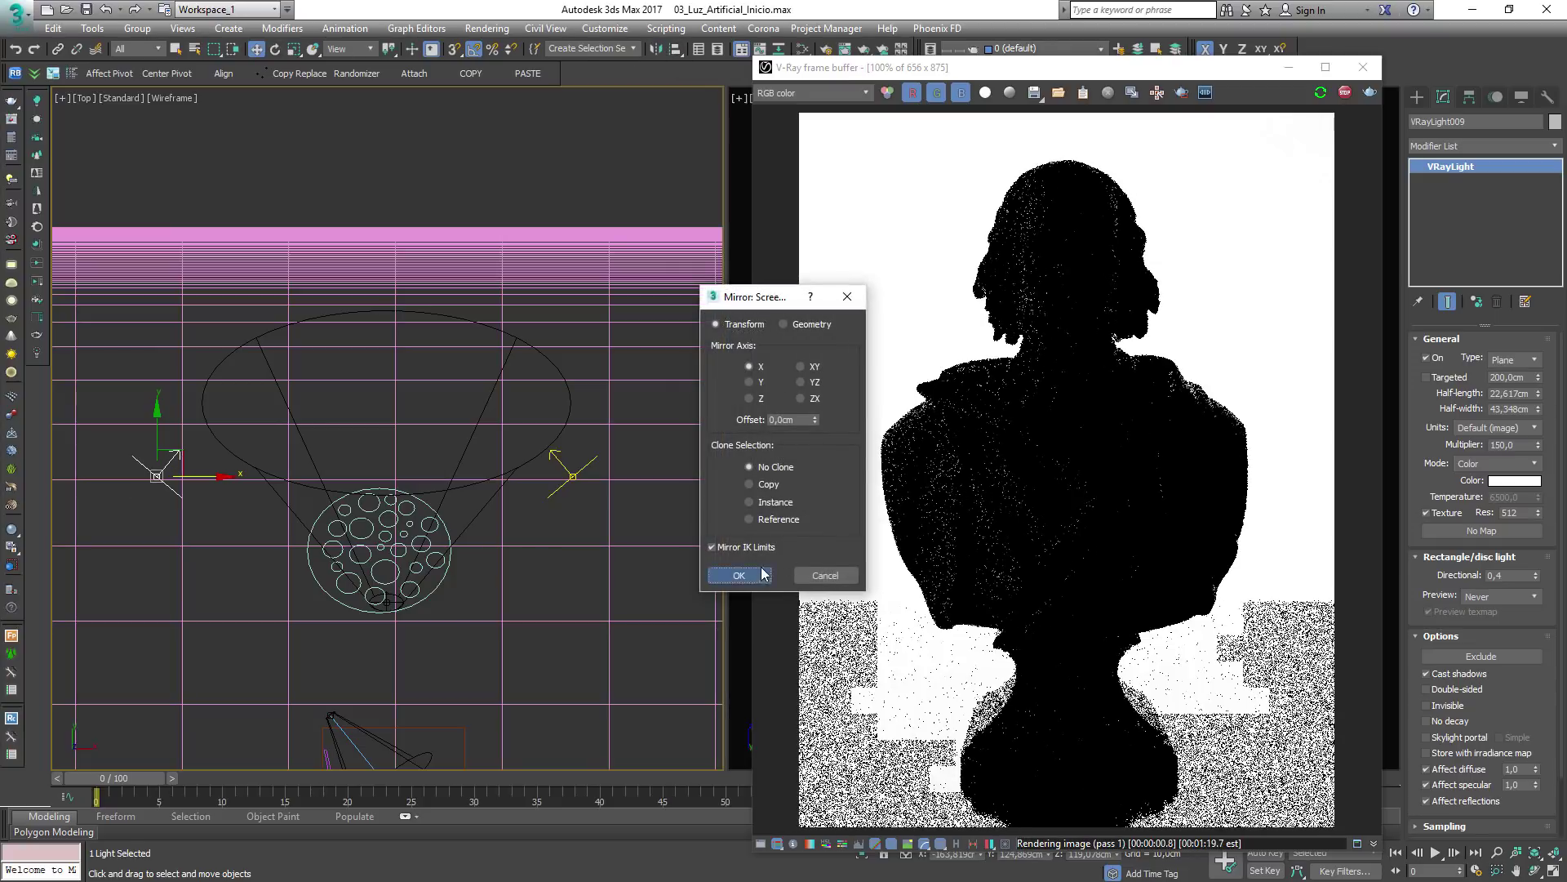
click(763, 574)
Set the instanced lights' preview to Always and shift both along X to centre them on the backdrop
click(1473, 599)
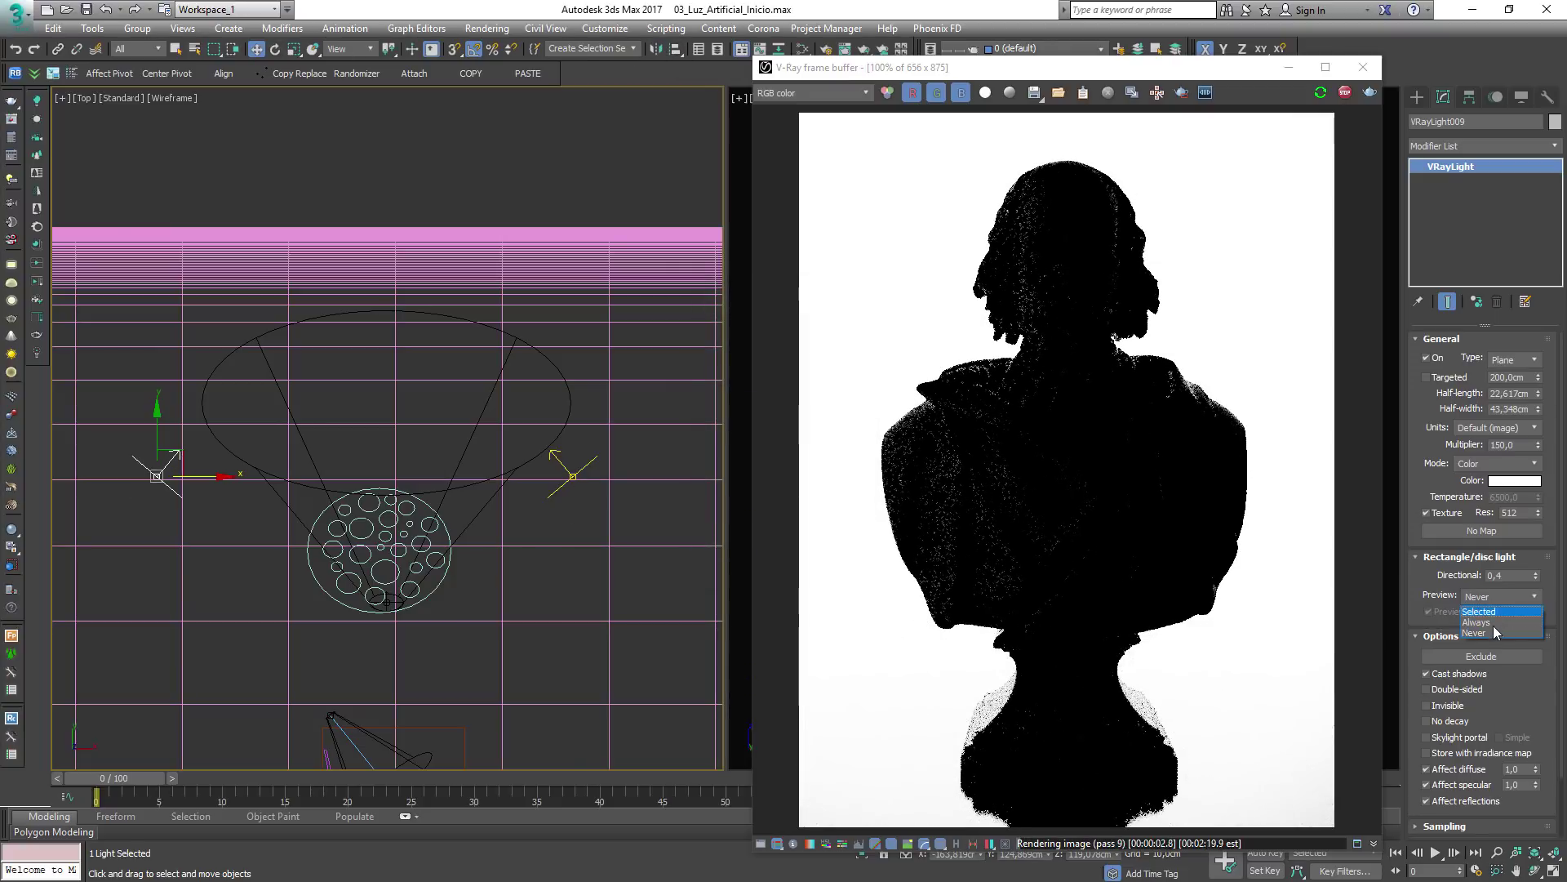
click(1488, 623)
ctrl+click(572, 474)
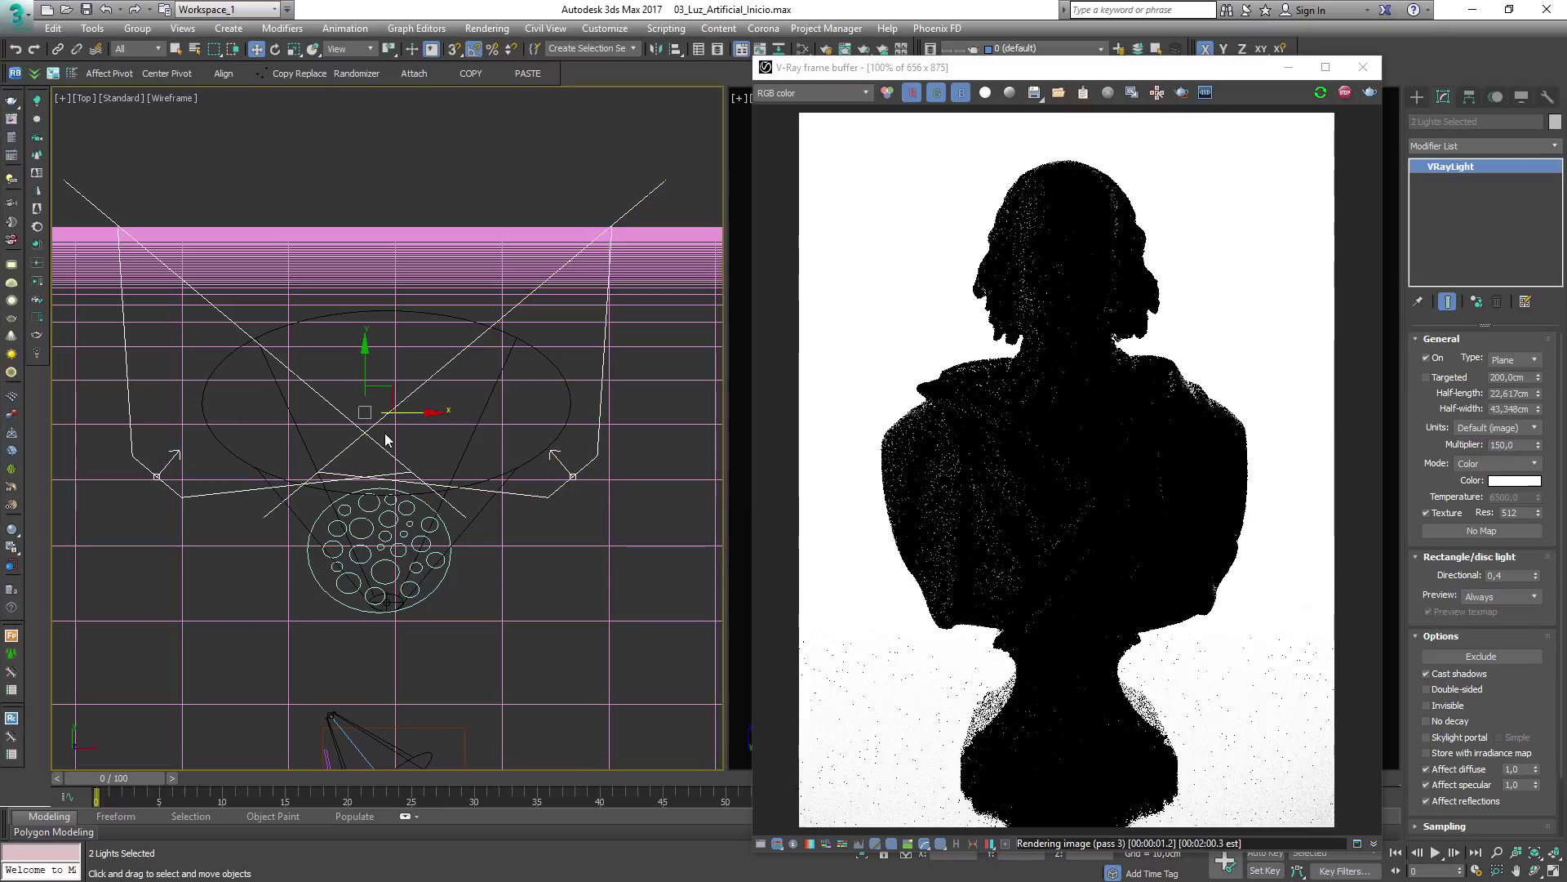
drag(429, 413, 459, 412)
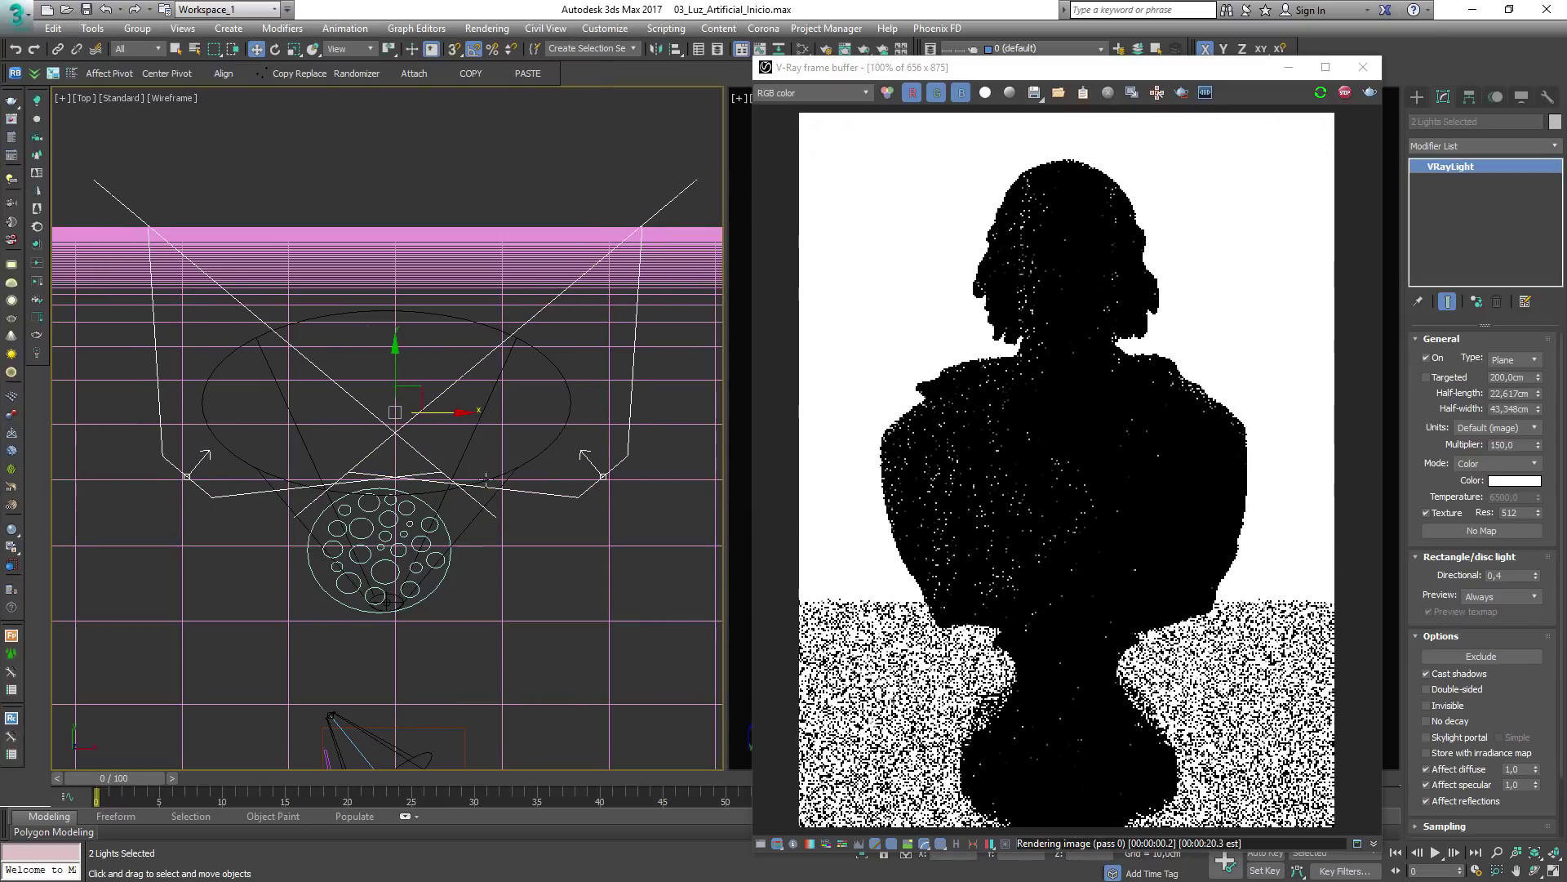
Select the plane light VRayLight005 near the bust and turn it on
scroll(486, 480, down, 3)
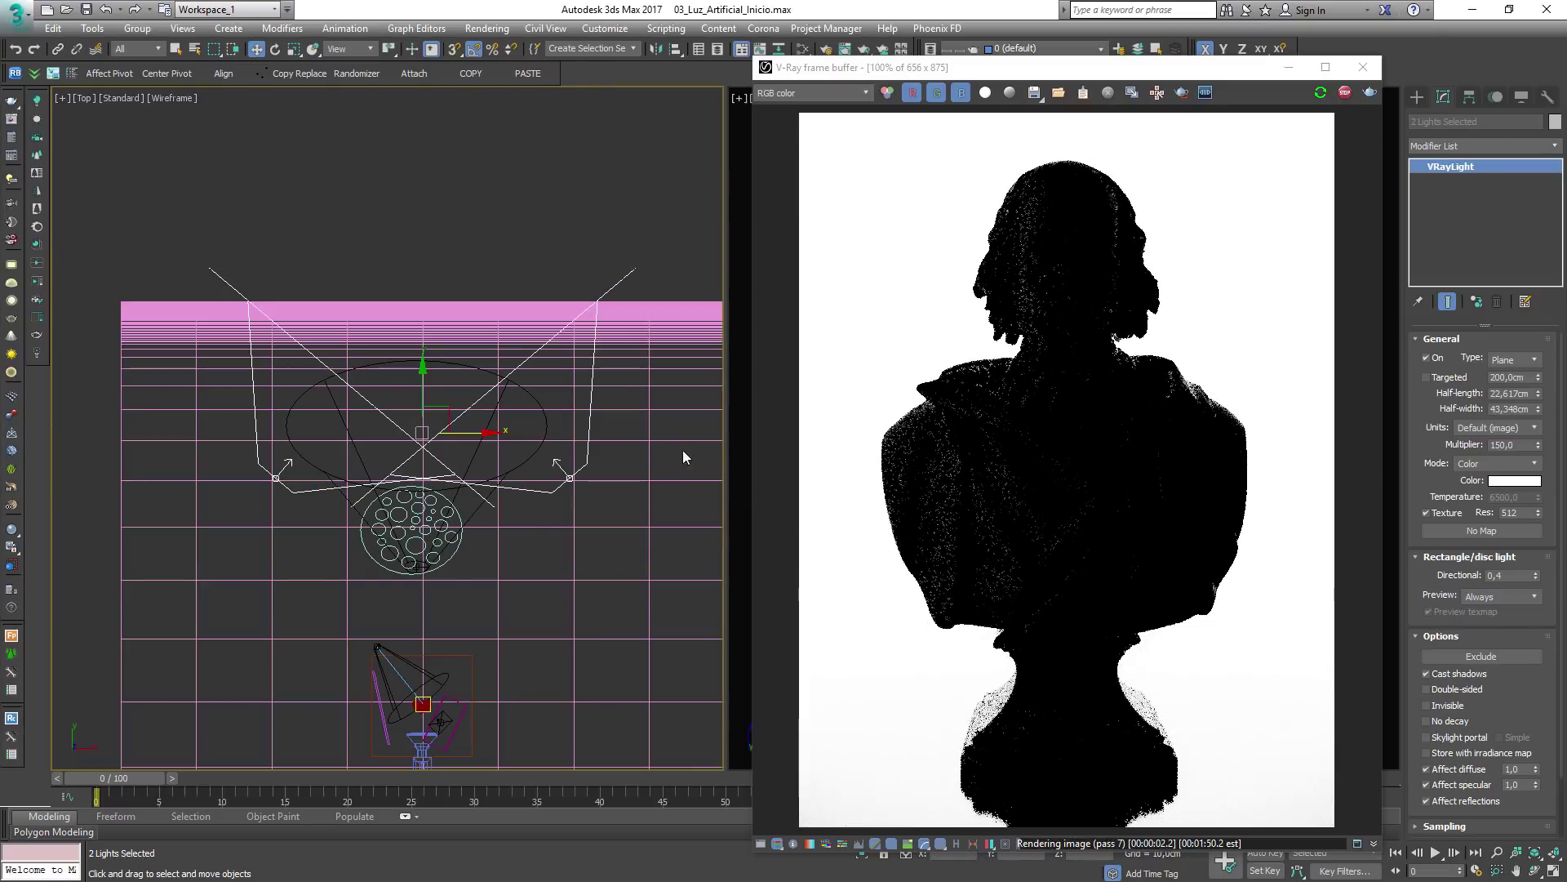
alt+middle_drag(682, 457, 825, 510)
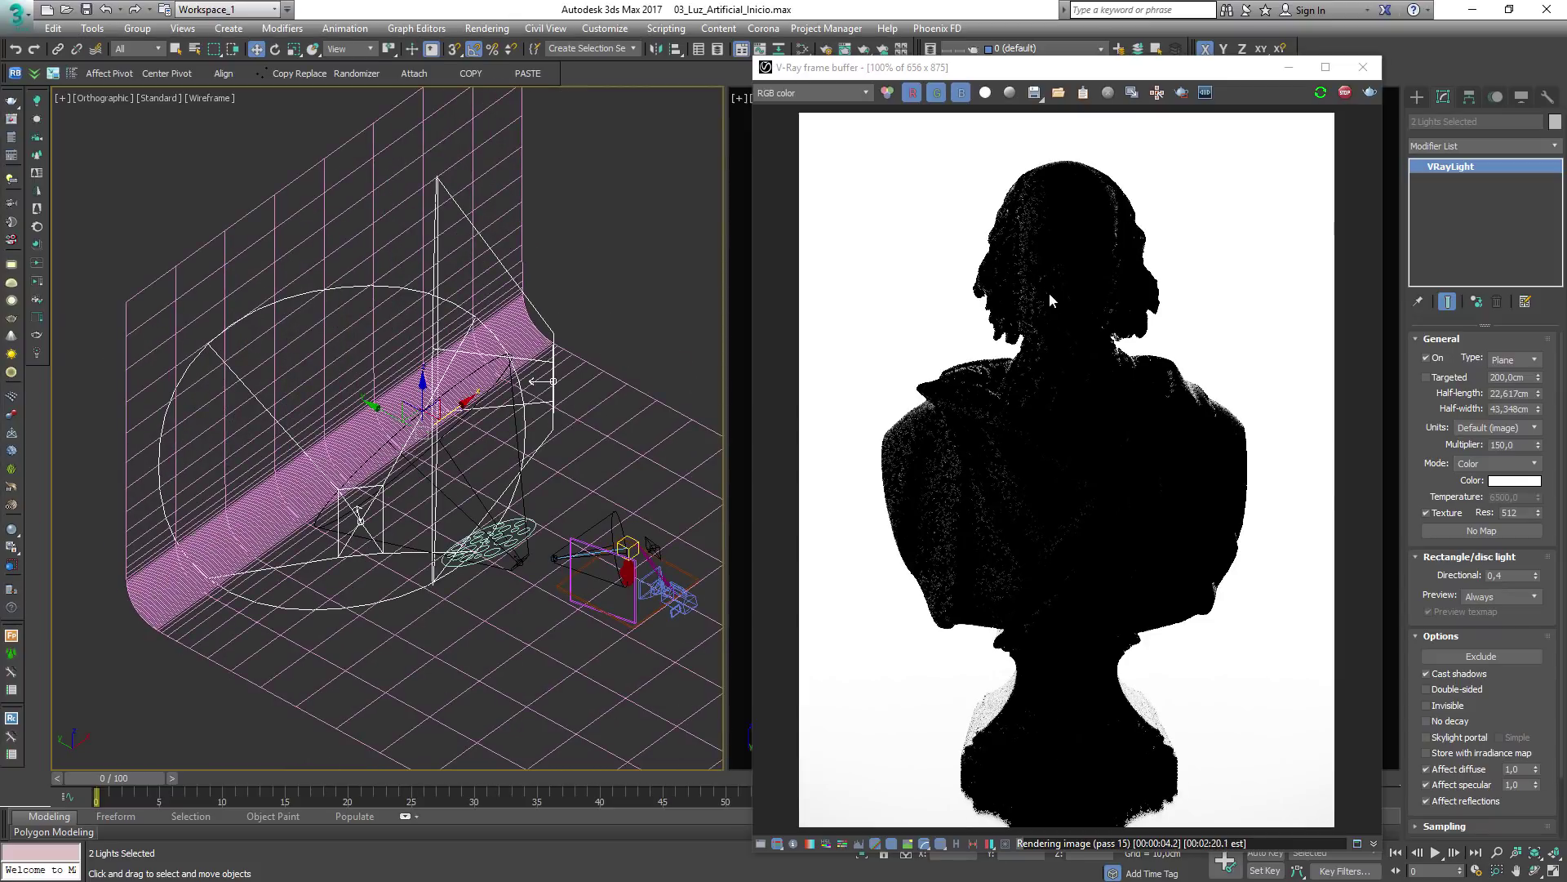
middle_drag(580, 532, 188, 490)
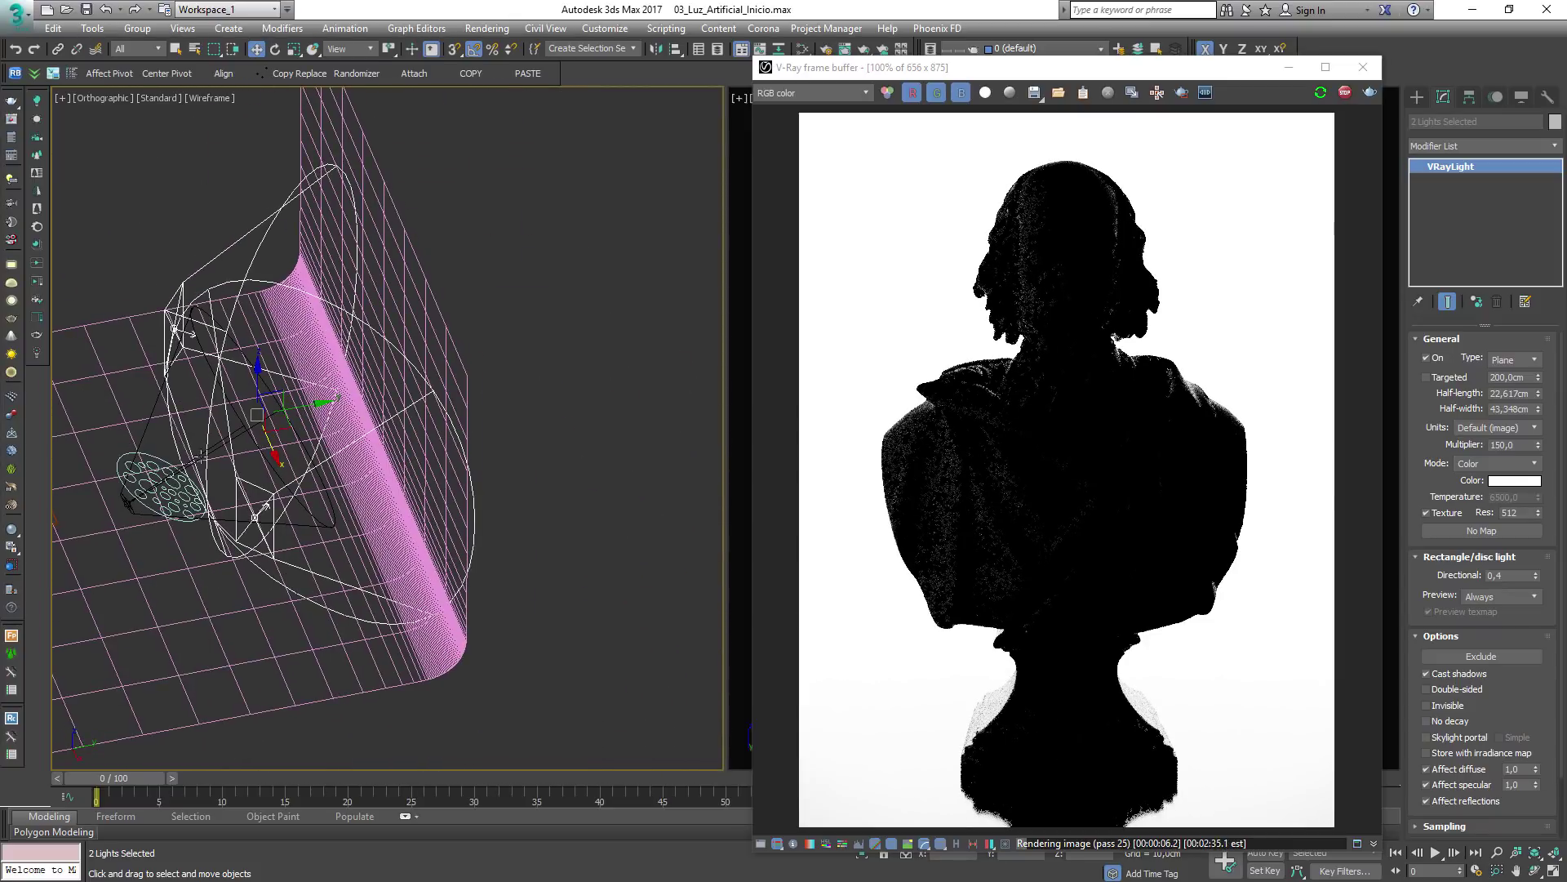
middle_drag(98, 453, 458, 421)
scroll(367, 419, up, 3)
scroll(368, 420, up, 2)
click(341, 371)
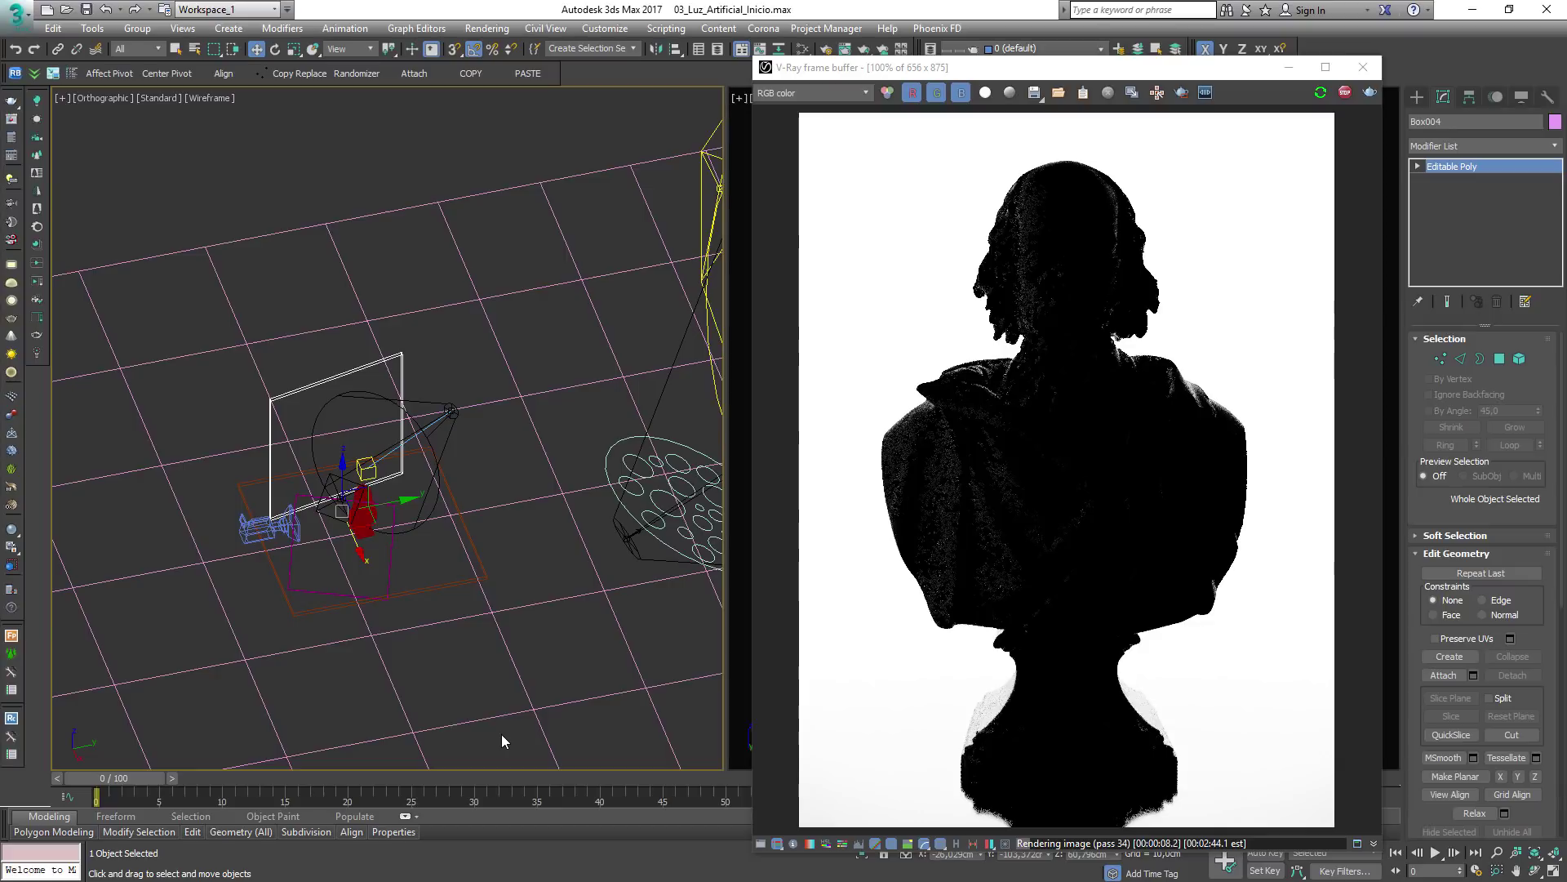
alt+middle_drag(409, 504, 500, 484)
alt+middle_drag(385, 584, 473, 576)
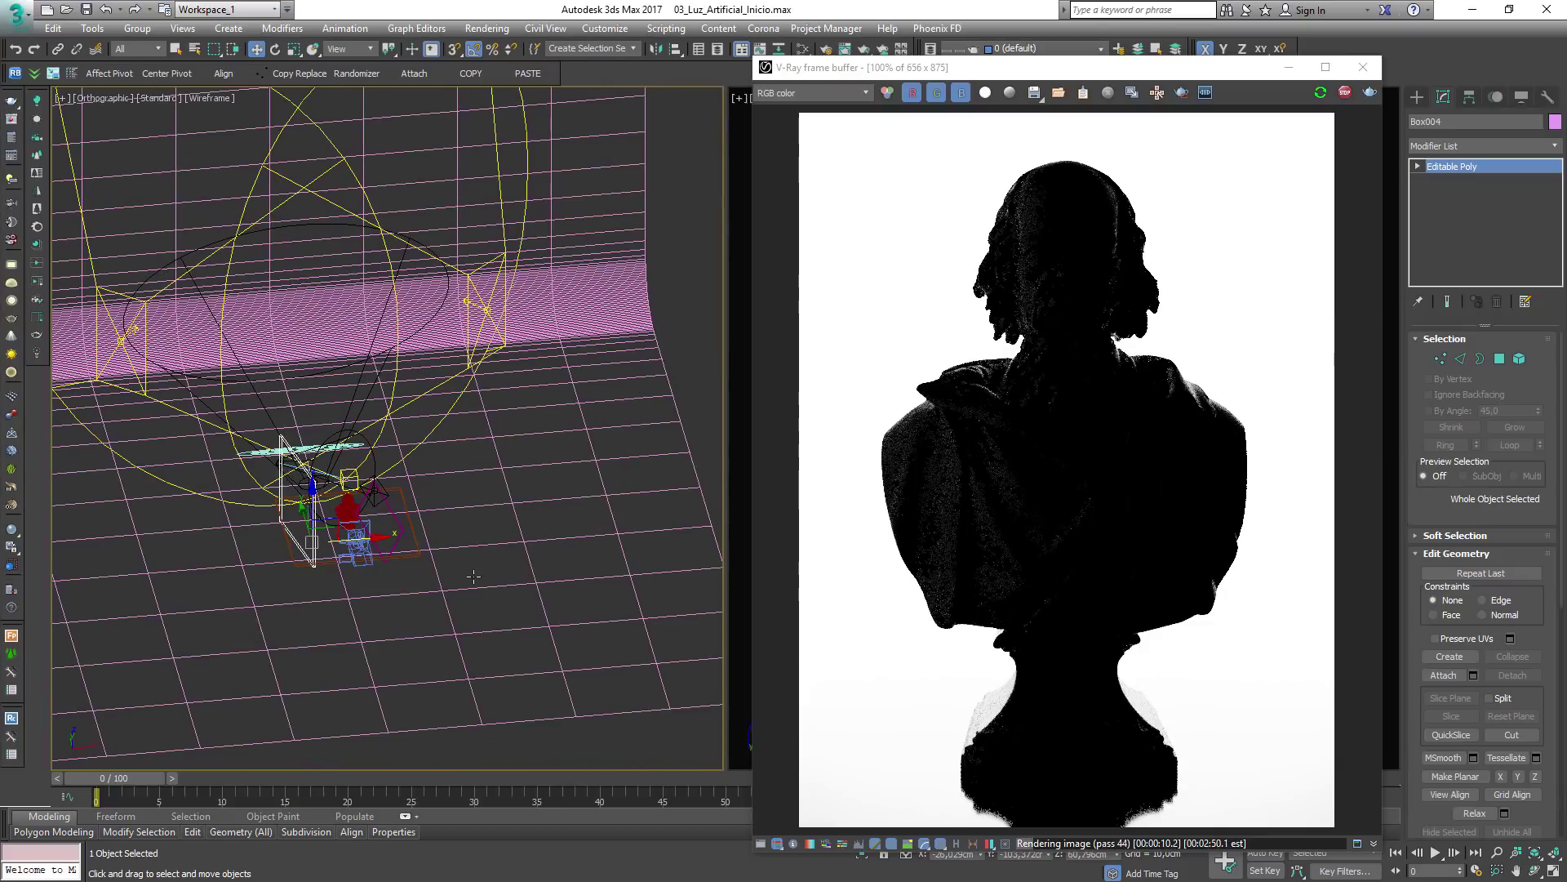
scroll(362, 487, up, 5)
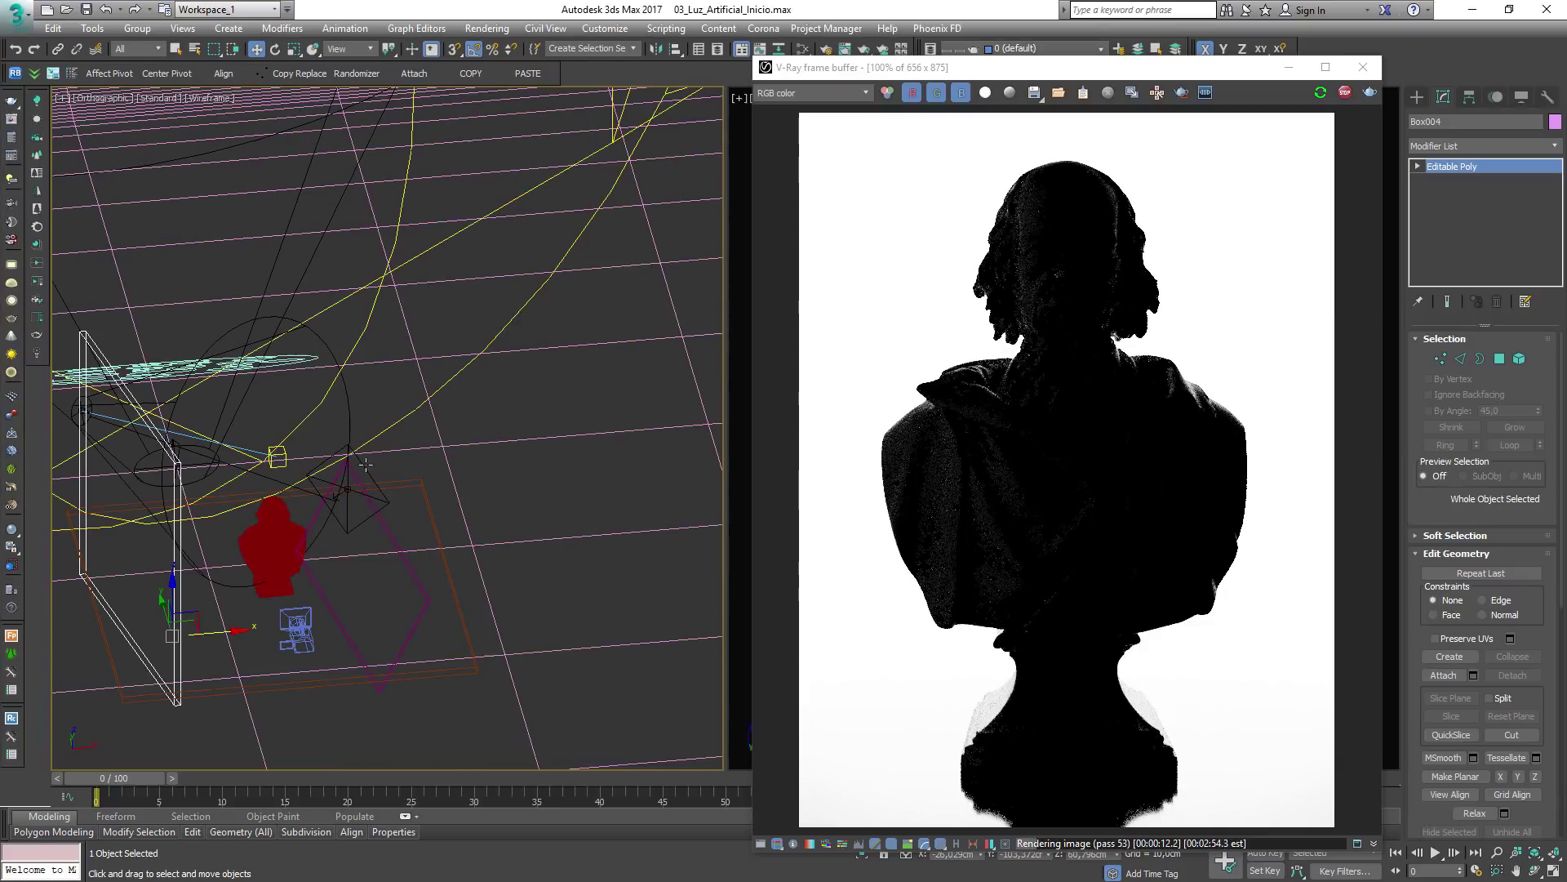
click(366, 465)
click(1428, 359)
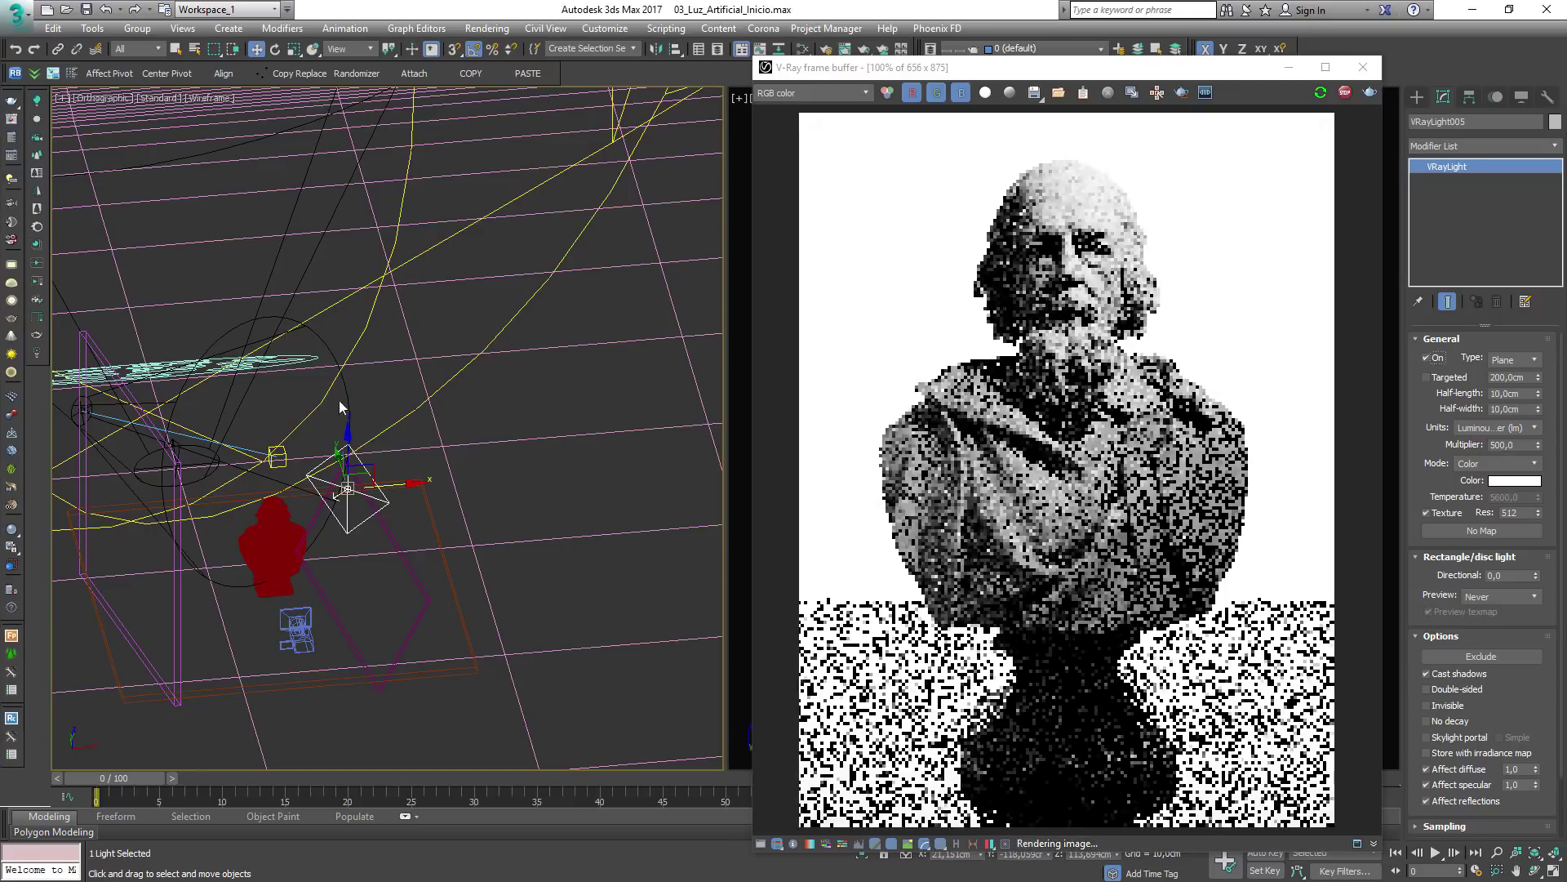
Select the targeted disc light VRayLight006 beside the bust and turn it on
middle_drag(147, 381, 413, 460)
click(343, 487)
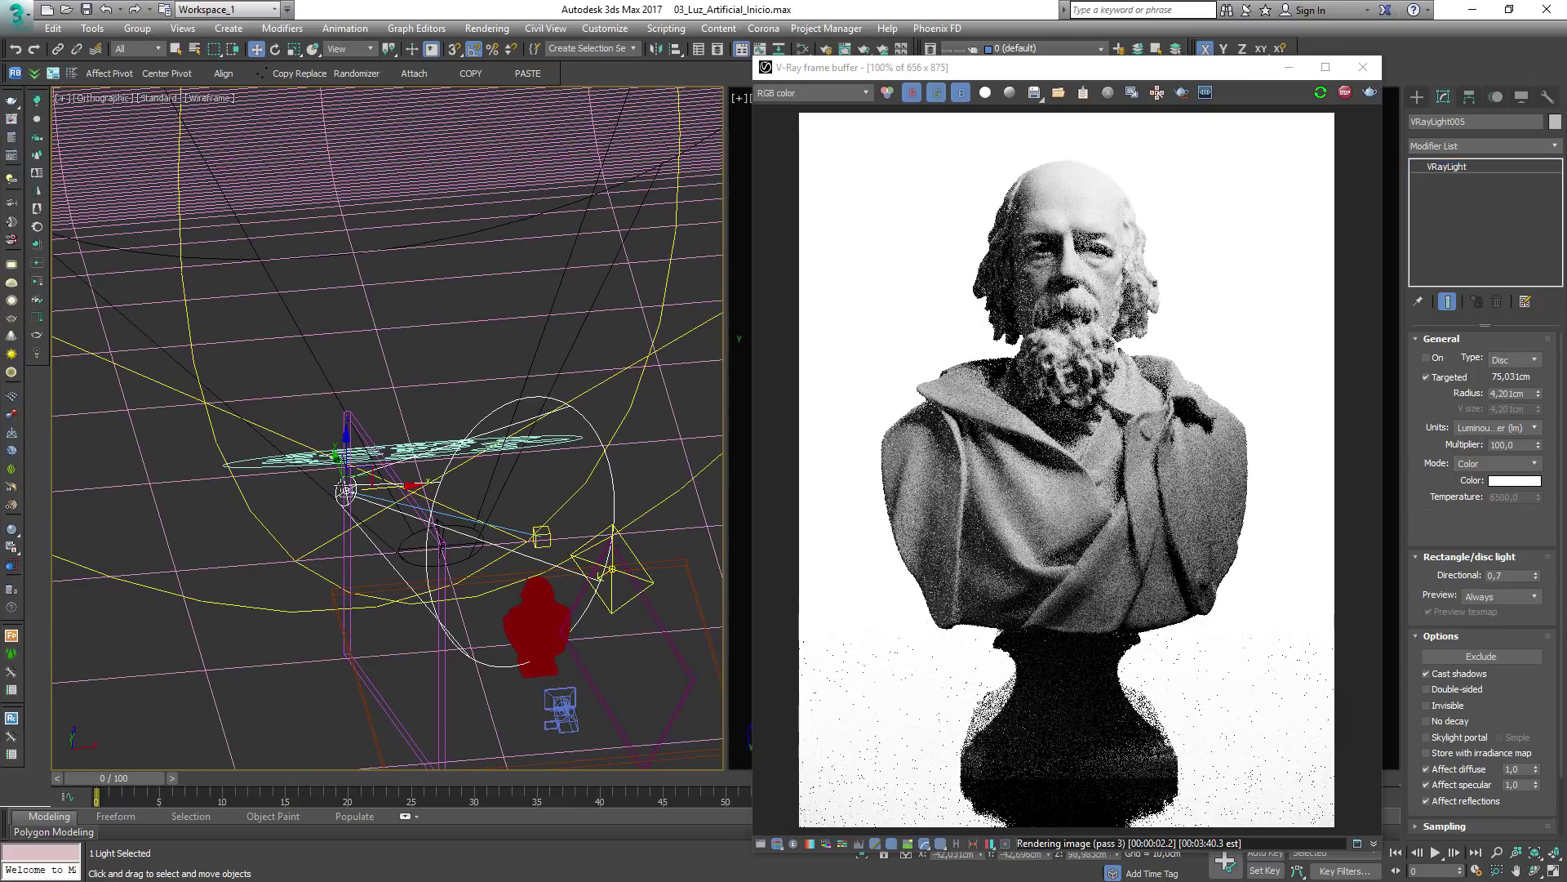
click(1435, 357)
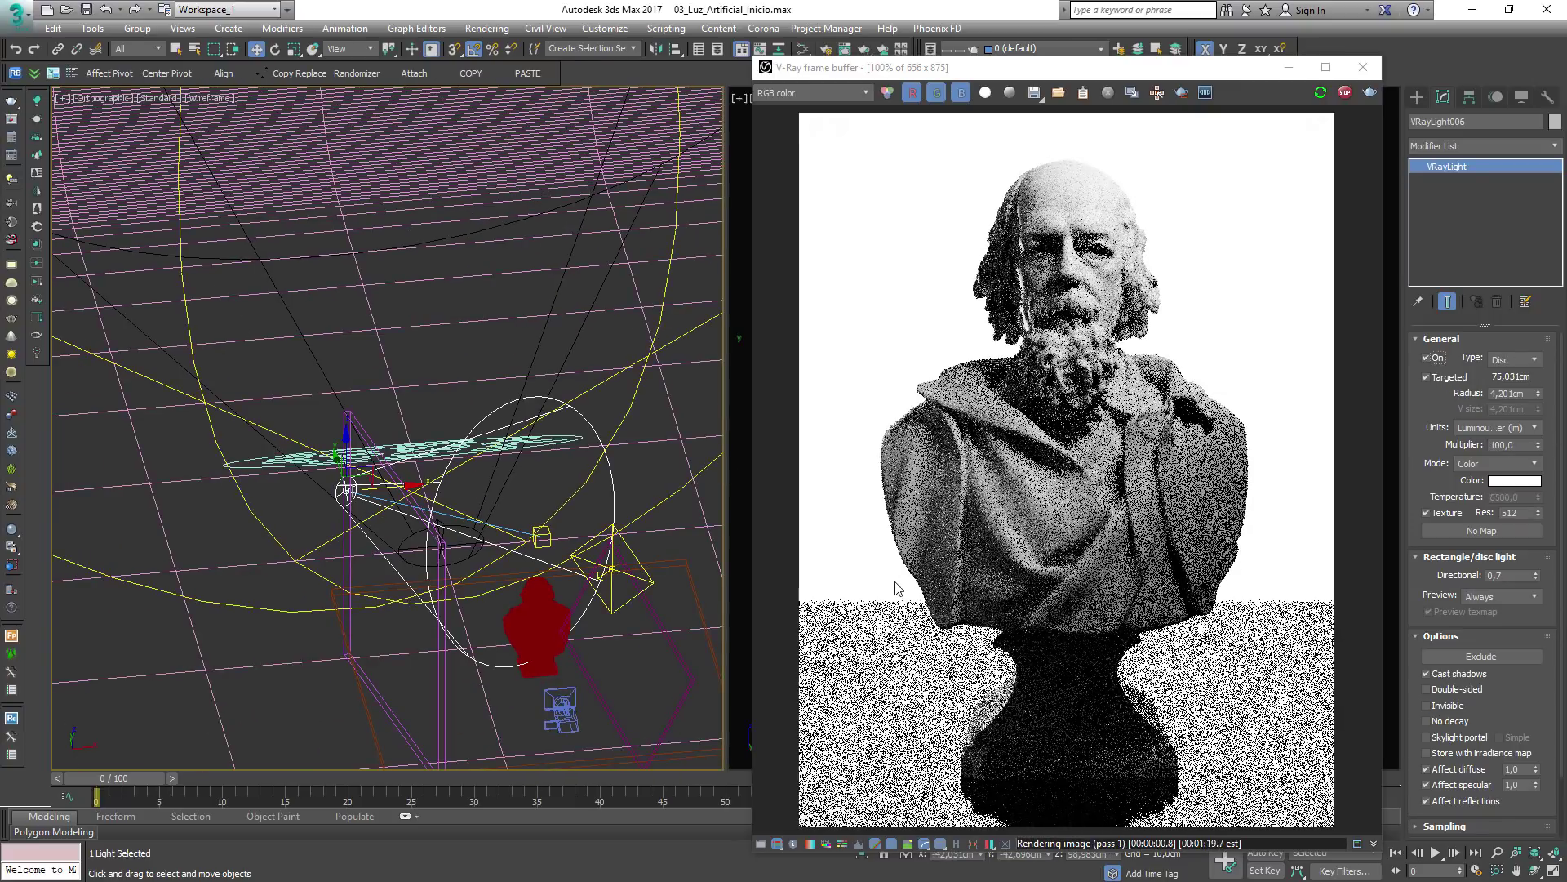
Select the original backdrop plane light VRayLight008 and turn the instanced backdrop lights off
scroll(523, 576, down, 2)
scroll(613, 507, down, 2)
alt+middle_drag(612, 507, 639, 484)
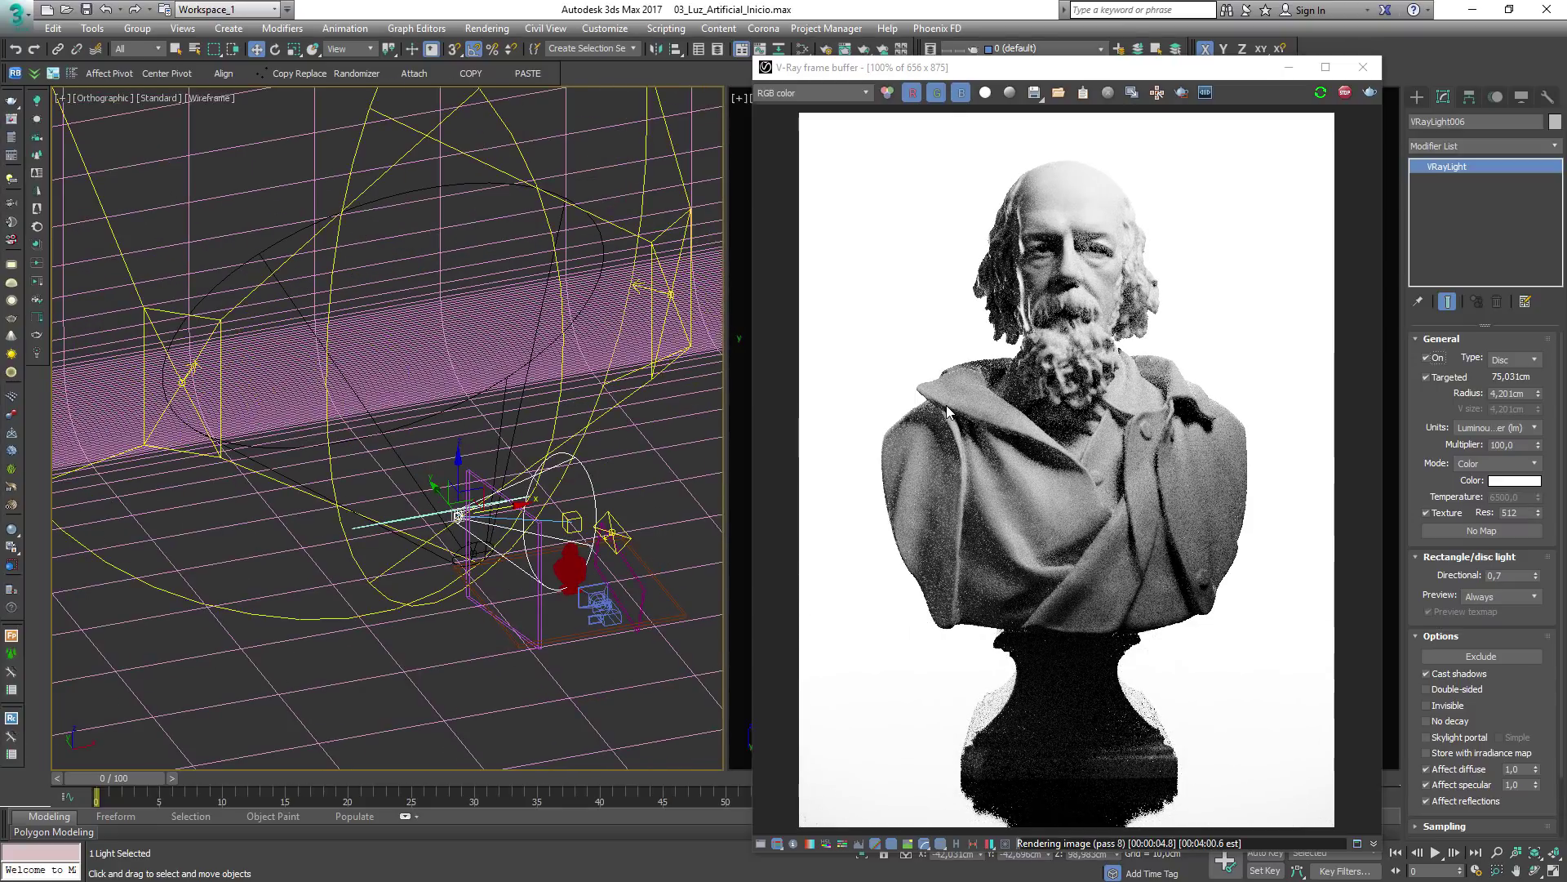
scroll(1247, 678, down, 3)
scroll(1211, 685, up, 3)
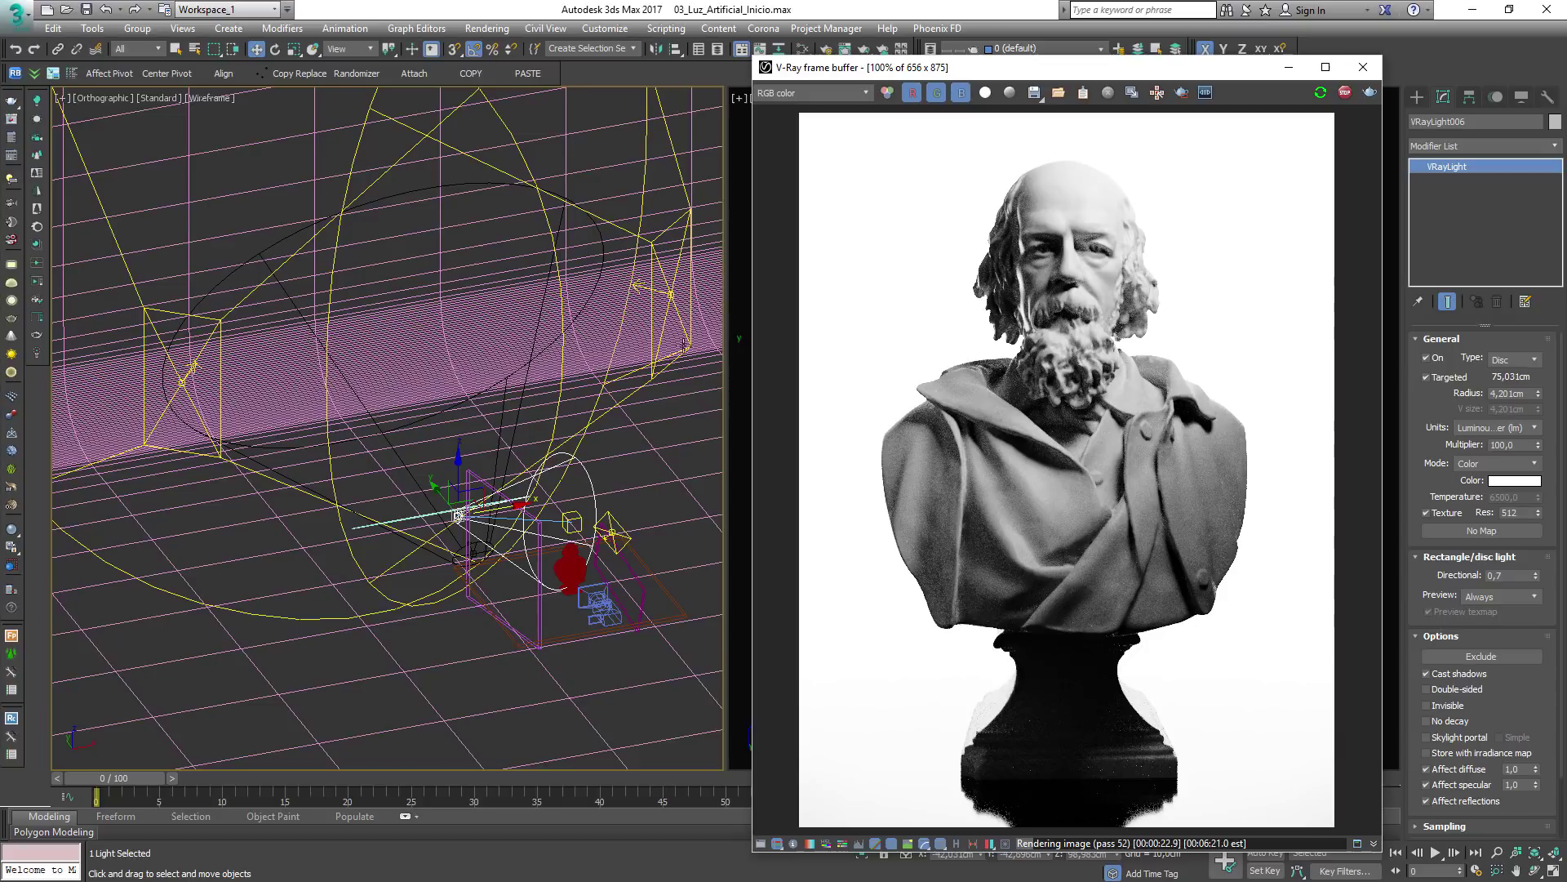
middle_drag(675, 222, 645, 254)
scroll(645, 253, up, 2)
key(F3)
click(667, 252)
key(F3)
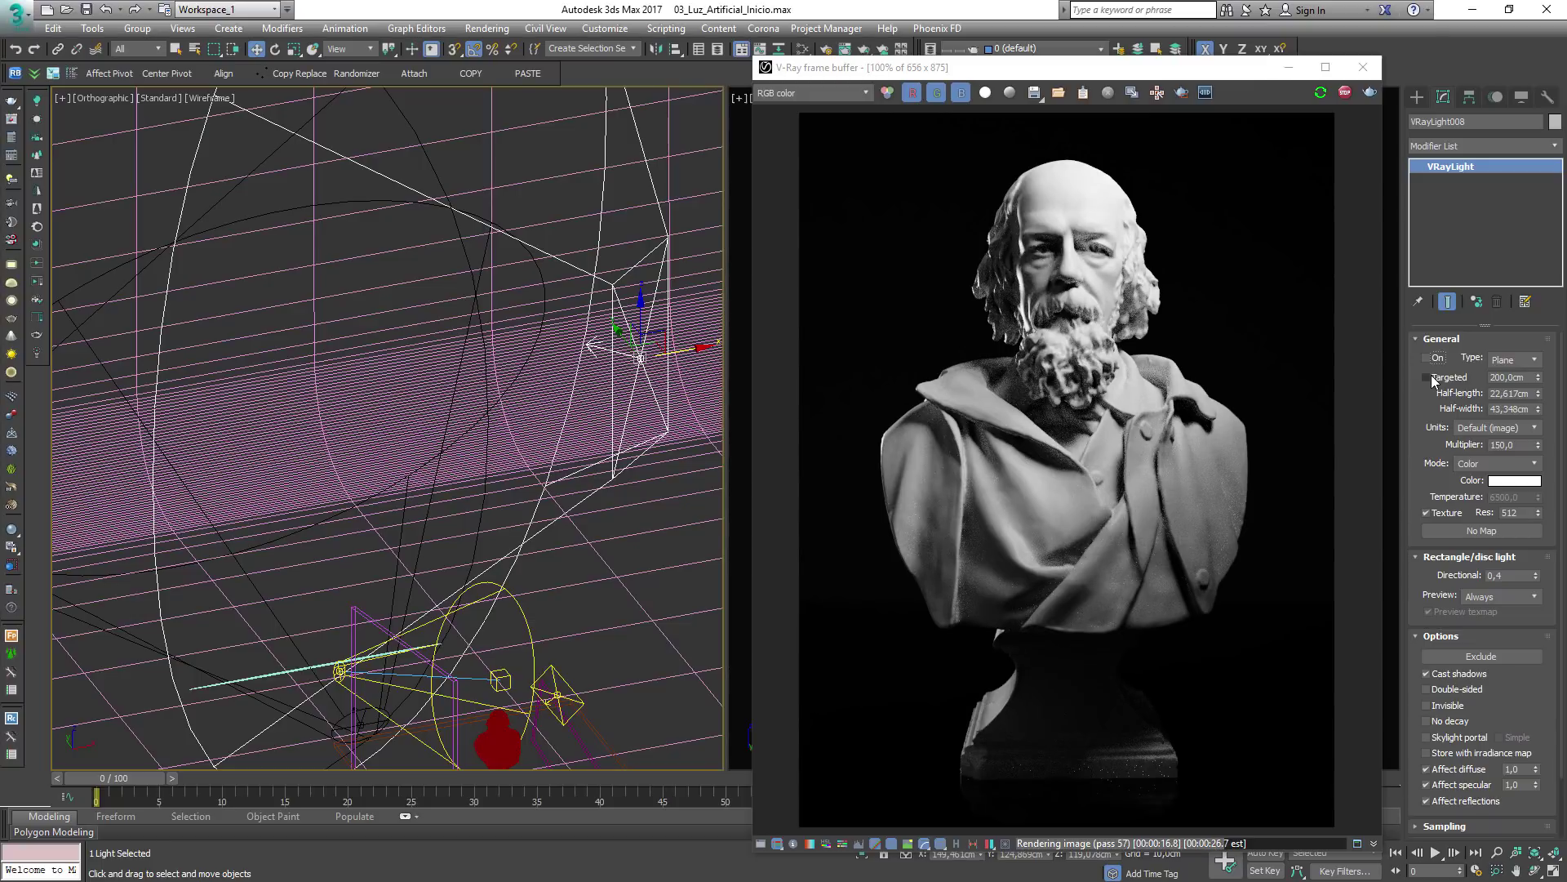
Turn on the backdrop plane light VRayLight008 and wipe the fifth saved render, set as image A, across the live render
click(959, 844)
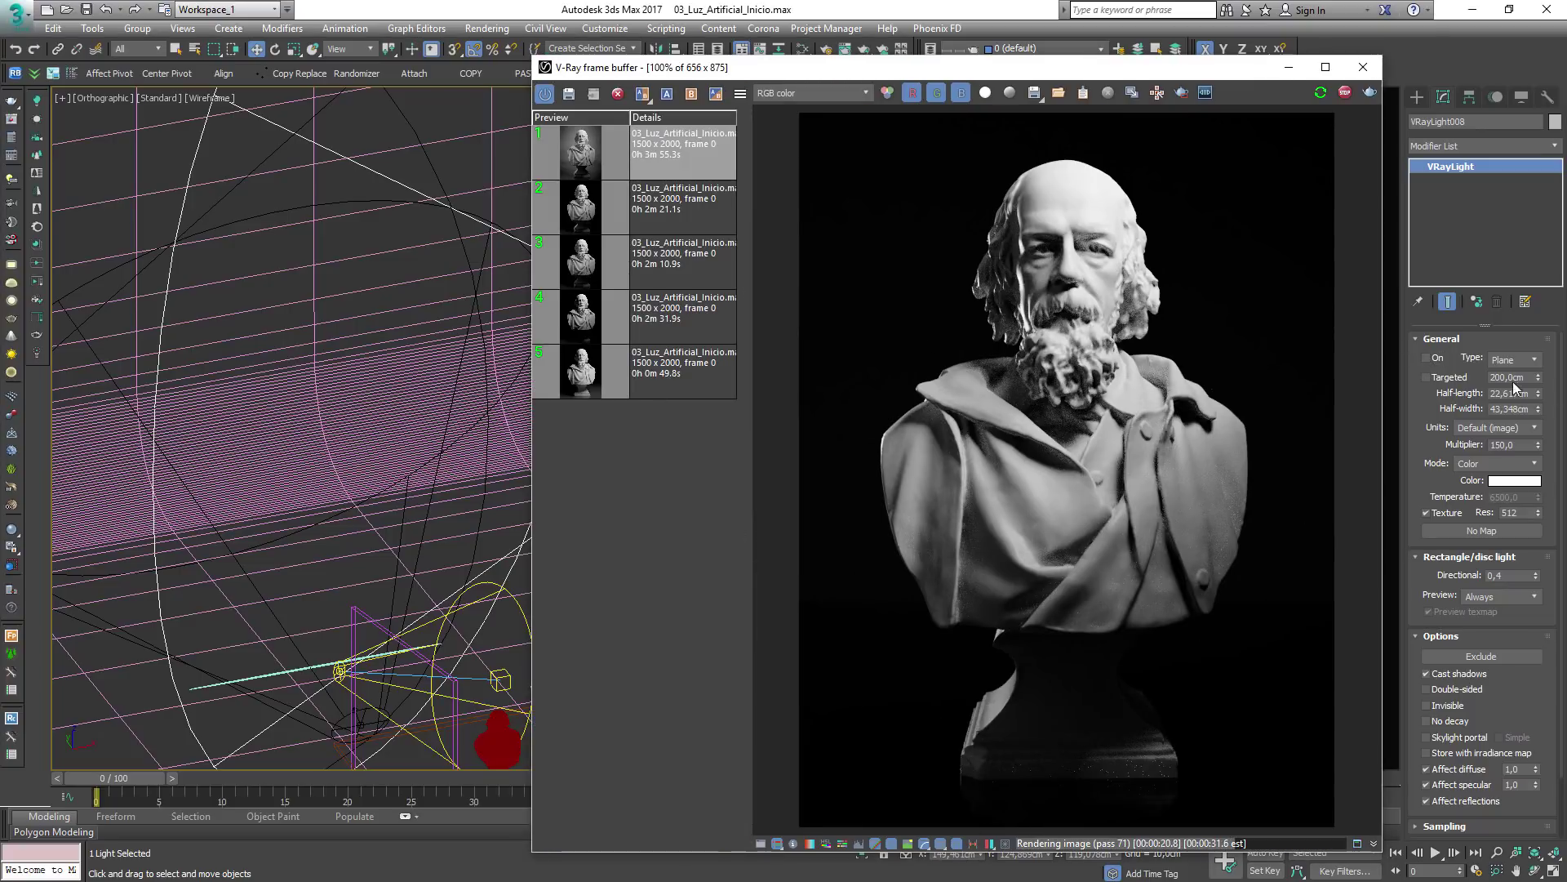
click(1426, 358)
click(676, 369)
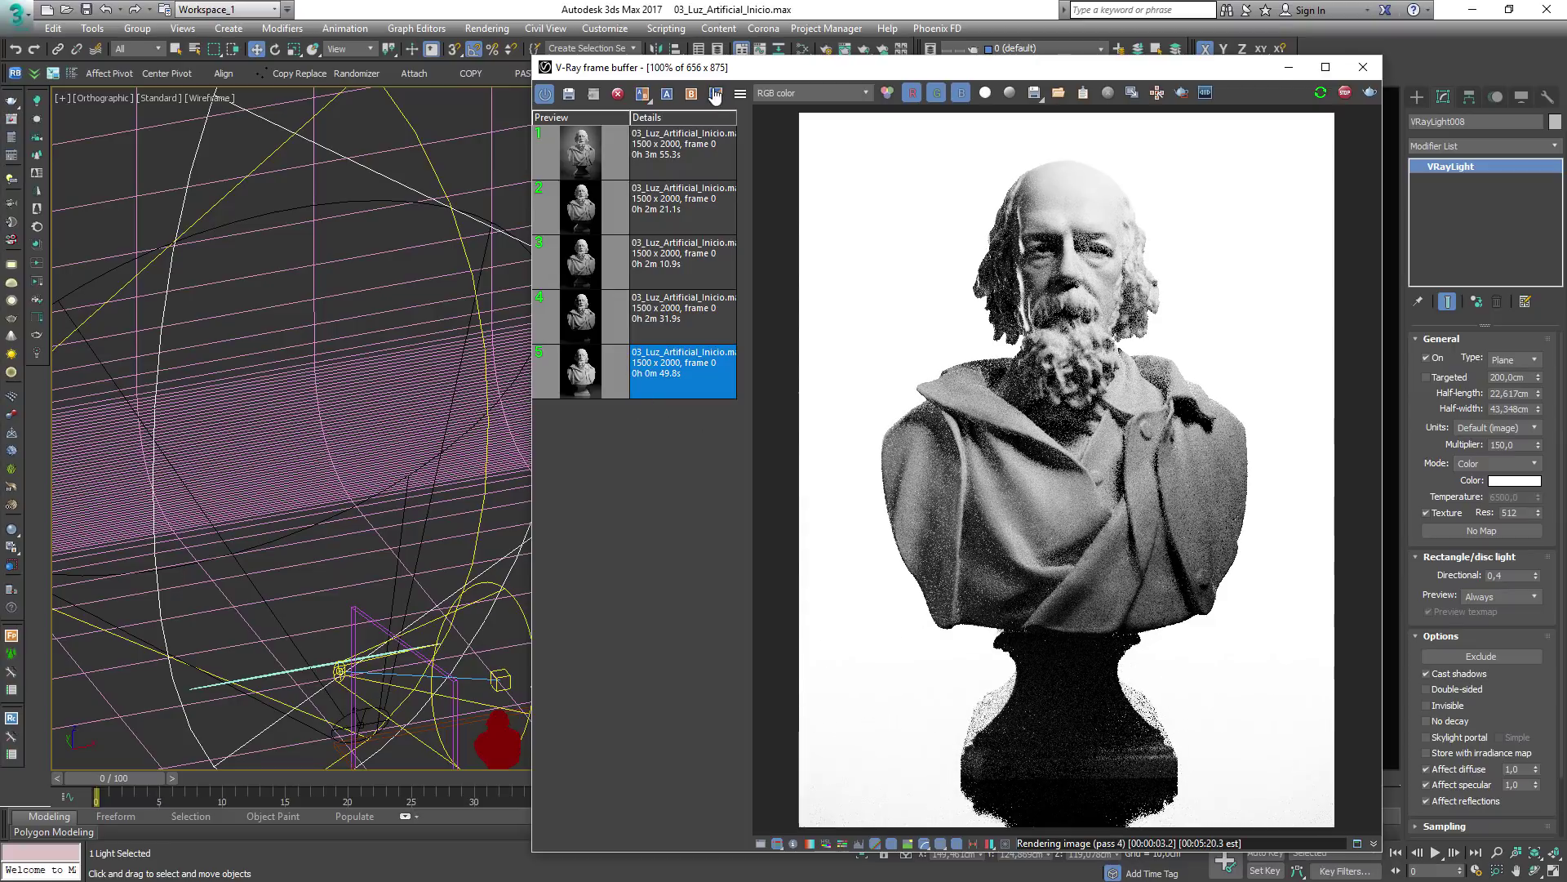
click(667, 94)
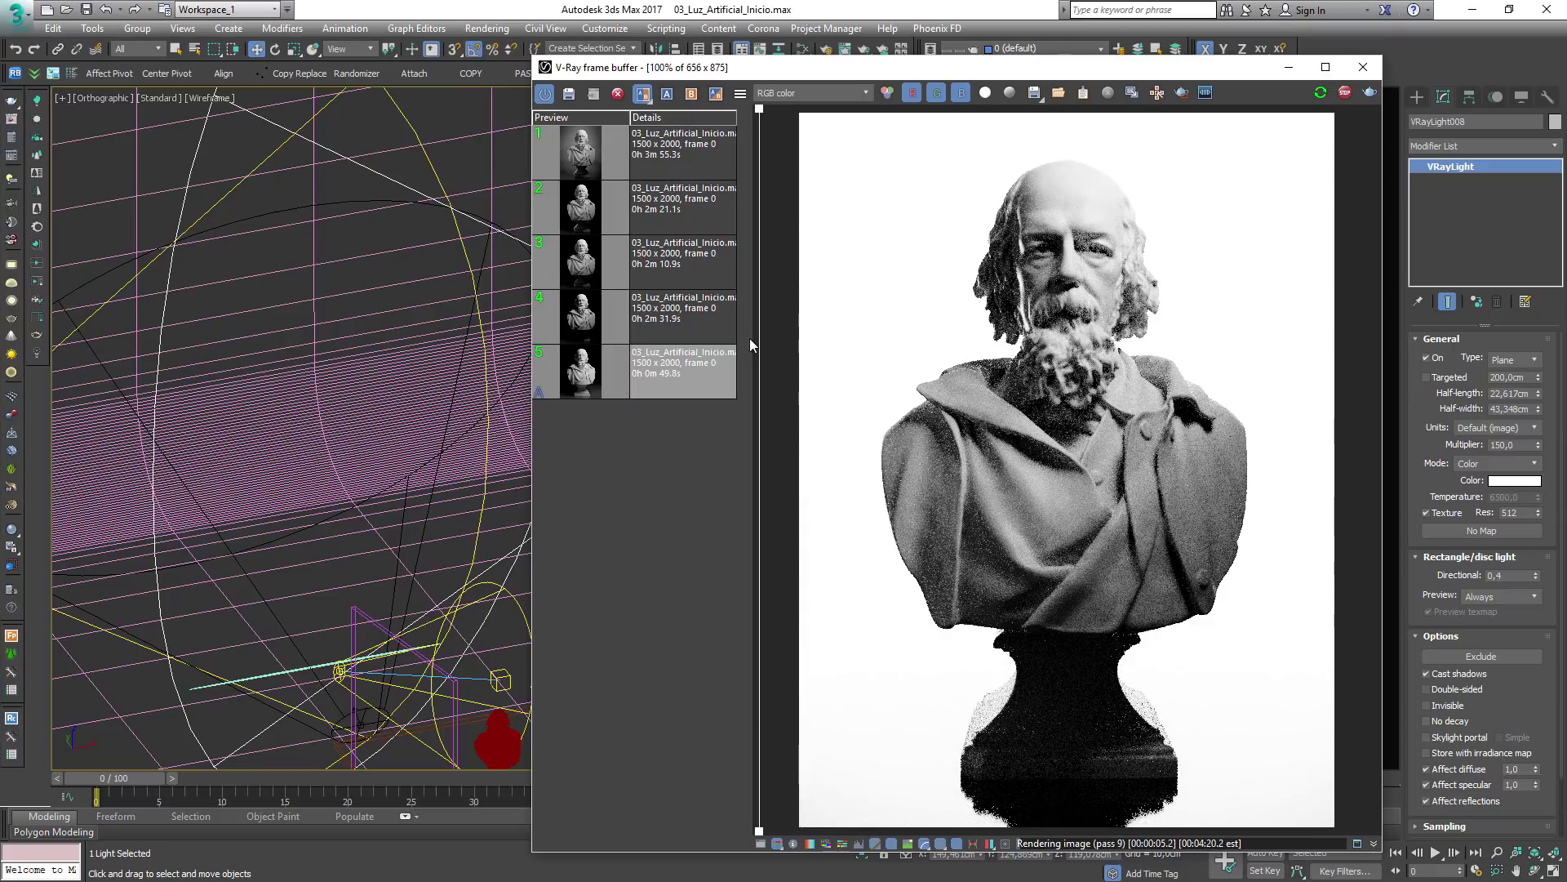
drag(756, 338, 1367, 360)
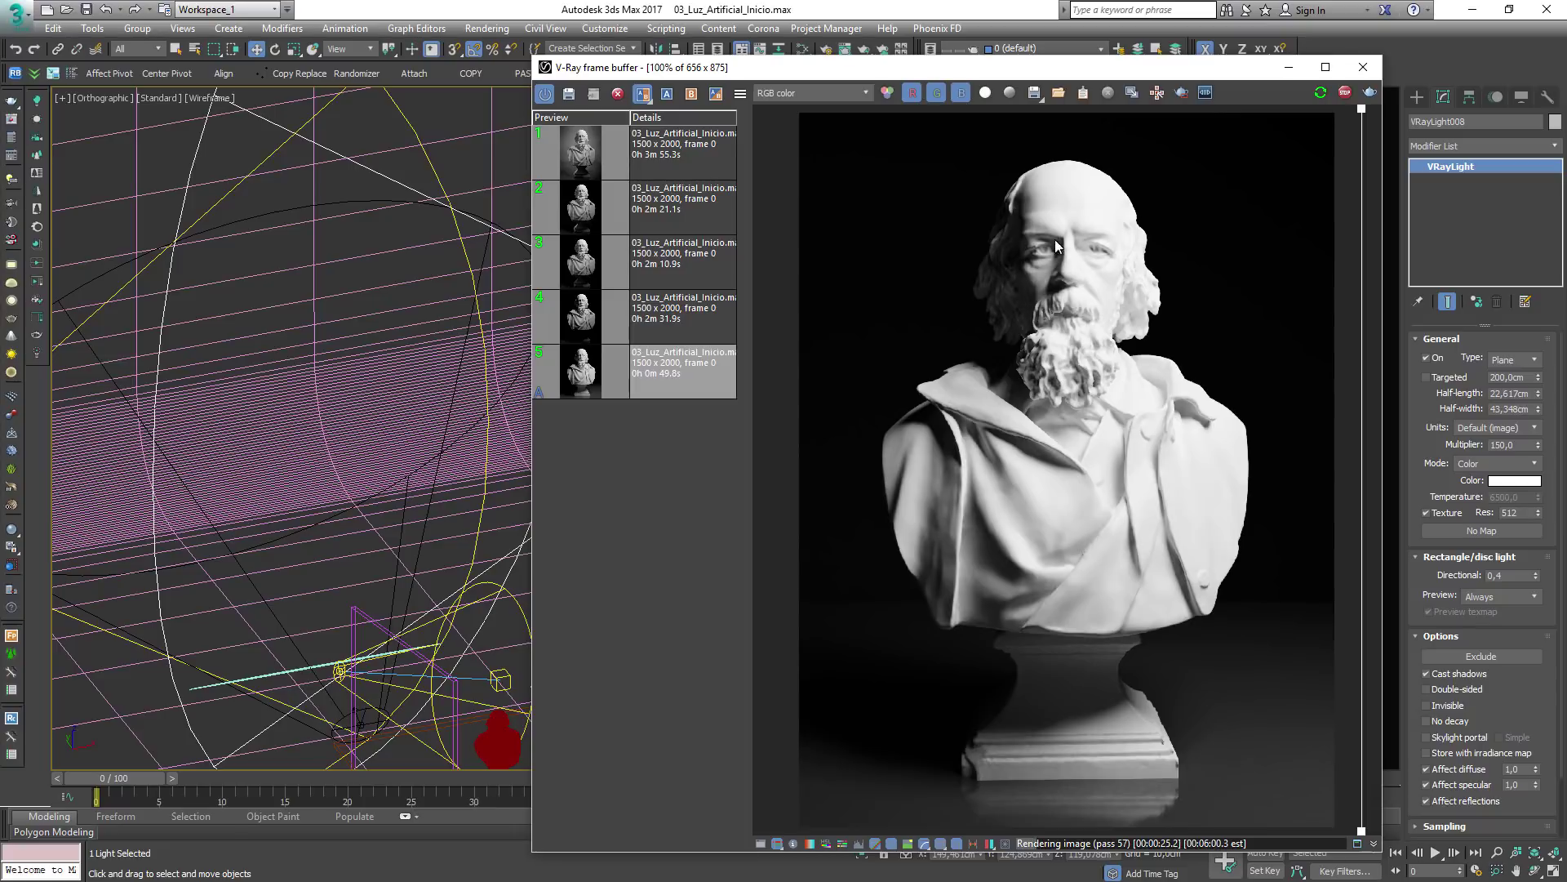
Set the fourth saved render as comparison image B and wipe it across against the fifth render
click(681, 315)
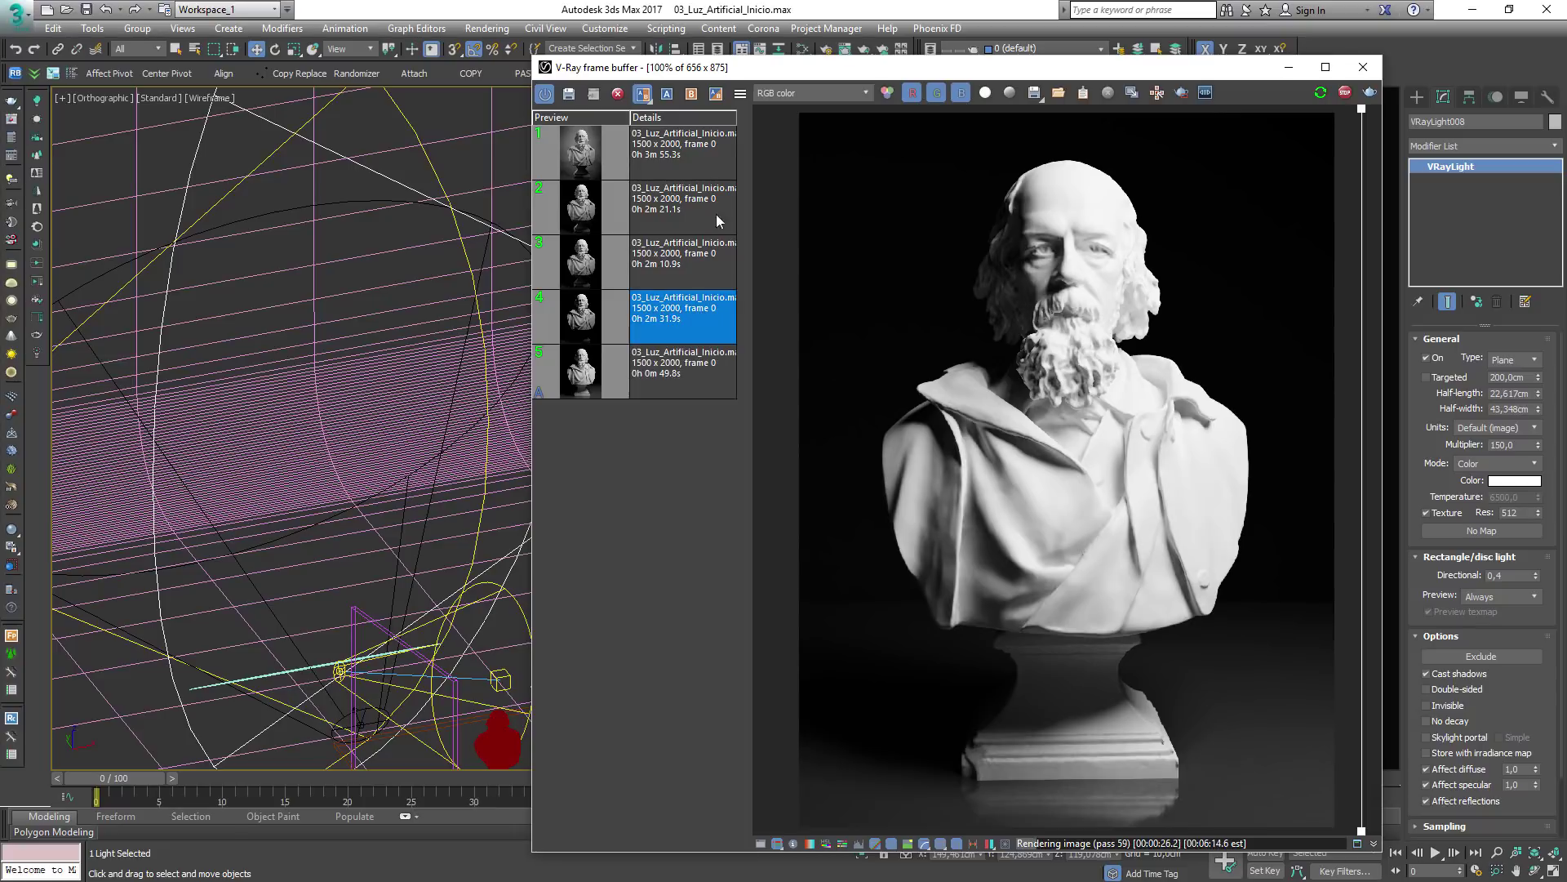
click(692, 93)
drag(1366, 333, 796, 335)
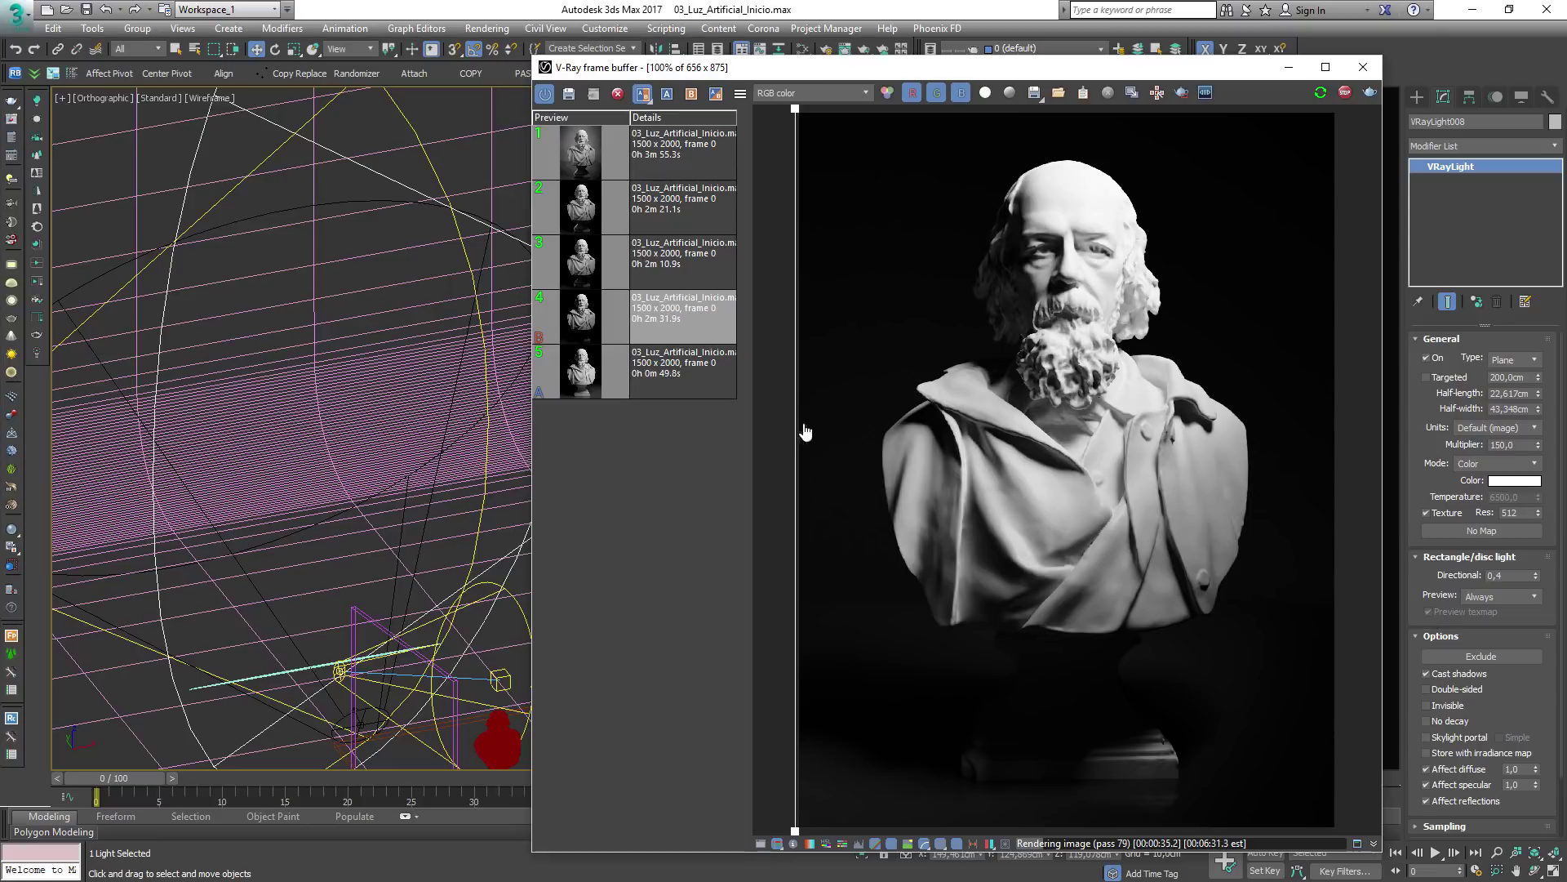
mouse_move(802, 432)
mouse_down()
mouse_move(1342, 432)
mouse_move(790, 420)
mouse_move(1388, 408)
mouse_move(811, 420)
mouse_up()
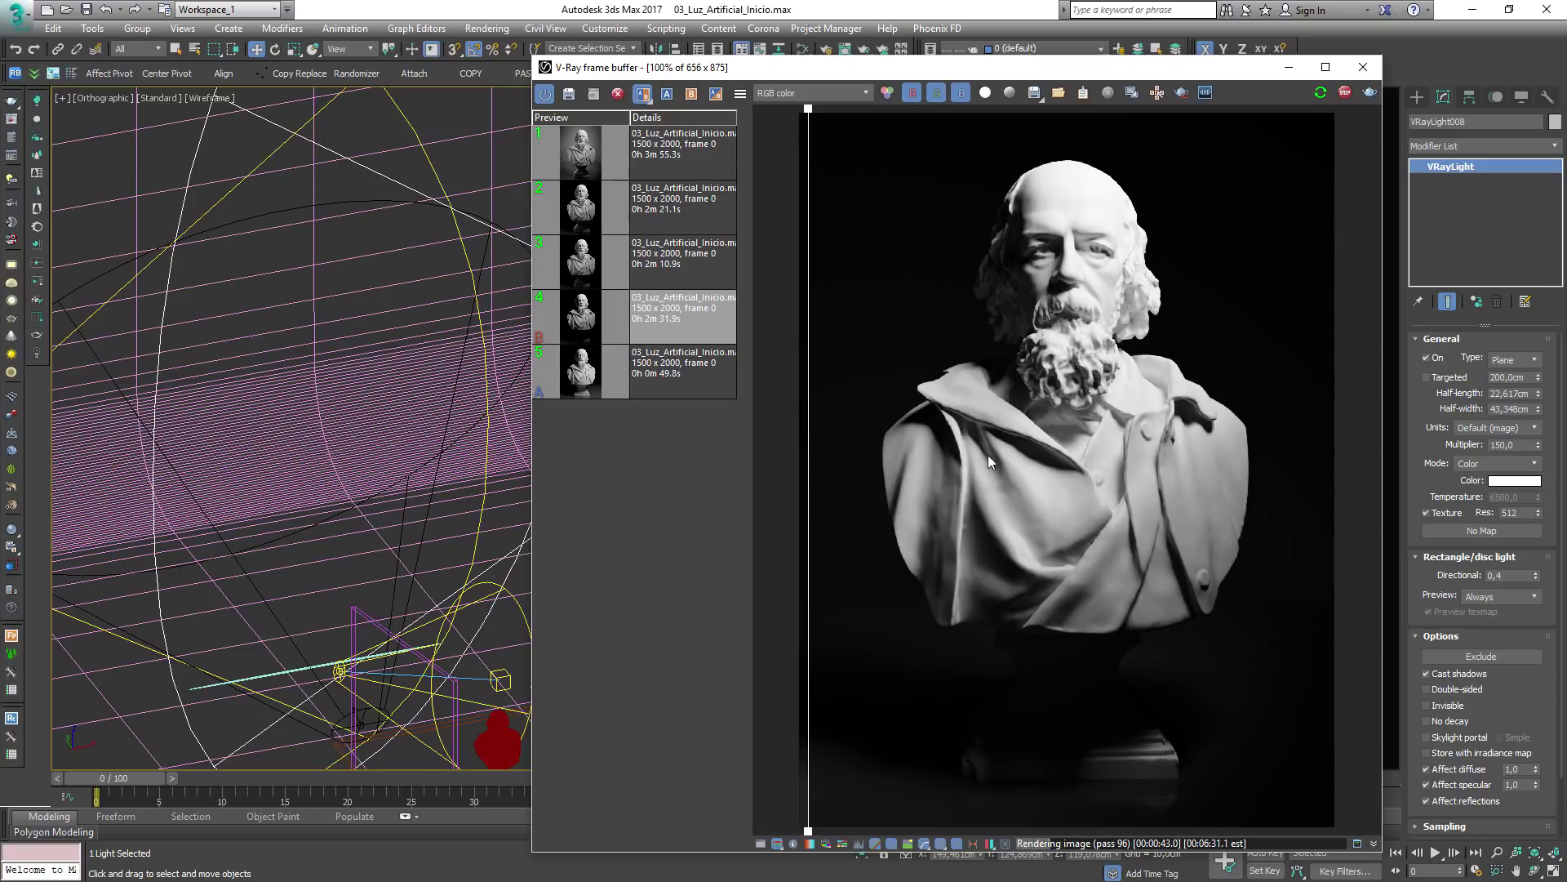
Set the third saved render as comparison image A and wipe it across the bust against the fourth render
click(660, 254)
click(666, 94)
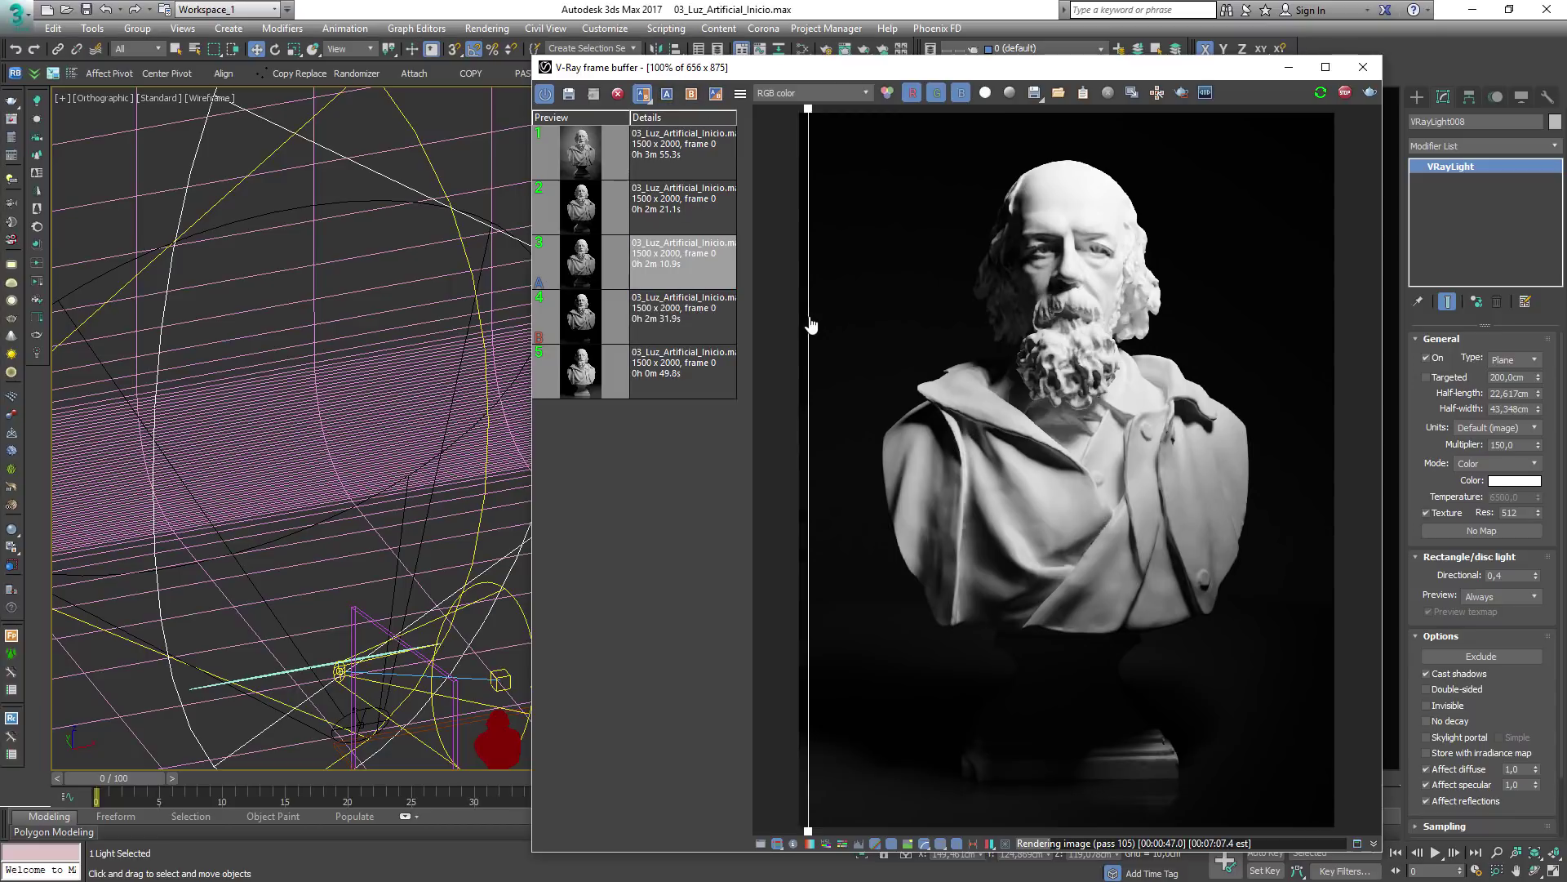
drag(812, 325, 851, 343)
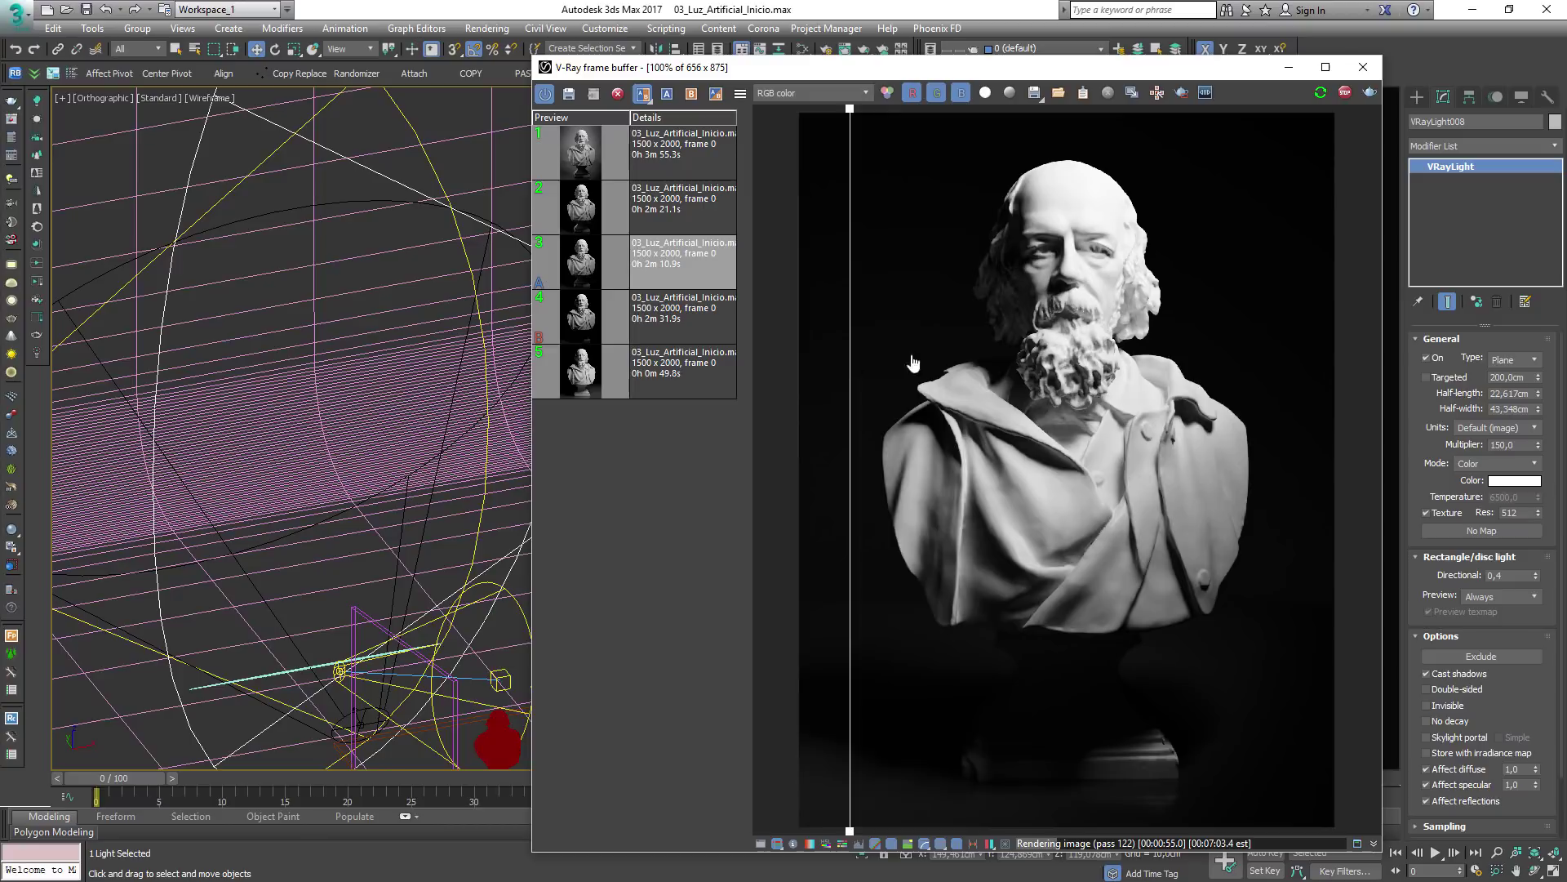
drag(849, 359, 1193, 343)
Set the second saved render as comparison image B and wipe it fully across against the third render
click(682, 208)
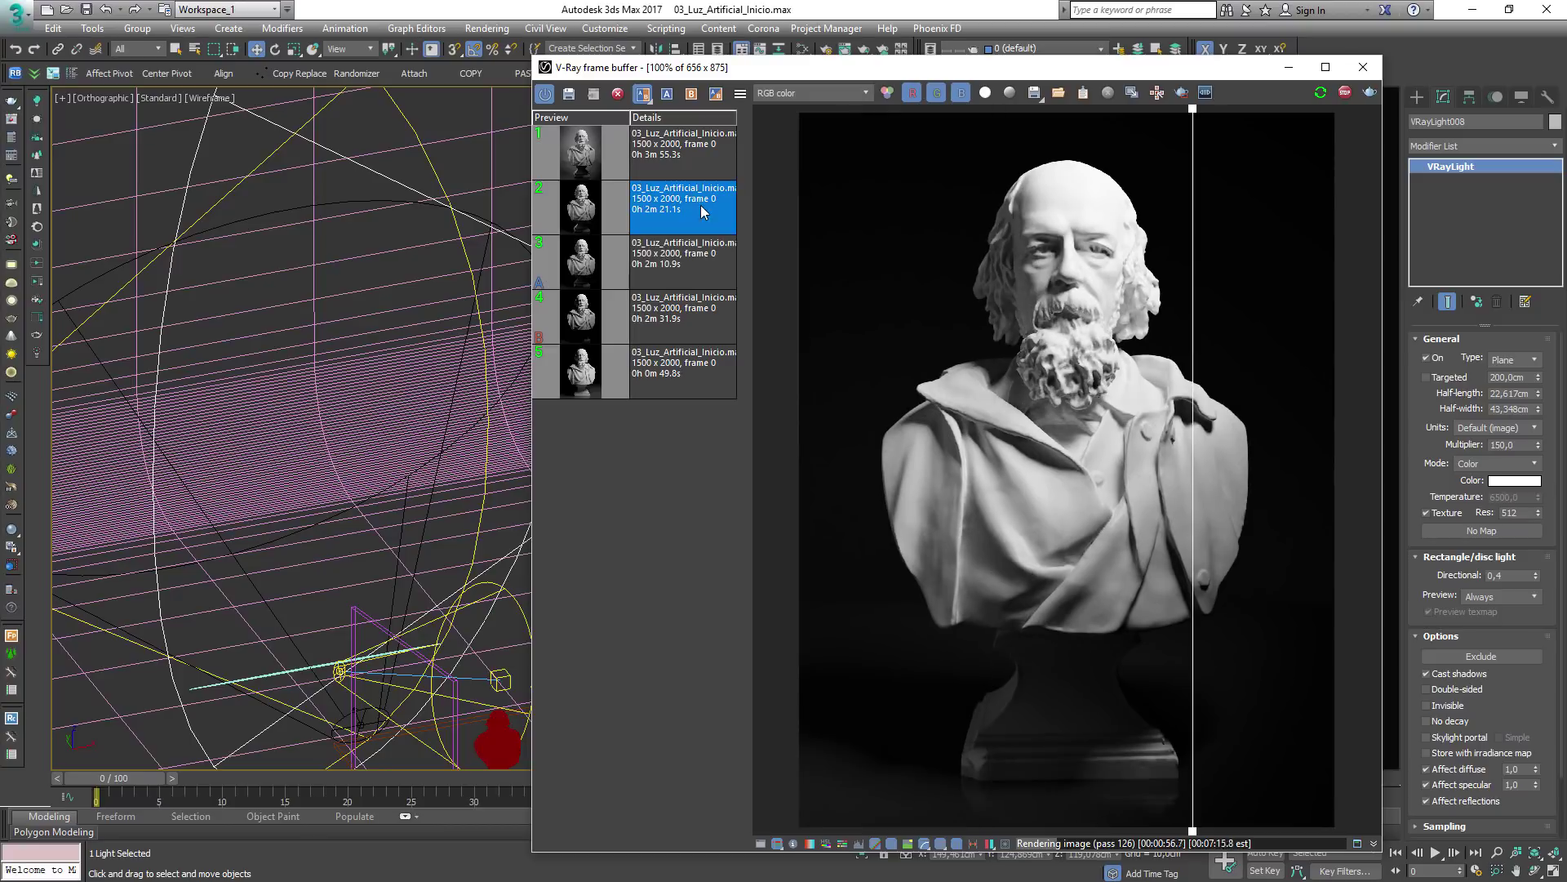
click(692, 94)
drag(1193, 375, 787, 382)
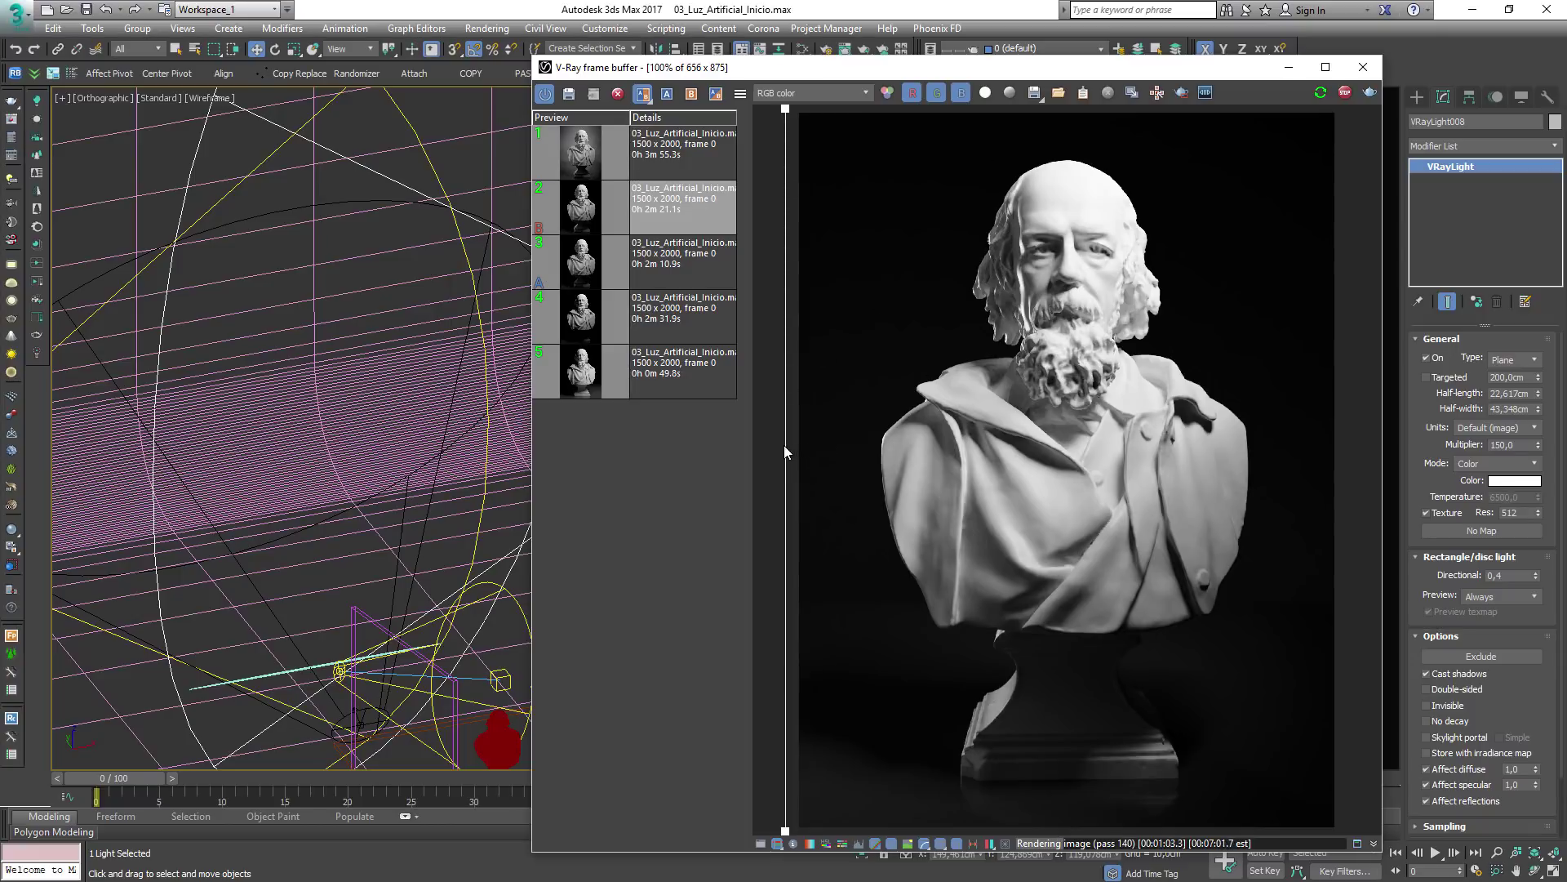
drag(784, 444, 718, 411)
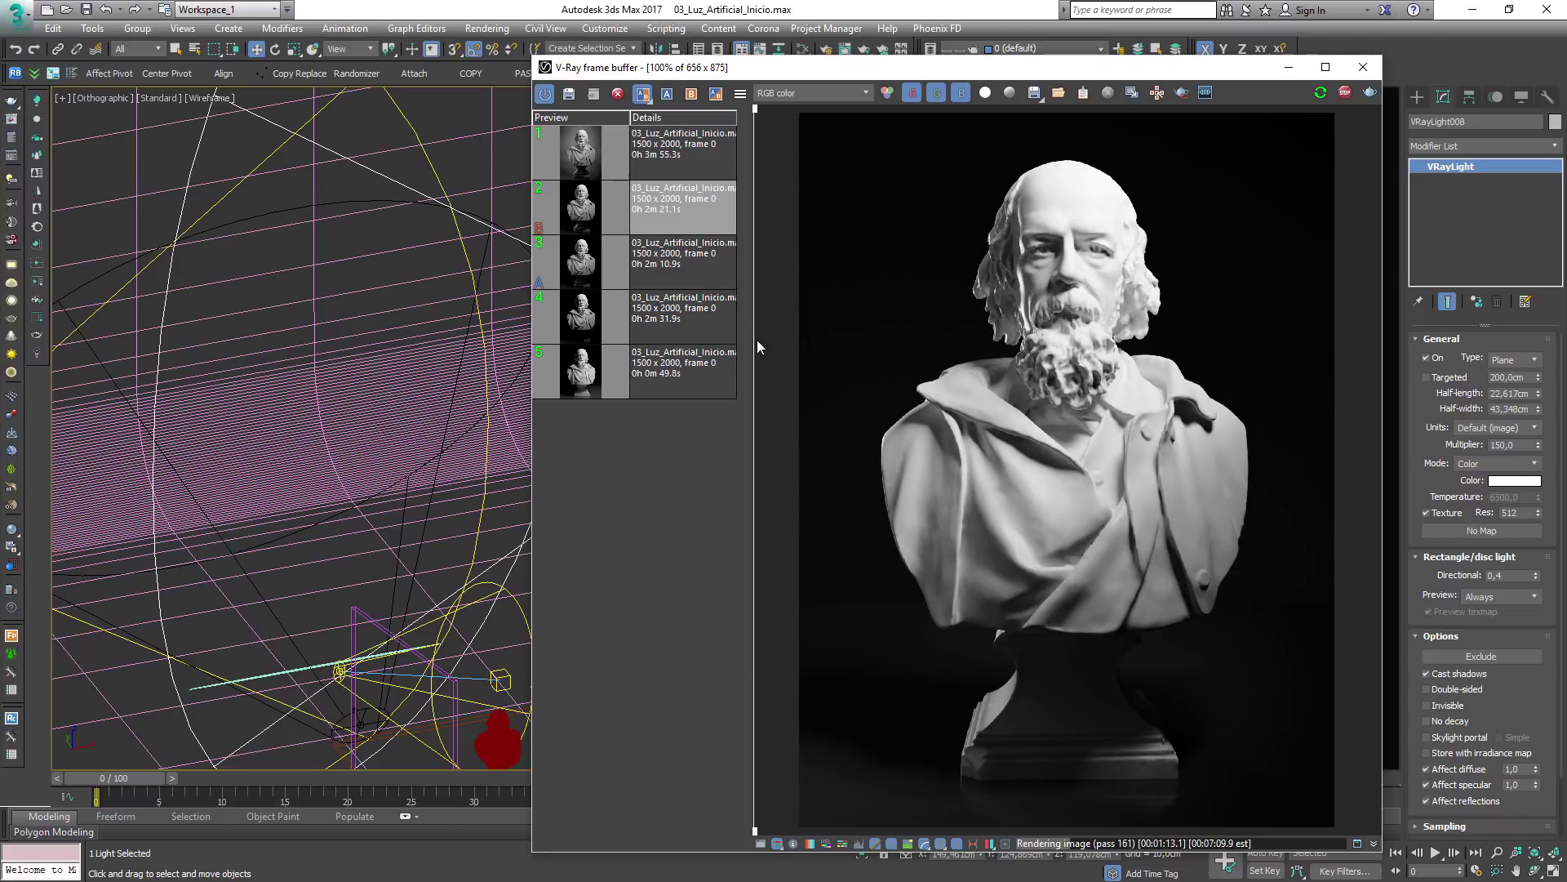
Switch the orthographic viewport from wireframe to default shading and frame the whole studio set
scroll(315, 449, up, 6)
key(F3)
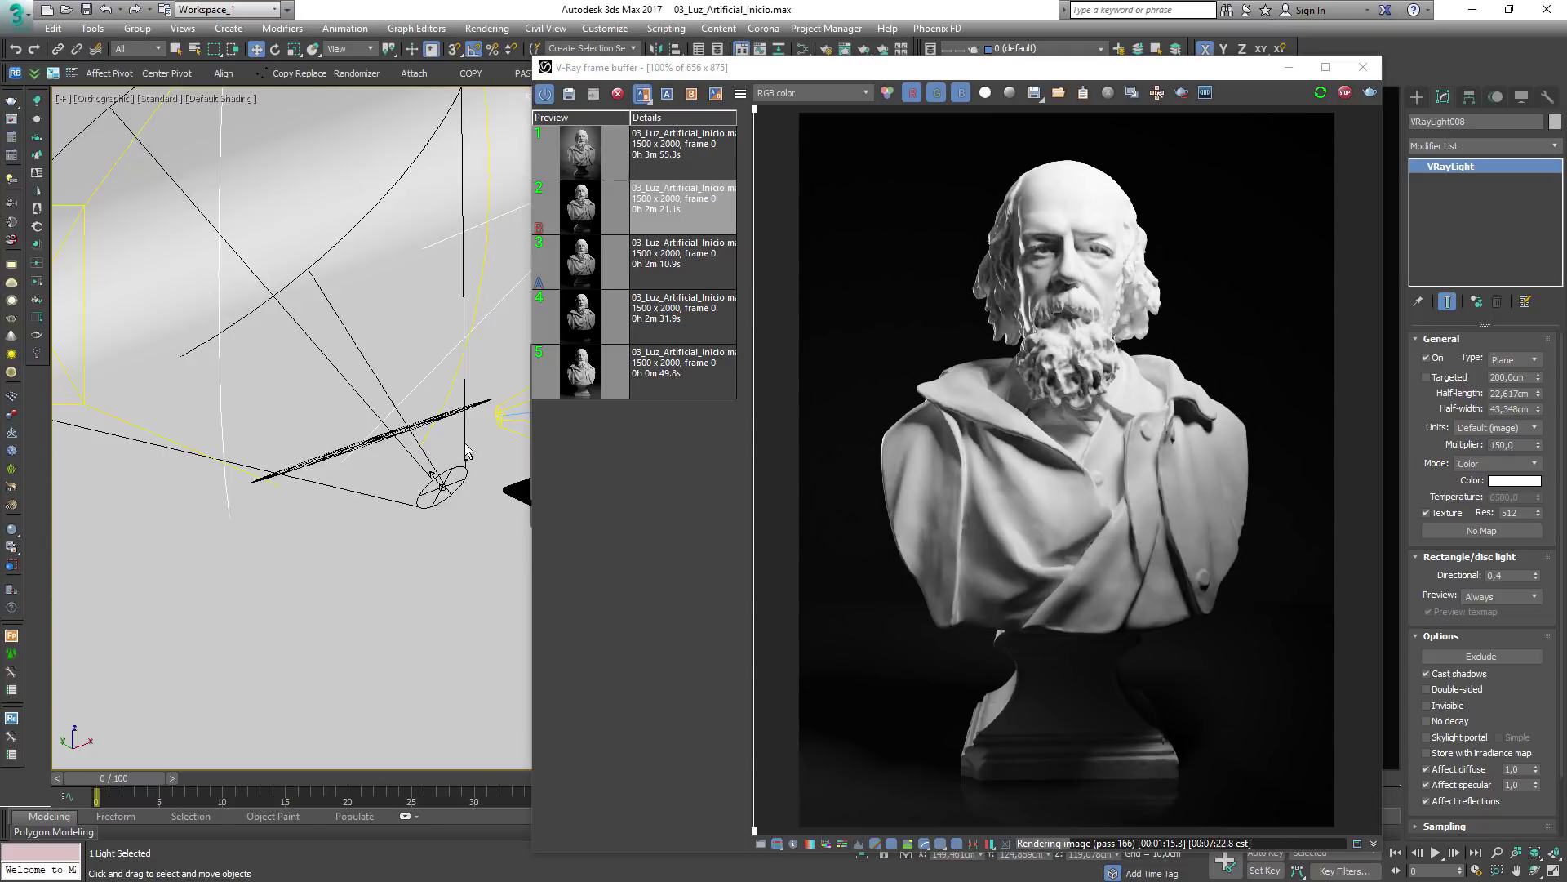
scroll(468, 451, down, 8)
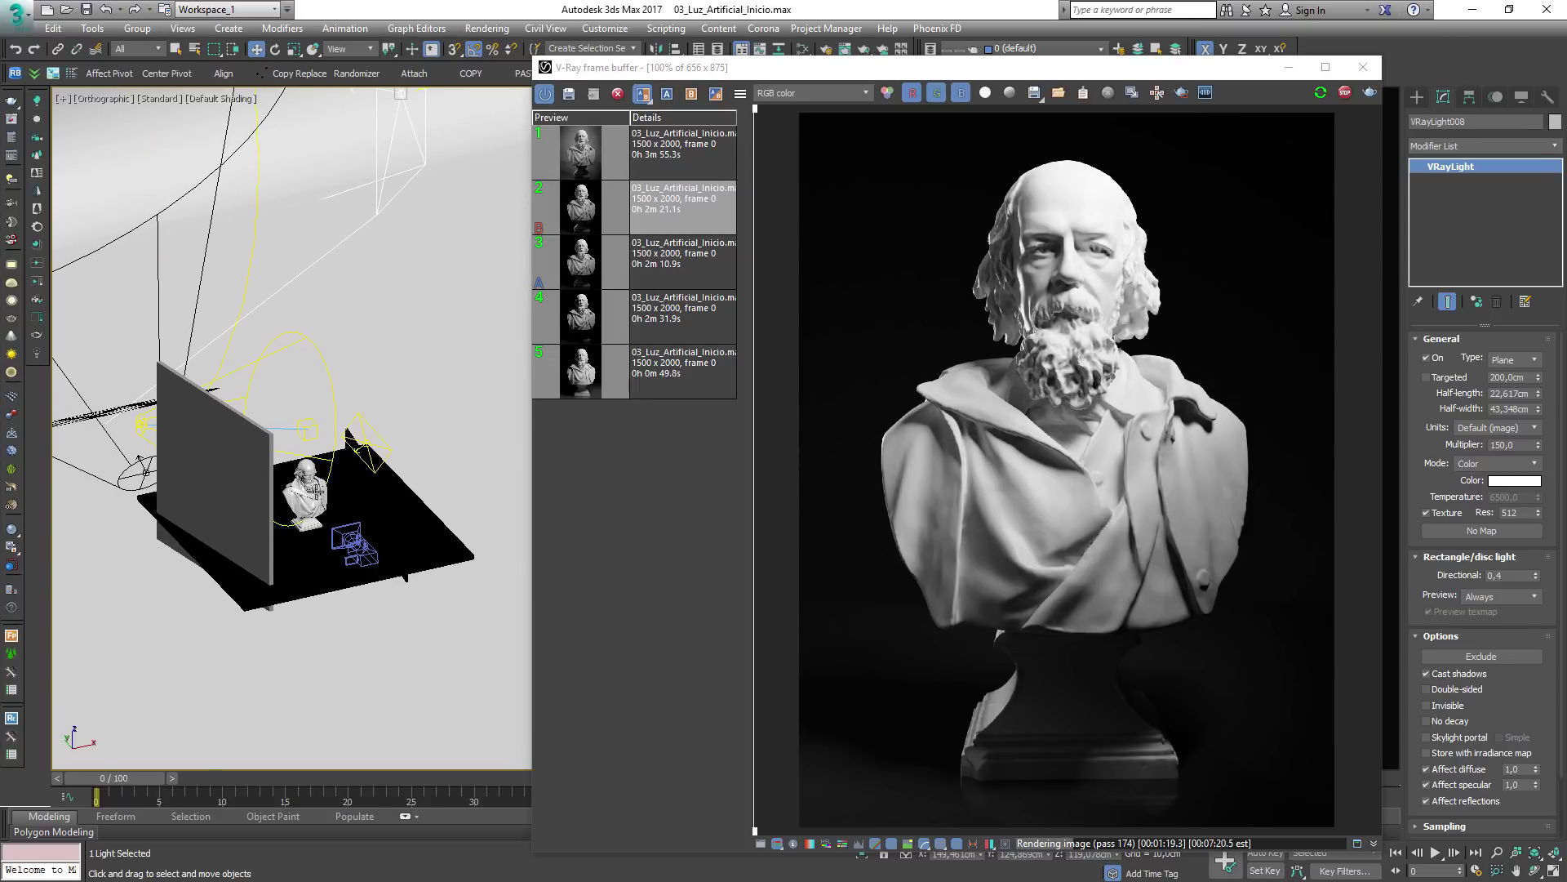
Set the first saved render as comparison image A and wipe it fully across against the second render
click(666, 156)
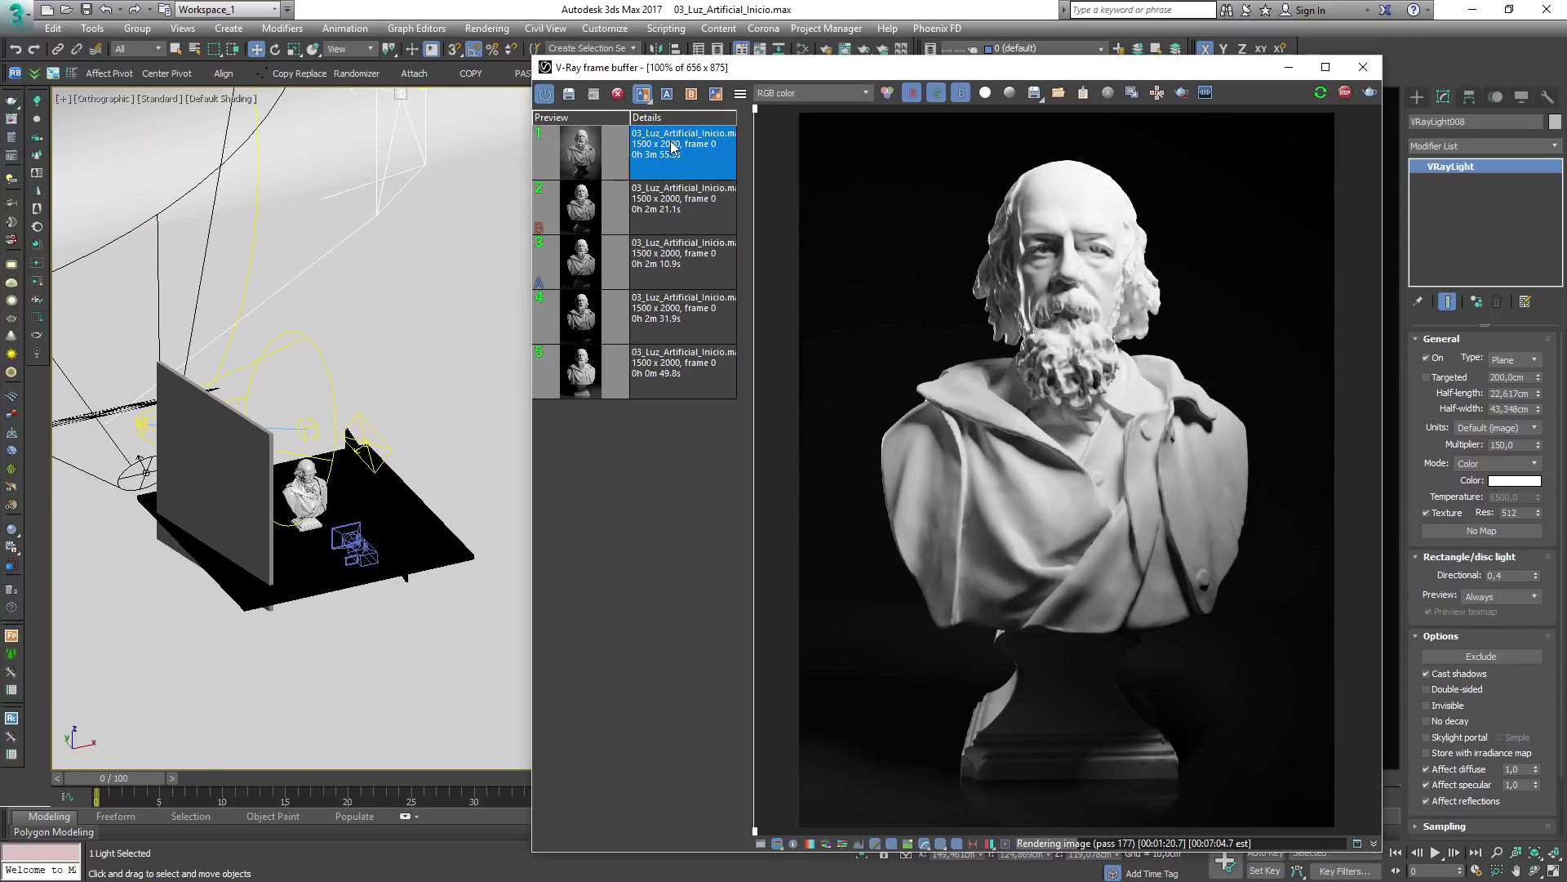
click(668, 95)
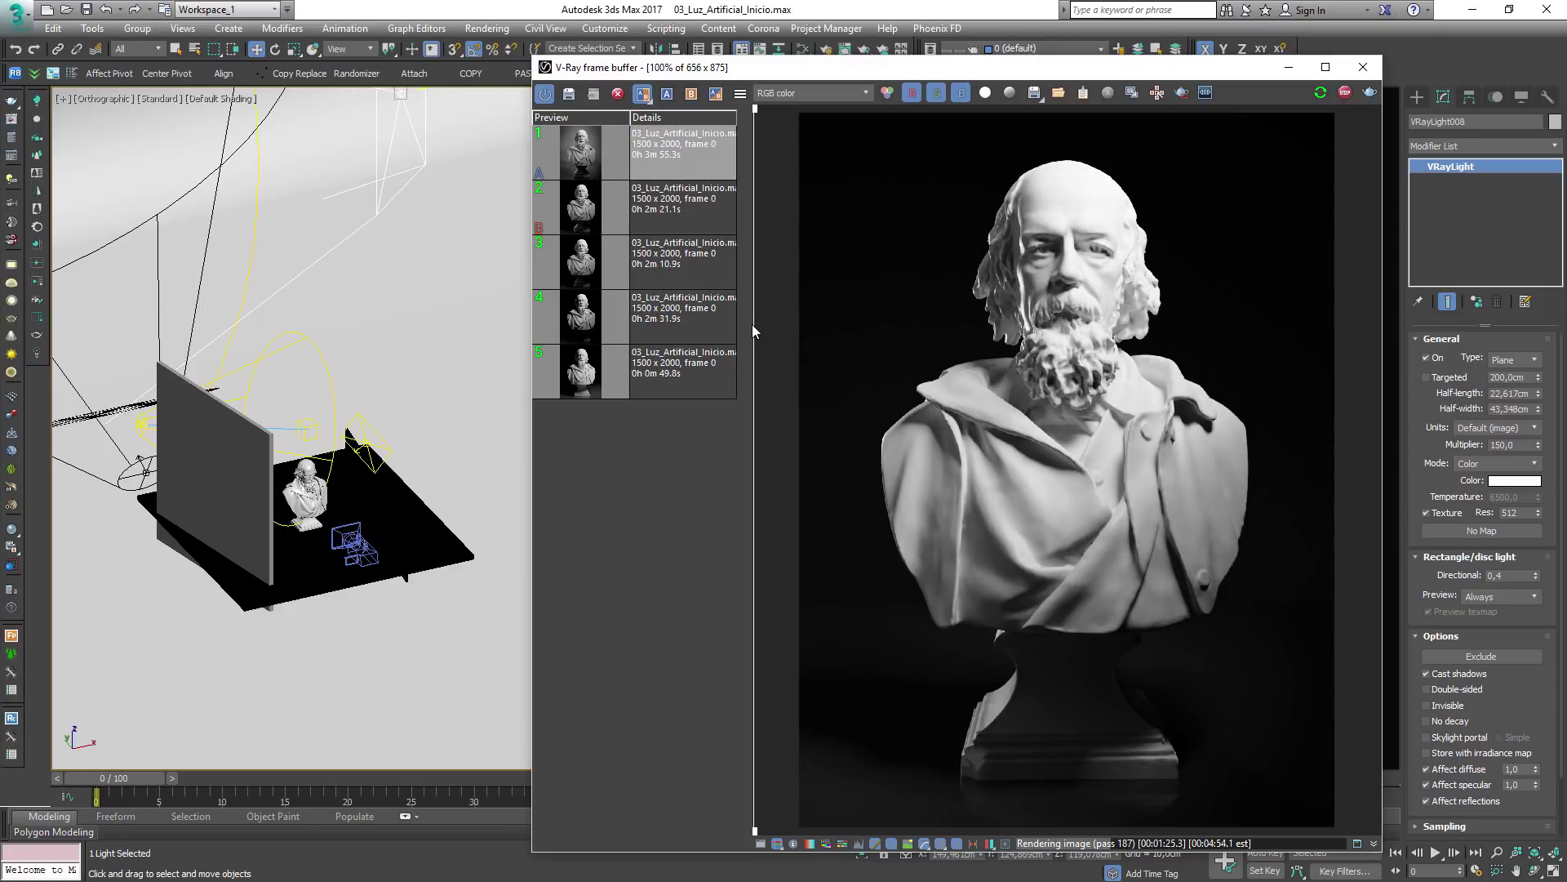
drag(753, 327, 1398, 347)
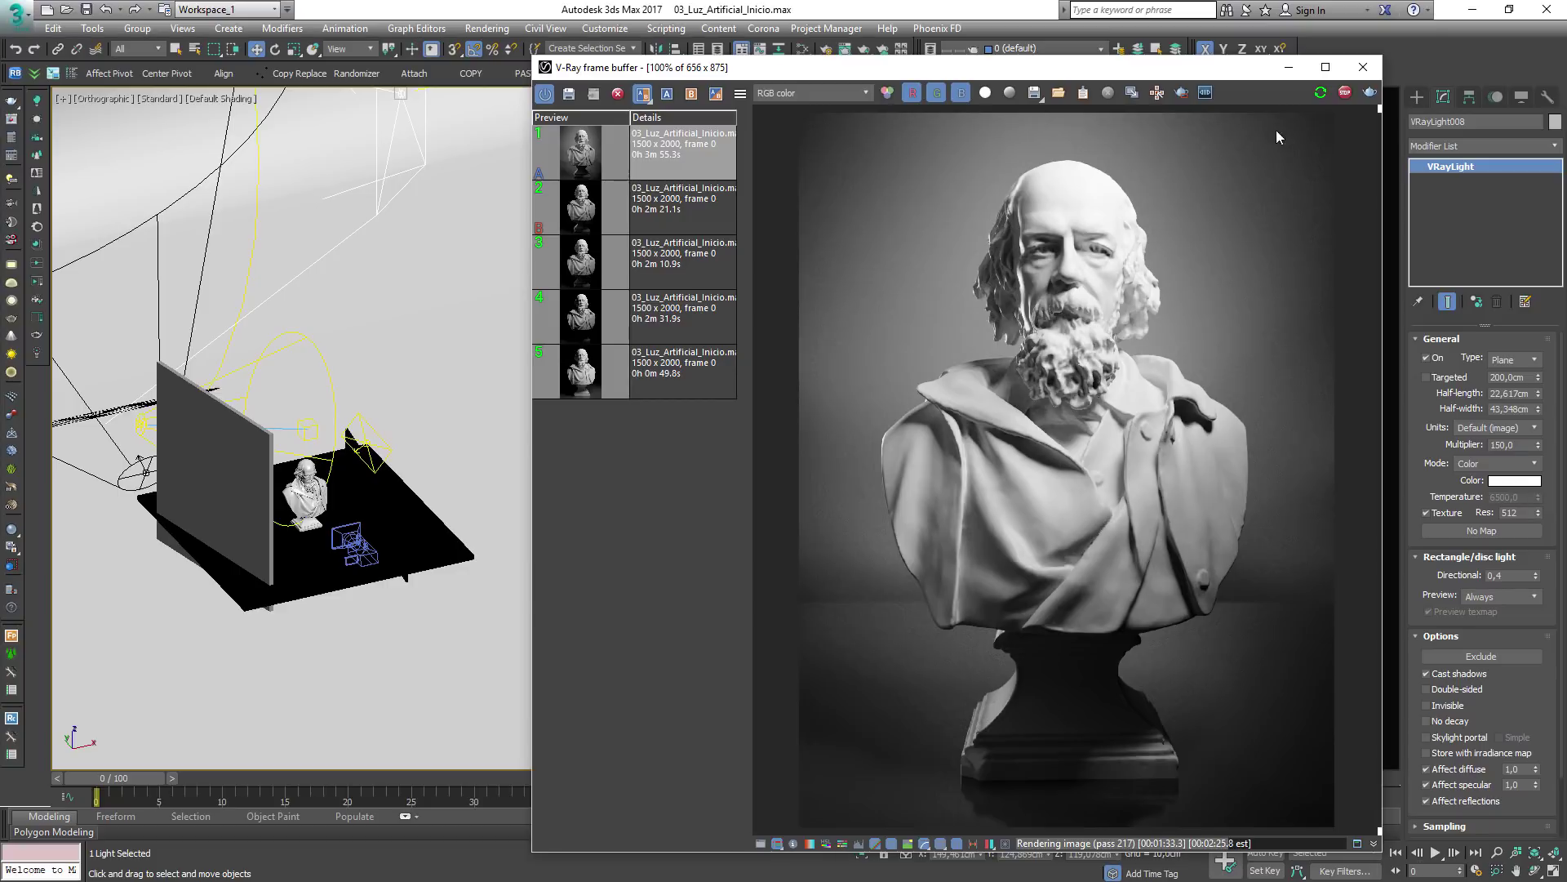
Turn off the A/B comparison and examine the full live render of the bust against the lit backdrop
click(643, 94)
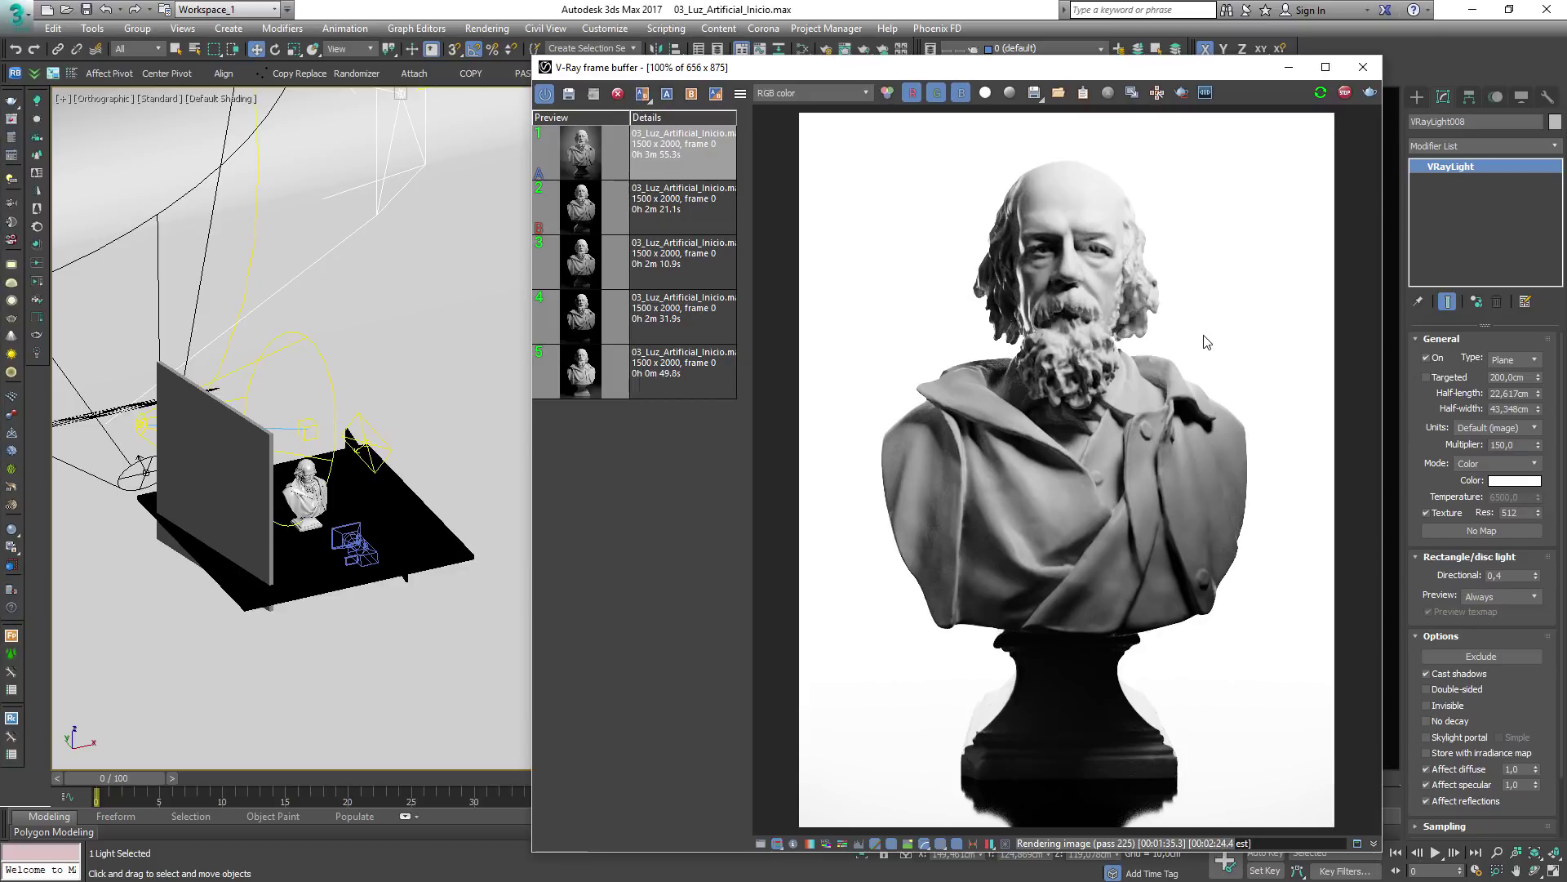
scroll(1255, 362, down, 1)
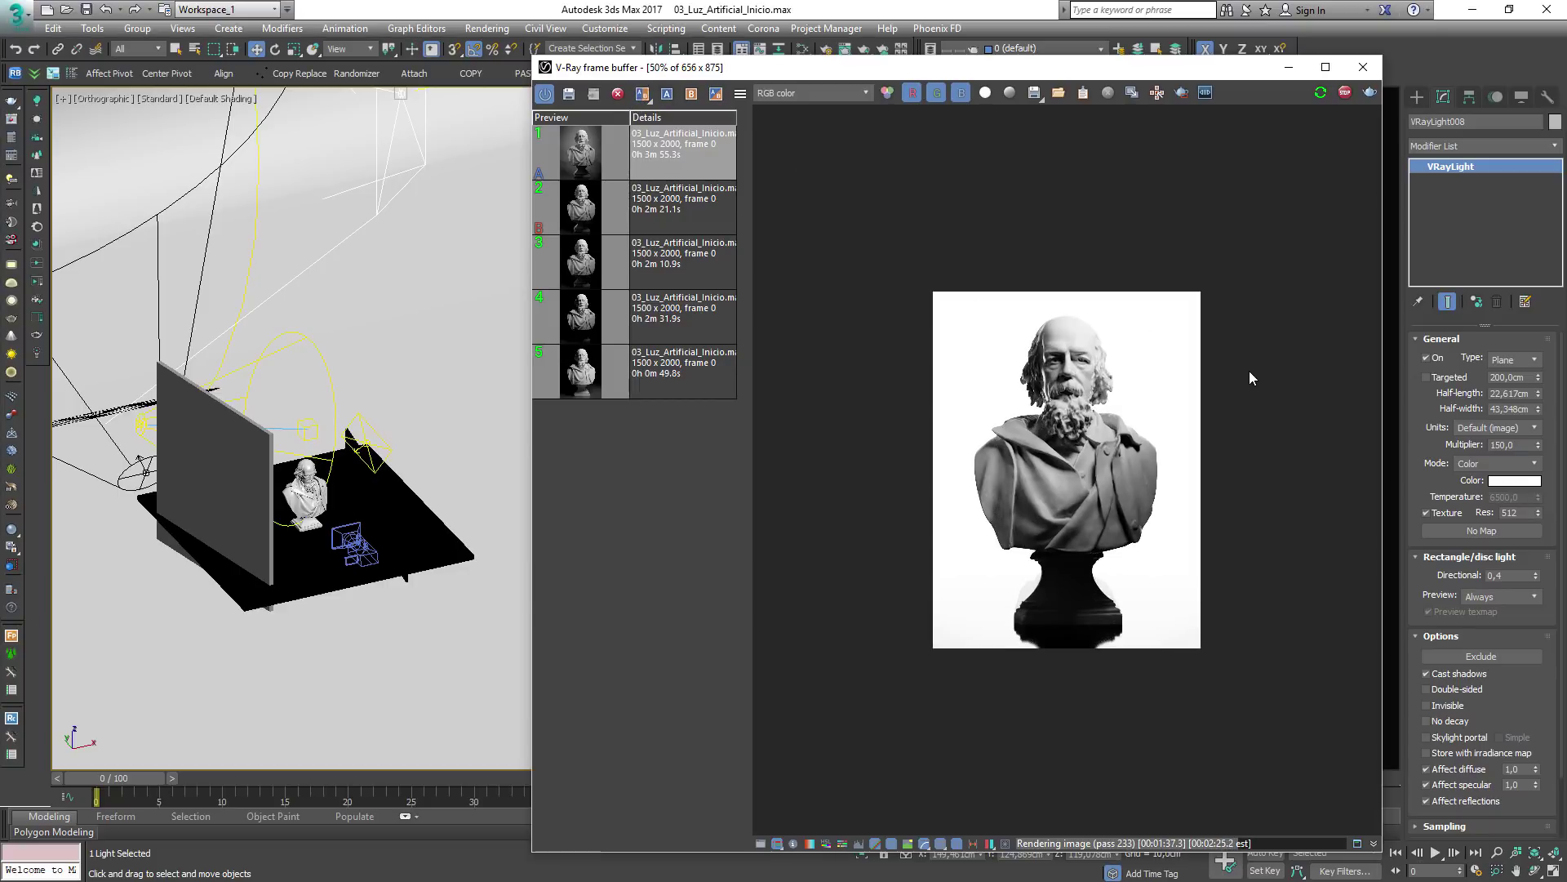
scroll(1249, 371, up, 2)
scroll(1249, 372, down, 1)
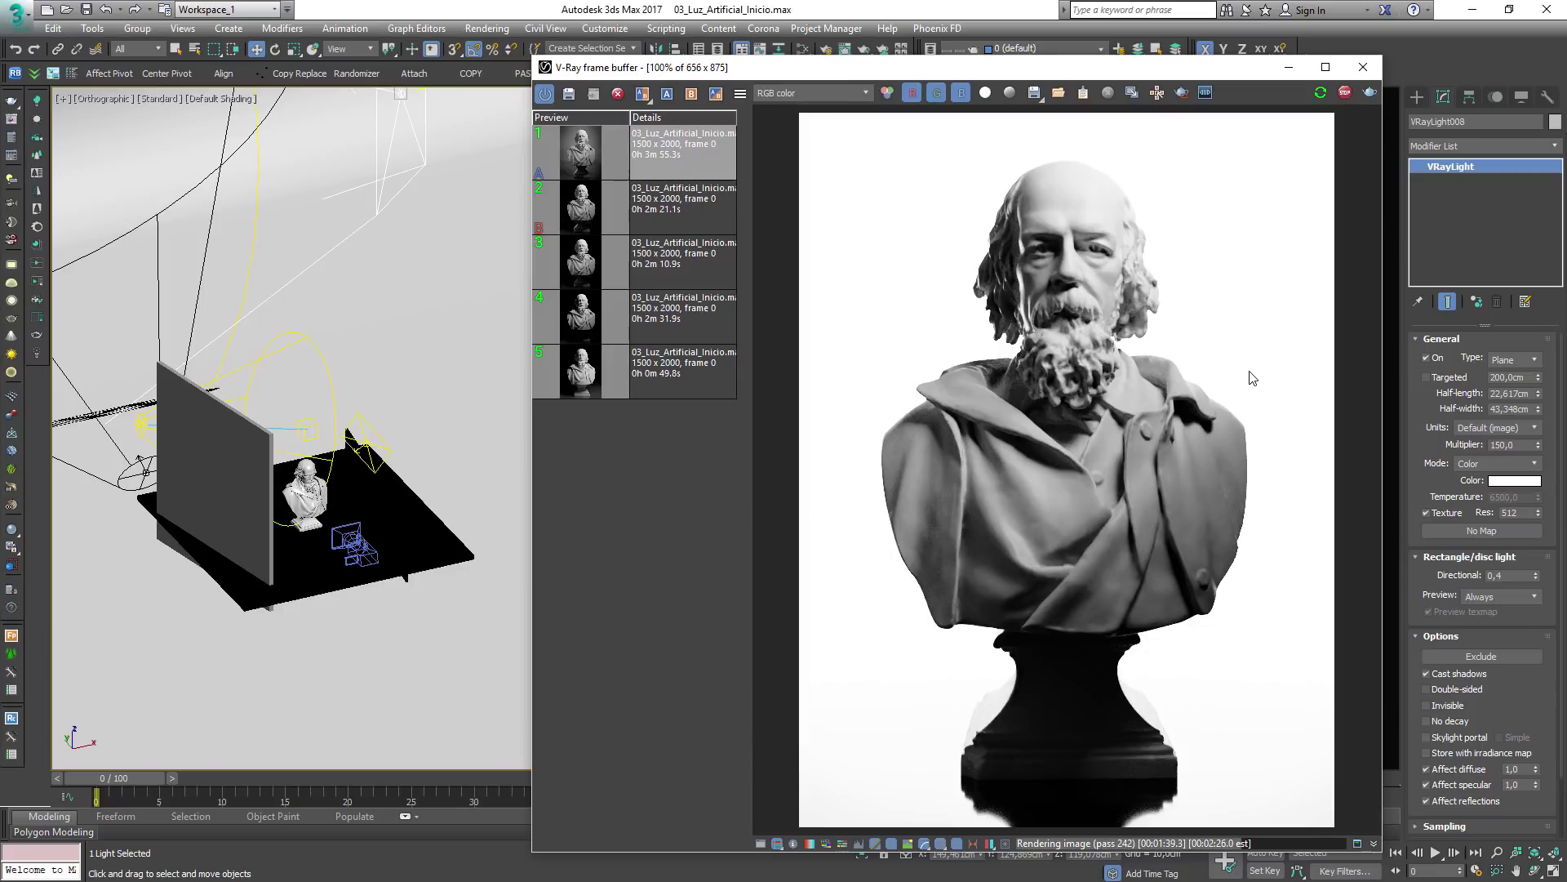